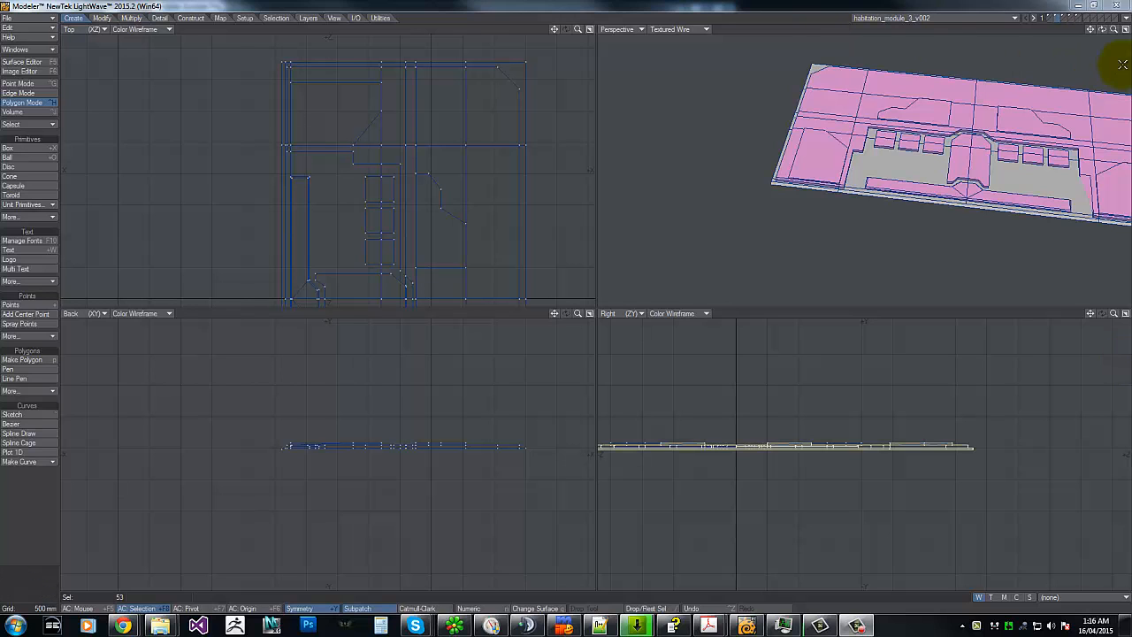
Step: Clear the polygon selection on the panel model, including the stepped polygon beside the raised corner panel
left_click_drag(1107, 34, 566, 299)
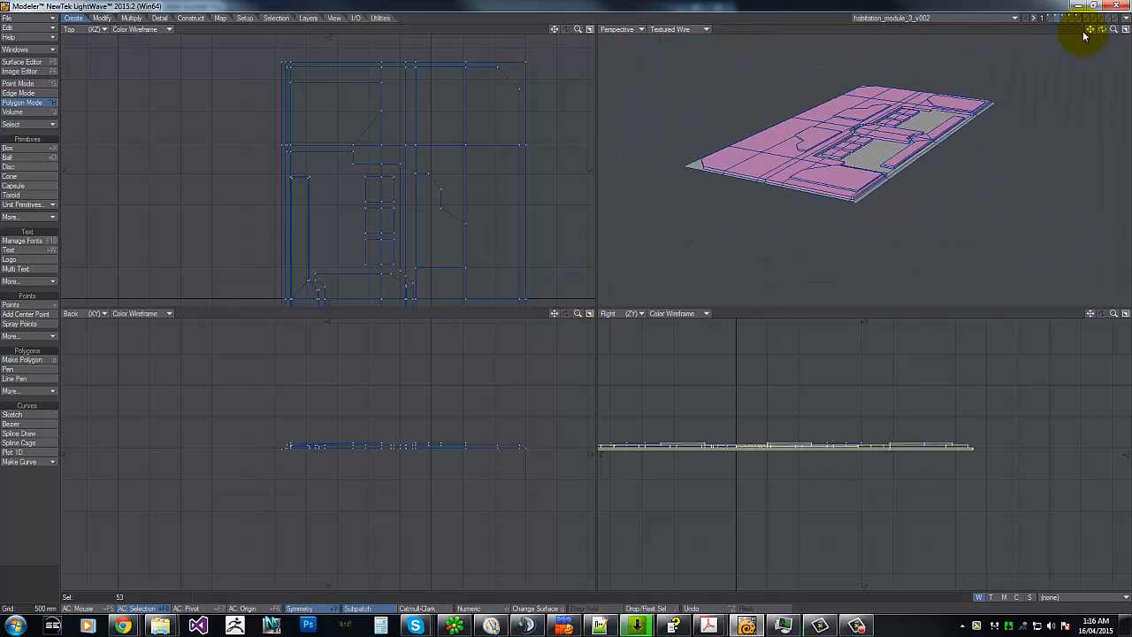
left_click_drag(1090, 32, 567, 301)
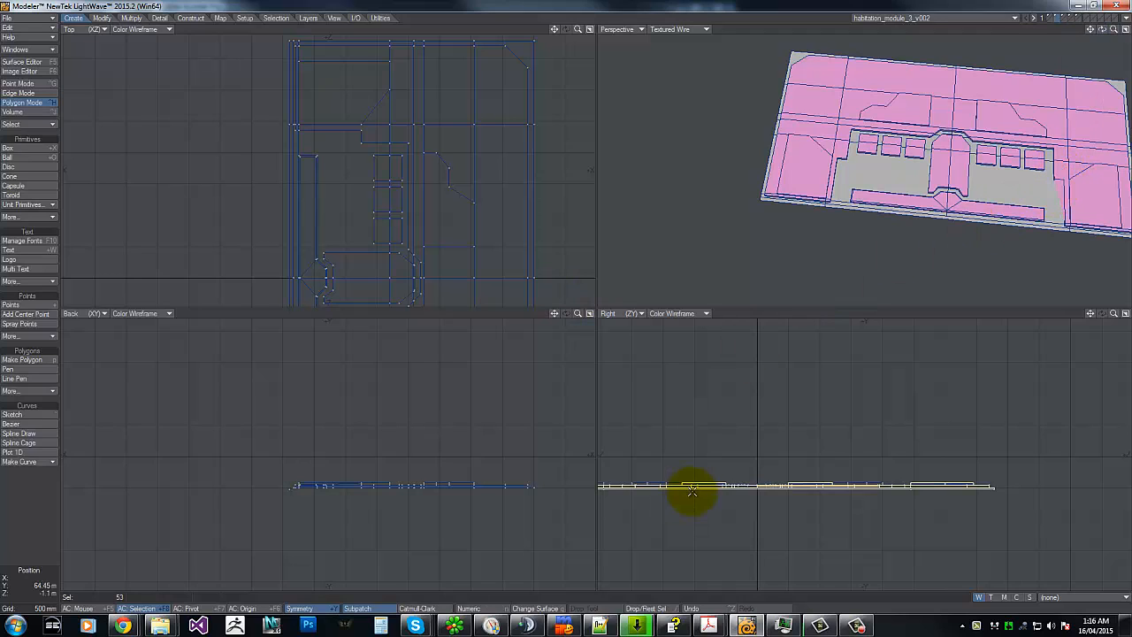
mouse_move(673, 419)
right_mouse_down()
mouse_move(298, 410)
mouse_move(798, 313)
right_mouse_up()
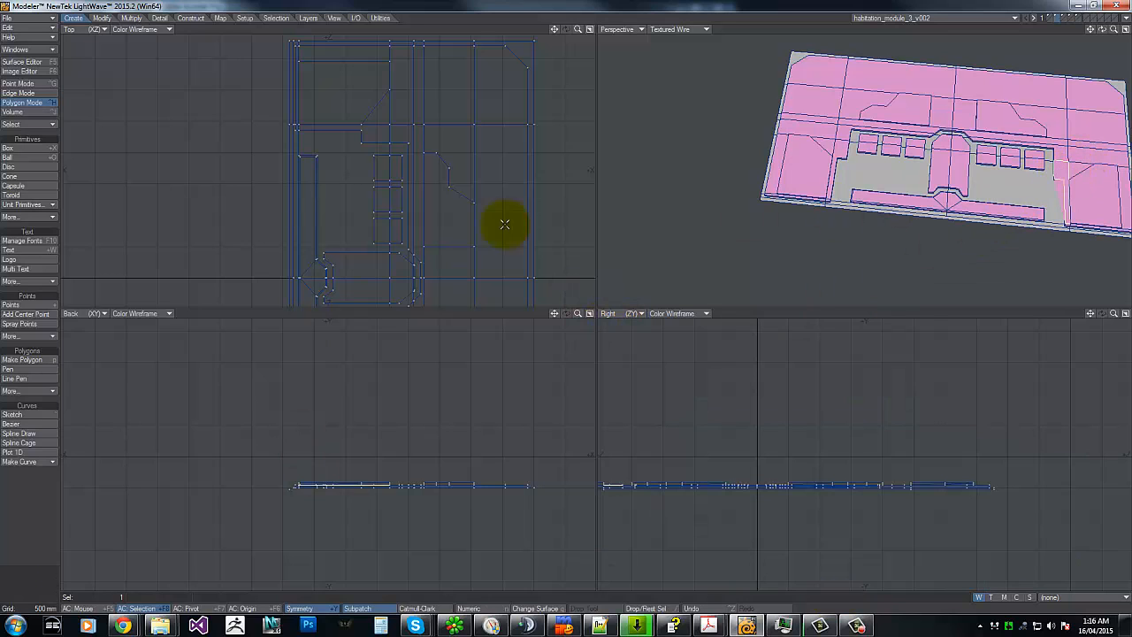
key("g")
key("g")
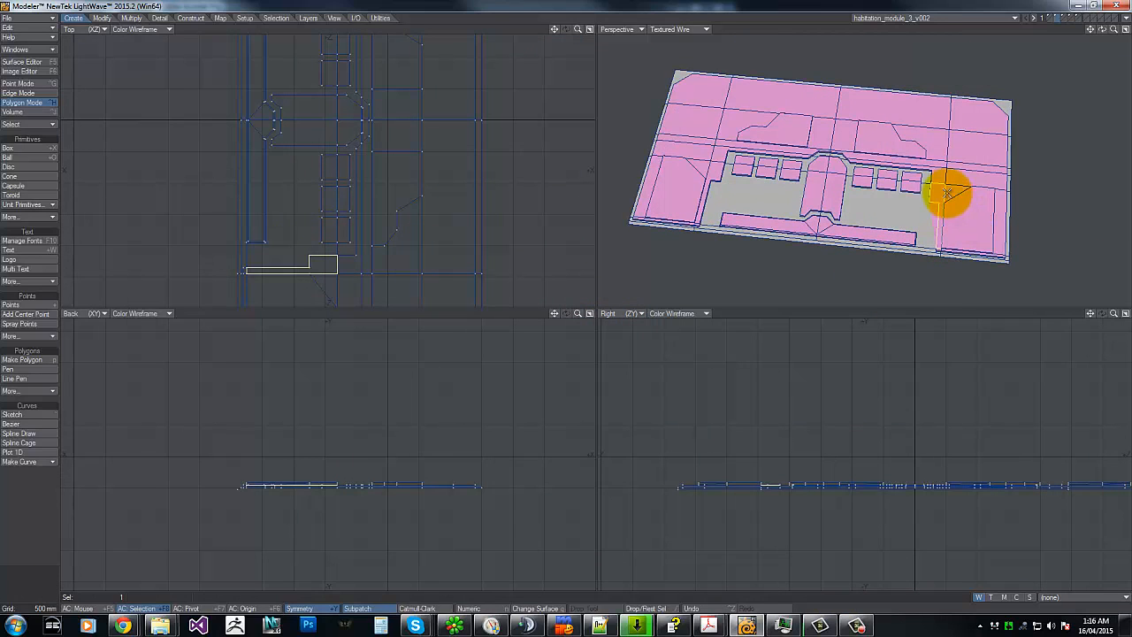
left_click(939, 190)
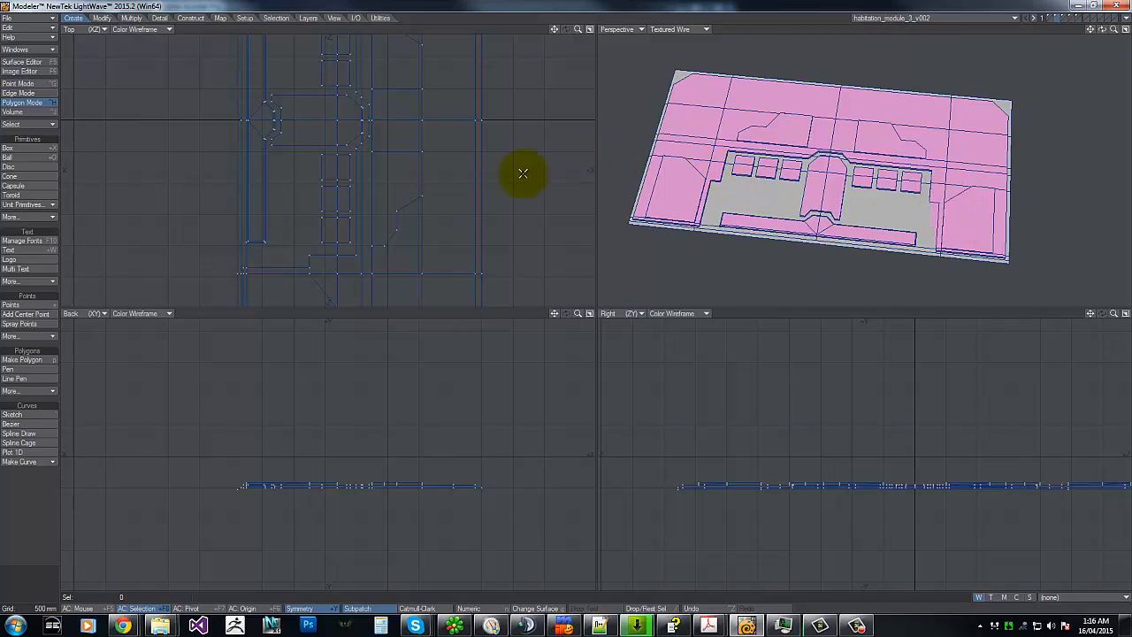
Step: Try to knife through the whole panel model in the back view at about X 8.6 m
left_click_drag(576, 32, 563, 303)
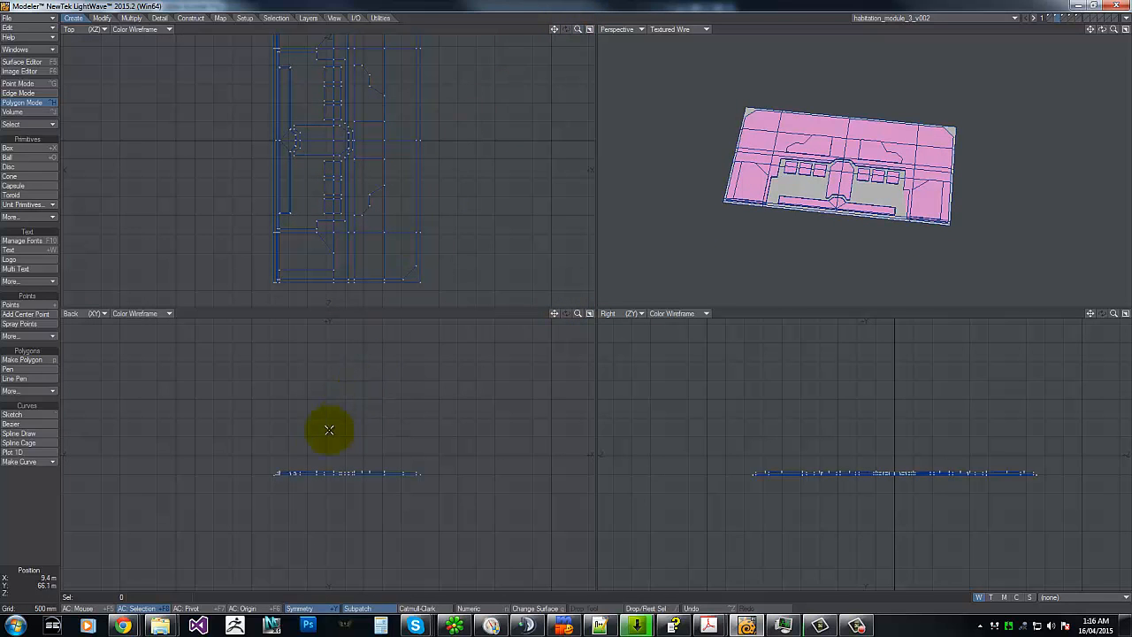
key("shift+k")
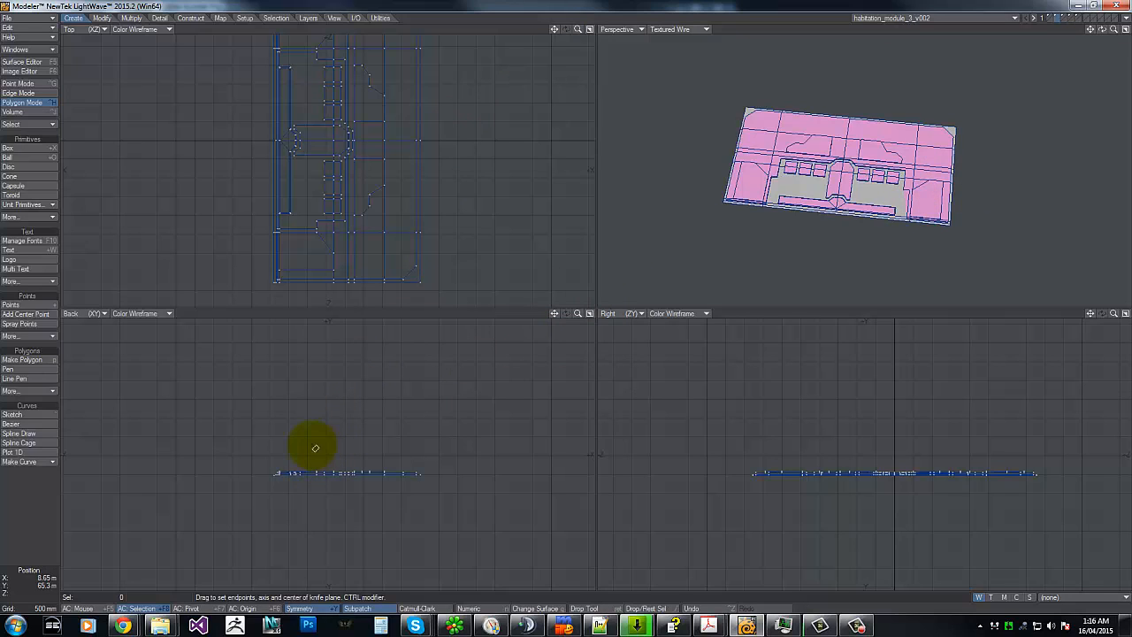
left_click_drag(315, 449, 309, 491)
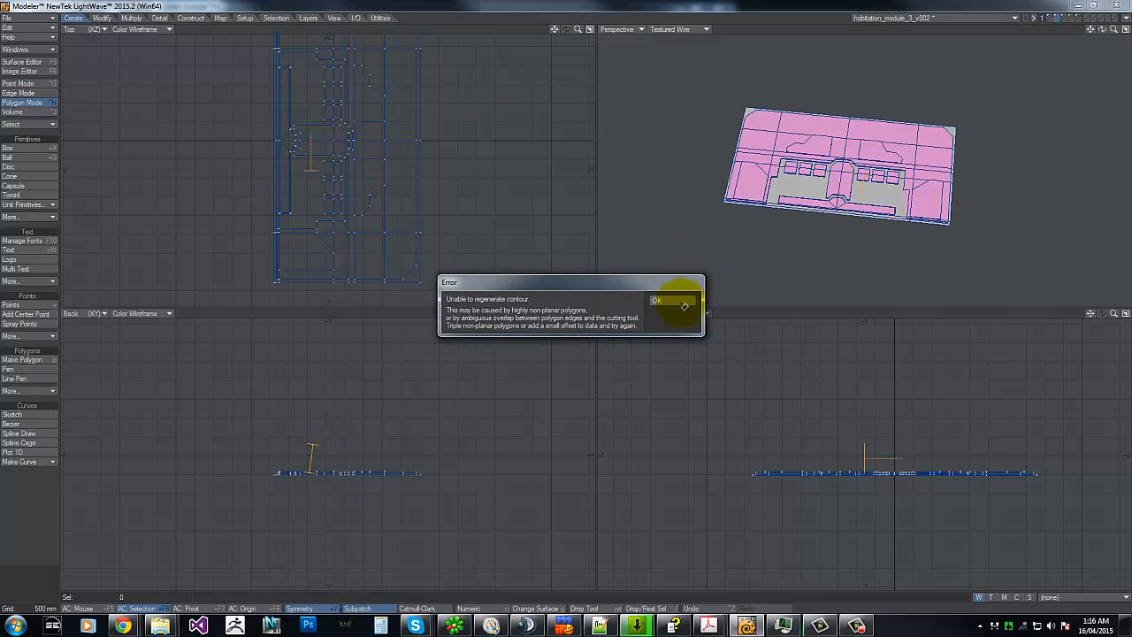
left_click(683, 306)
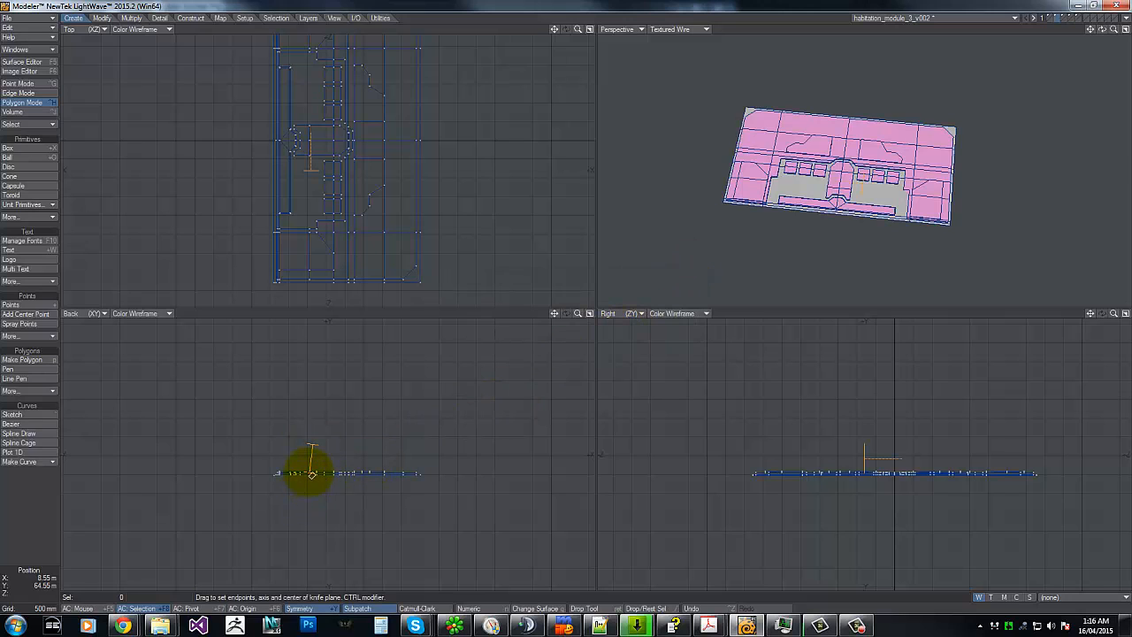
left_click(312, 473)
left_click(688, 299)
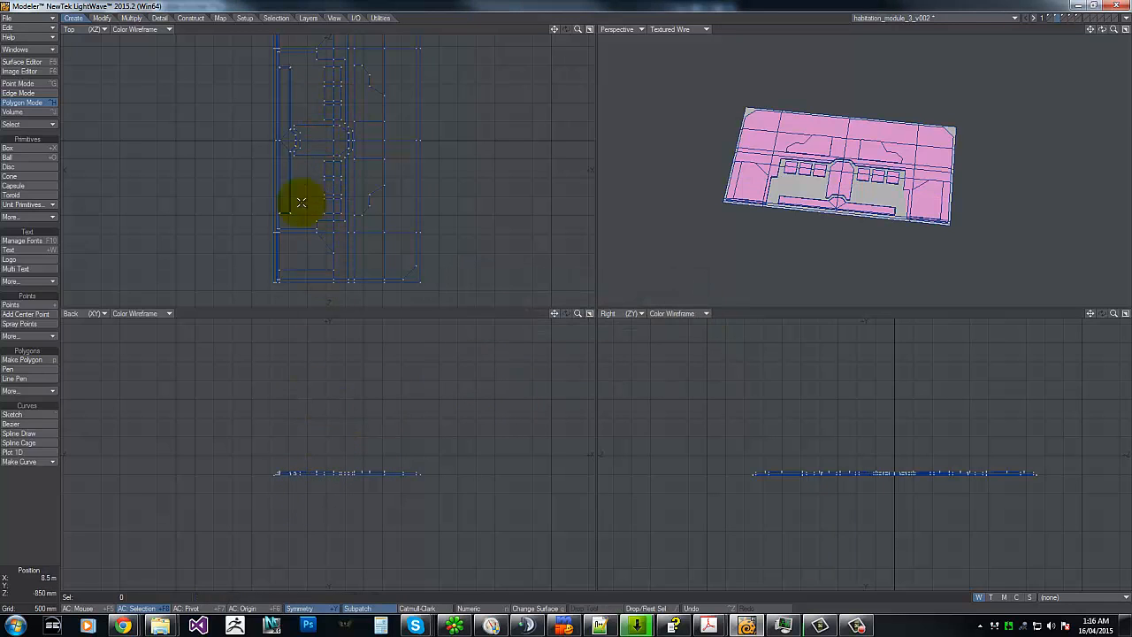
Step: Draw a knife line along the full length of the panel model in the top view at X 8.7 m
key("shift+k")
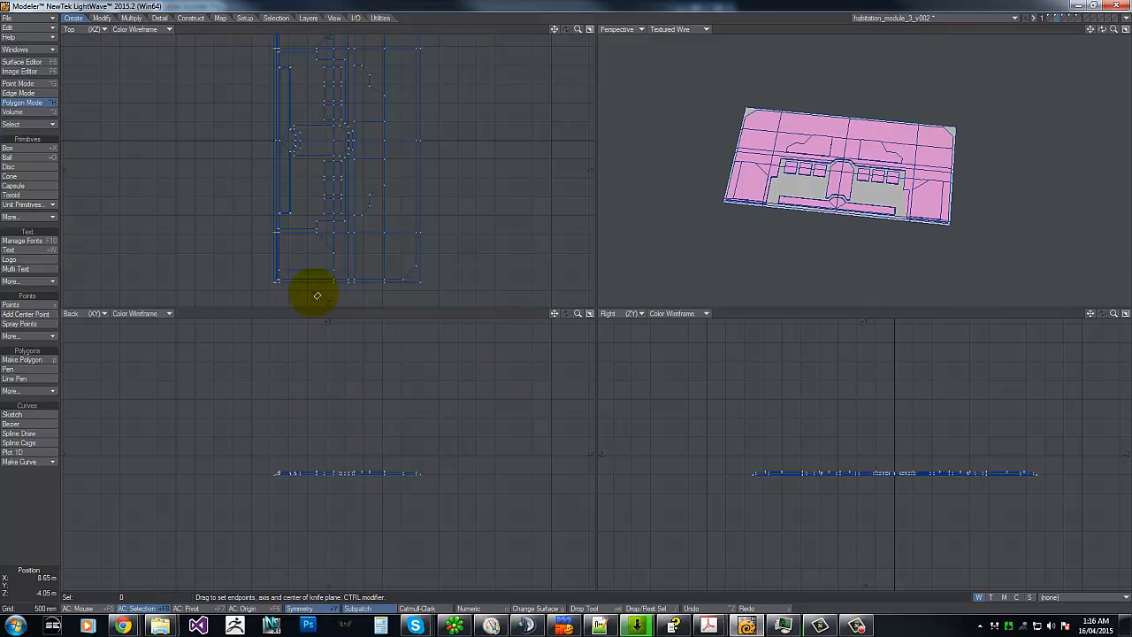
left_click_drag(329, 52, 316, 4)
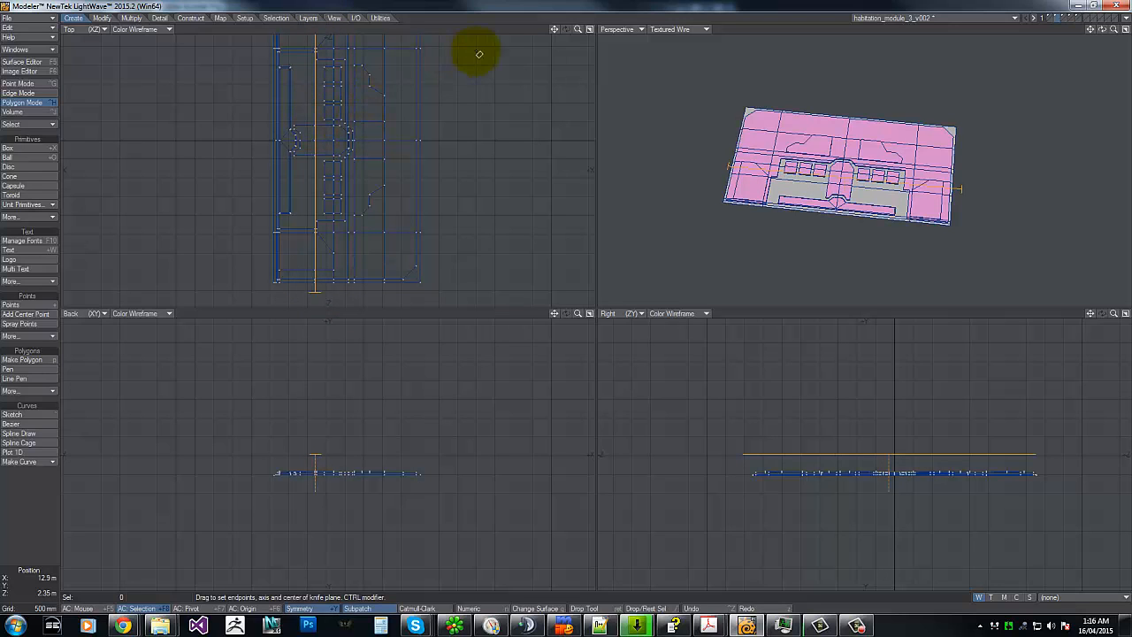
left_click_drag(554, 29, 566, 97)
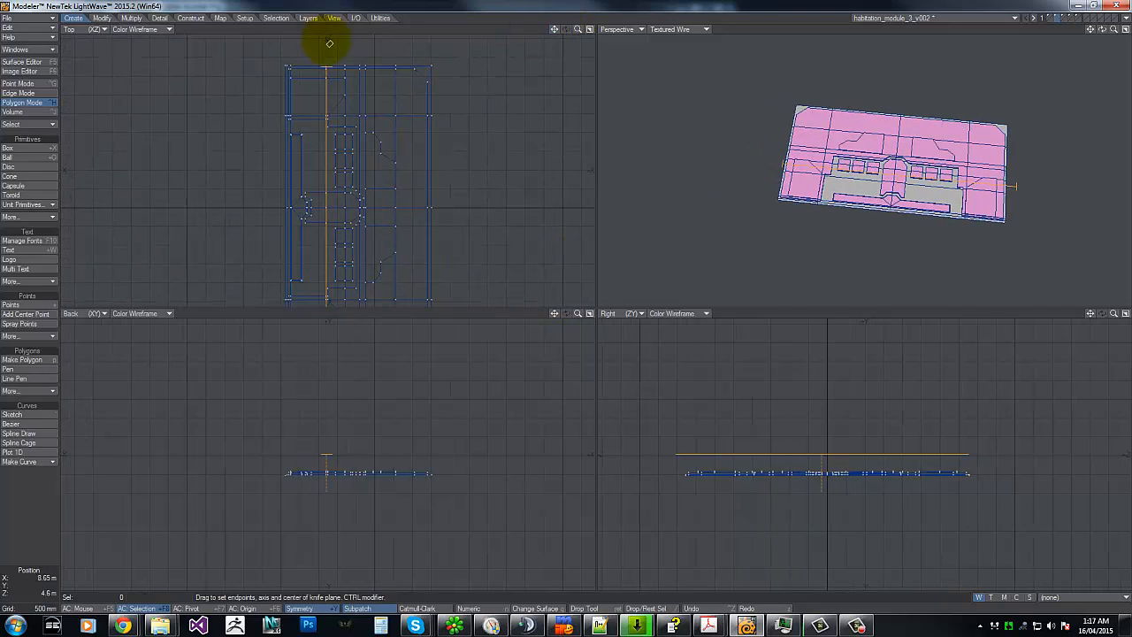
left_click_drag(329, 69, 325, 61)
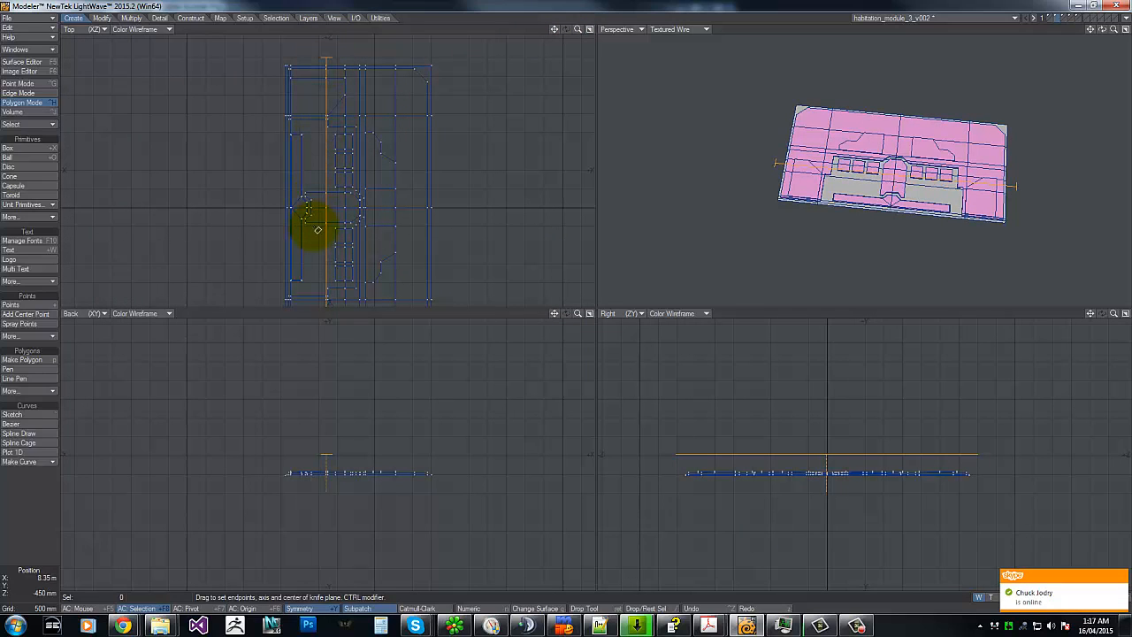
Step: Reposition the knife line to X 8.75 m, checking its numeric values, and apply the cut
key("n")
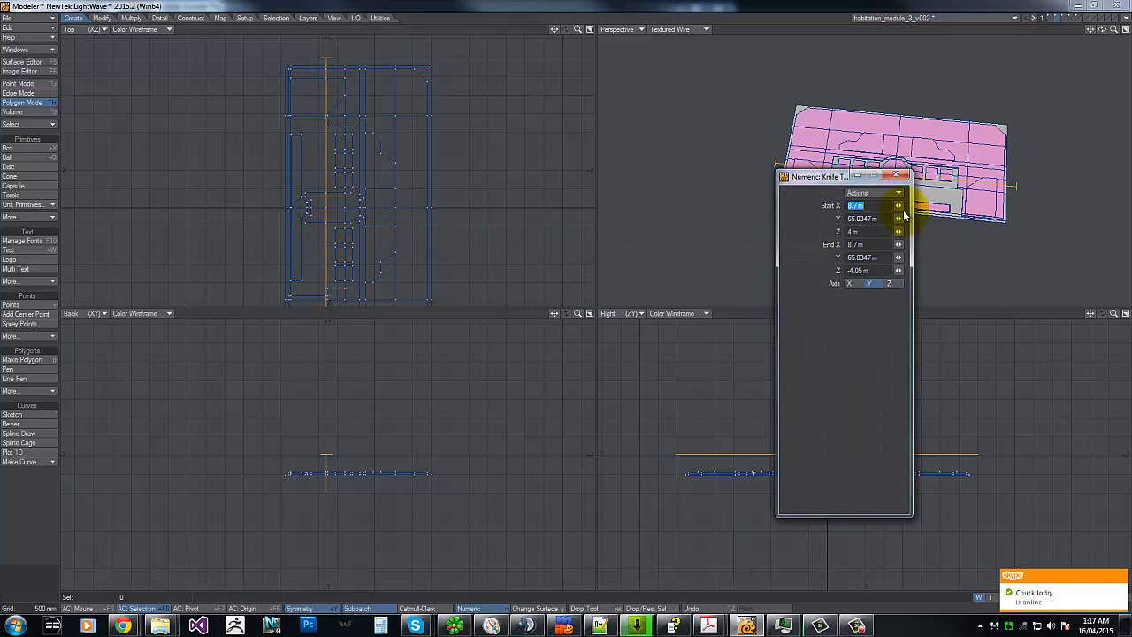
left_click_drag(821, 177, 623, 166)
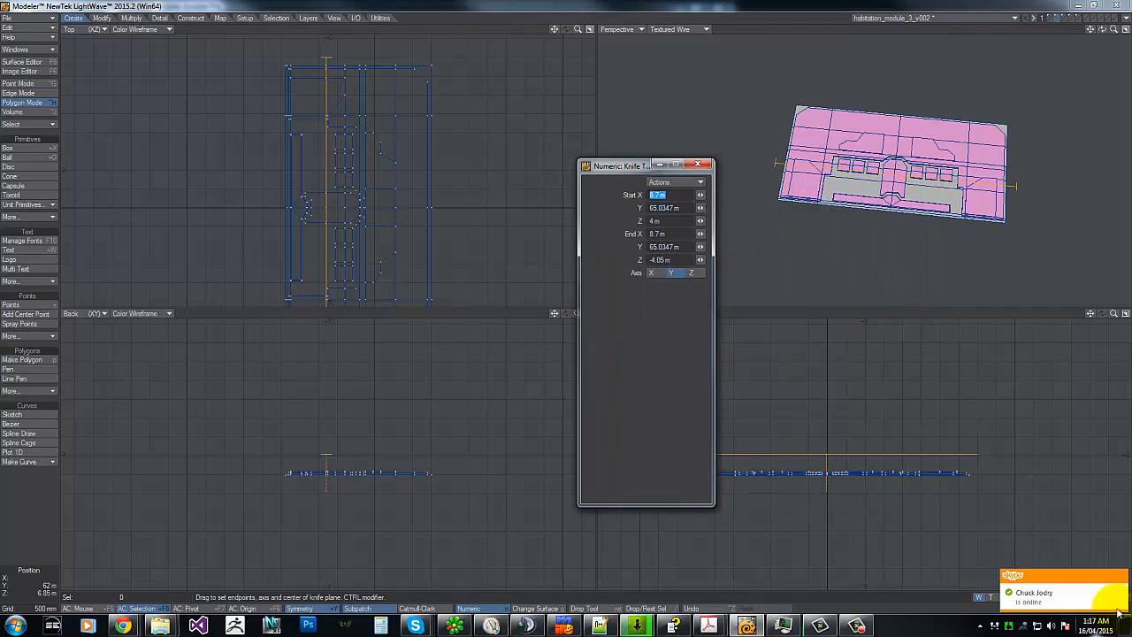
left_click(1121, 577)
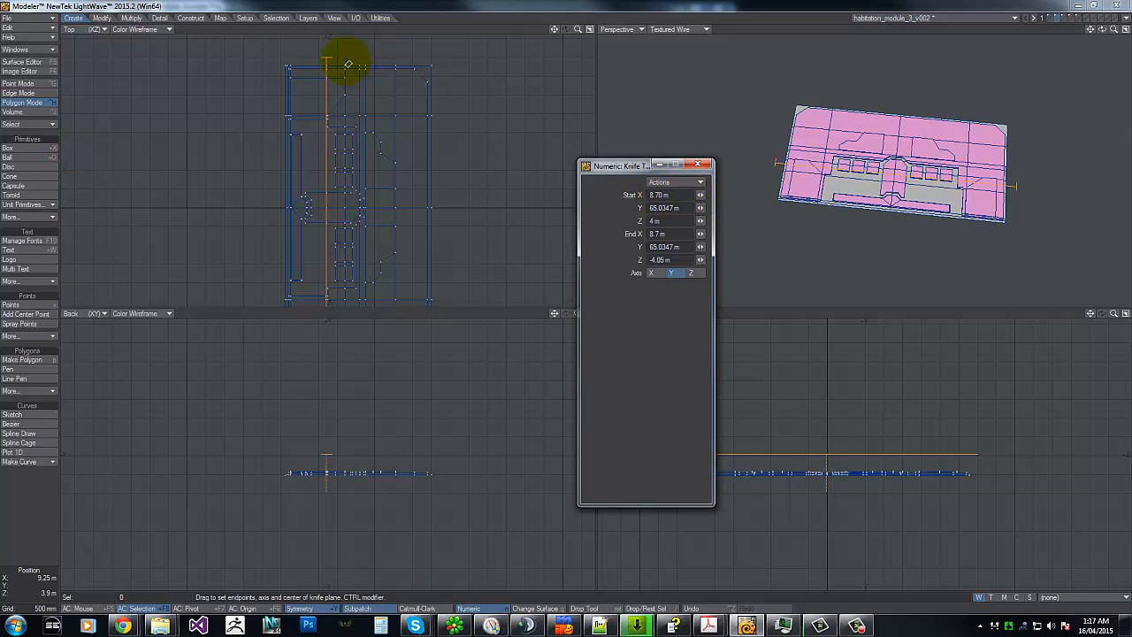
left_click(234, 218)
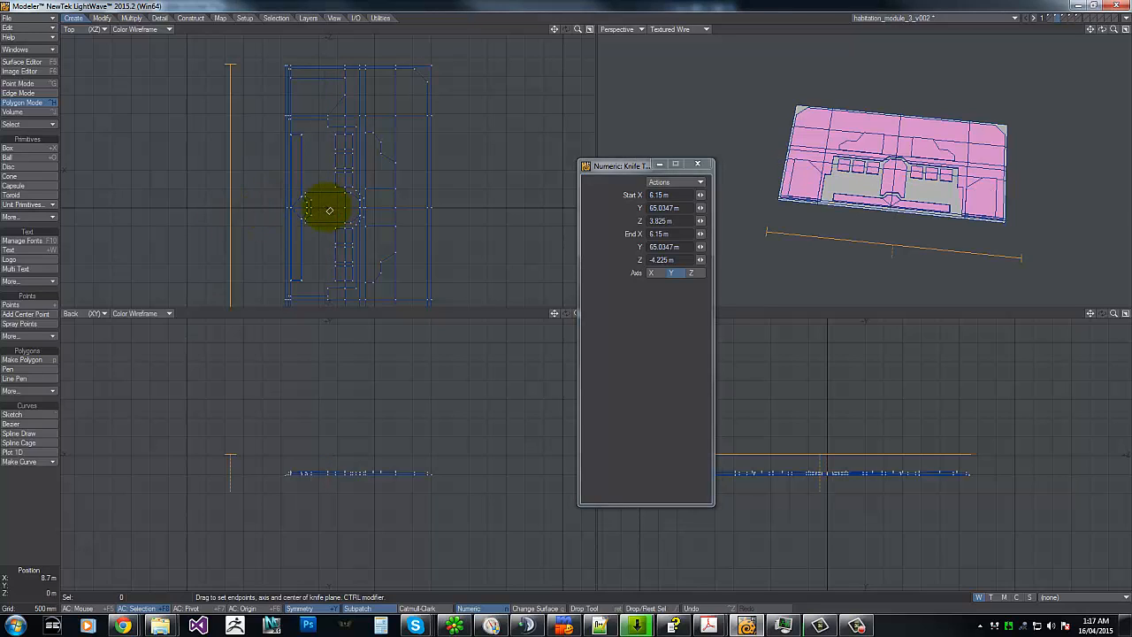
left_click_drag(333, 211, 331, 209)
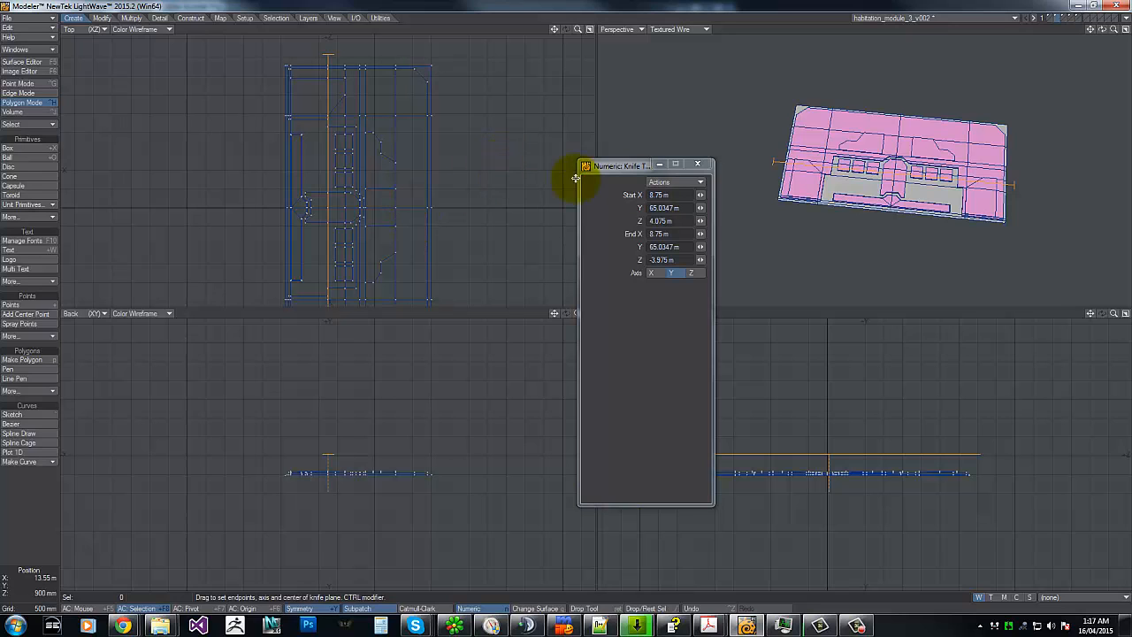
key("space")
left_click(697, 164)
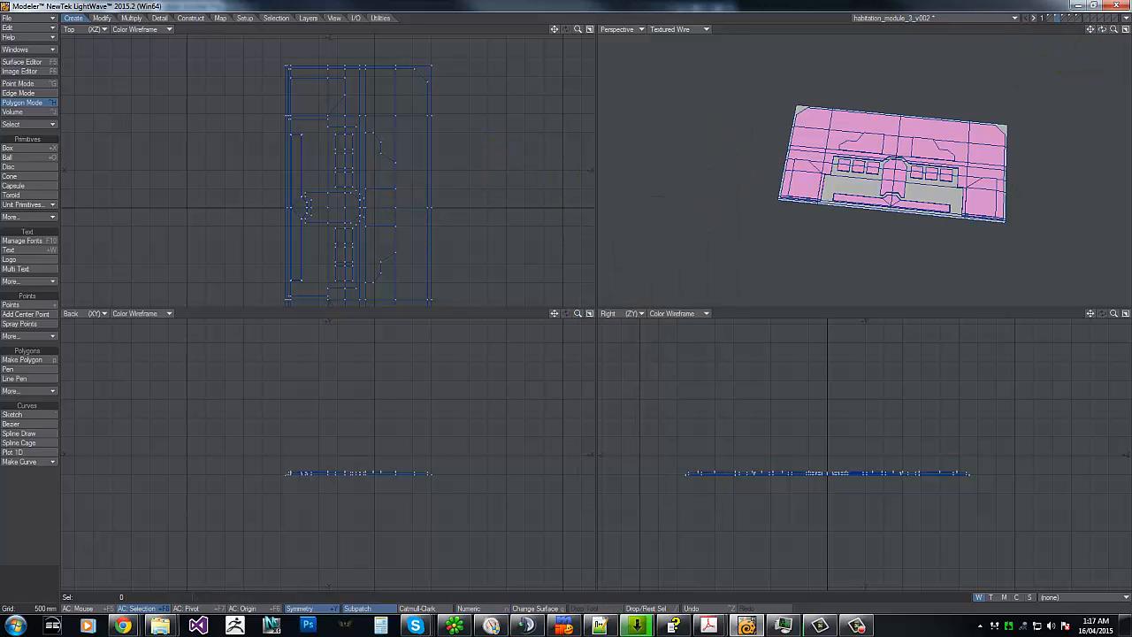
Step: Select all the flat faces of the main plate surrounding the raised panels, including the narrow strips around the corner panels
left_click_drag(1113, 29, 567, 297)
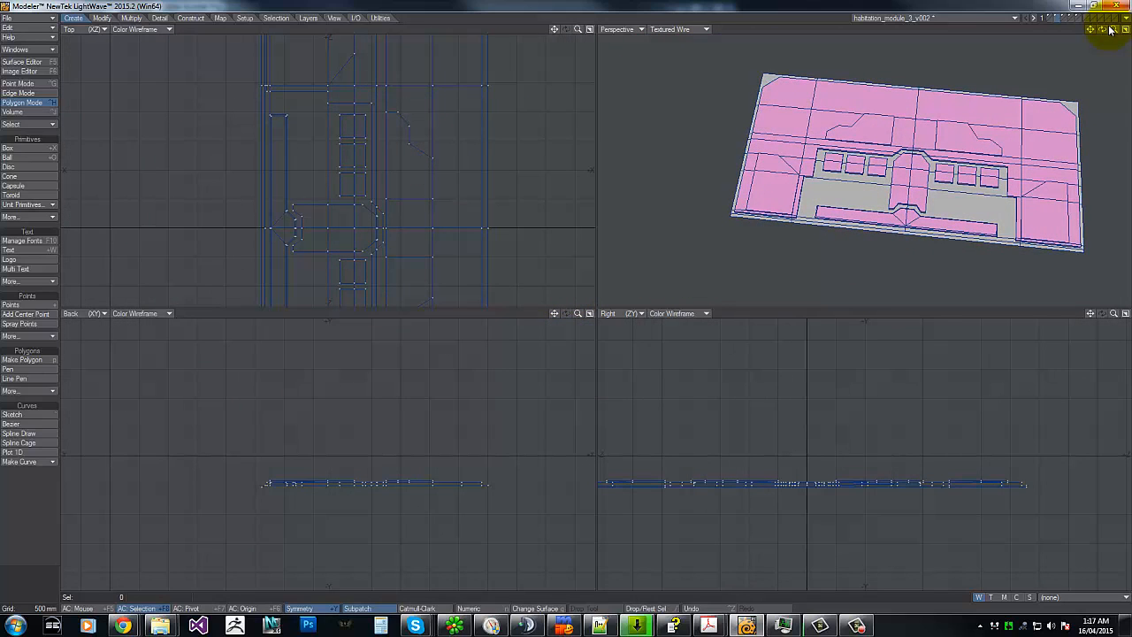
left_click_drag(1102, 29, 561, 303)
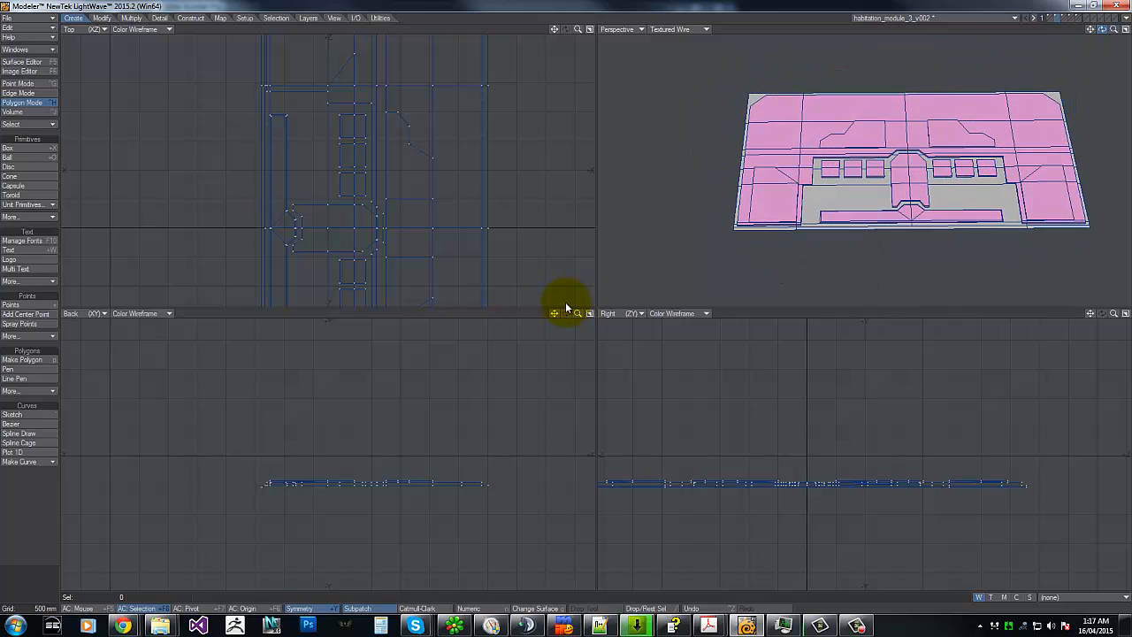
mouse_move(722, 130)
left_mouse_down()
mouse_move(799, 109)
mouse_move(733, 184)
mouse_move(751, 174)
left_mouse_up()
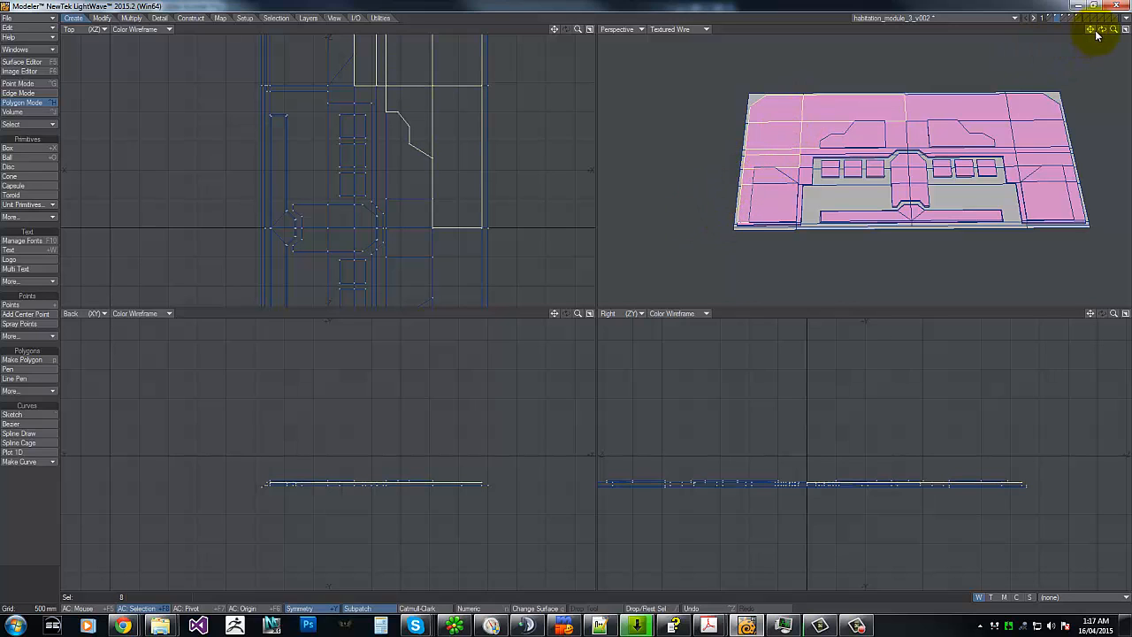
left_click_drag(1101, 29, 570, 299)
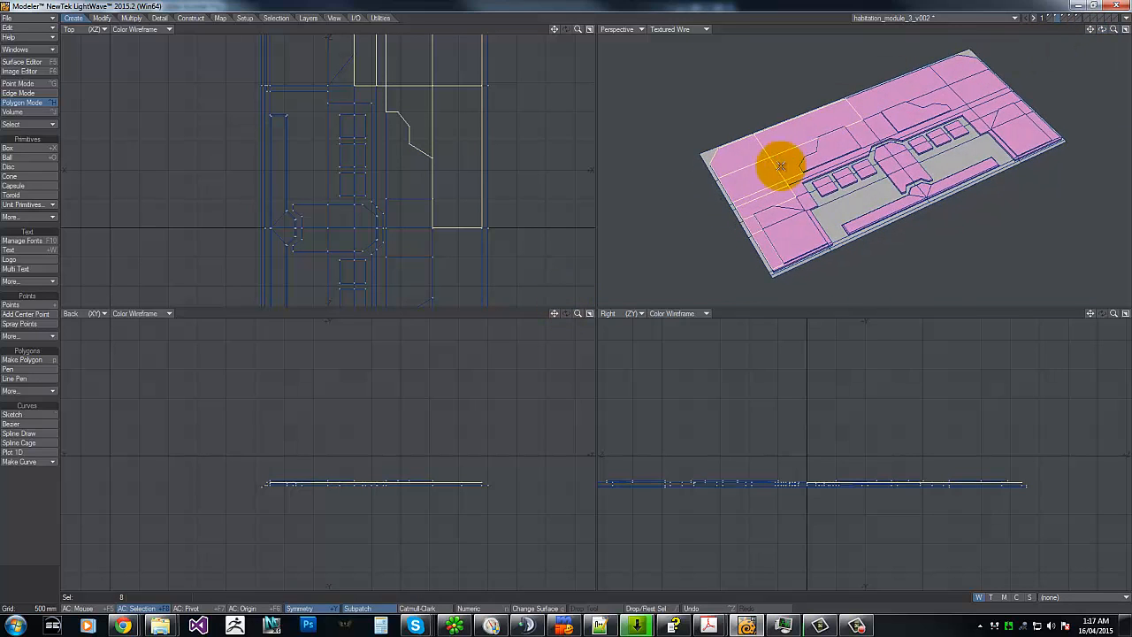
mouse_move(797, 195)
left_mouse_down()
mouse_move(788, 177)
mouse_move(872, 114)
mouse_move(869, 130)
mouse_move(904, 126)
mouse_move(973, 88)
mouse_move(929, 83)
mouse_move(950, 68)
mouse_move(998, 106)
mouse_move(981, 92)
mouse_move(980, 118)
mouse_move(1018, 98)
mouse_move(992, 131)
mouse_move(784, 235)
mouse_move(829, 190)
mouse_move(790, 256)
mouse_move(1022, 157)
left_mouse_up()
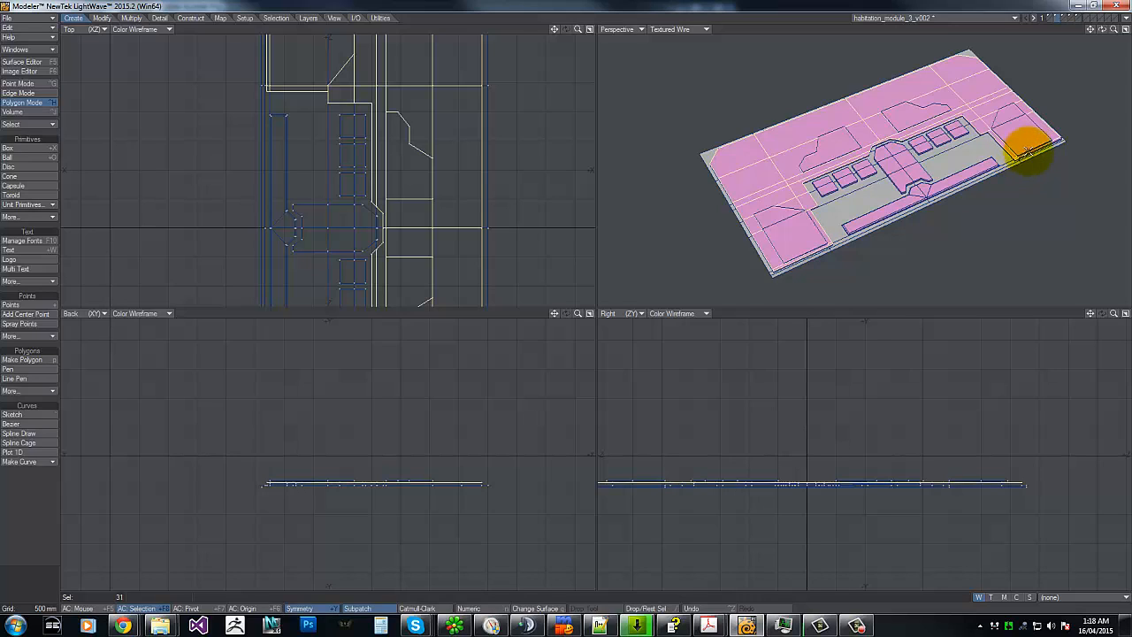
left_click_drag(1022, 156, 1060, 129)
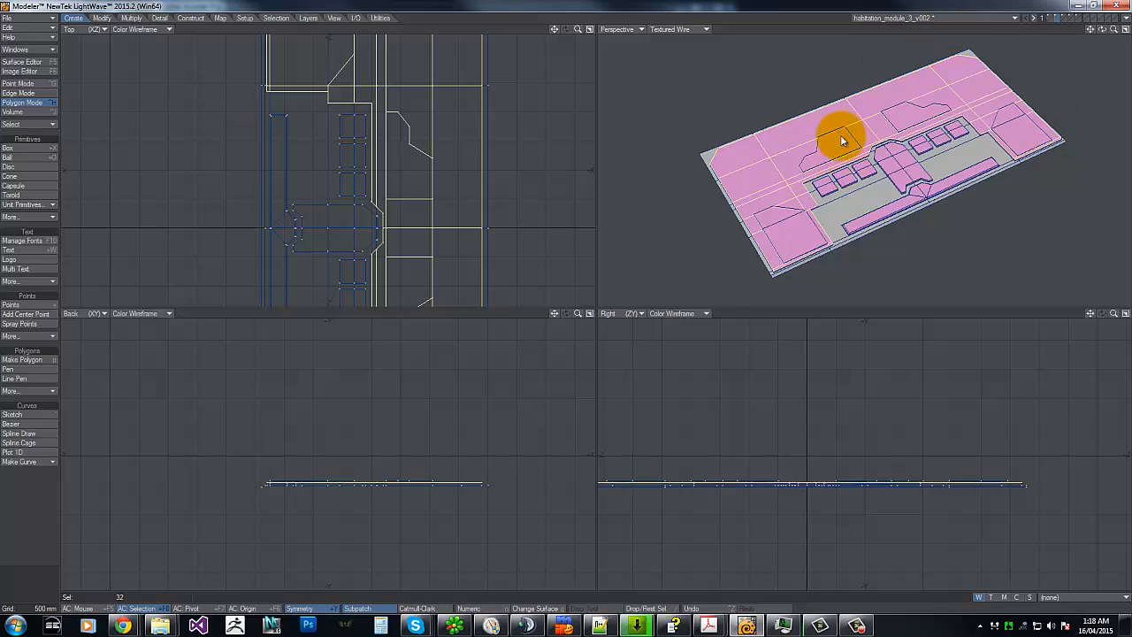
Step: Try a small chamfer on the selected main plate faces and examine its corners around the raised panels
key("b")
left_click_drag(858, 119, 860, 120)
key("g")
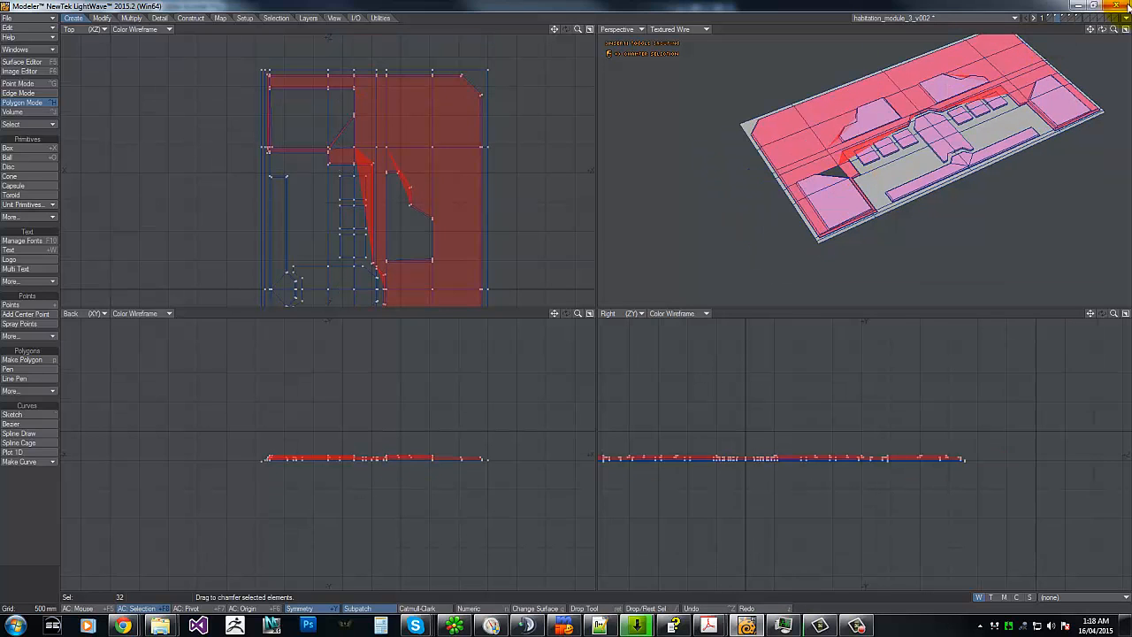
left_click_drag(1111, 32, 560, 292)
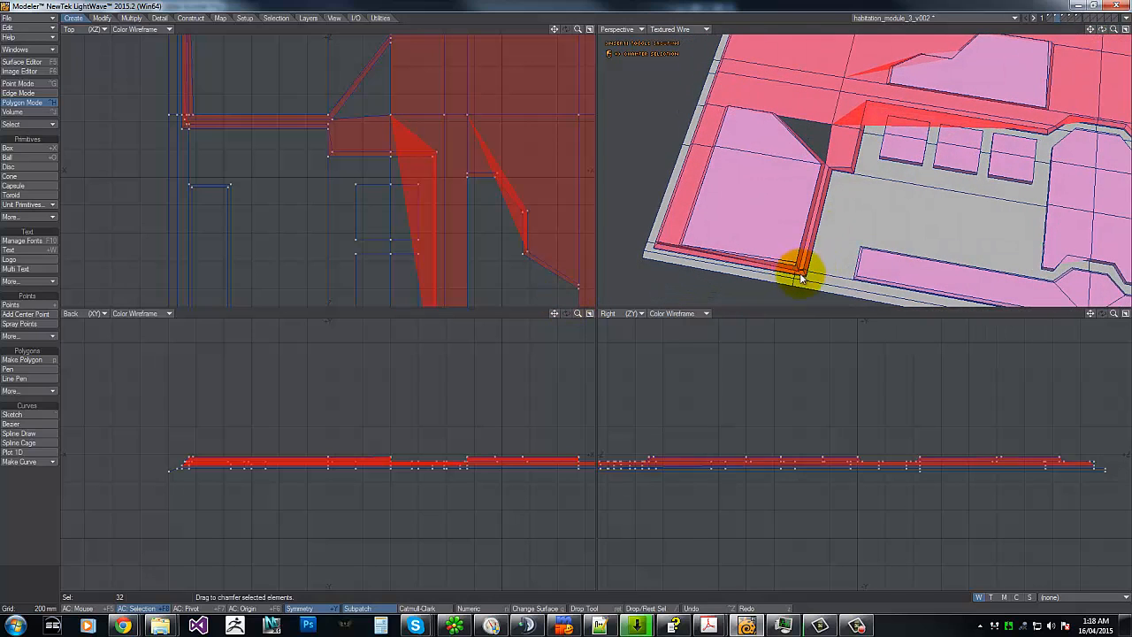
key("g")
key("g")
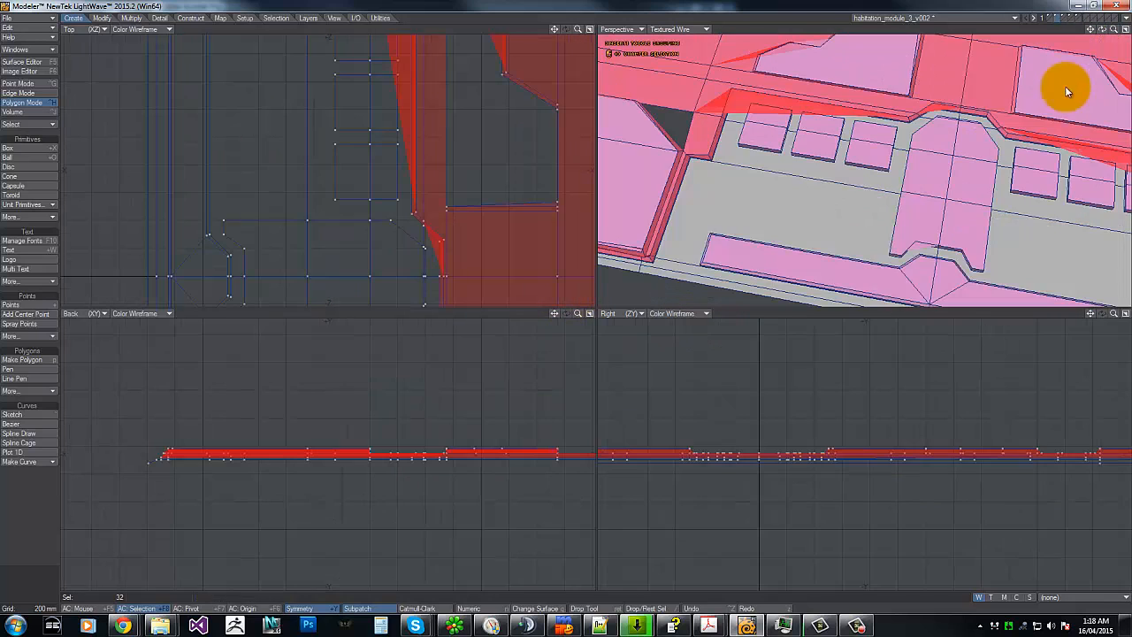
key("g")
key("g")
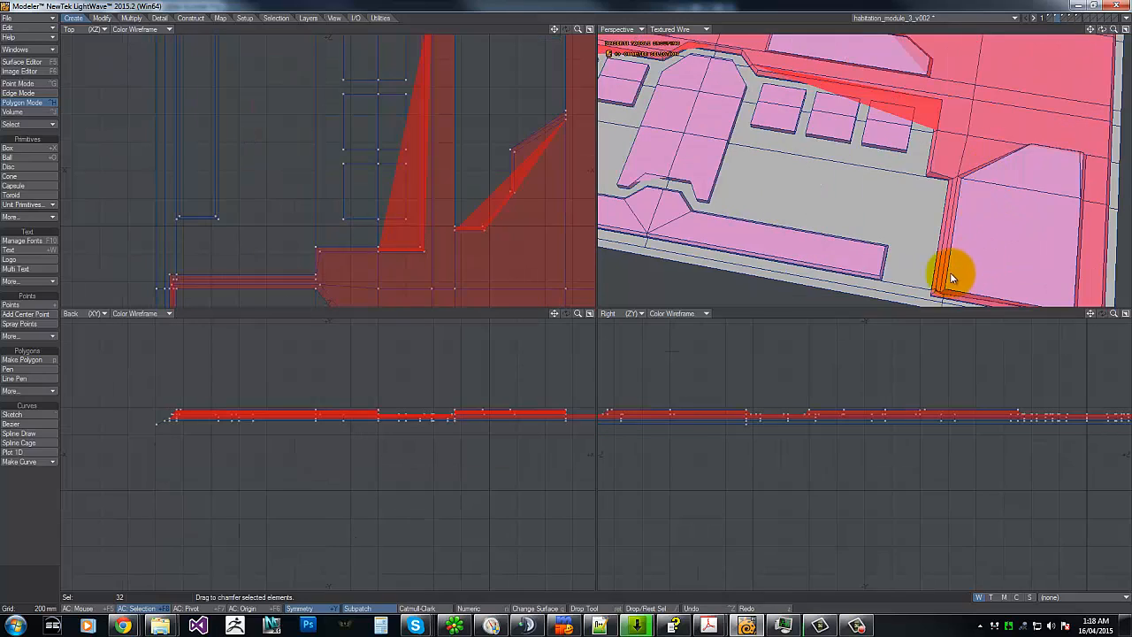
key("g")
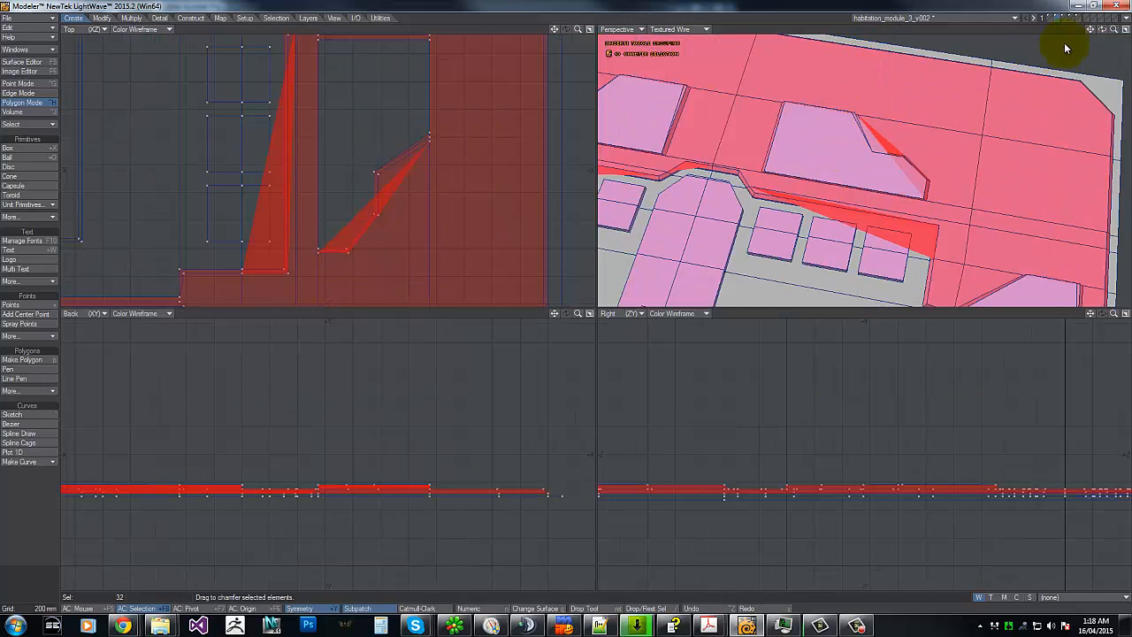
left_click_drag(1100, 31, 567, 298)
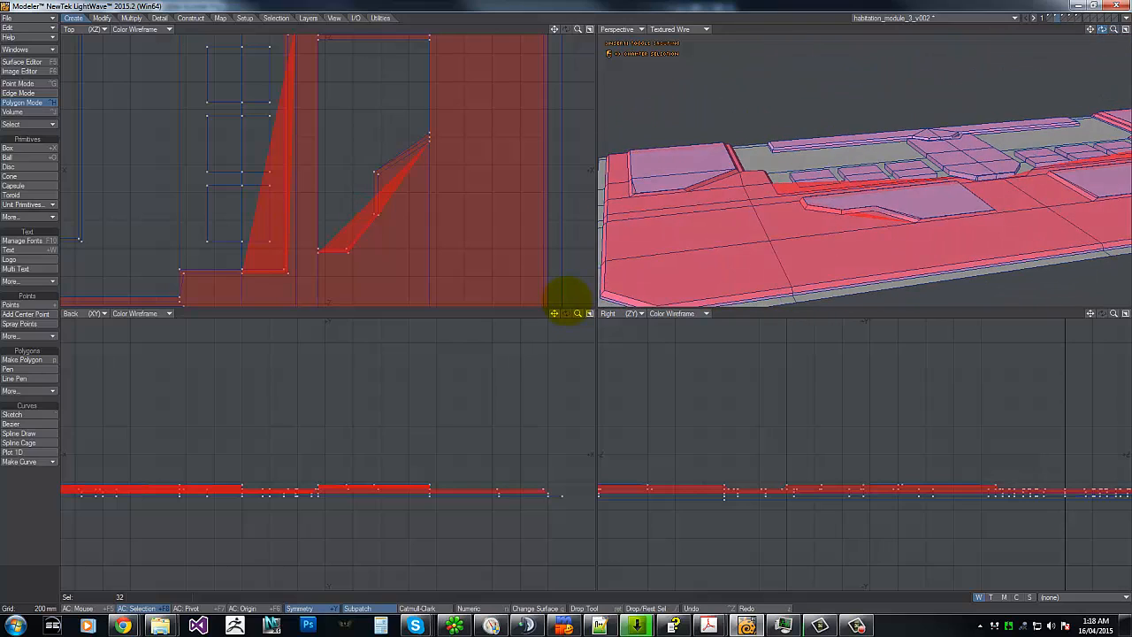
Step: Exit the chamfer tool and undo the chamfer on the main plate faces
left_click(1001, 95)
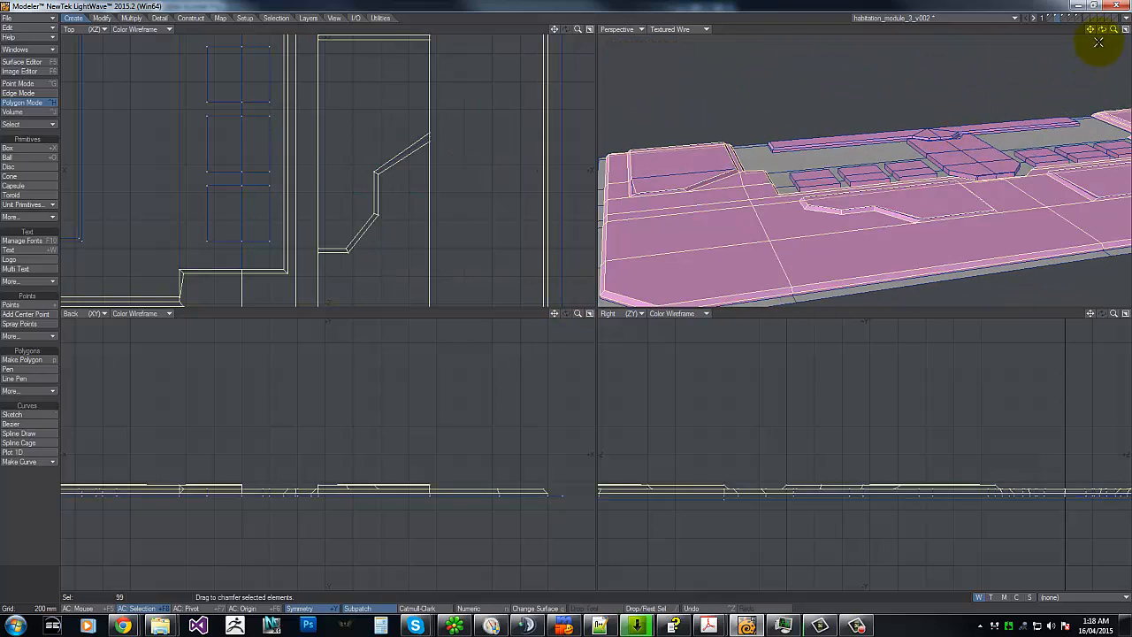
left_click_drag(1107, 35, 566, 309)
key("u")
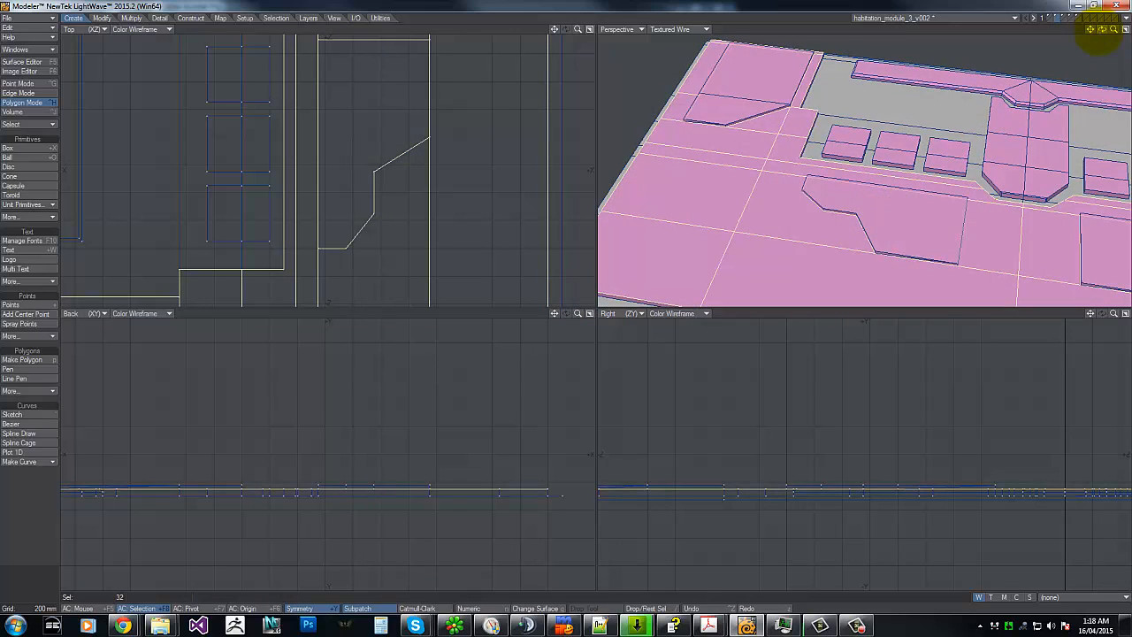
left_click_drag(1099, 33, 566, 297)
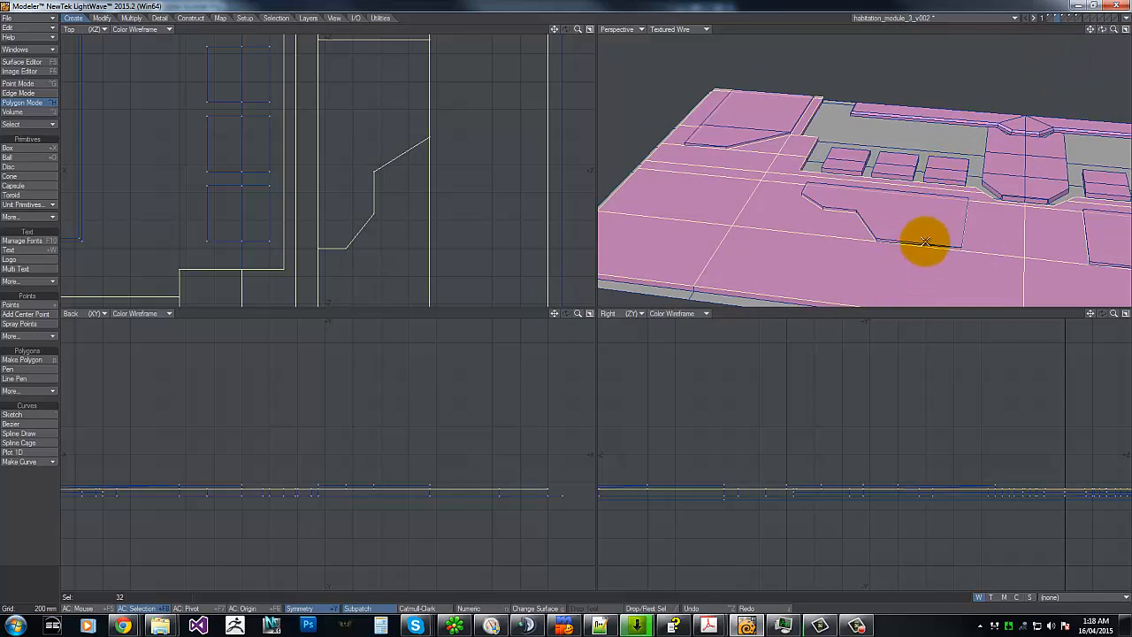
Step: Delete the narrow side-wall polygons along the straight edges of the two raised angular panels on the main plate
mouse_move(851, 229)
left_mouse_down()
mouse_move(785, 182)
mouse_move(780, 162)
left_mouse_up()
mouse_move(276, 442)
right_mouse_down()
mouse_move(597, 572)
mouse_move(16, 267)
right_mouse_up()
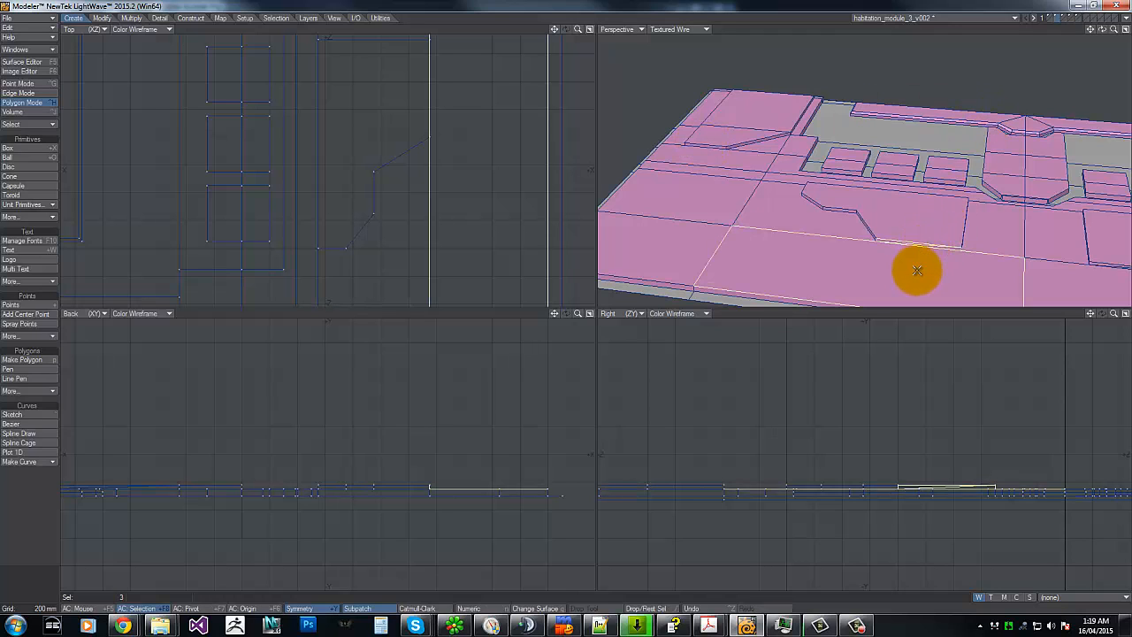
key("Delete")
key("g")
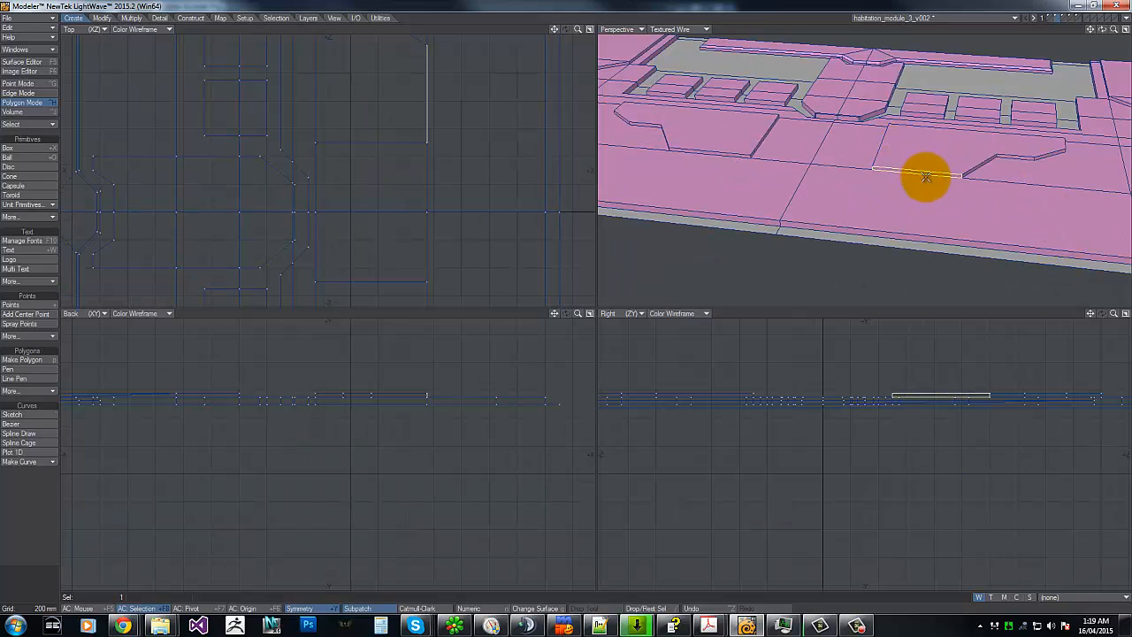
key("Delete")
key("g")
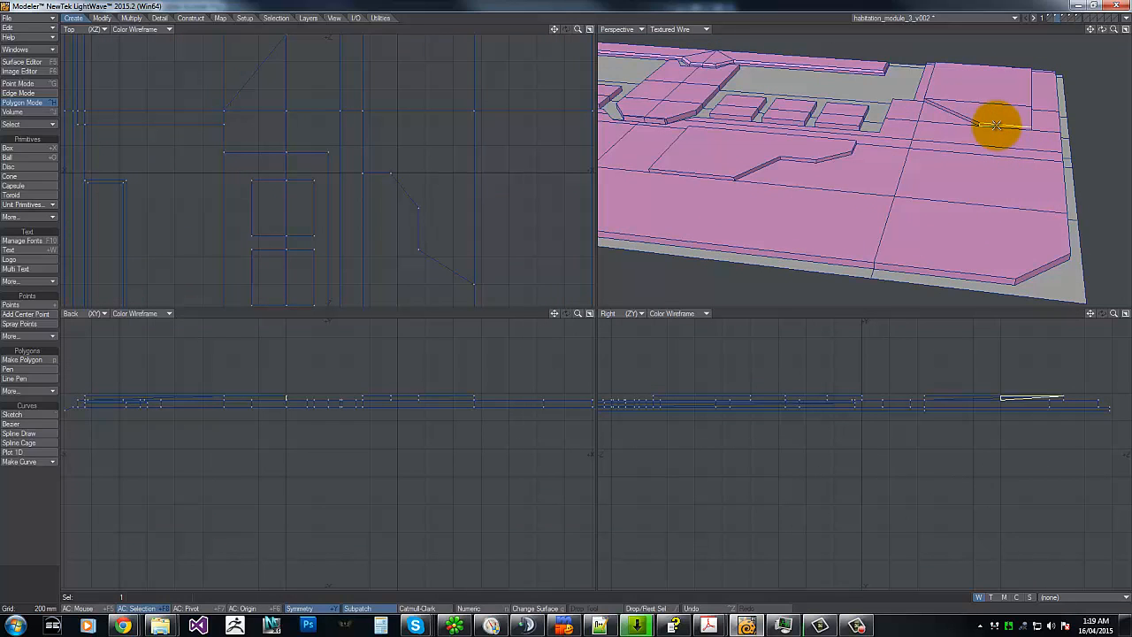
Step: Delete the narrow side-wall polygon beside the angled edge of the raised corner panel
left_click_drag(1002, 128, 1000, 134)
left_click(1000, 135)
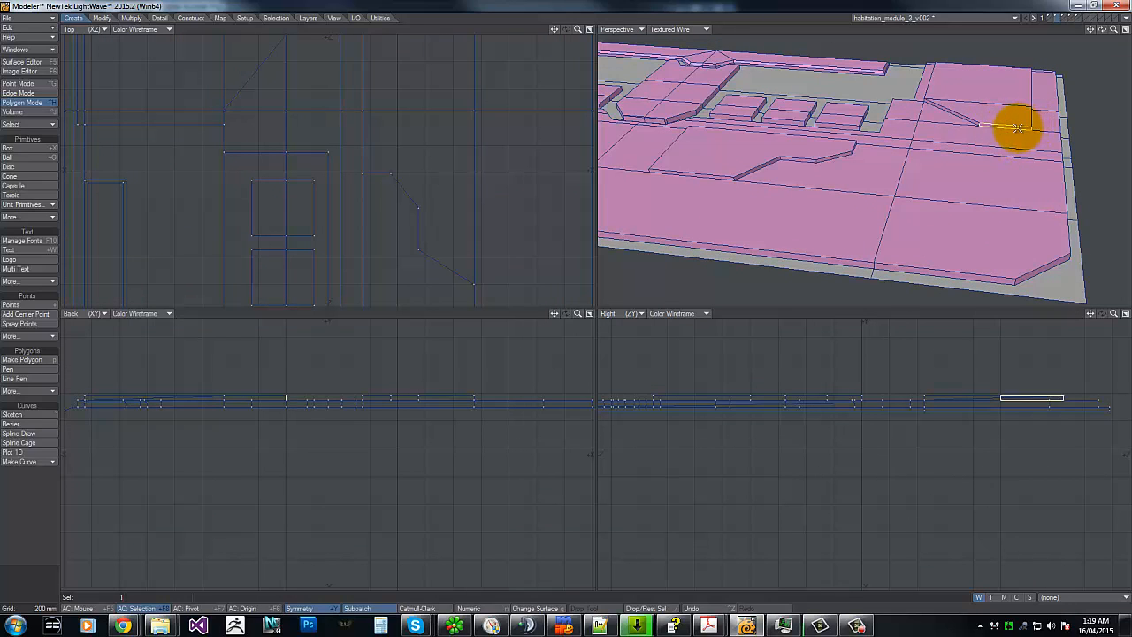
key("Delete")
Step: In edge mode, select the main plate's top edges from its short end along the stepped border of the recess
left_click_drag(1114, 32, 565, 297)
left_click(12, 82)
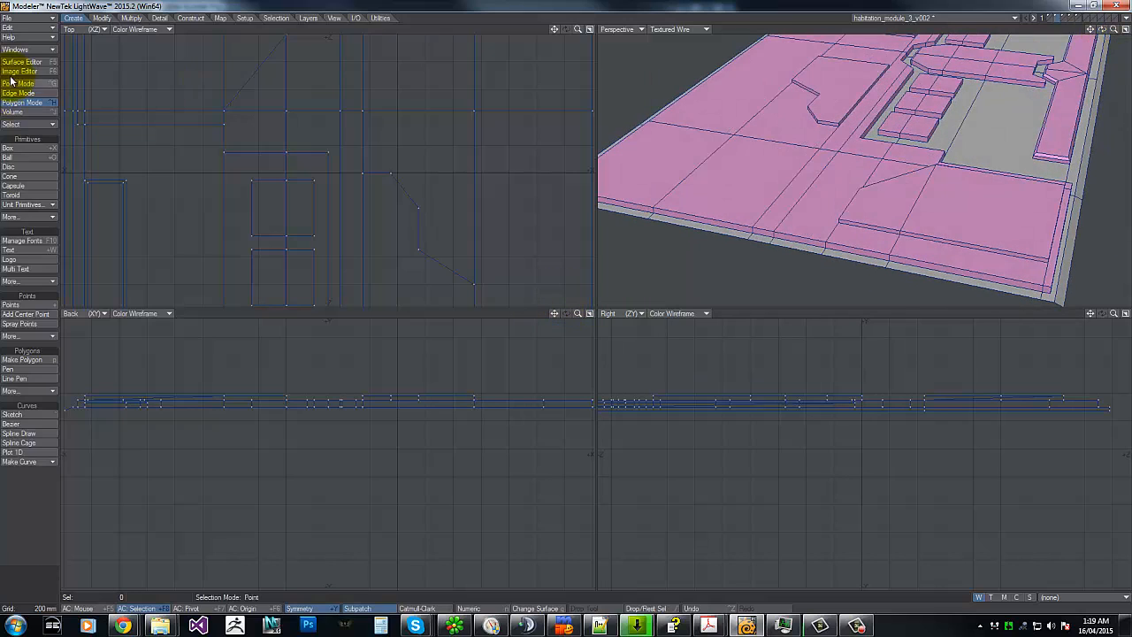
left_click(17, 93)
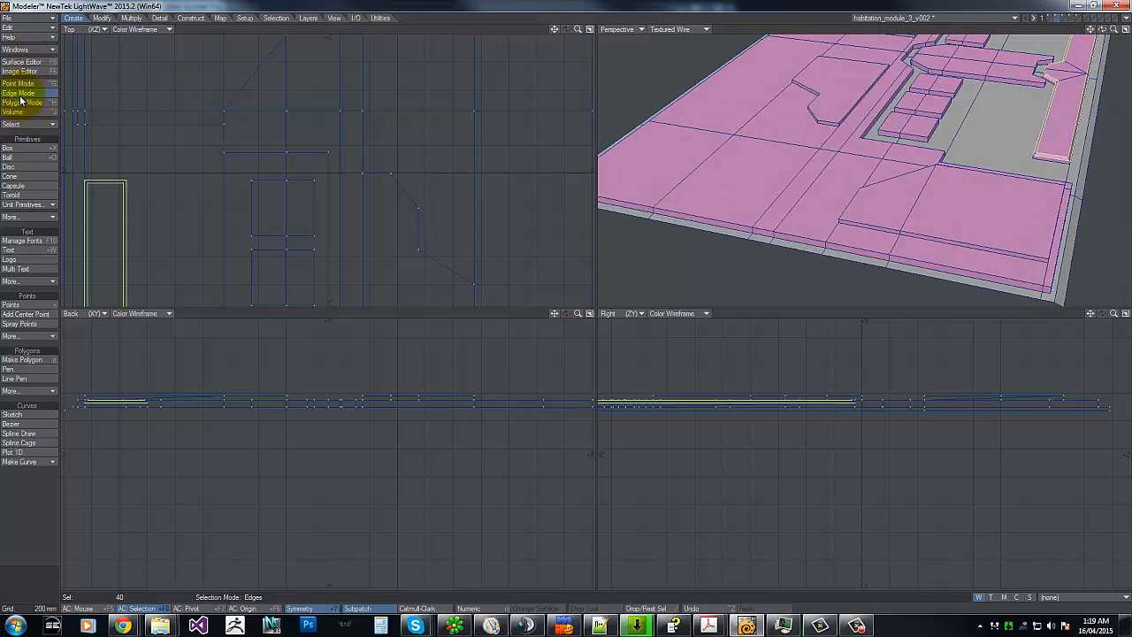
mouse_move(945, 426)
right_mouse_down()
mouse_move(649, 213)
mouse_move(822, 212)
right_mouse_up()
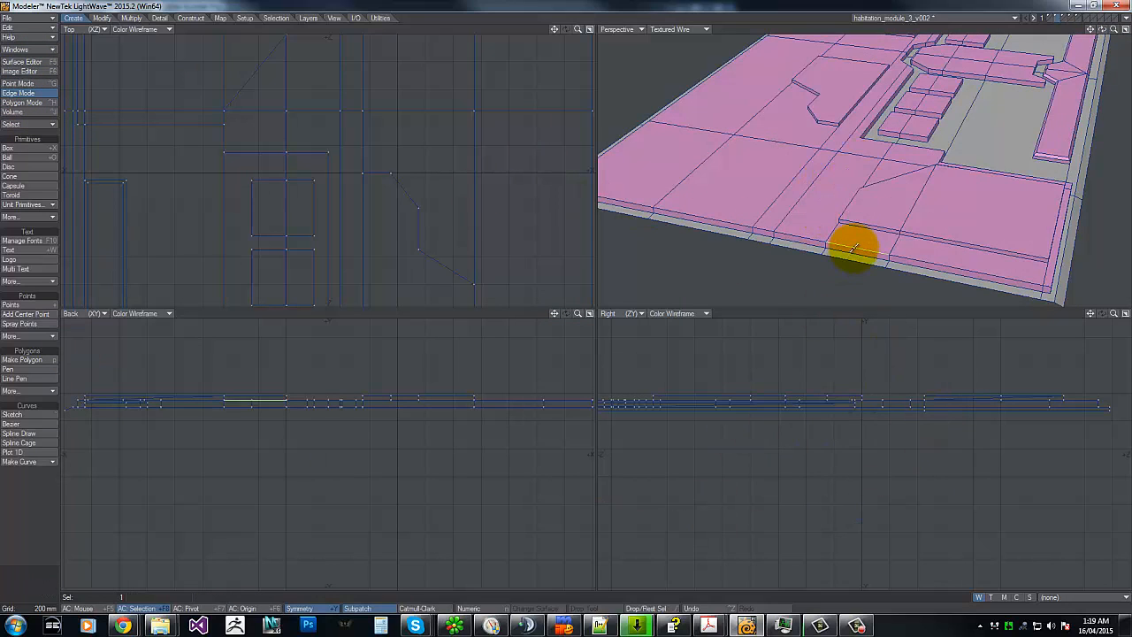
mouse_move(853, 248)
left_mouse_down()
mouse_move(973, 244)
mouse_move(1055, 280)
mouse_move(1074, 253)
mouse_move(1056, 71)
mouse_move(1101, 44)
mouse_move(560, 298)
mouse_move(1061, 56)
left_mouse_up()
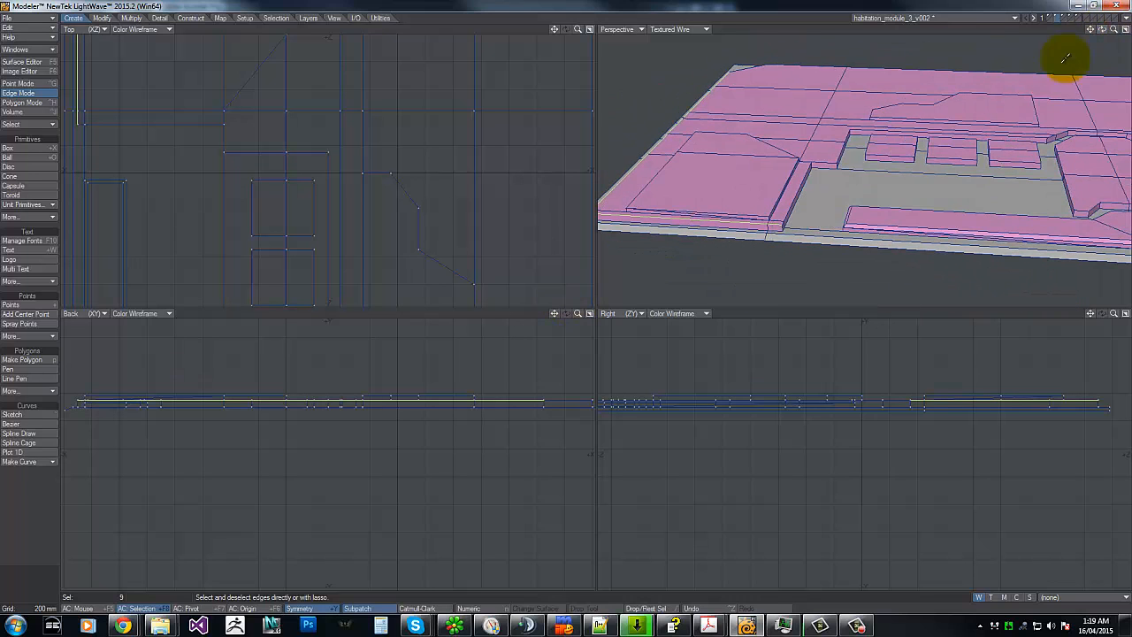
mouse_move(794, 195)
left_mouse_down()
mouse_move(804, 167)
mouse_move(854, 127)
mouse_move(1073, 115)
mouse_move(1048, 132)
left_mouse_up()
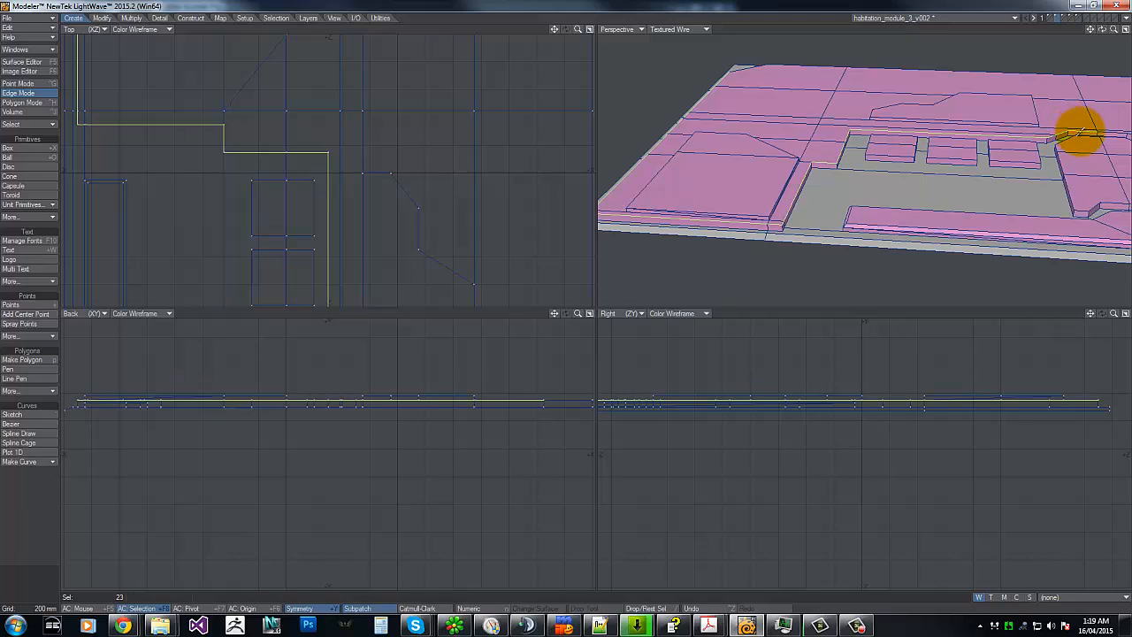
Step: Extend the edge selection around the central panel's angled notch and along the other half of the recess border
key("g")
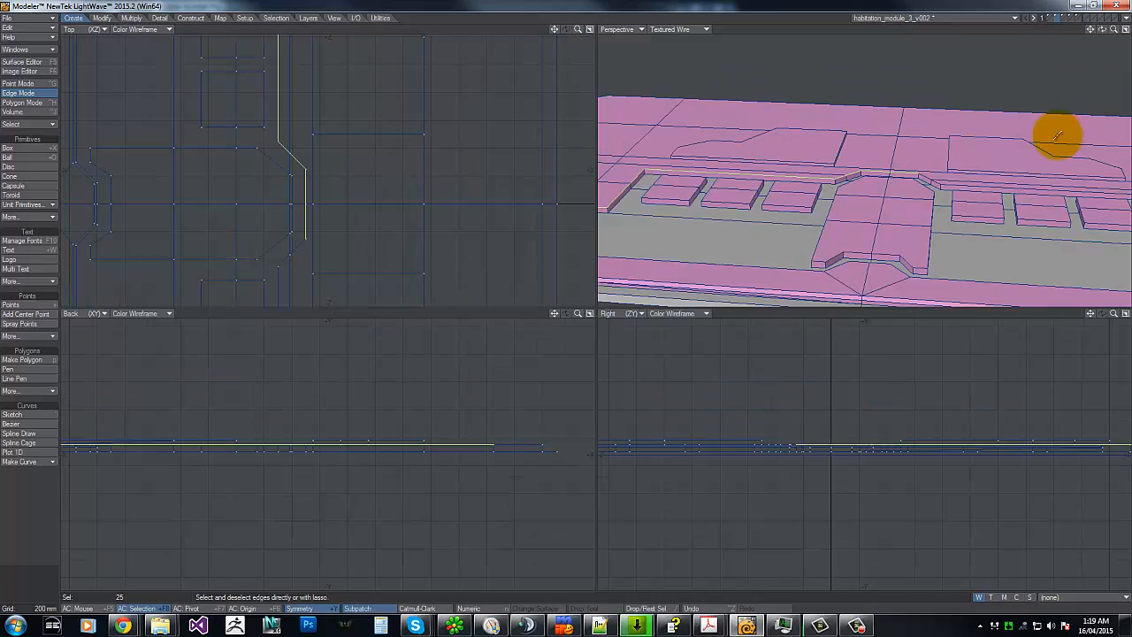
key("g")
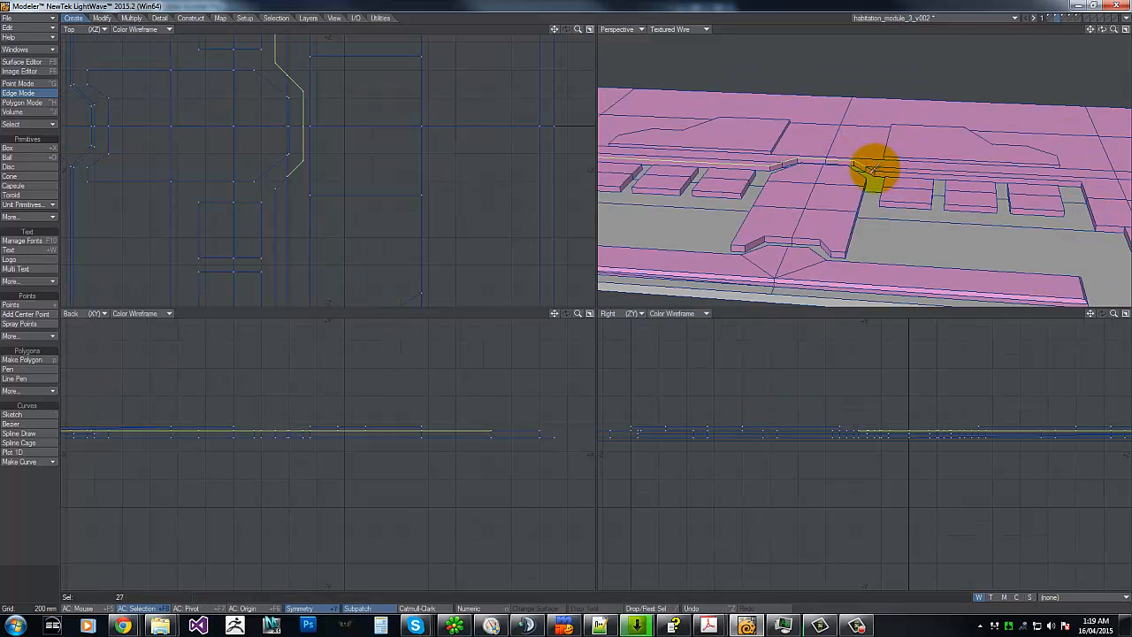
left_click(885, 173, "shift")
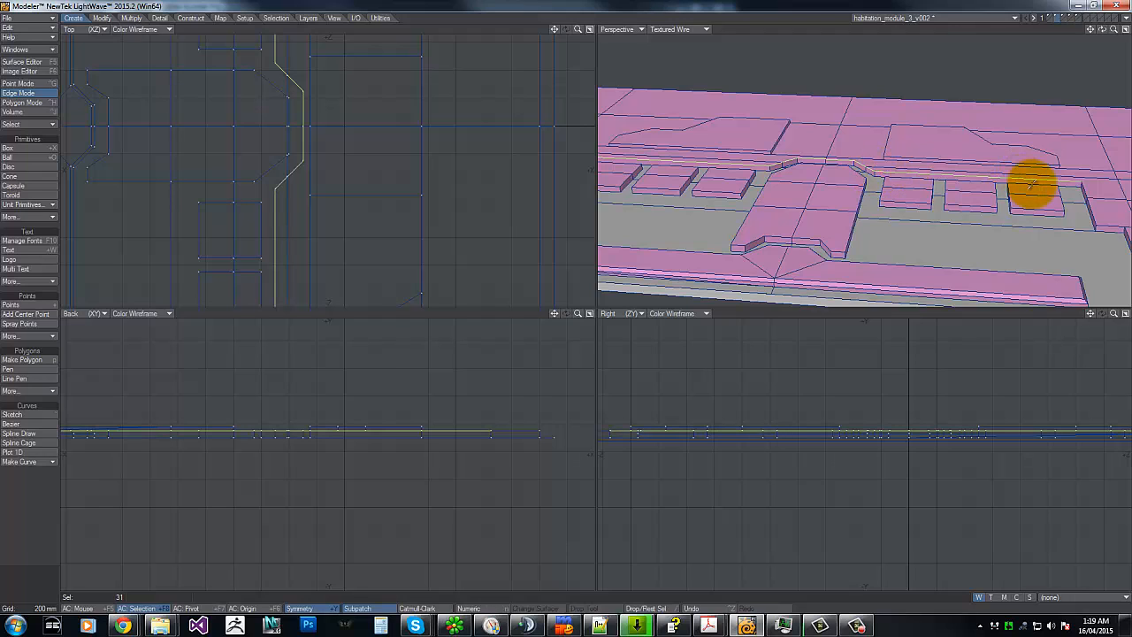
left_click(1090, 206, "shift")
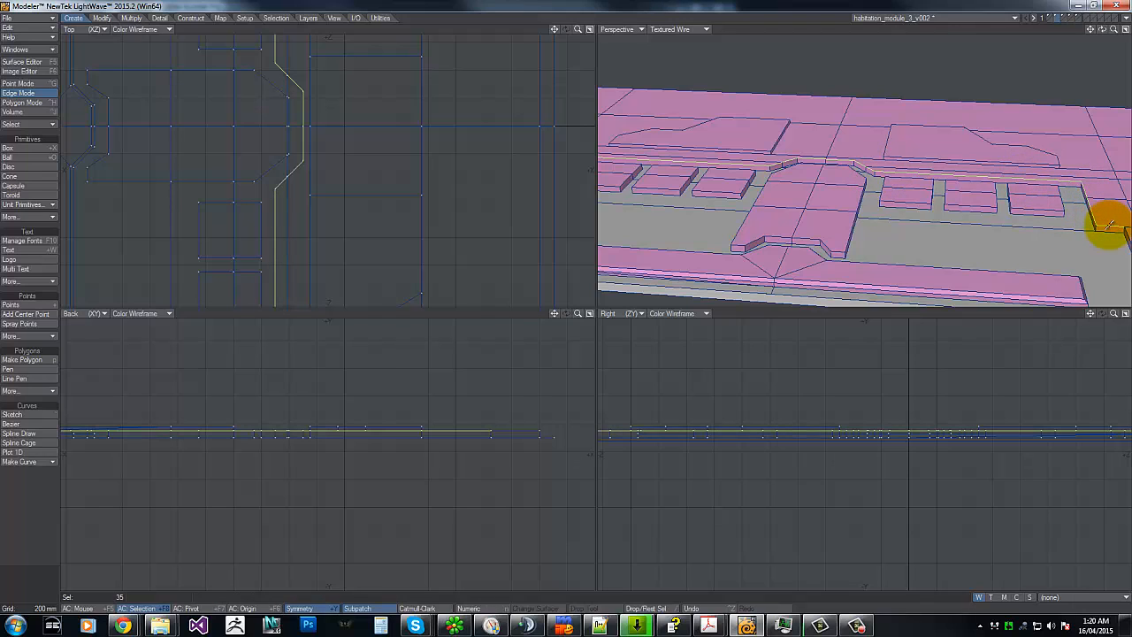
mouse_move(566, 301)
left_mouse_down()
mouse_move(579, 283)
mouse_move(567, 299)
left_mouse_up()
left_click(967, 263, "shift")
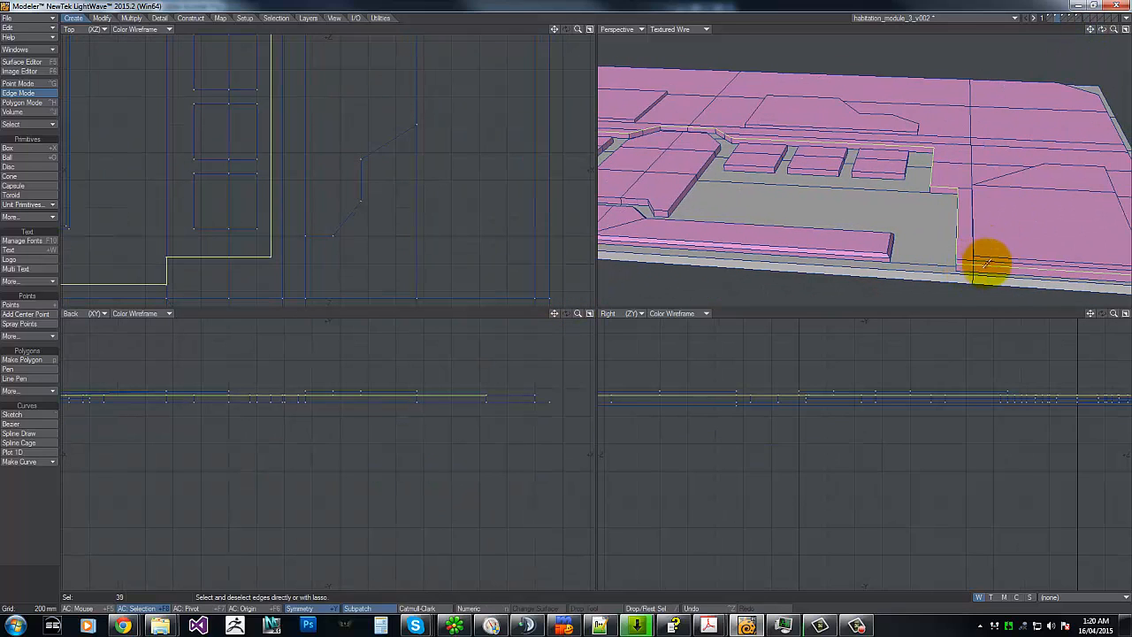
Step: Complete the edge selection around the main plate's other end, its angled corners and the long outer side
key("g")
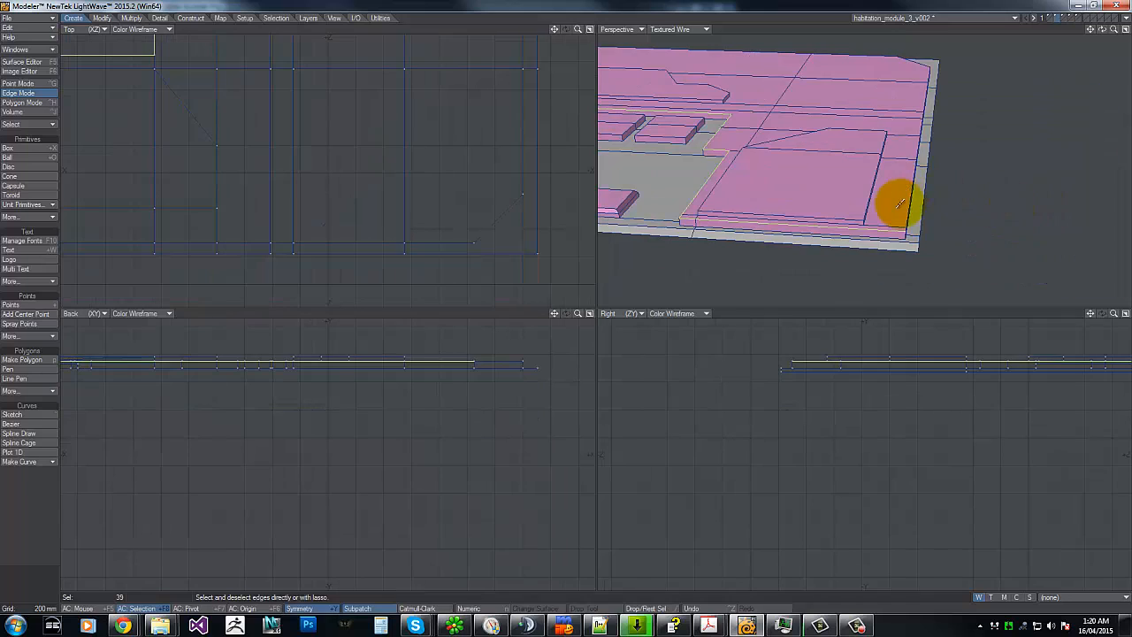
key("l")
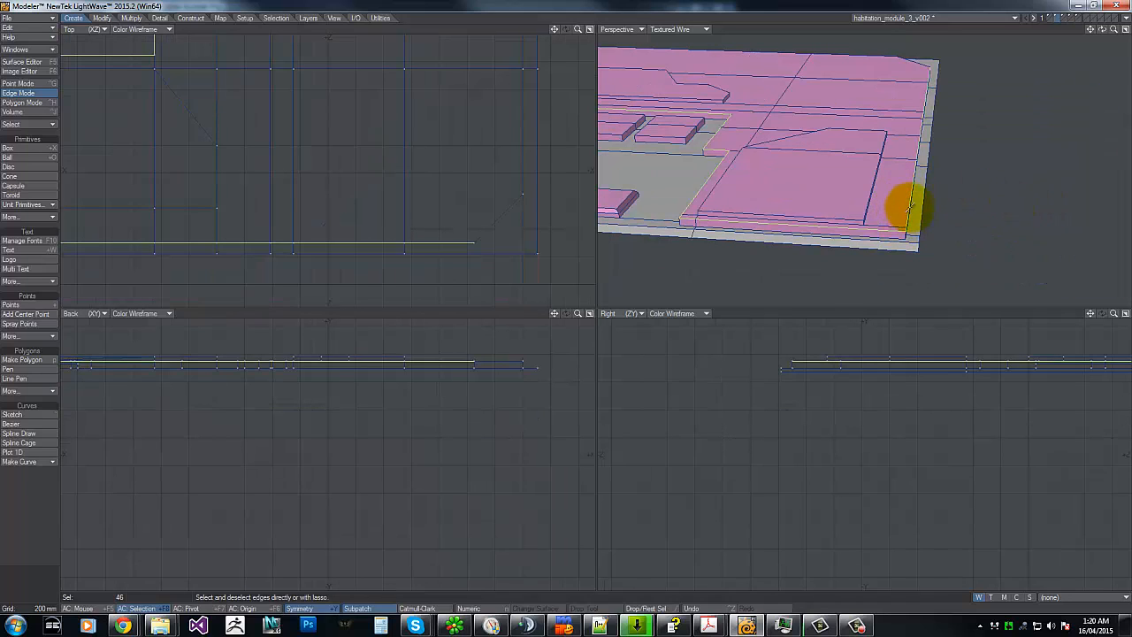
left_click(849, 57, "shift")
left_click(805, 53, "shift")
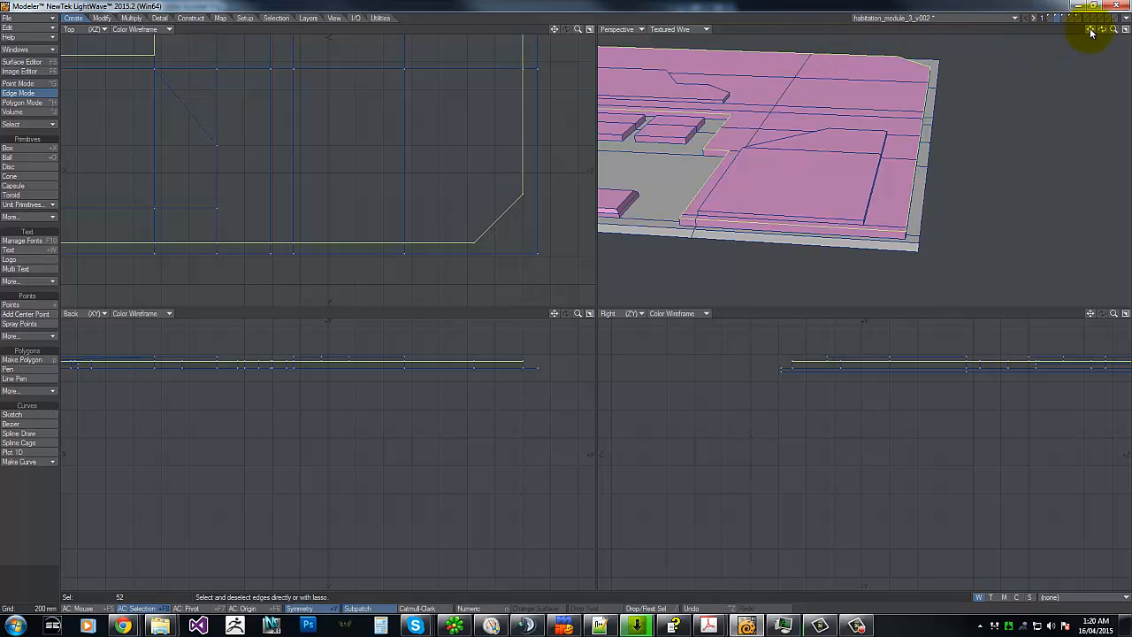
left_click_drag(1091, 32, 560, 301)
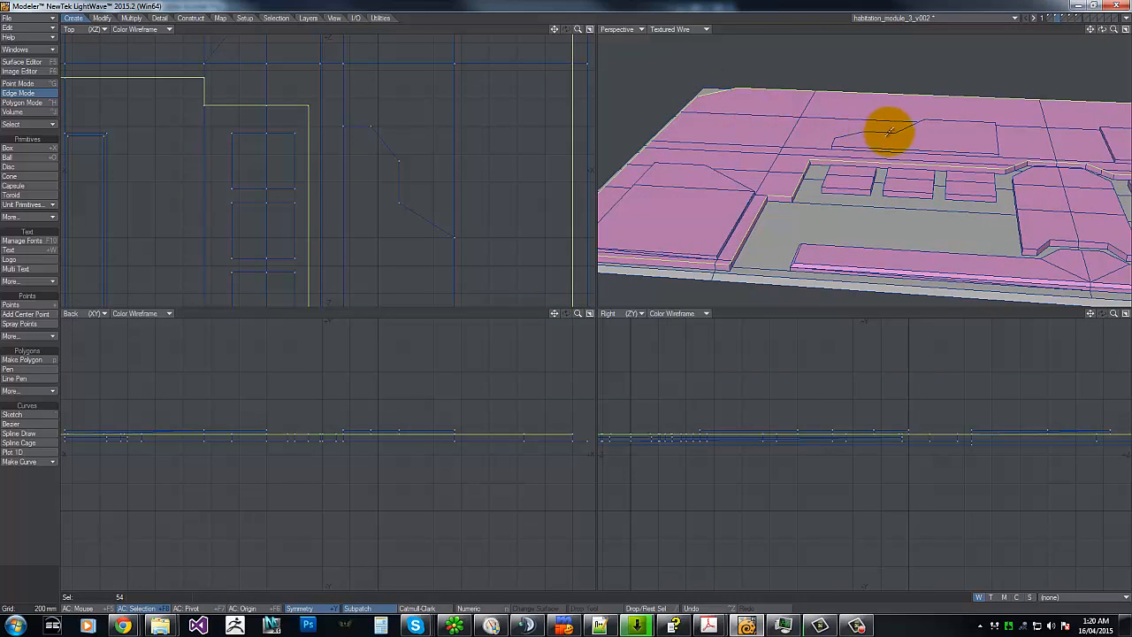
Step: Apply a small chamfer to the selected main plate outline, drop the tool and lasso-deselect the chamfered edges
key("ctrl+b")
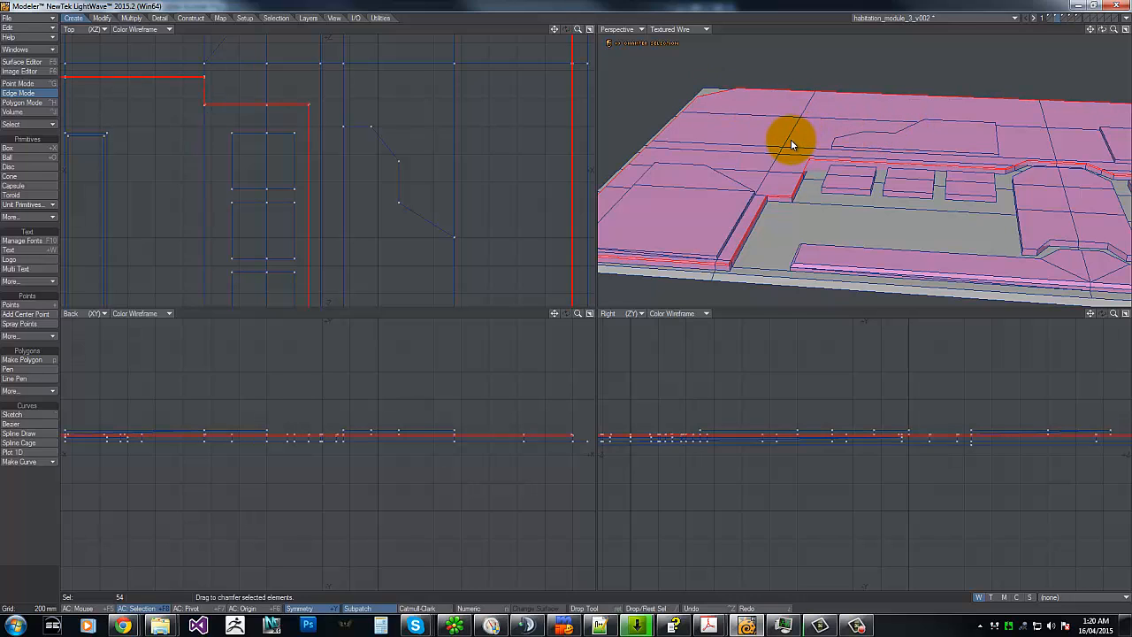
left_click_drag(791, 141, 789, 140)
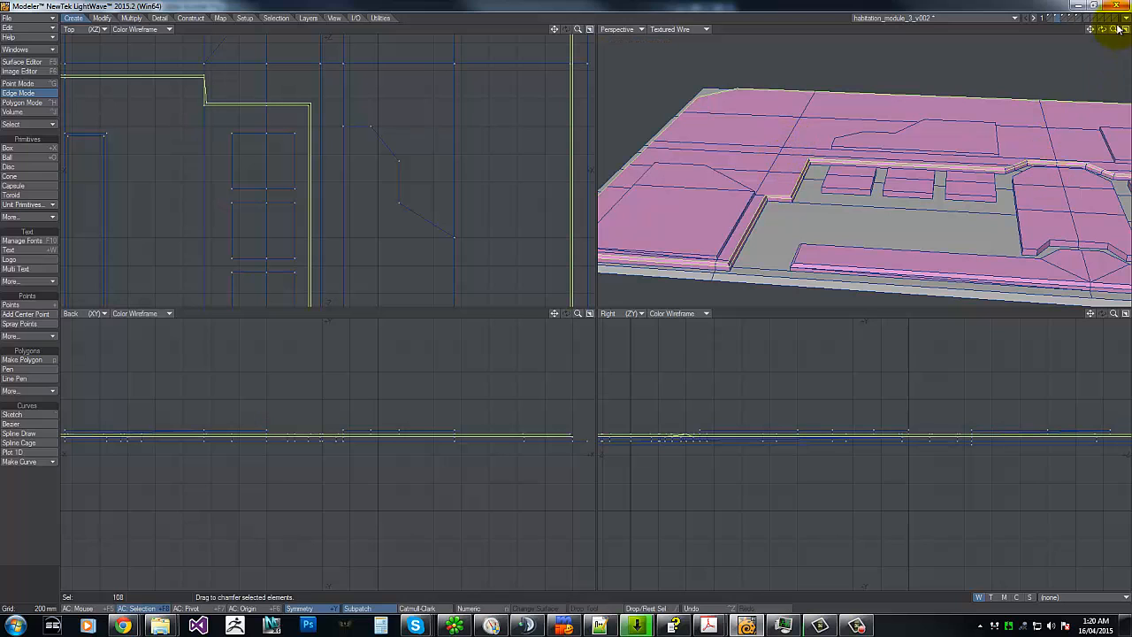
left_click_drag(1115, 31, 572, 302)
key("t")
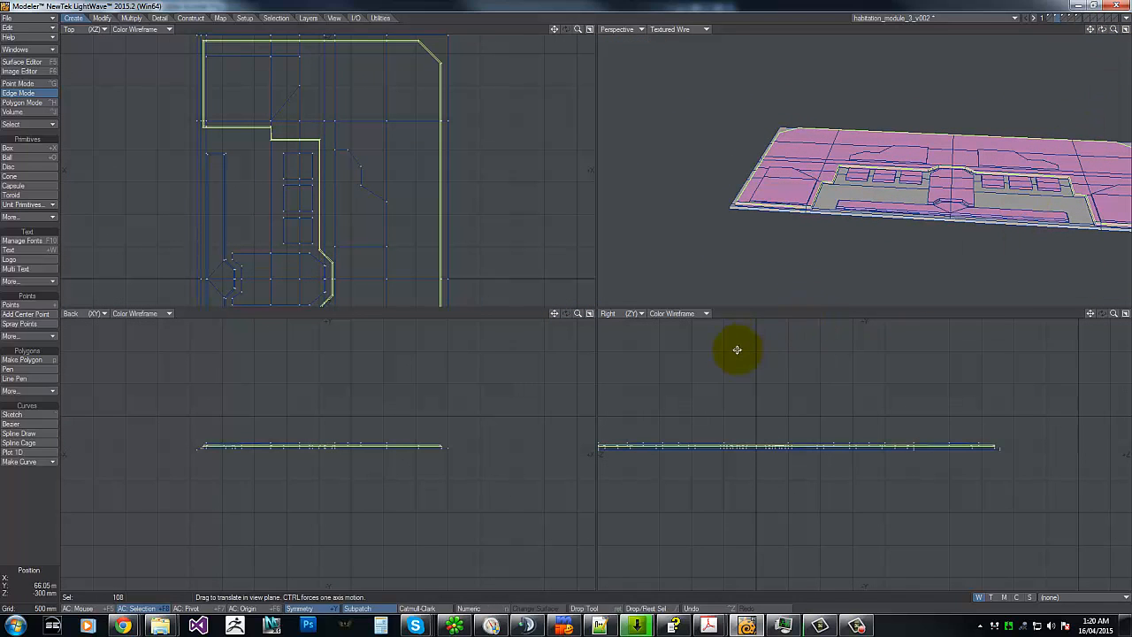
key("space")
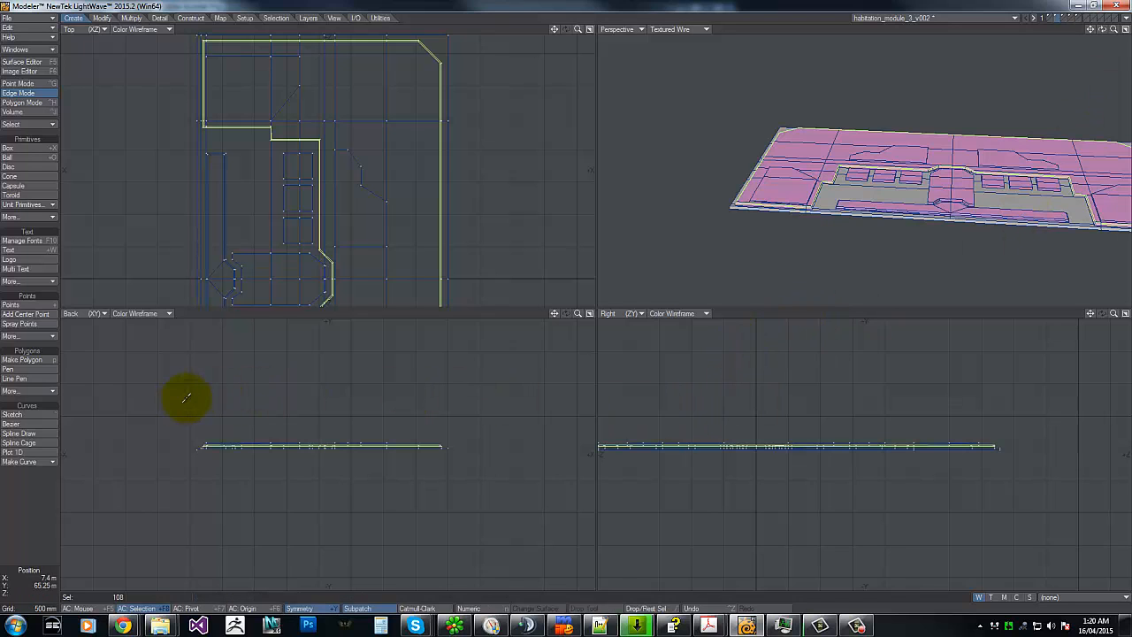
right_click_drag(185, 397, 215, 285)
Step: Delete the narrow side-wall polygon along the outer end of the raised corner panel
left_click_drag(1113, 29, 564, 300)
key("g")
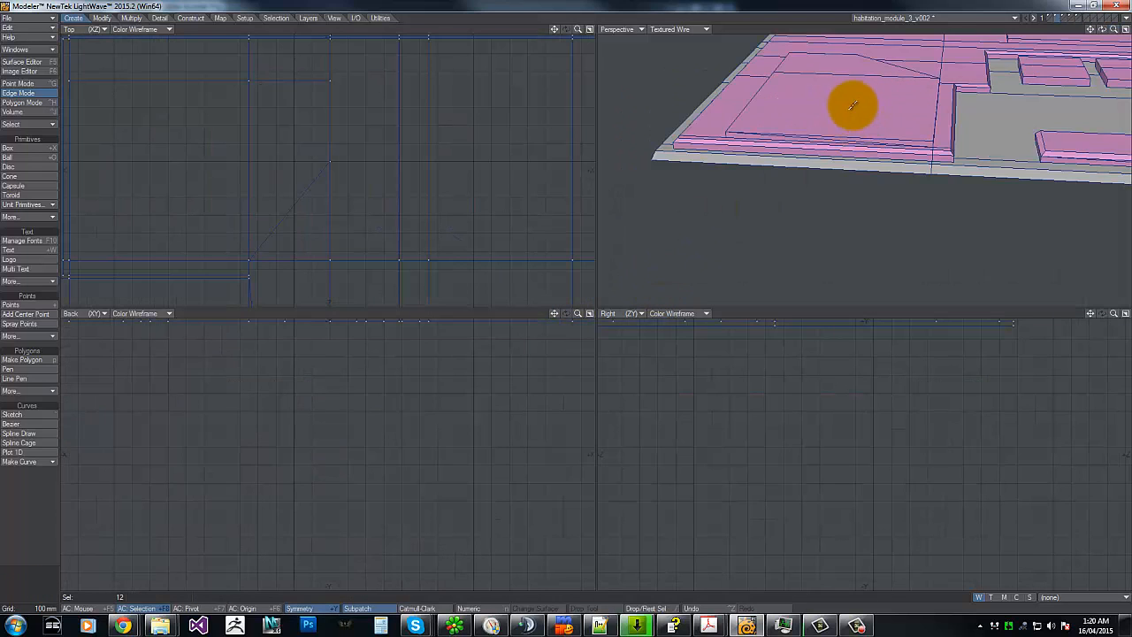
key("ctrl+h")
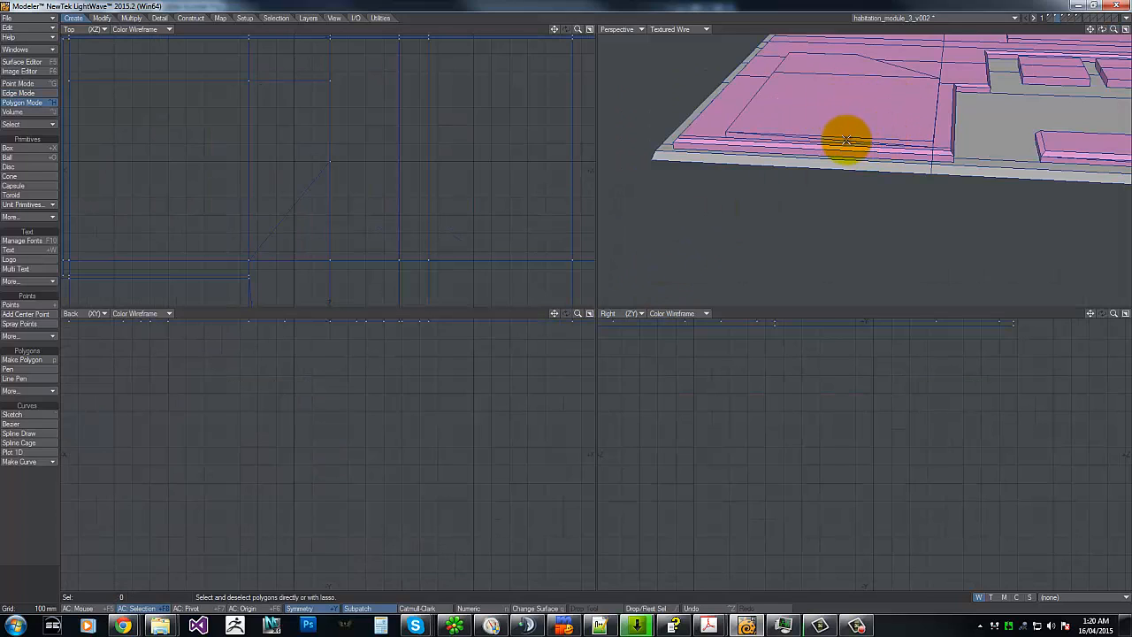
left_click(838, 141)
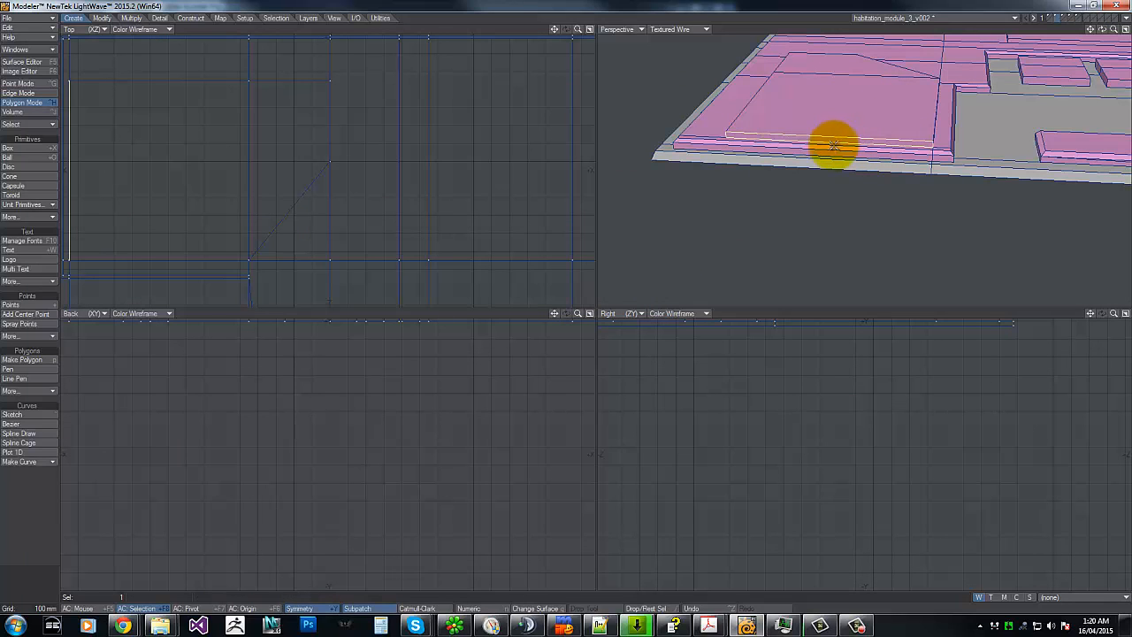
key("Delete")
Step: Delete the side-wall polygon of the corner panel facing the recess, keeping the panel's top faces
left_click_drag(1102, 27, 566, 298)
left_click_drag(825, 103, 830, 106)
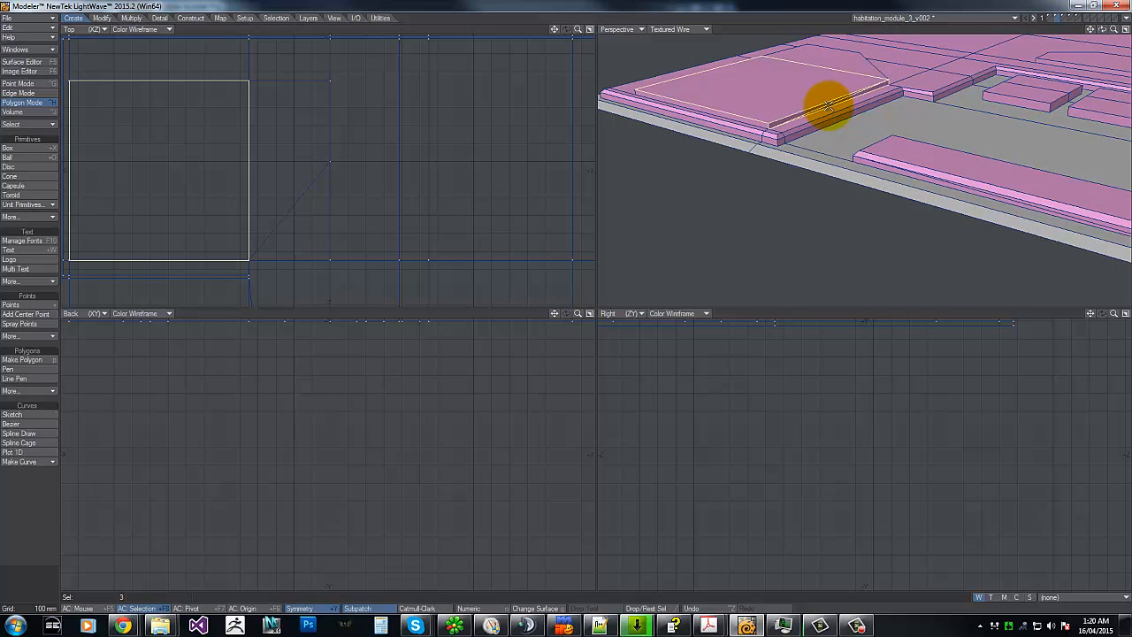
left_click(812, 96)
key("Delete")
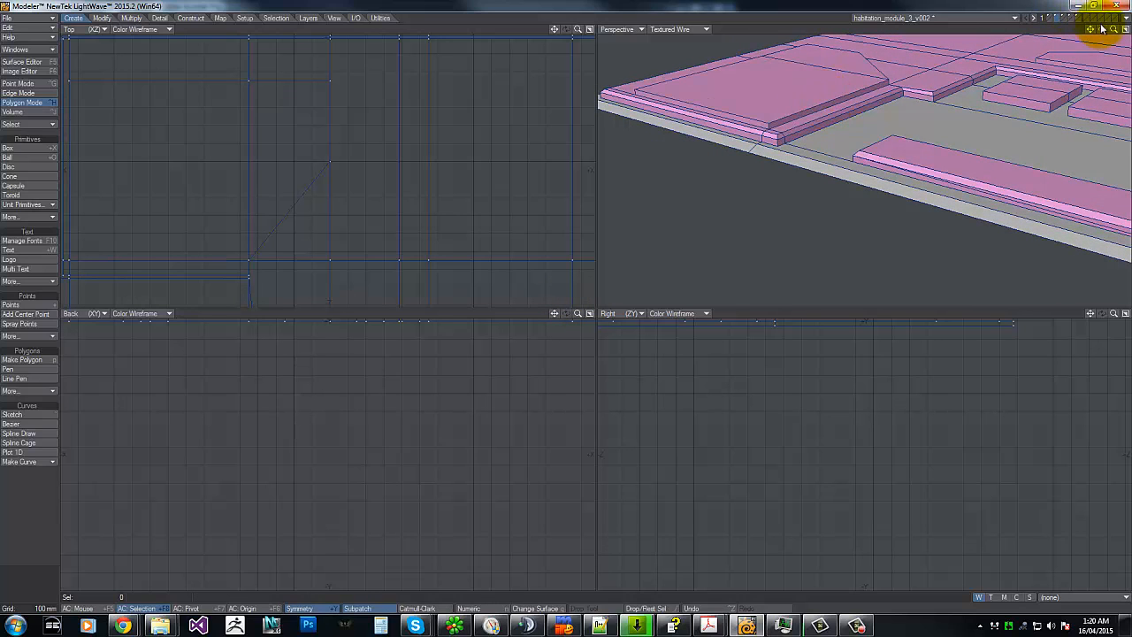
Step: Return to edge mode, clear the leftover edge selection and turn off symmetry
left_click_drag(1102, 29, 566, 297)
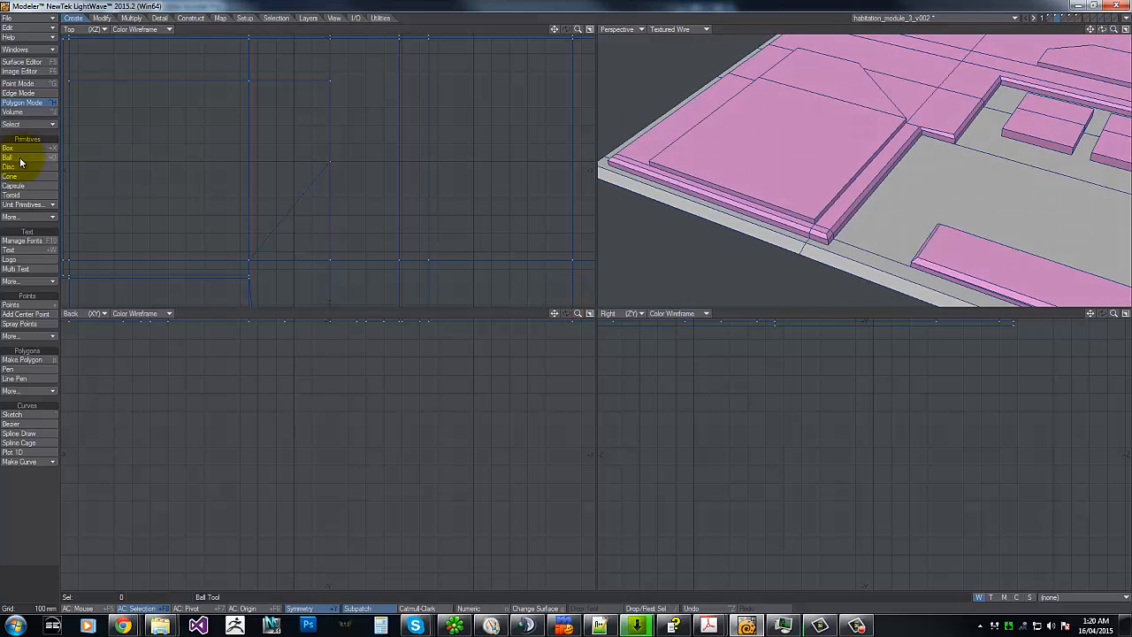
left_click(56, 94)
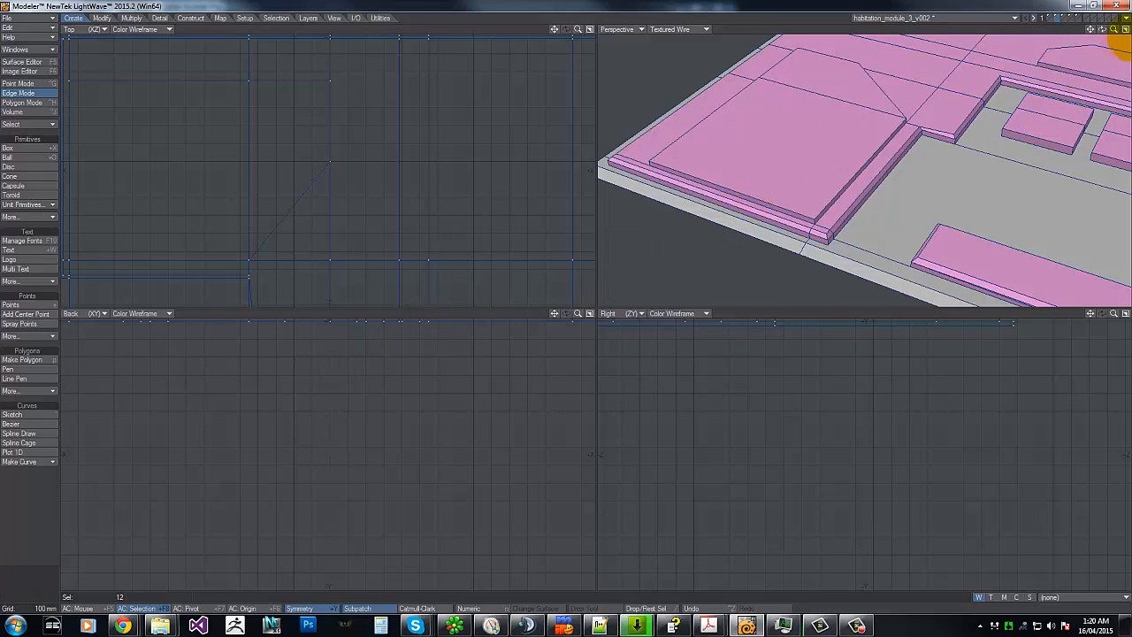
left_click_drag(1116, 33, 569, 301)
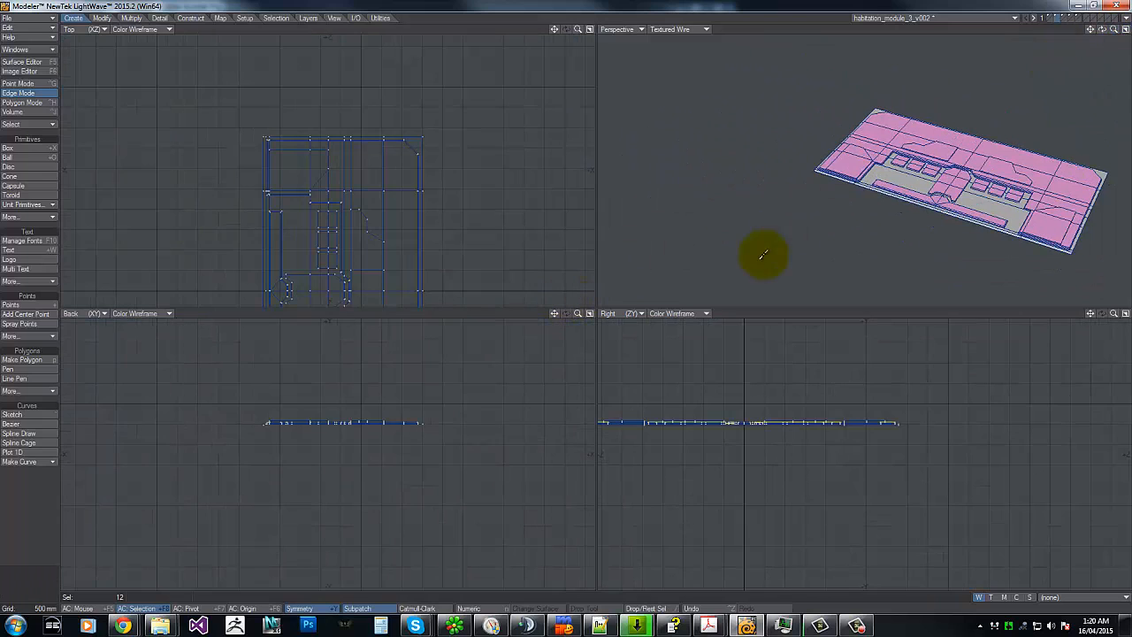
mouse_move(727, 396)
right_mouse_down()
mouse_move(935, 500)
mouse_move(596, 482)
right_mouse_up()
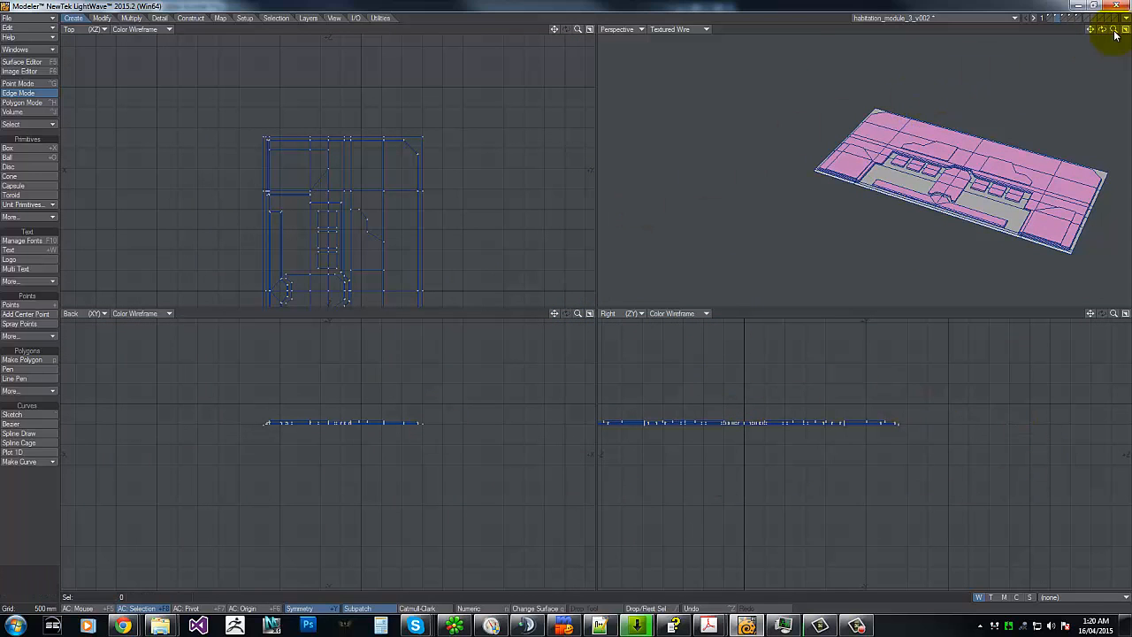
mouse_move(557, 302)
left_mouse_down()
mouse_move(573, 298)
mouse_move(506, 305)
mouse_move(561, 304)
mouse_move(1109, 30)
mouse_move(556, 303)
left_mouse_up()
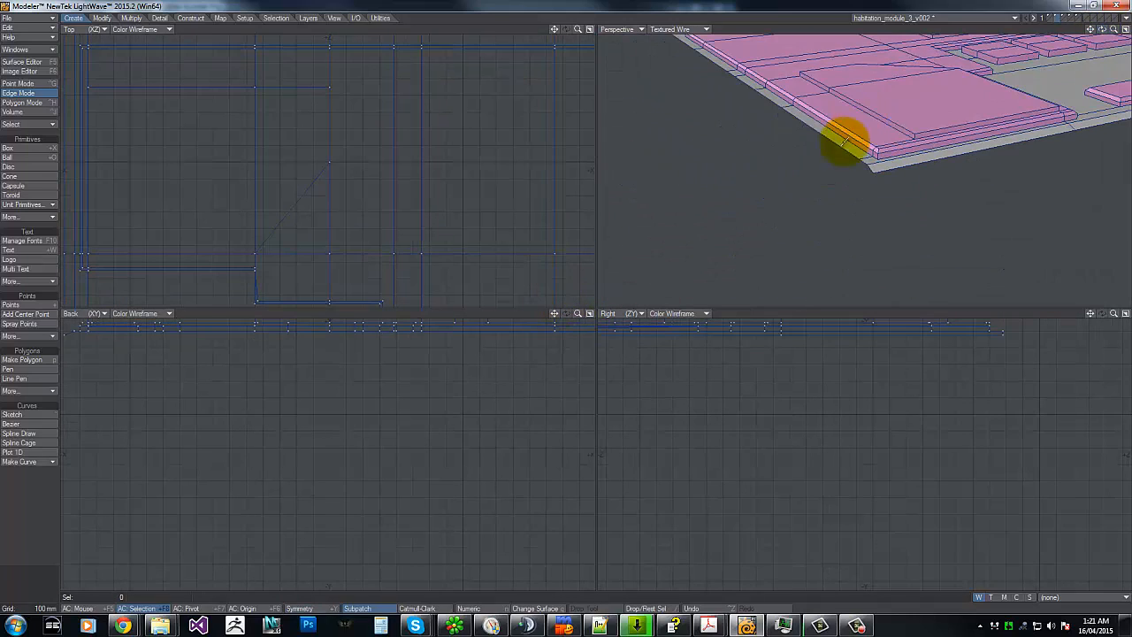
Step: Apply a small chamfer to the edge loop around the base of the raised corner panel and drop the tool
left_click(875, 119)
double_click(875, 118)
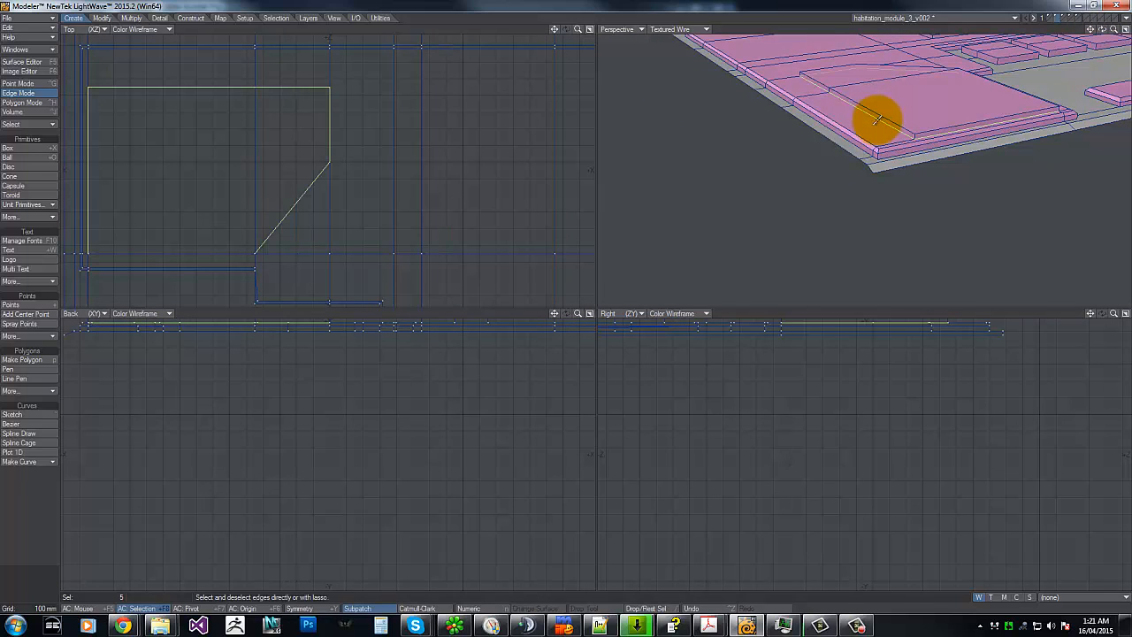
left_click_drag(1110, 29, 571, 300)
left_click(848, 109)
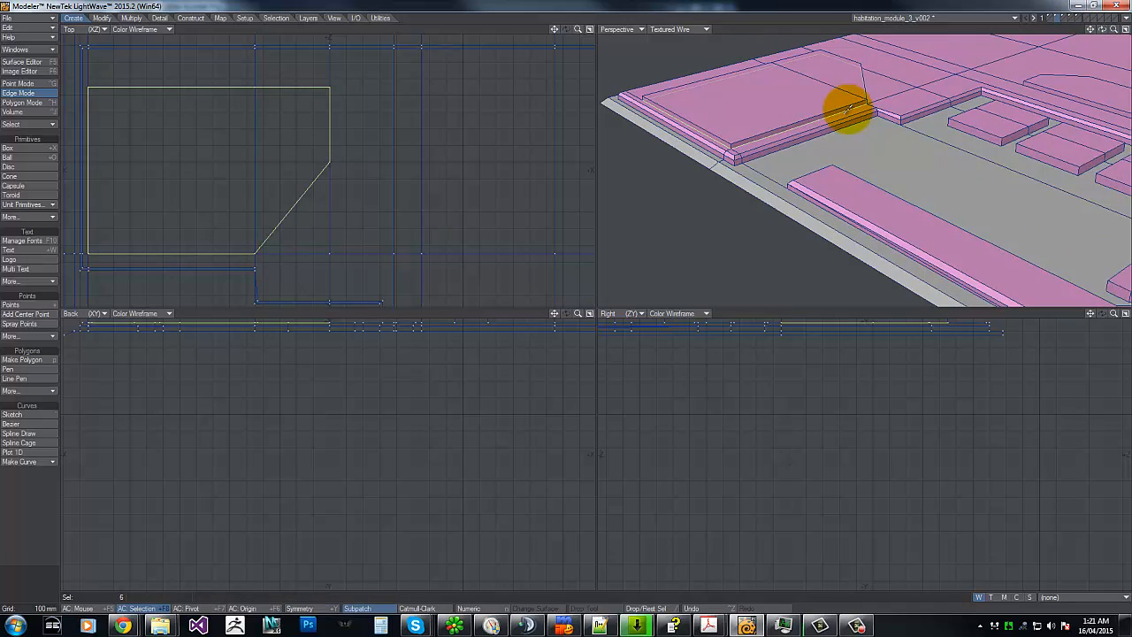
key("ctrl+b")
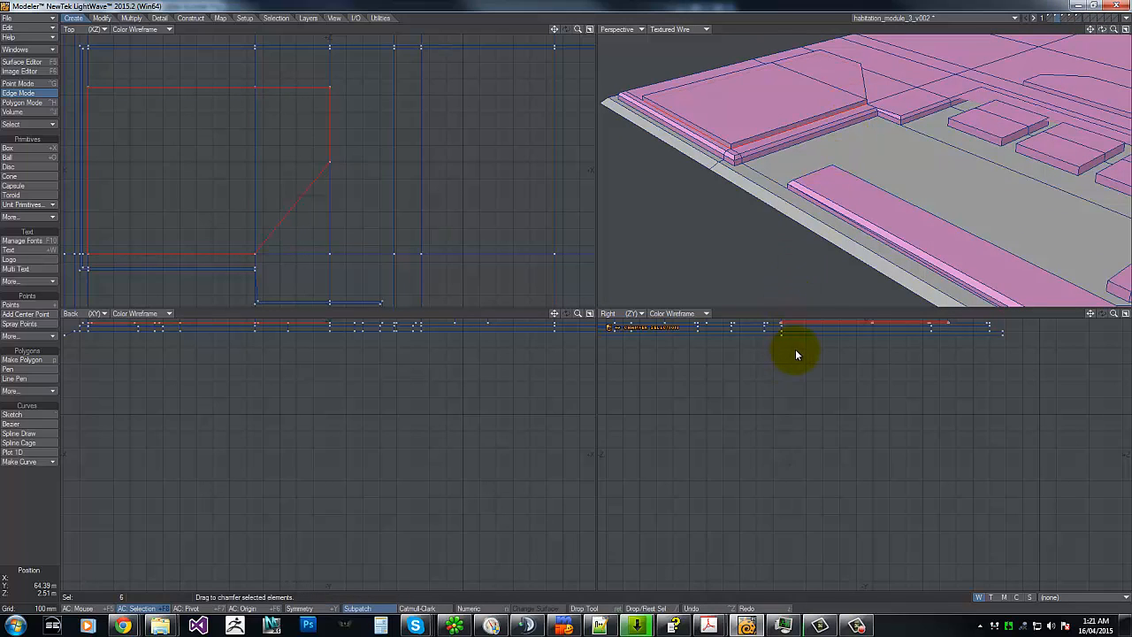
left_click_drag(795, 348, 794, 347)
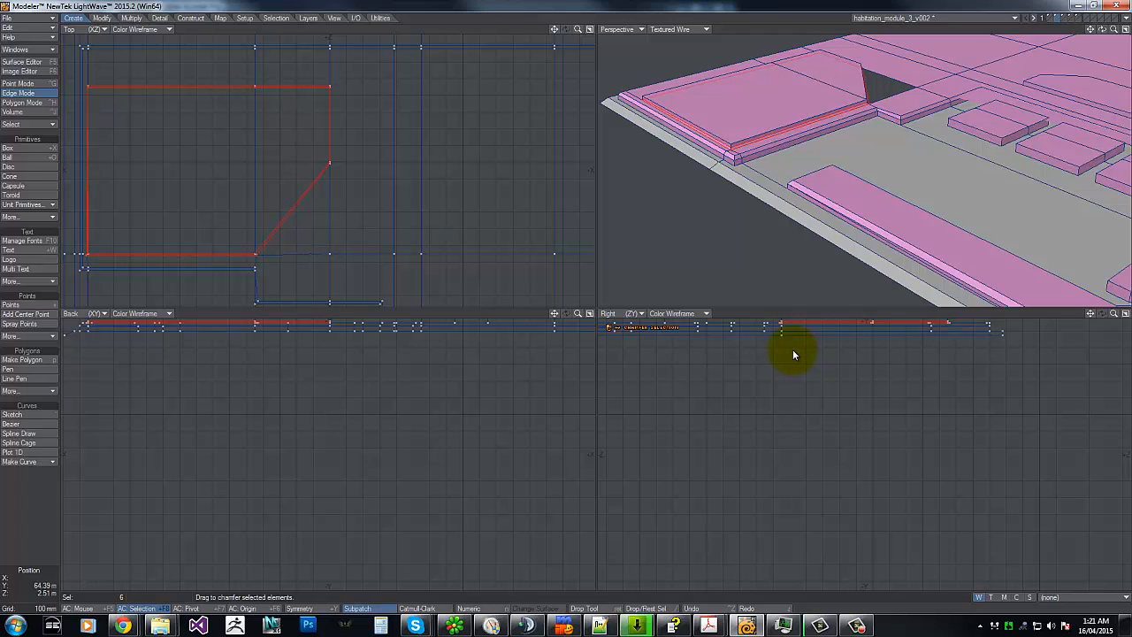
left_click_drag(1102, 30, 559, 300)
left_click_drag(1100, 32, 565, 305)
key("space")
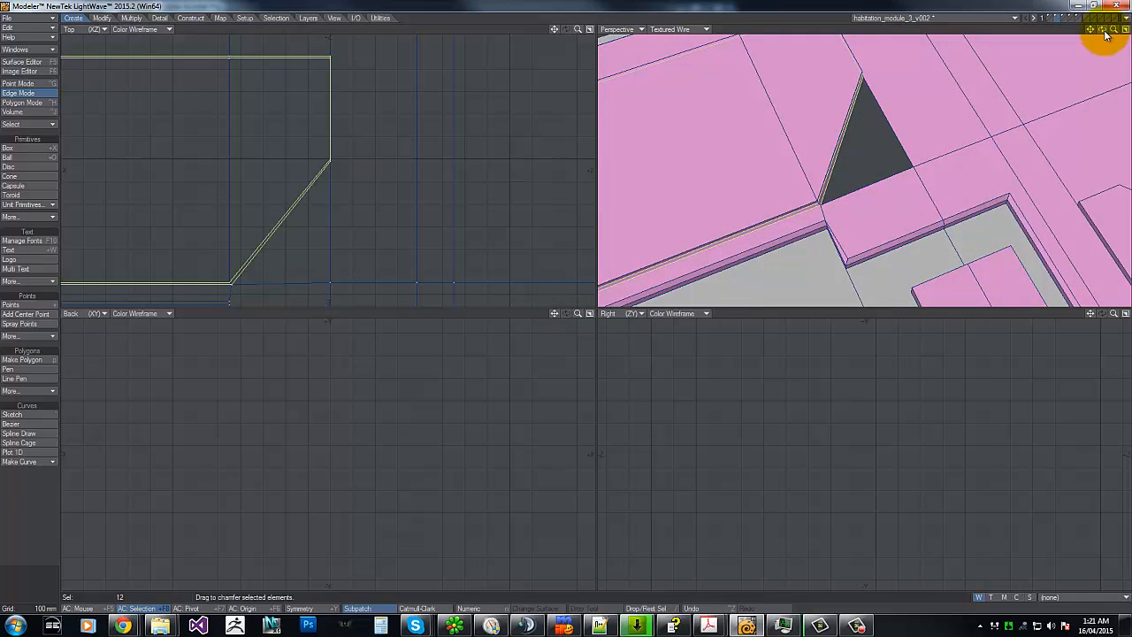
Step: Shift the base corner points on the inner side of the raised corner panel slightly outward and deselect them
left_click_drag(1103, 31, 571, 302)
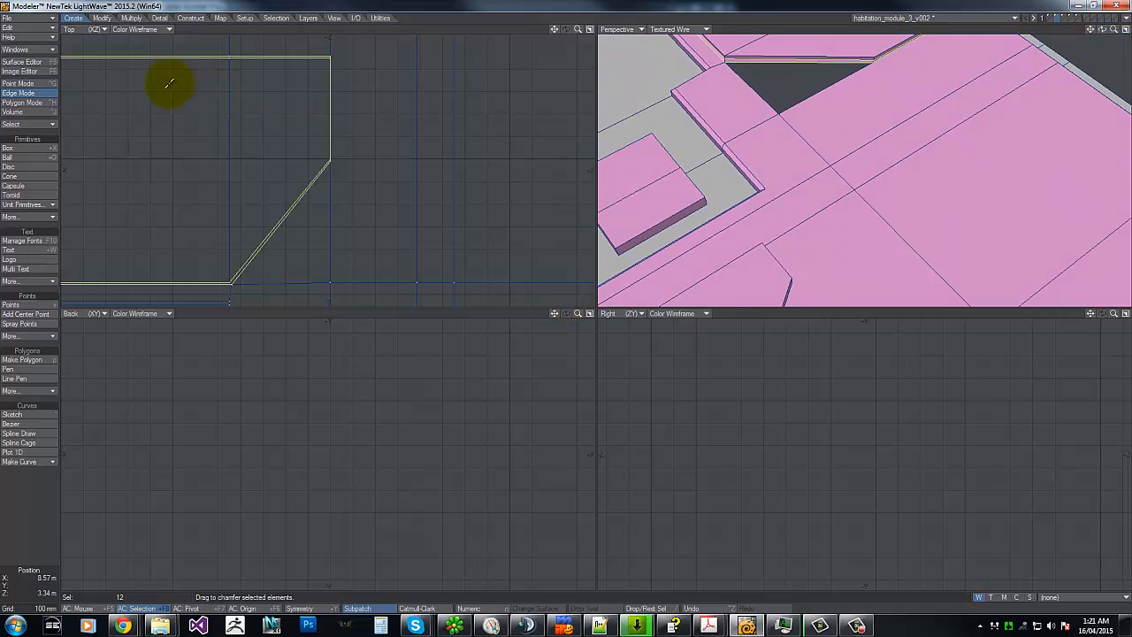
key("g")
key("g")
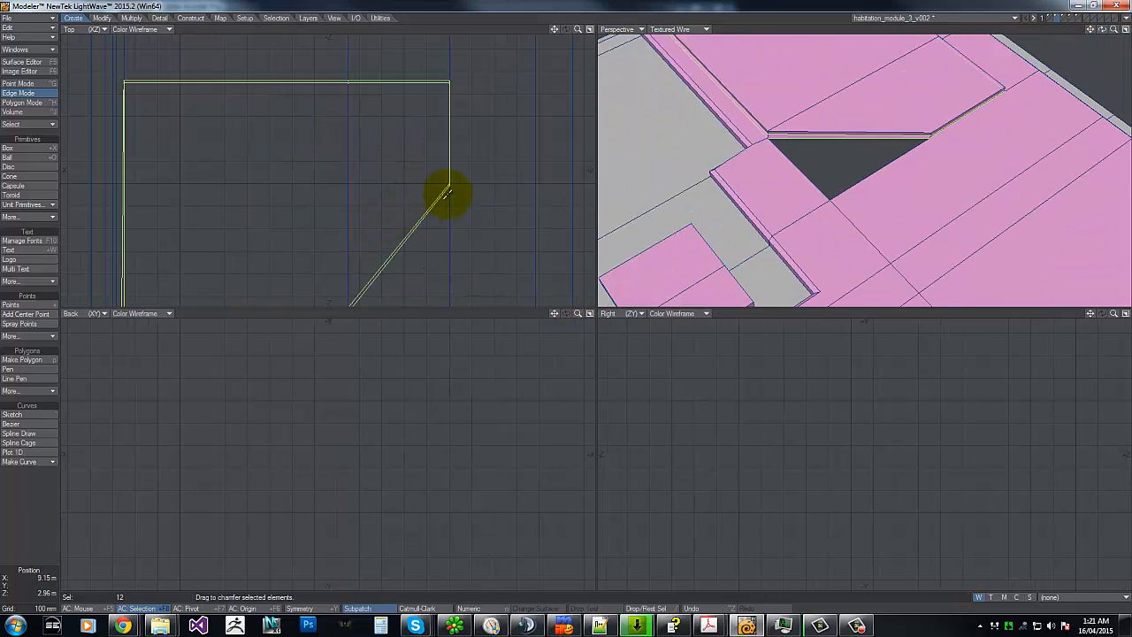
key("ctrl+g")
left_click_drag(565, 298, 570, 298)
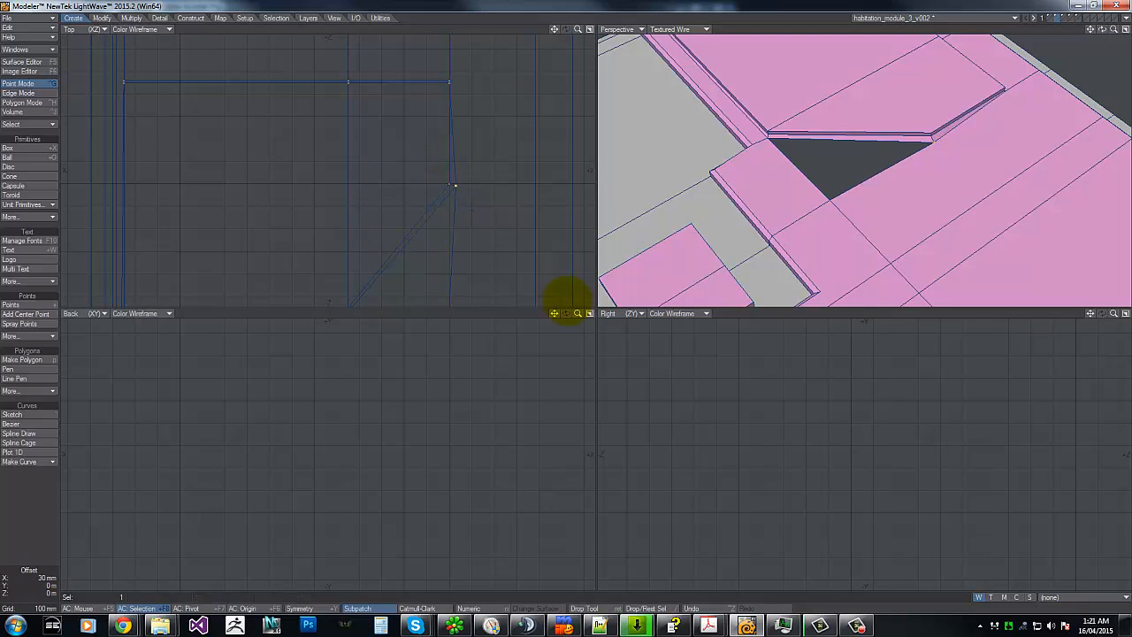
key("u")
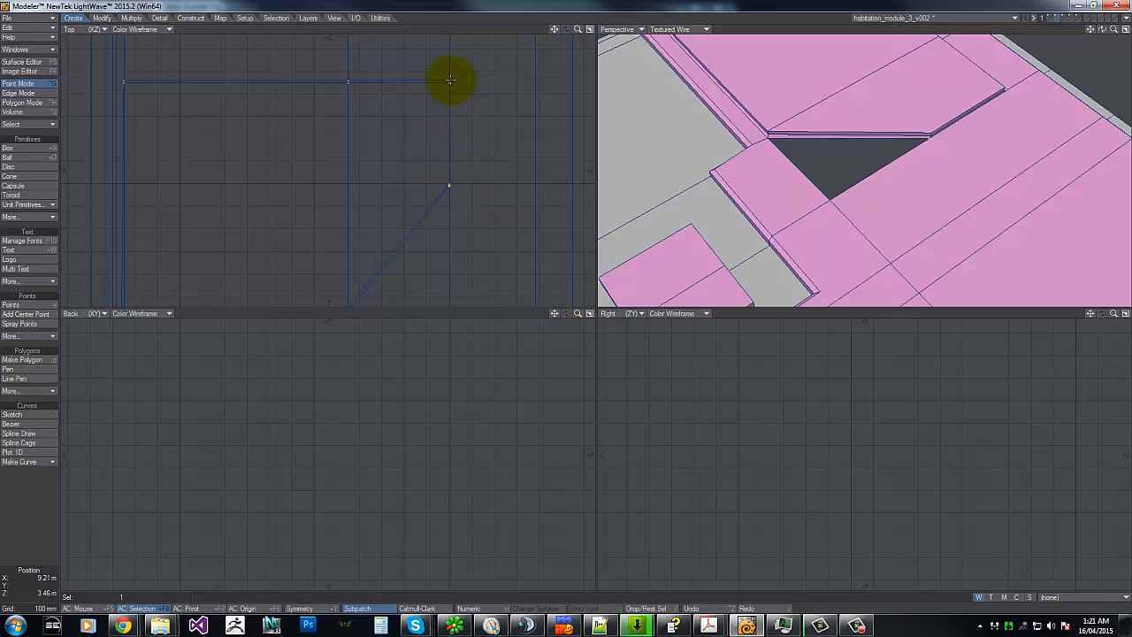
mouse_move(560, 295)
left_mouse_down()
mouse_move(450, 83)
mouse_move(564, 295)
left_mouse_up()
right_click_drag(442, 69, 477, 65)
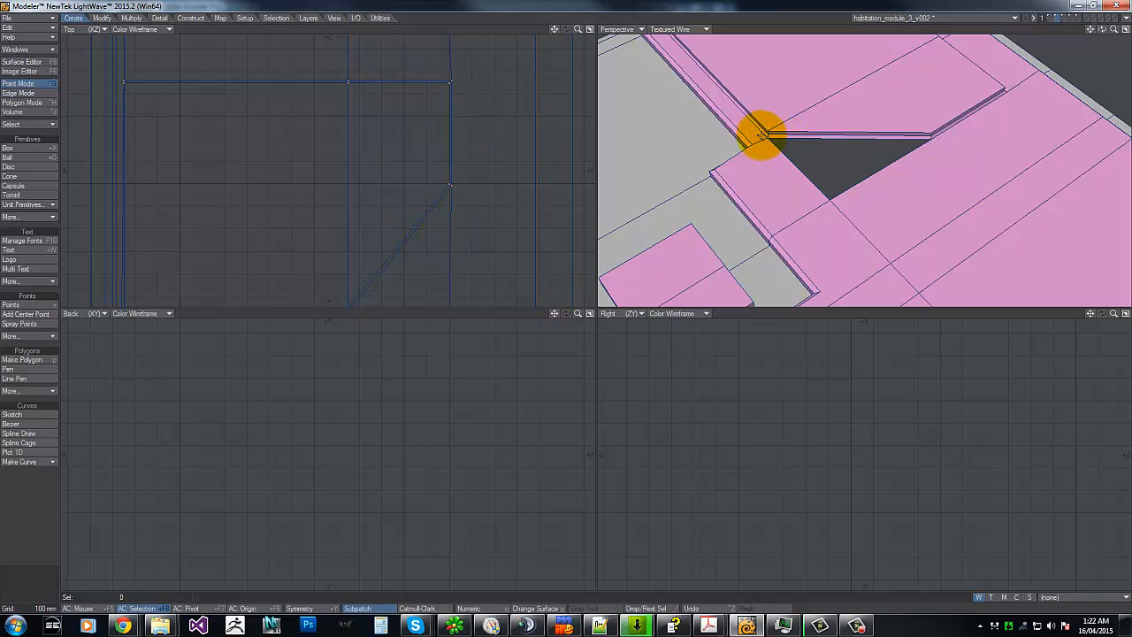
Step: Fill the triangular hole beside the panel's diagonal side with a new polygon from its three corner points, leaving nothing selected
mouse_move(769, 143)
left_mouse_down()
mouse_move(765, 131)
mouse_move(722, 156)
mouse_move(930, 137)
mouse_move(829, 208)
left_mouse_up()
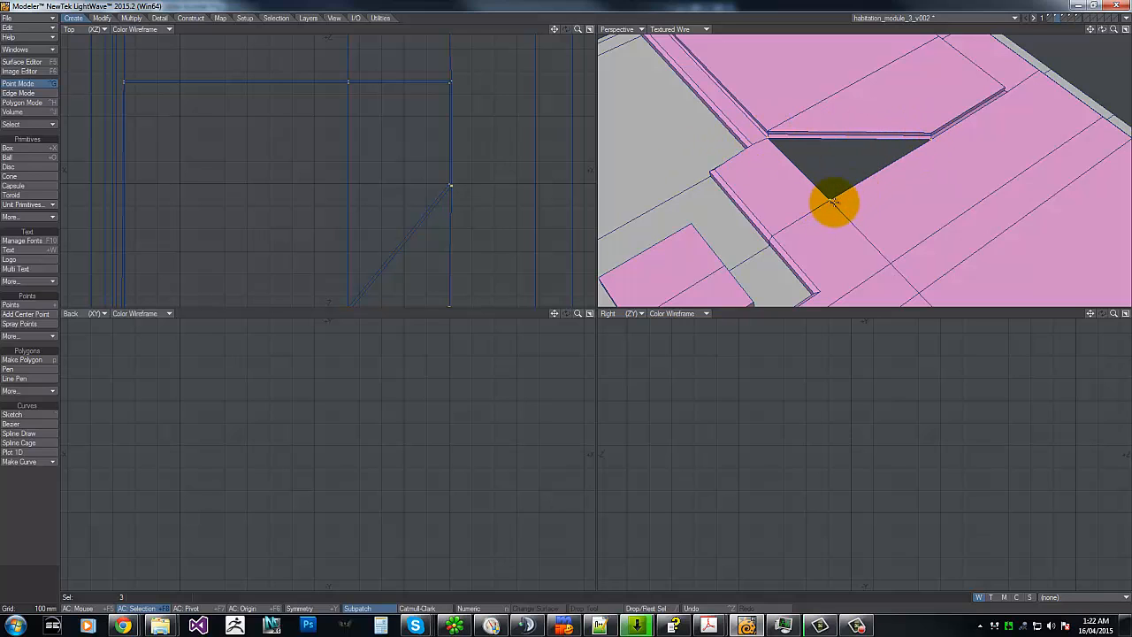
key("p")
key("slash")
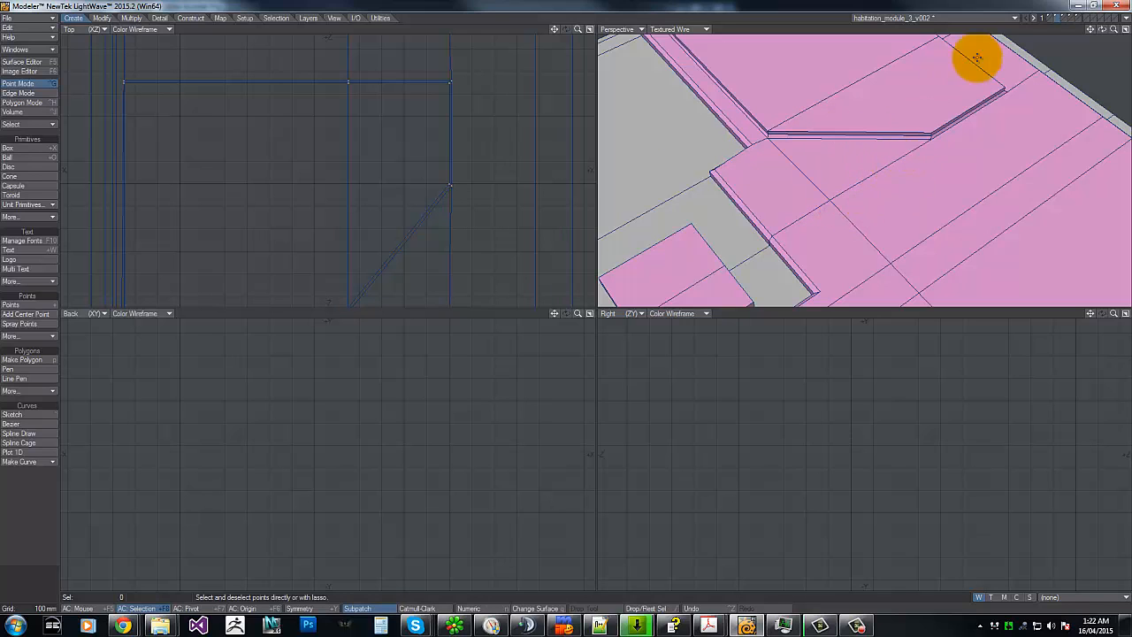
Step: Move the base corner points on the outer side of the raised corner panel slightly outward and deselect them
mouse_move(564, 301)
left_mouse_down()
mouse_move(574, 295)
mouse_move(566, 301)
left_mouse_up()
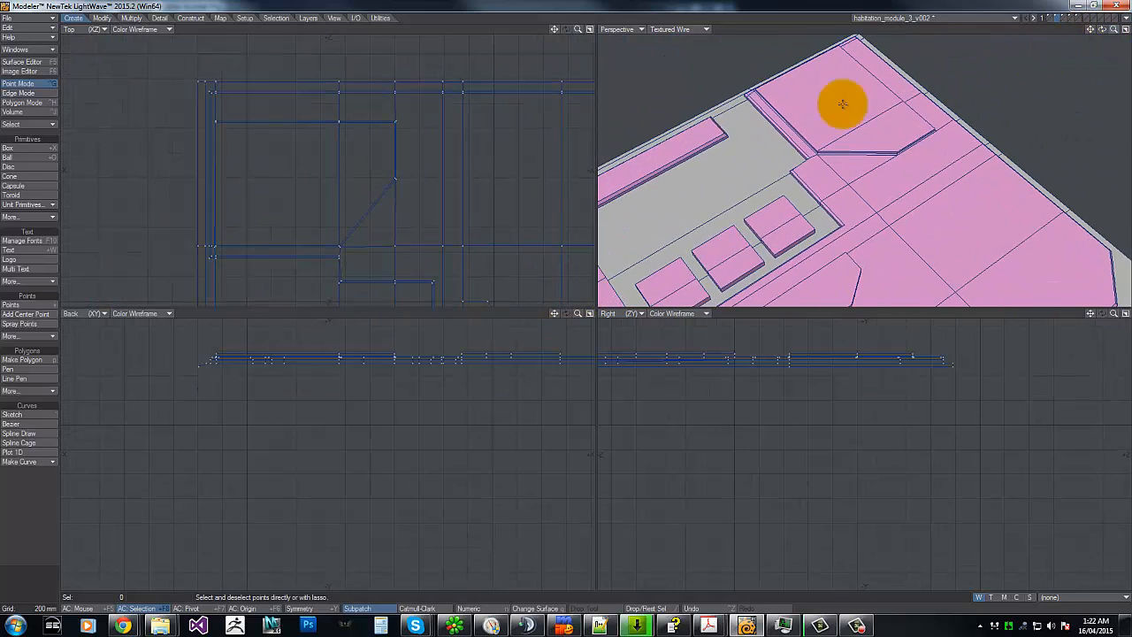
left_click_drag(1102, 32, 565, 300)
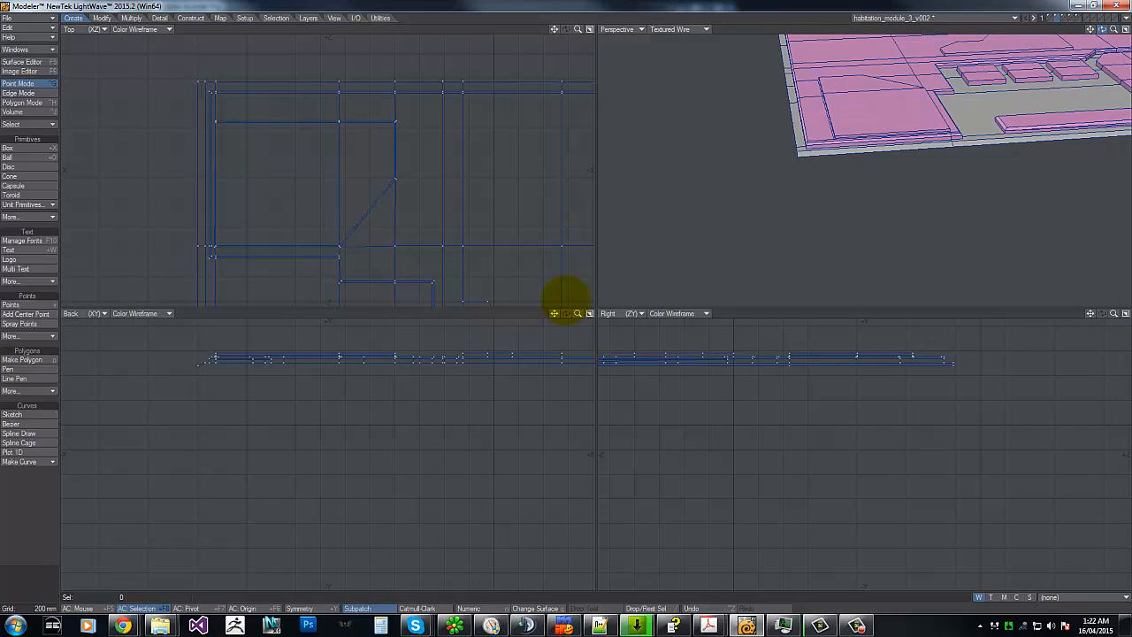
left_click_drag(1114, 29, 567, 304)
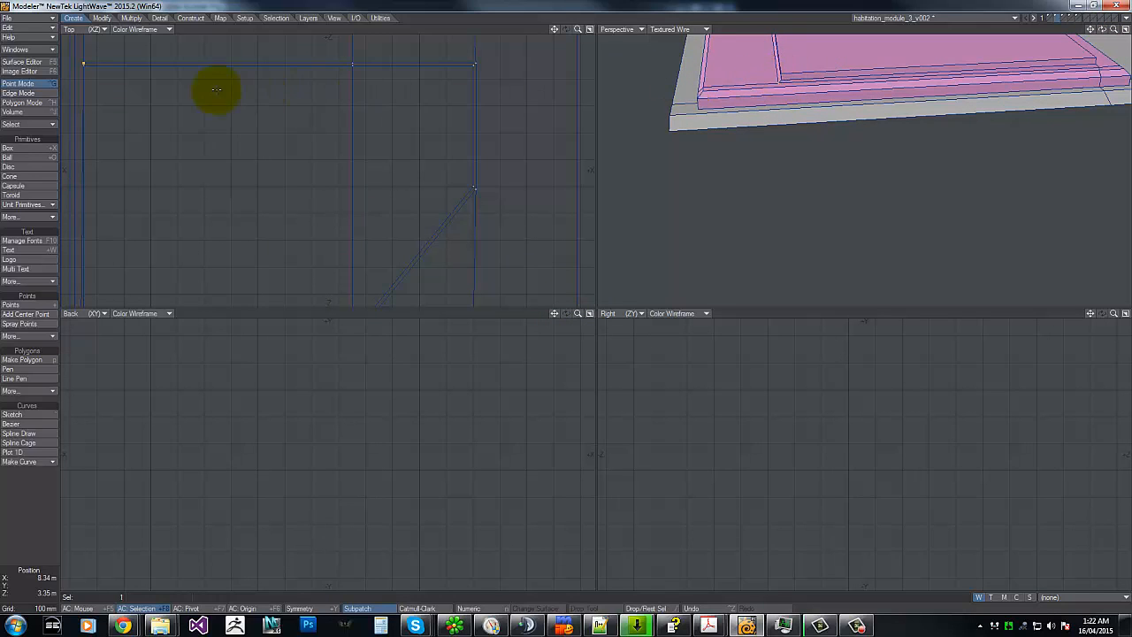
key("g")
key("t")
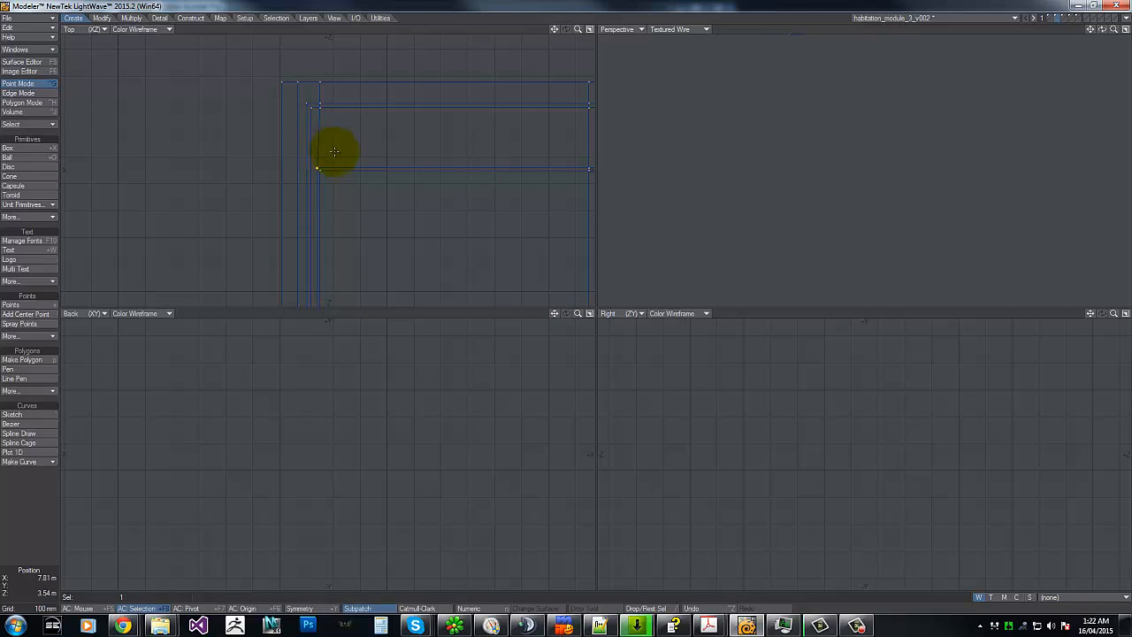
left_click_drag(332, 184, 376, 260)
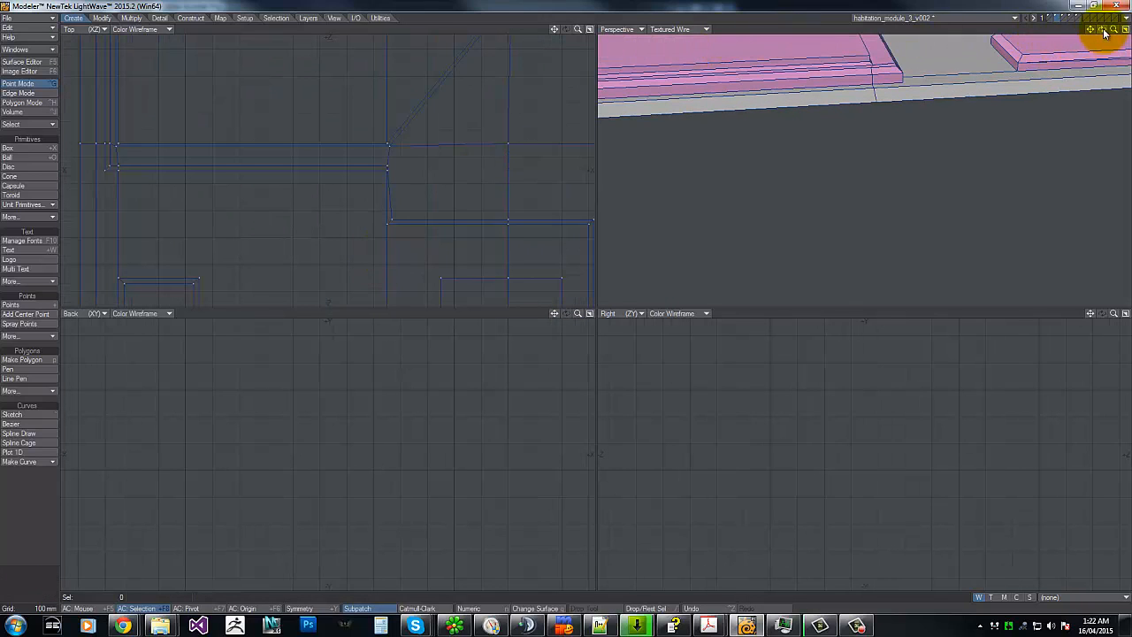
Step: Return to edge mode and clear the leftover selection of chamfered base edges using the edge statistics
left_click_drag(1101, 30, 566, 296)
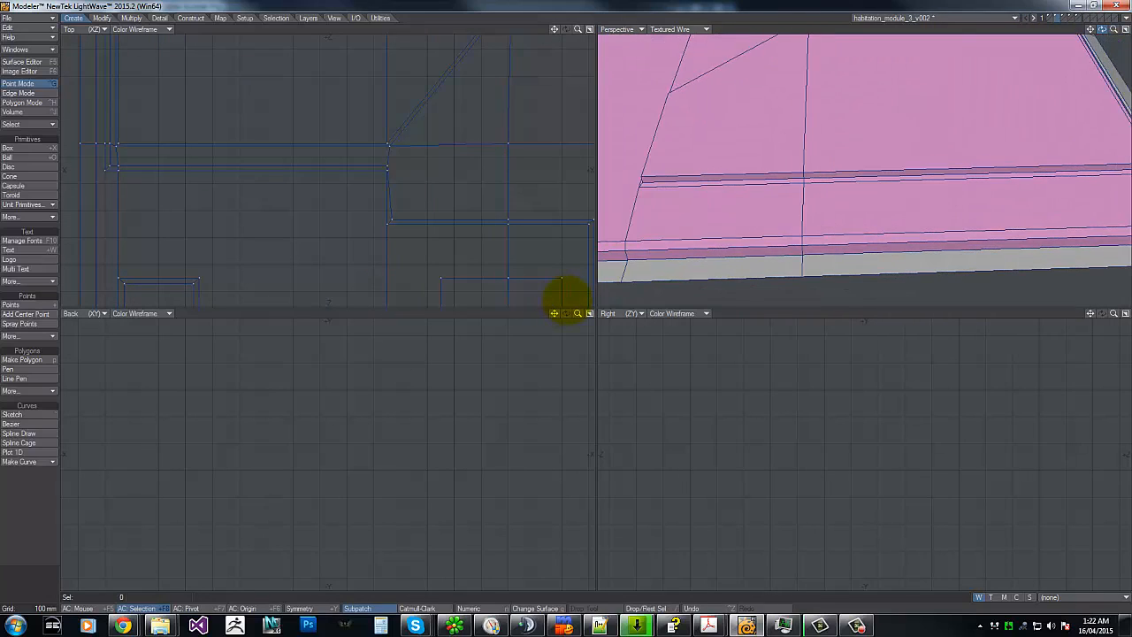
left_click(18, 93)
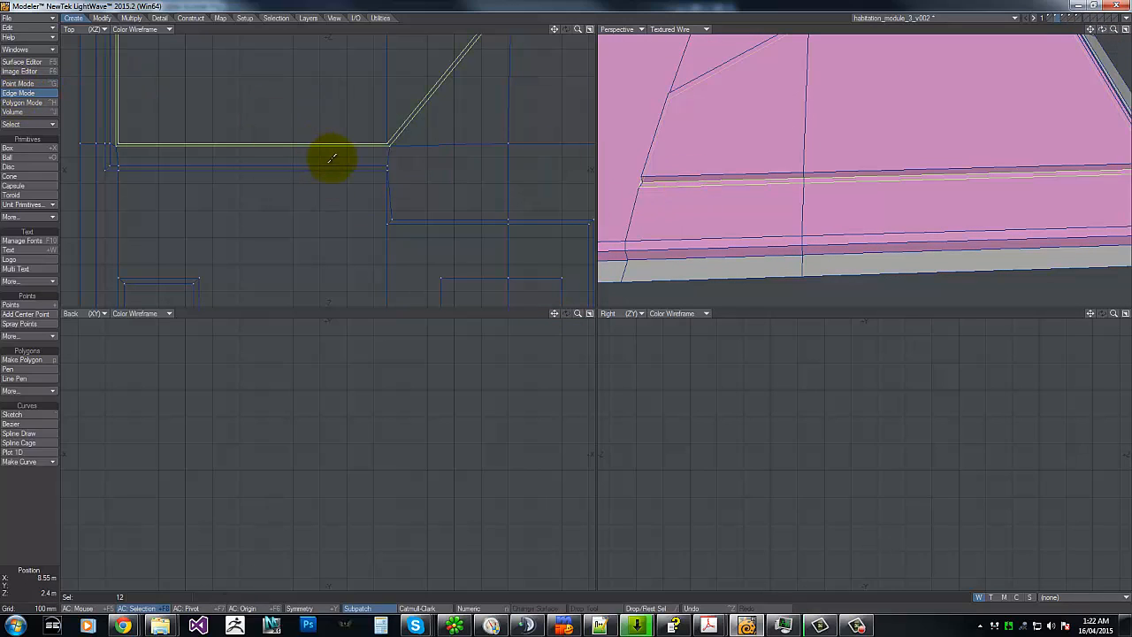
key("Delete")
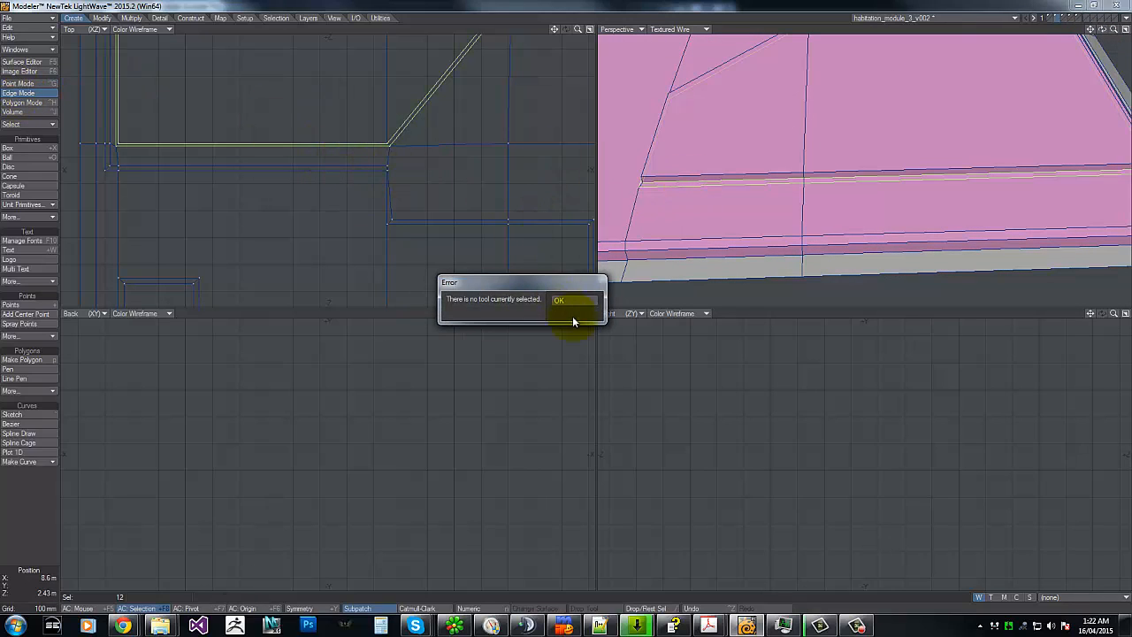
left_click(575, 301)
key("w")
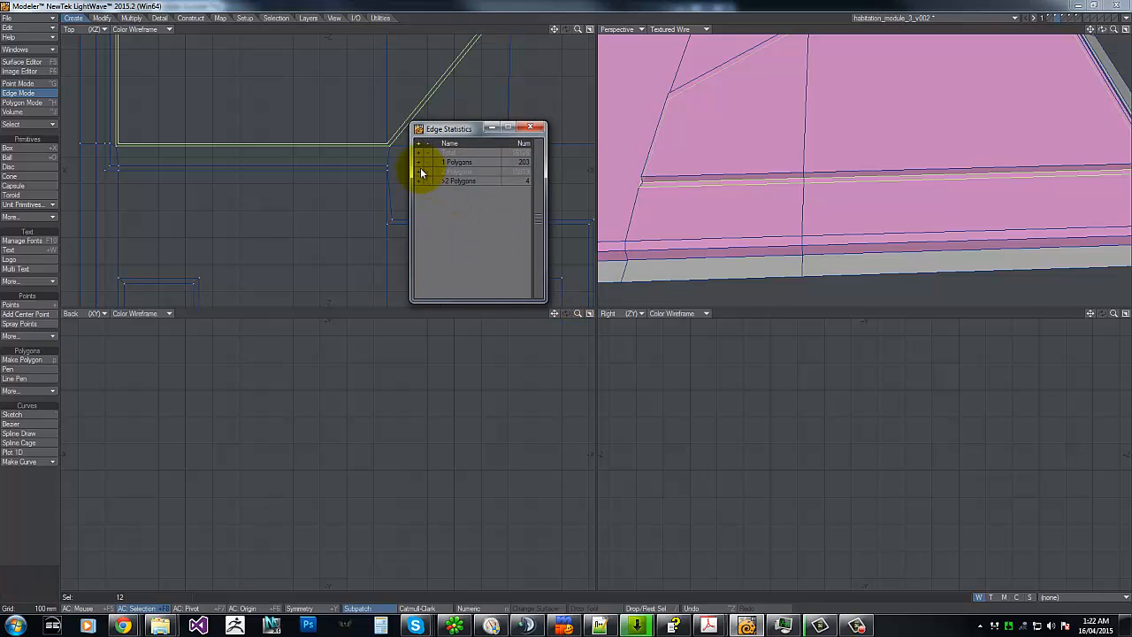
left_click(430, 164)
left_click(528, 128)
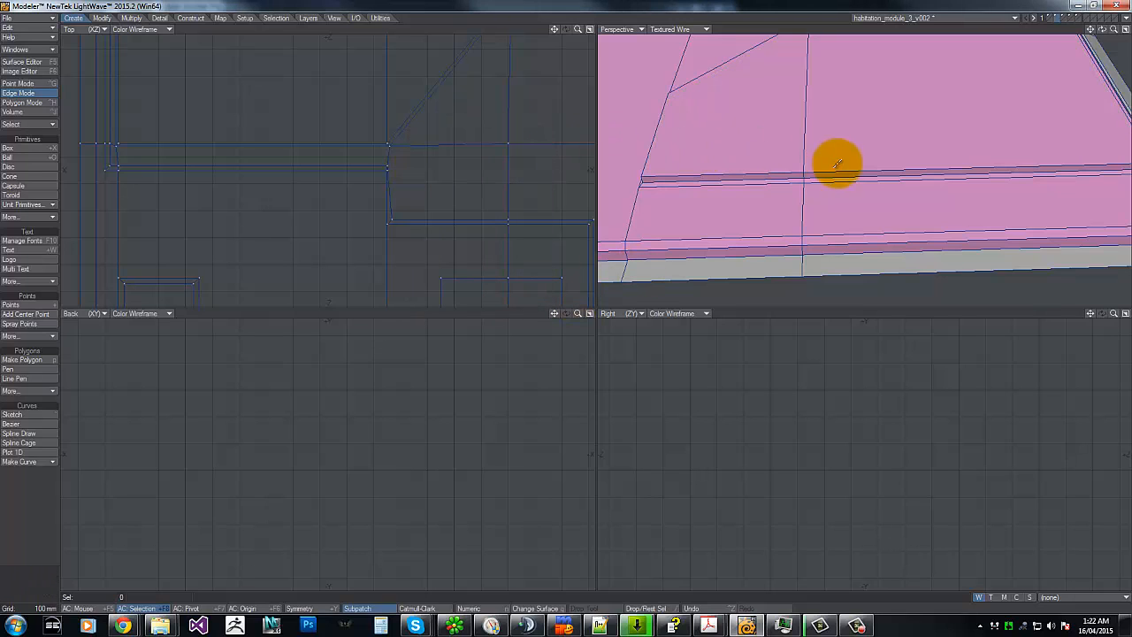
Step: Apply a small chamfer to the top outline of the raised corner panel, drop the tool and lasso-deselect the edges
left_click(799, 168)
left_click(778, 174)
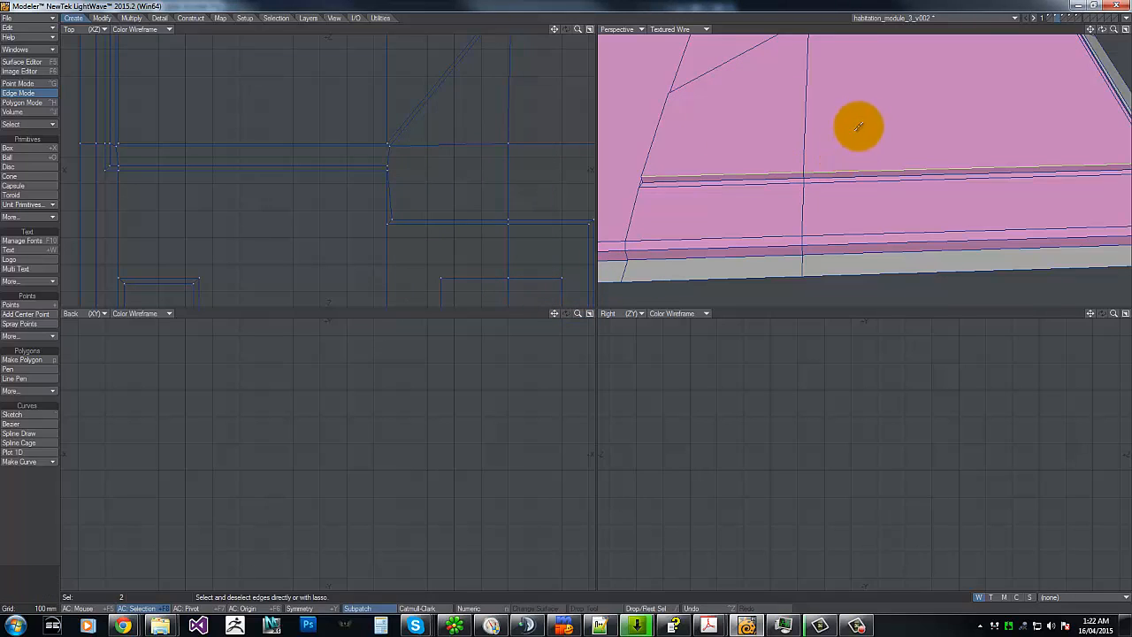
left_click_drag(1101, 29, 865, 103)
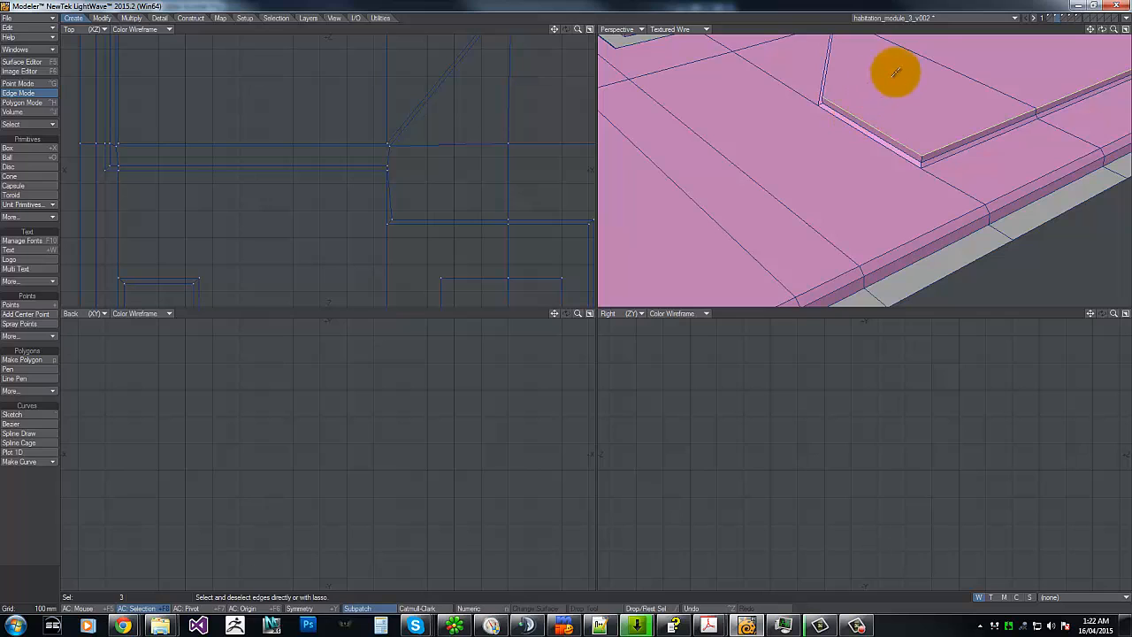
left_click_drag(1090, 30, 565, 298)
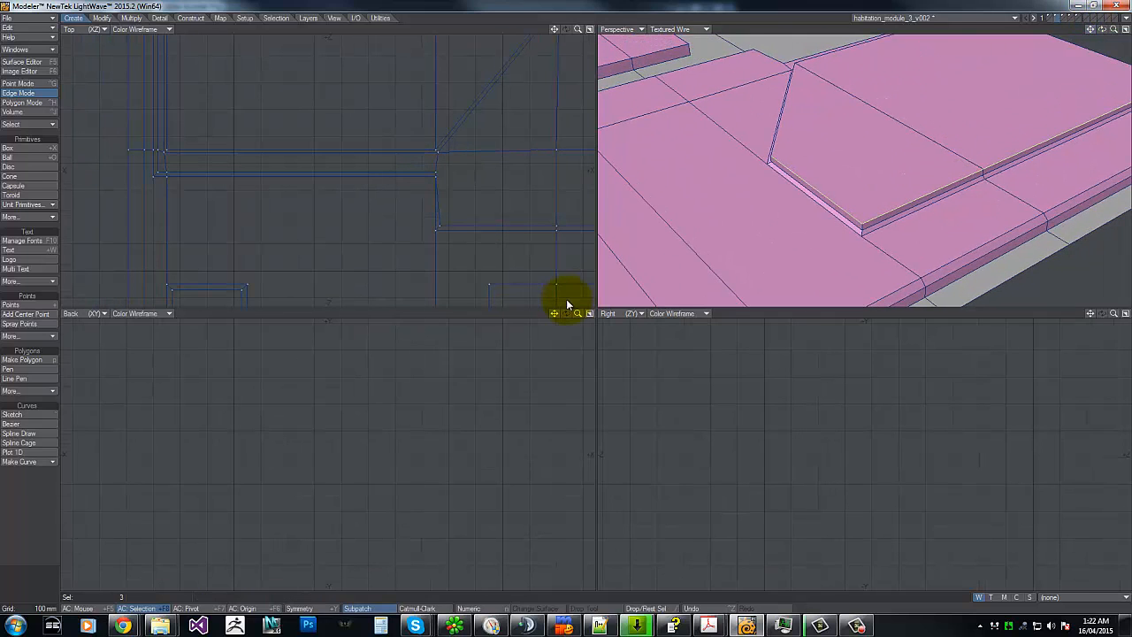
left_click(781, 112)
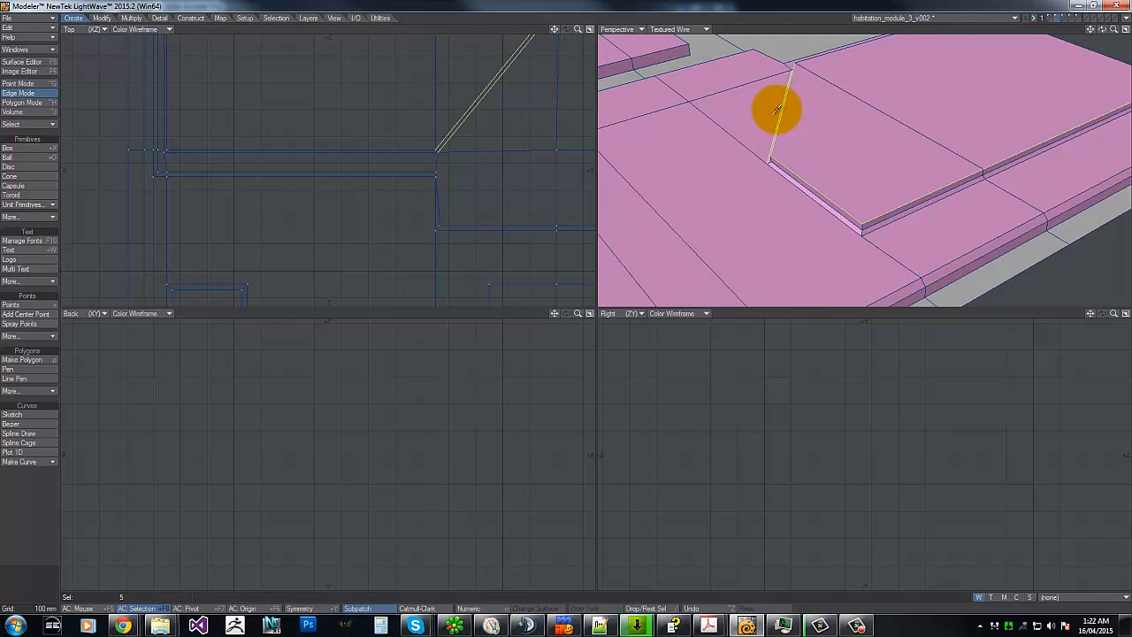
left_click(807, 62)
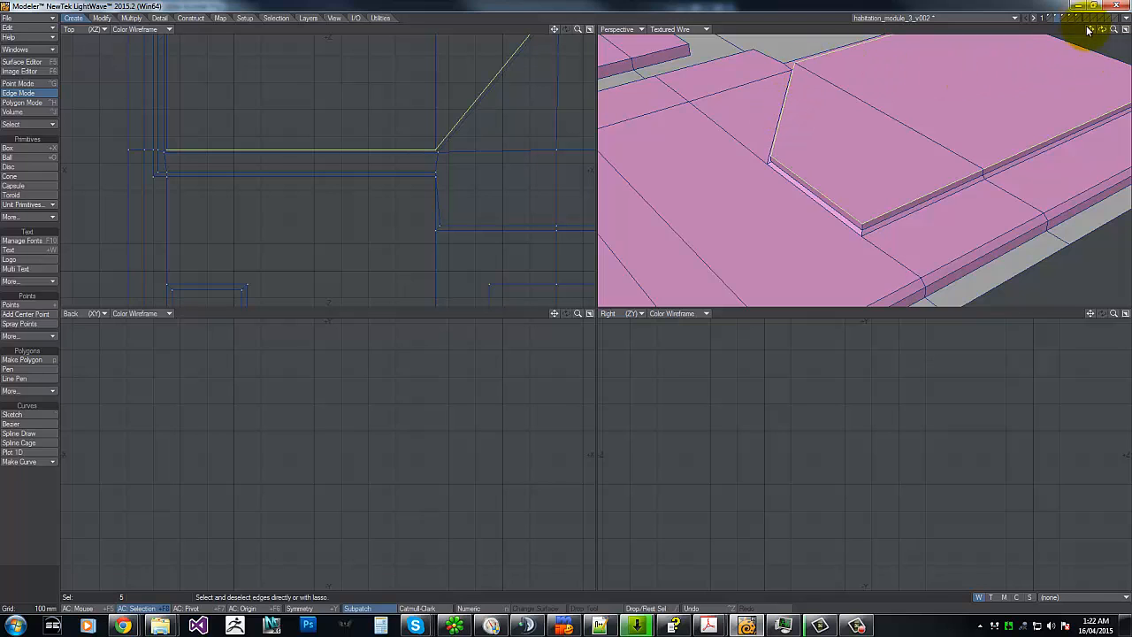
left_click_drag(1090, 30, 899, 89)
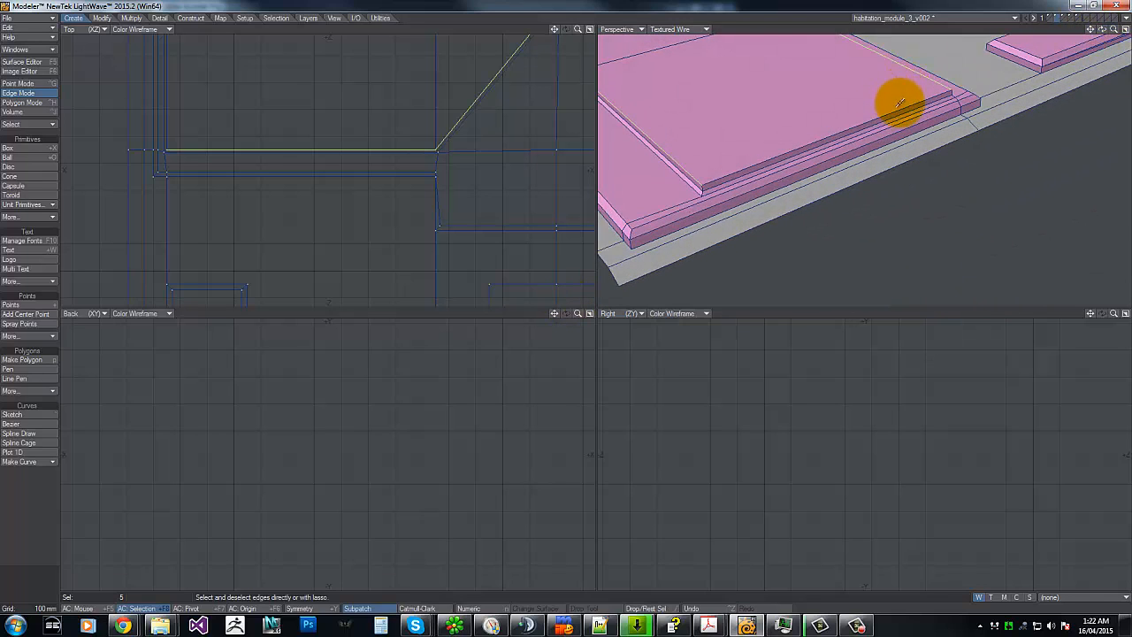
left_click(903, 105)
key("ctrl+b")
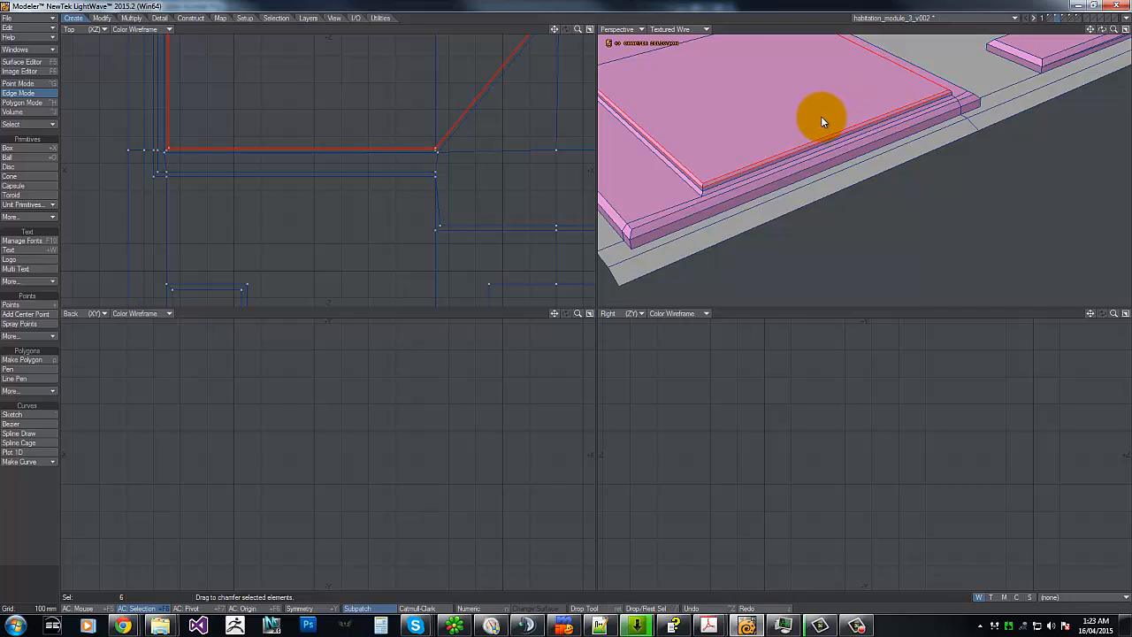
key("shift+a")
key("space")
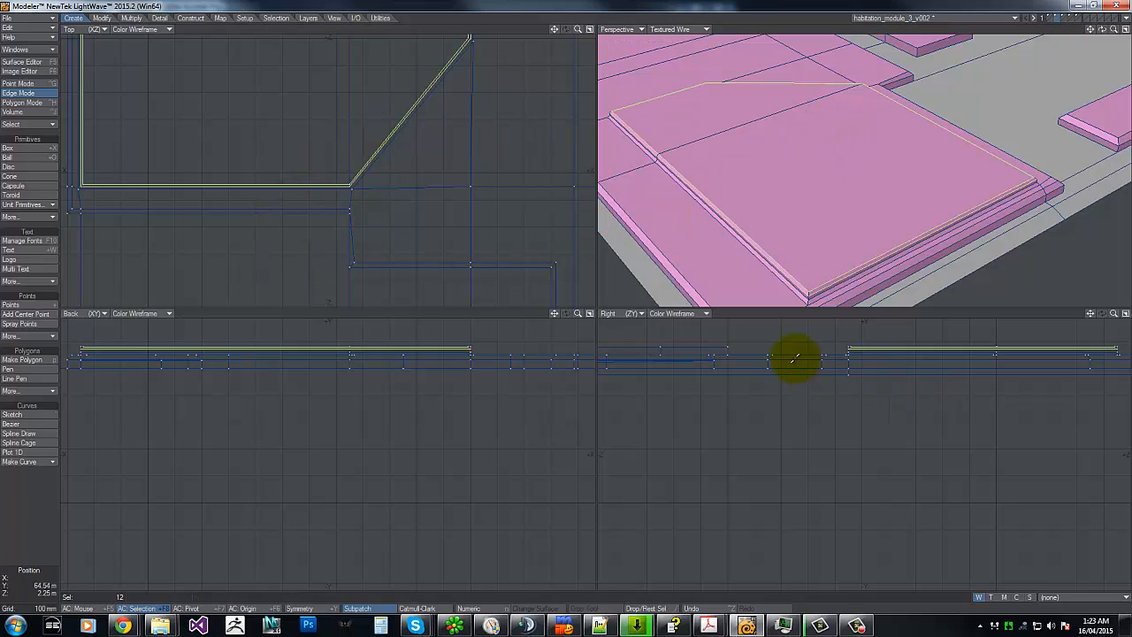
right_click_drag(796, 356, 725, 252)
Step: Move the recess's chamfered corner point below the raised corner panel's diagonal about 6 mm outward in X, correcting its alignment, and deselect it
left_click_drag(1101, 29, 566, 302)
left_click_drag(1102, 31, 566, 295)
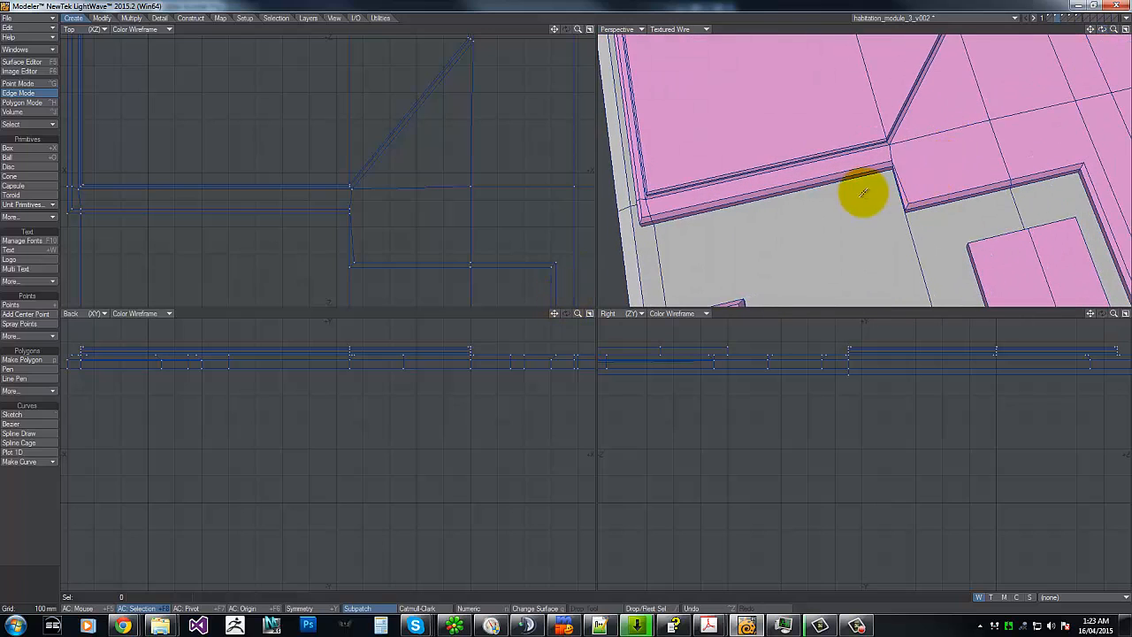
left_click_drag(882, 165, 899, 152)
left_click(897, 153)
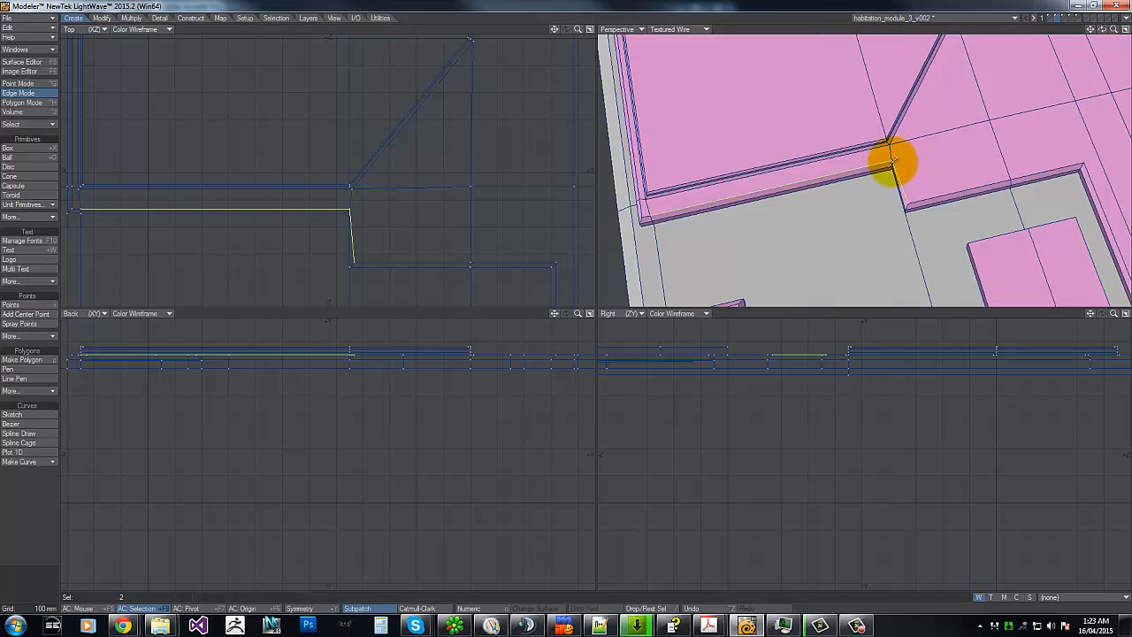
key("ctrl+g")
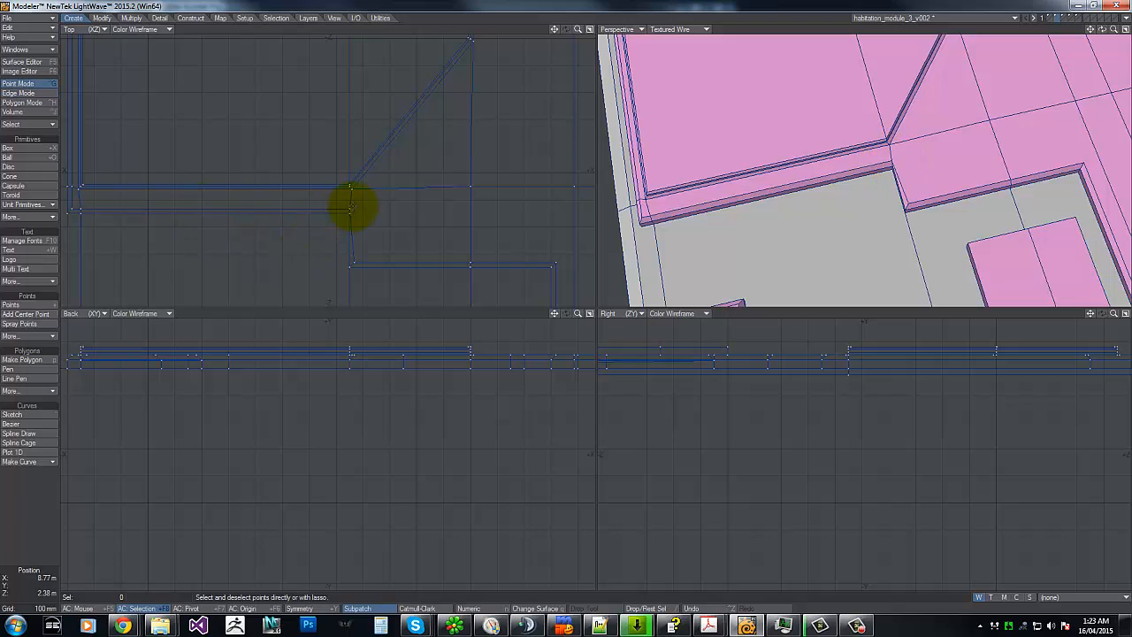
key("t")
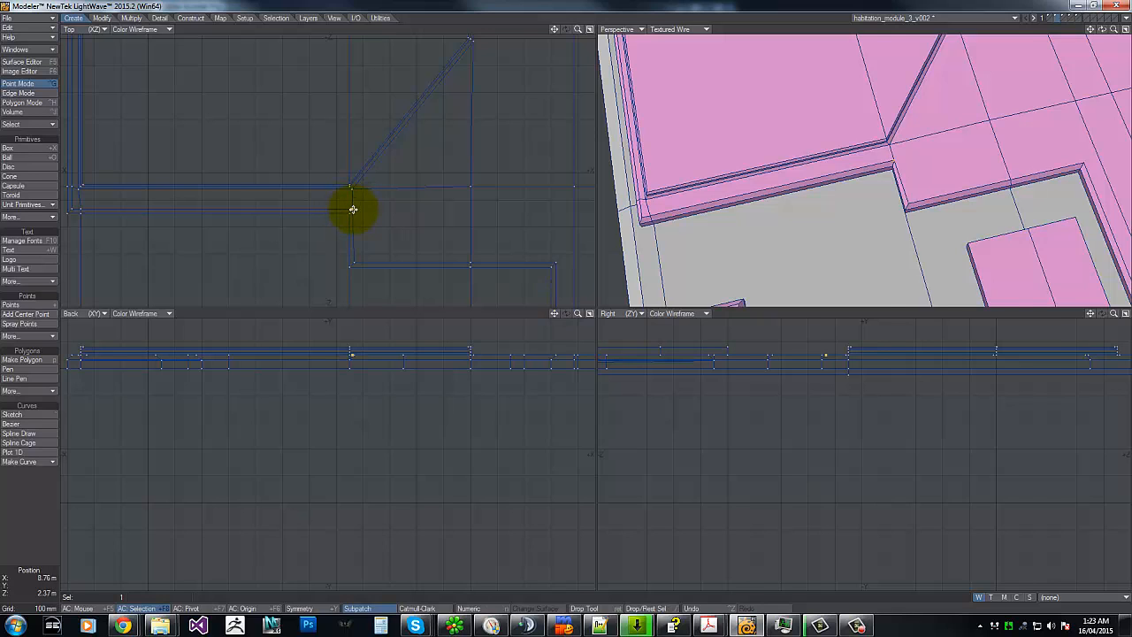
key("g")
left_click_drag(577, 30, 585, 291)
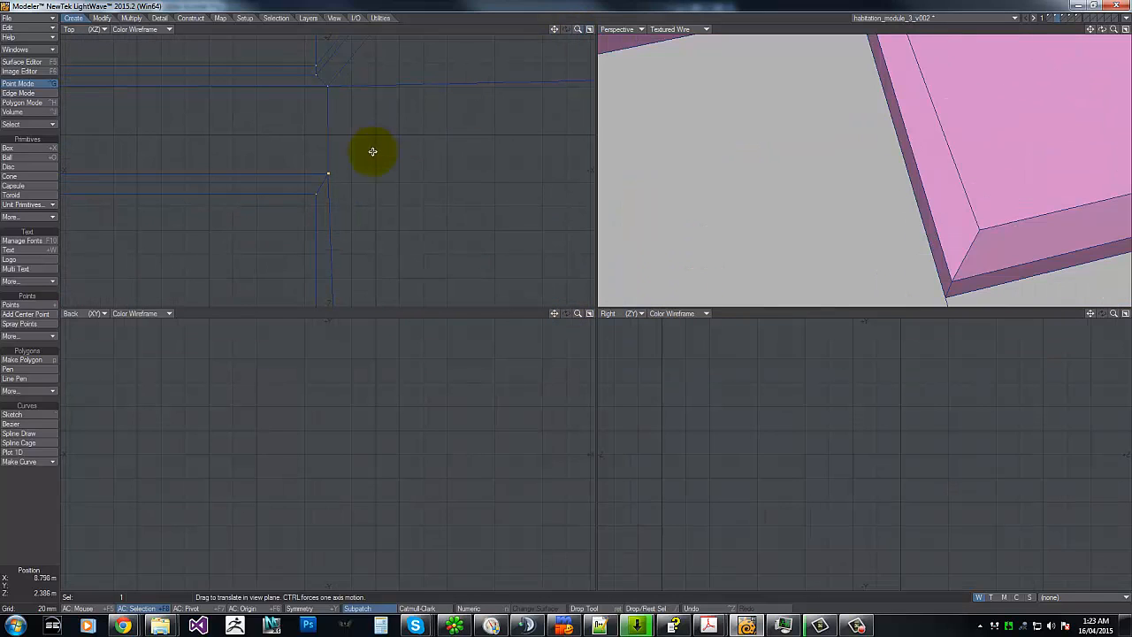
left_click_drag(364, 164, 372, 169)
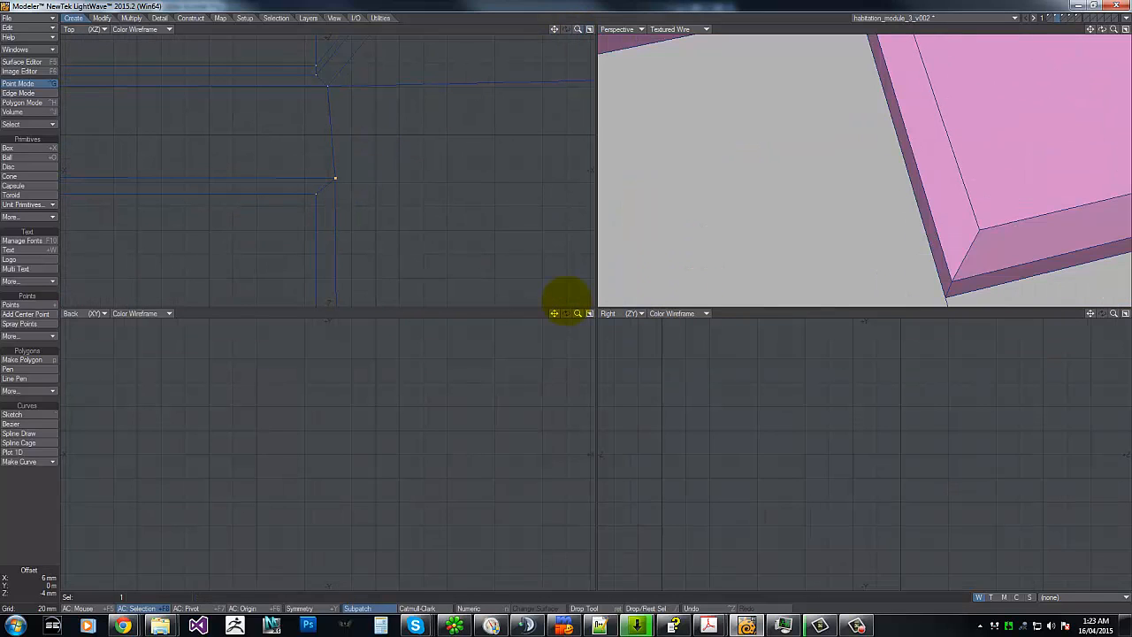
key("t")
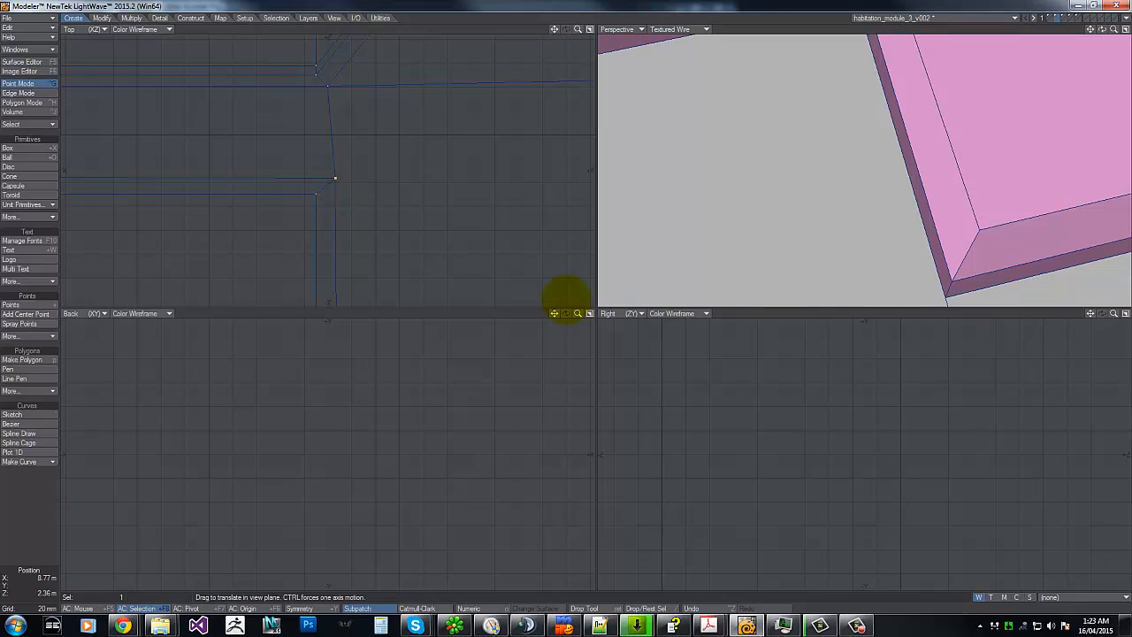
left_click_drag(566, 301, 565, 298)
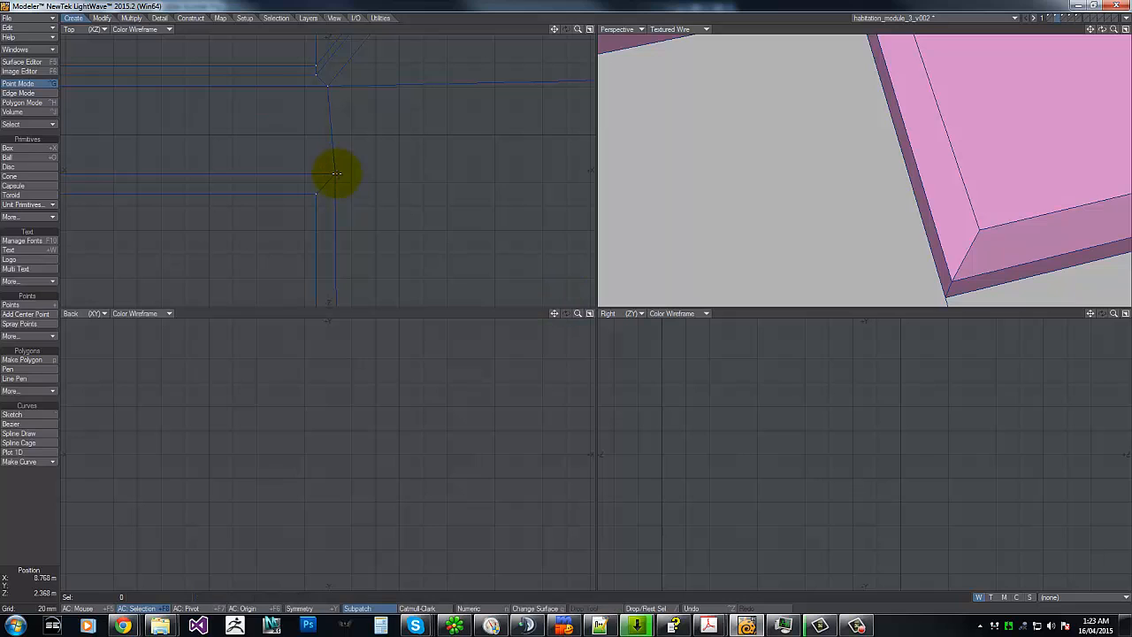
Step: Move the matching misaligned recess corner point at the opposite end of the plate outward to line up with the chamfer, leaving nothing selected
left_click_drag(578, 29, 560, 301)
key("g")
key("g")
key("g")
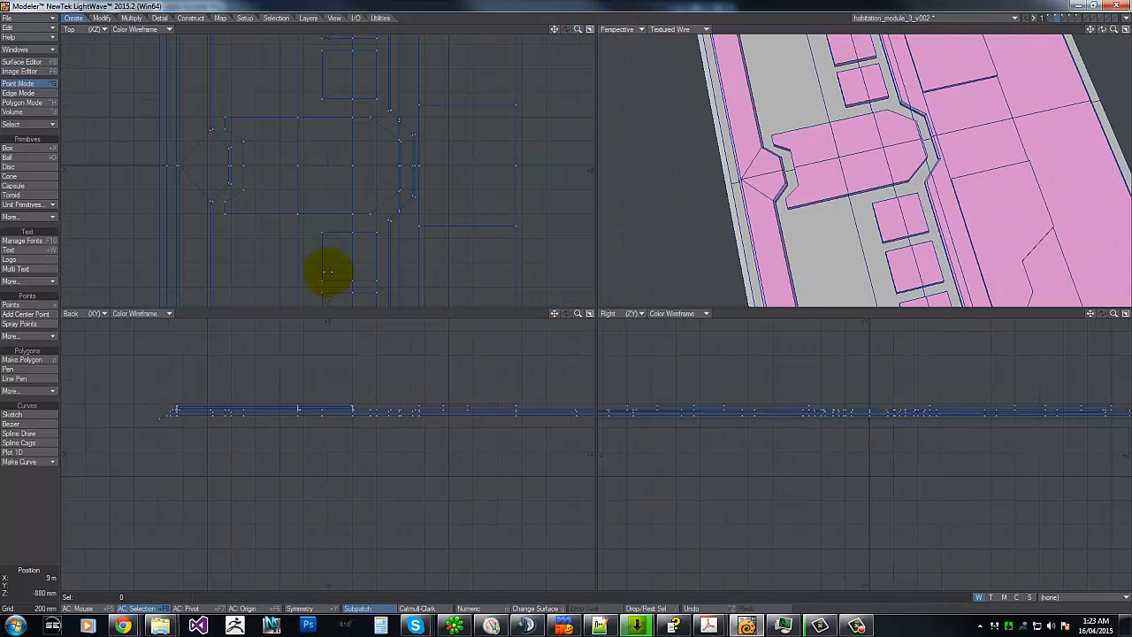
key("g")
key("g")
key("g")
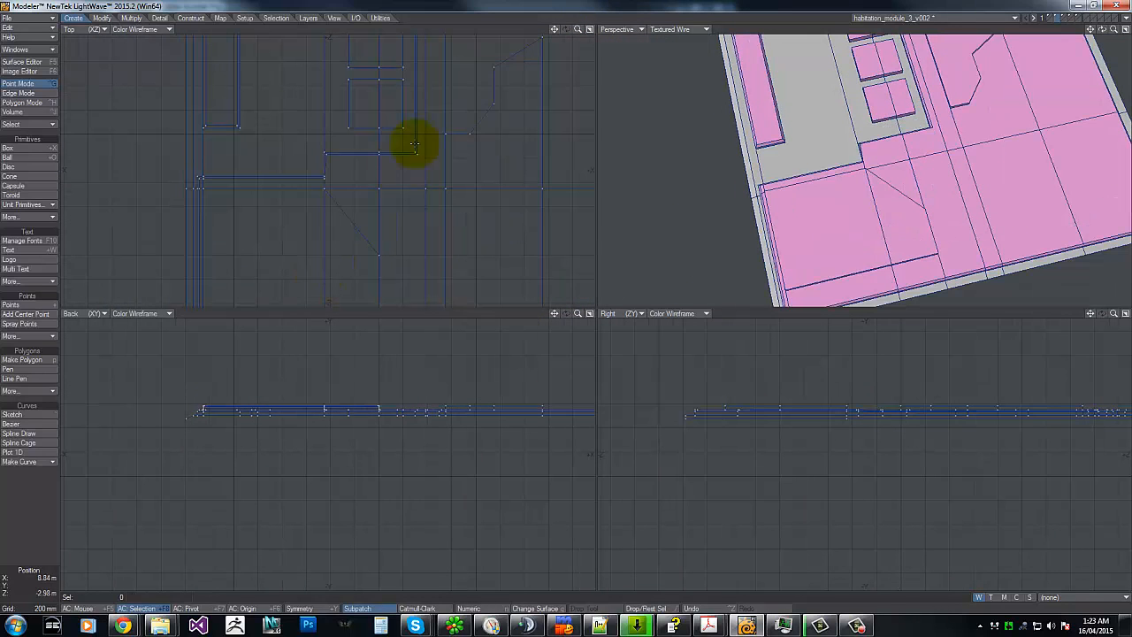
left_click_drag(567, 301, 573, 299)
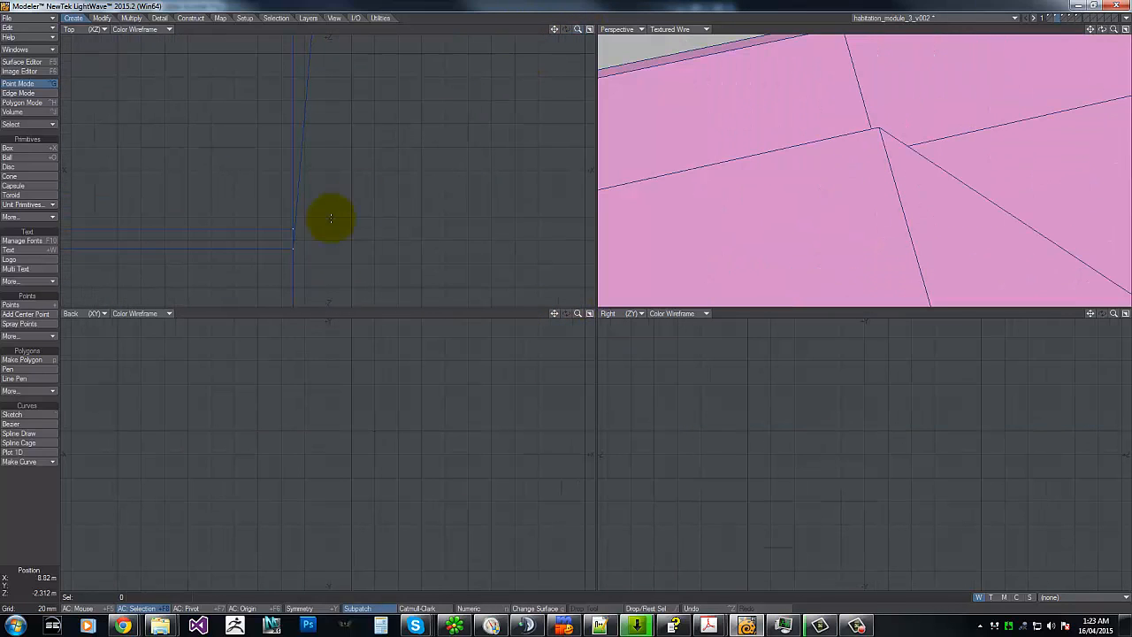
key("t")
left_click_drag(300, 246, 305, 248)
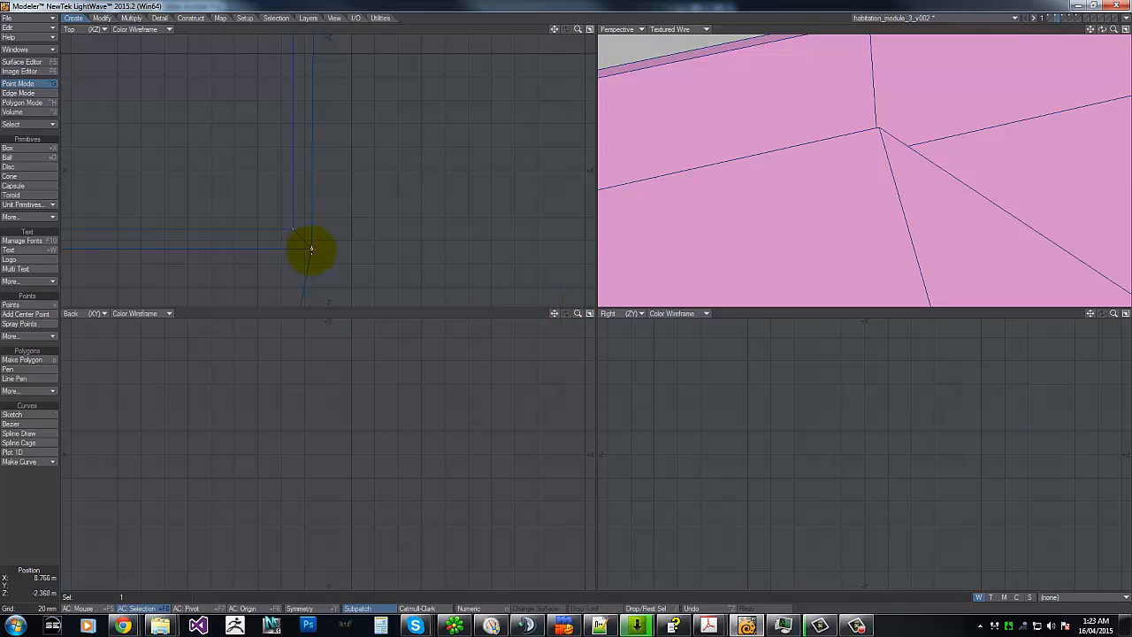
left_click(535, 11)
Step: Return to edge mode above the row of square panels and clear the leftover edge selection using the edge statistics
left_click_drag(572, 30, 560, 306)
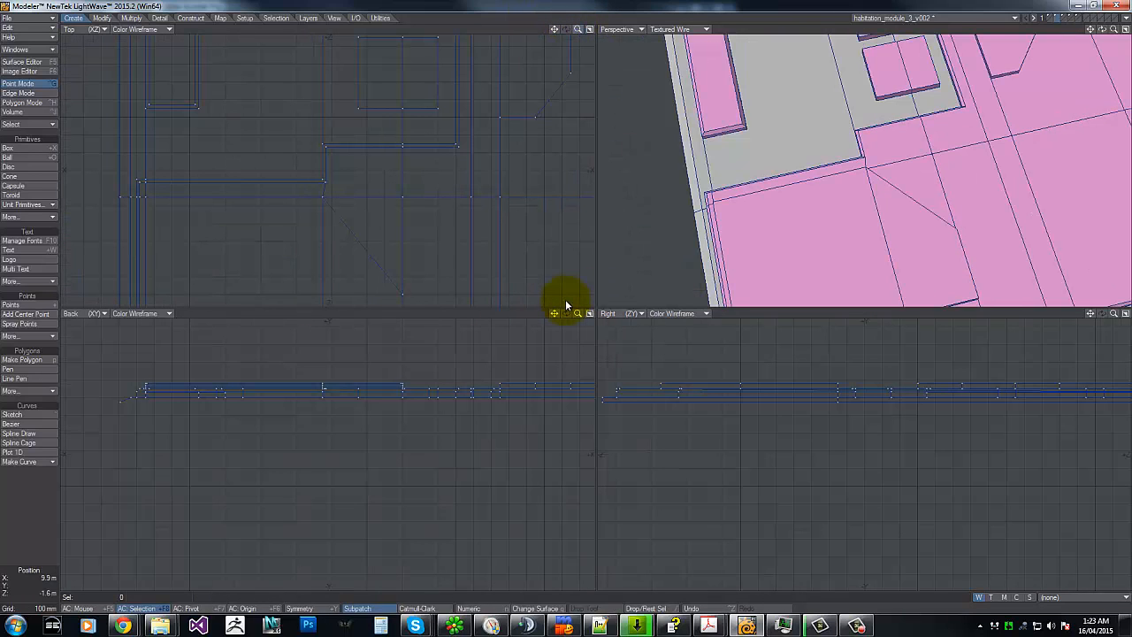
key("g")
key("g")
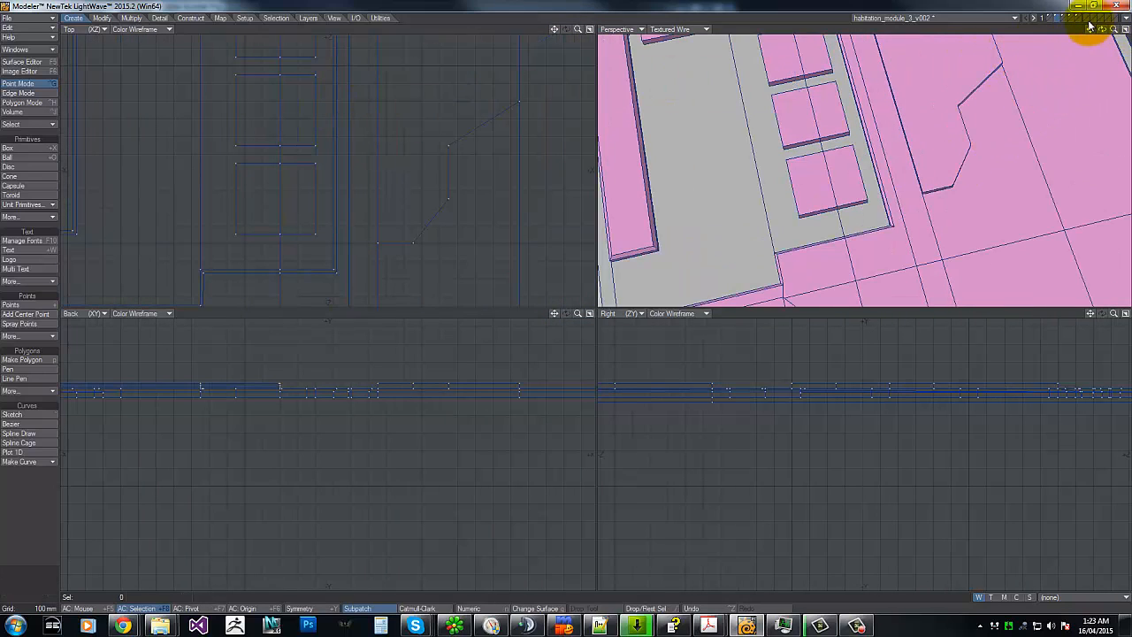
left_click_drag(1101, 30, 569, 302)
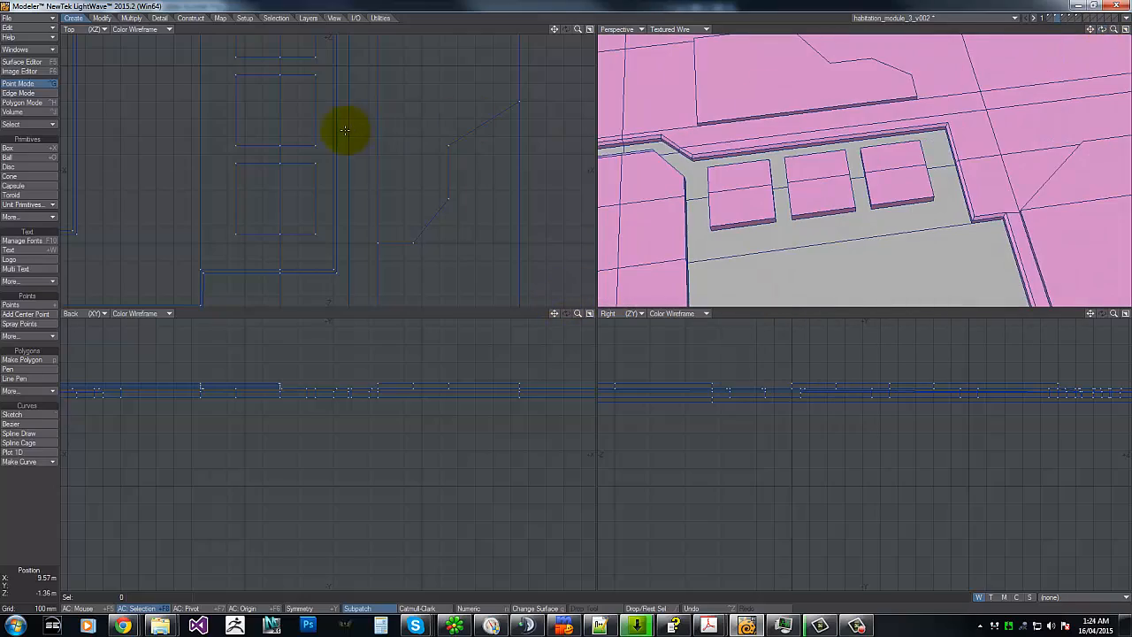
key("g")
key("g")
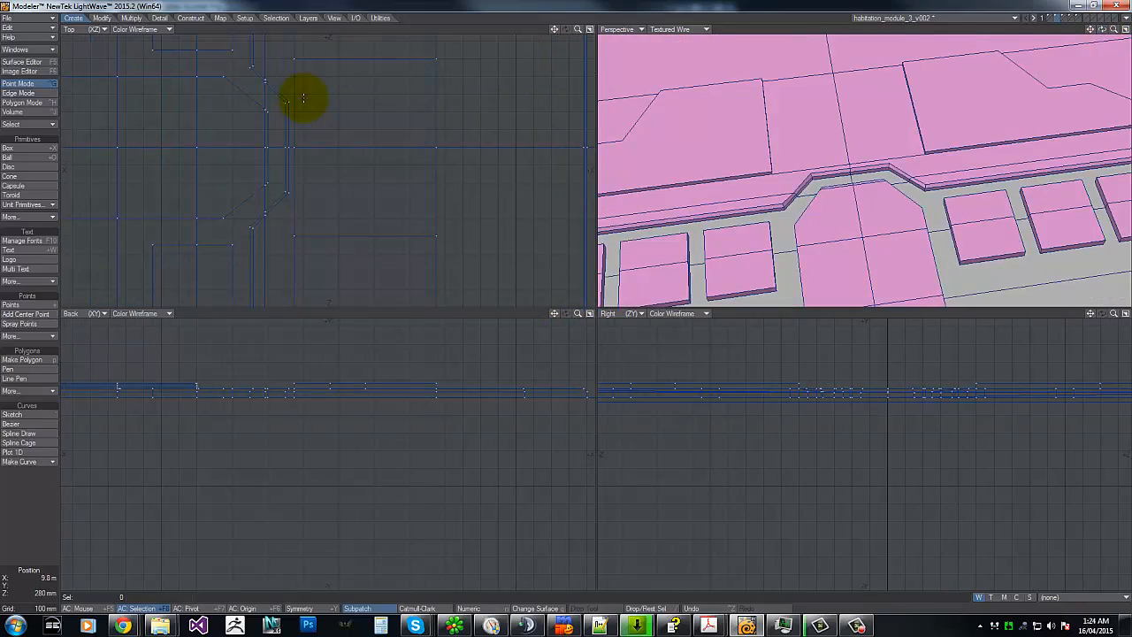
key("g")
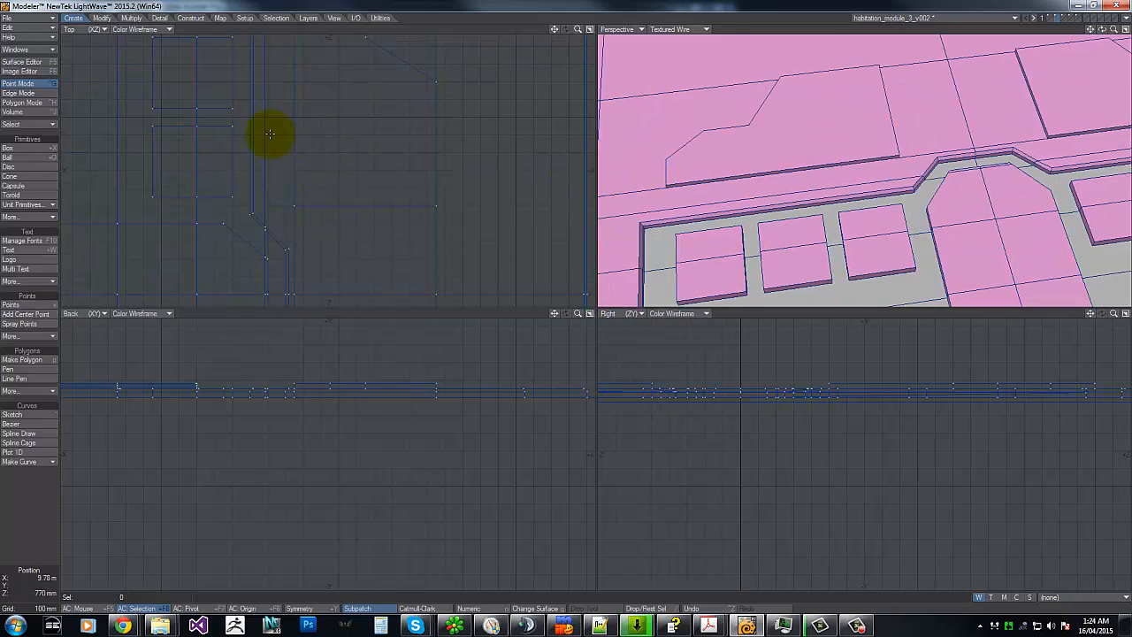
left_click(17, 93)
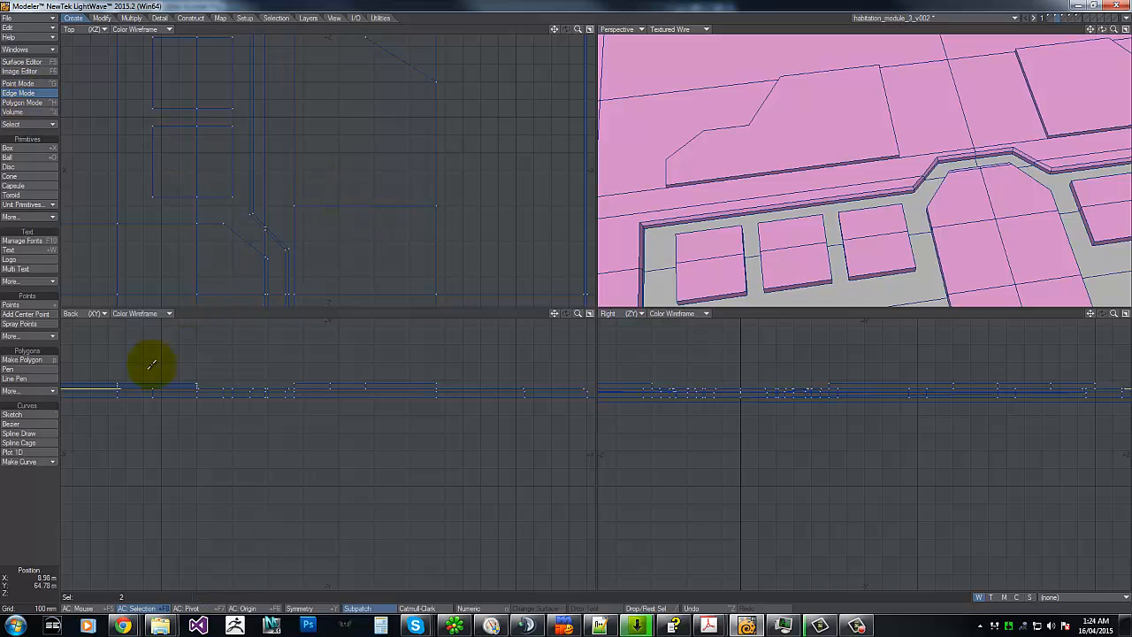
left_click(792, 246)
key("w")
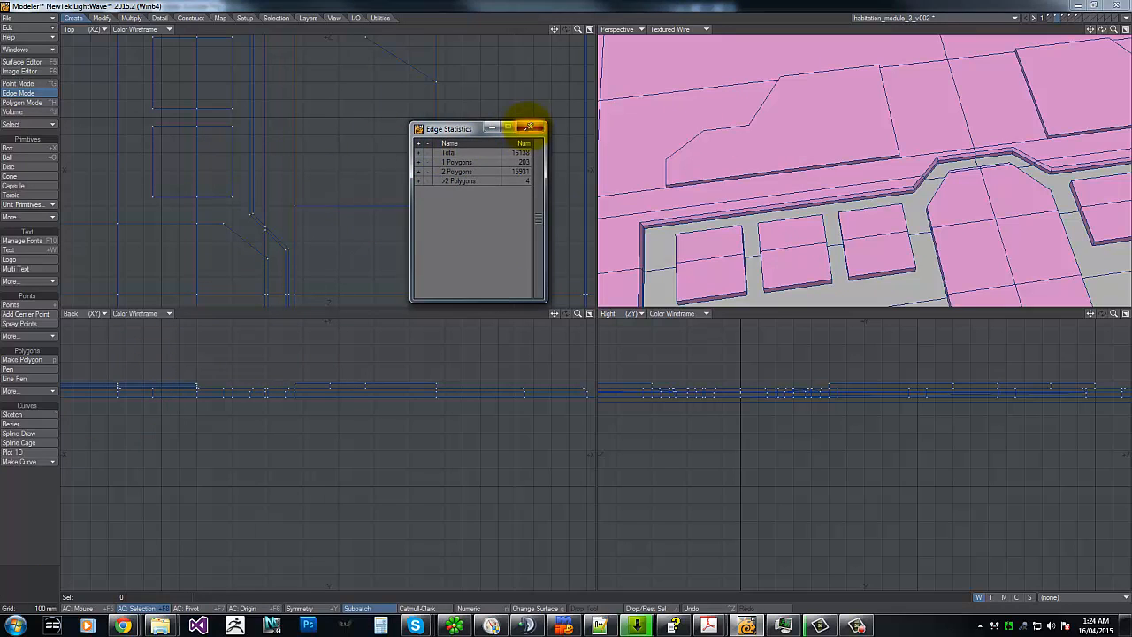
left_click(528, 128)
Step: Select the top outline edges of the raised notched panel beside the recess
left_click(793, 168)
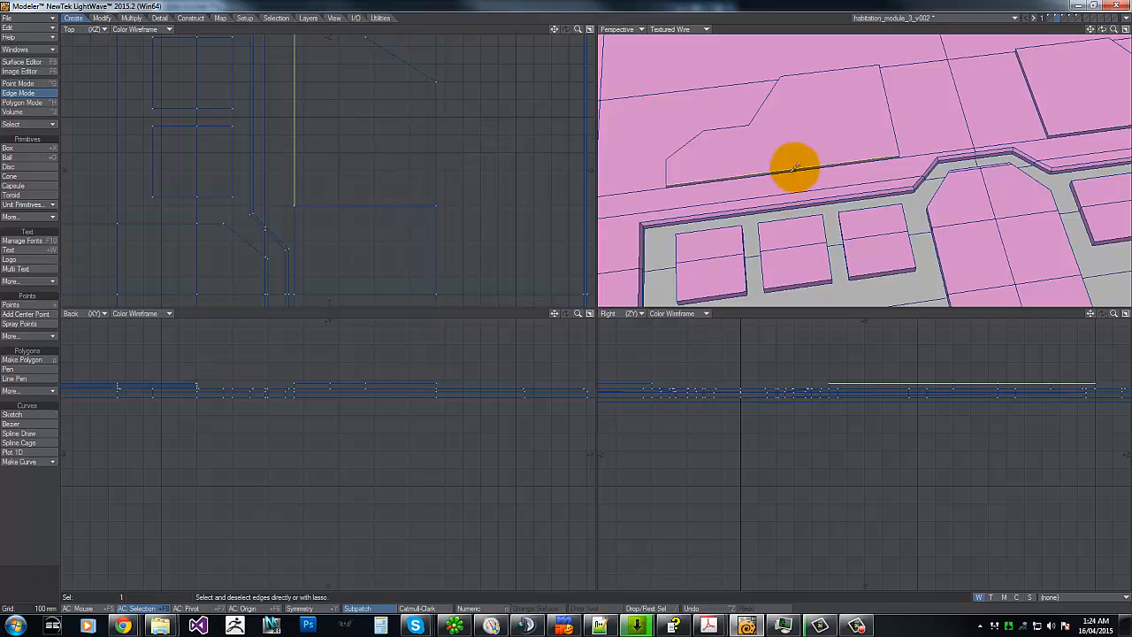
left_click(892, 132)
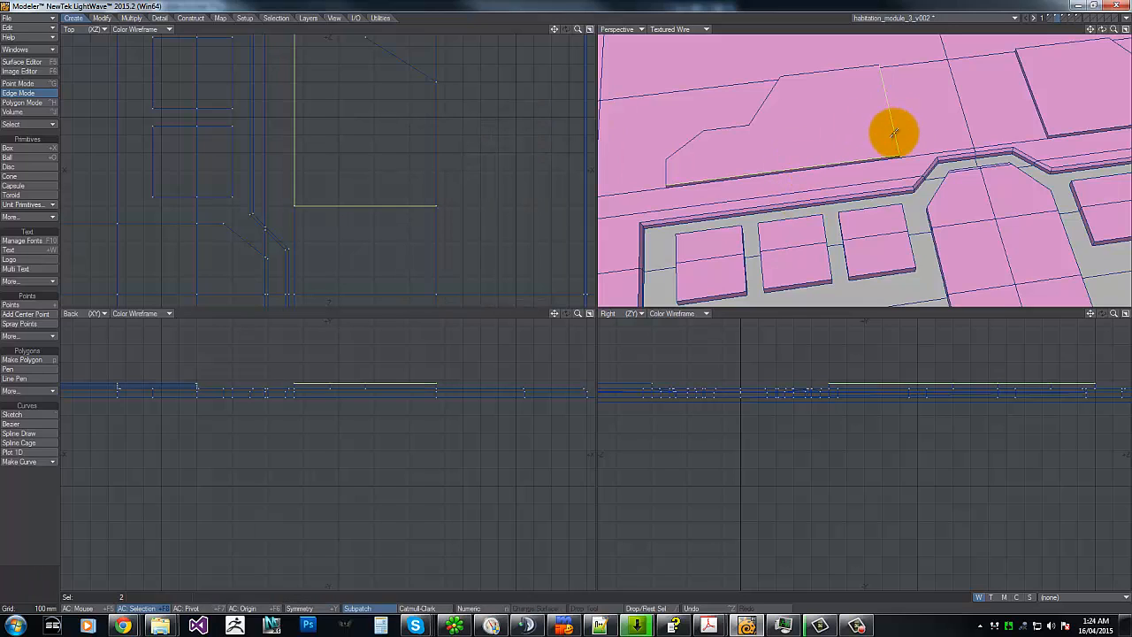
left_click(666, 169, "shift")
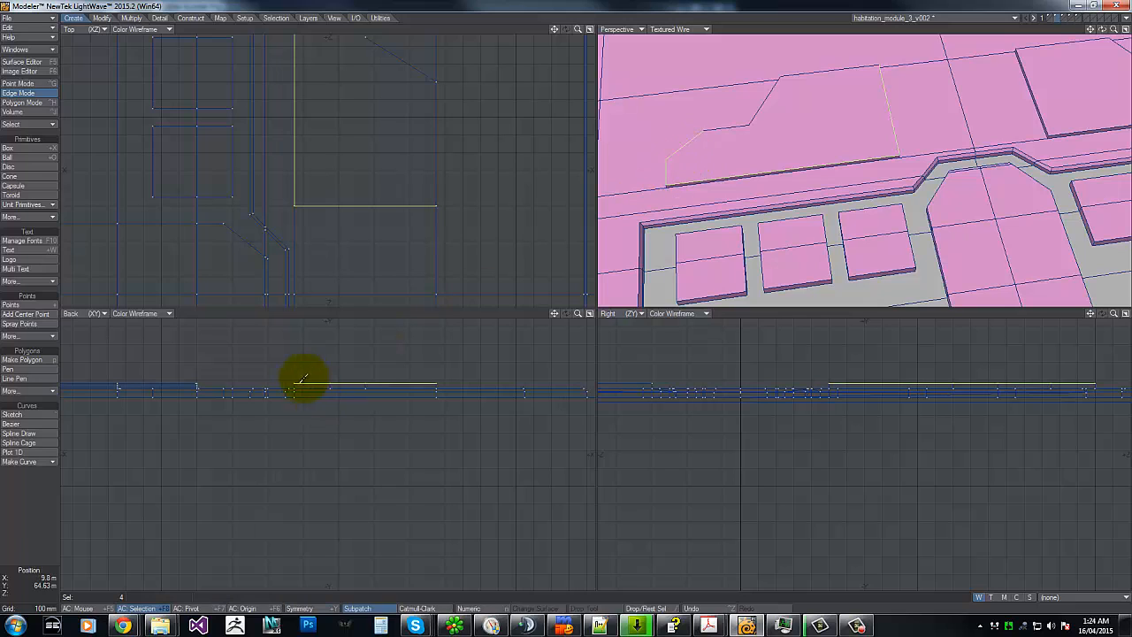
right_click_drag(293, 383, 298, 376, "shift")
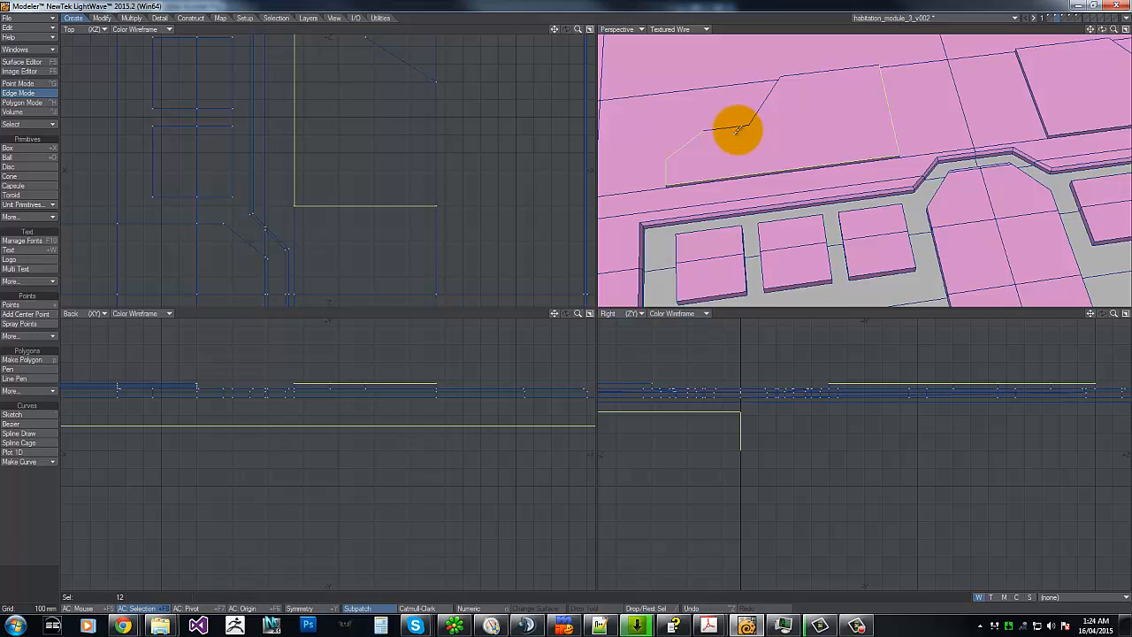
left_click_drag(737, 126, 793, 61)
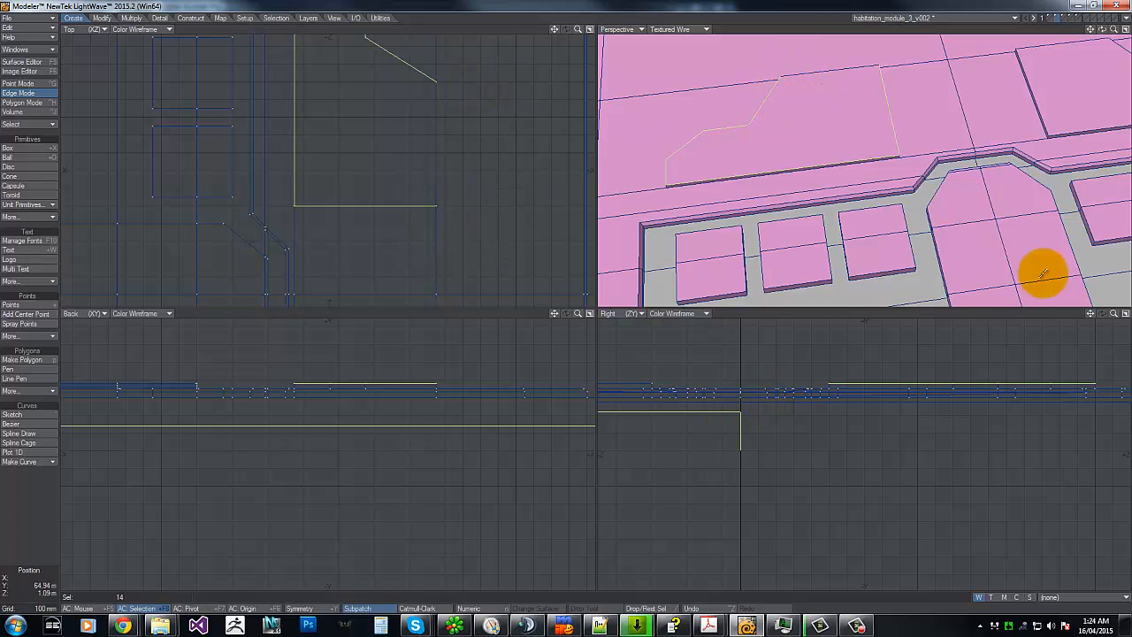
Step: Lasso-deselect the stray edges beneath the plate so only the notched panel's outline stays selected, and frame the selection
key("a")
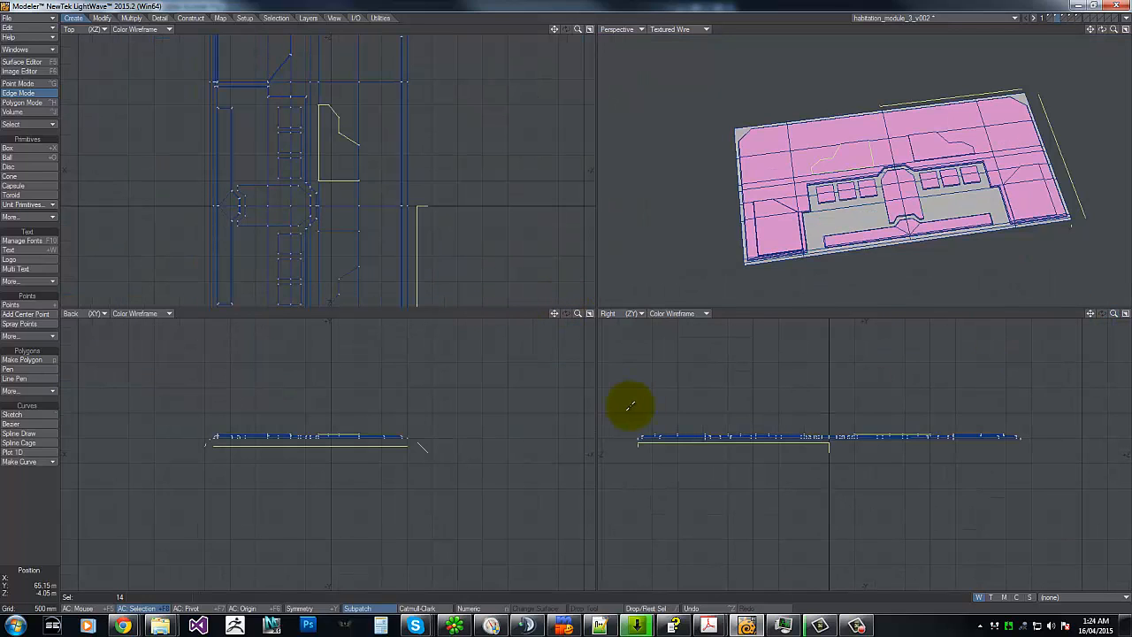
right_click_drag(635, 408, 743, 407)
right_click_drag(836, 442, 608, 463)
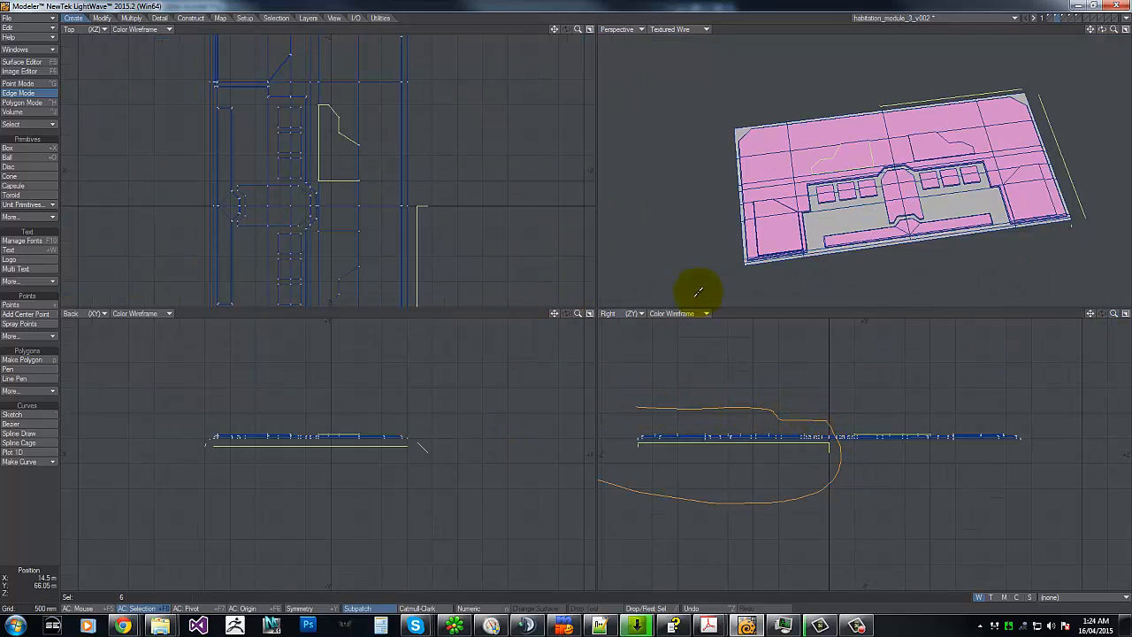
key("shift+a")
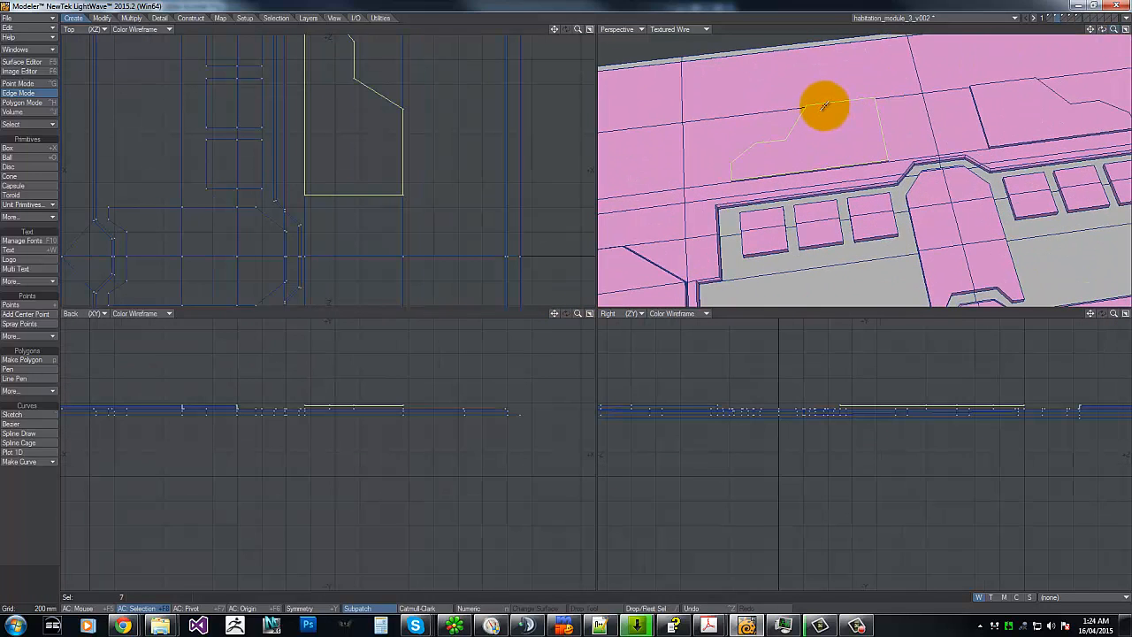
Step: Apply a small chamfer to the notched panel's top outline, drop the tool and lasso-deselect the edges
key("ctrl+b")
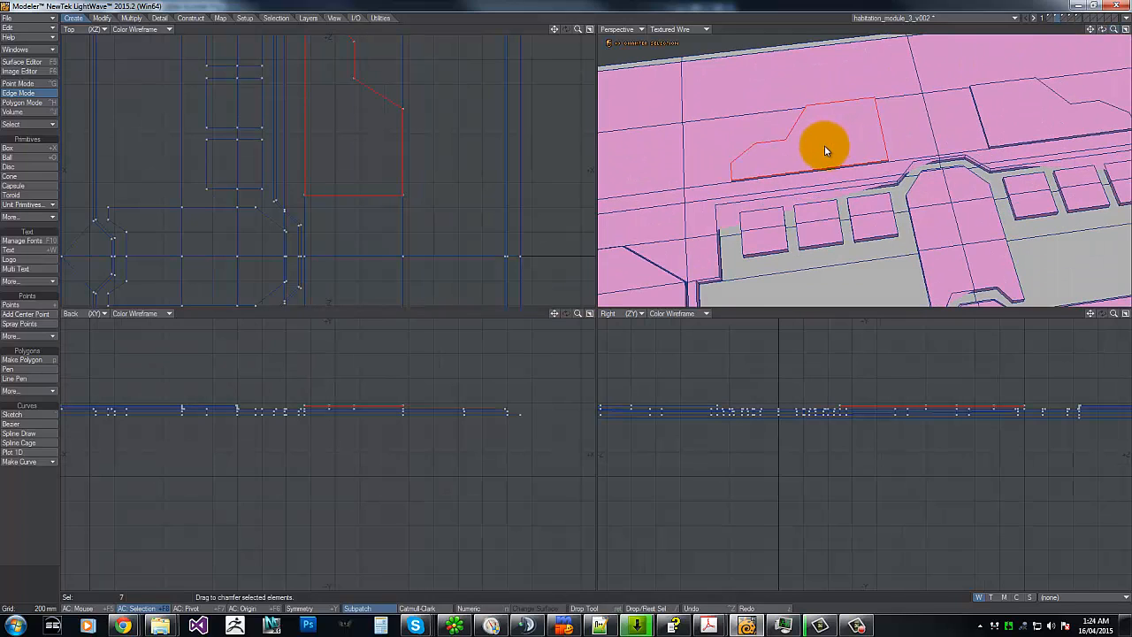
left_click_drag(824, 145, 826, 144)
key("space")
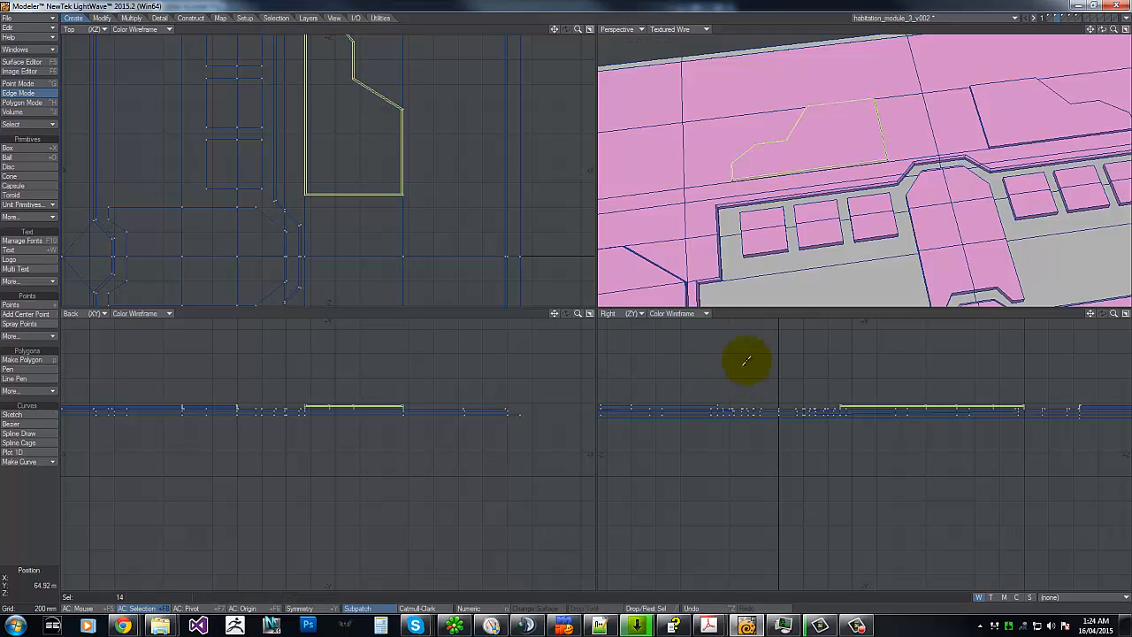
right_click_drag(802, 386, 782, 380)
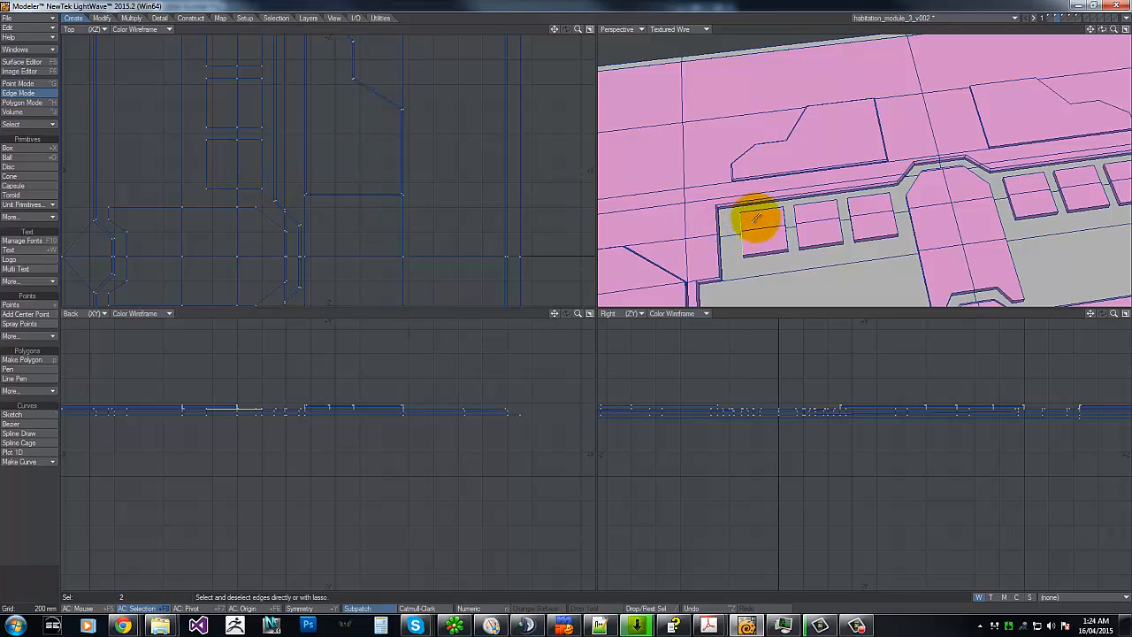
Step: Select the top outline edges of the first two square panels in the row of three beside the notched central panel
left_click(766, 250)
left_click(784, 223)
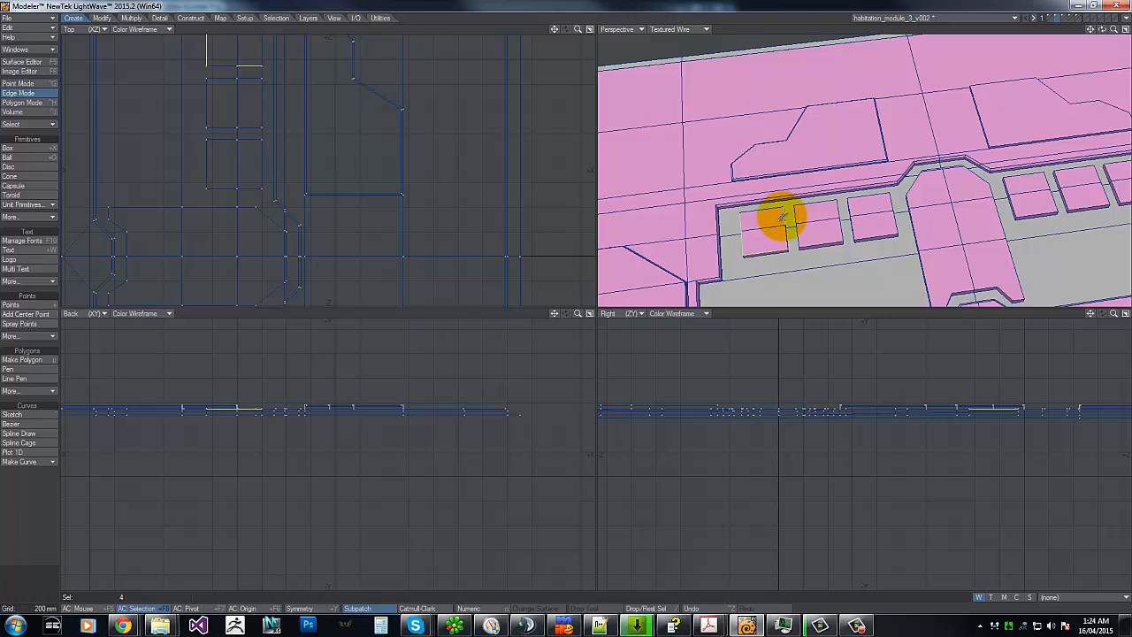
left_click(761, 213)
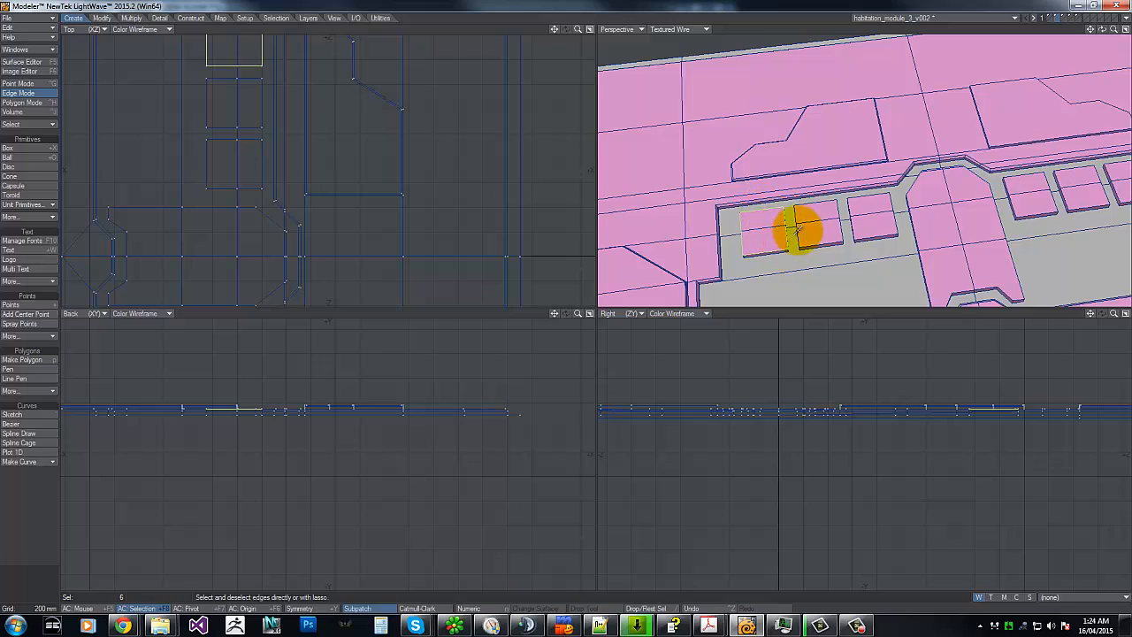
left_click(793, 215)
left_click(796, 210, "shift")
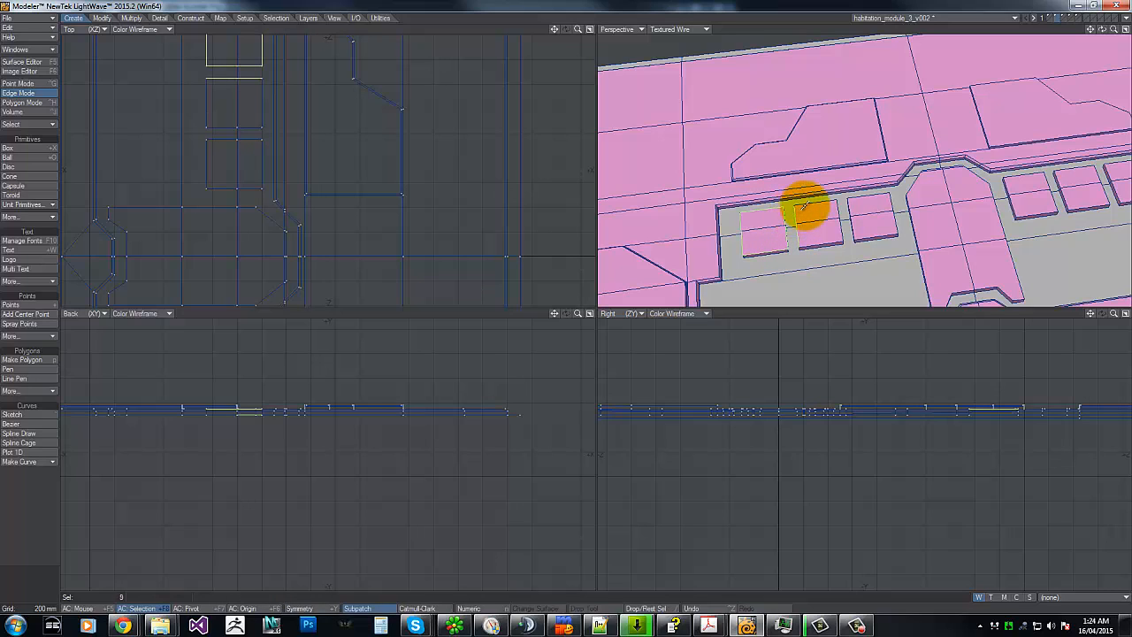
left_click(842, 211)
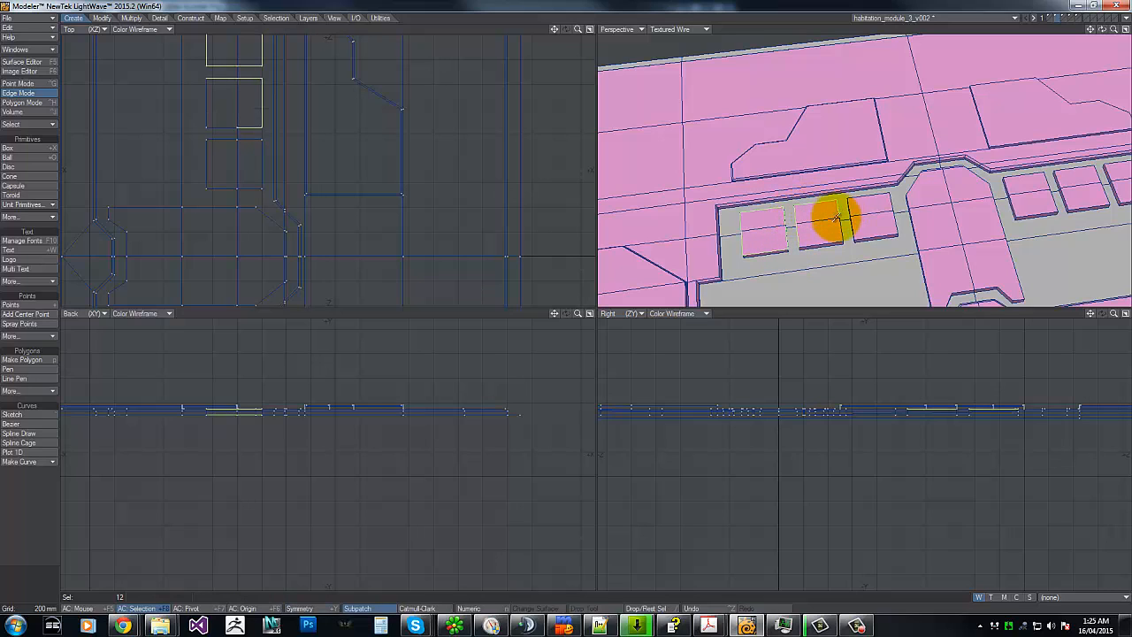
left_click(831, 242)
left_click(829, 235)
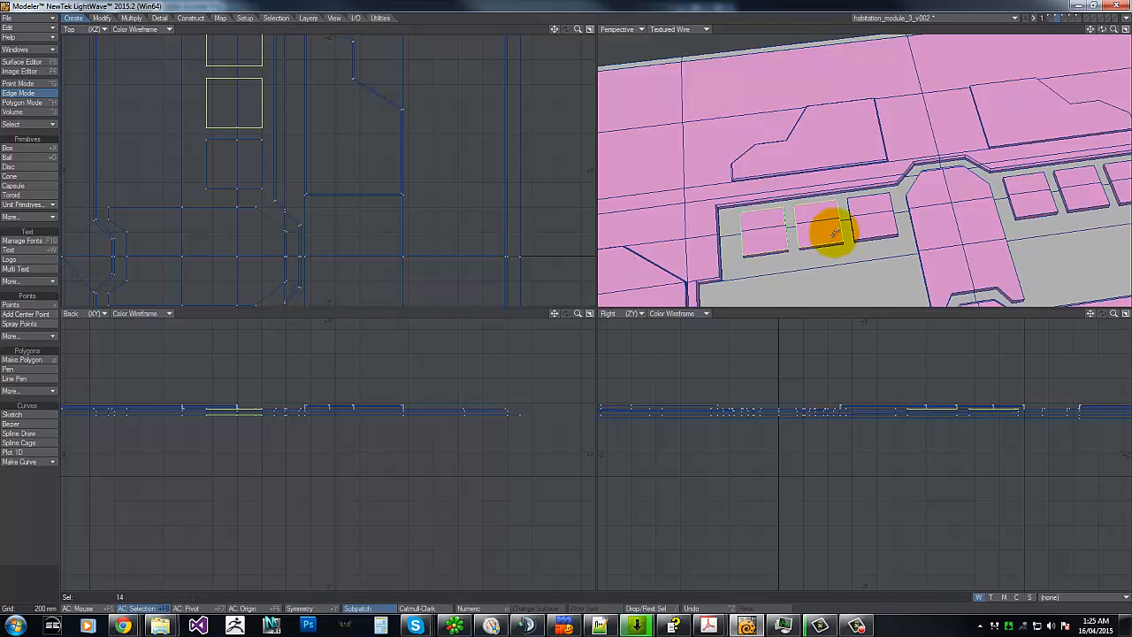
Step: Add the third square panel's top outline edges to the selection
left_click(849, 217)
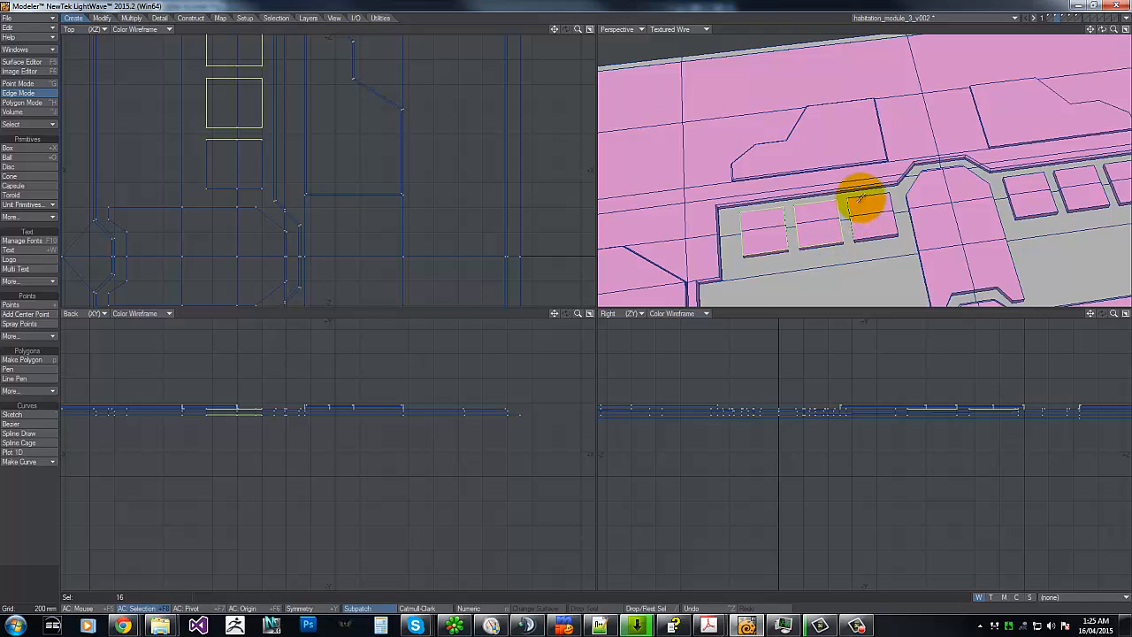
left_click(883, 201)
left_click(884, 231)
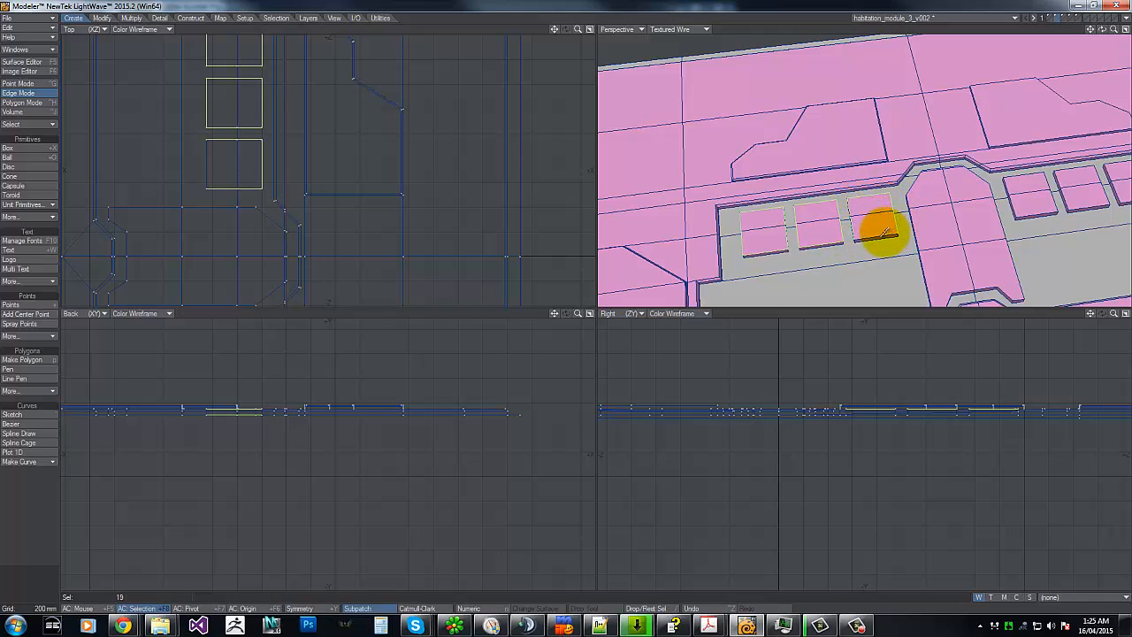
Step: Try a small chamfer on the top outlines of the three square panels and undo it
key("ctrl+b")
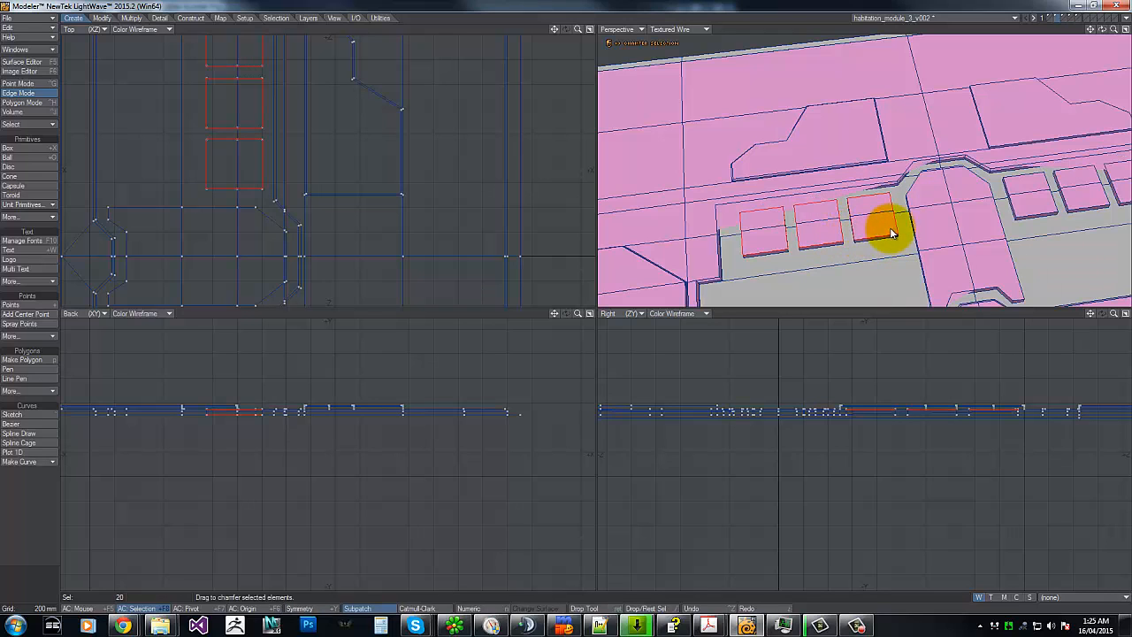
left_click_drag(876, 229, 877, 229)
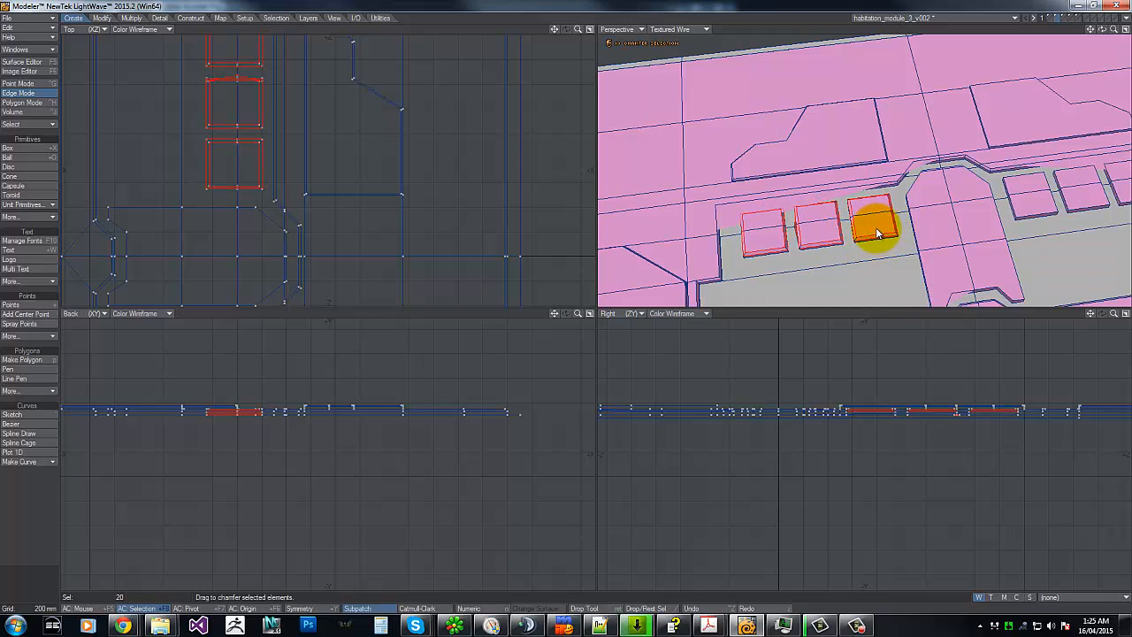
key("Return")
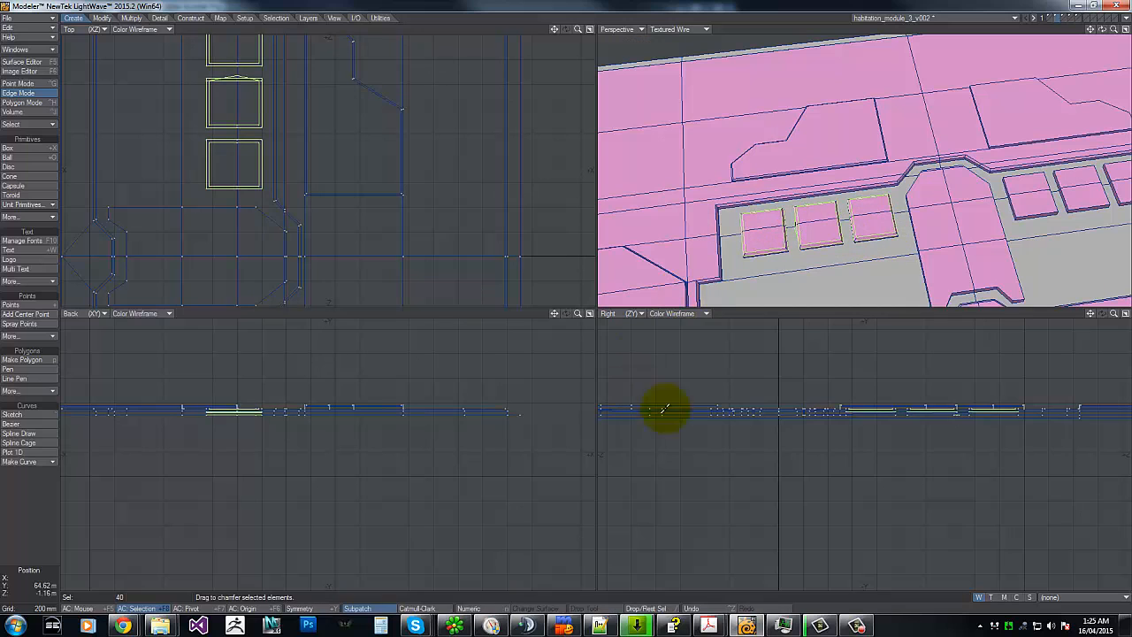
key("u")
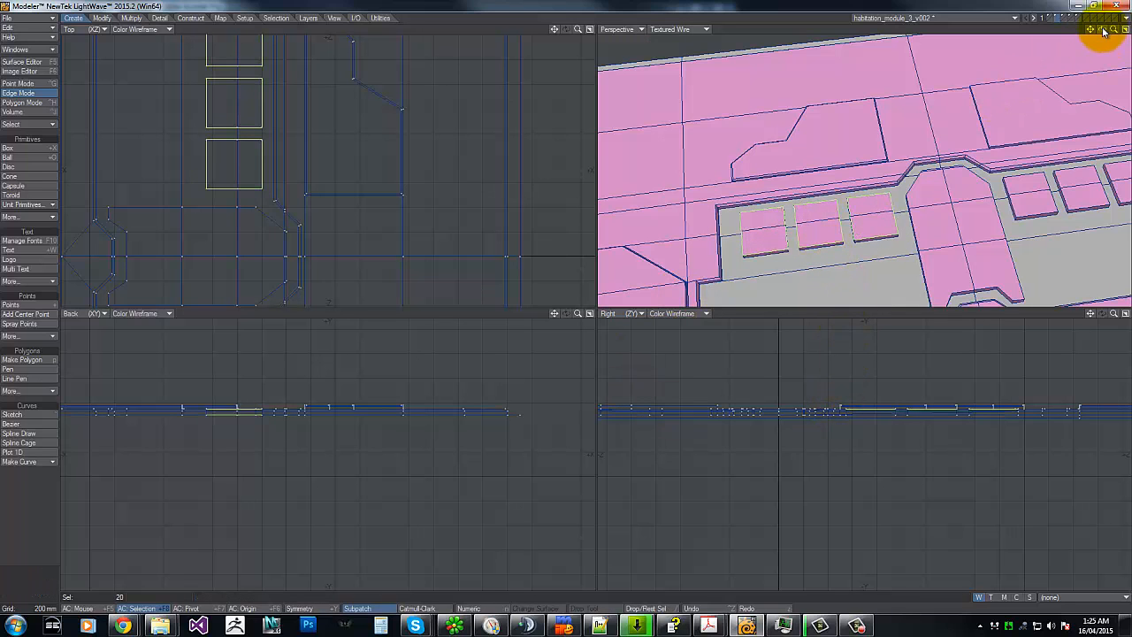
Step: Deselect the middle square's stray lower edges, chamfer the top outlines of the three squares slightly and clear the edge selection
left_click_drag(1104, 32, 881, 194)
left_click(854, 197)
left_click(864, 204)
key("b")
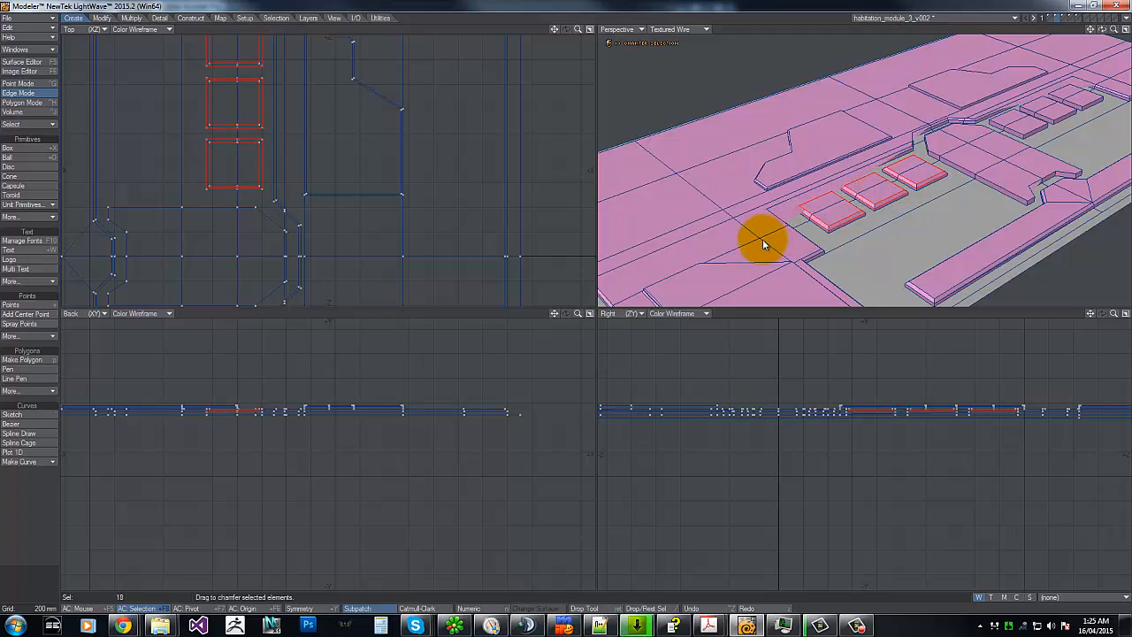
key("Return")
mouse_move(827, 378)
right_mouse_down()
mouse_move(1108, 353)
mouse_move(1043, 331)
right_mouse_up()
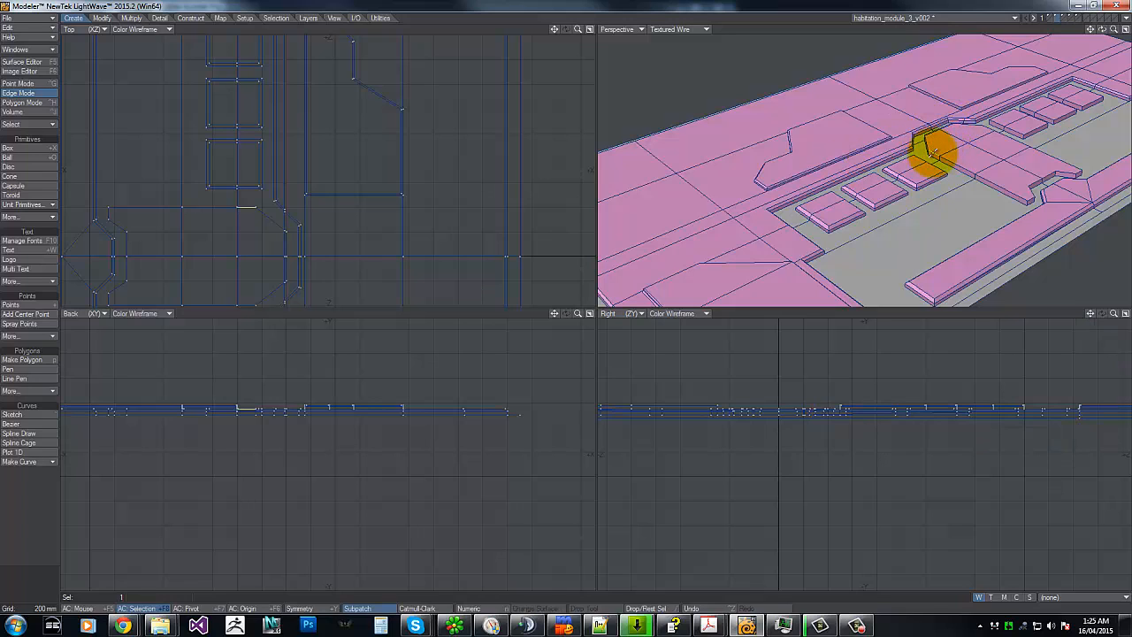
Step: Select the top outline edges of the notched central panel, including the short edges at its angled end
mouse_move(932, 151)
left_mouse_down()
mouse_move(957, 151)
mouse_move(1035, 194)
mouse_move(1035, 179)
mouse_move(1069, 168)
mouse_move(964, 122)
mouse_move(925, 137)
mouse_move(1094, 40)
mouse_move(563, 300)
left_mouse_up()
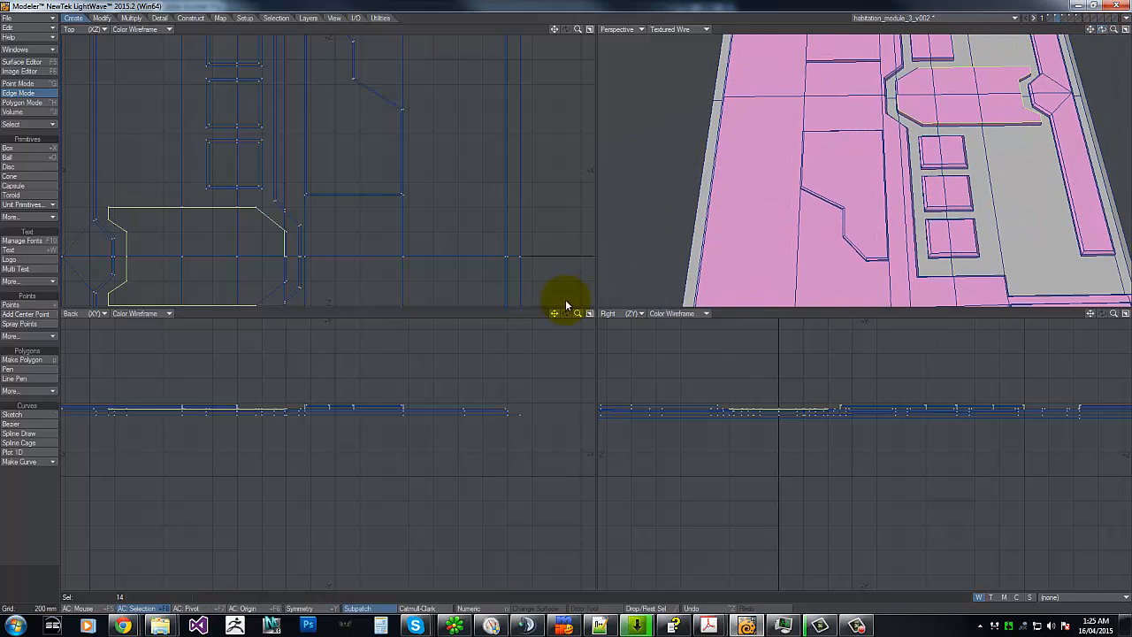
left_click_drag(879, 100, 904, 104)
key("g")
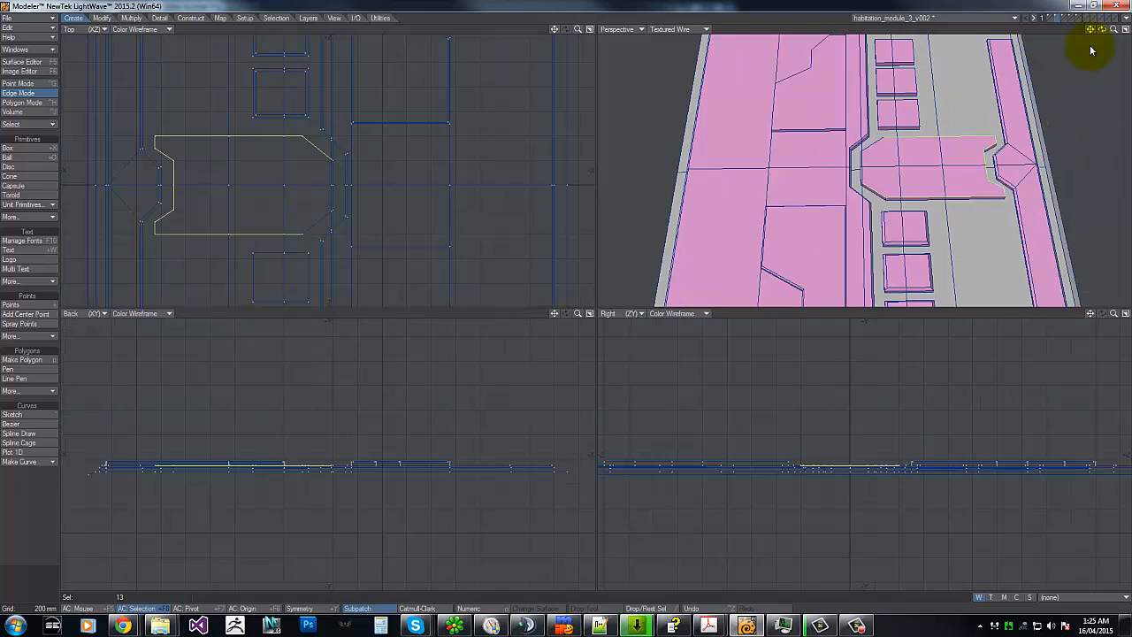
left_click_drag(1113, 30, 574, 300)
mouse_move(864, 179)
left_mouse_down()
mouse_move(848, 198)
mouse_move(861, 212)
mouse_move(871, 115)
mouse_move(892, 91)
mouse_move(849, 132)
mouse_move(862, 106)
left_mouse_up()
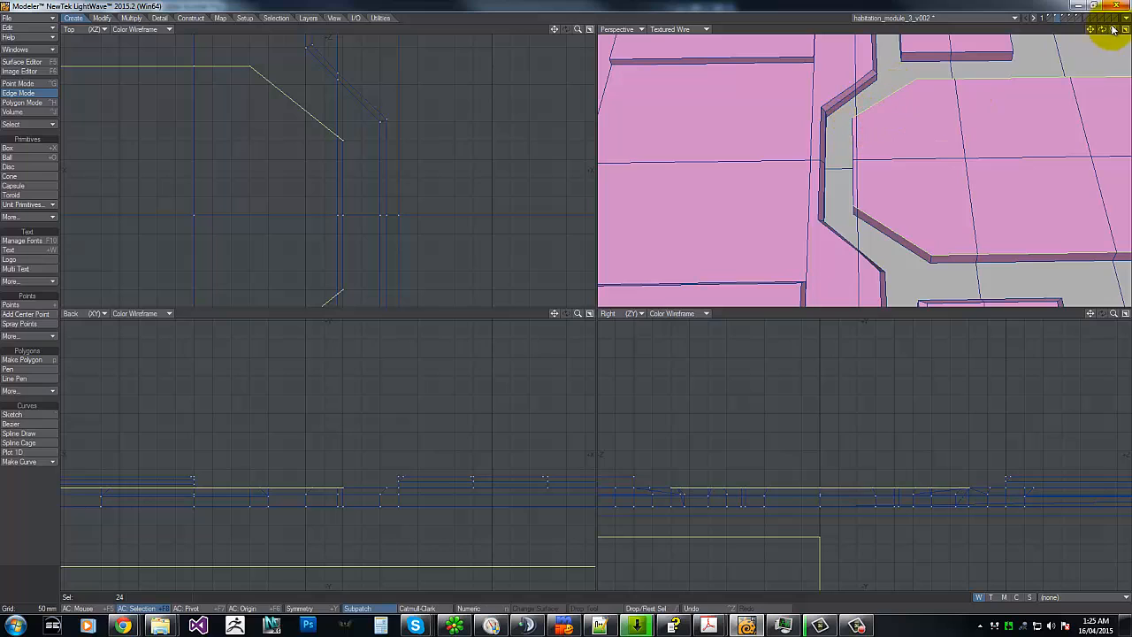
left_click_drag(1111, 32, 840, 181)
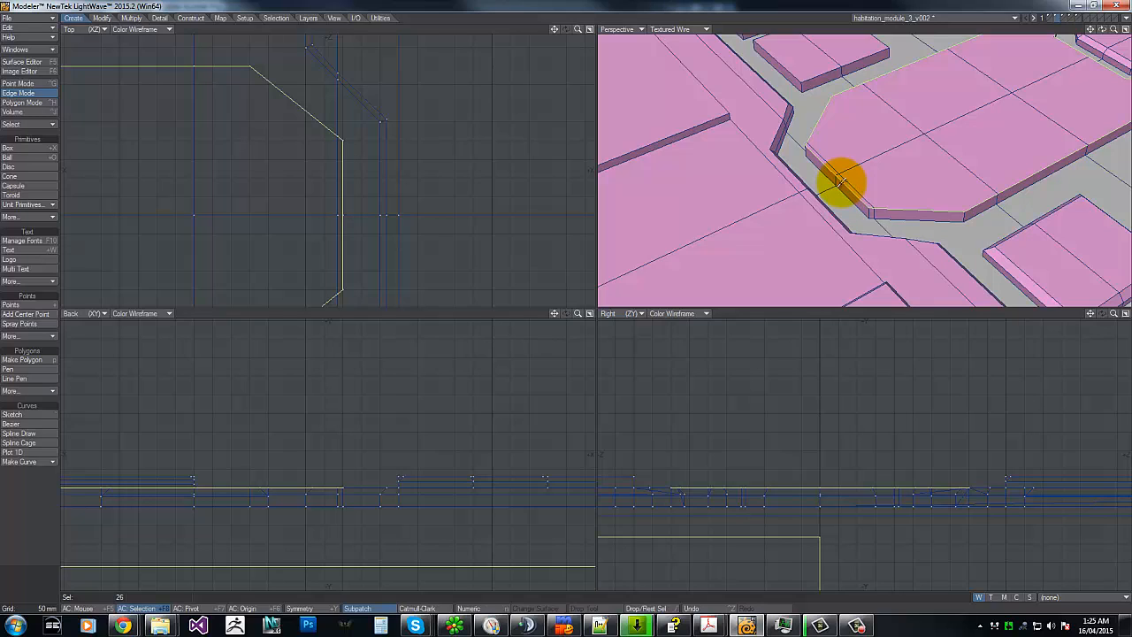
left_click_drag(839, 181, 884, 209)
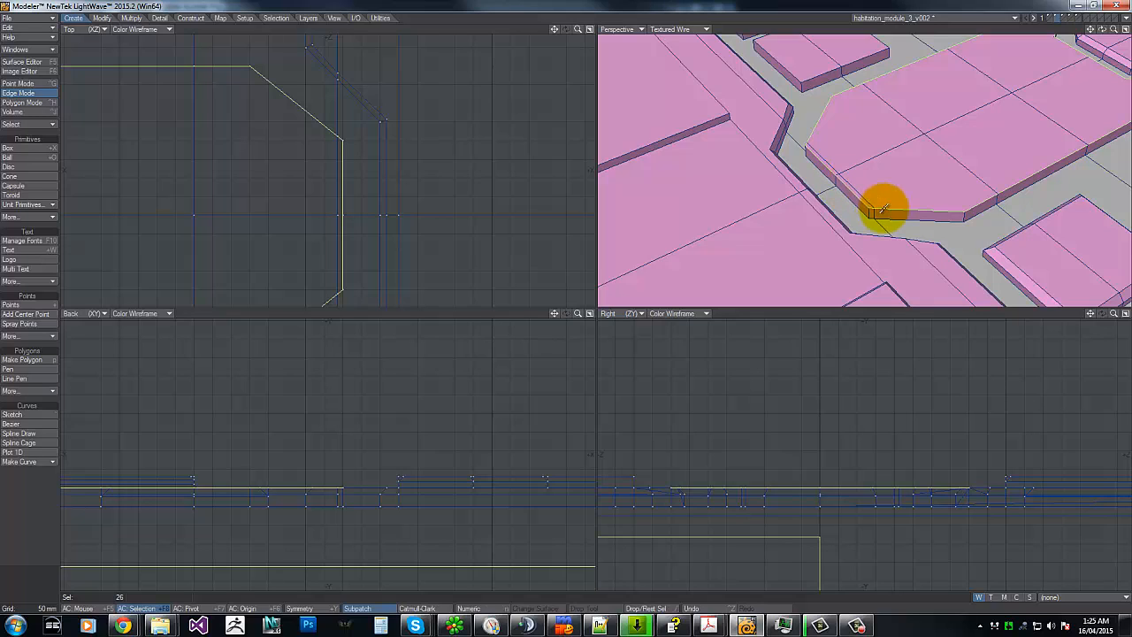
Step: Try to chamfer the central panel's selected outline and drop the tool
key("ctrl+b")
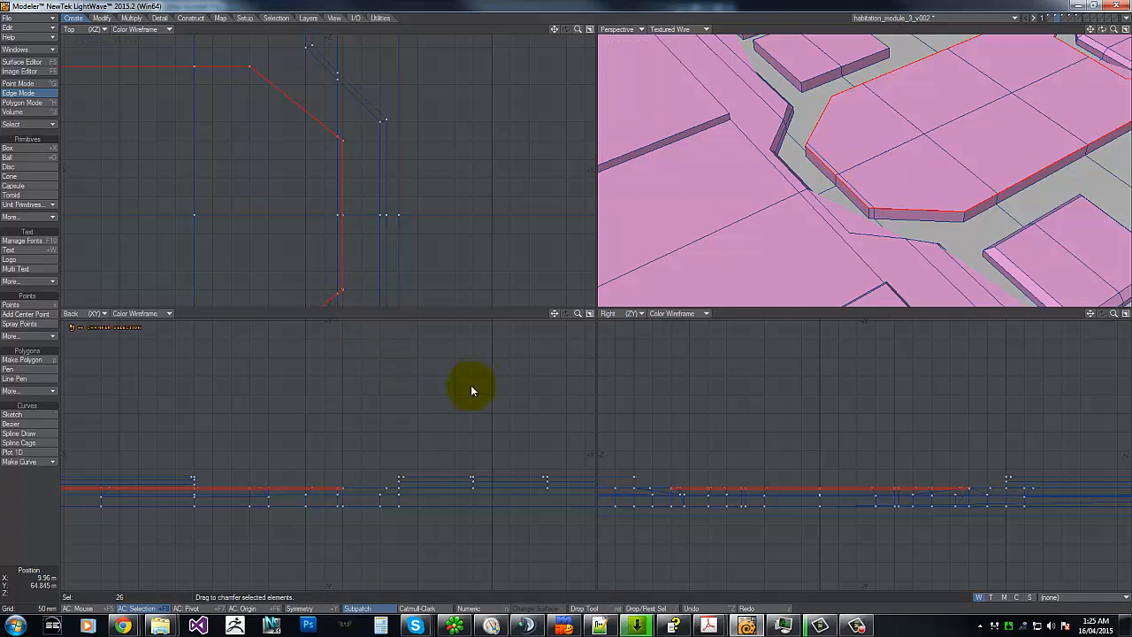
key("space")
left_click_drag(818, 171, 864, 161)
key("ctrl+b")
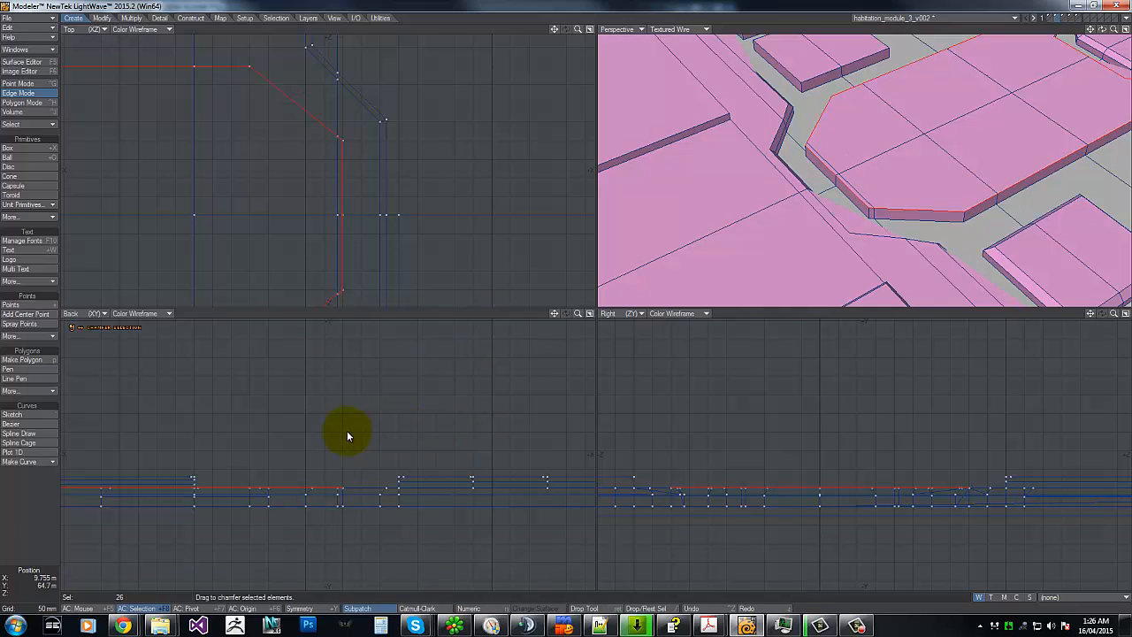
key("space")
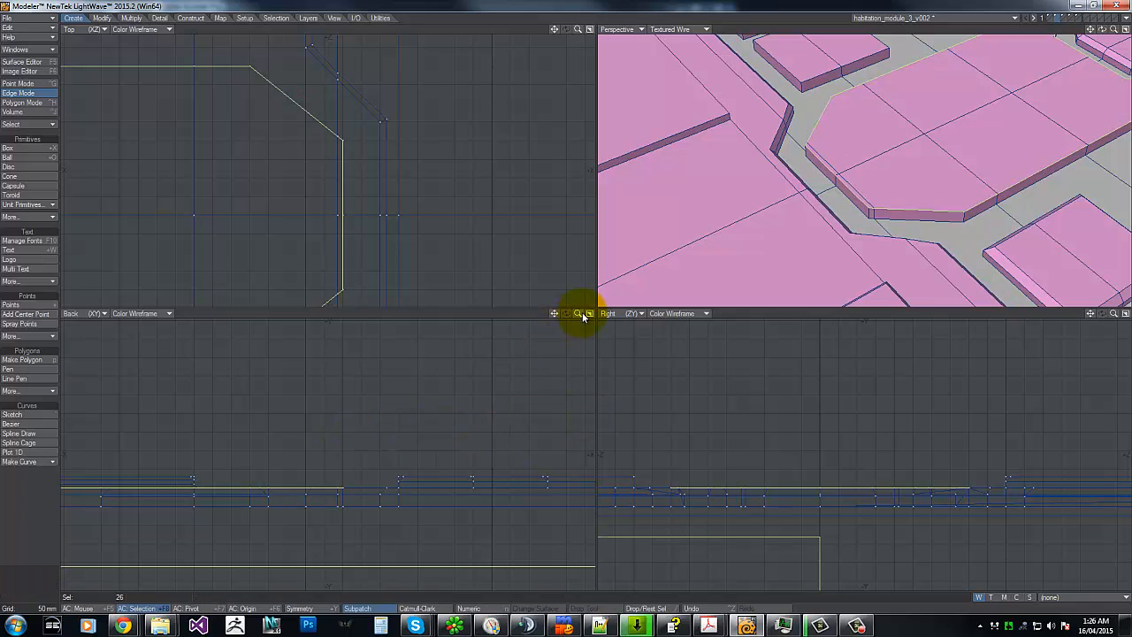
Step: Lasso-deselect the stray edges beneath the plate so only the central panel's top outline stays selected
key("a")
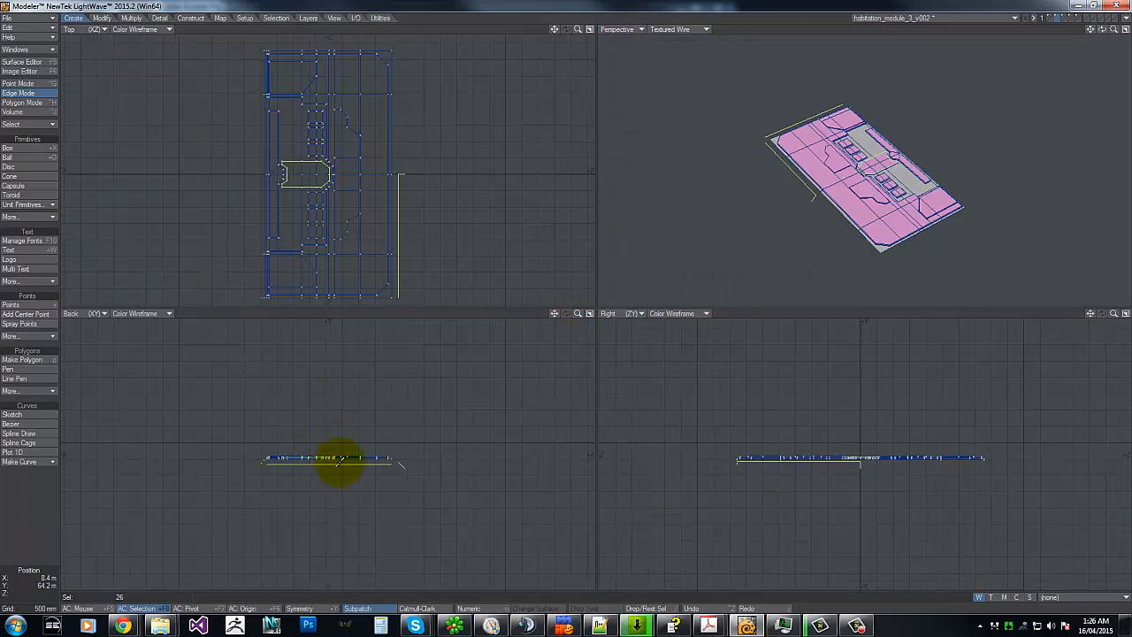
mouse_move(361, 461)
right_mouse_down("ctrl")
mouse_move(202, 472)
mouse_move(212, 474)
right_mouse_up("ctrl")
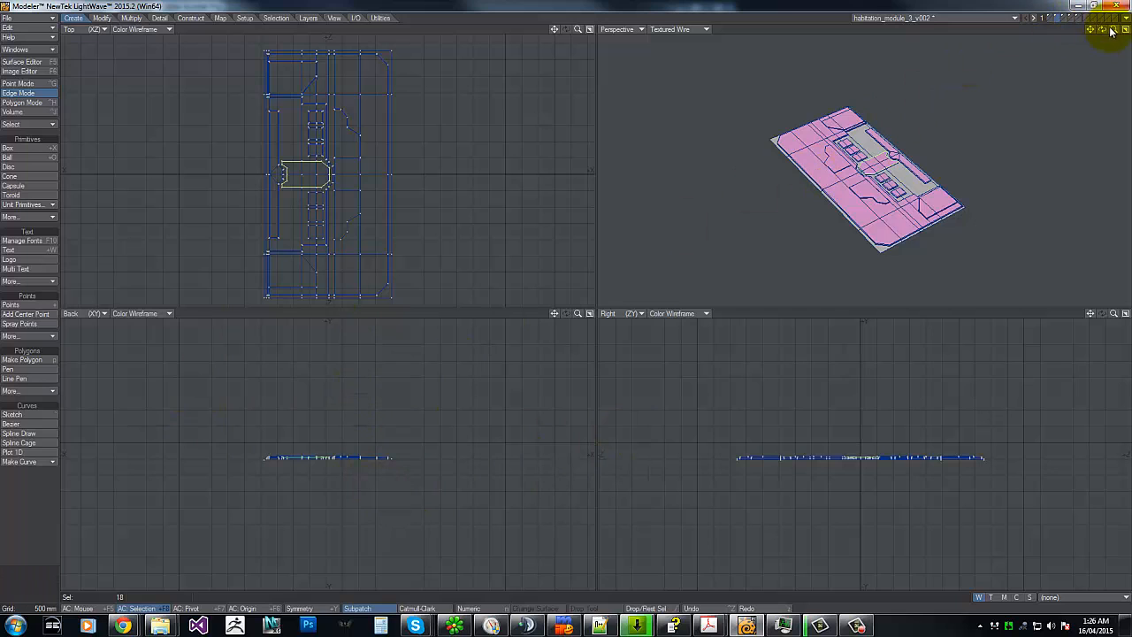
left_click_drag(1112, 31, 568, 295)
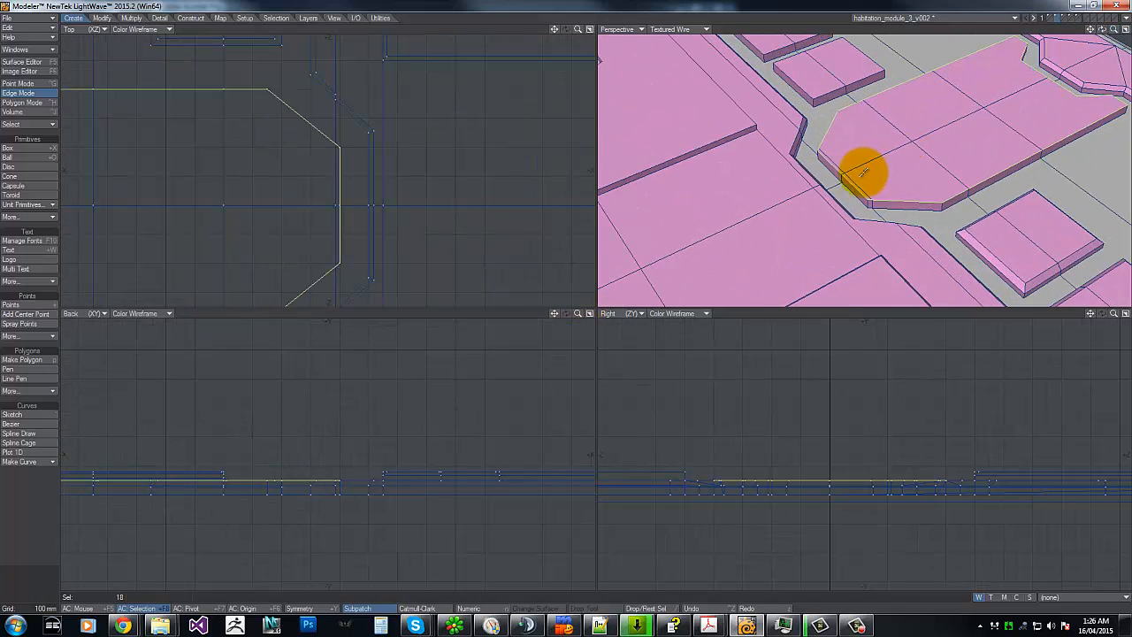
Step: Try to chamfer the central panel's cleaned-up outline, drop the tool and inspect the angled corner from the opposite side
left_click(863, 171)
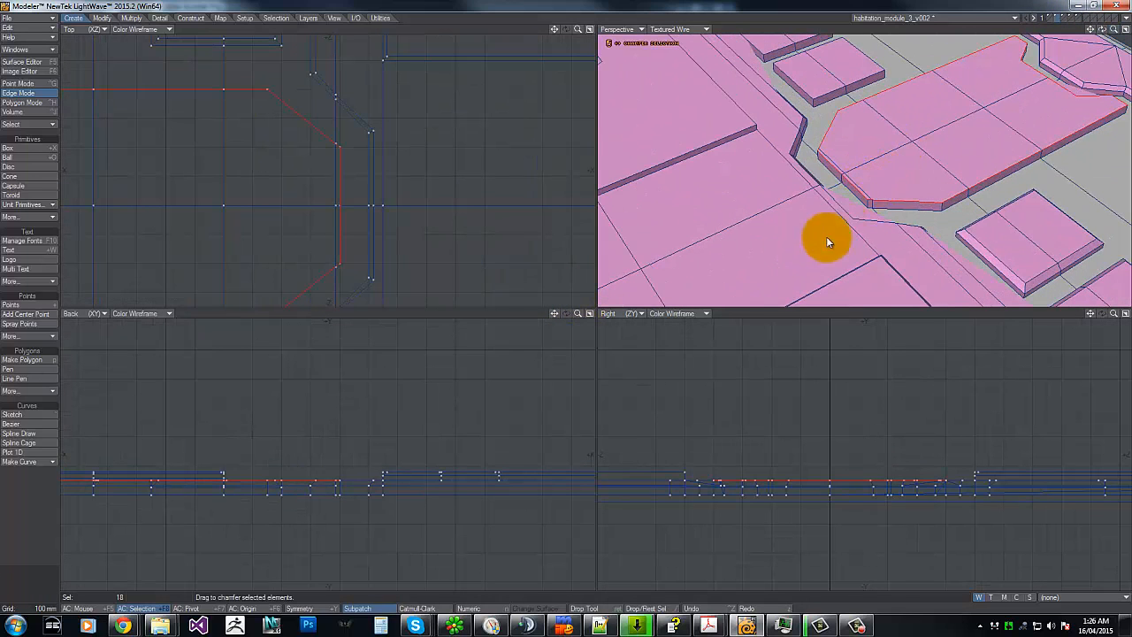
key("t")
key("space")
left_click_drag(1112, 313, 567, 300)
key("t")
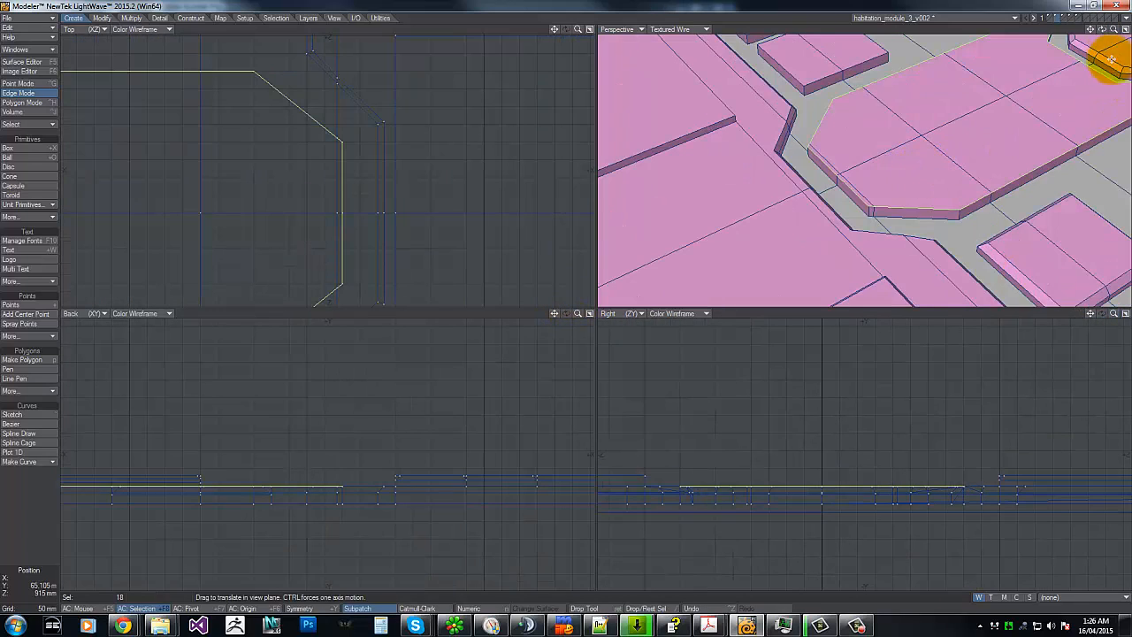
left_click_drag(1102, 31, 565, 306)
key("space")
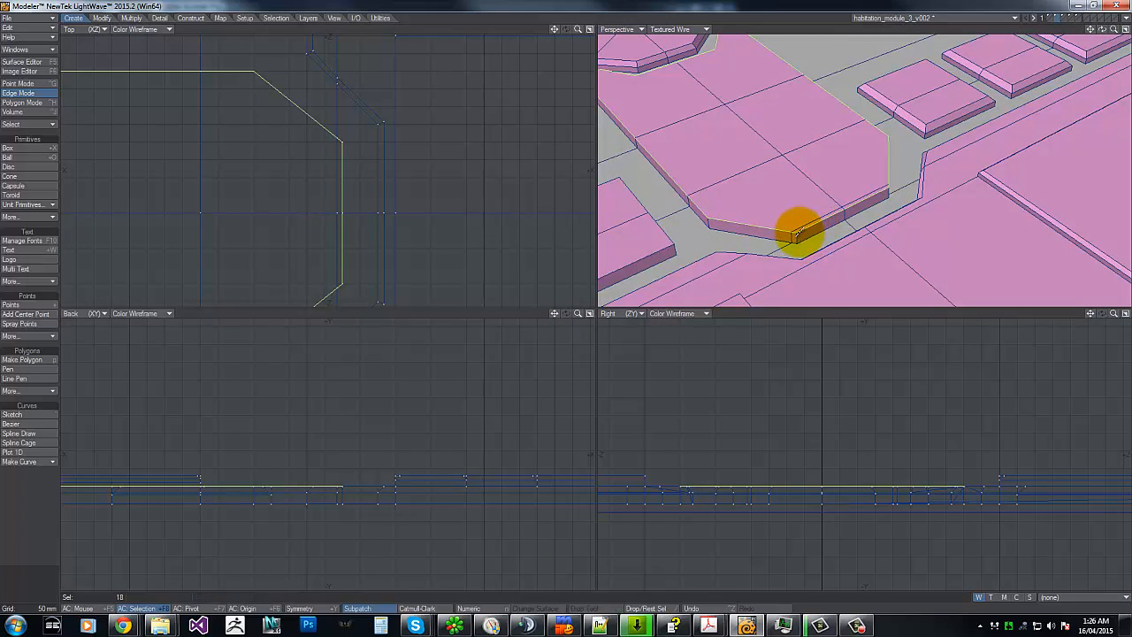
Step: Retry the chamfer on the central panel's top outline at its angled corner and drop the tool again
key("t")
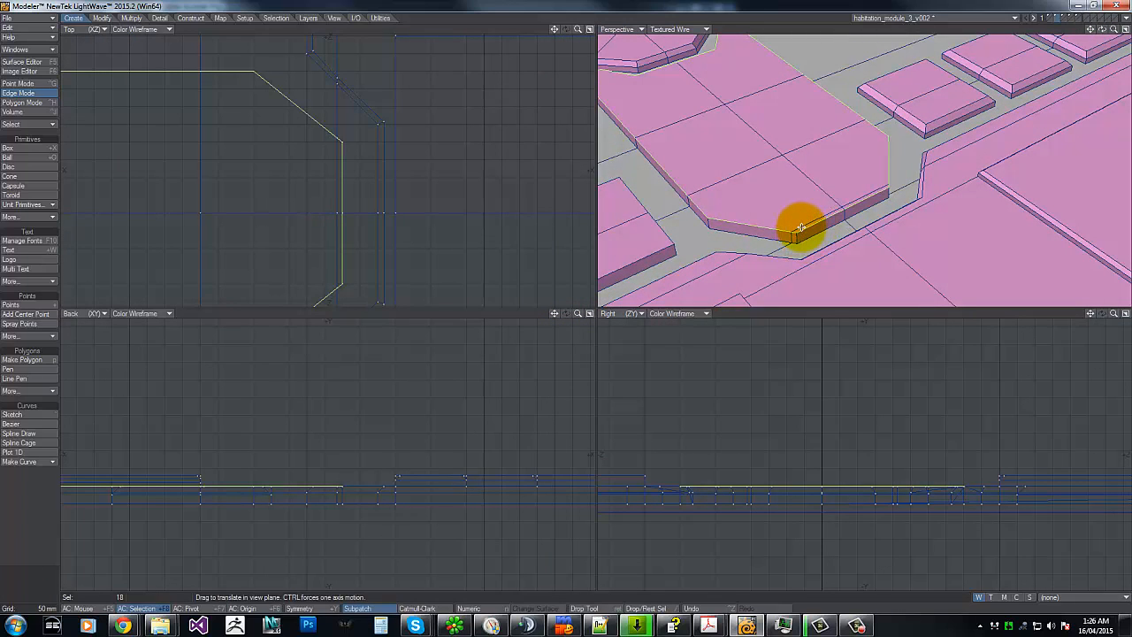
key("ctrl+z")
left_click(807, 236)
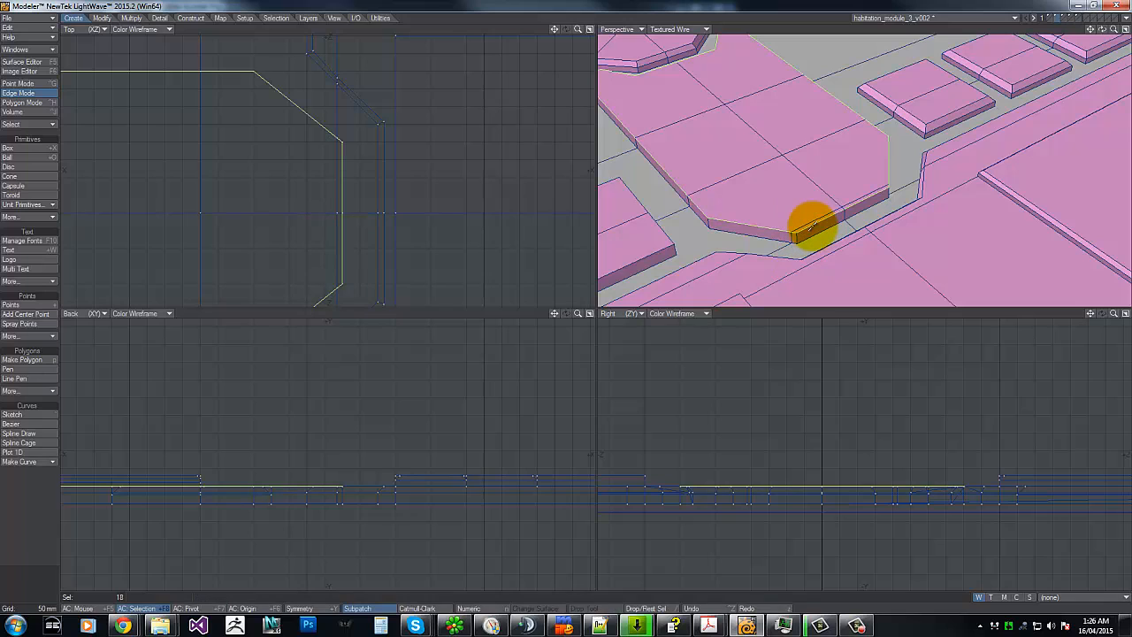
key("ctrl+b")
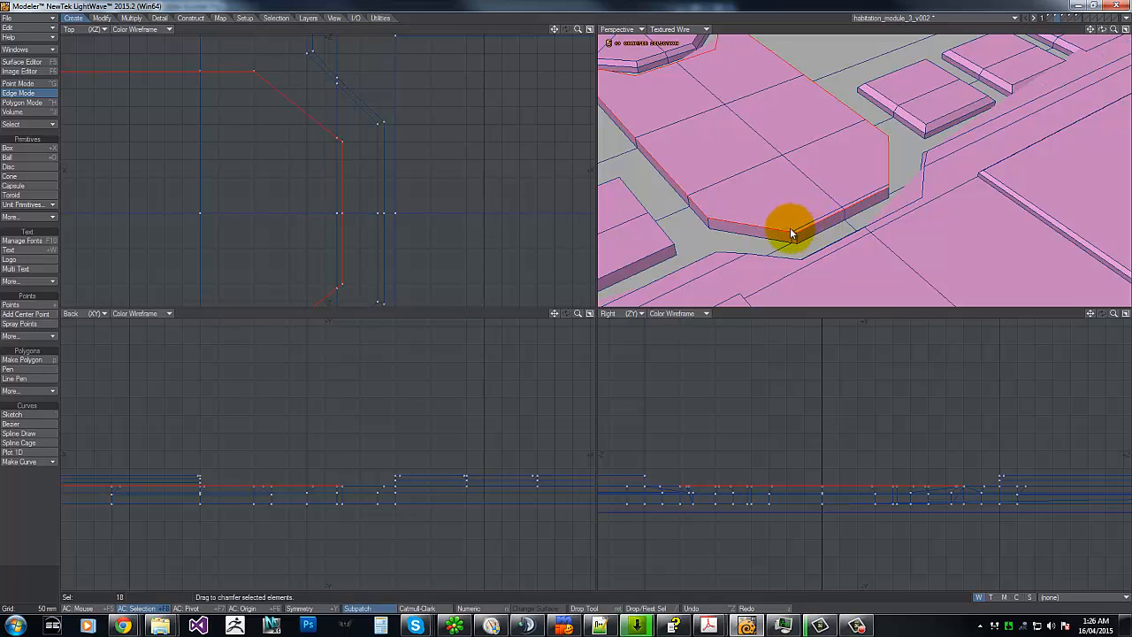
key("t")
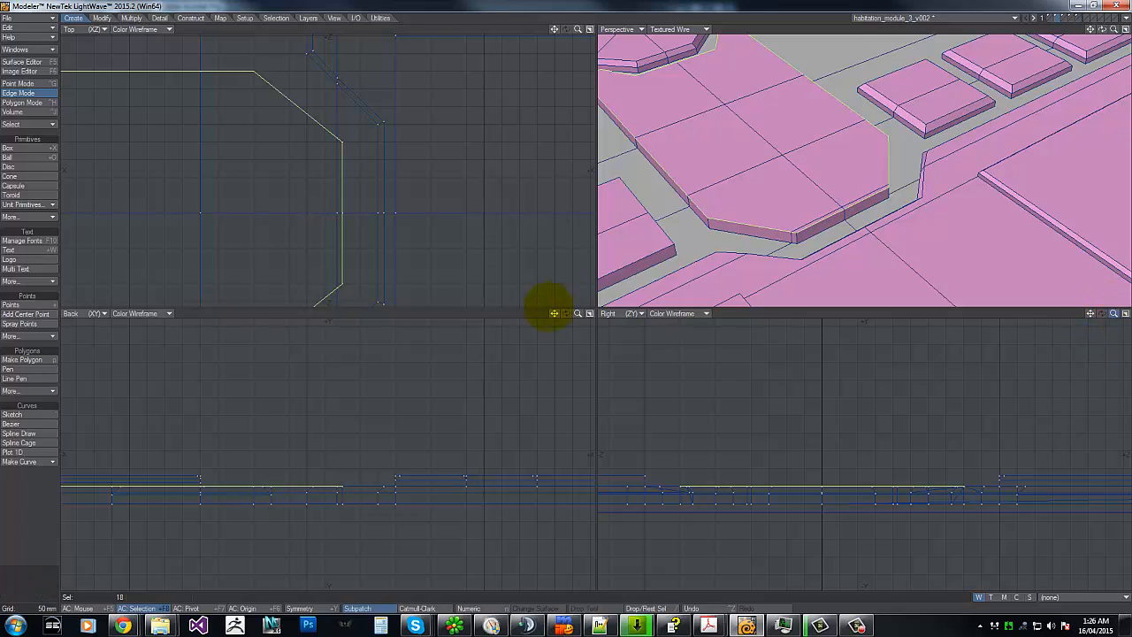
Step: Switch to polygon mode, deselect the stray polygon and select all the top polygons of the notched central panel
key("a")
key("ctrl+h")
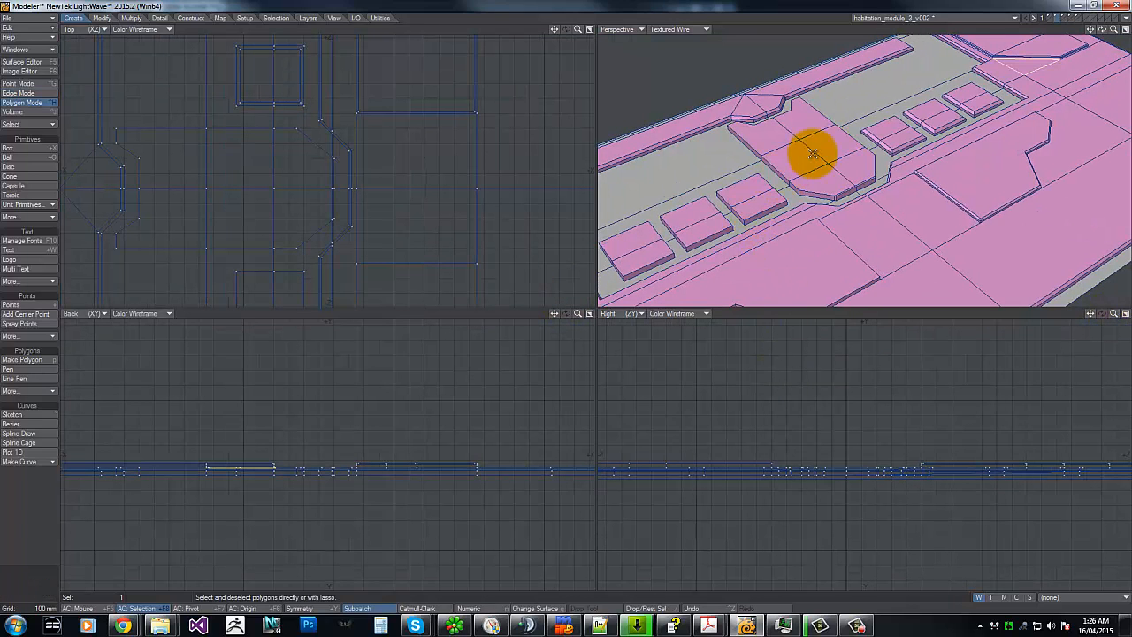
left_click(1033, 58)
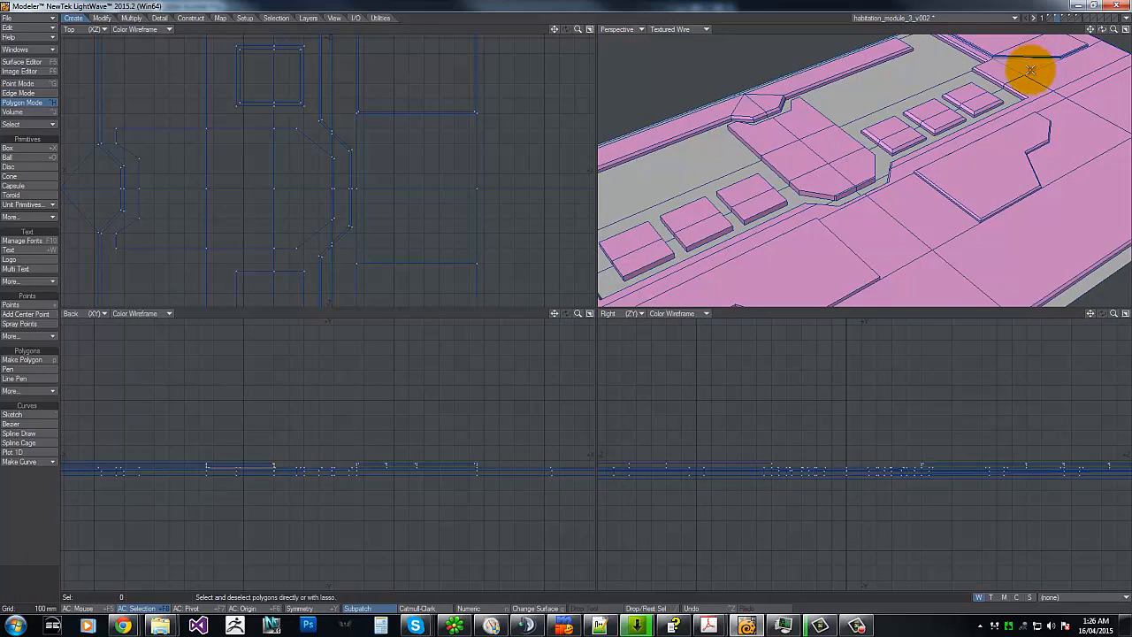
mouse_move(748, 121)
left_mouse_down()
mouse_move(804, 118)
mouse_move(816, 170)
mouse_move(854, 169)
mouse_move(850, 189)
left_mouse_up()
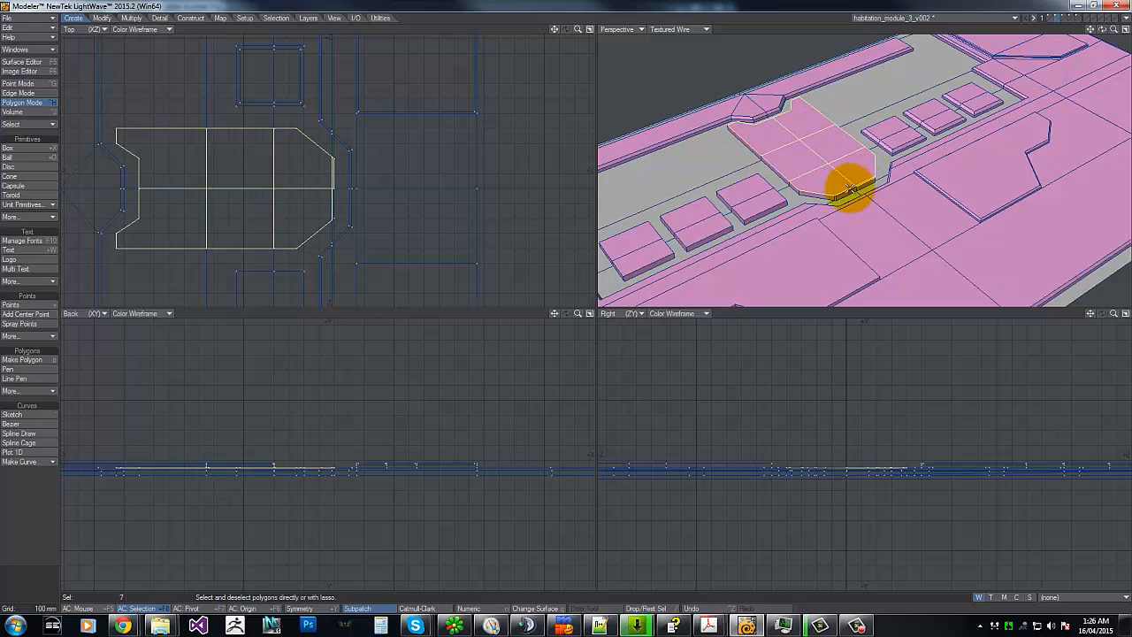
left_click(849, 189)
left_click(850, 188)
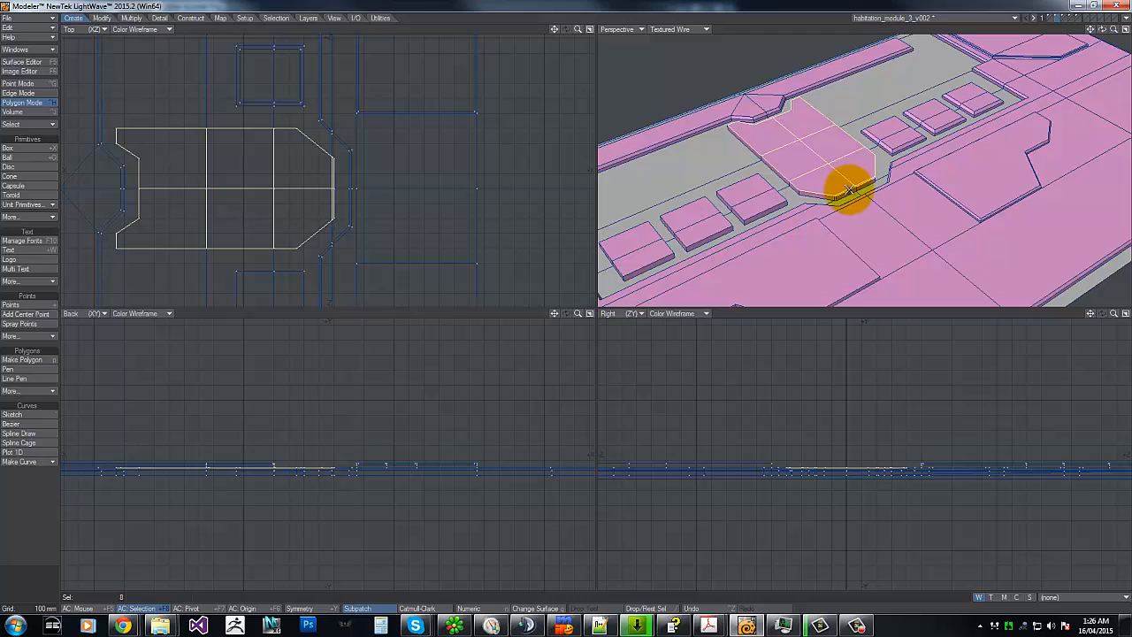
Step: Try to chamfer the central panel's selected top polygons, drop the tool, clear the selection and attempt a redo
key("b")
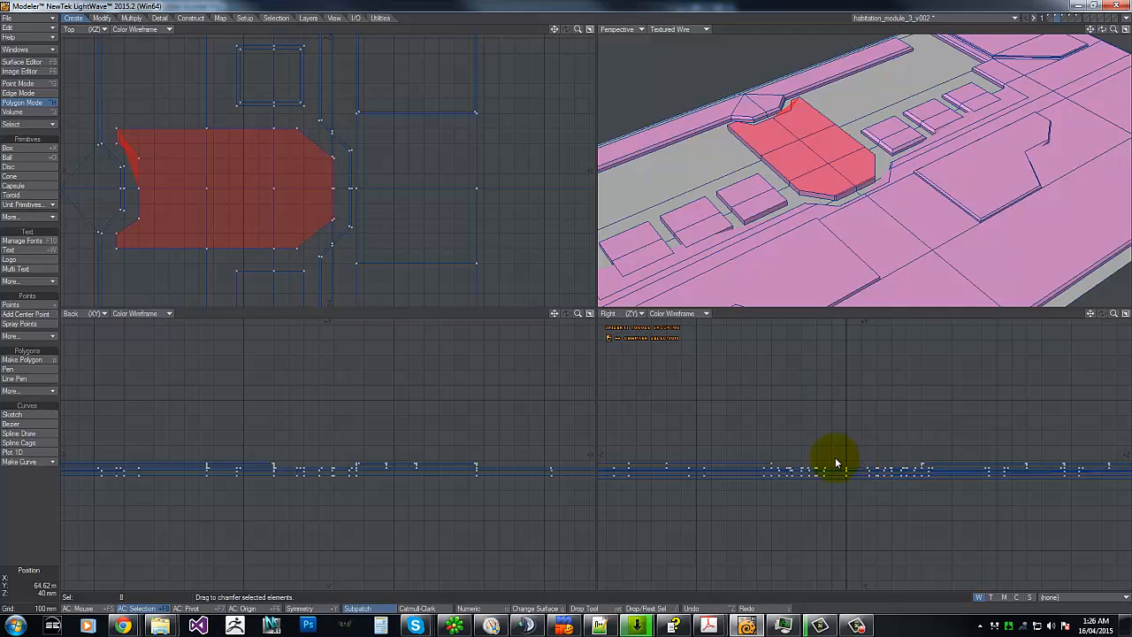
key("space")
mouse_move(800, 98)
left_mouse_down()
mouse_move(863, 185)
mouse_move(837, 164)
mouse_move(831, 202)
mouse_move(841, 180)
mouse_move(822, 154)
mouse_move(843, 233)
left_mouse_up()
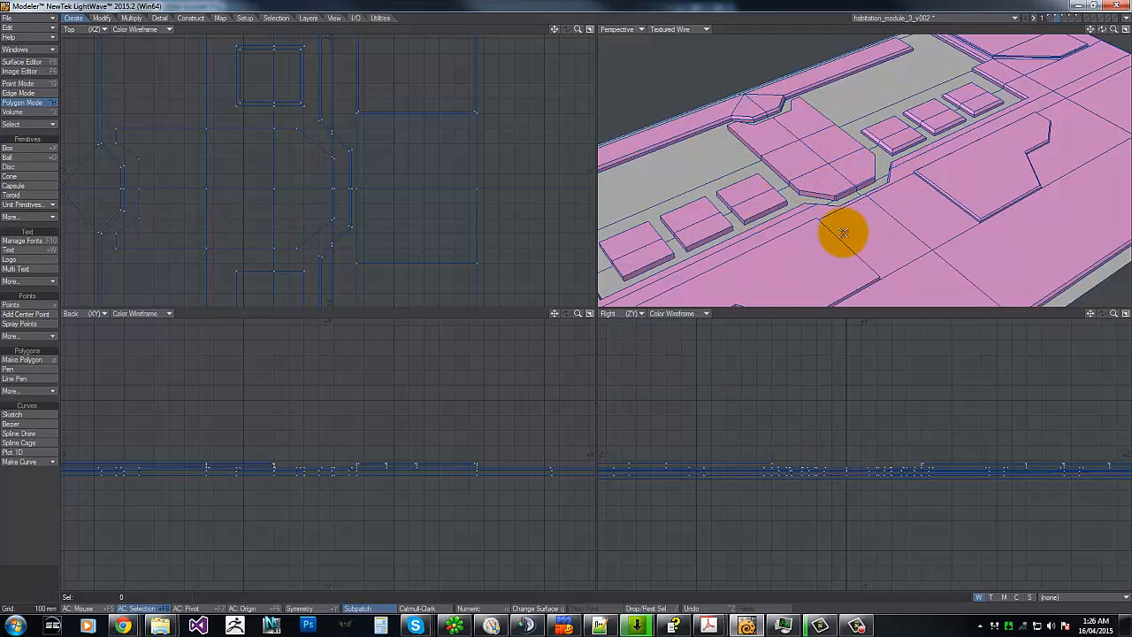
key("shift+u")
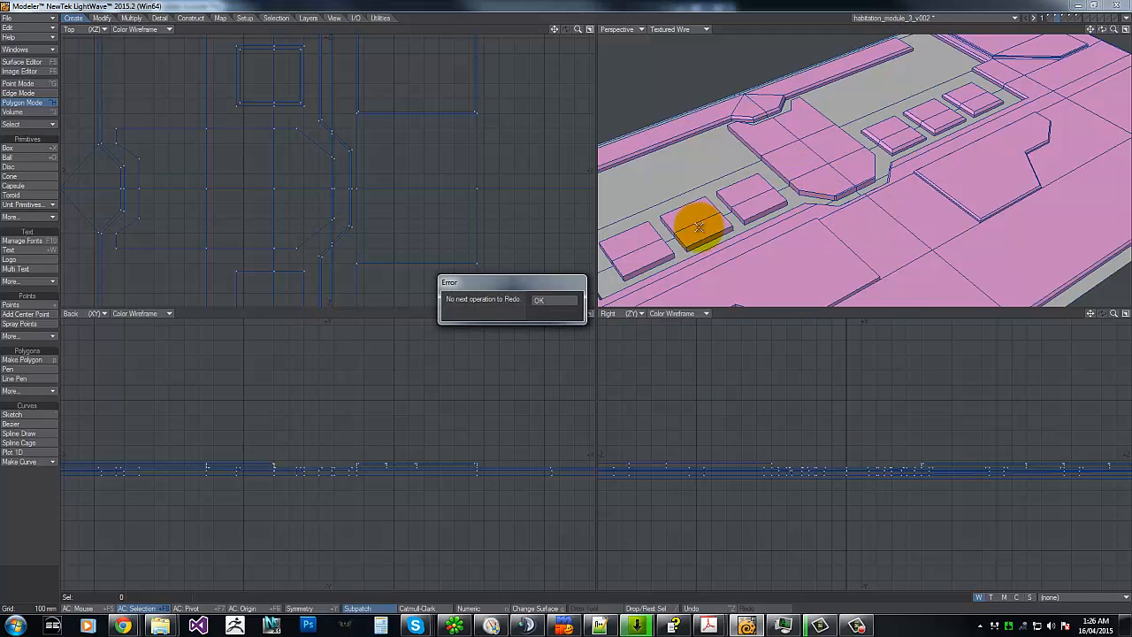
left_click(556, 300)
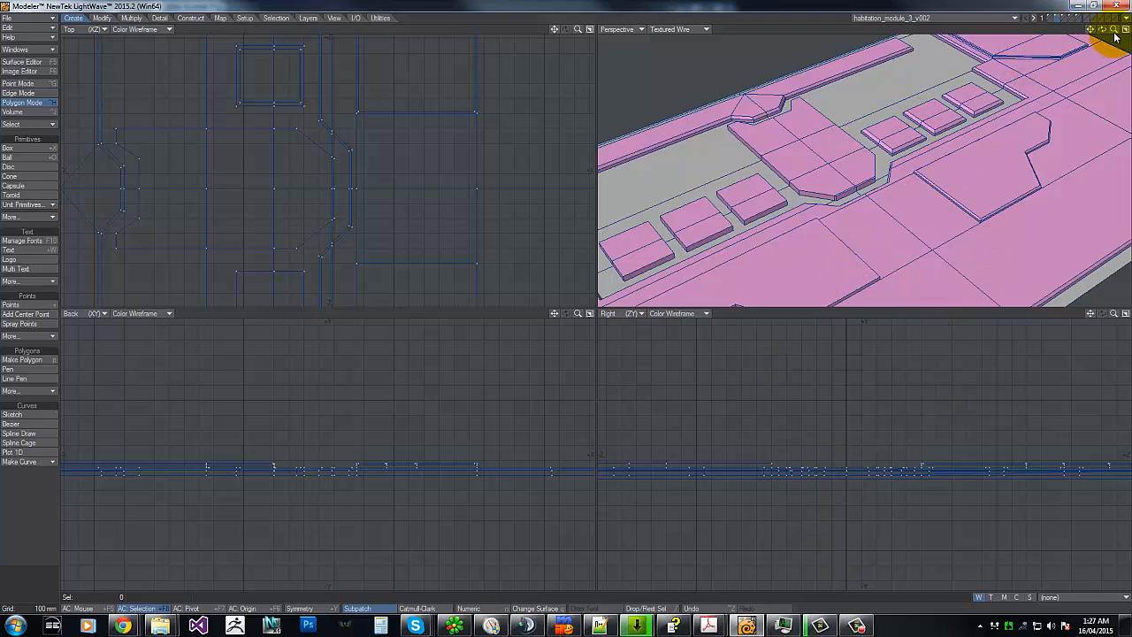
Step: Switch to edge mode and lasso-deselect the central panel's outline and the leftover edges beneath the plate
left_click_drag(1113, 29, 566, 297)
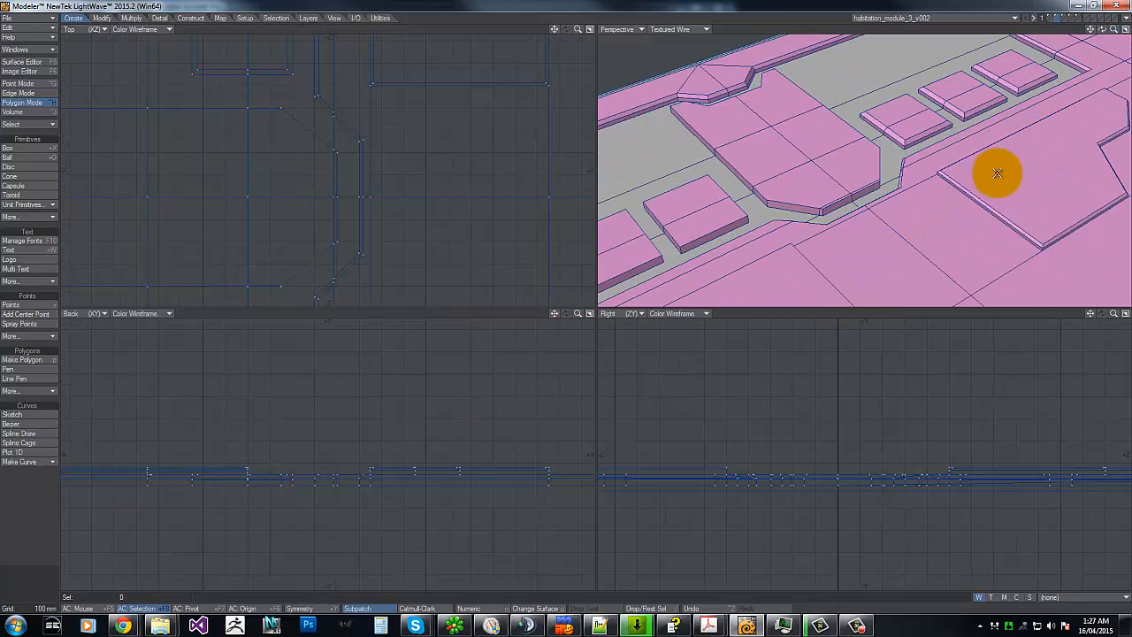
key("g")
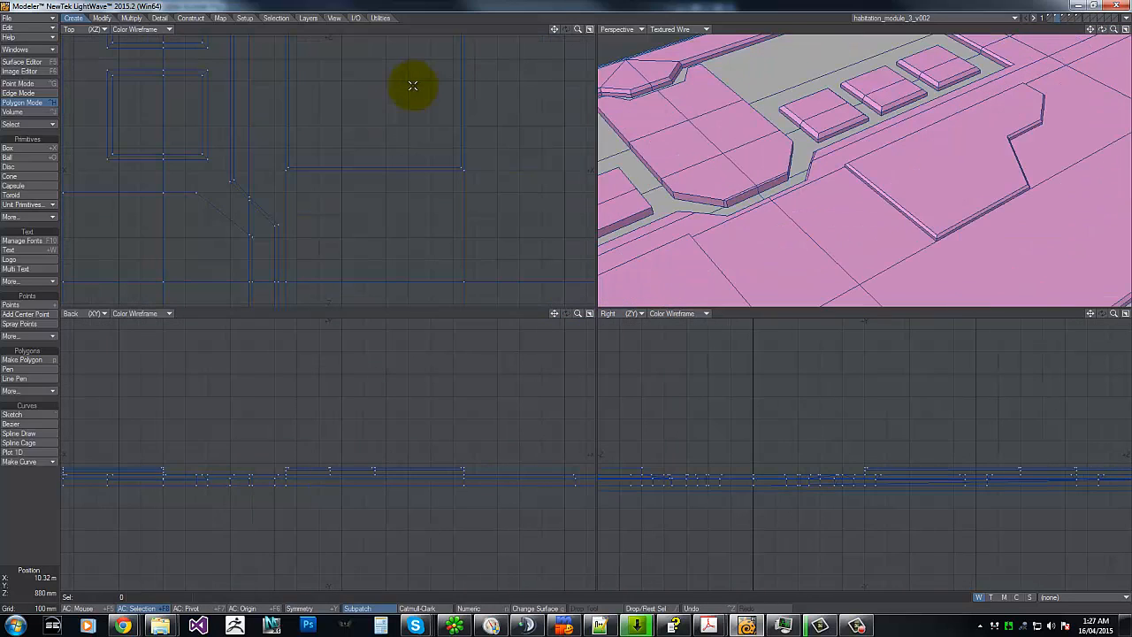
left_click(17, 100)
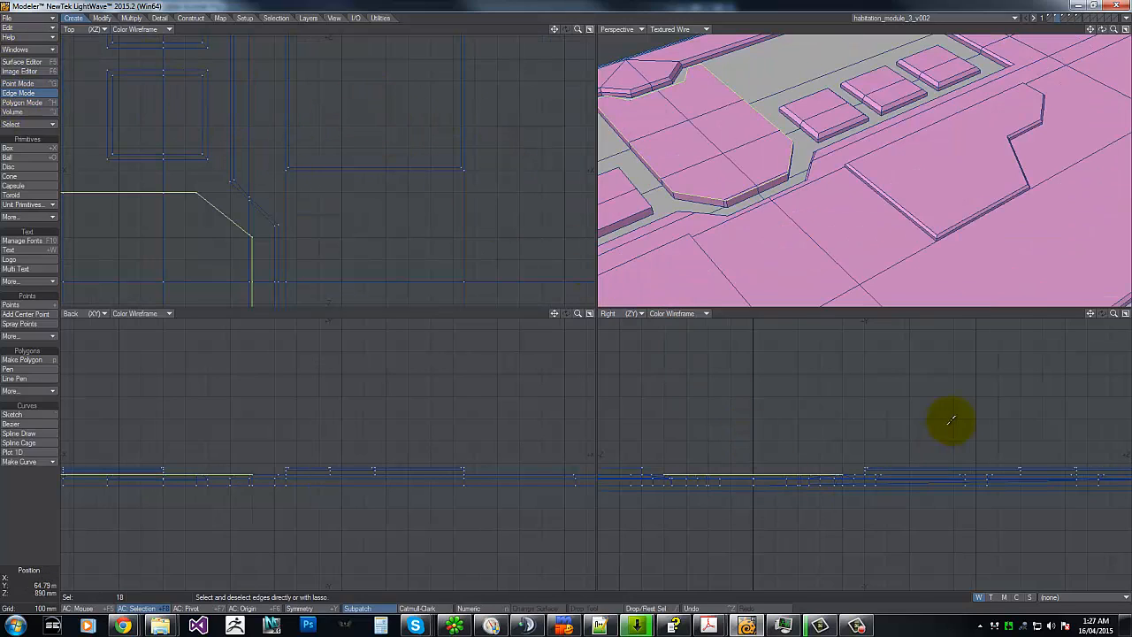
mouse_move(793, 403)
right_mouse_down()
mouse_move(488, 445)
mouse_move(496, 429)
right_mouse_up()
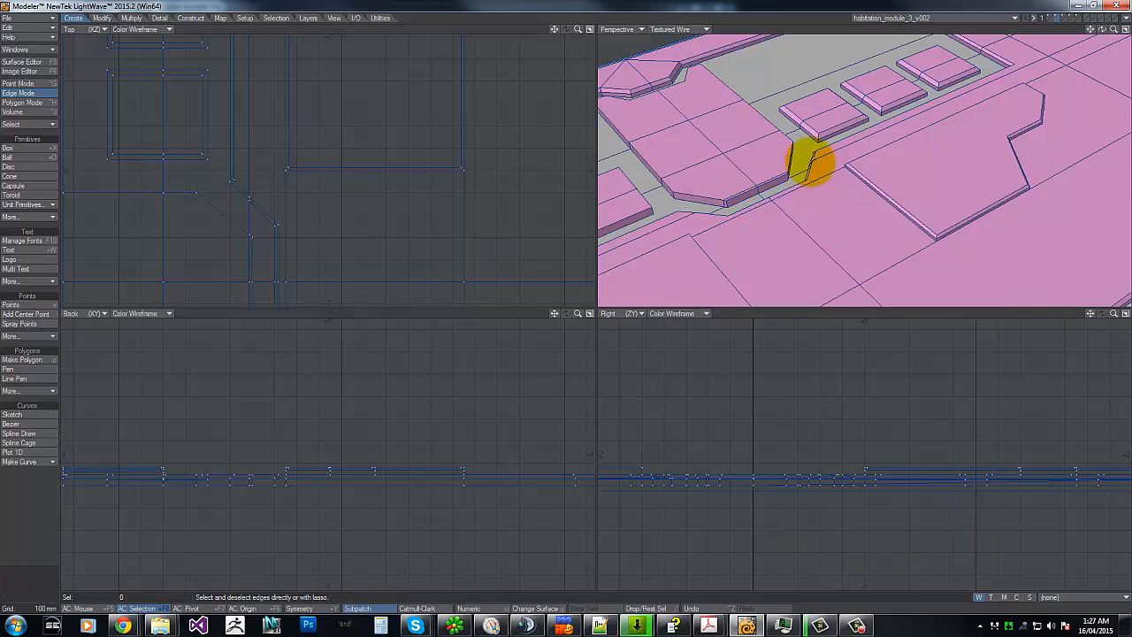
mouse_move(204, 157)
left_mouse_down()
mouse_move(190, 127)
mouse_move(203, 65)
mouse_move(122, 67)
mouse_move(470, 217)
mouse_move(554, 313)
mouse_move(566, 306)
left_mouse_up()
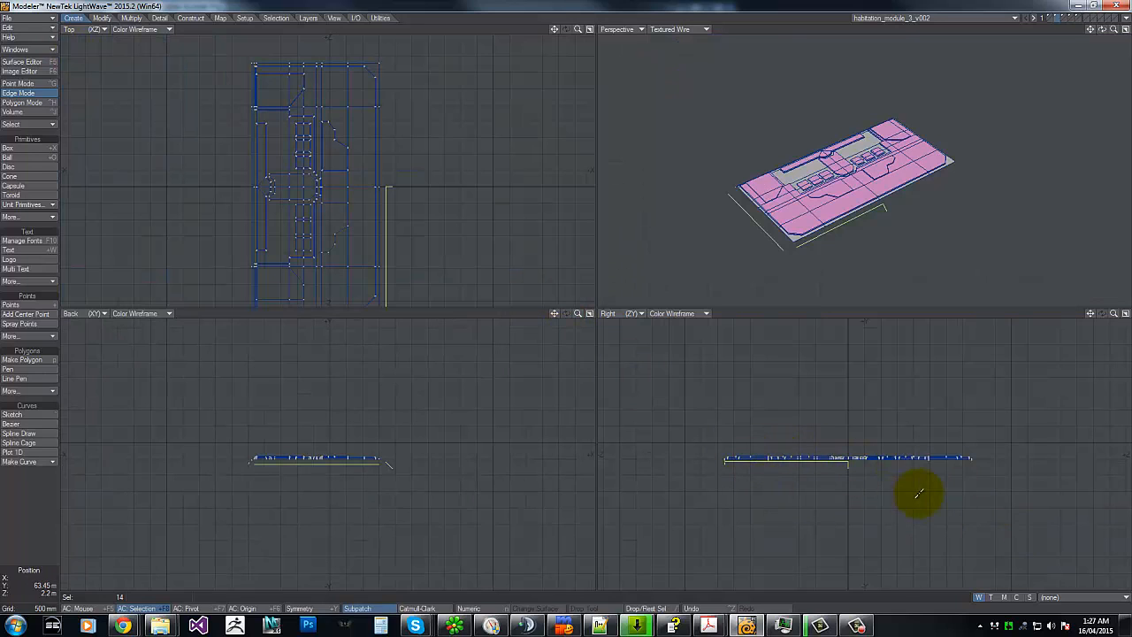
mouse_move(389, 170)
right_mouse_down()
mouse_move(445, 316)
mouse_move(408, 129)
right_mouse_up()
Step: Unhide all geometry, lasso-select the module's rounded top section as polygons, hide everything else and clear the selection
key("backslash")
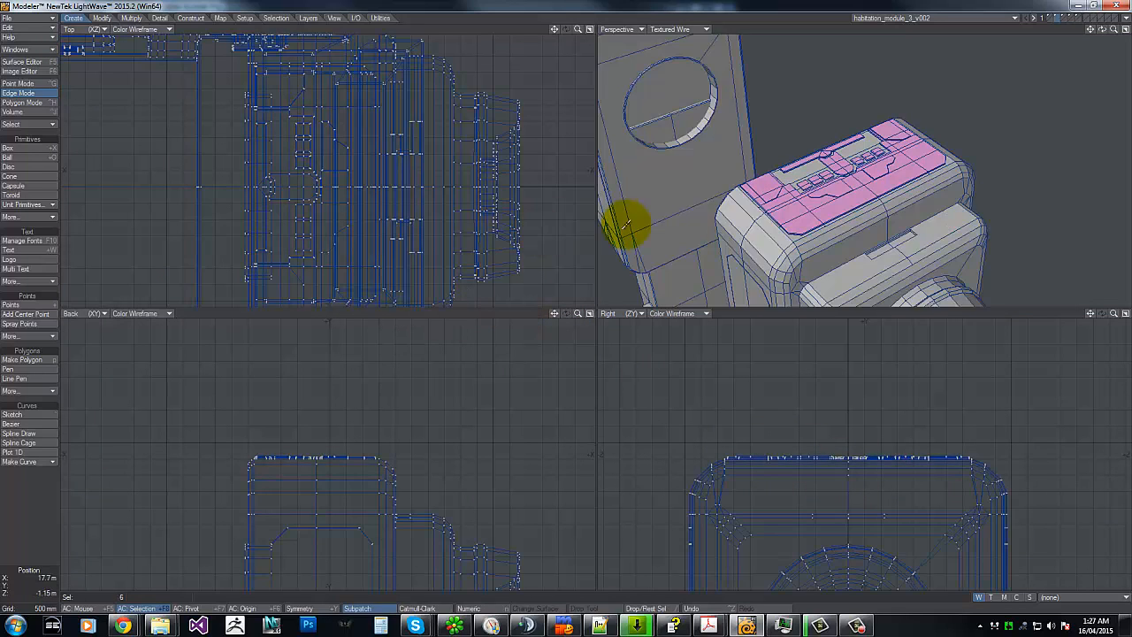
key("ctrl+h")
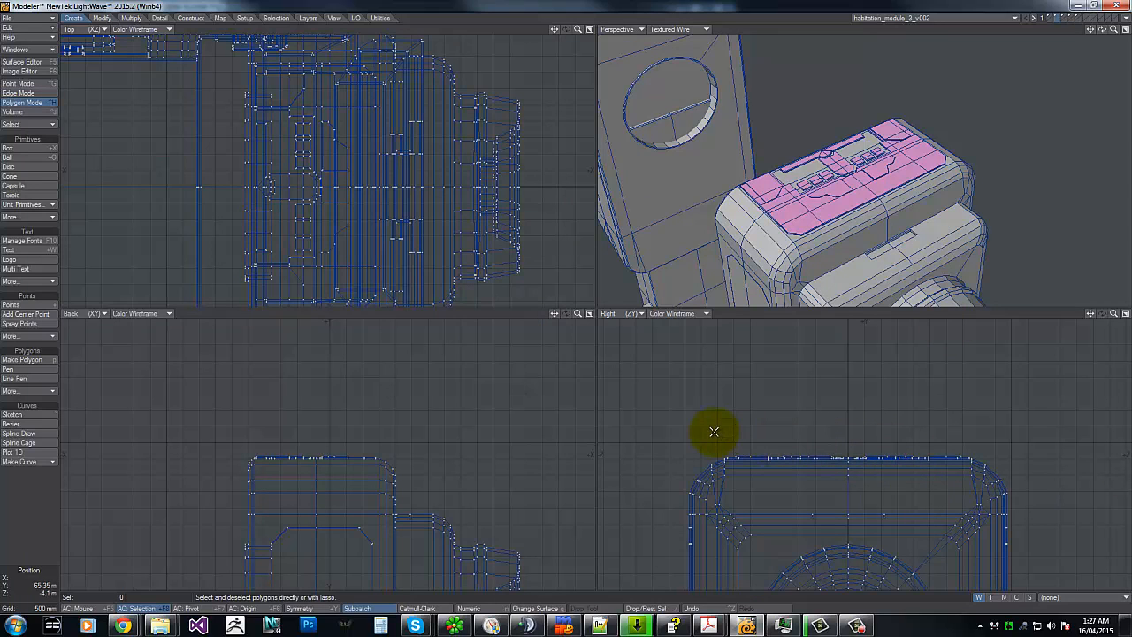
mouse_move(668, 489)
right_mouse_down()
mouse_move(770, 503)
mouse_move(1117, 472)
mouse_move(601, 374)
right_mouse_up()
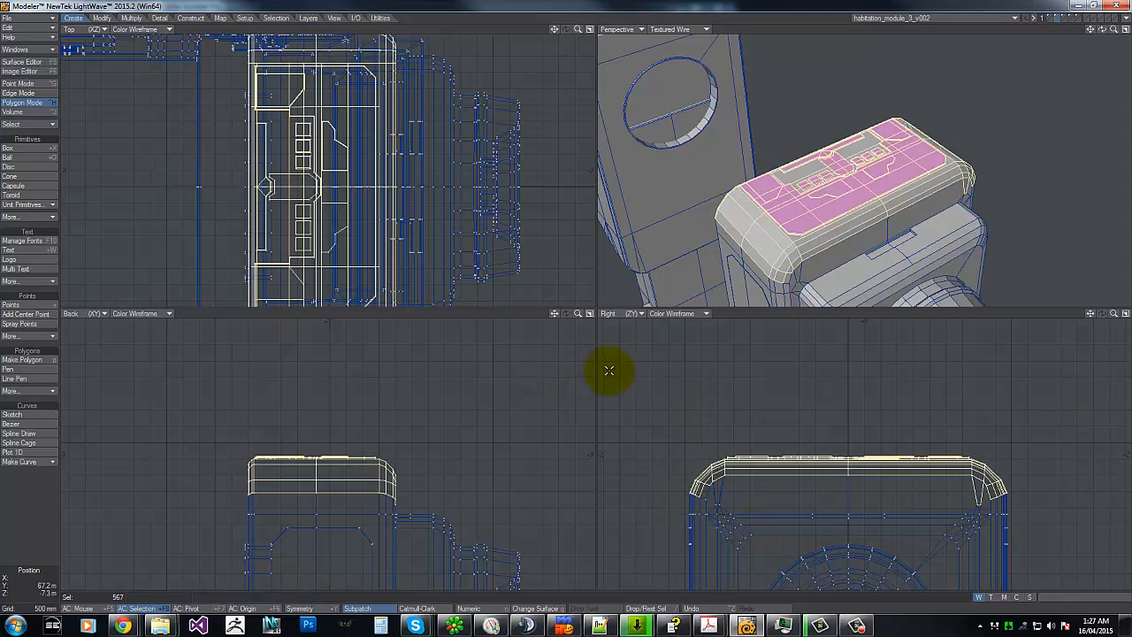
key("equal")
mouse_move(649, 405)
right_mouse_down()
mouse_move(935, 349)
mouse_move(624, 316)
right_mouse_up()
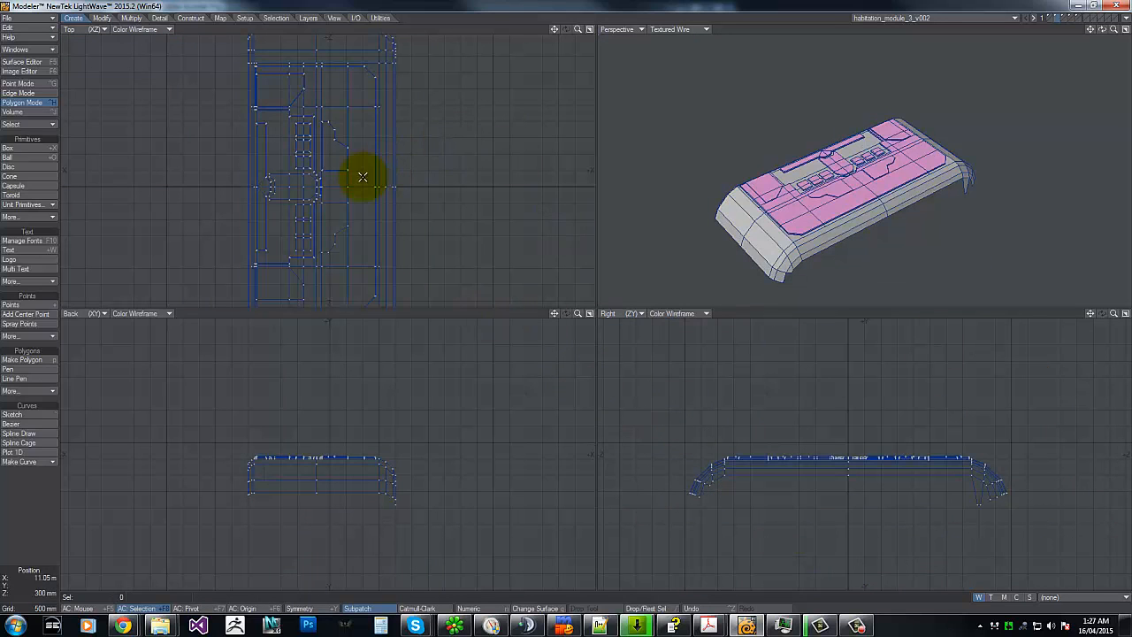
Step: Examine the hull plate's central panel, square panels and surrounding edges up close in edge mode
key("g")
left_click_drag(577, 29, 559, 306)
key("space")
key("space")
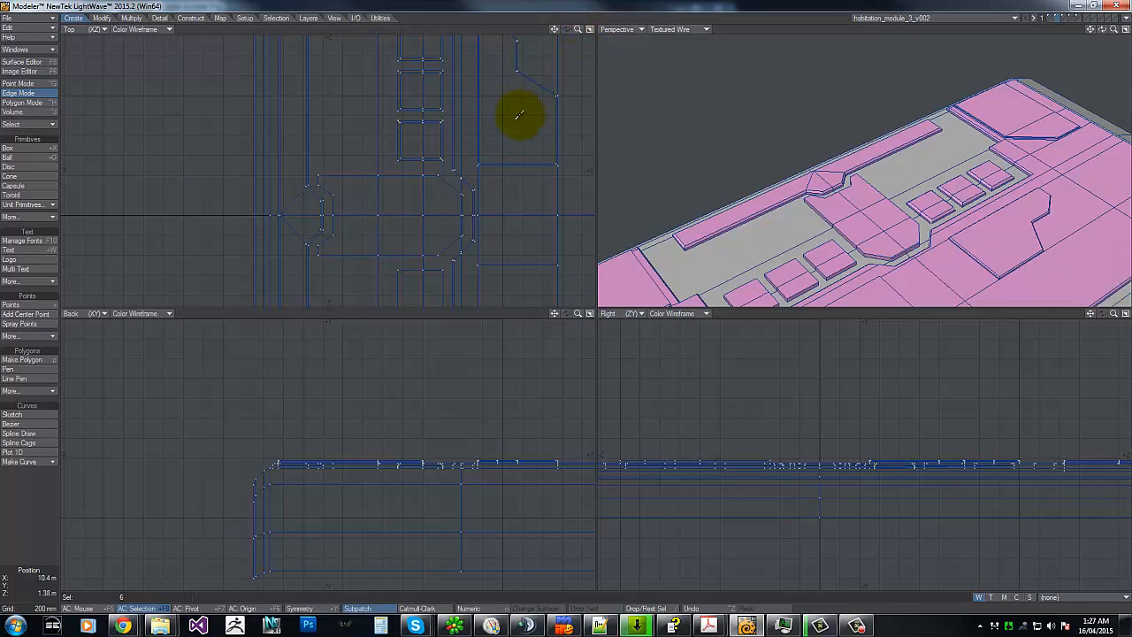
key("g")
key("g")
key("g")
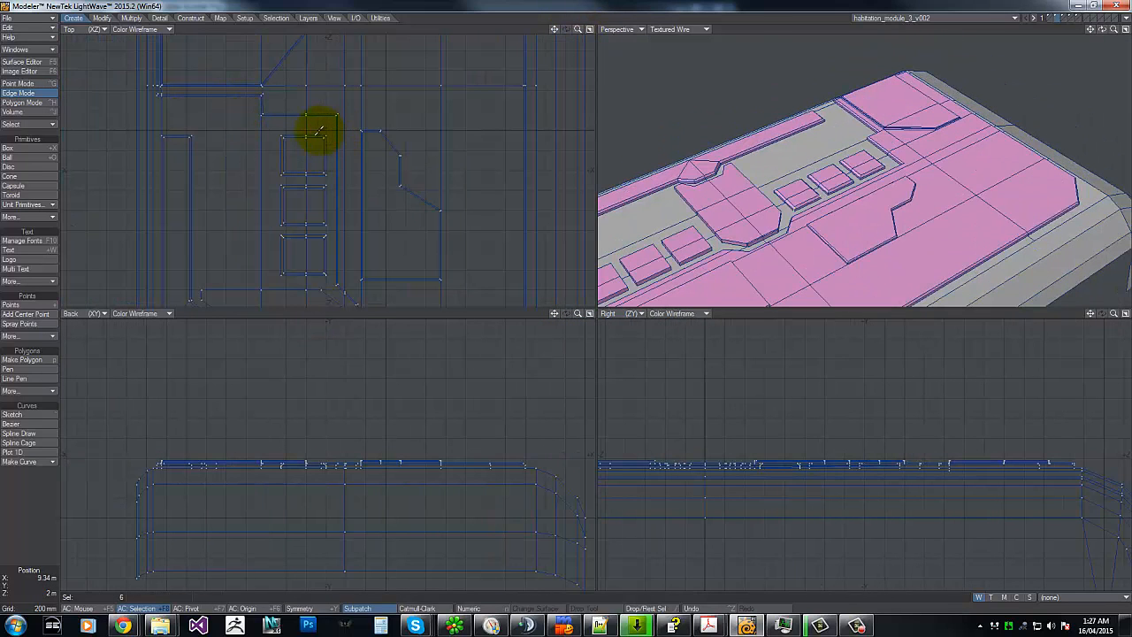
Step: Unhide the rest of the module, fit the whole model in view and check its edge and polygon statistics
mouse_move(577, 313)
left_mouse_down()
mouse_move(556, 302)
mouse_move(574, 299)
mouse_move(563, 306)
left_mouse_up()
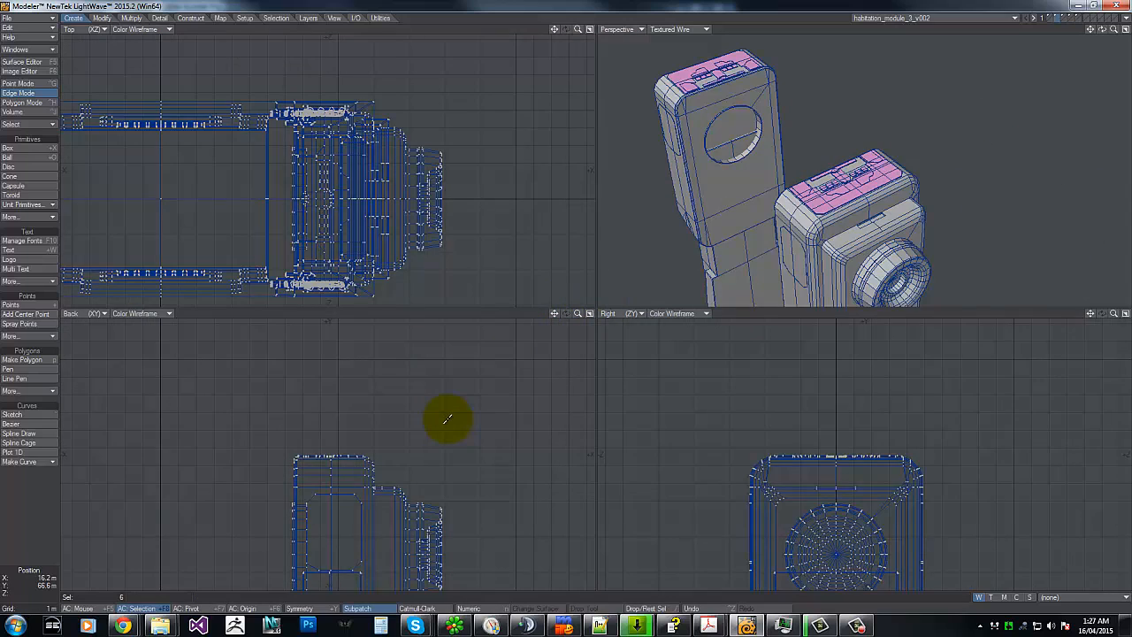
key("a")
key("w")
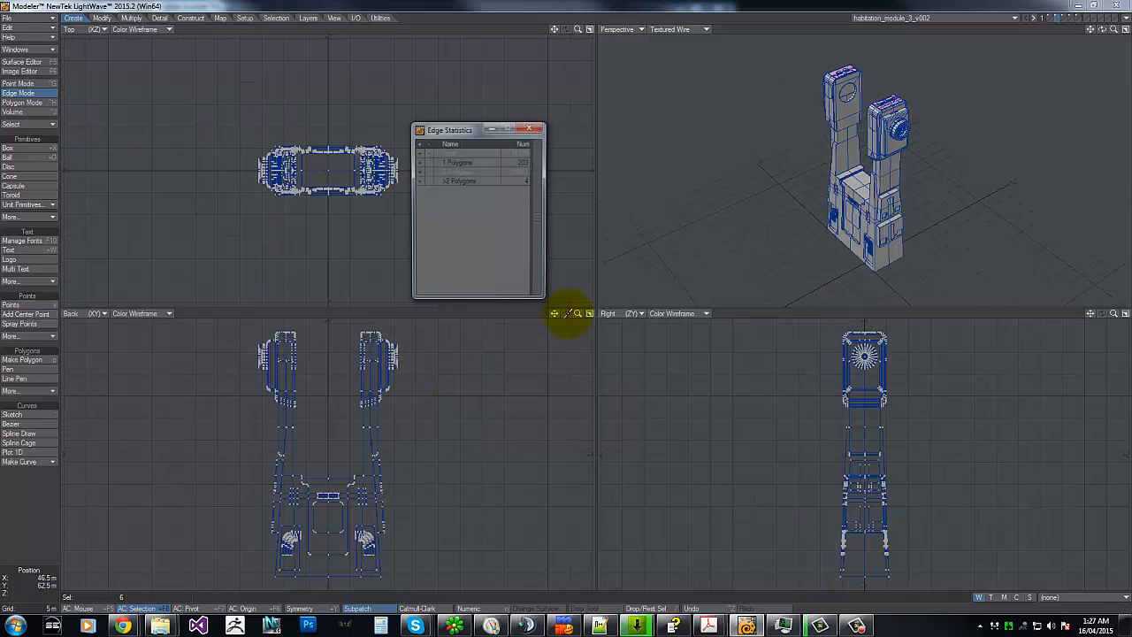
left_click(530, 130)
key("ctrl+h")
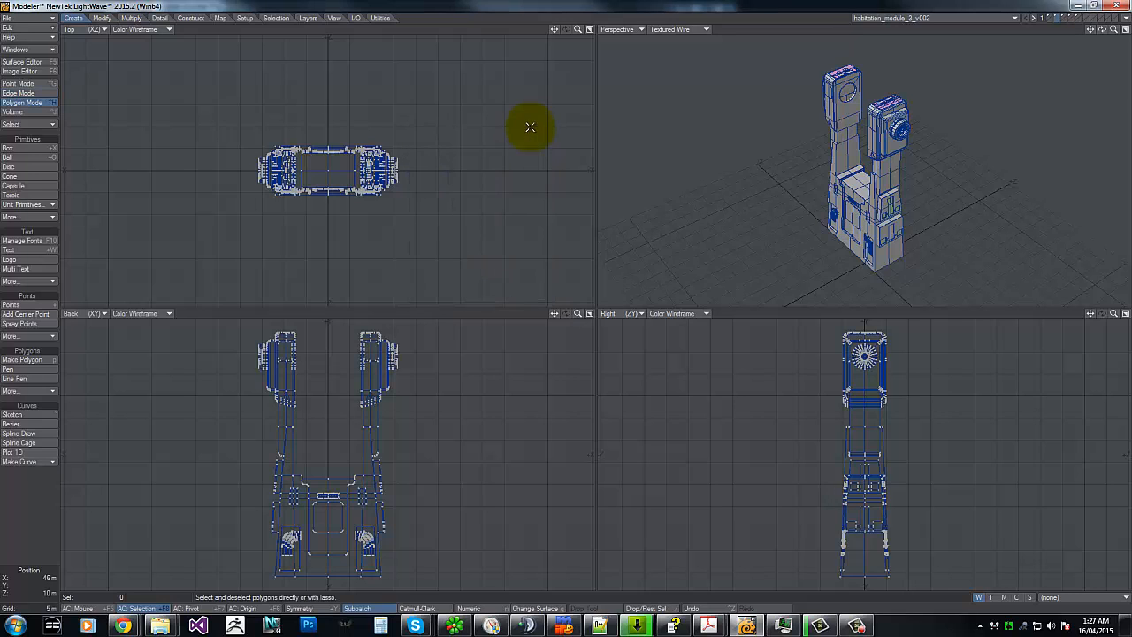
key("w")
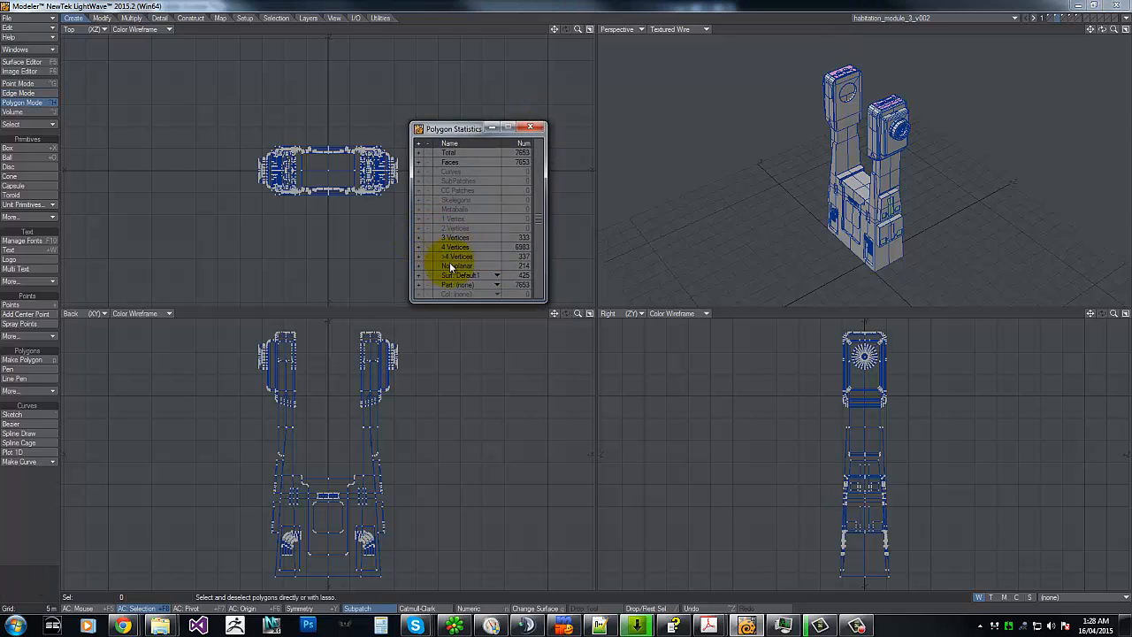
key("w")
Step: Lasso-select the polygons of the module's rounded top section, hide everything unselected and clear the selection
key("g")
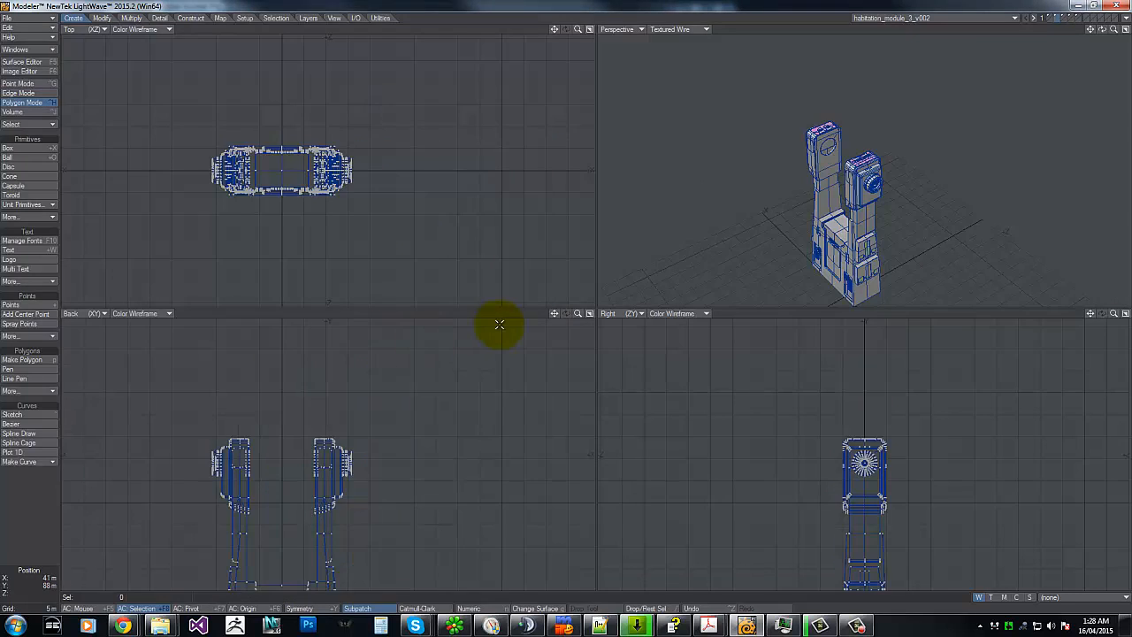
mouse_move(578, 312)
left_mouse_down()
mouse_move(546, 309)
mouse_move(575, 315)
left_mouse_up()
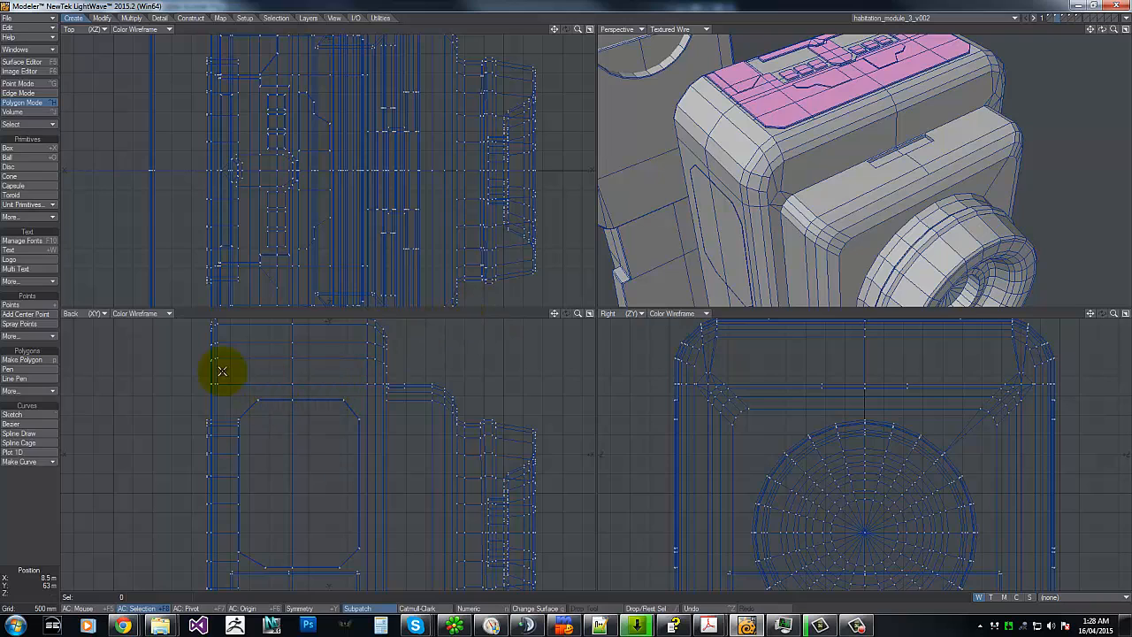
key("g")
mouse_move(320, 385)
right_mouse_down()
mouse_move(321, 463)
mouse_move(464, 478)
mouse_move(585, 415)
right_mouse_up()
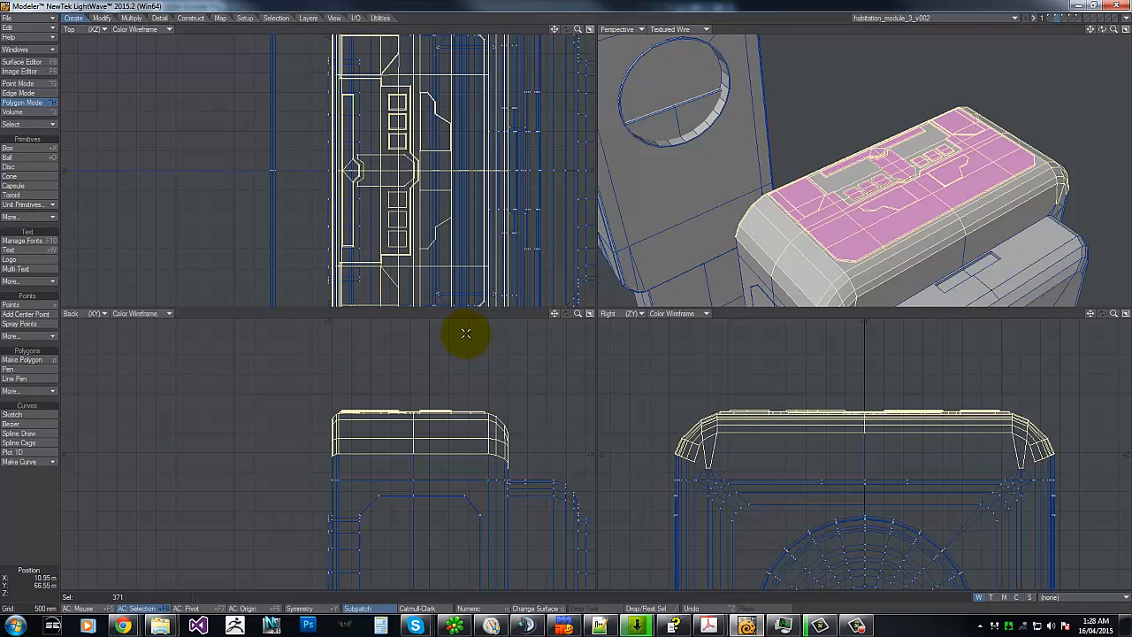
key("=")
mouse_move(298, 384)
right_mouse_down()
mouse_move(610, 369)
mouse_move(308, 294)
right_mouse_up()
Step: In edge mode, lasso-select the outline edges of the raised panel with the angled corner near the plate's end
key("g")
key("g")
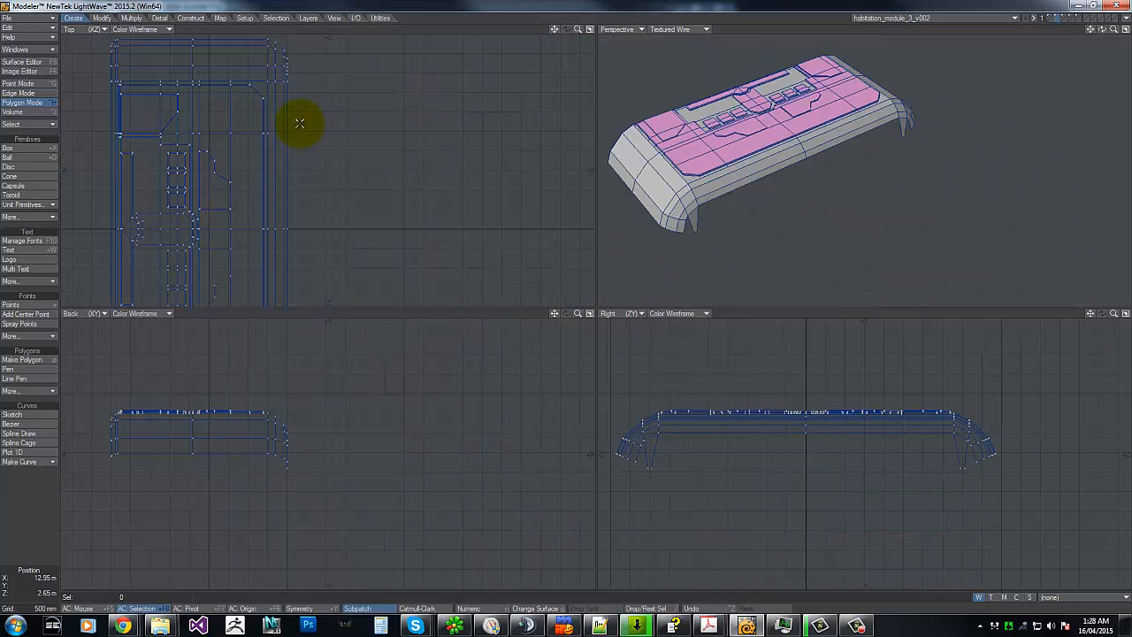
key("g")
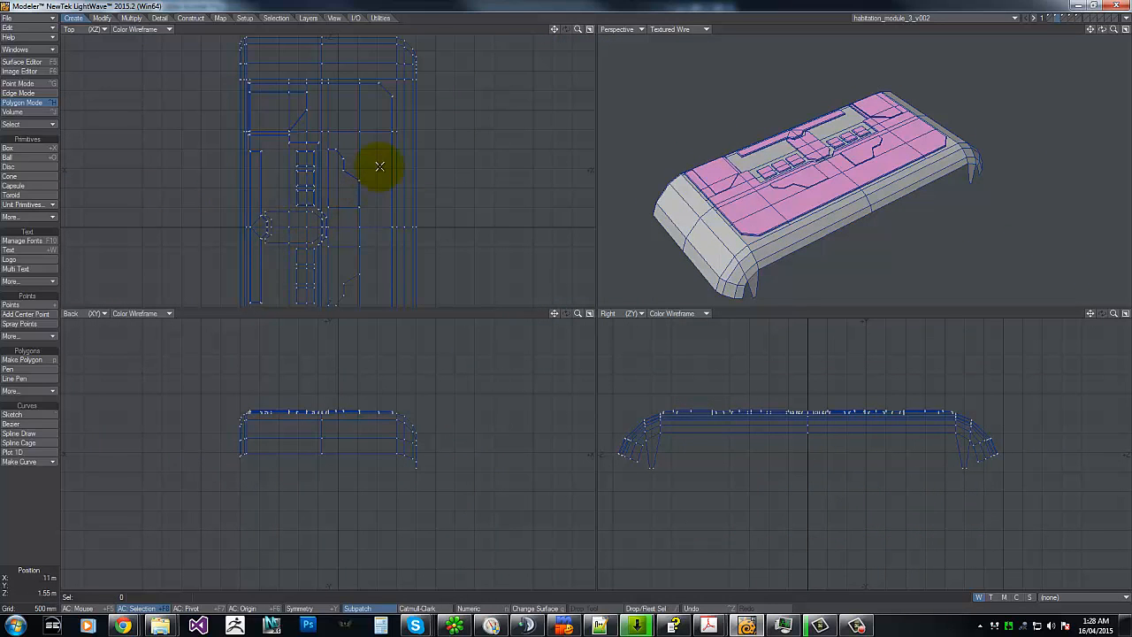
left_click(22, 93)
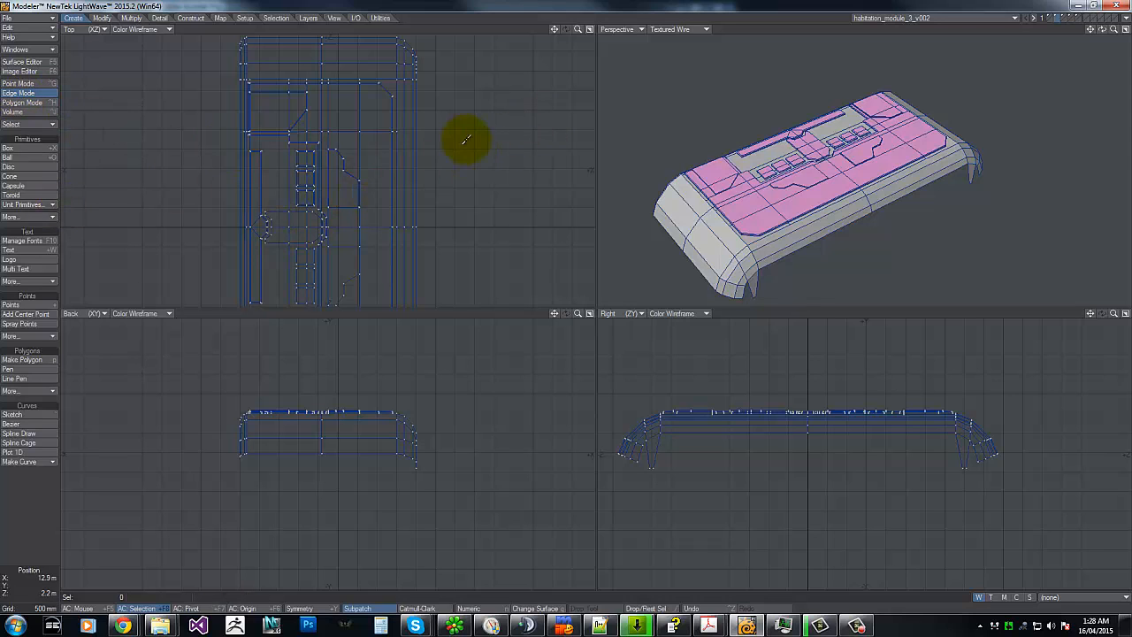
left_click_drag(1113, 29, 1124, 31)
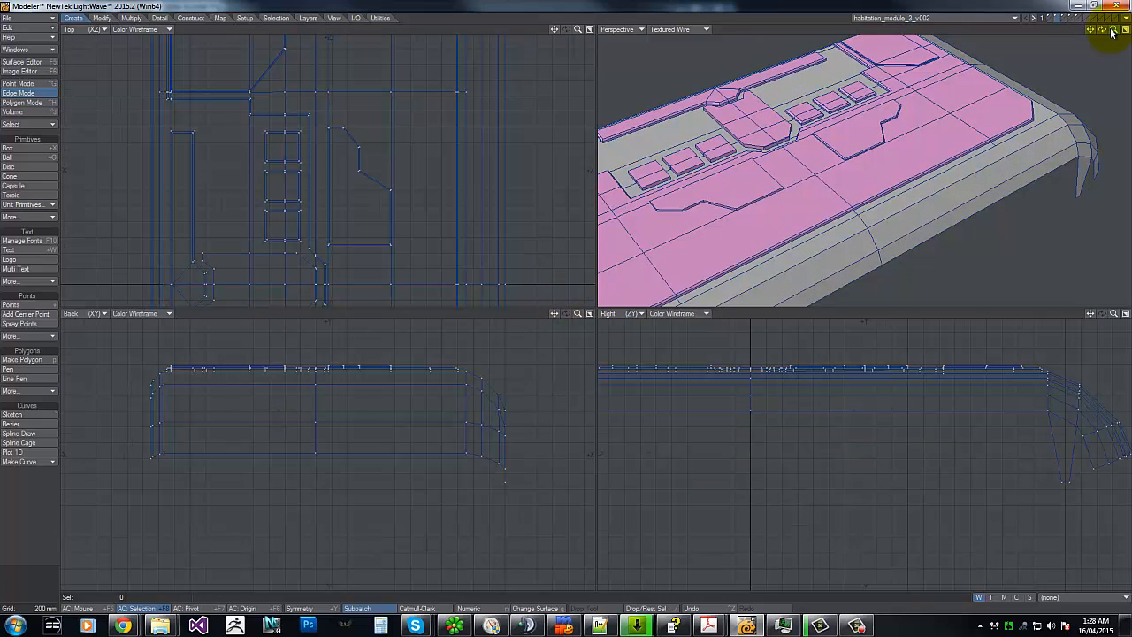
key("g")
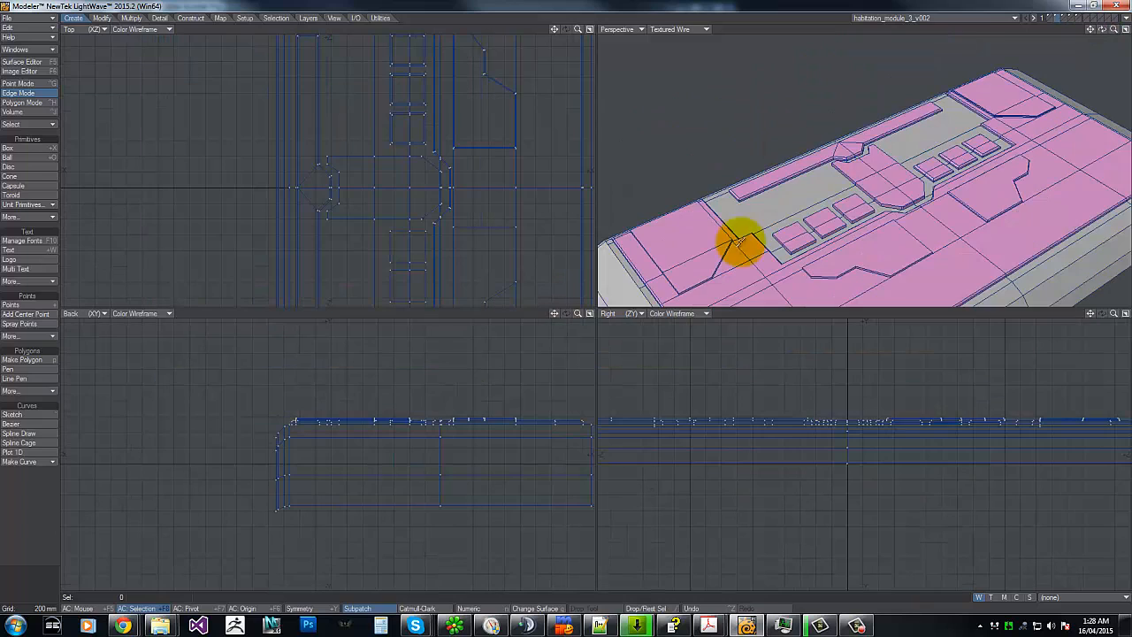
key("g")
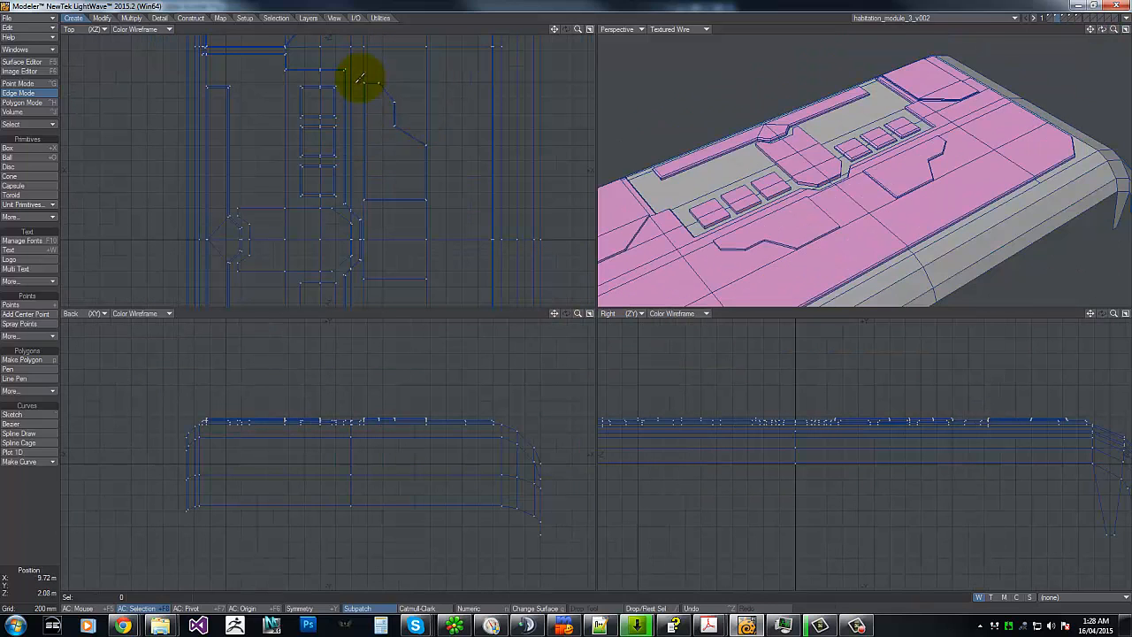
key("g")
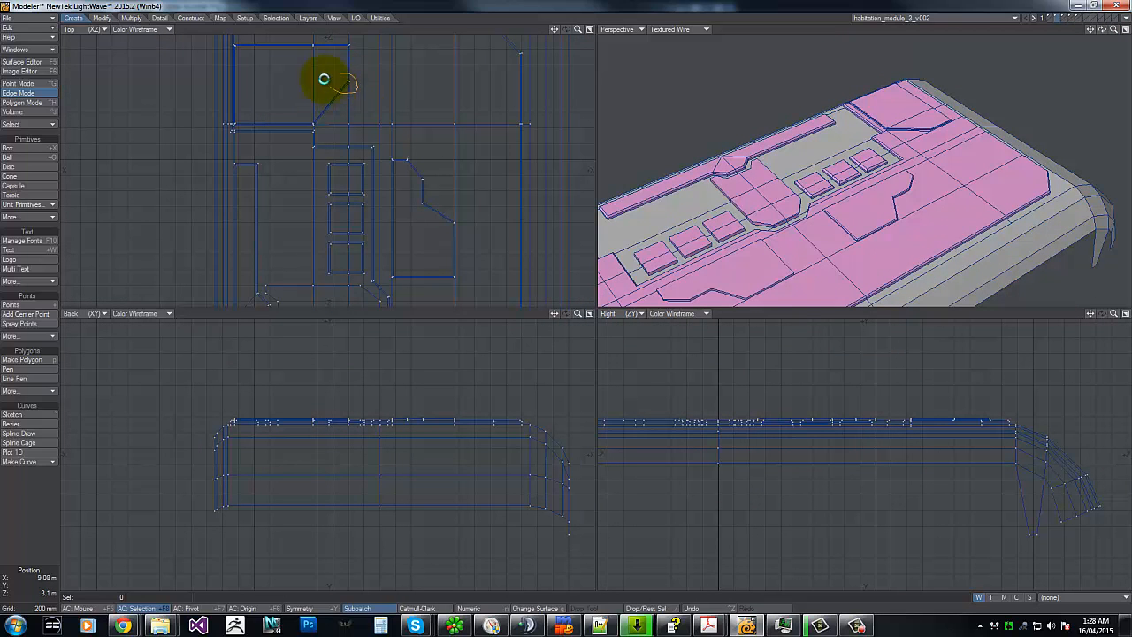
left_click_drag(324, 44, 245, 53)
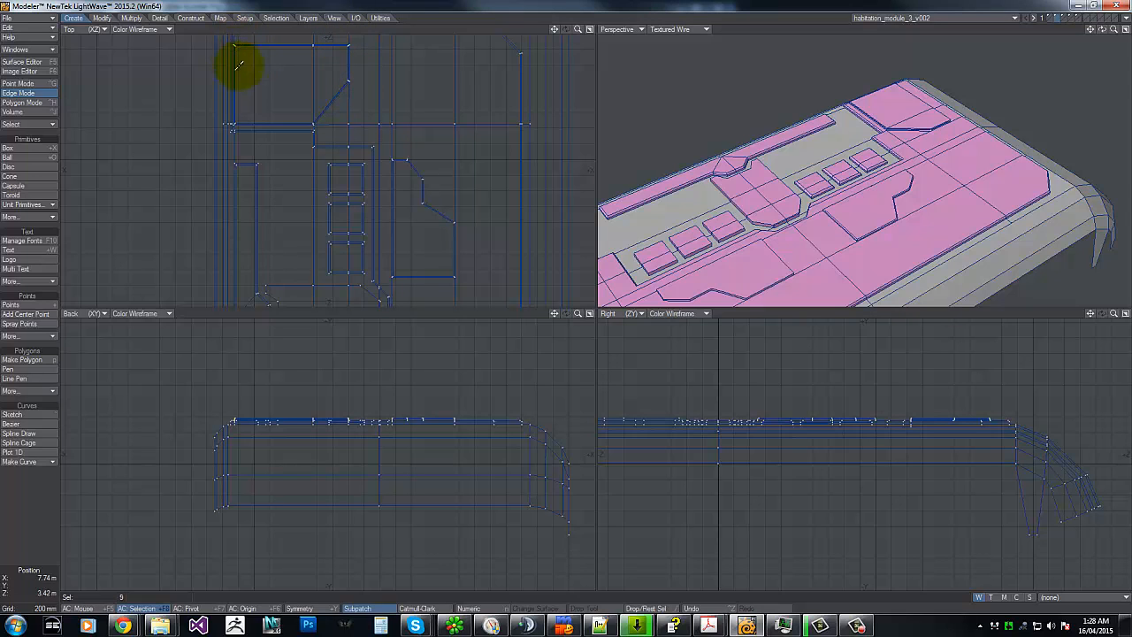
key("g")
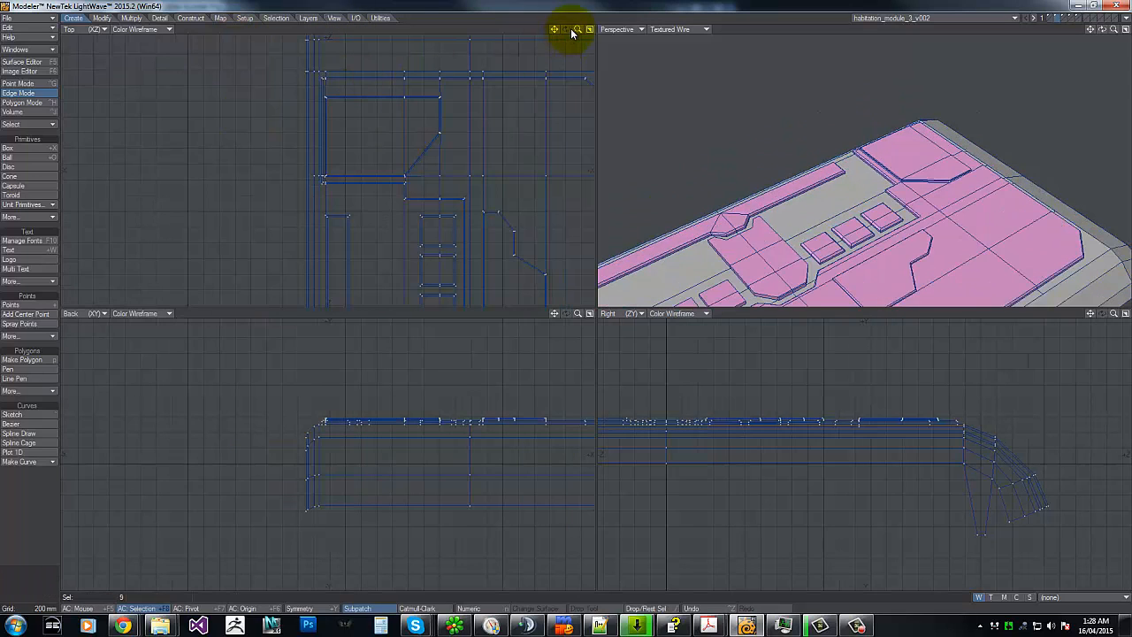
left_click_drag(578, 30, 671, 299)
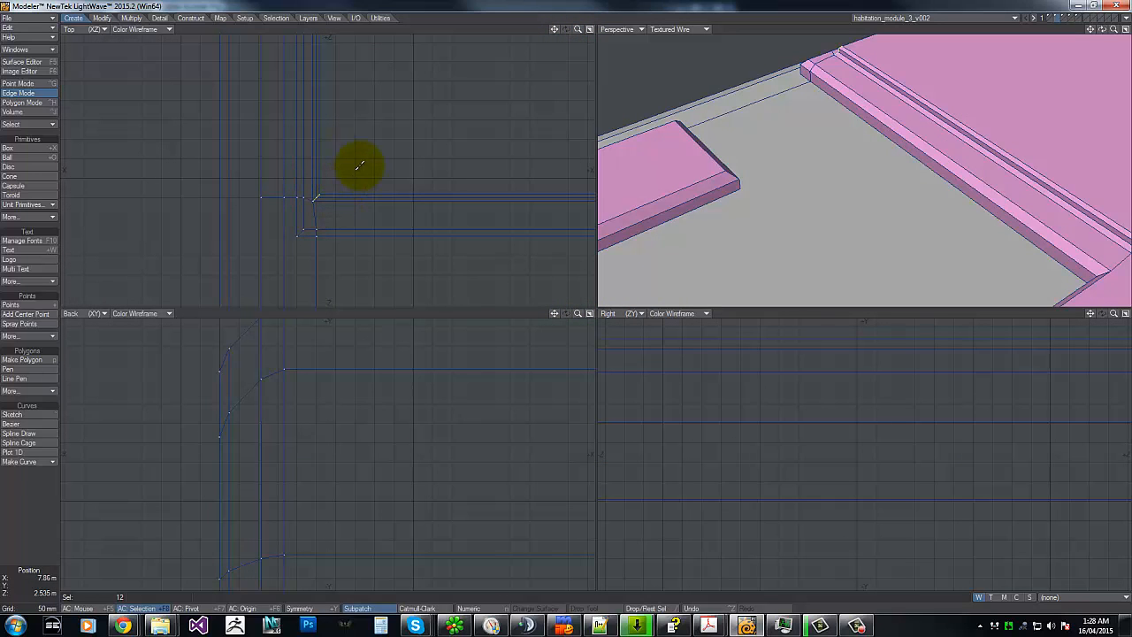
Step: Try to chamfer the selected outline edges of the raised end panel, drop the tool and return to polygon mode
key("ctrl+b")
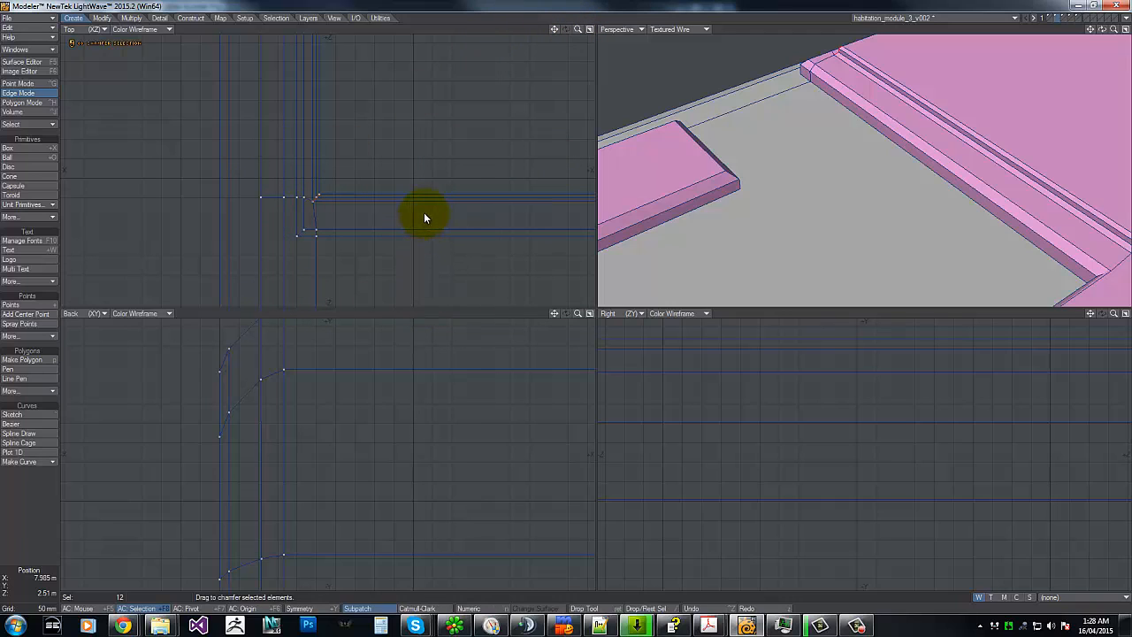
key("space")
key("space")
Step: Cut all the visible top-section geometry out of the layer and check the emptied views
key("x")
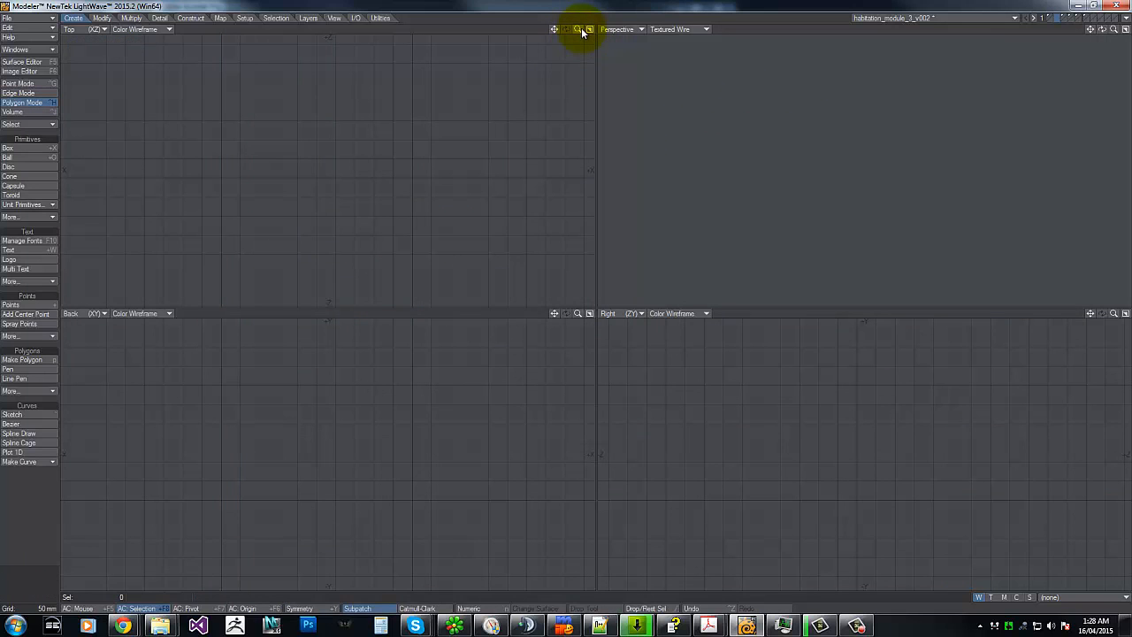
left_click_drag(580, 29, 558, 302)
left_click_drag(580, 30, 935, 8)
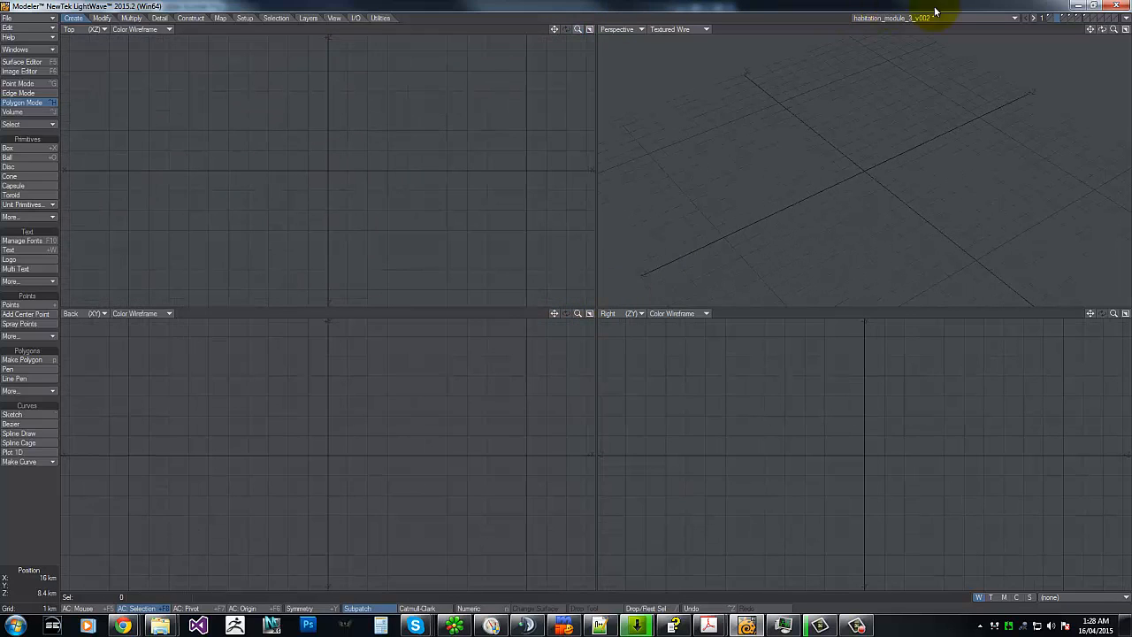
Step: Close Modeler and discard the unsaved changes to habitation_module_3_v002
key("a")
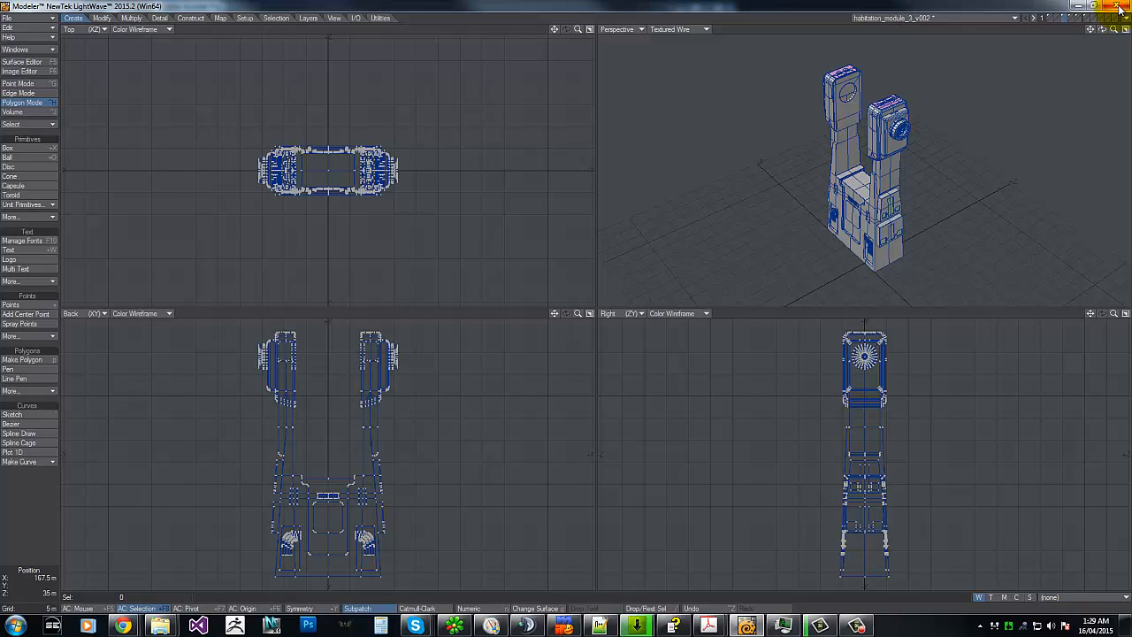
left_click(1093, 6)
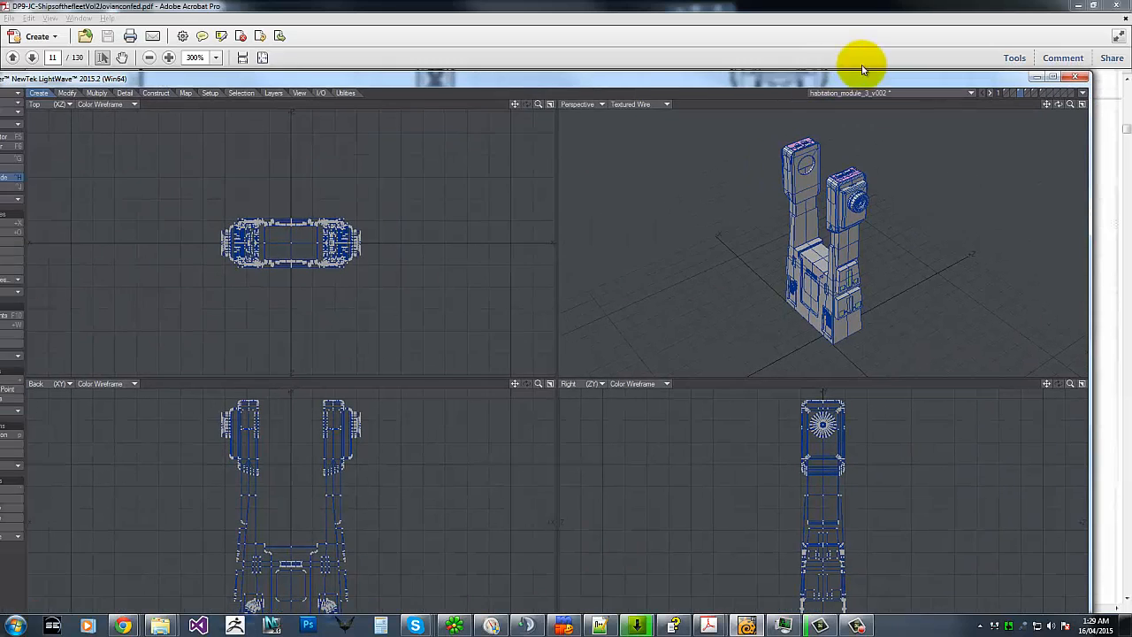
left_click(1106, 59)
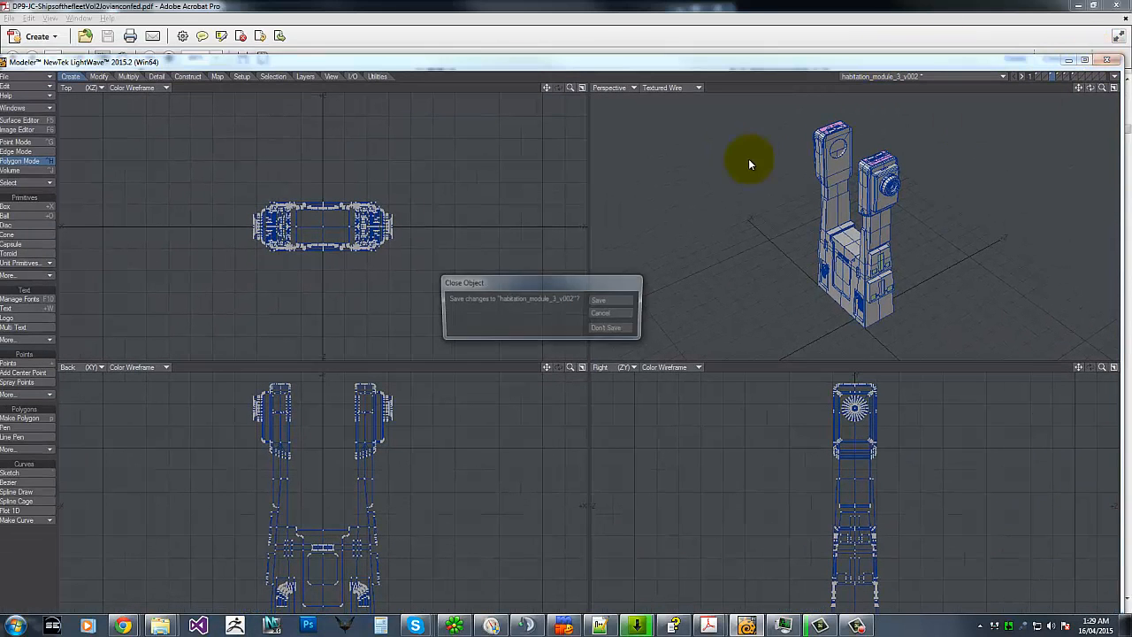
left_click(612, 329)
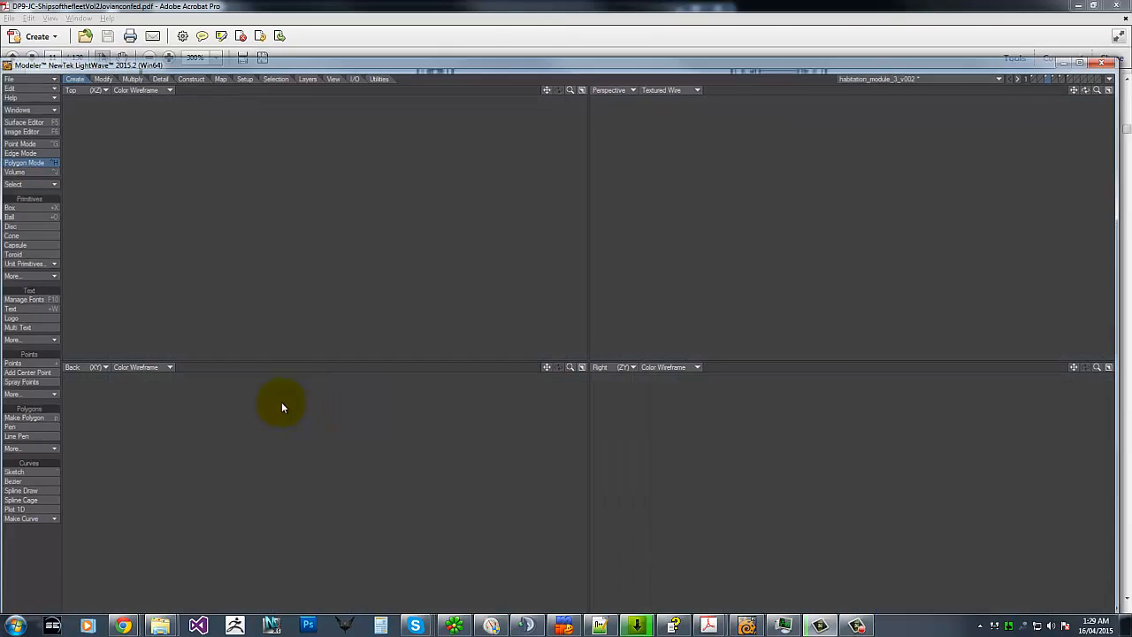
Step: Relaunch Modeler 2015.2 (64-bit) and load habitation_module_3_v002.lwo from the jovian folder
left_click(15, 625)
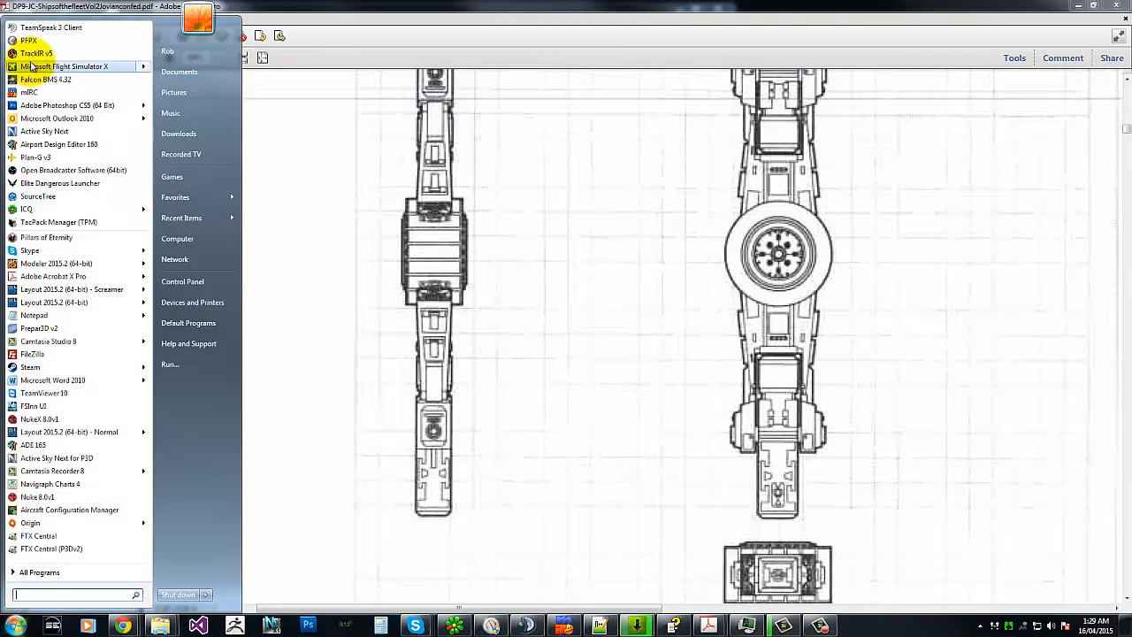
left_click(57, 263)
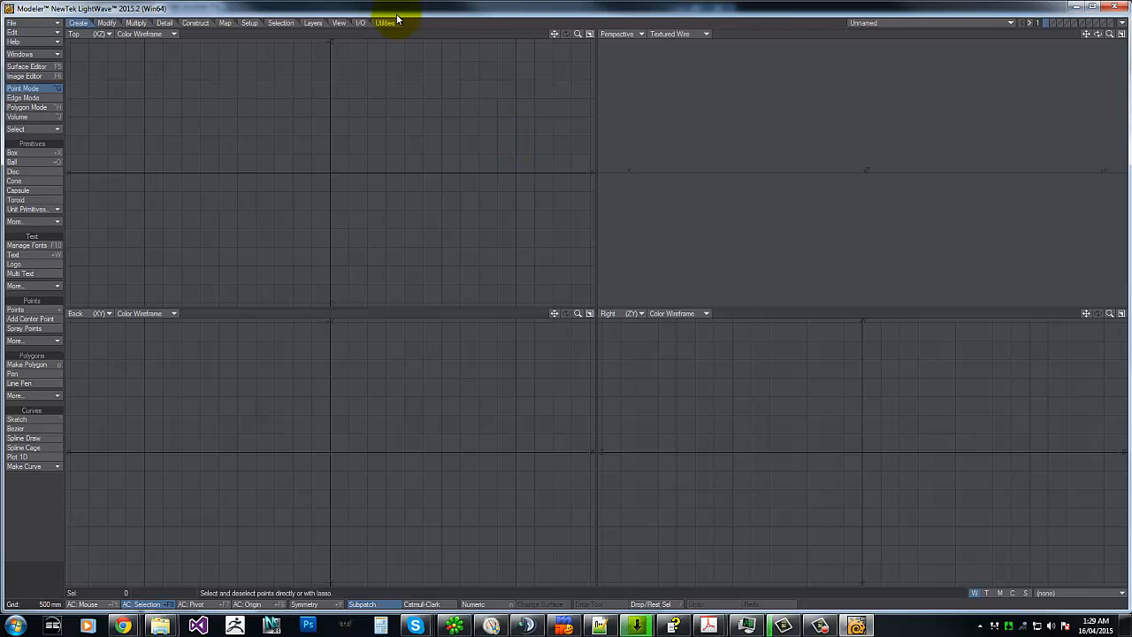
left_click(13, 19)
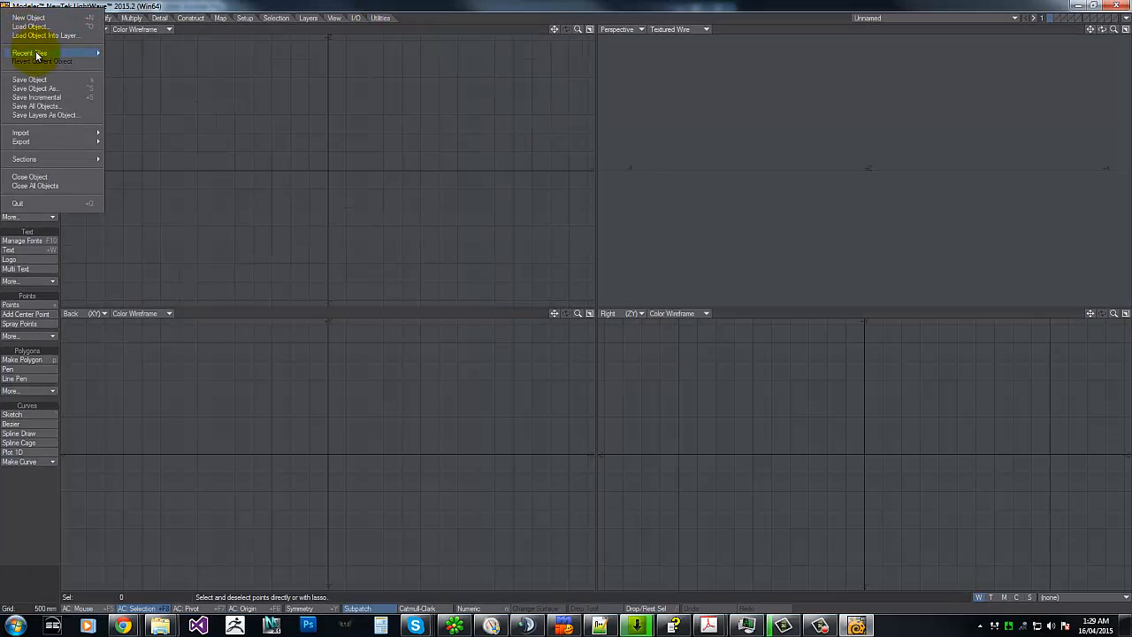
mouse_move(39, 53)
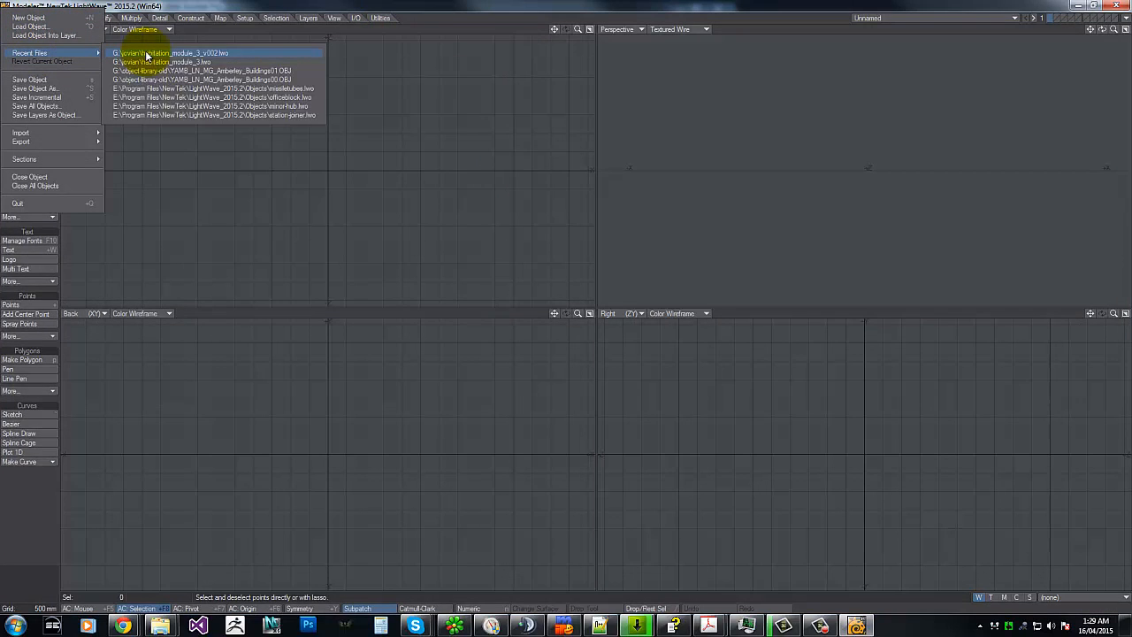
left_click(43, 27)
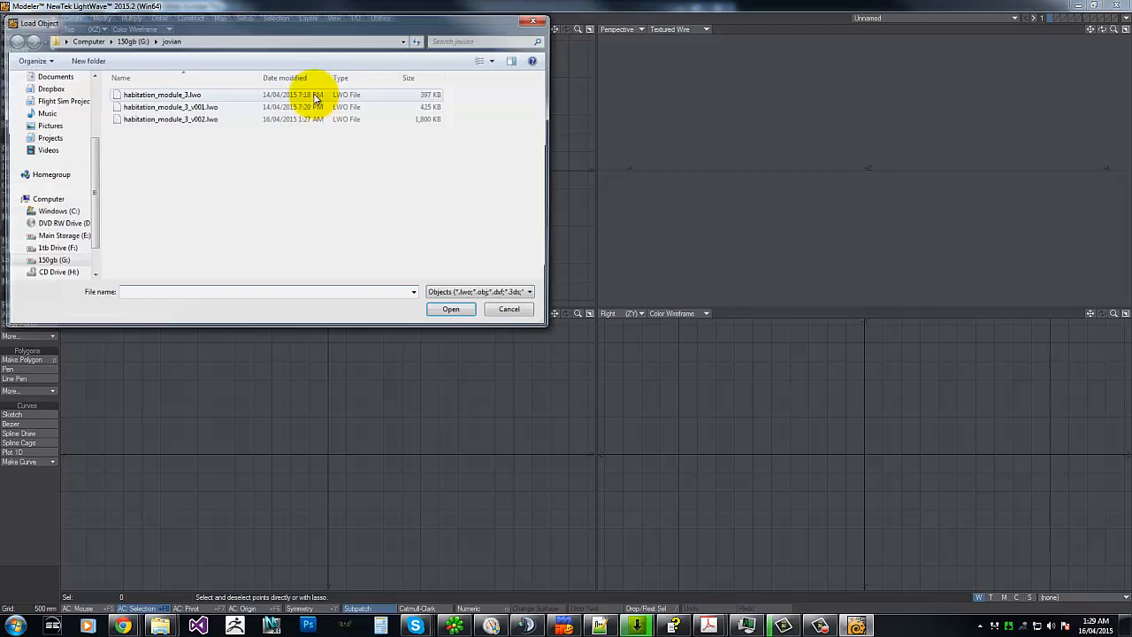
double_click(261, 119)
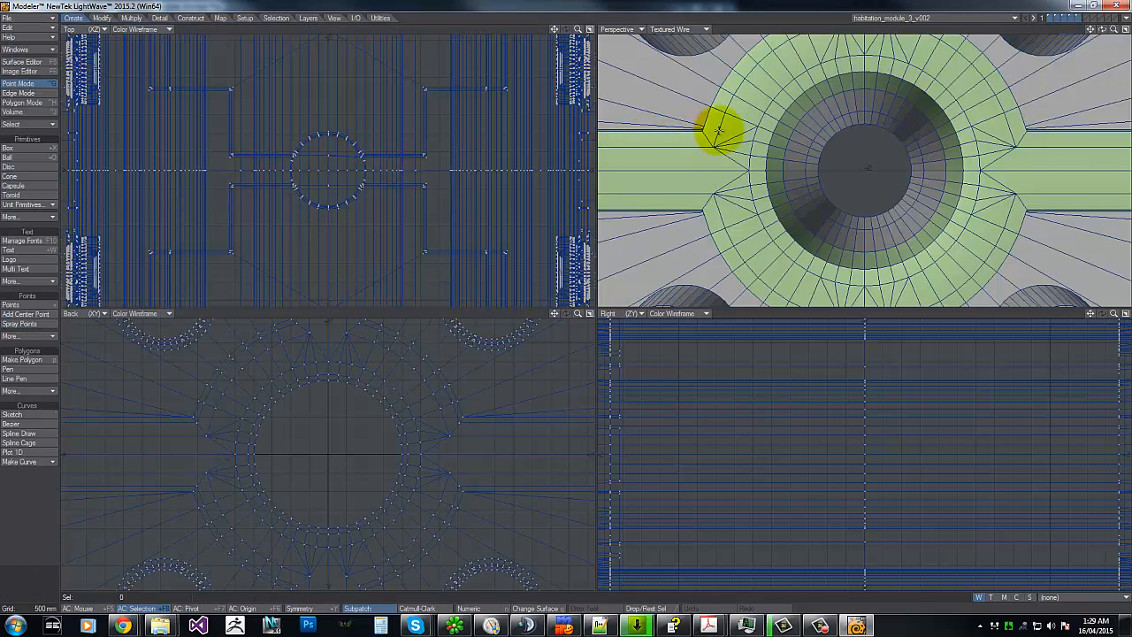
Step: Switch to the layer with the twin-armed module, lasso-select the polygons at the tops of both arms and hide everything unselected
key("a")
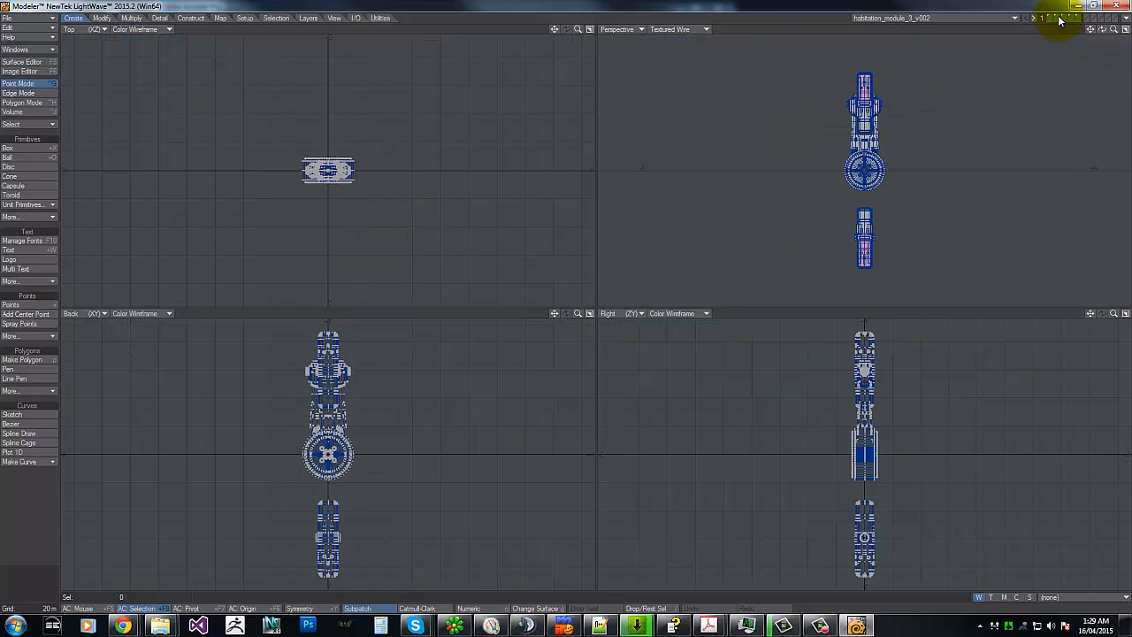
left_click(1058, 17)
key("a")
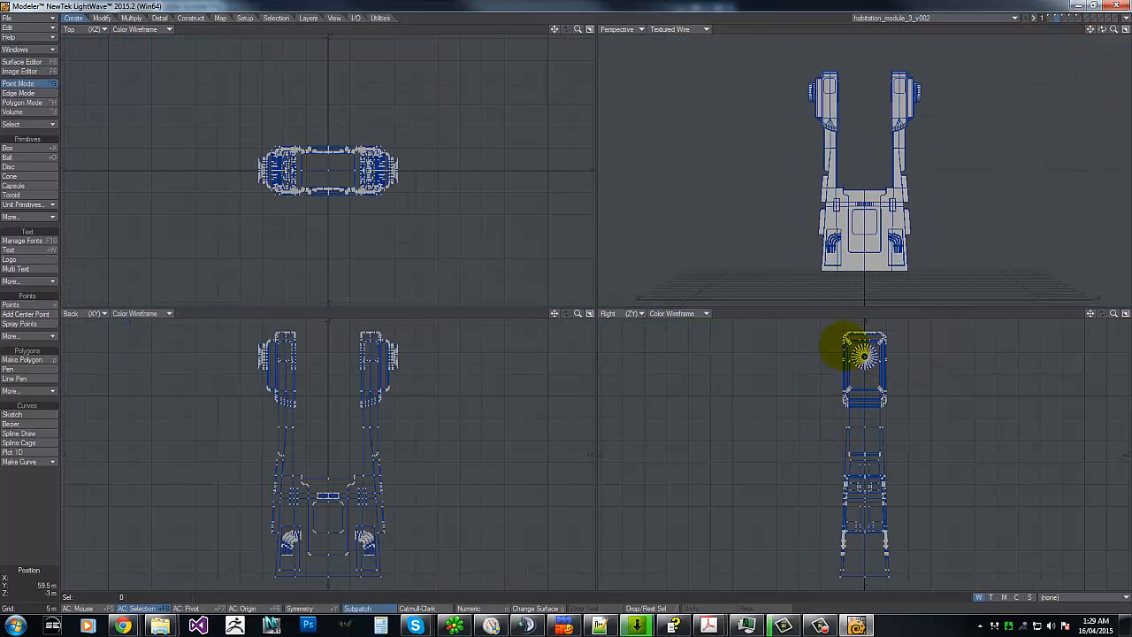
key("g")
mouse_move(846, 432)
right_mouse_down()
mouse_move(813, 523)
mouse_move(953, 433)
mouse_move(813, 429)
mouse_move(834, 460)
mouse_move(884, 463)
mouse_move(757, 399)
mouse_move(825, 404)
mouse_move(980, 528)
mouse_move(833, 370)
right_mouse_up()
key("ctrl+h")
key("=")
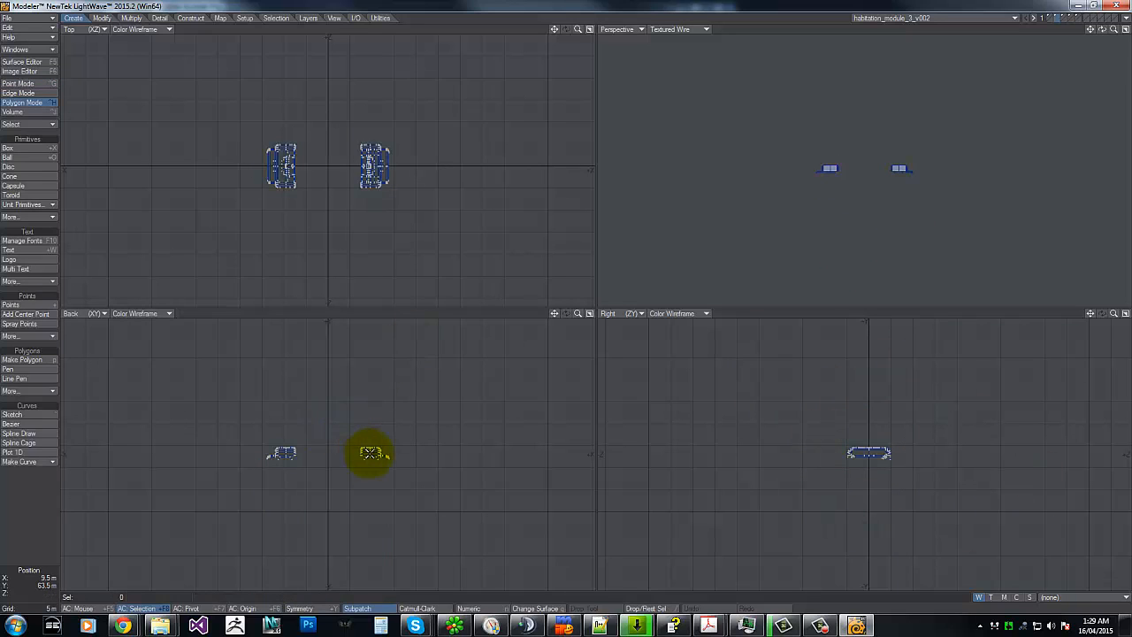
Step: Lasso-select the polygons of the negative-X top section and delete them
key("g")
right_click_drag(277, 387, 260, 368)
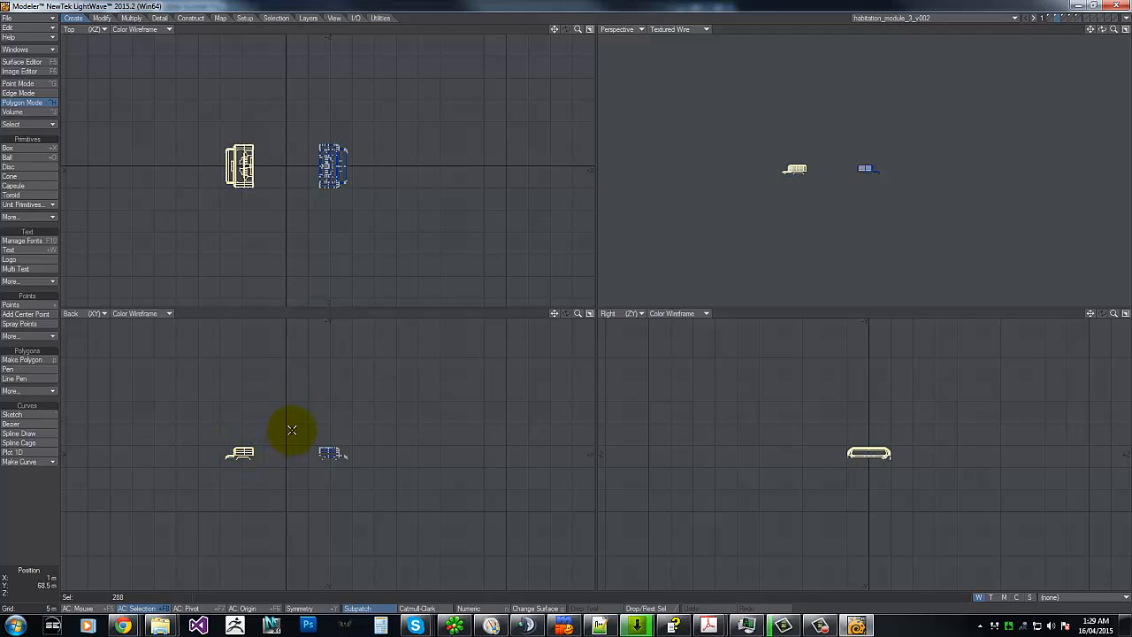
key("Delete")
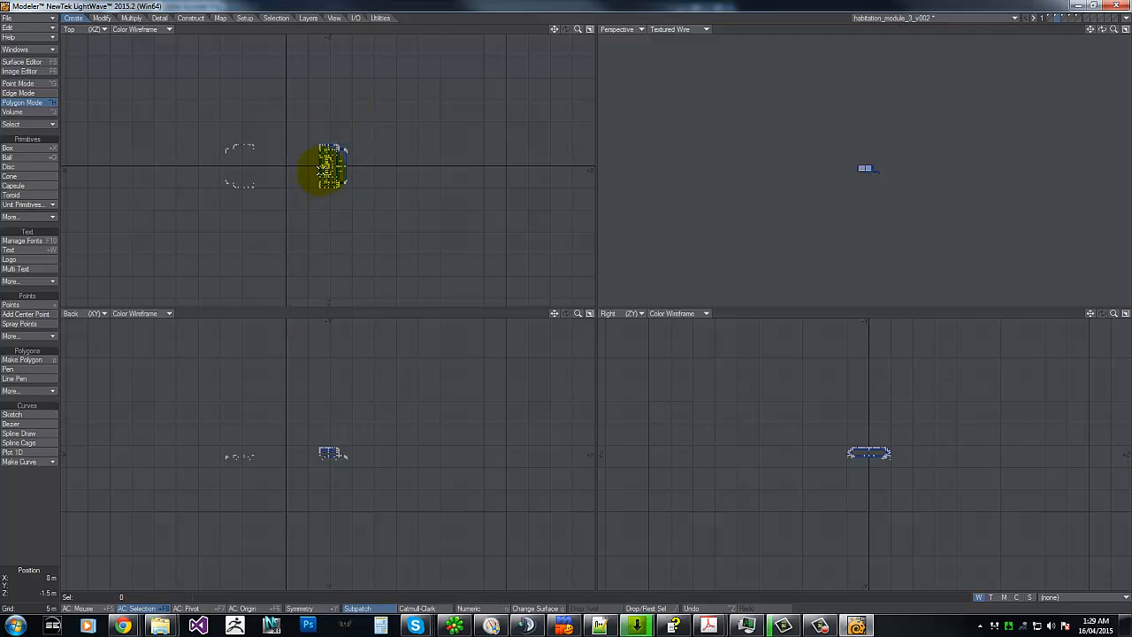
Step: Mirror the remaining top section across X = 0 and merge the coincident points
key("g")
left_click_drag(580, 33, 510, 50)
key("shift+v")
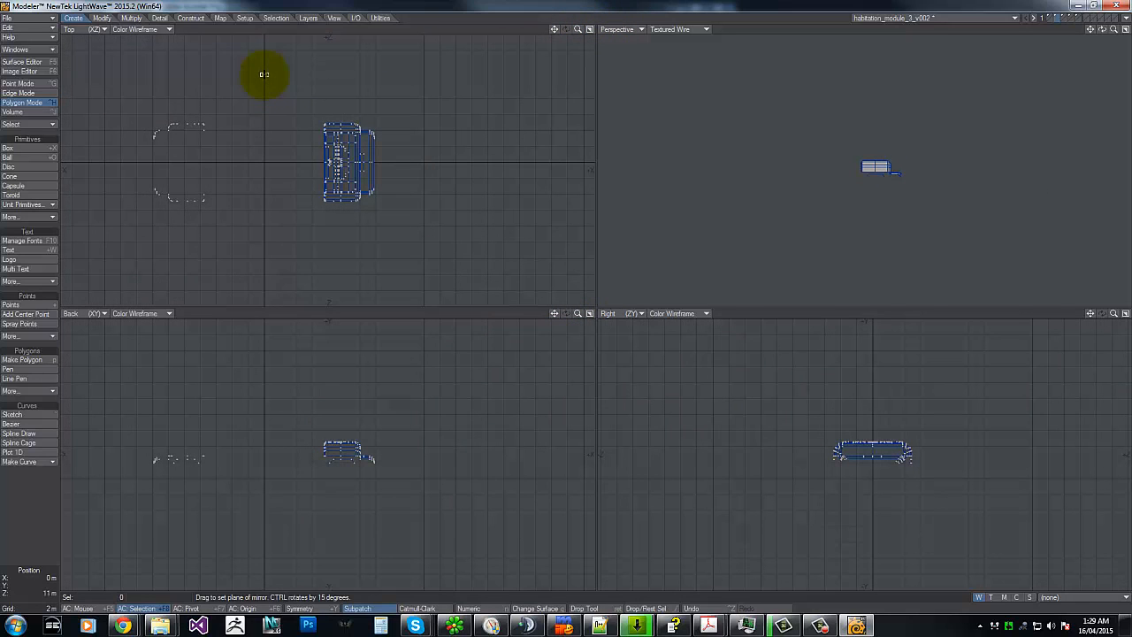
left_click_drag(263, 74, 263, 323)
key("space")
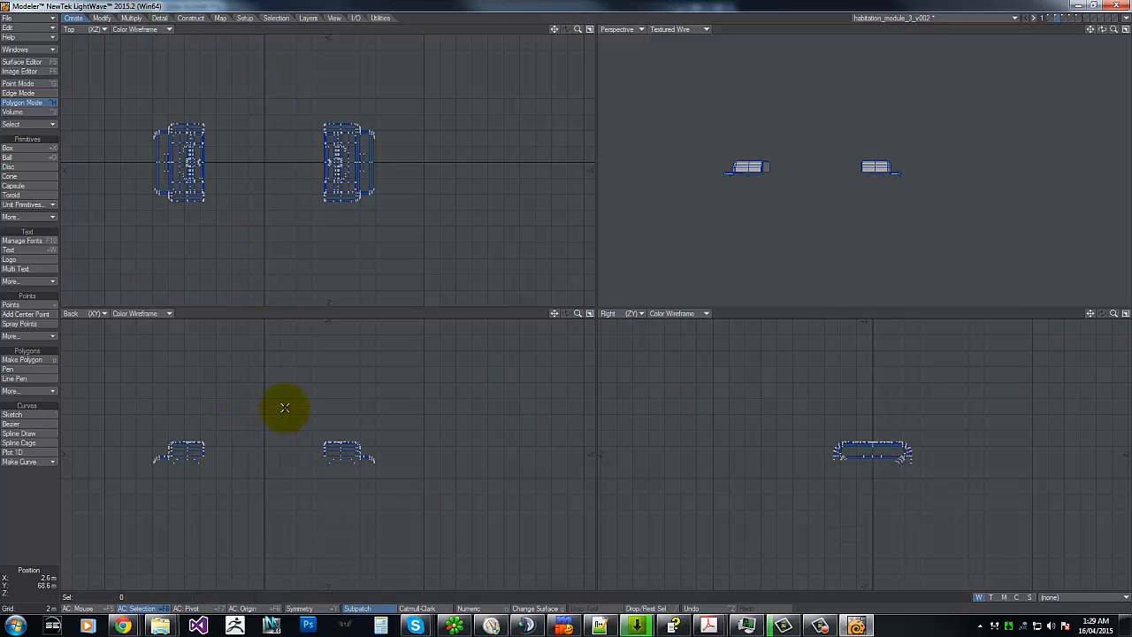
key("m")
key("Return")
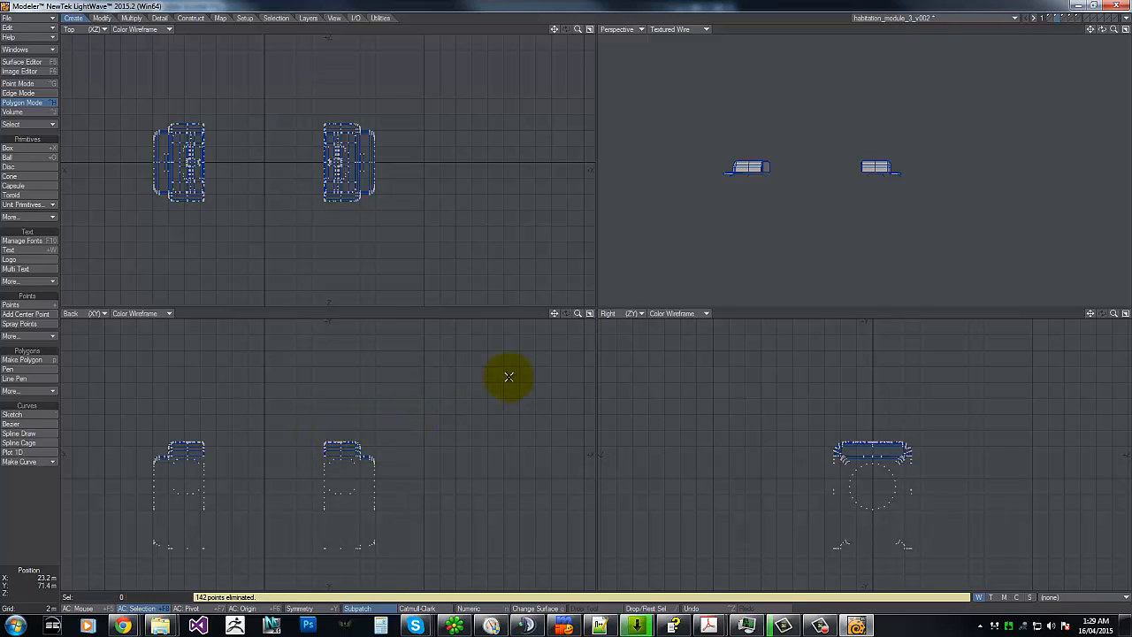
Step: Unhide all geometry, reselect the capped top sections of both arms, hide everything else and turn on Symmetry
key("backslash")
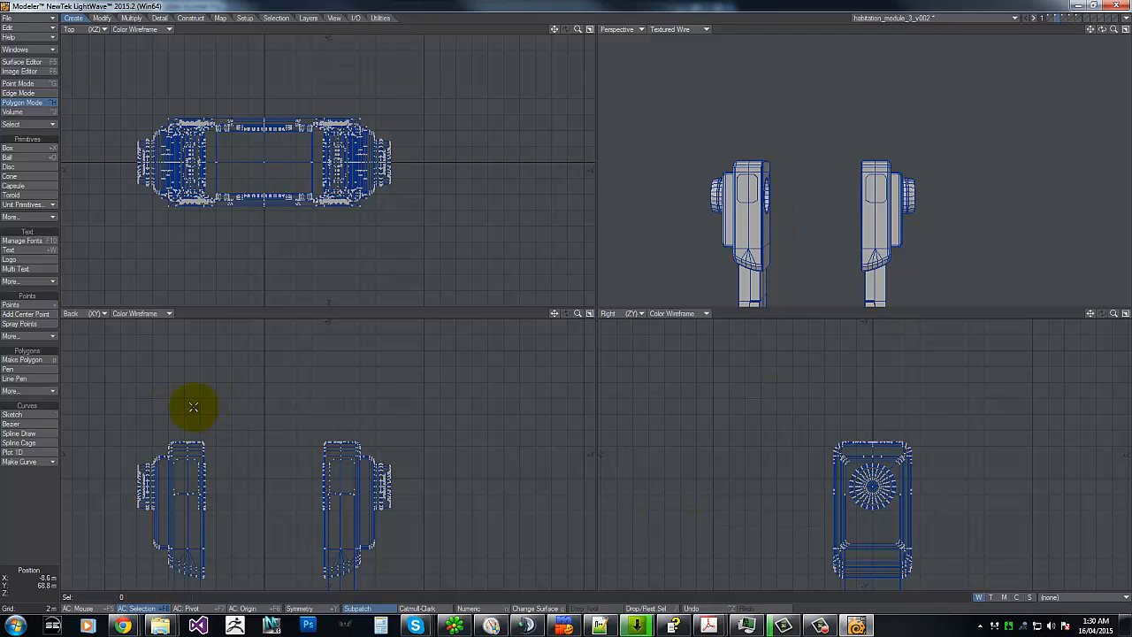
mouse_move(192, 404)
right_mouse_down()
mouse_move(159, 444)
mouse_move(379, 459)
mouse_move(280, 396)
right_mouse_up()
mouse_move(134, 346)
right_mouse_down()
mouse_move(495, 518)
mouse_move(182, 400)
right_mouse_up()
mouse_move(157, 448)
right_mouse_down()
mouse_move(253, 452)
mouse_move(437, 424)
mouse_move(442, 372)
right_mouse_up()
key("shift+a")
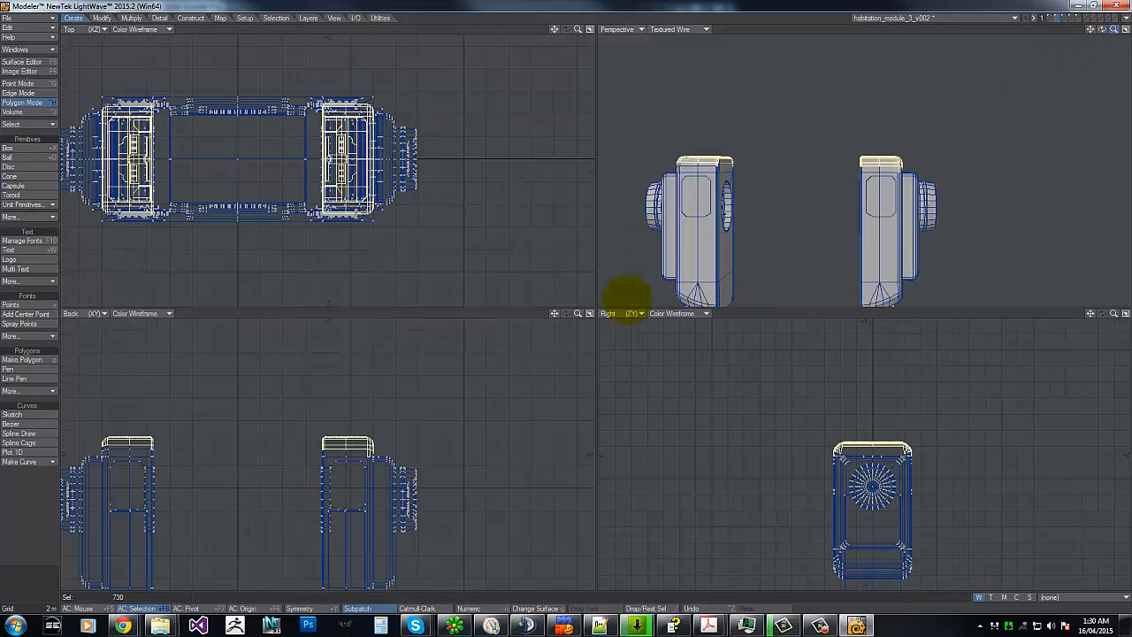
left_click_drag(1103, 33, 564, 294)
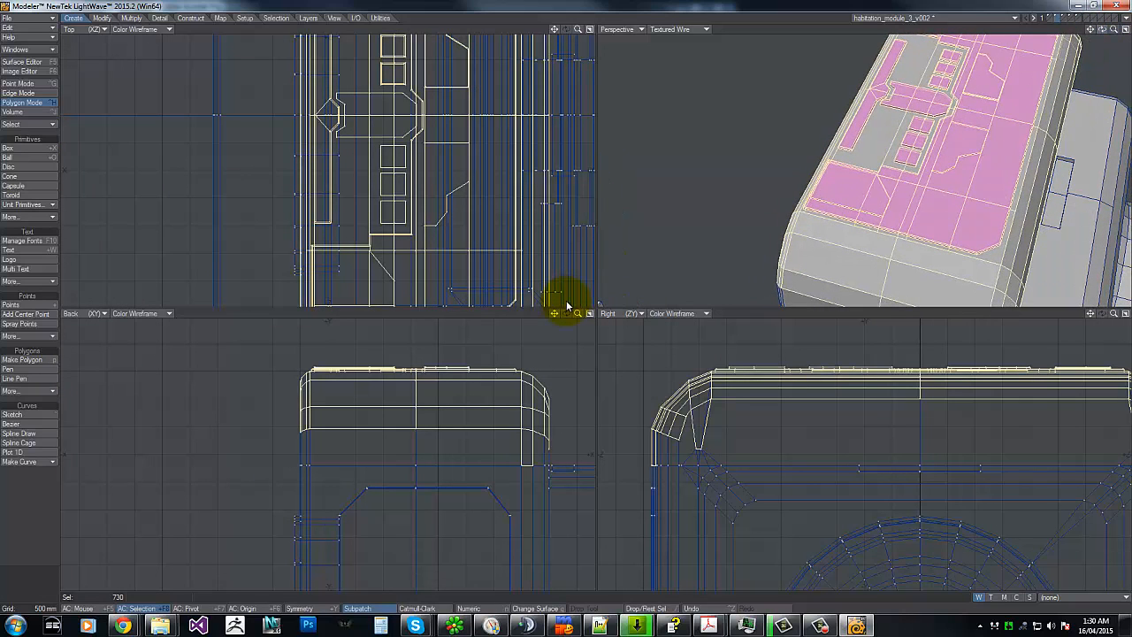
key("equal")
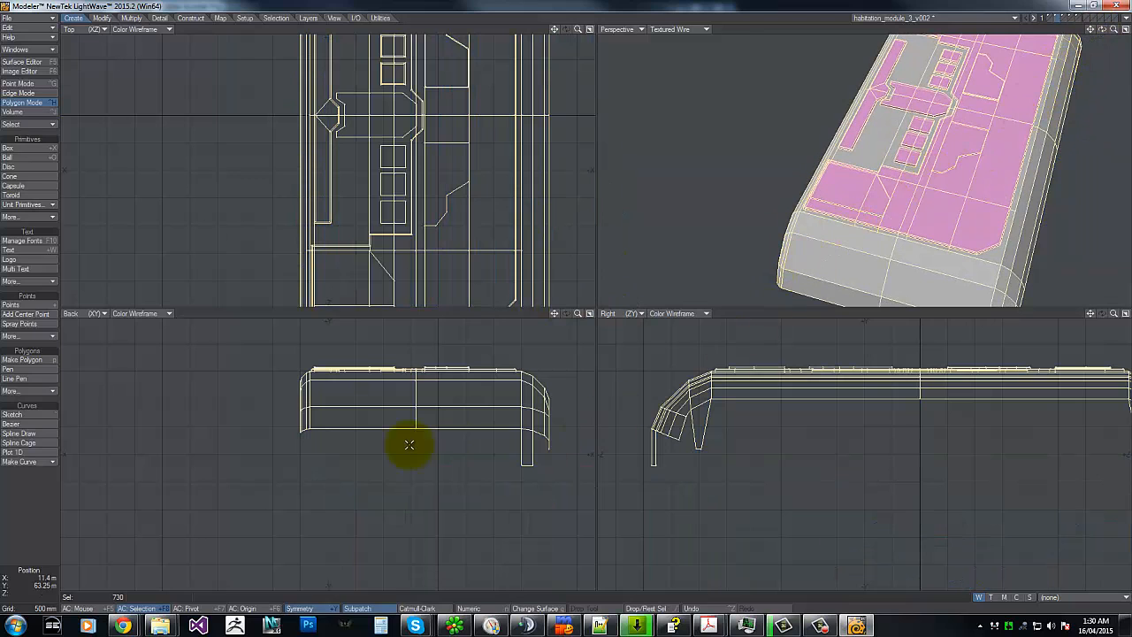
Step: Clear the selection and check symmetric picking on a rectangular polygon of the positive-X section's pink top plate
mouse_move(201, 394)
right_mouse_down()
mouse_move(256, 273)
mouse_move(243, 292)
right_mouse_up()
key("g")
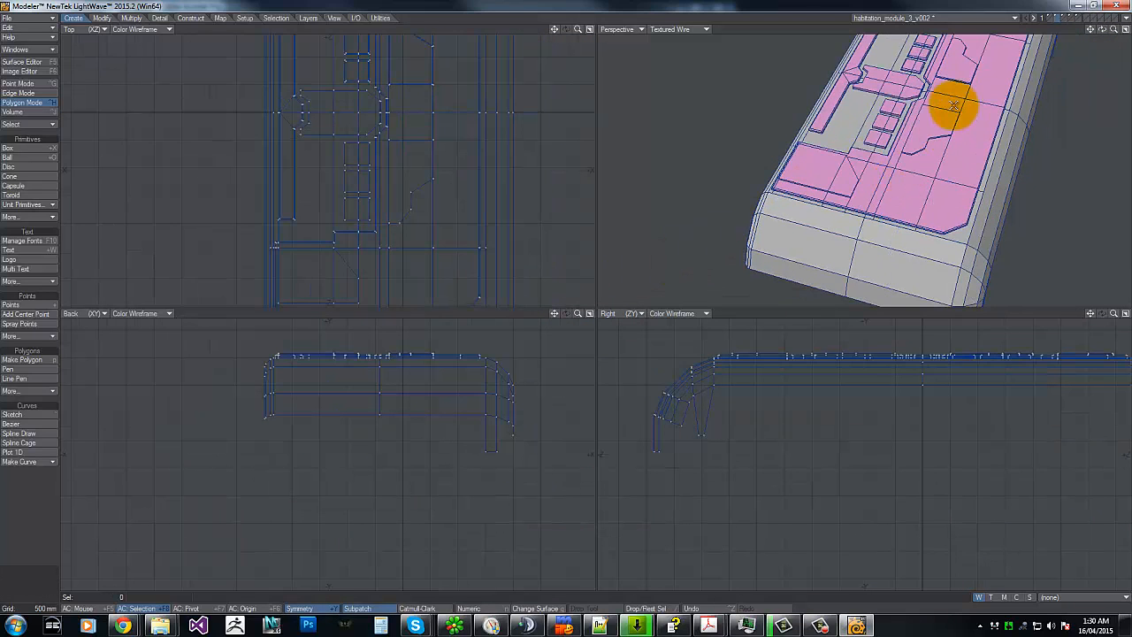
key("a")
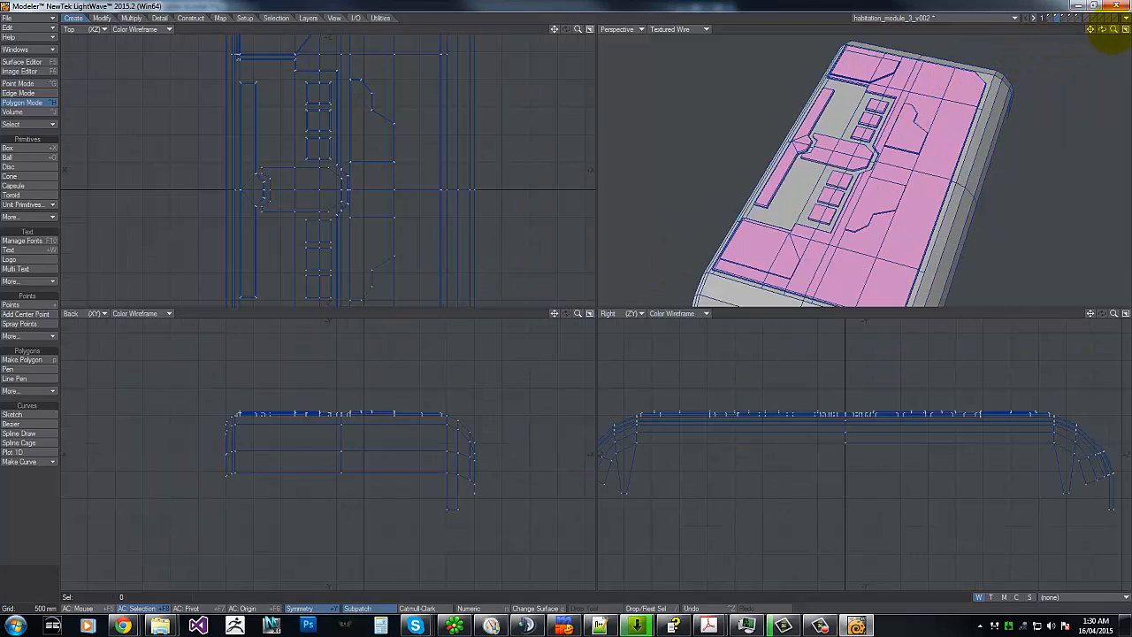
left_click_drag(1113, 30, 568, 300)
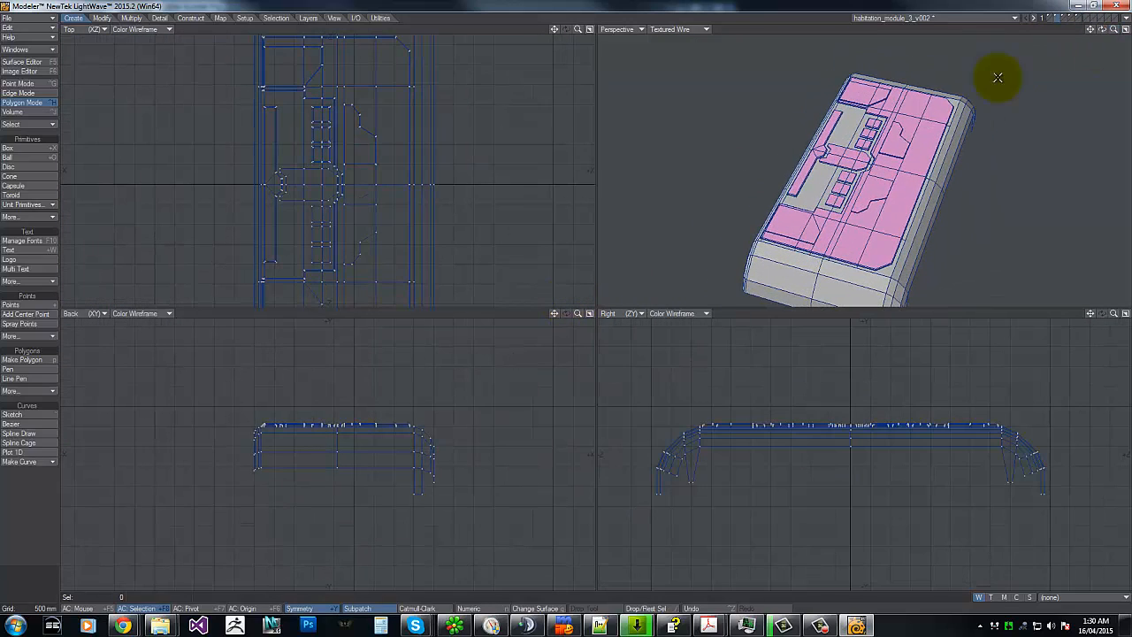
left_click(923, 153)
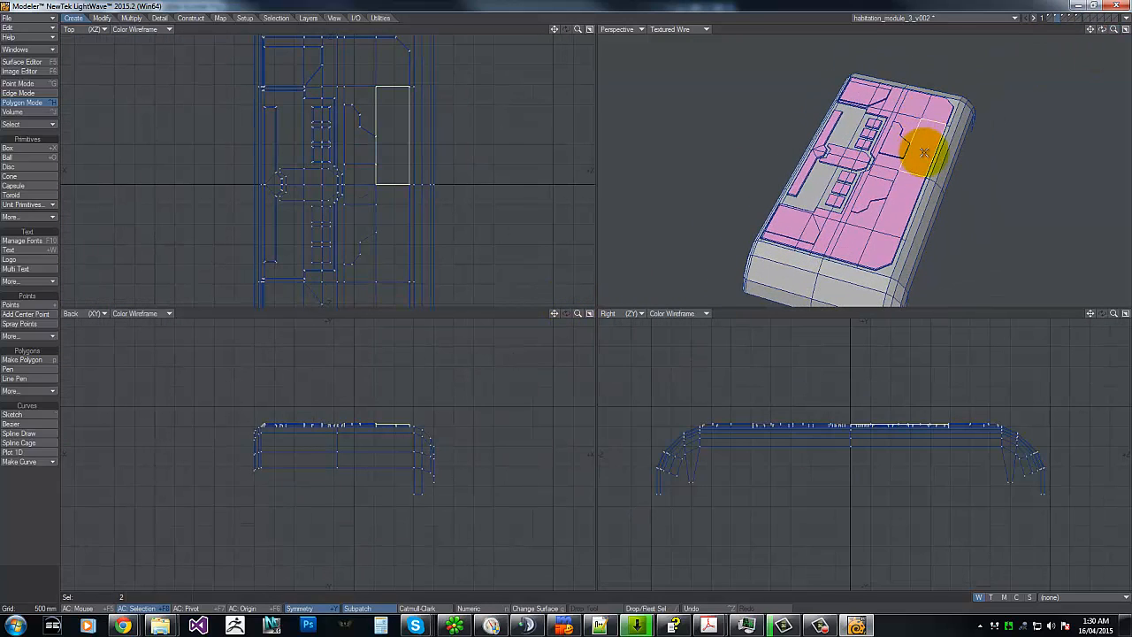
Step: Lasso-select the negative-Z half of the top sections and delete it
left_click(855, 405)
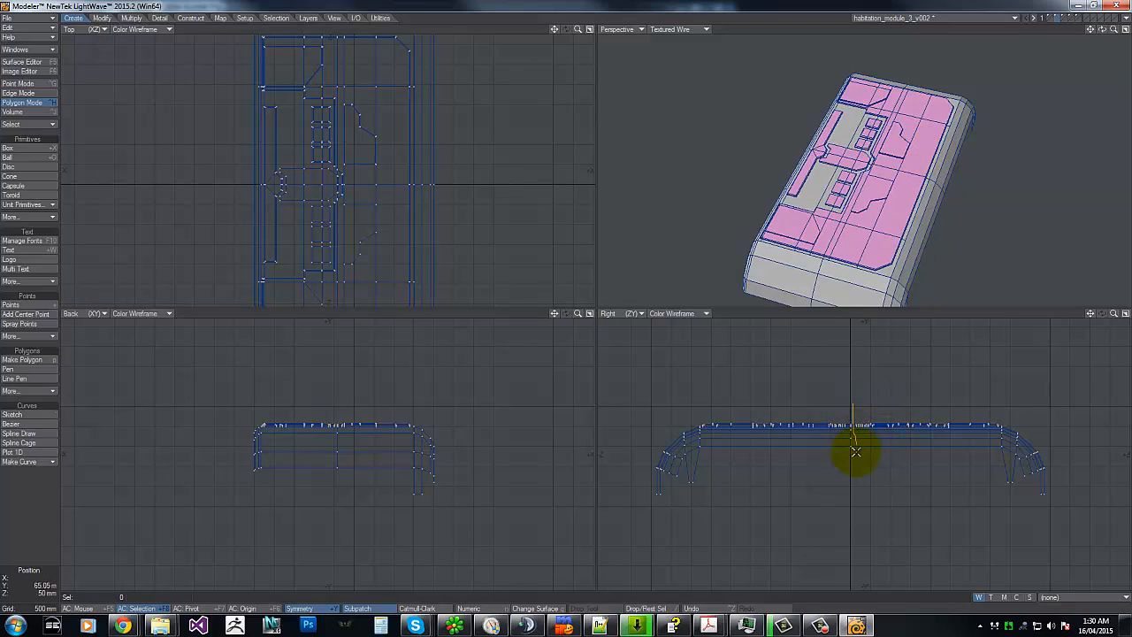
mouse_move(855, 451)
right_mouse_down()
mouse_move(584, 445)
mouse_move(735, 336)
right_mouse_up()
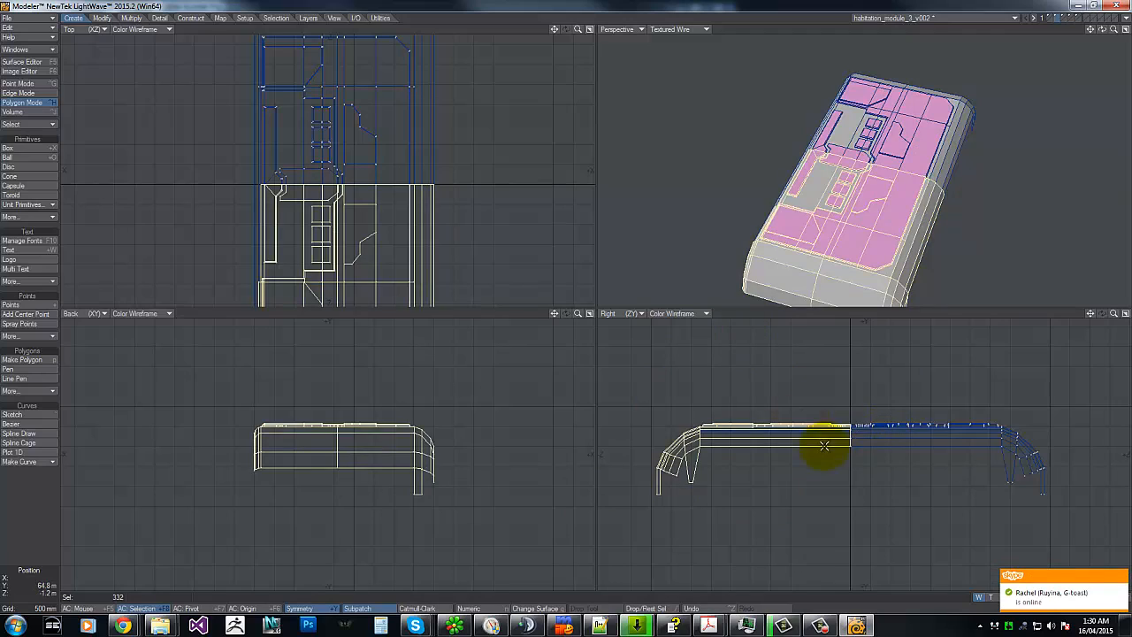
key("Delete")
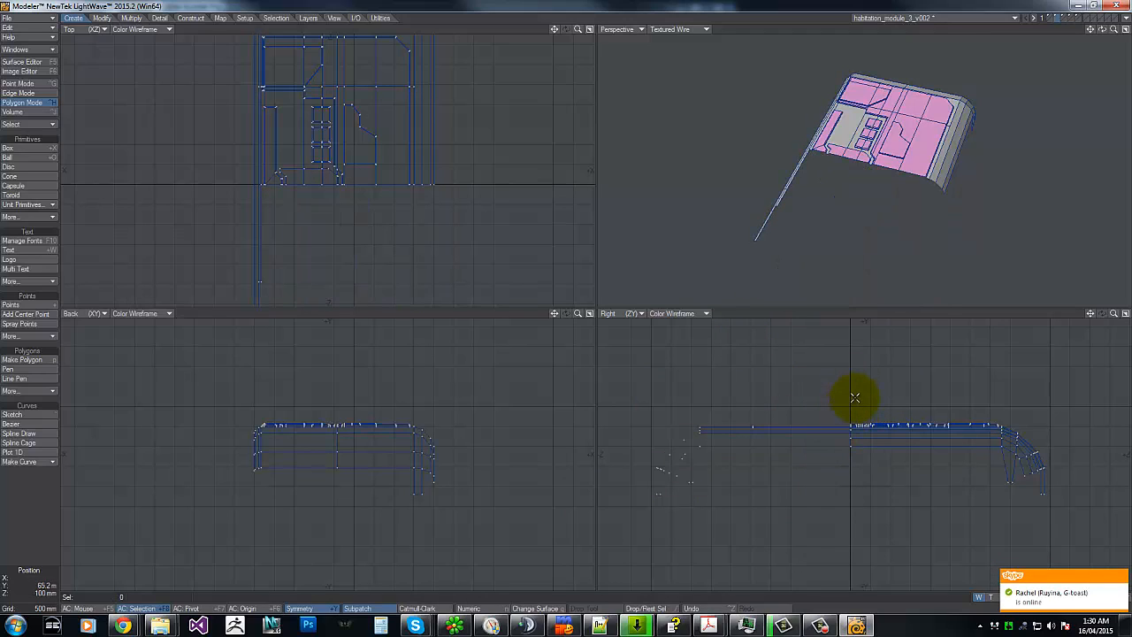
Step: Knife the geometry vertically along Z = 0 and delete the leftover side strips on the negative-Z side
key("shift+k")
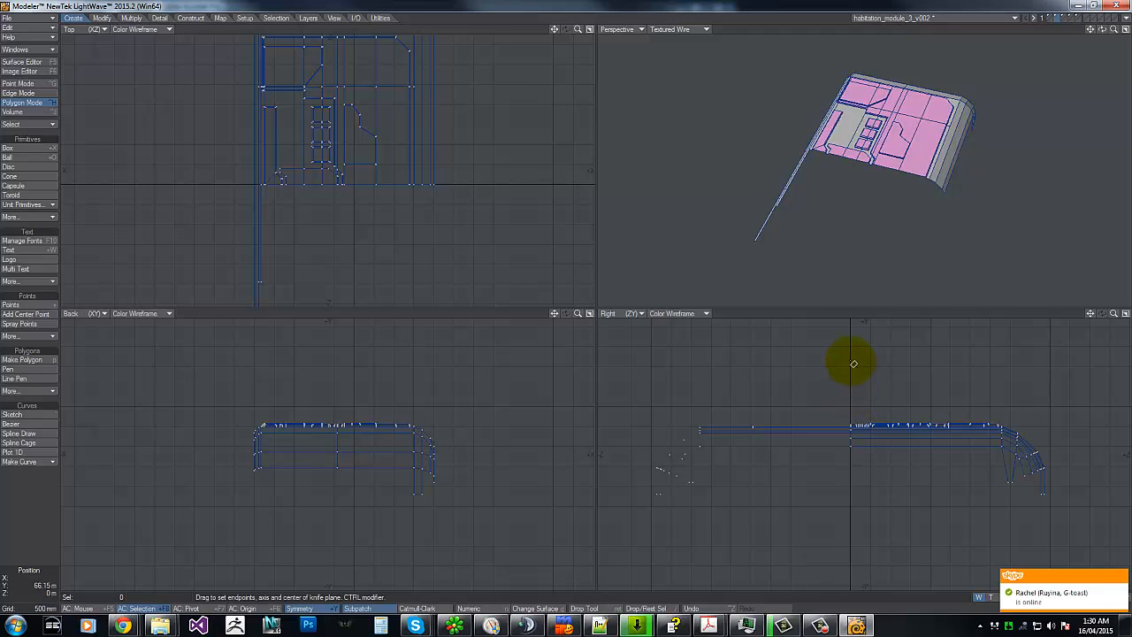
left_click_drag(853, 361, 852, 497)
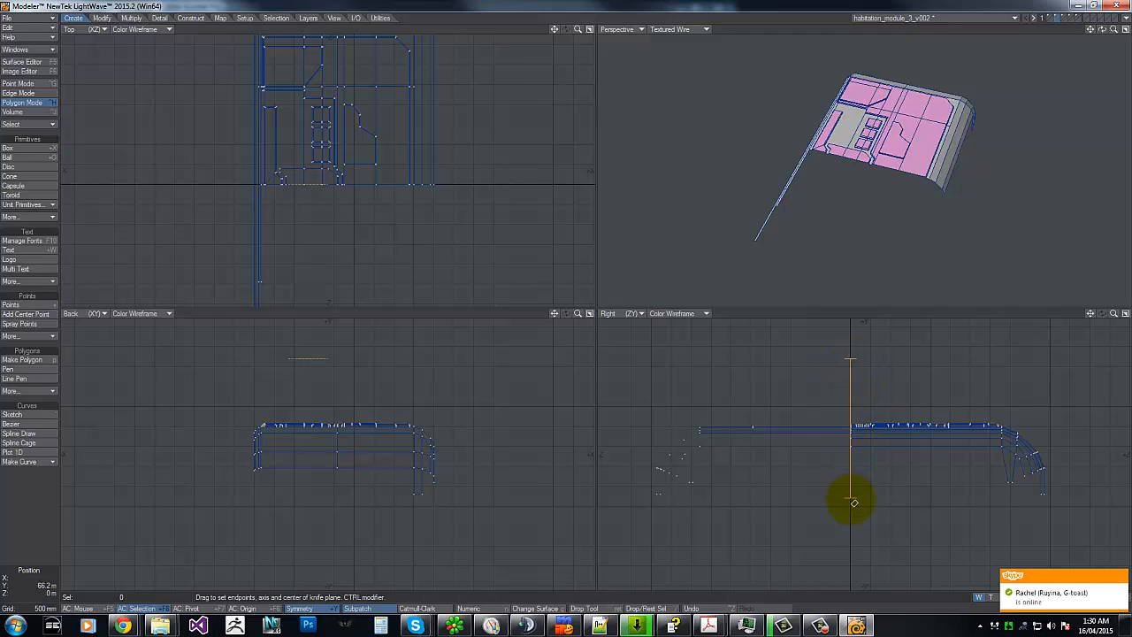
key("space")
left_click(1111, 573)
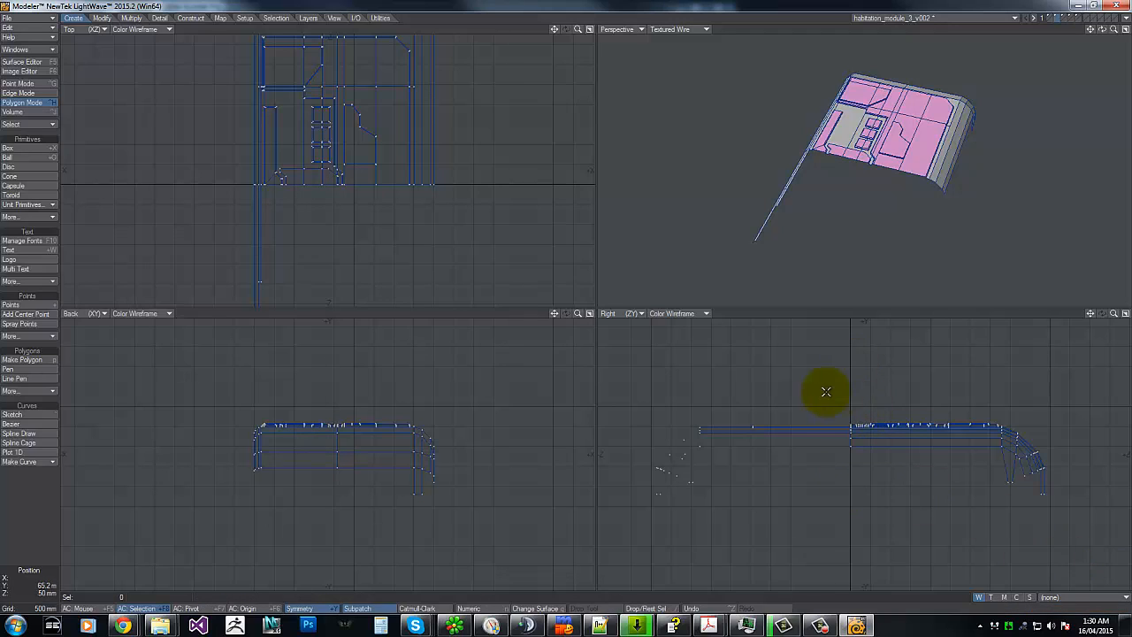
left_click(817, 439)
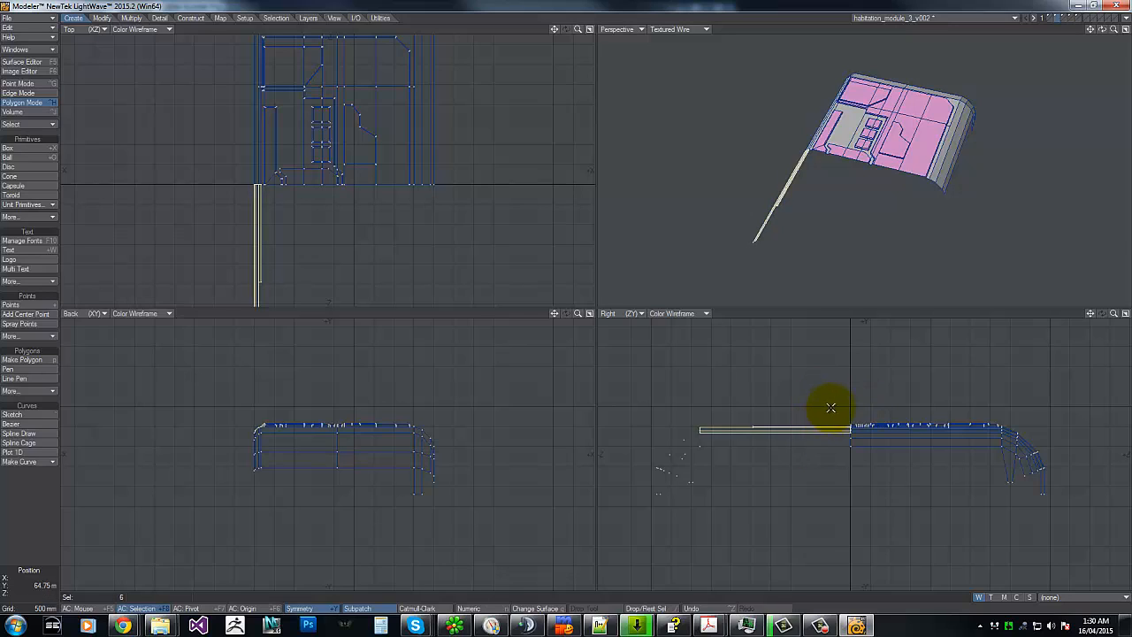
key("slash")
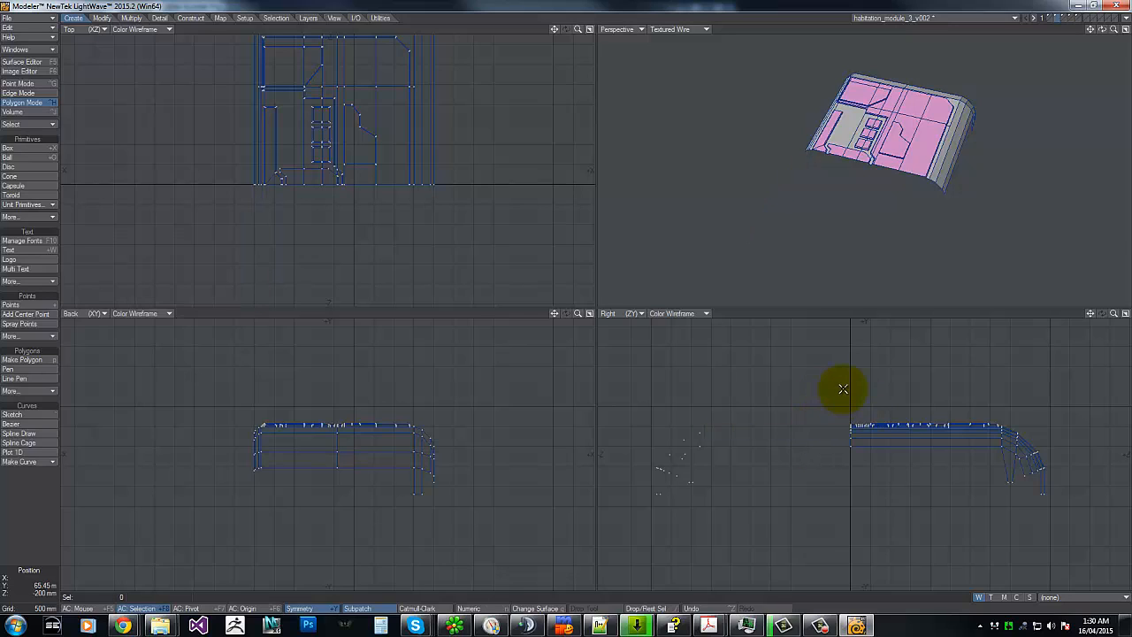
Step: Mirror the remaining half of the top sections across the Z = 0 plane
key("shift+v")
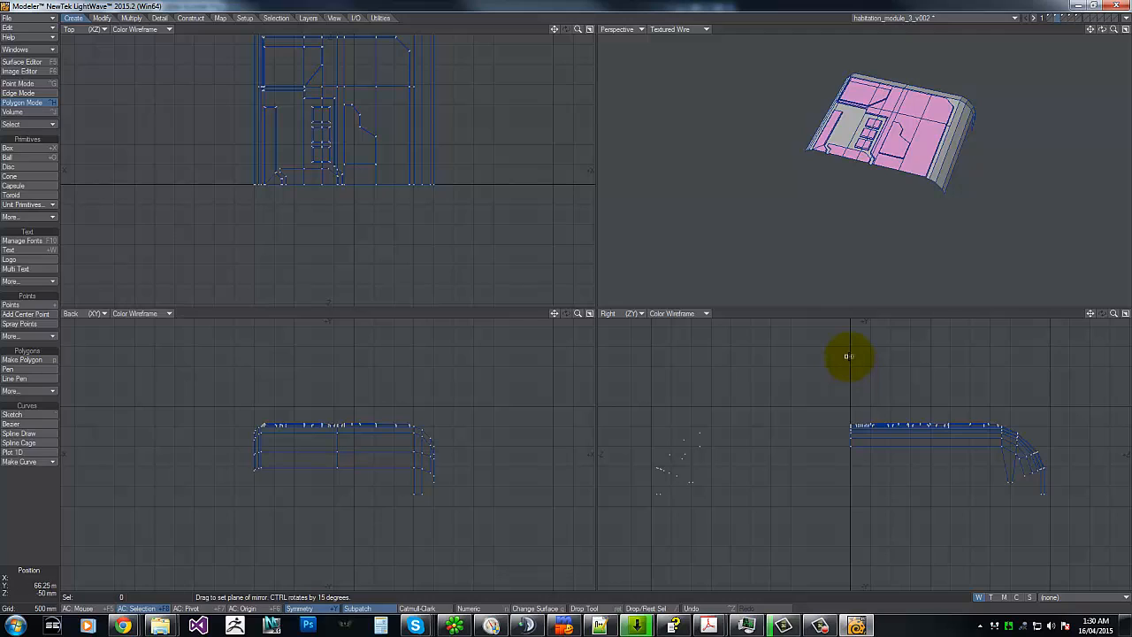
left_click_drag(849, 357, 854, 523)
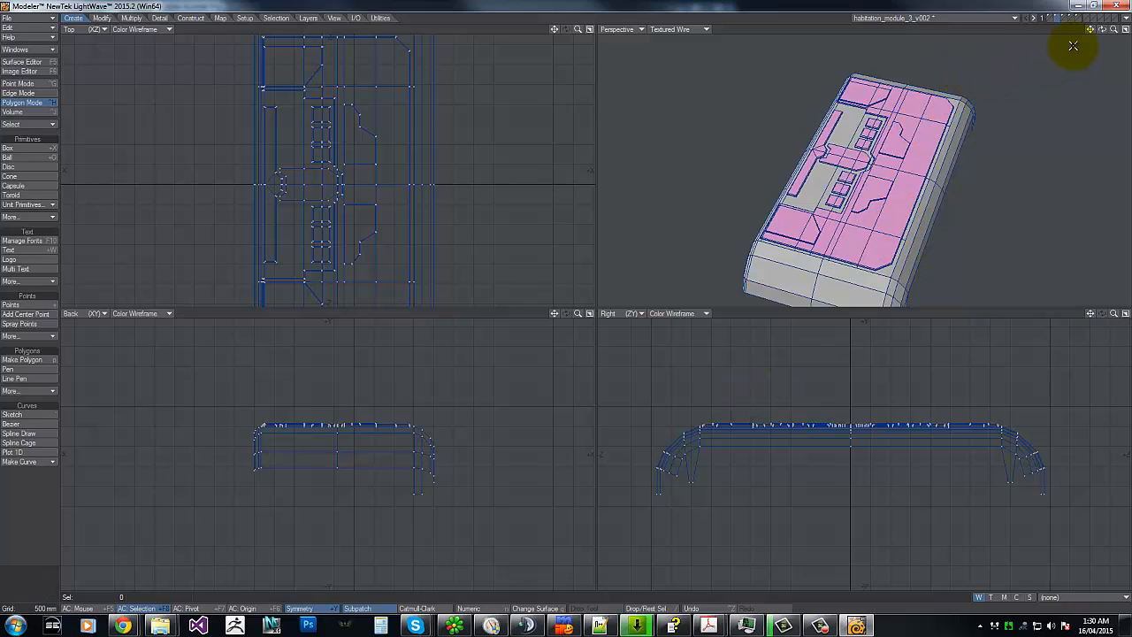
Step: Select all the top perimeter edges of the notched central plate on the positive-X section
left_click_drag(1113, 30, 546, 303)
left_click(26, 85)
left_click(30, 93)
left_click(32, 102)
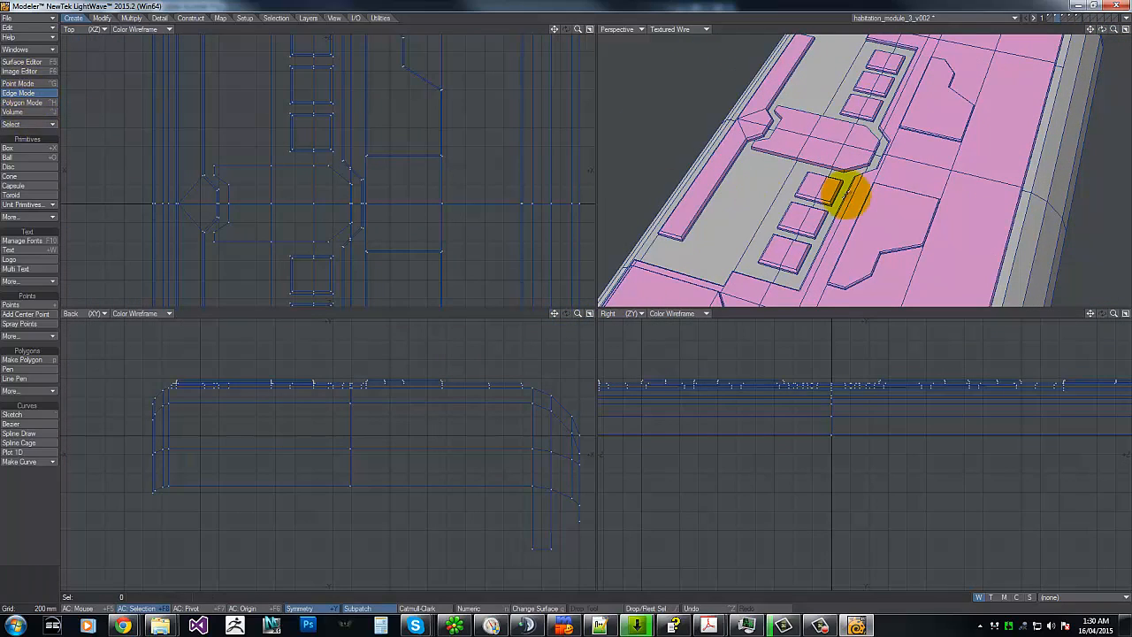
left_click(783, 157)
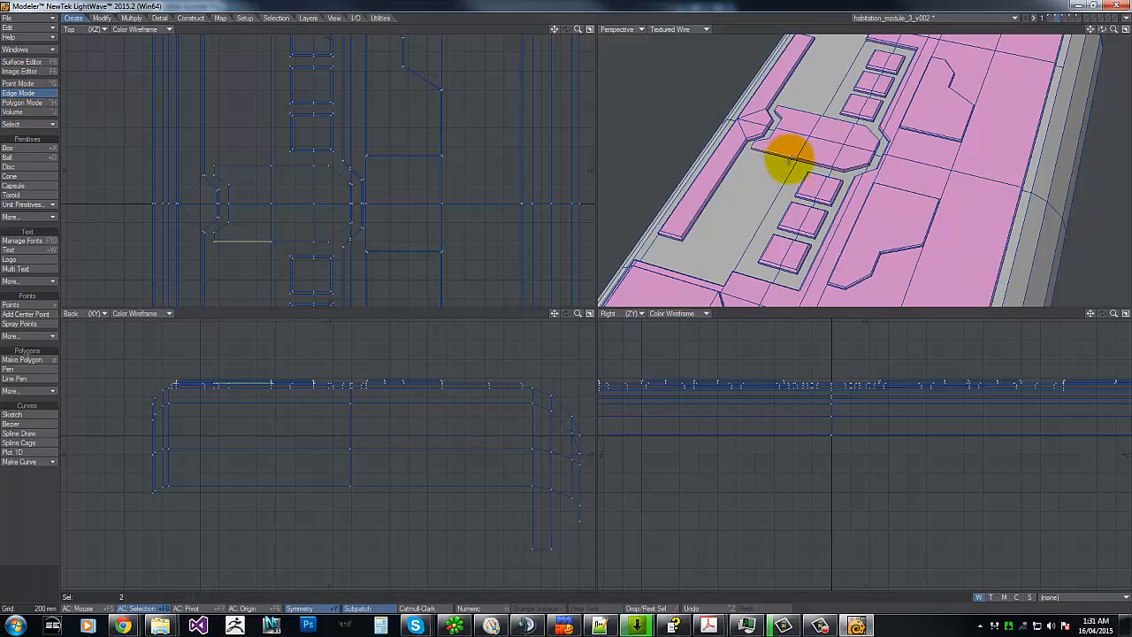
mouse_move(790, 158)
left_mouse_down()
mouse_move(854, 168)
mouse_move(870, 149)
left_mouse_up()
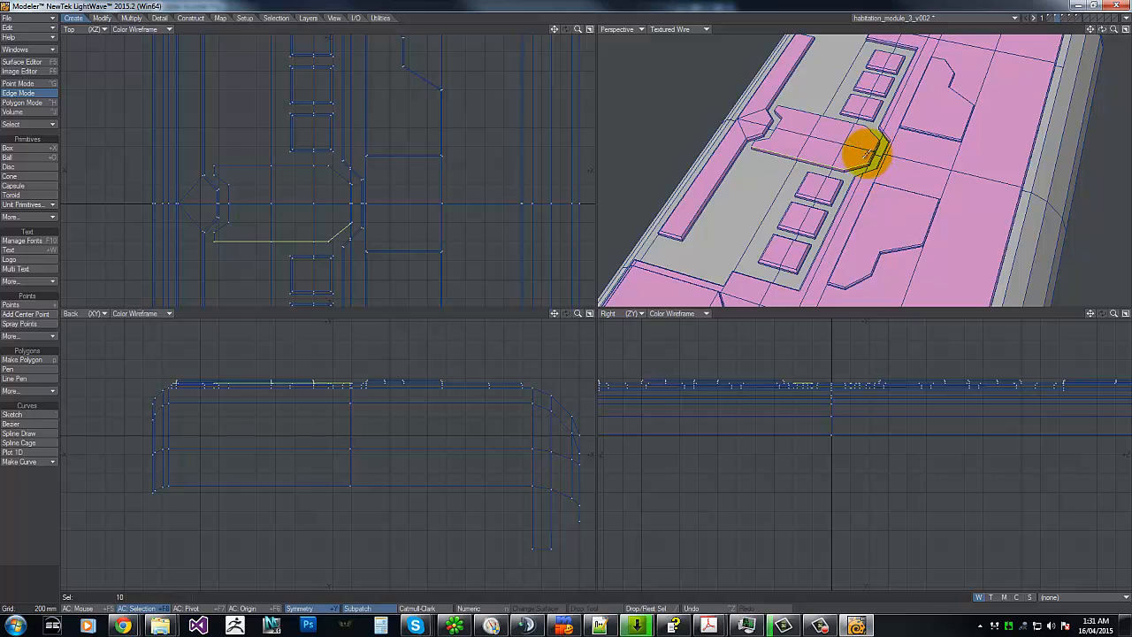
key("a")
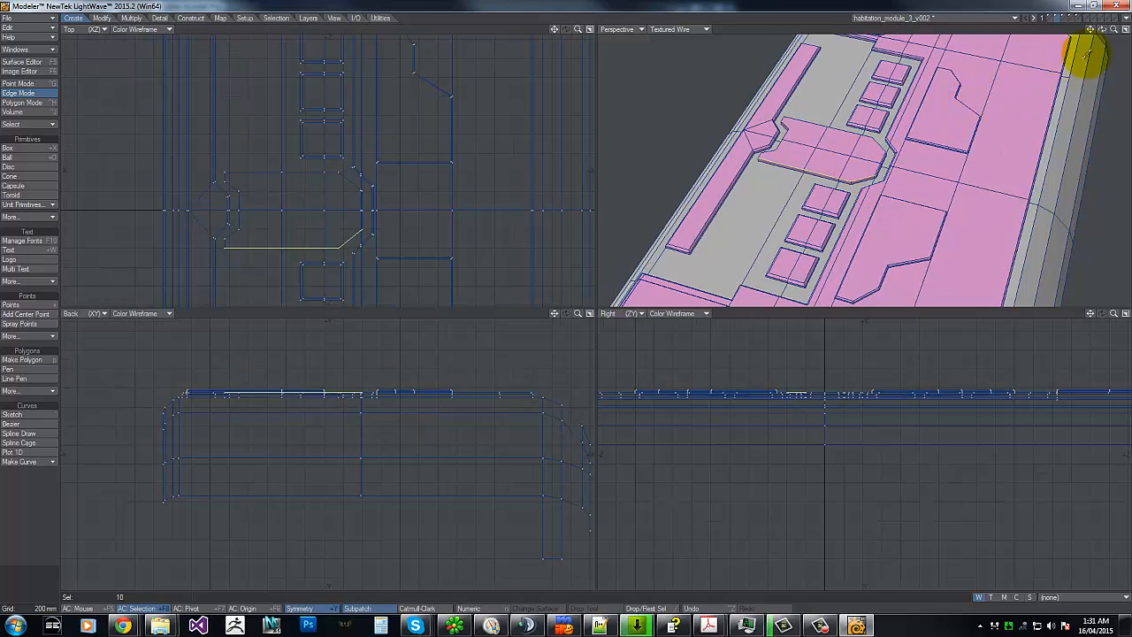
key("shift+a")
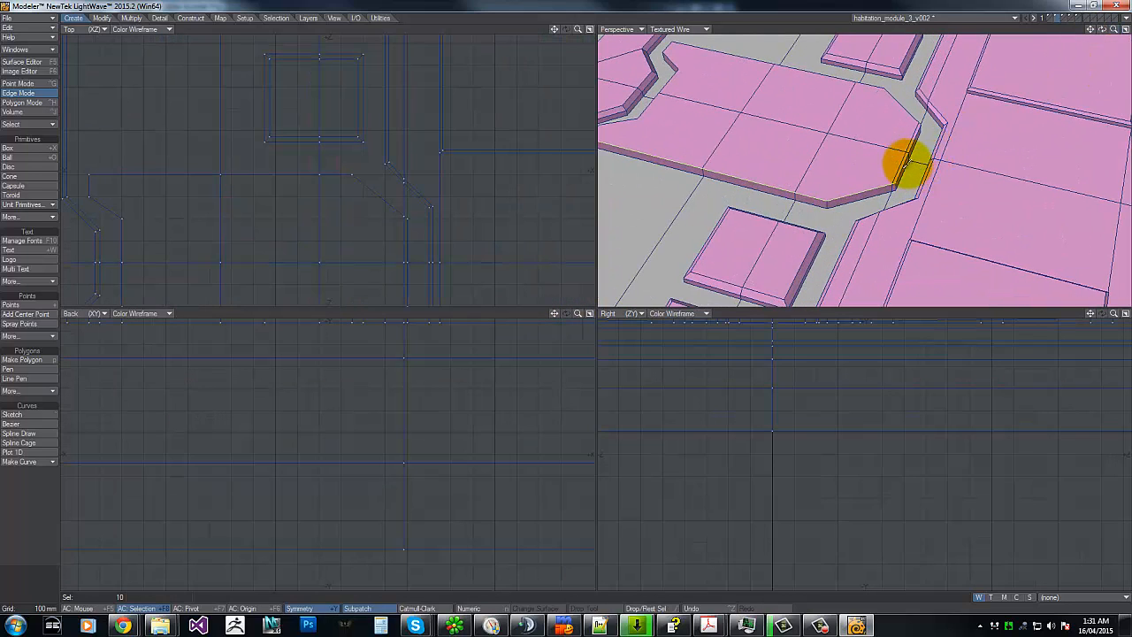
mouse_move(907, 155)
left_mouse_down()
mouse_move(920, 113)
mouse_move(863, 85)
mouse_move(889, 96)
mouse_move(663, 44)
mouse_move(676, 78)
mouse_move(624, 120)
left_mouse_up()
key("g")
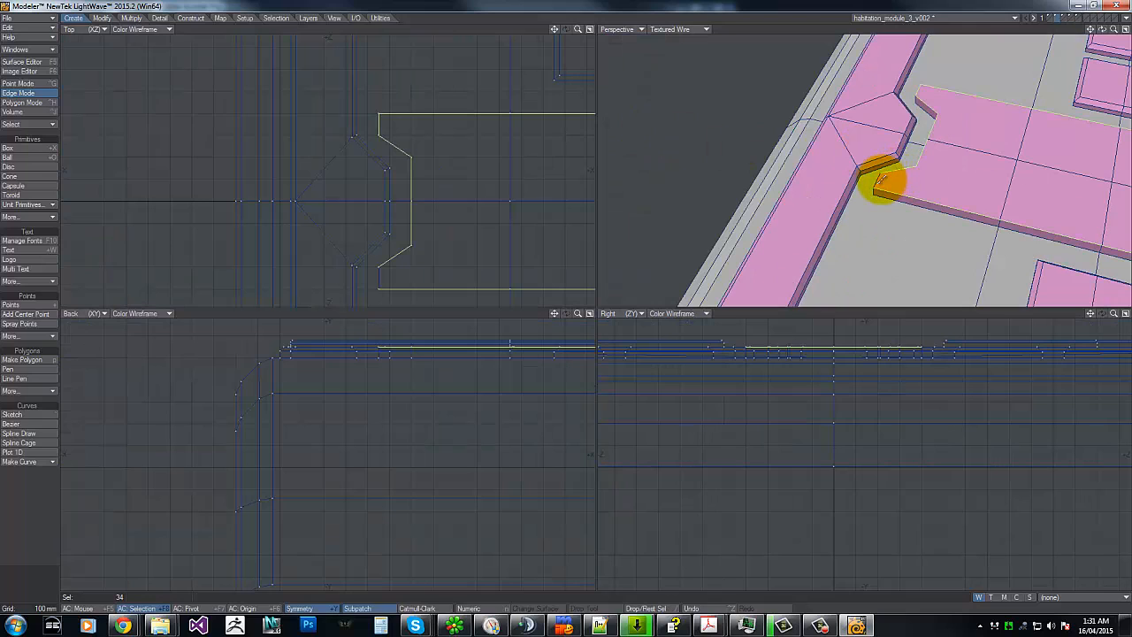
key("g")
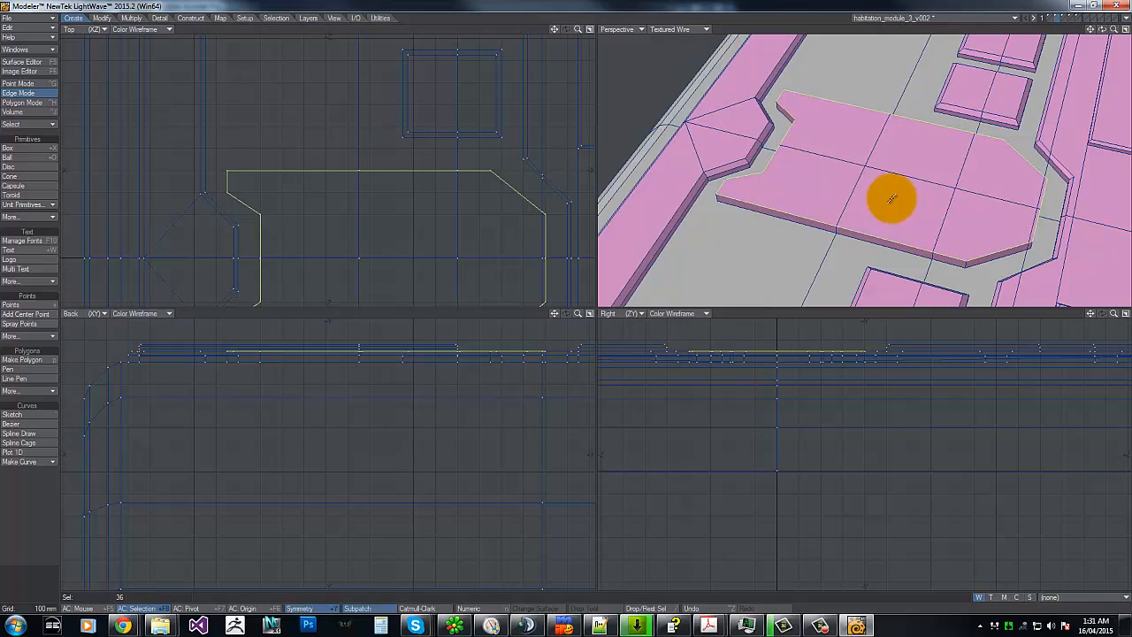
Step: Bevel the selected central plate edges into a narrow chamfer and clear the selection
key("ctrl+b")
mouse_move(886, 202)
left_mouse_down()
mouse_move(904, 203)
mouse_move(885, 201)
mouse_move(856, 313)
mouse_move(886, 212)
left_mouse_up()
key("t")
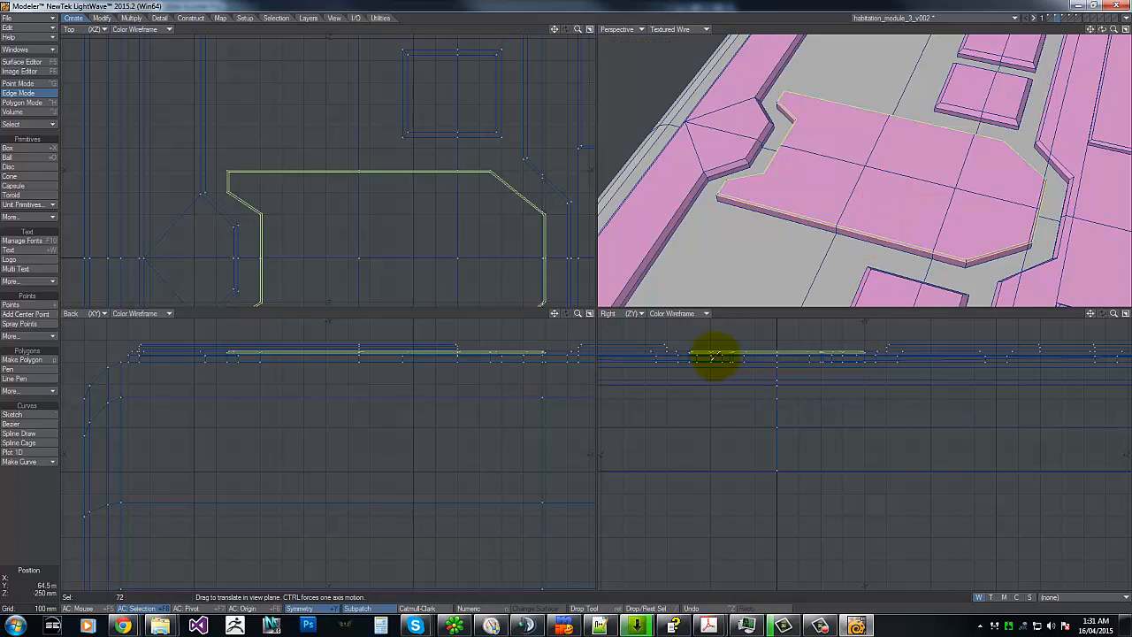
key("Return")
right_click_drag(668, 349, 924, 421)
left_click(924, 422)
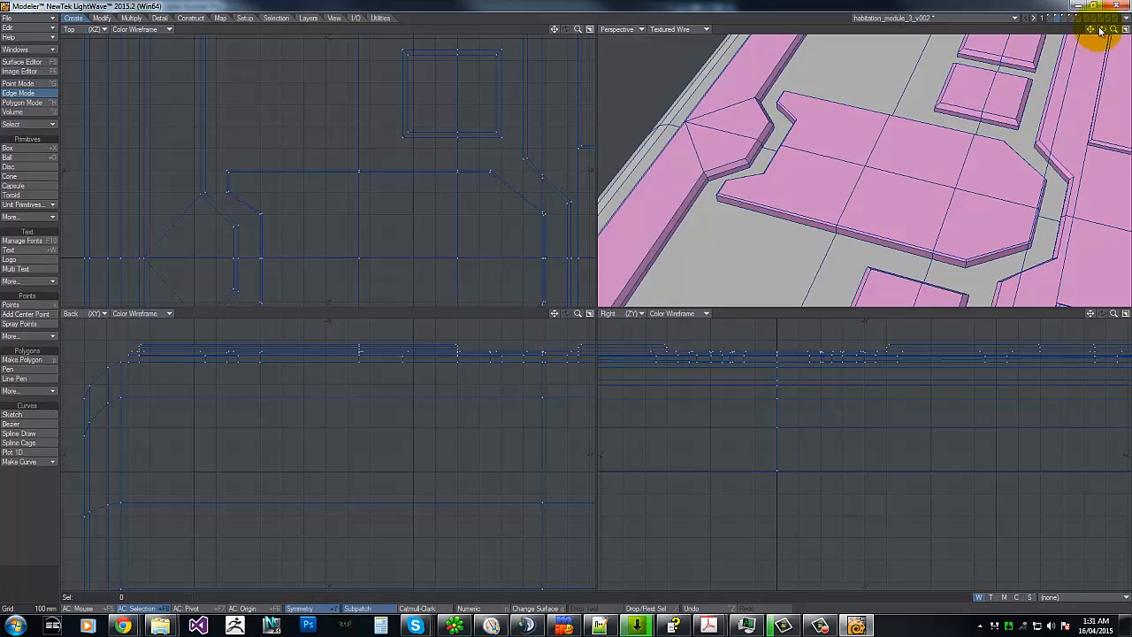
Step: Select the short vertical corner edges of the raised five-sided plate at the positive-Z end of the hull top
left_click_drag(1112, 34, 566, 301)
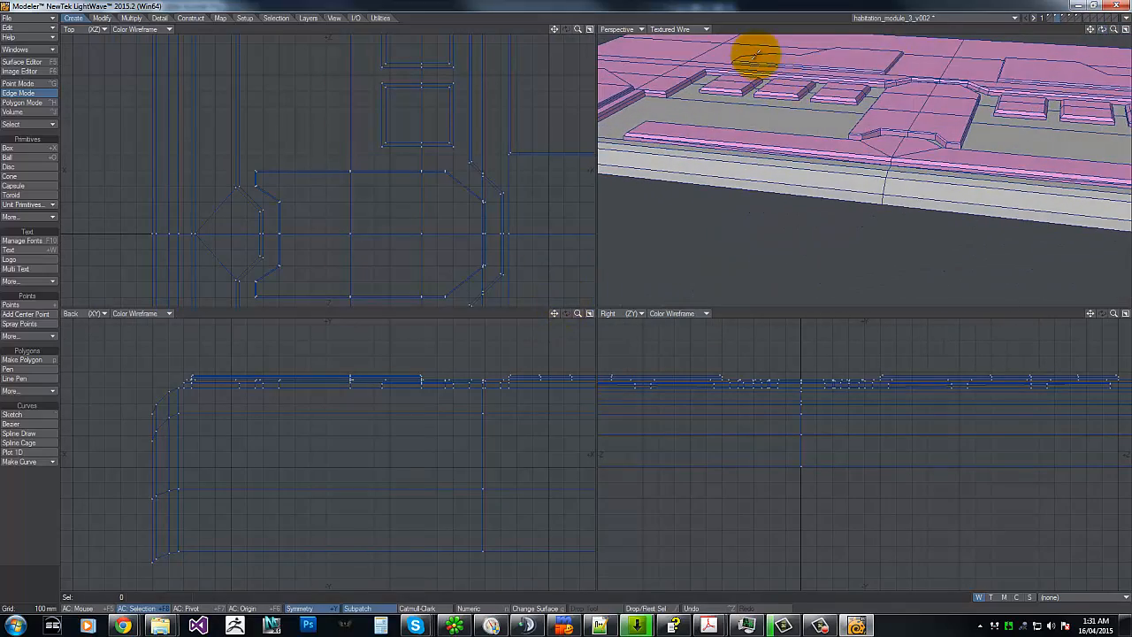
key("g")
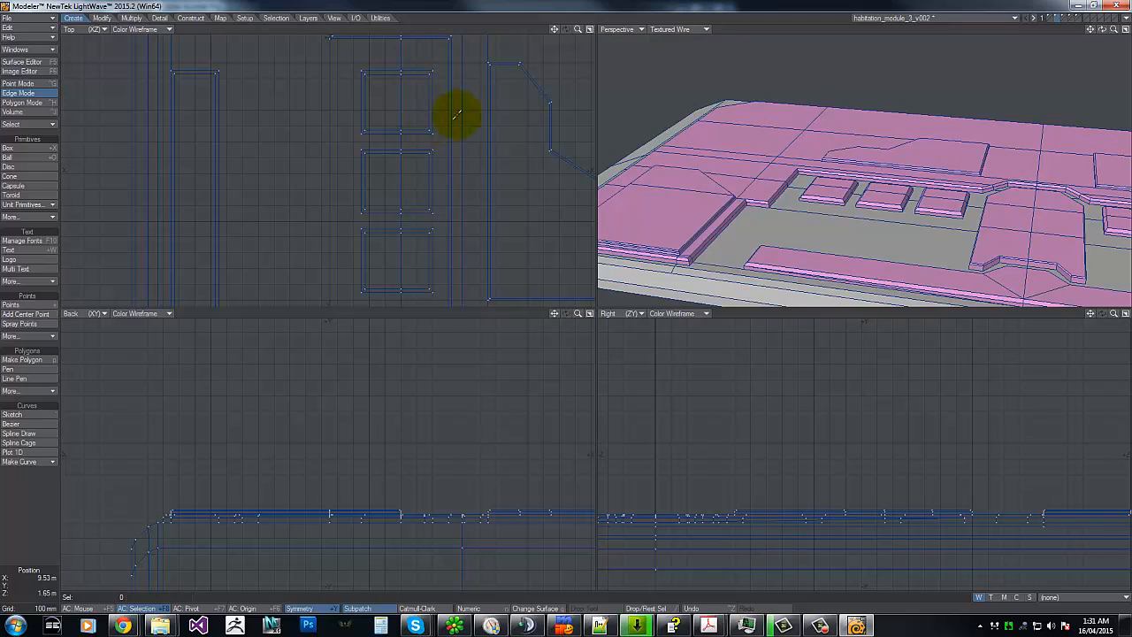
key("g")
key("g")
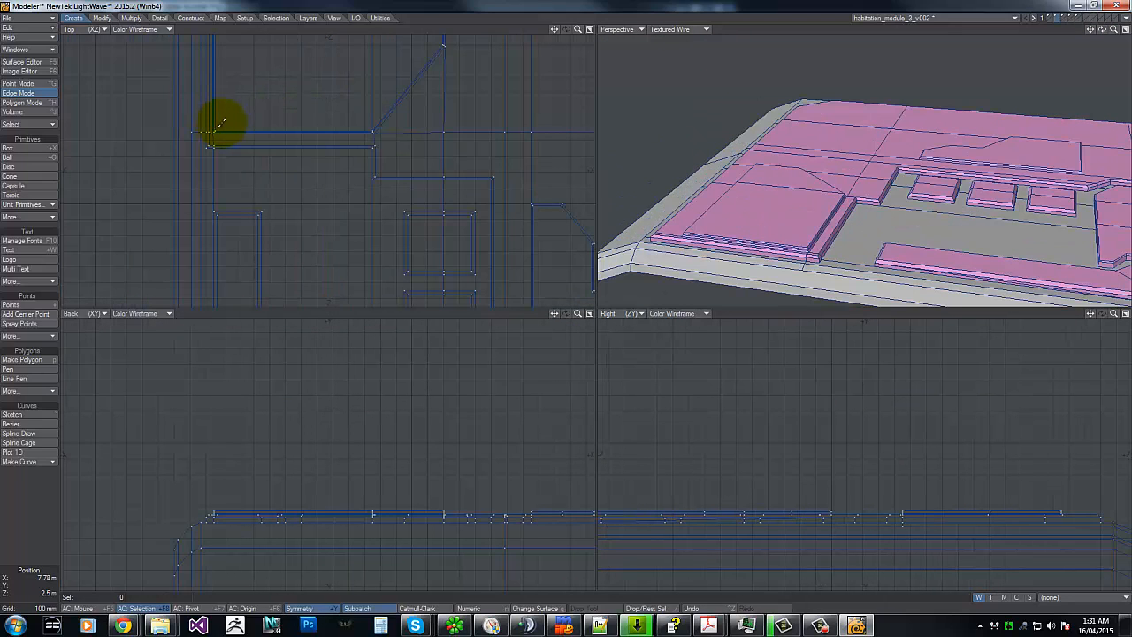
key("g")
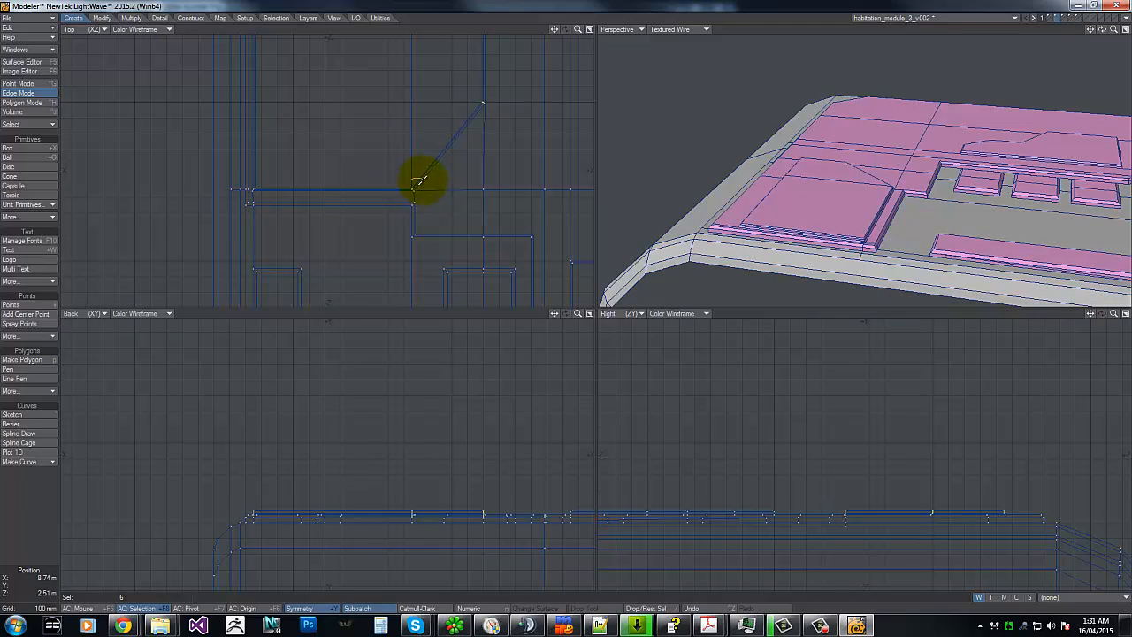
left_click_drag(417, 187, 250, 189)
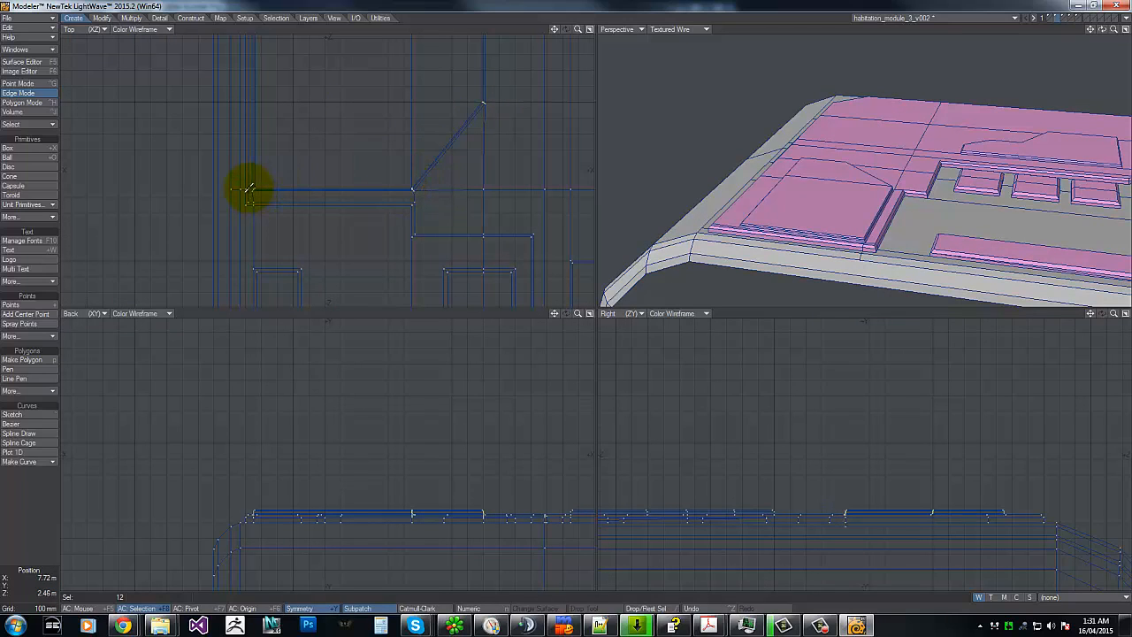
key("g")
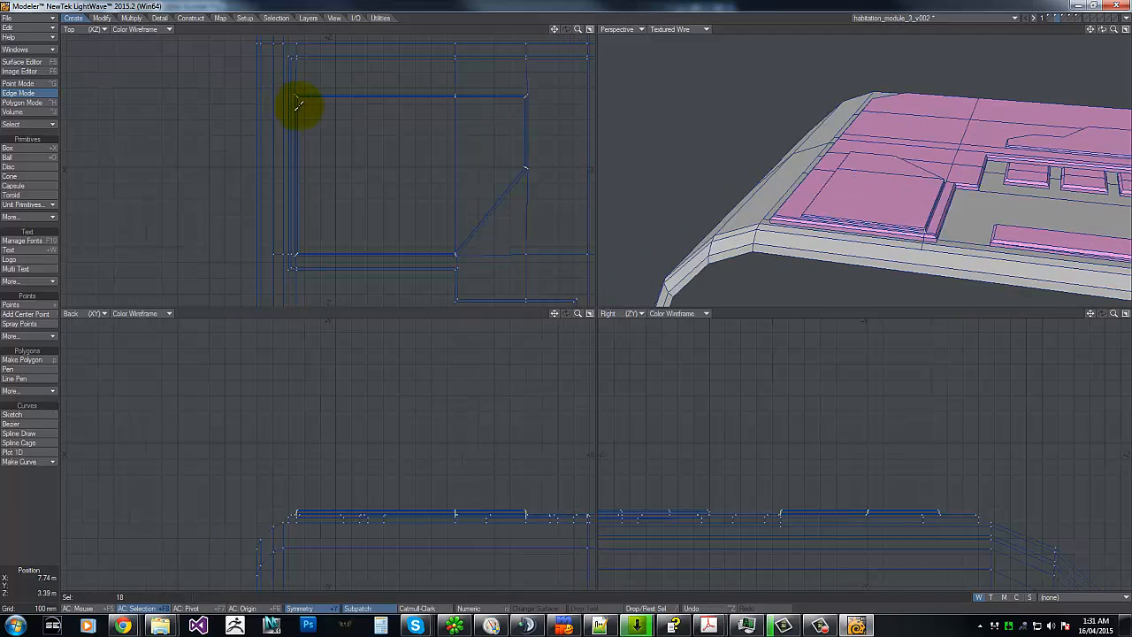
left_click_drag(294, 95, 519, 83)
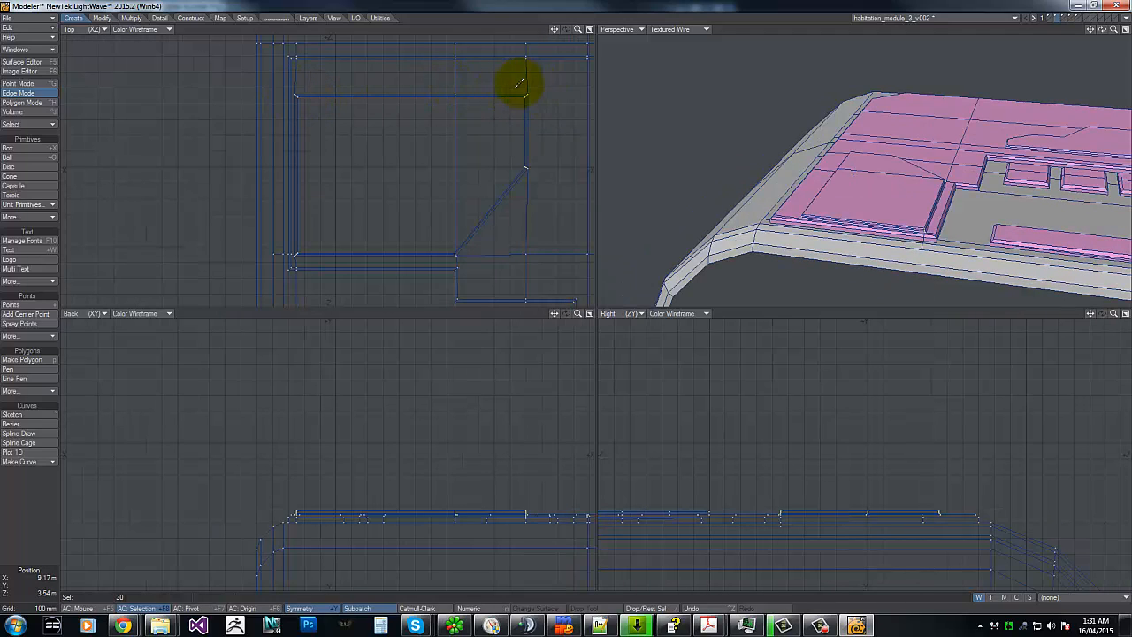
Step: Add the vertical corner edges of the matching raised five-sided plate at the negative-Z end to the selection
key("g")
key("g")
key("g")
key("g")
key("g")
key("g")
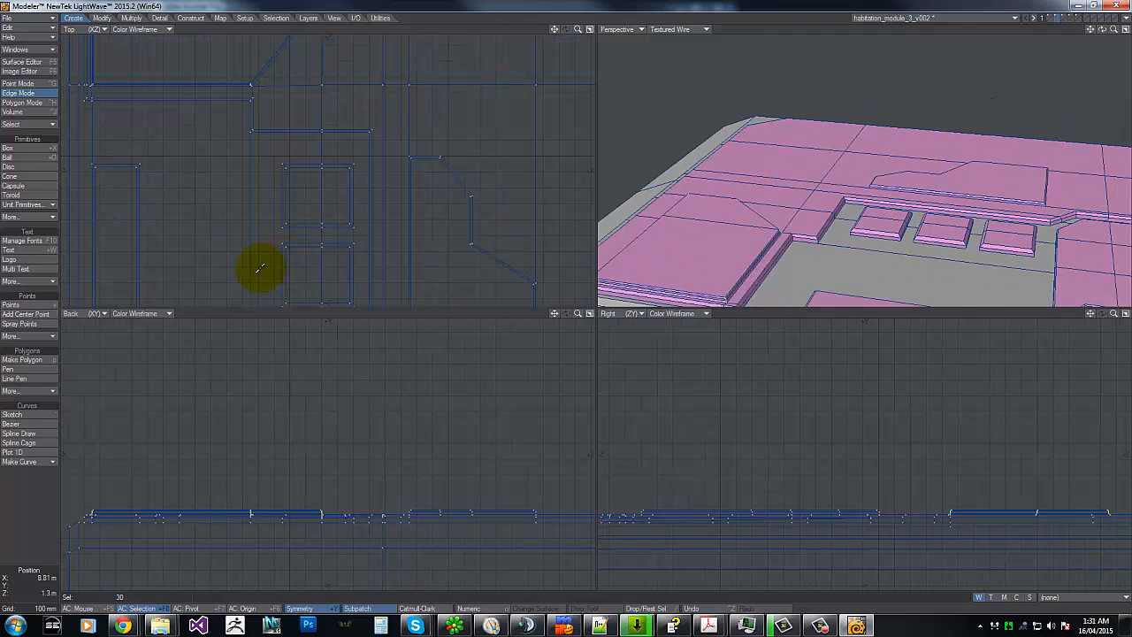
key("g")
key("g")
key("g")
key("g")
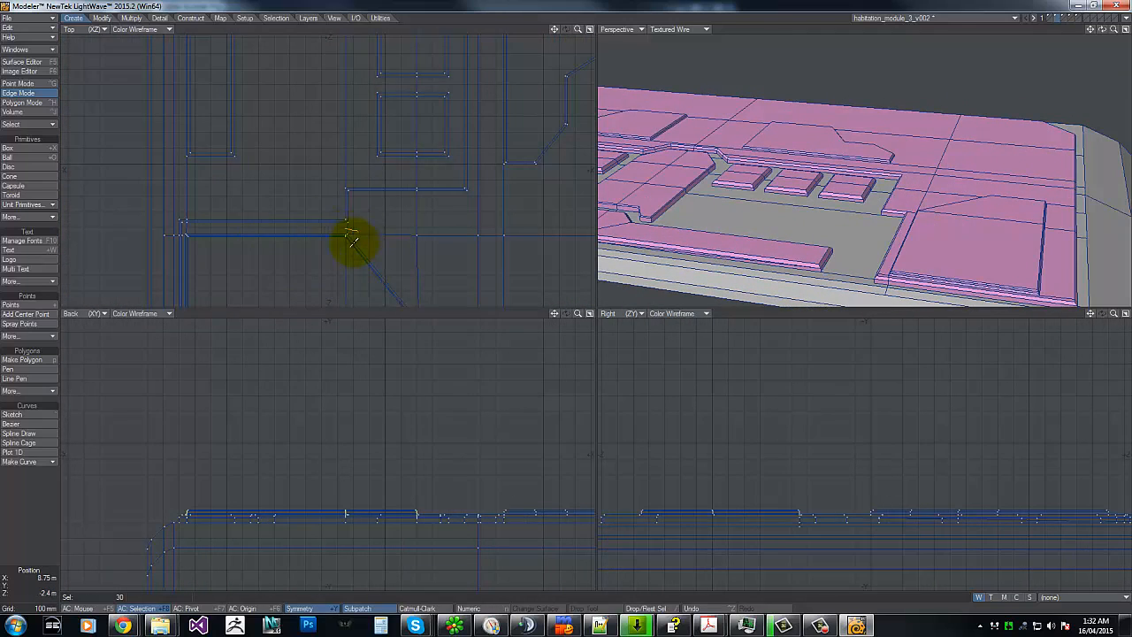
left_click_drag(351, 237, 201, 237)
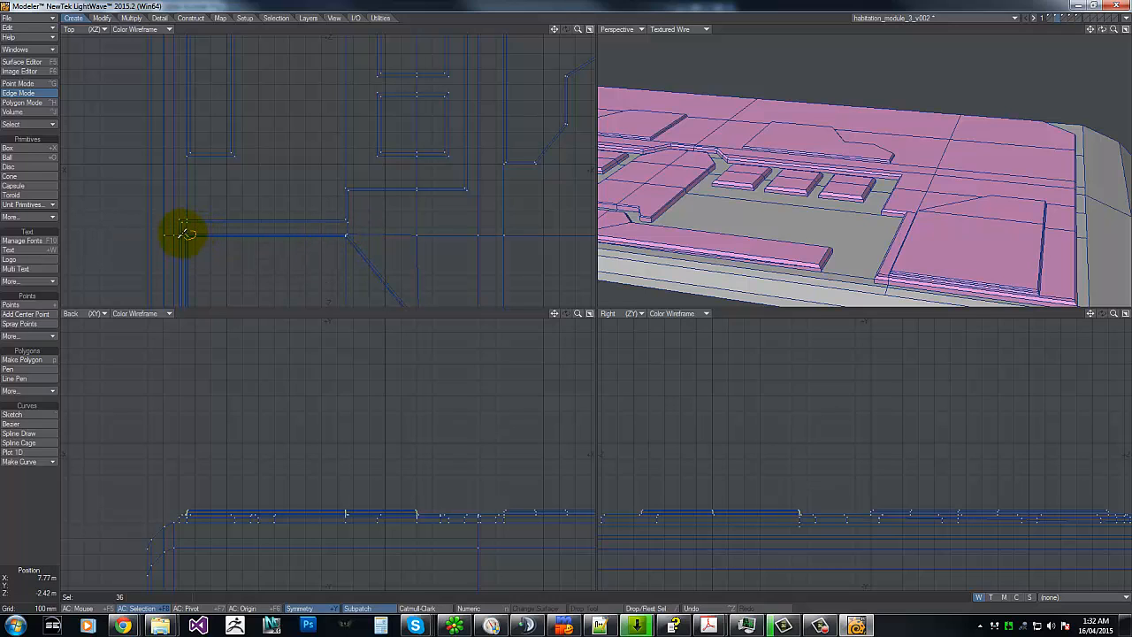
right_click_drag(183, 234, 183, 232)
key("g")
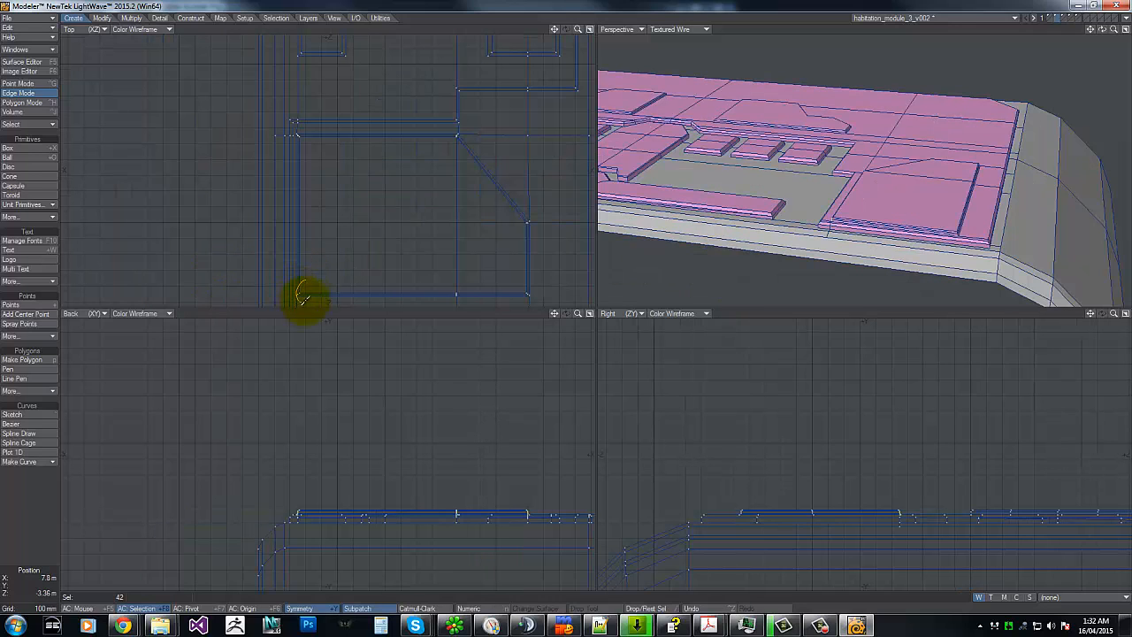
right_click_drag(304, 301, 306, 282)
left_click_drag(294, 297, 517, 282)
right_click_drag(536, 303, 526, 282)
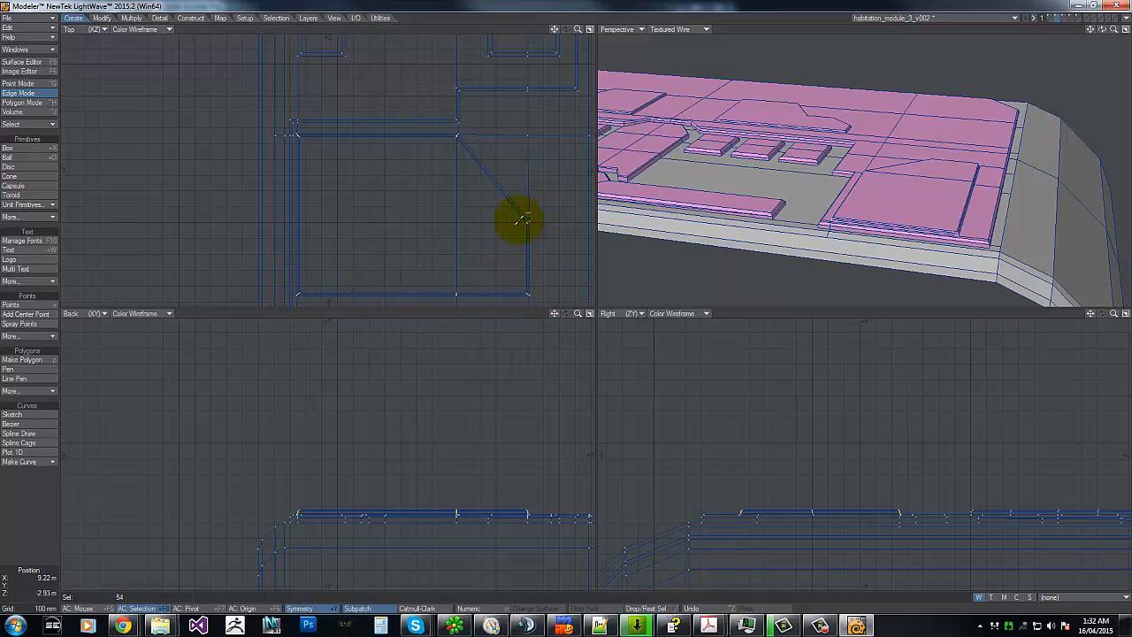
key("g")
key("g")
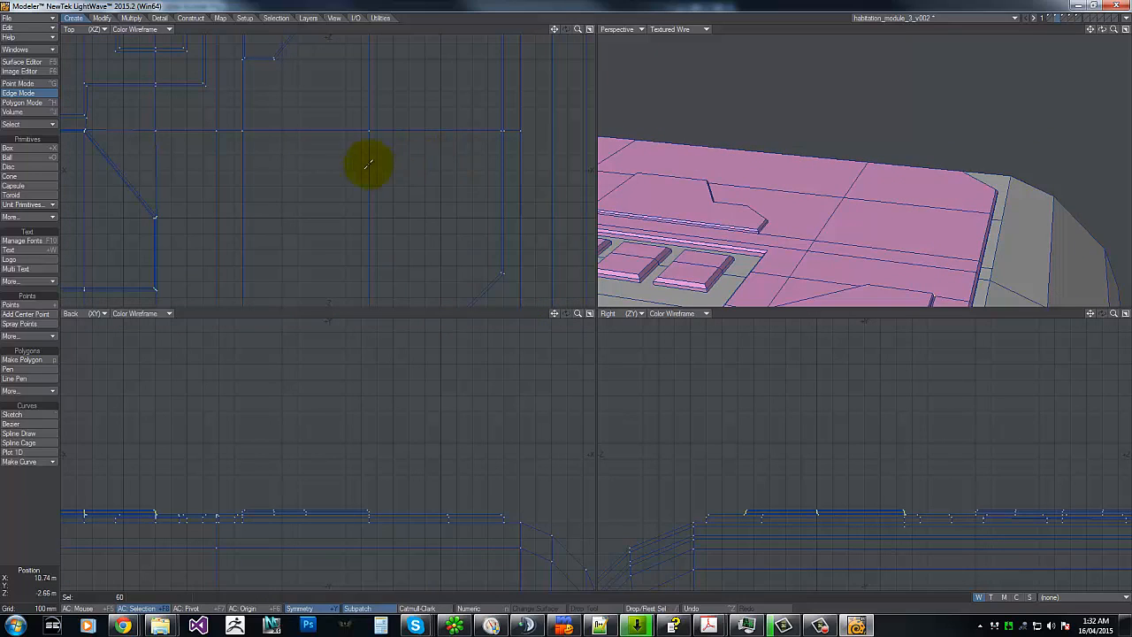
Step: Add the large base plate's outer corner edges at the negative-Z end, leaving out the edge along its straight side
key("g")
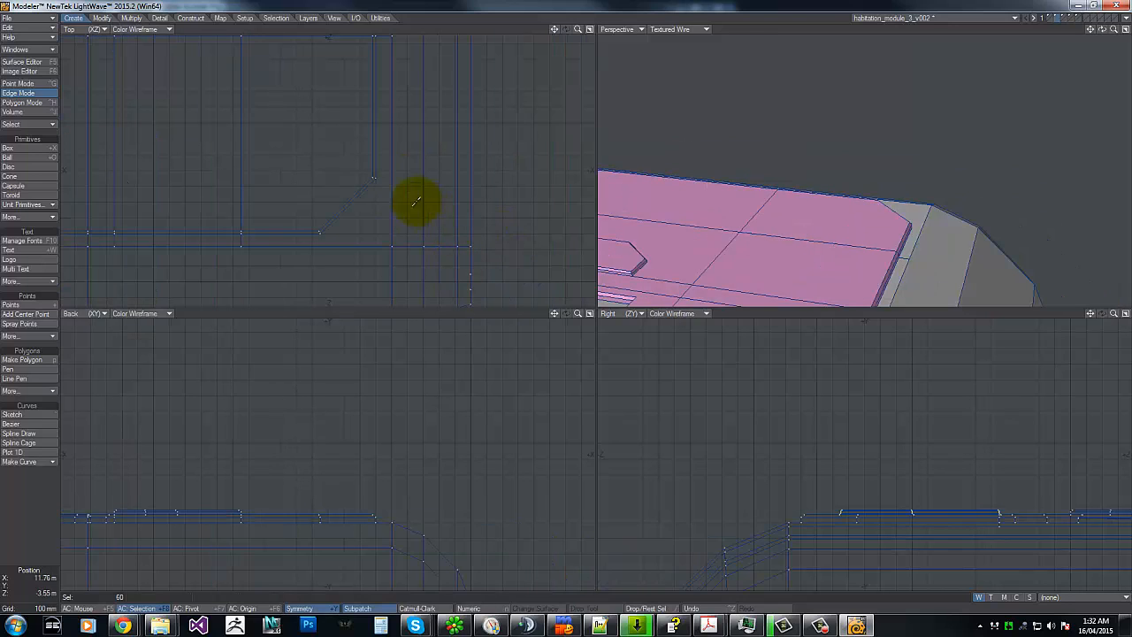
mouse_move(369, 186)
right_mouse_down()
mouse_move(372, 167)
mouse_move(298, 214)
mouse_move(151, 214)
right_mouse_up()
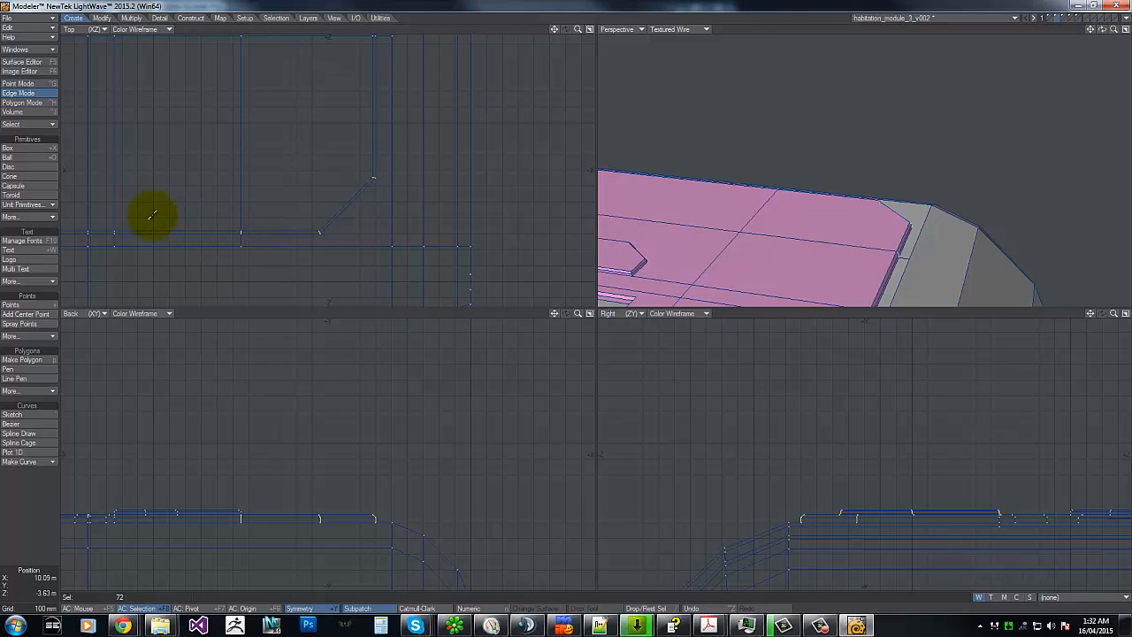
key("g")
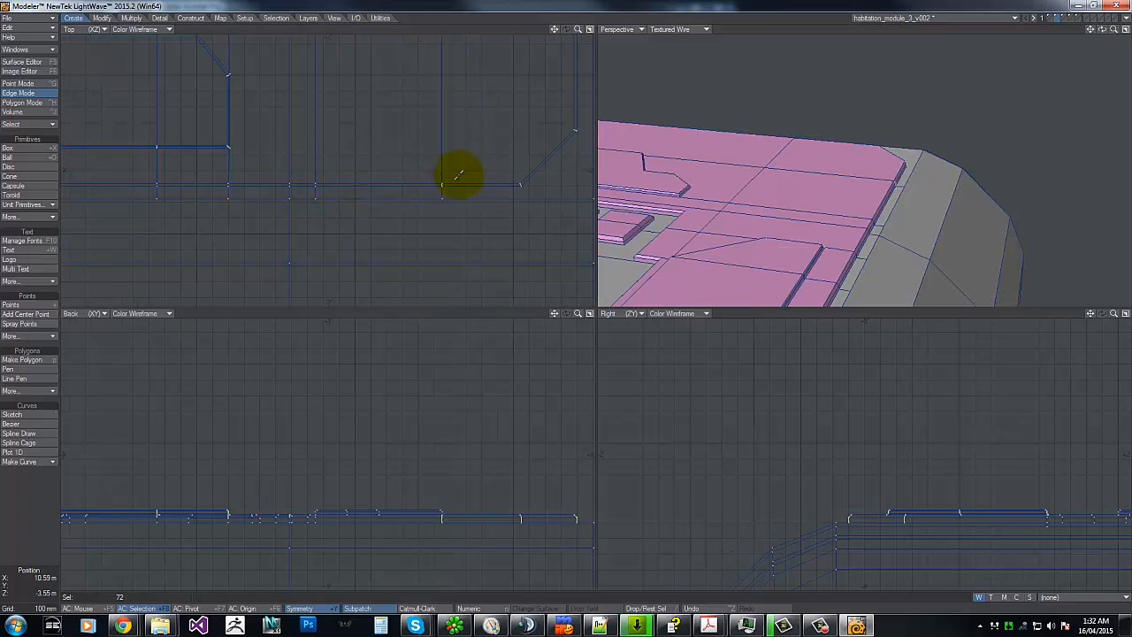
key("g")
key("g")
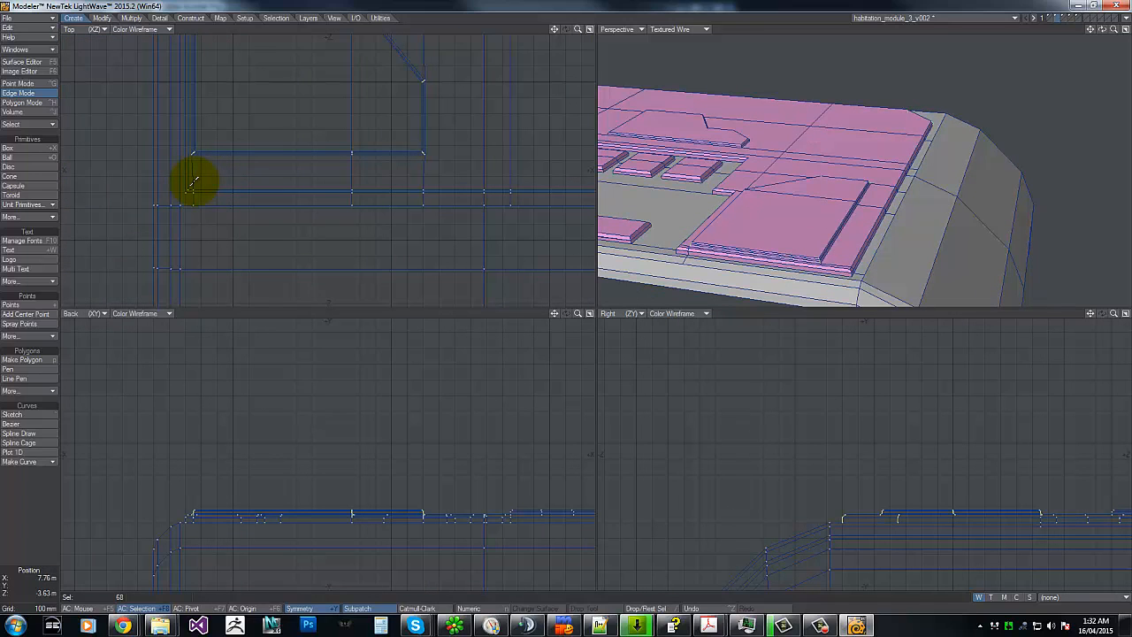
key("g")
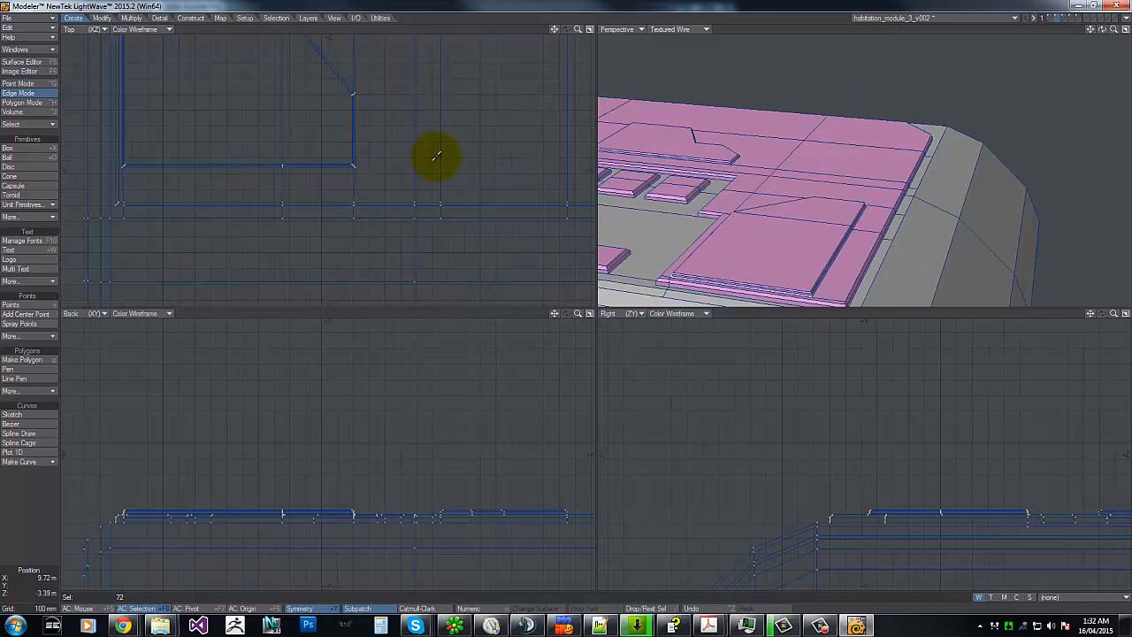
Step: Add the vertical corner edges of the stepped recess at its negative-Z end to the selection
key("g")
key("g")
key("g")
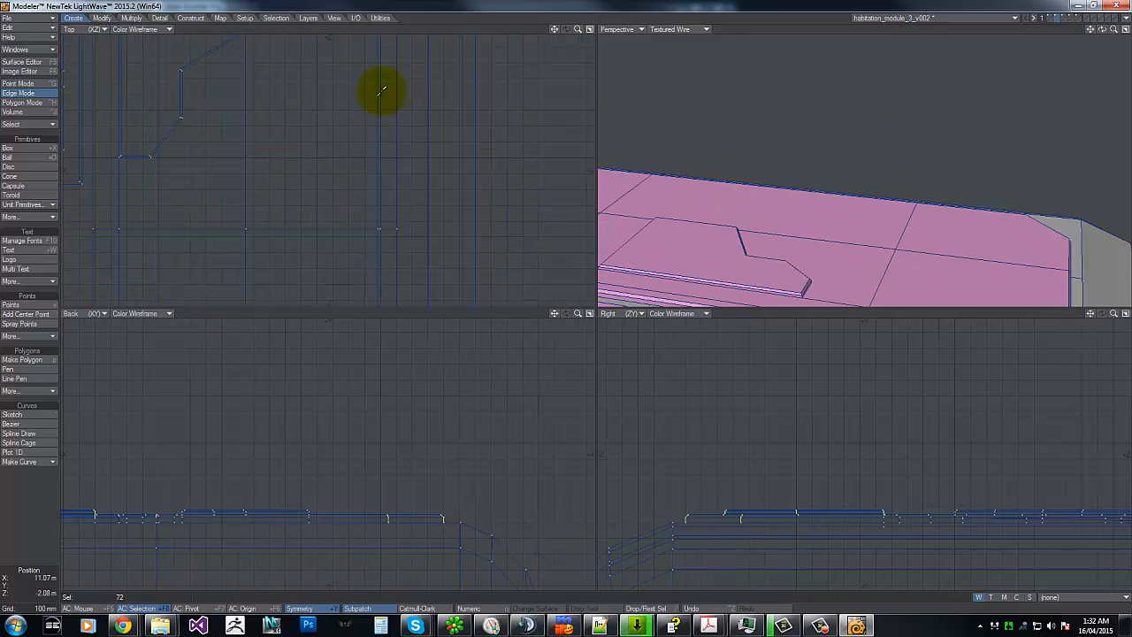
key("g")
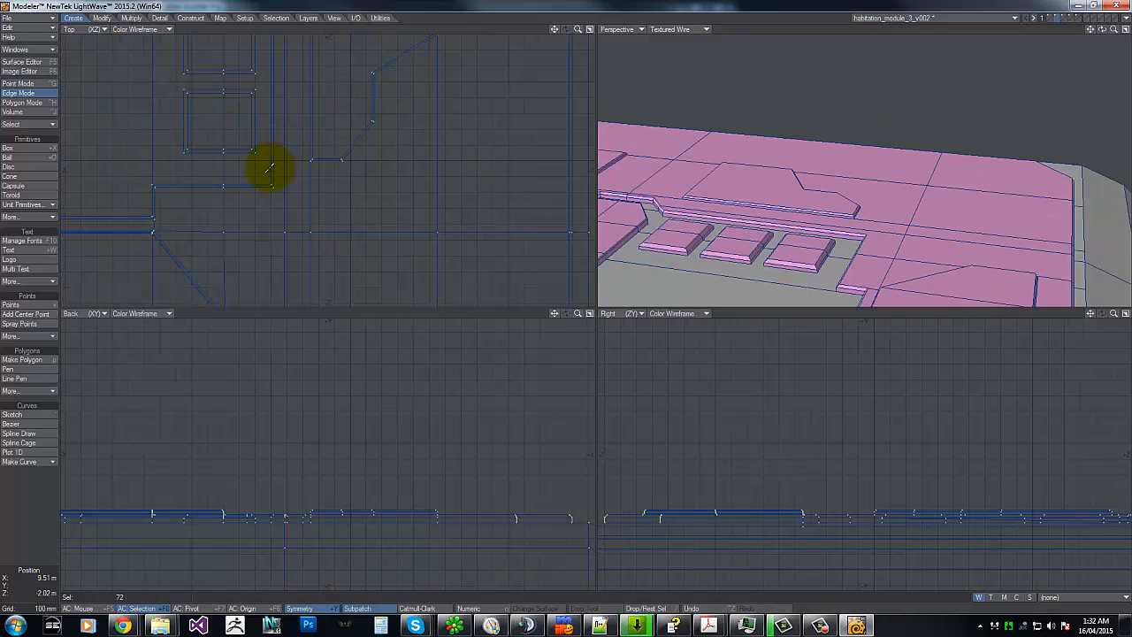
mouse_move(269, 166)
left_mouse_down()
mouse_move(174, 181)
mouse_move(134, 203)
left_mouse_up()
key("g")
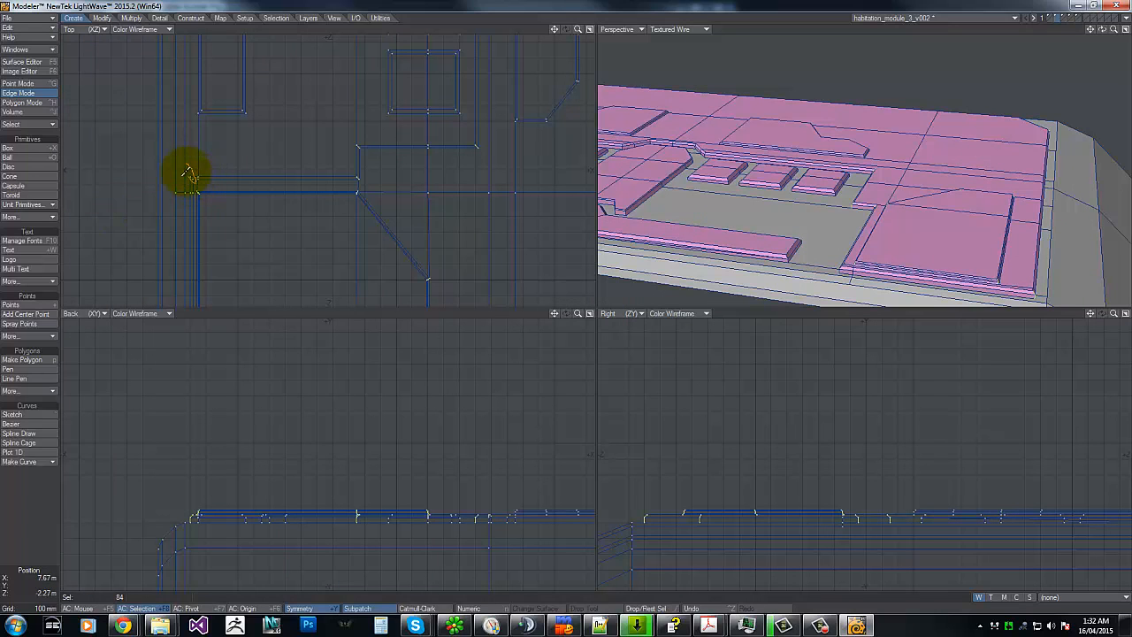
Step: Add the base plate's corner edges beside the recess and the narrow strip's end corner edges at the negative-Z end to the selection
key("g")
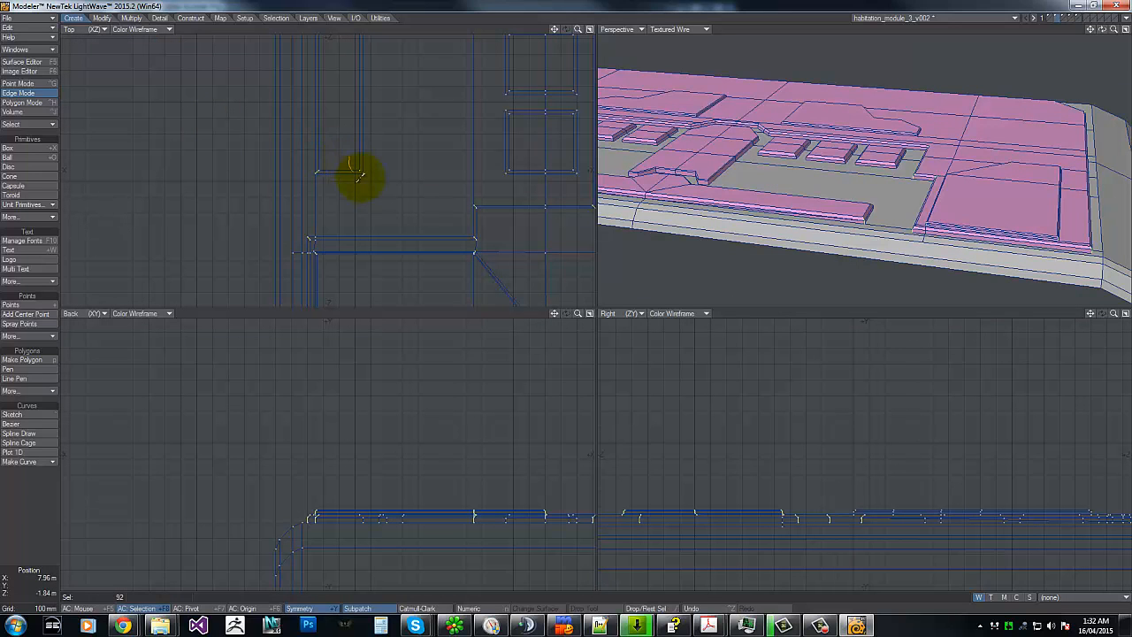
key("g")
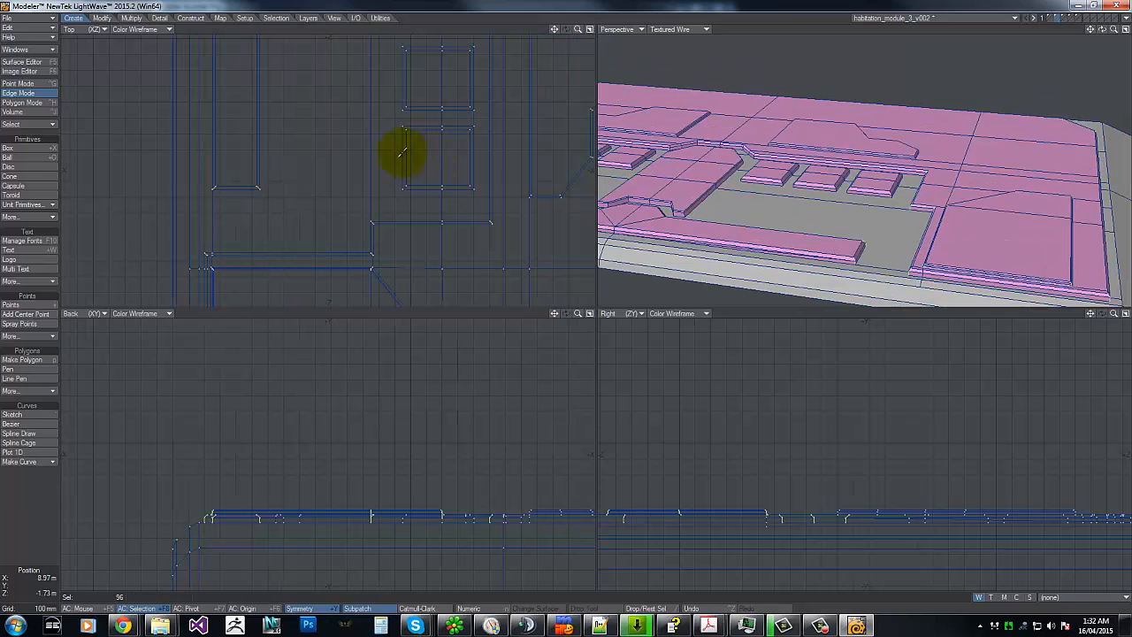
key("g")
key("g")
key("g")
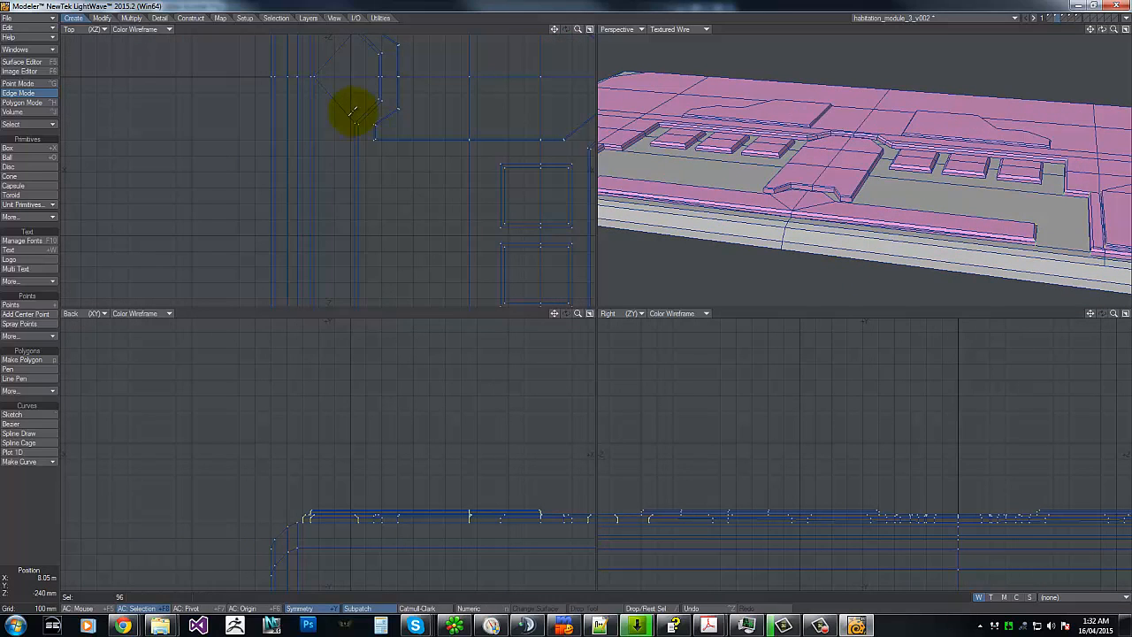
Step: Add the vertical corner edges of the central eight-sided plate and of the notch between the two narrow strips to the selection
mouse_move(352, 113)
right_mouse_down("shift")
mouse_move(333, 126)
mouse_move(349, 113)
right_mouse_up("shift")
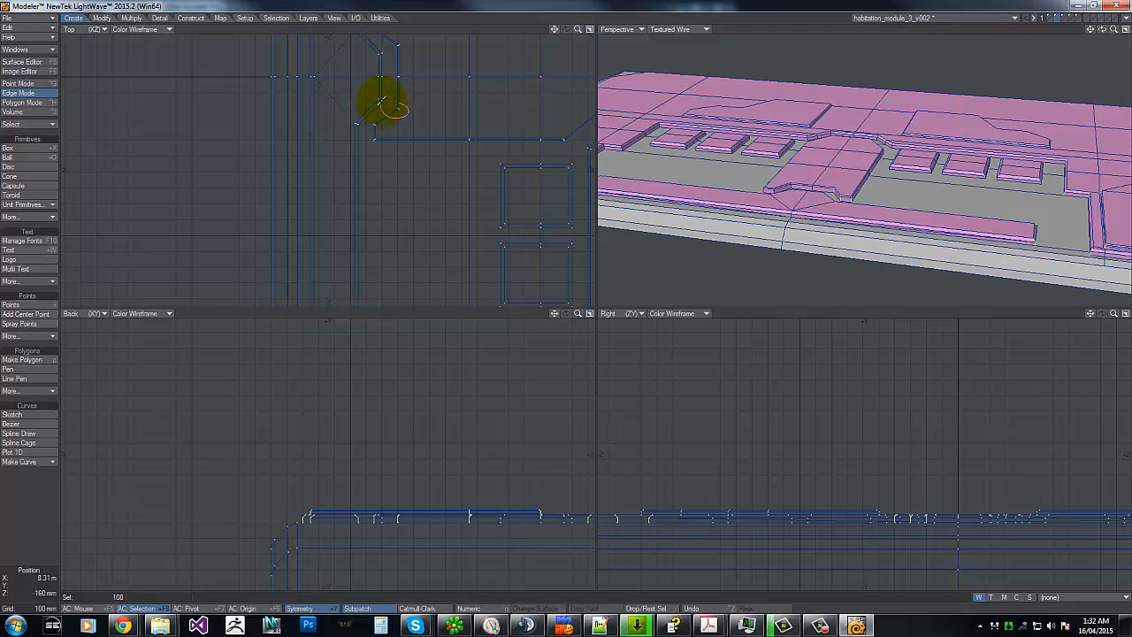
key("g")
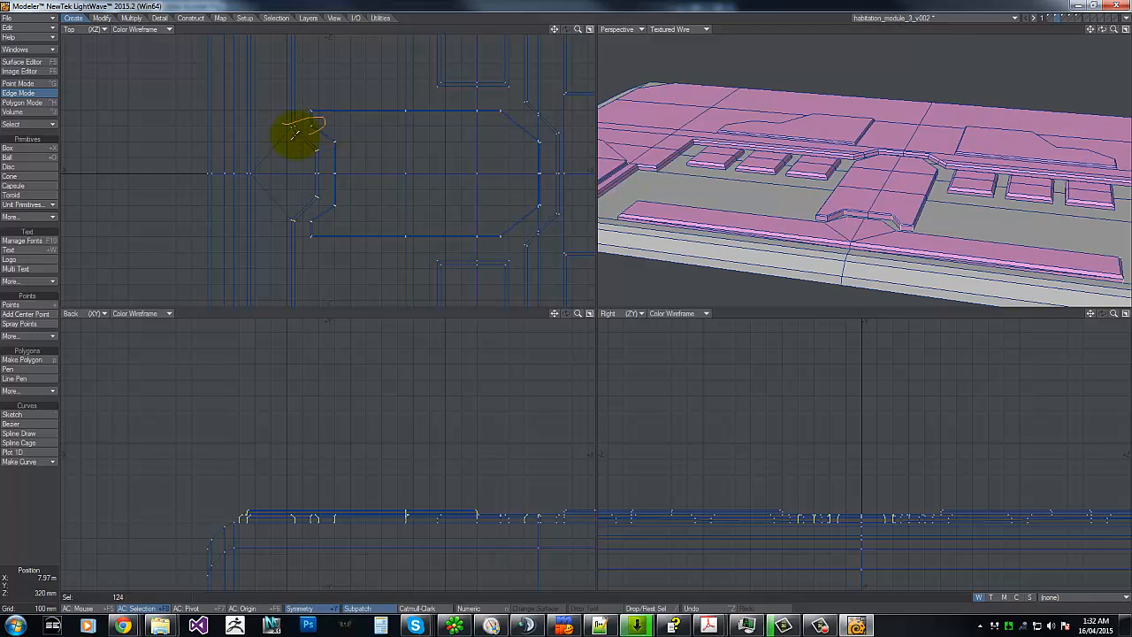
right_click_drag(297, 131, 312, 100)
left_click_drag(316, 112, 497, 112)
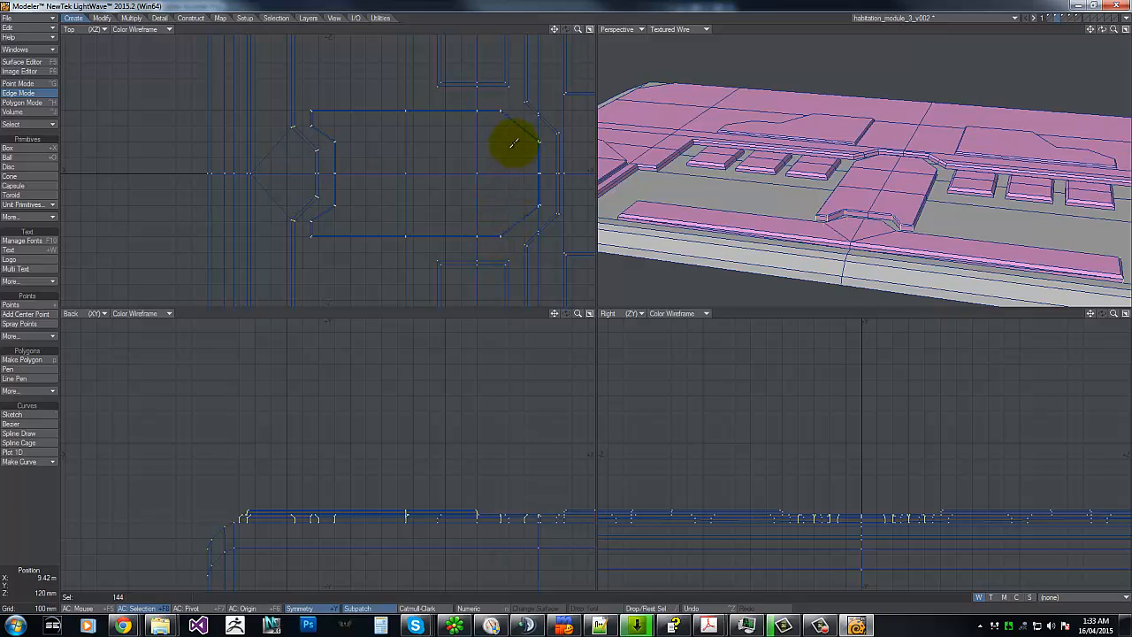
mouse_move(550, 133)
left_mouse_down()
mouse_move(567, 169)
mouse_move(522, 246)
mouse_move(445, 261)
mouse_move(452, 280)
mouse_move(371, 292)
mouse_move(295, 243)
mouse_move(278, 152)
left_mouse_up()
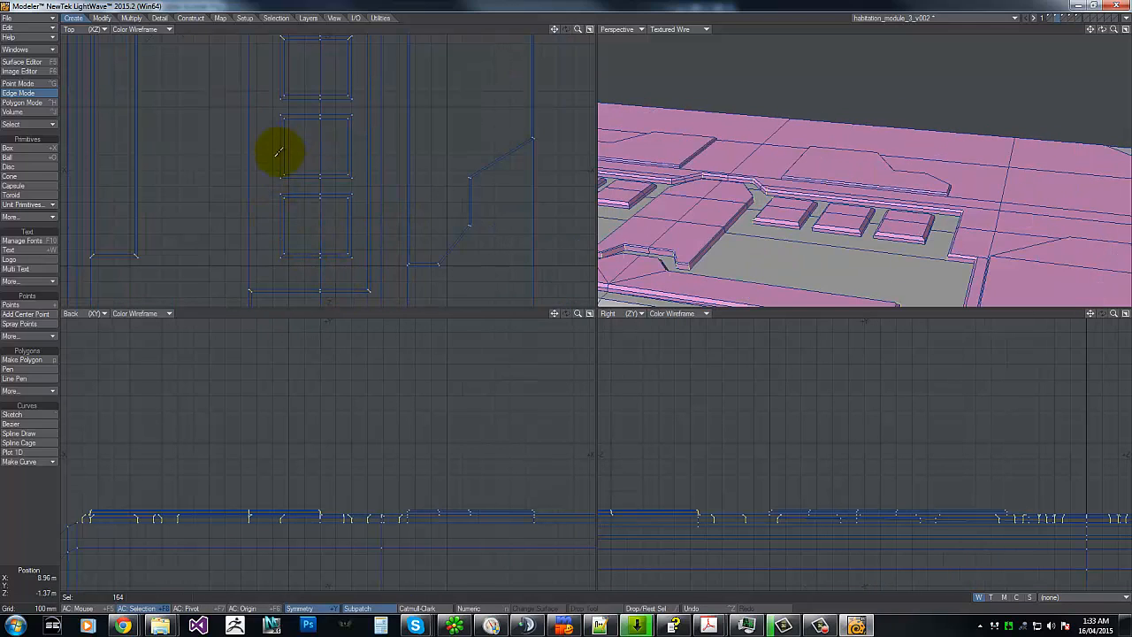
Step: Add the corner edges of the small square panels and of the raised stepped plate on the negative-Z side to the selection
mouse_move(294, 111)
right_mouse_down("shift")
mouse_move(286, 90)
mouse_move(263, 106)
mouse_move(271, 113)
right_mouse_up("shift")
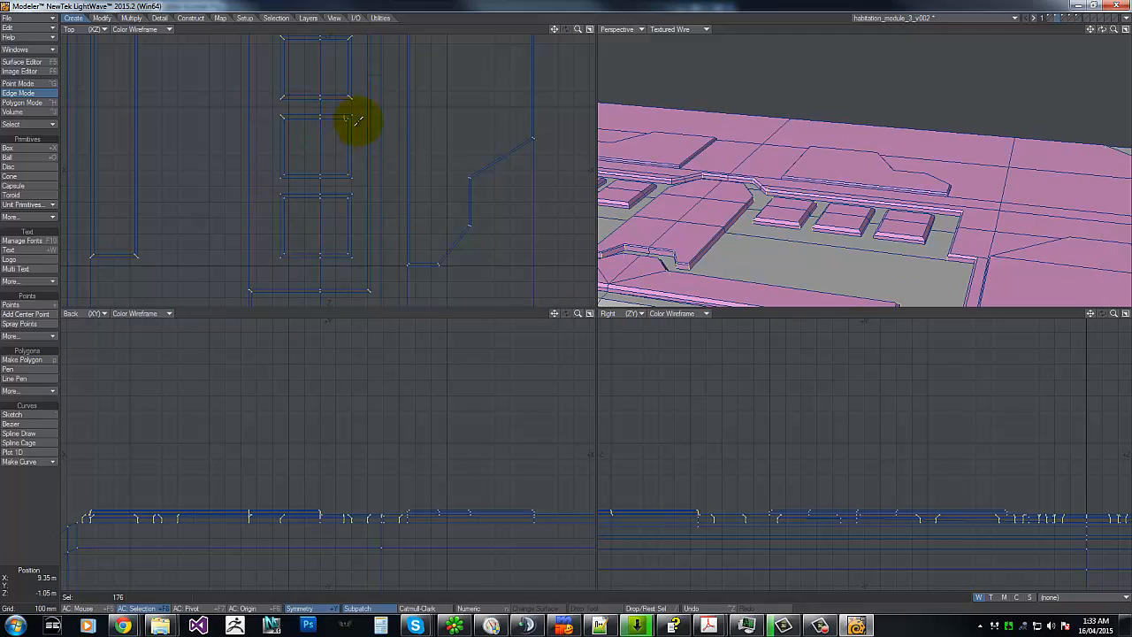
mouse_move(357, 120)
left_mouse_down()
mouse_move(344, 194)
mouse_move(289, 243)
mouse_move(338, 247)
mouse_move(437, 225)
mouse_move(434, 259)
mouse_move(416, 252)
mouse_move(452, 210)
mouse_move(460, 164)
mouse_move(533, 127)
left_mouse_up()
key("g")
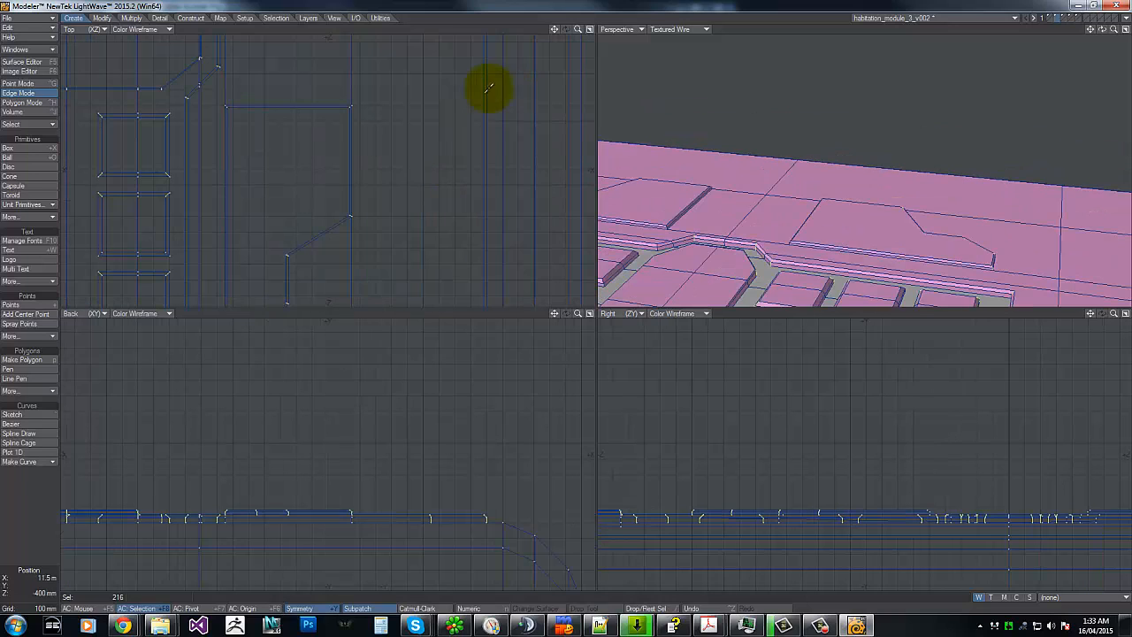
Step: Add the corner edges of the recess's central notch and the nearby inner corners of both raised stepped plates to the selection
key("g")
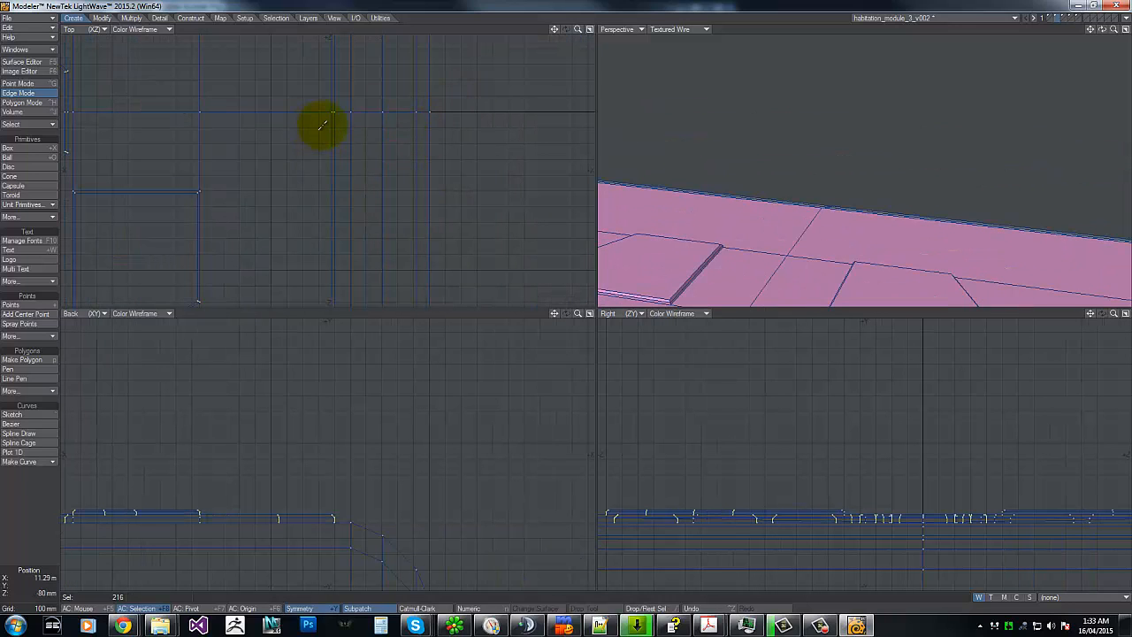
key("g")
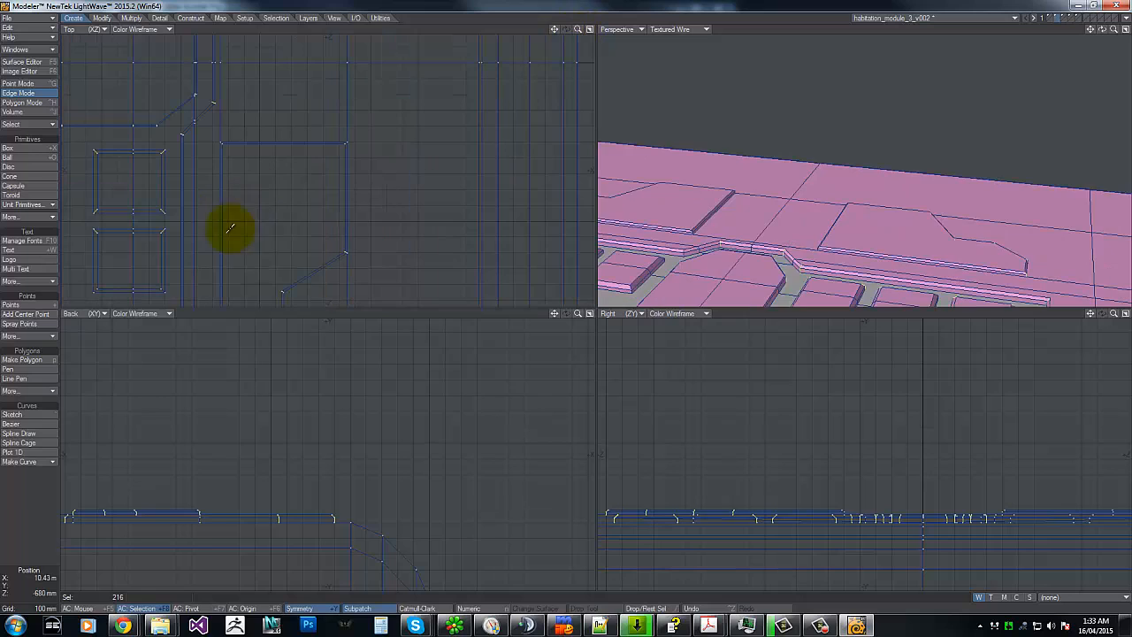
mouse_move(338, 118)
left_mouse_down()
mouse_move(240, 139)
mouse_move(232, 81)
left_mouse_up()
key("g")
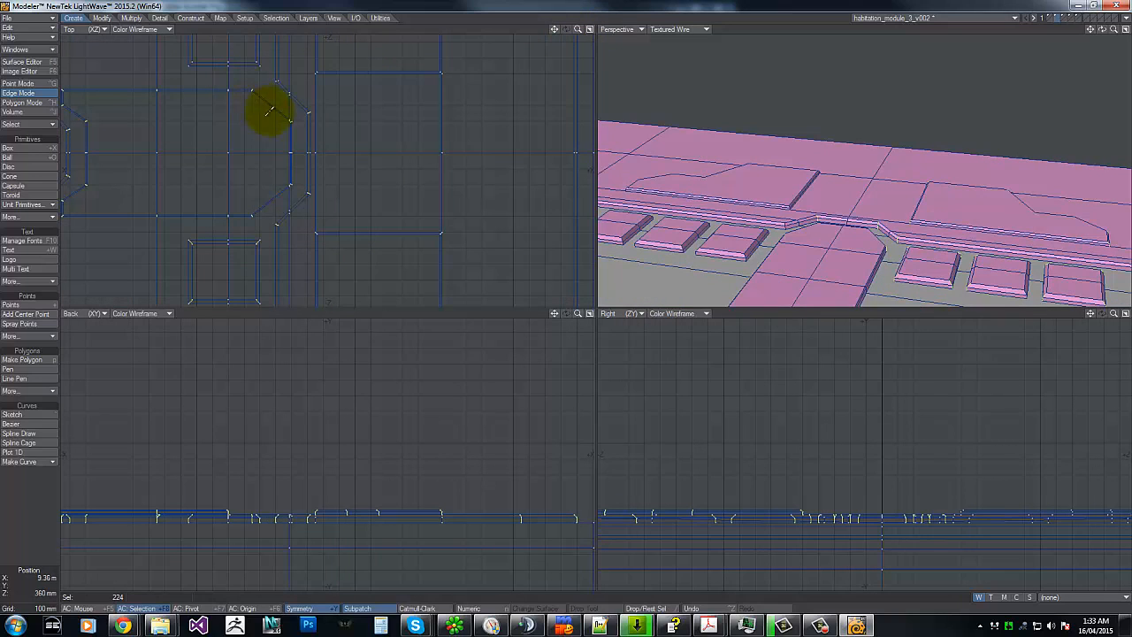
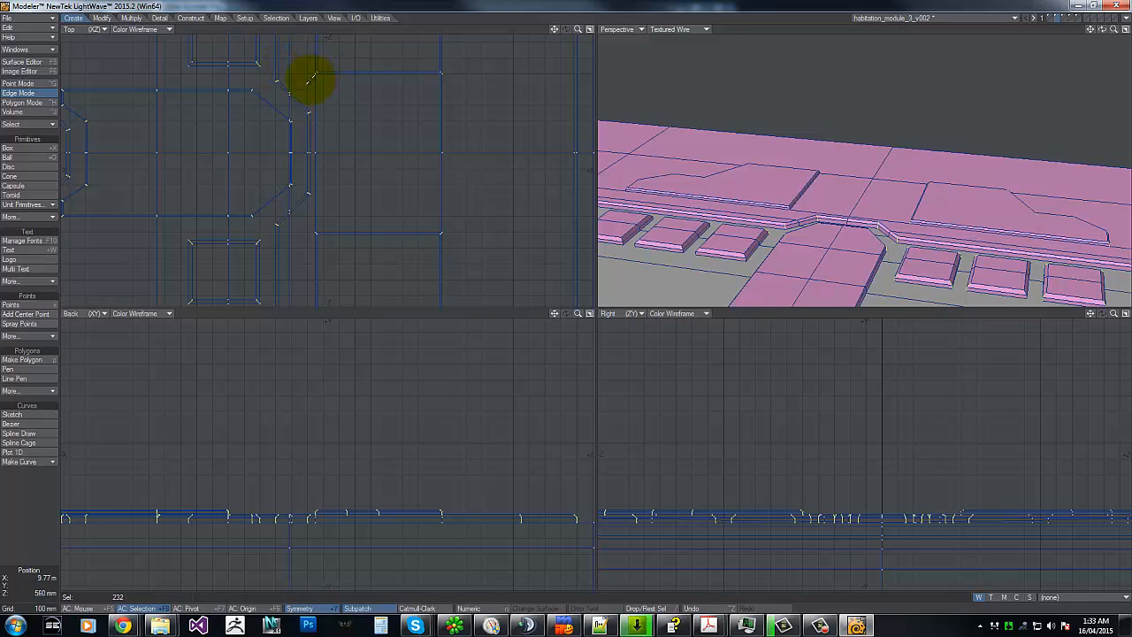
mouse_move(310, 79)
left_mouse_down()
mouse_move(374, 61)
mouse_move(430, 69)
mouse_move(359, 88)
left_mouse_up()
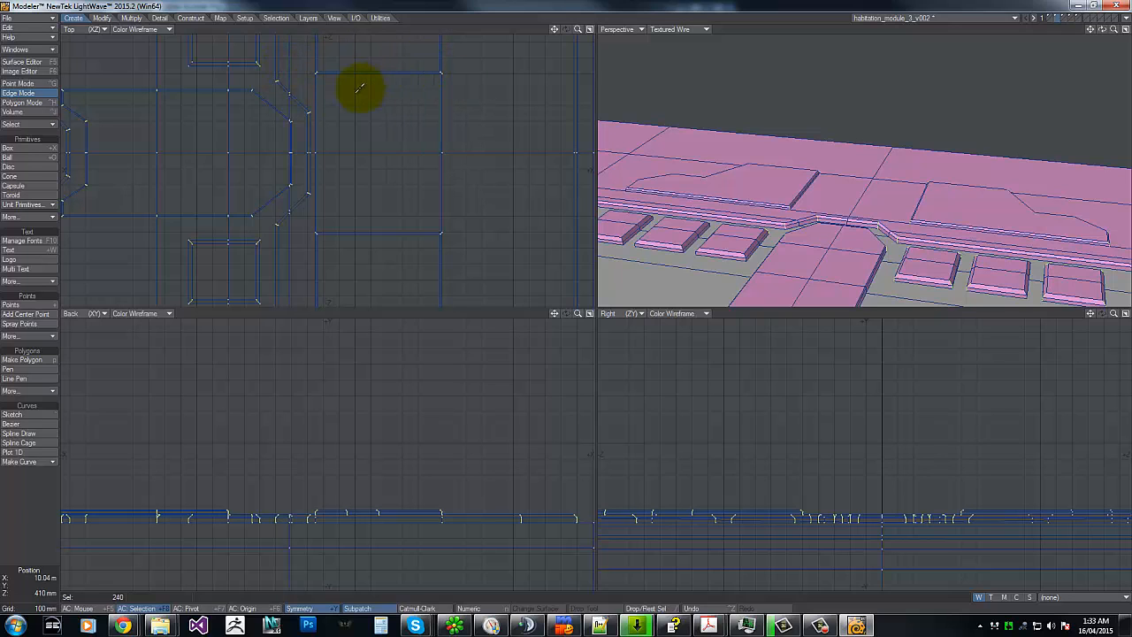
Step: Add the vertical corner edges of the three small square panels on the positive-Z side to the selection
right_click_drag(203, 55, 178, 49)
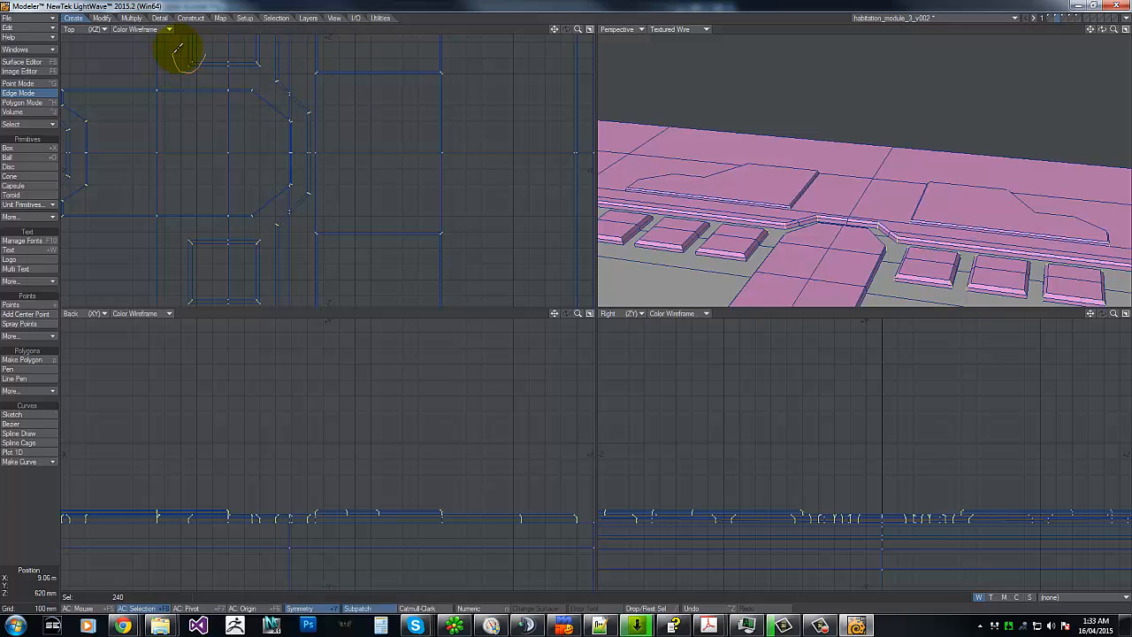
key("g")
key("g")
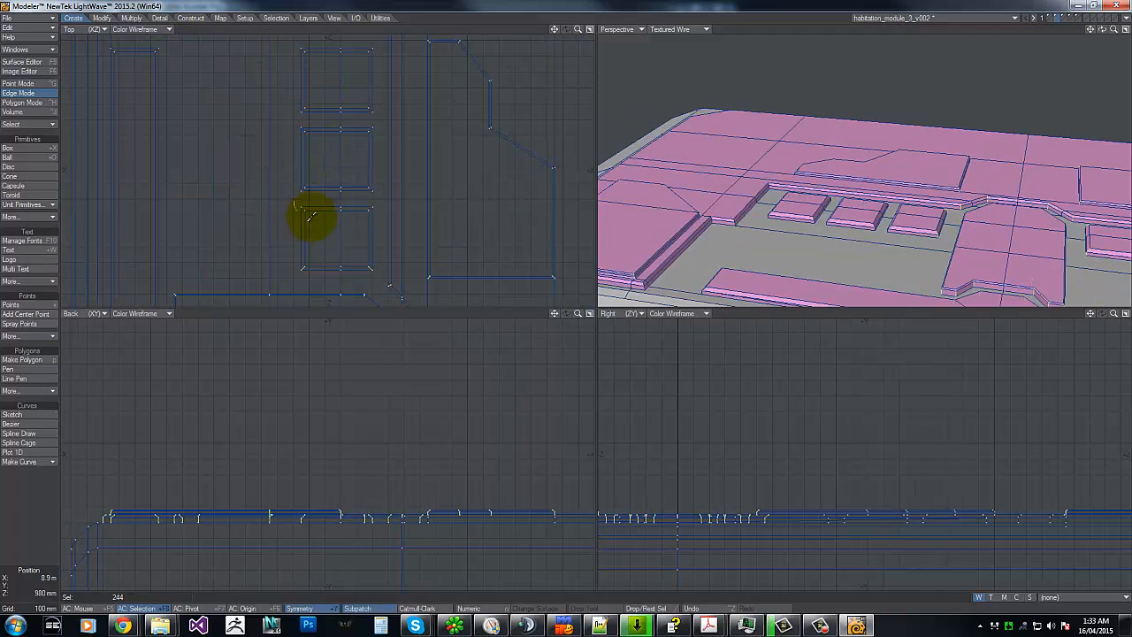
mouse_move(310, 216)
right_mouse_down("shift")
mouse_move(295, 176)
mouse_move(381, 200)
mouse_move(368, 177)
right_mouse_up("shift")
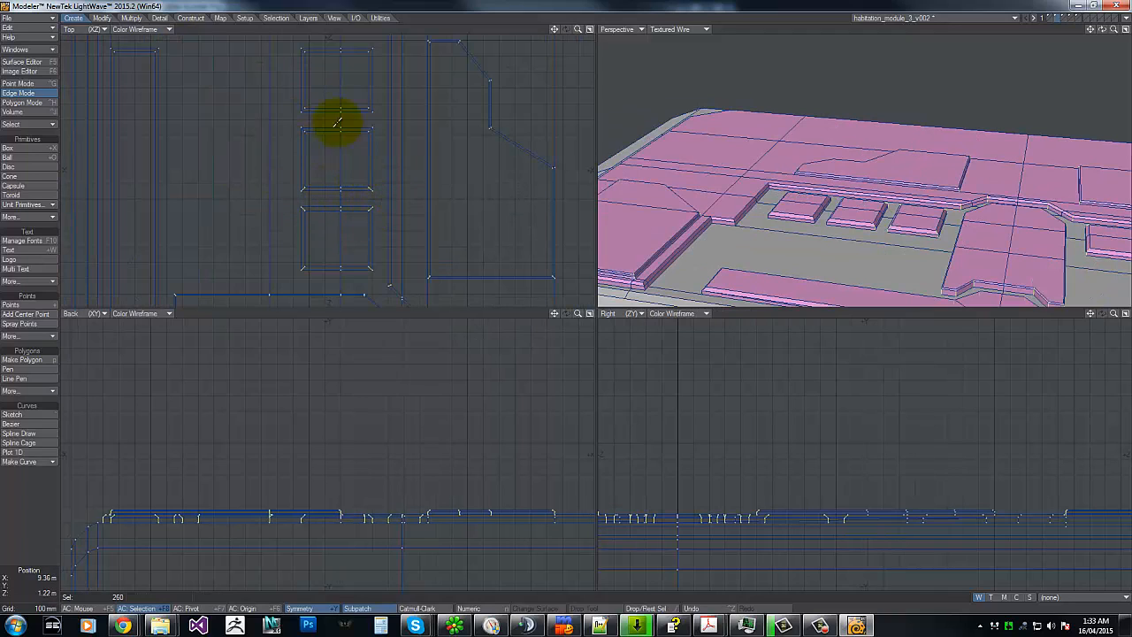
mouse_move(362, 90)
right_mouse_down("shift")
mouse_move(373, 131)
mouse_move(361, 97)
right_mouse_up("shift")
mouse_move(361, 58)
right_mouse_down("shift")
mouse_move(372, 58)
mouse_move(358, 42)
right_mouse_up("shift")
right_click_drag(296, 67, 299, 72, "shift")
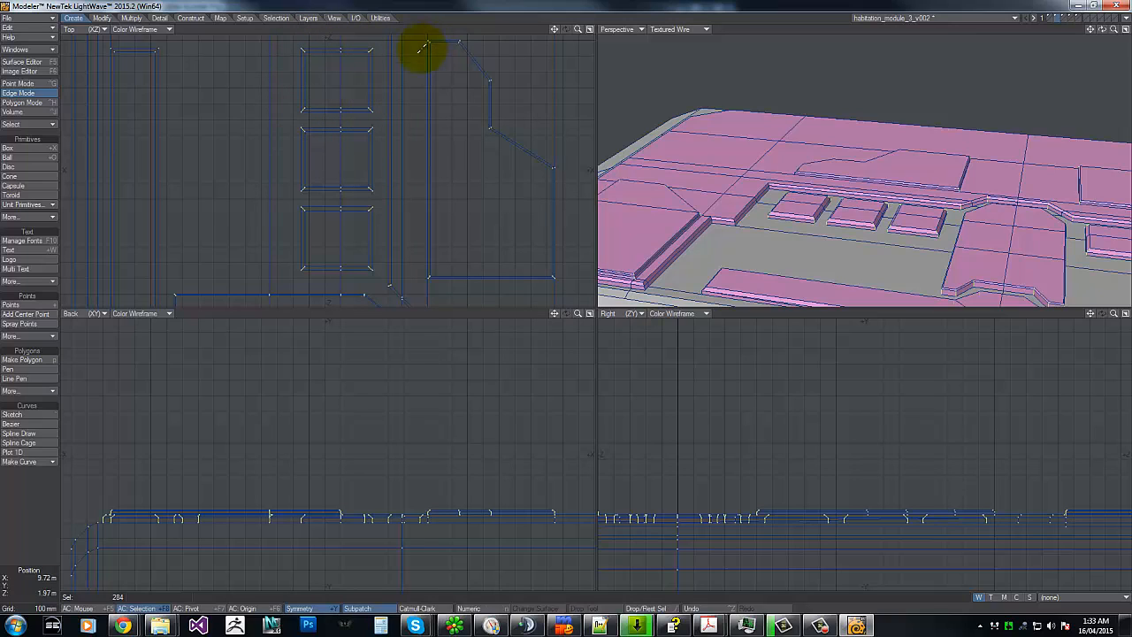
Step: Add the remaining corner edges of the raised stepped plate on the positive-Z side to the selection
right_click_drag(426, 44, 425, 42, "shift")
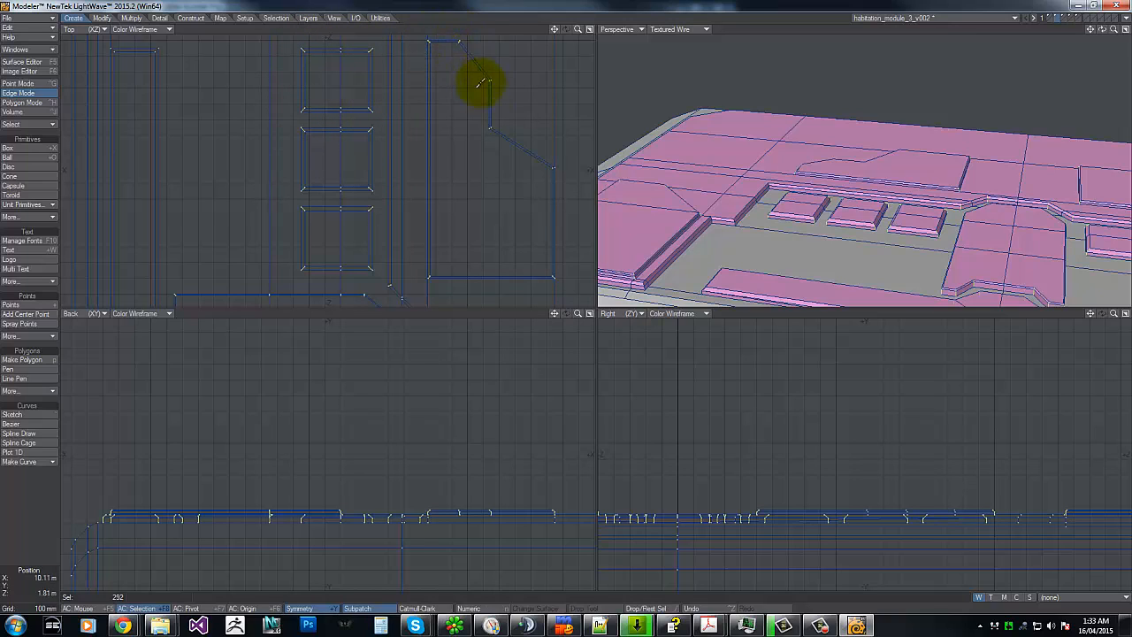
right_click_drag(478, 83, 498, 115, "shift")
mouse_move(550, 157)
right_mouse_down("shift")
mouse_move(577, 161)
mouse_move(560, 153)
right_mouse_up("shift")
Step: Add the recess's stepped corners, the adjacent base plate corner and the narrow strip's end corners at the positive-Z end to the selection
key("g")
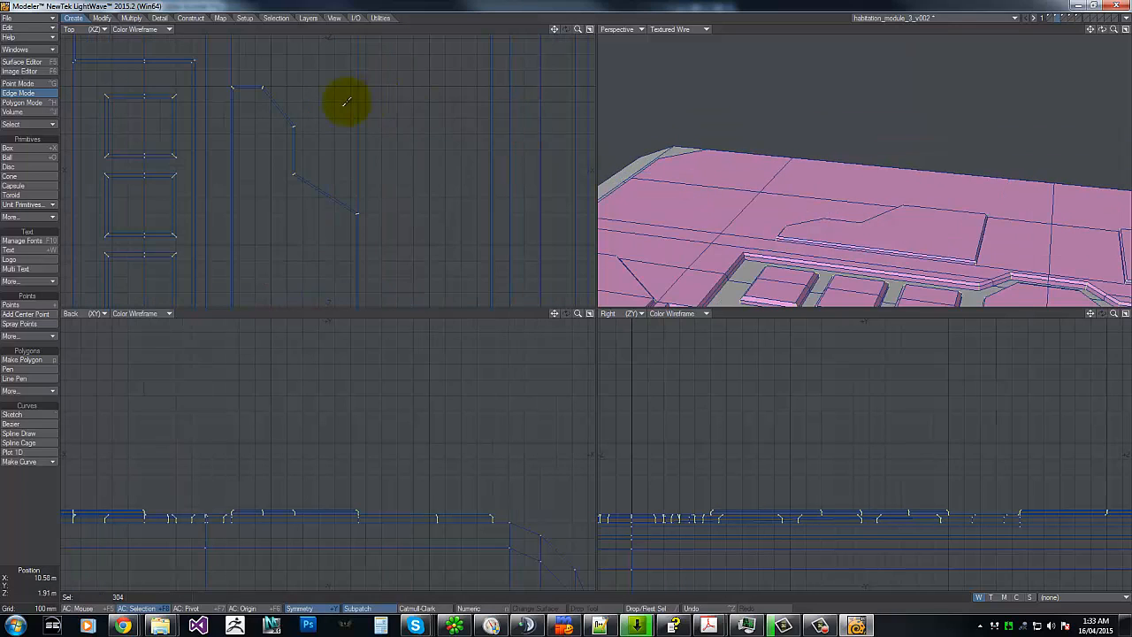
key("g")
key("g")
key("g")
key("g")
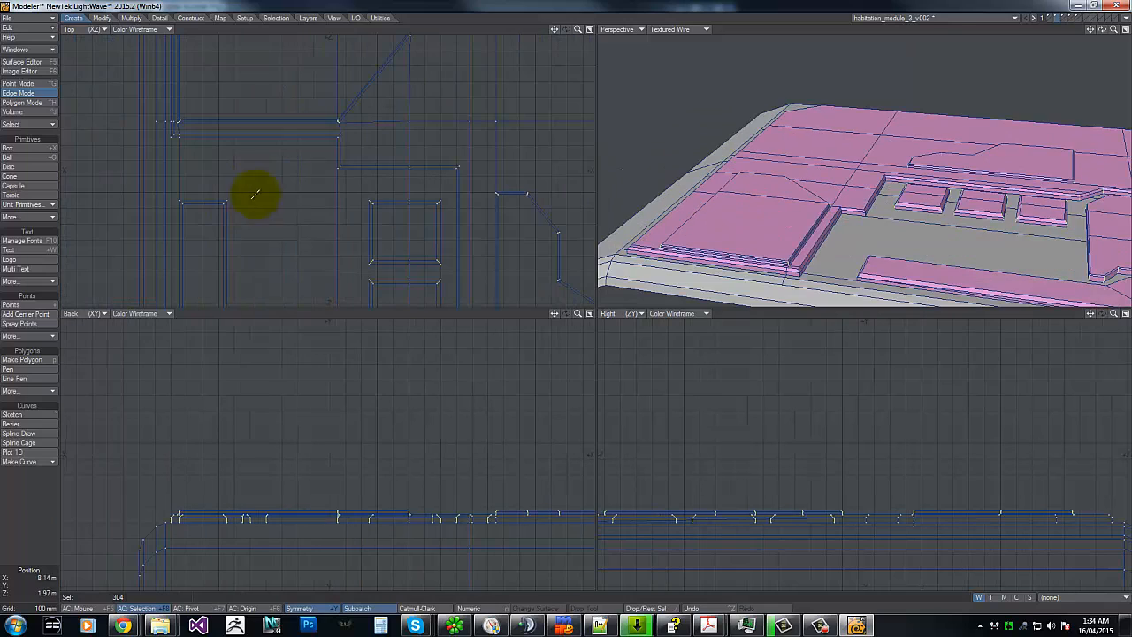
mouse_move(338, 154)
right_mouse_down("shift")
mouse_move(328, 165)
mouse_move(343, 158)
mouse_move(332, 138)
right_mouse_up("shift")
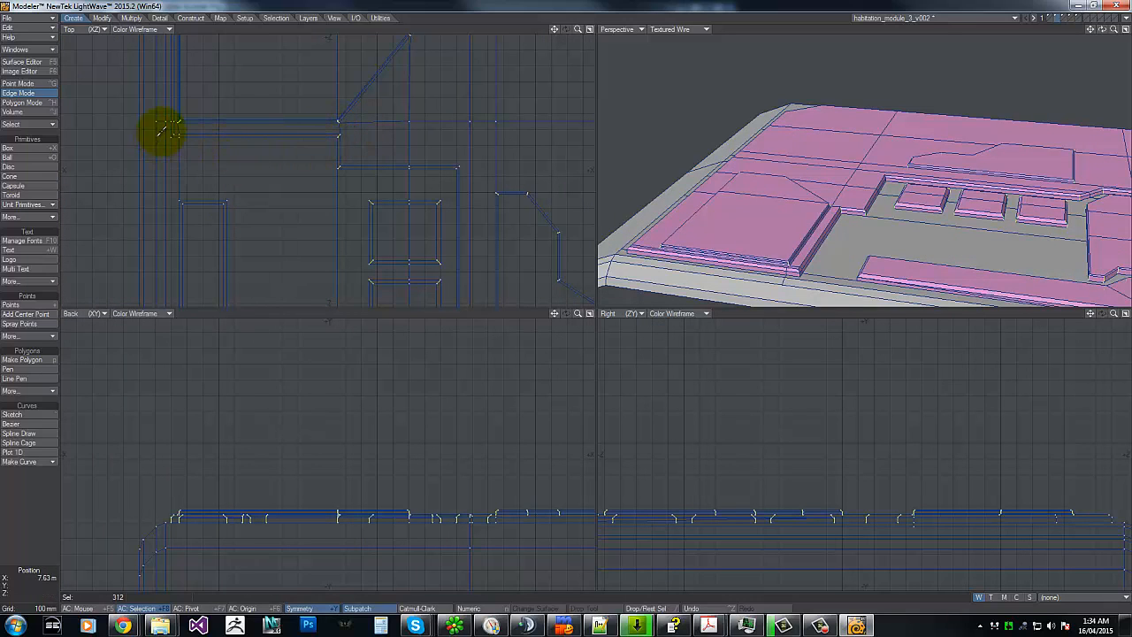
right_click_drag(173, 137, 197, 178, "shift")
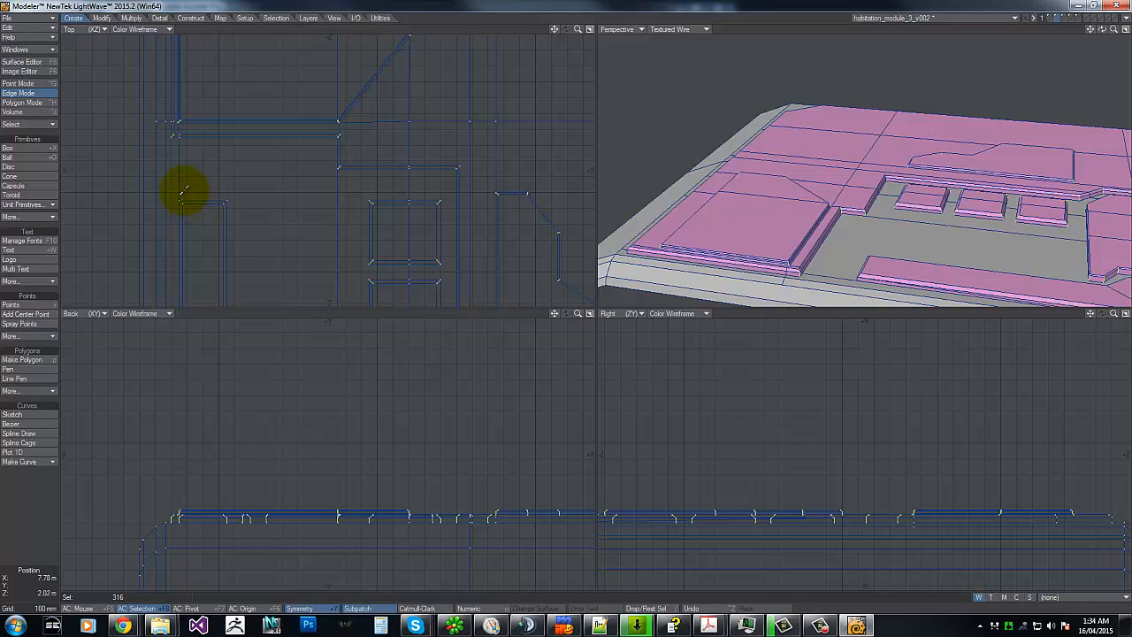
mouse_move(208, 199)
right_mouse_down("shift")
mouse_move(245, 197)
mouse_move(220, 191)
right_mouse_up("shift")
Step: Add the base plate's outer corner edge next to the five-sided plate at the positive-Z end to the selection
key("g")
key("g")
key("g")
key("g")
key("g")
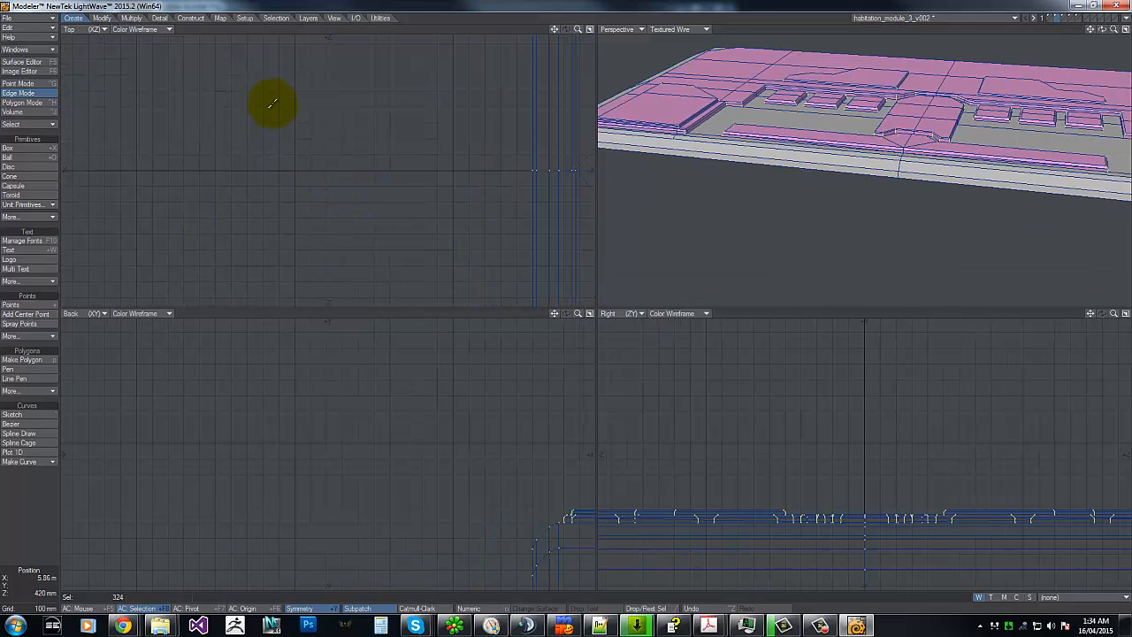
key("g")
key("g")
key("g")
key("g")
key("g")
key("g")
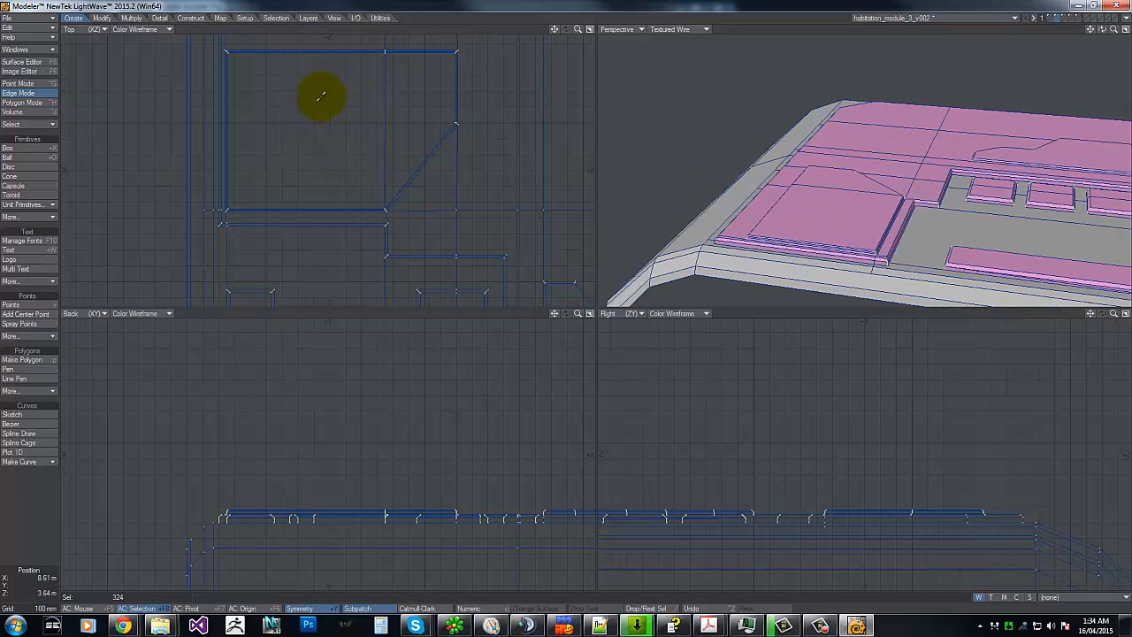
key("g")
key("g")
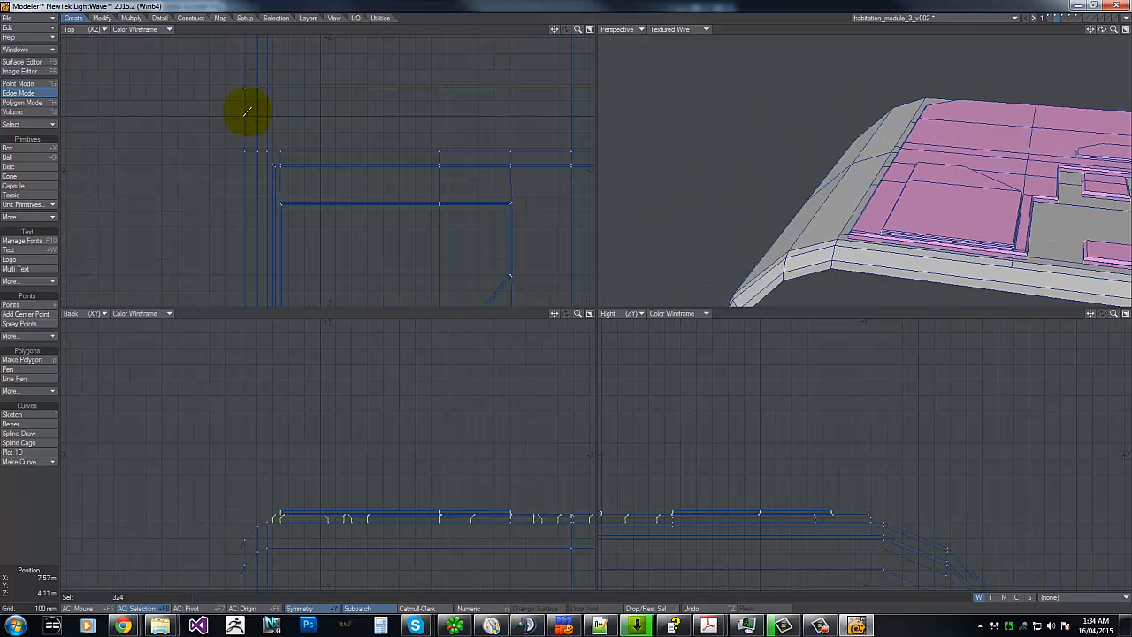
right_click_drag(267, 165, 272, 158, "shift")
left_click(277, 164)
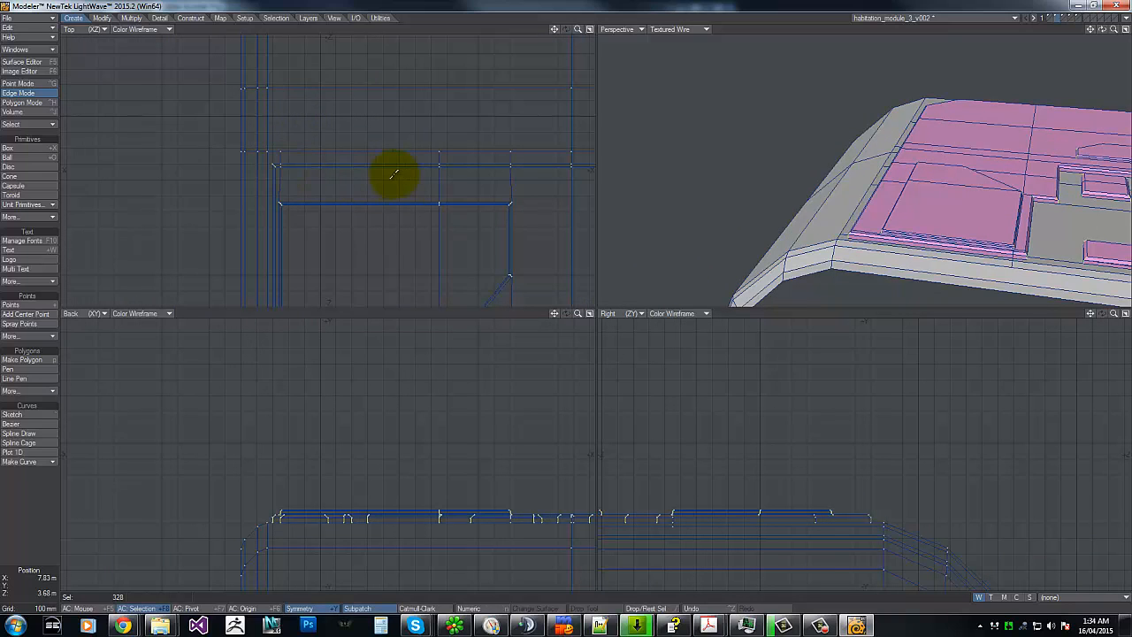
Step: Add the base plate's outer corner edges on the side away from the recess at the positive-Z end to the selection
key("g")
key("g")
key("g")
key("g")
mouse_move(387, 160)
left_mouse_down()
mouse_move(353, 151)
mouse_move(453, 226)
left_mouse_up()
key("g")
key("g")
key("g")
key("g")
key("g")
key("g")
key("g")
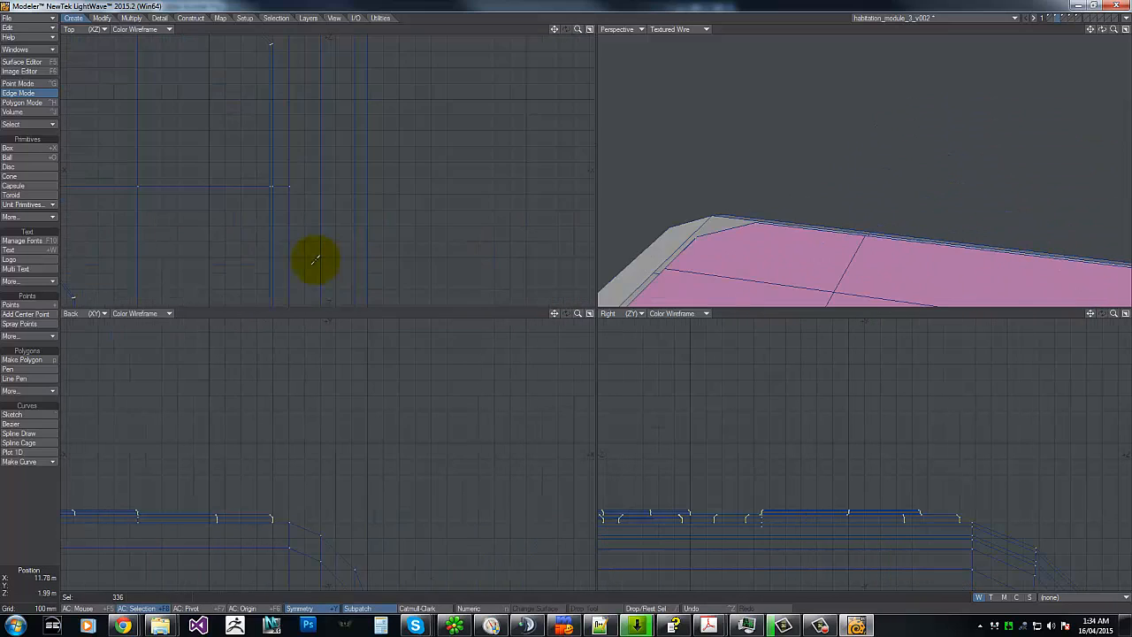
Step: Check the selected corner edges around the hull top's negative-Z end and the central notch for missed ones
key("g")
key("g")
key("g")
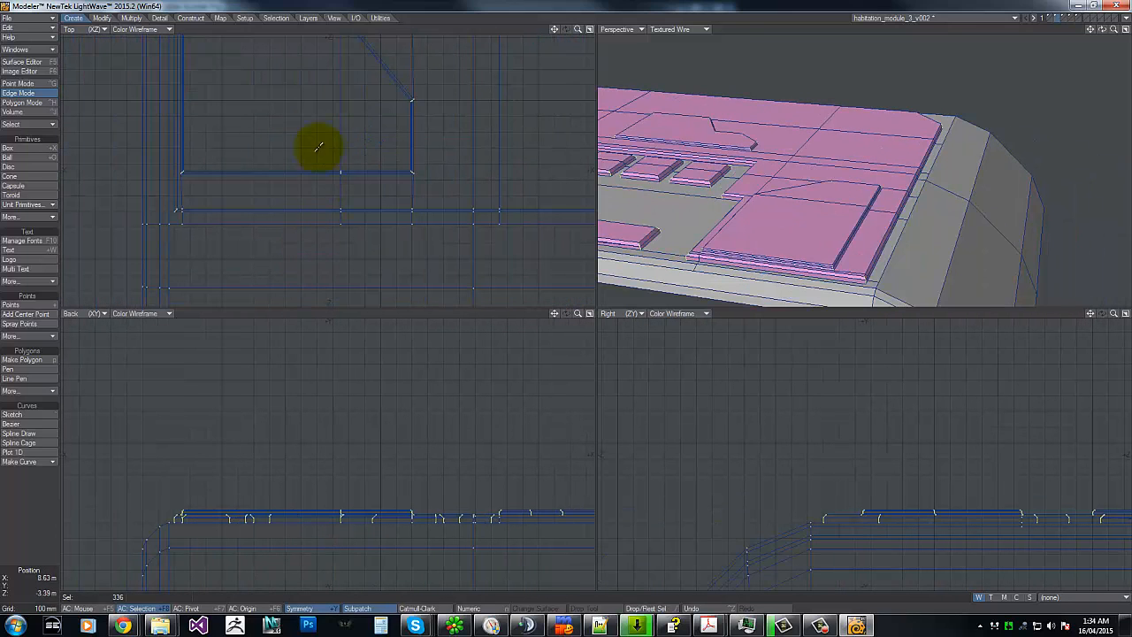
key("g")
key("g")
key("g")
key("g")
key("g")
key("g")
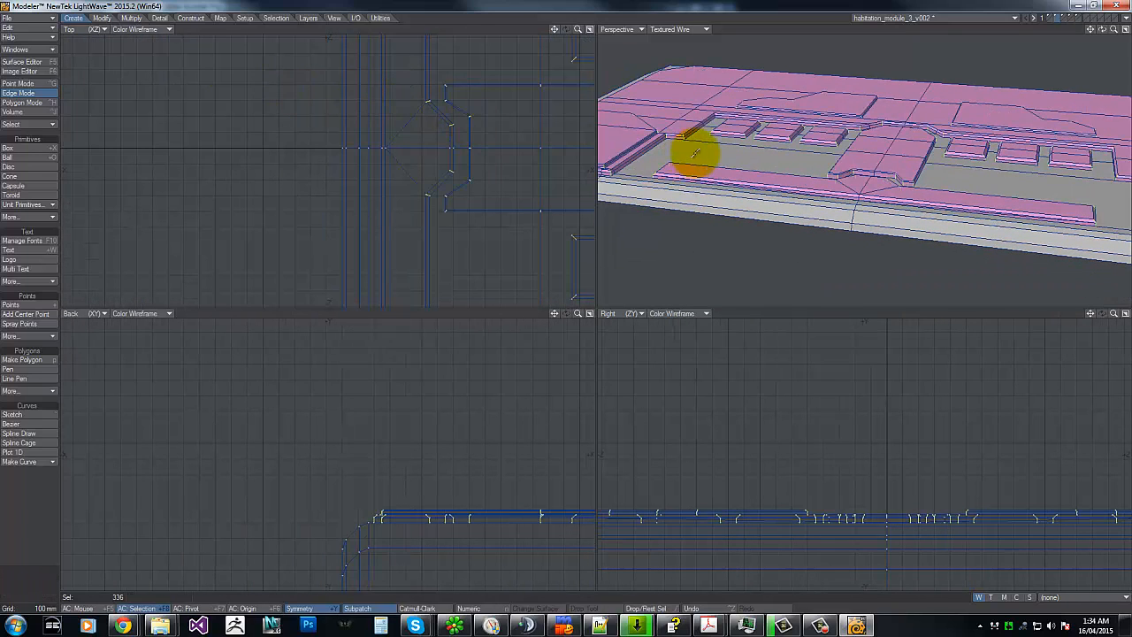
Step: Examine the base plate's side polygons beside the central notch by selecting them individually, and clear the polygon selection
key("ctrl+h")
left_click(817, 194)
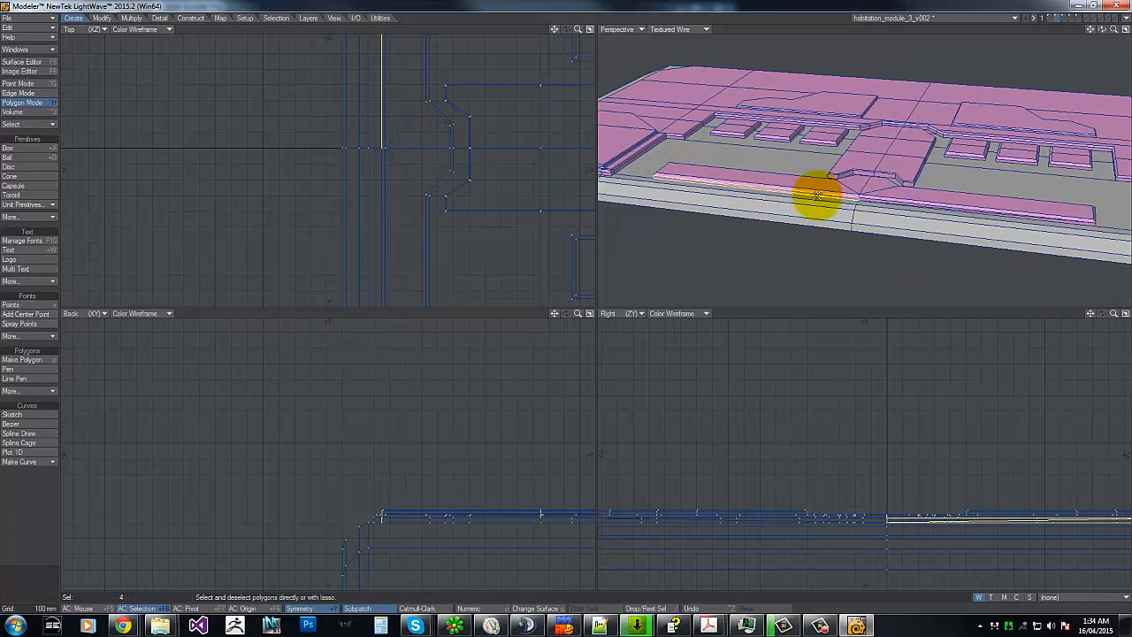
key("slash")
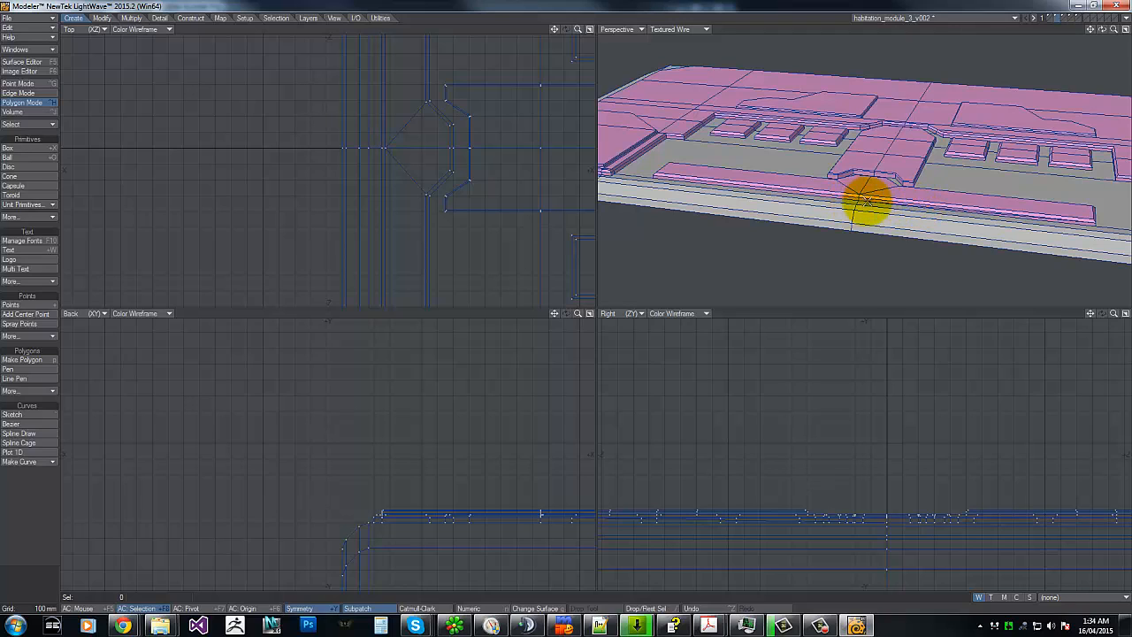
left_click(883, 203)
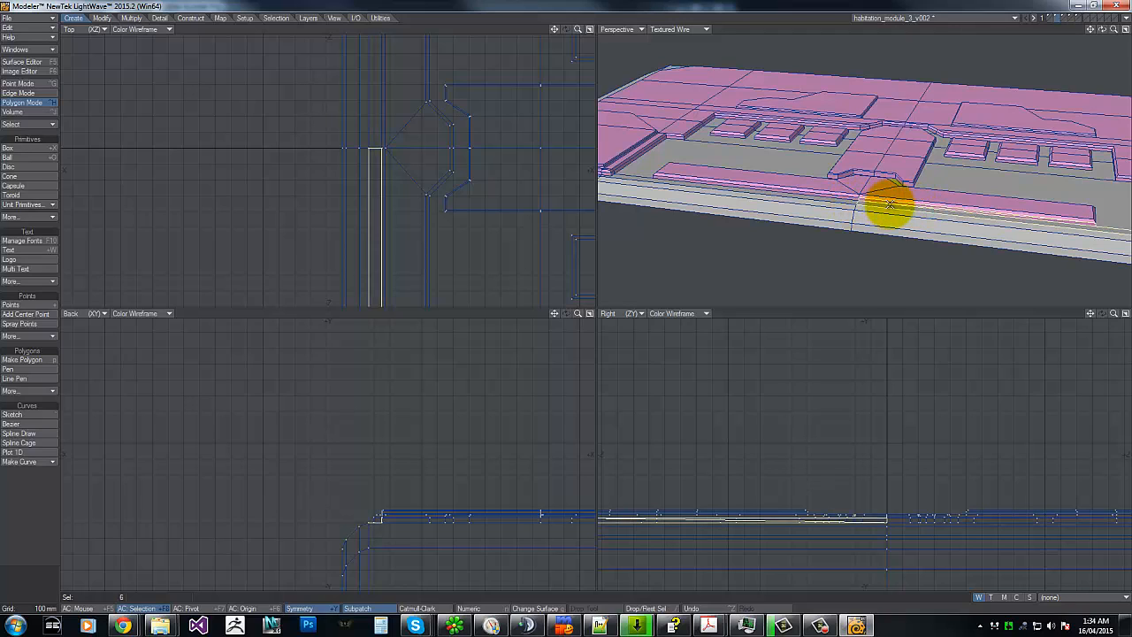
left_click(899, 212)
key("shift+z")
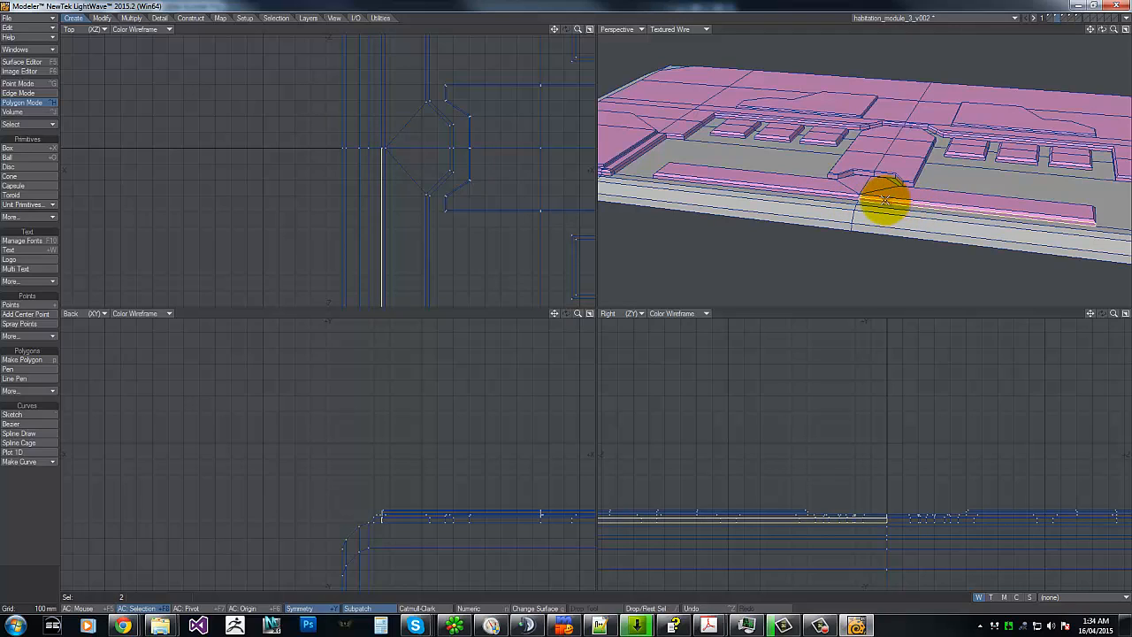
key("slash")
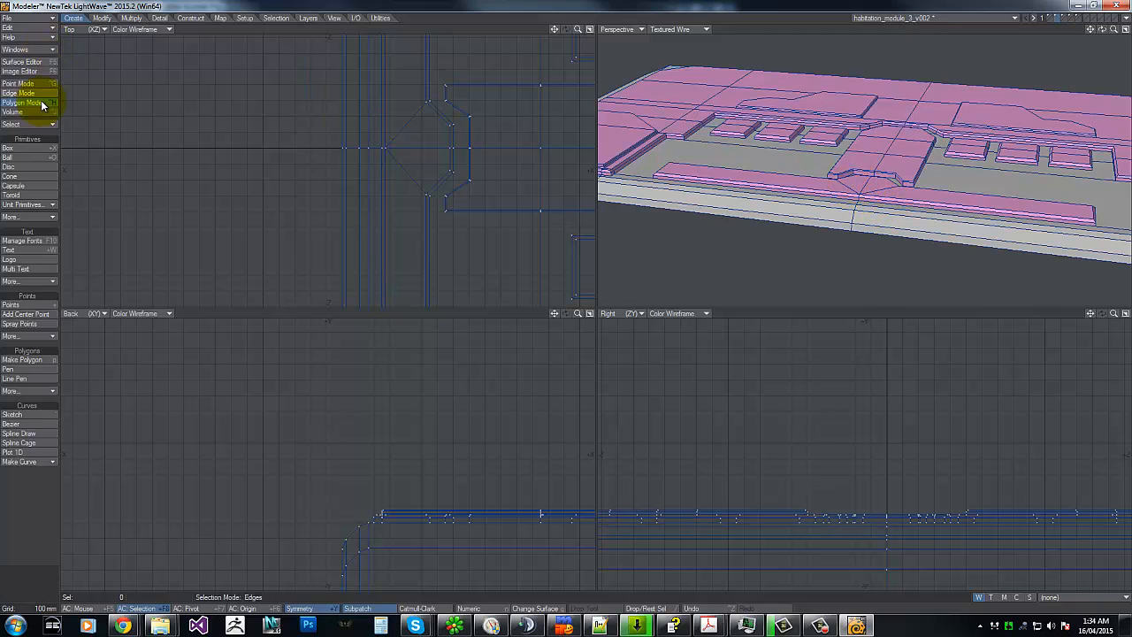
Step: Chamfer the selected vertical corner edges of the top hull panels by a small amount
left_click(46, 96)
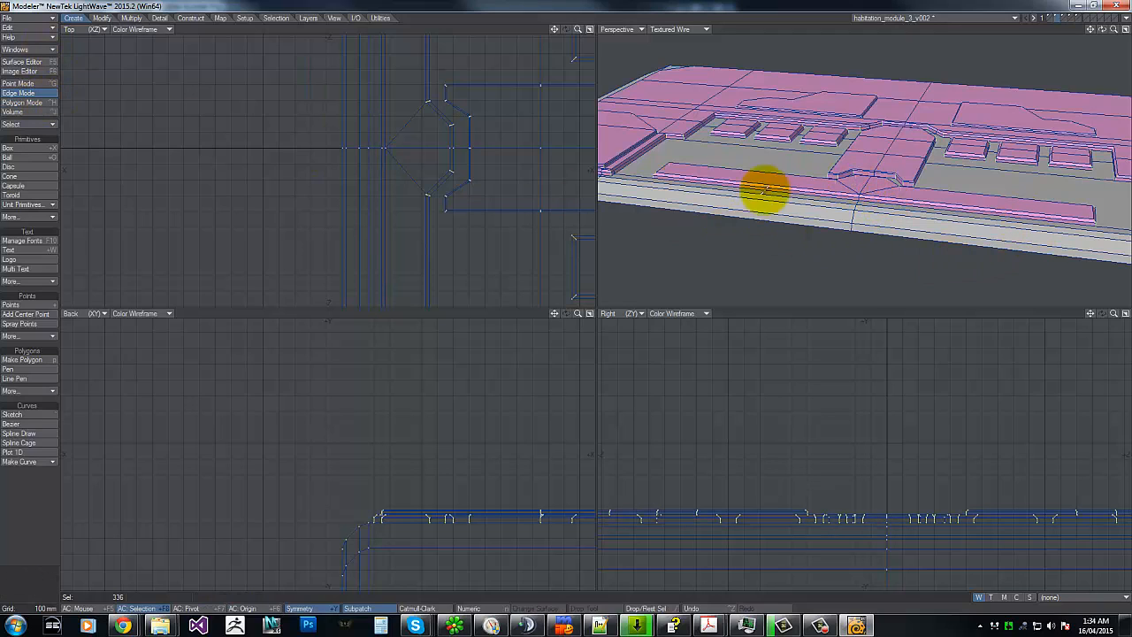
key("ctrl+b")
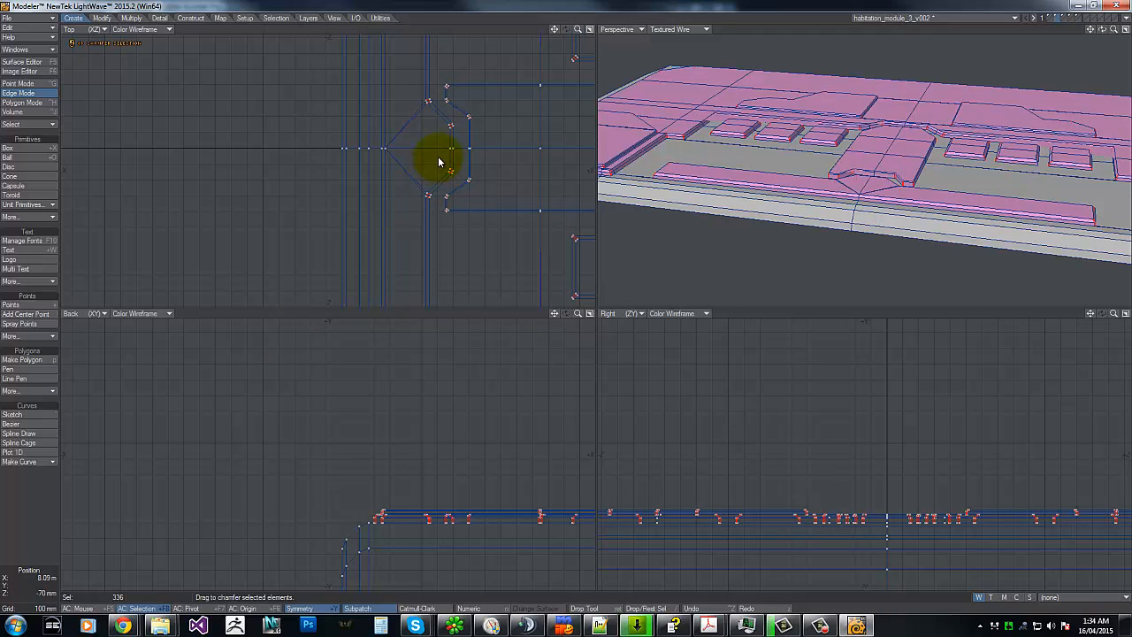
key("g")
key("g")
key("g")
key("g")
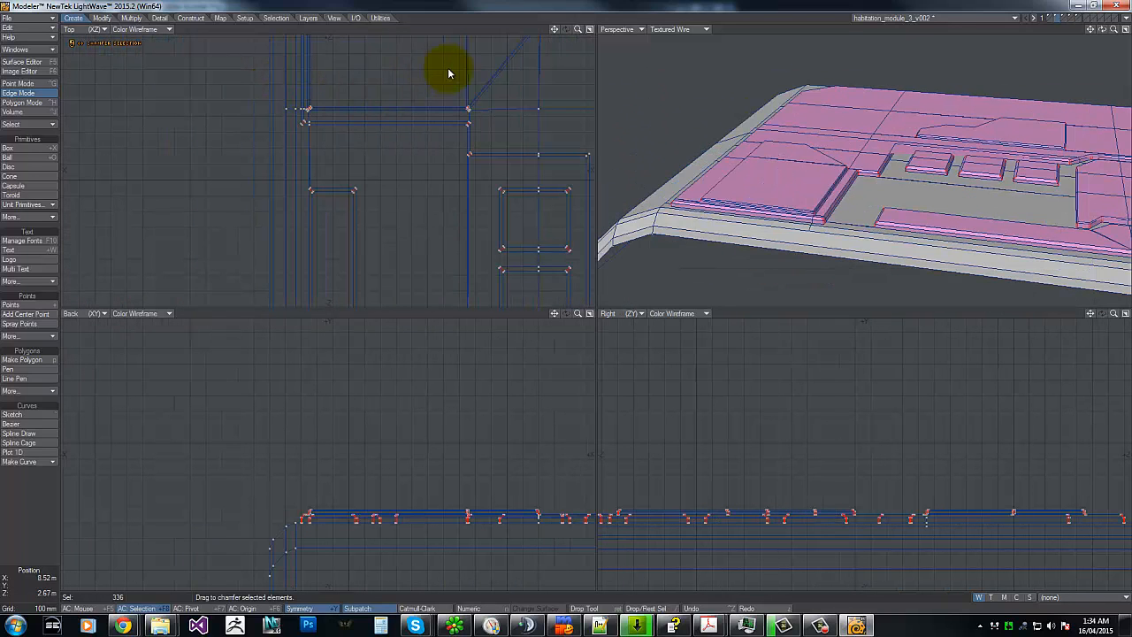
key("t")
key("space")
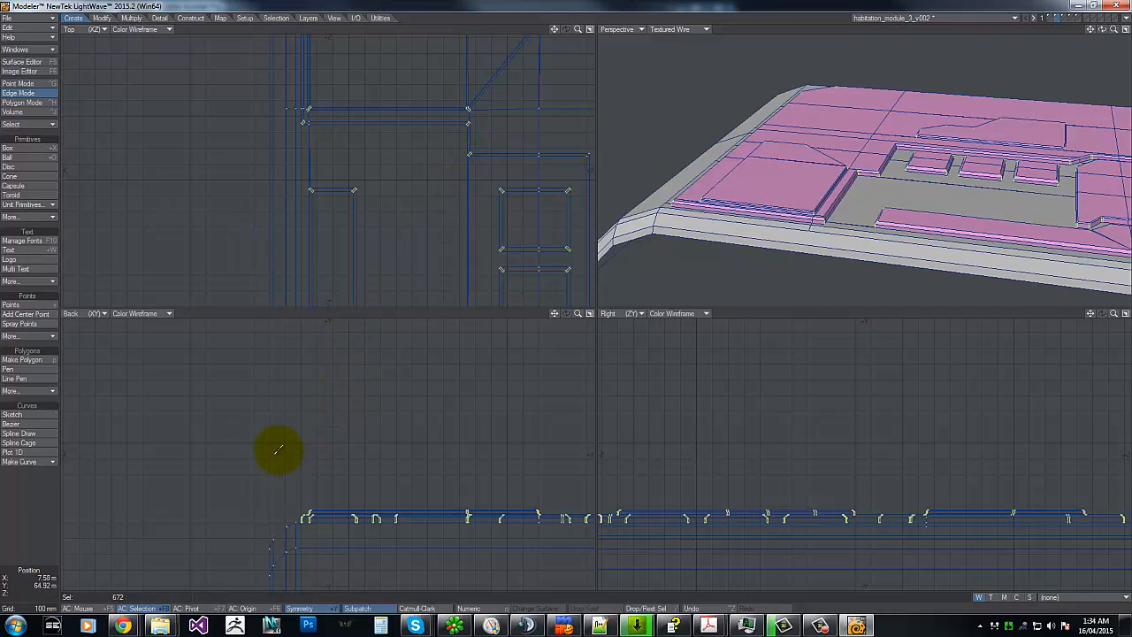
Step: Clear the entire edge selection using the edge statistics
key("w")
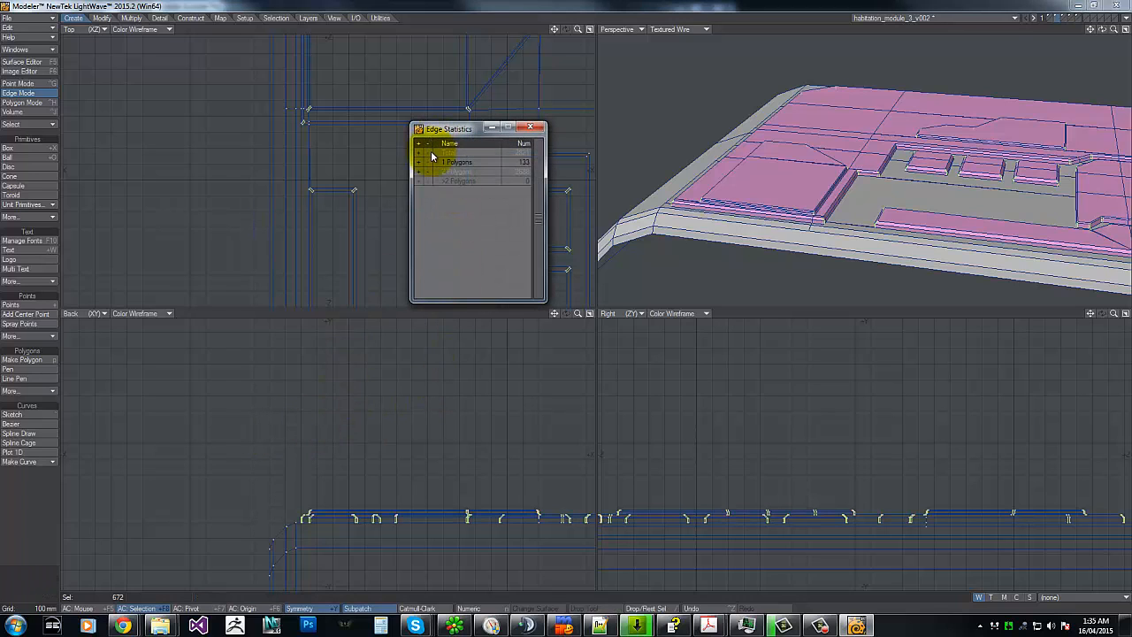
left_click(430, 153)
left_click(530, 127)
Step: Select the polygons of the whole habitation module, including both end sections, with symmetry turned off
key("g")
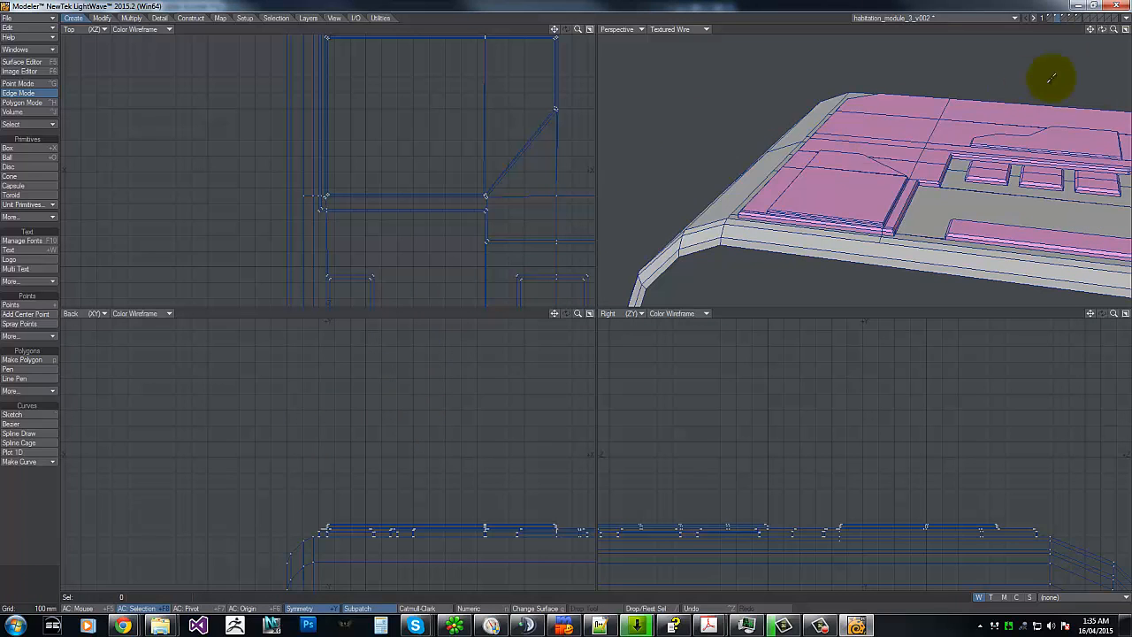
left_click_drag(1113, 34, 720, 182)
key("a")
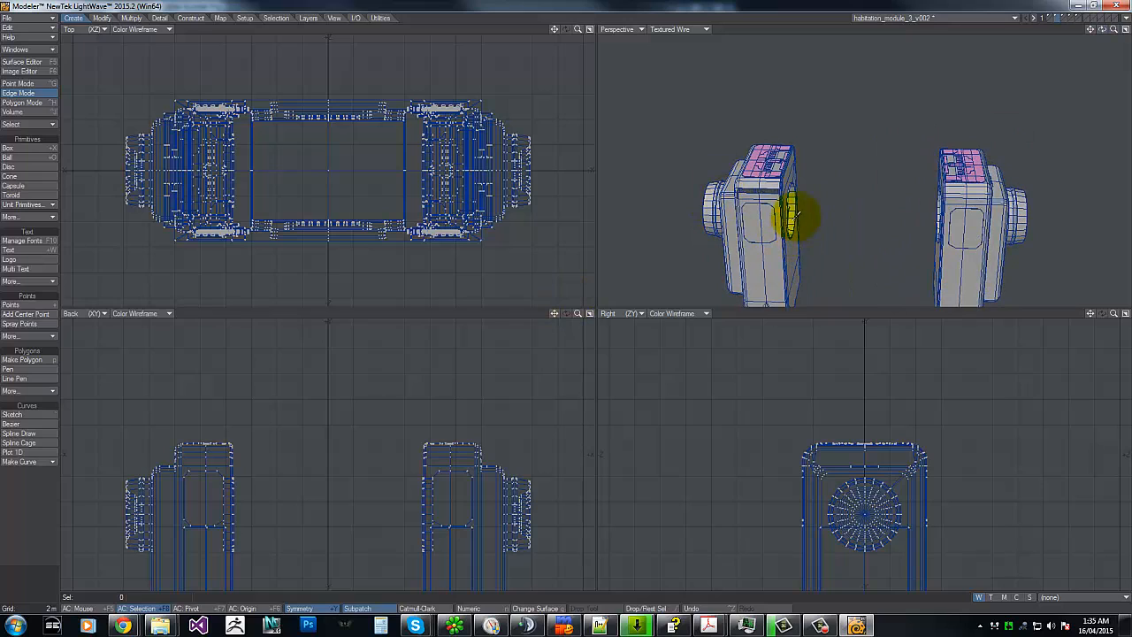
key("ctrl+h")
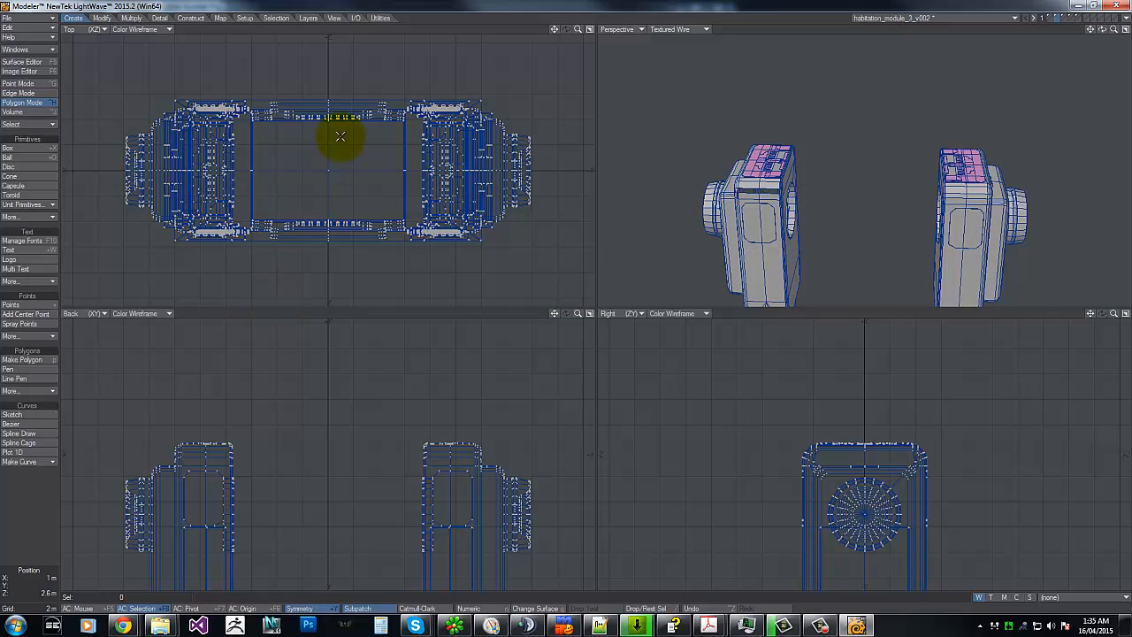
right_click_drag(334, 66, 335, 218)
mouse_move(329, 86)
right_mouse_down()
mouse_move(327, 115)
mouse_move(331, 86)
right_mouse_up()
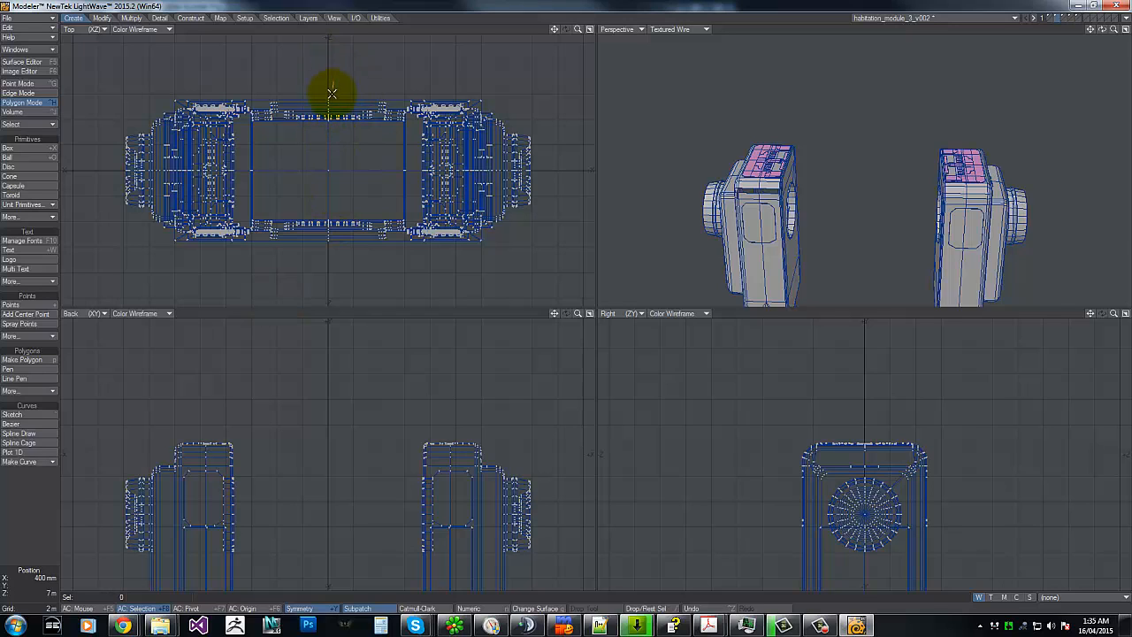
mouse_move(331, 159)
right_mouse_down()
mouse_move(314, 308)
mouse_move(230, 3)
right_mouse_up()
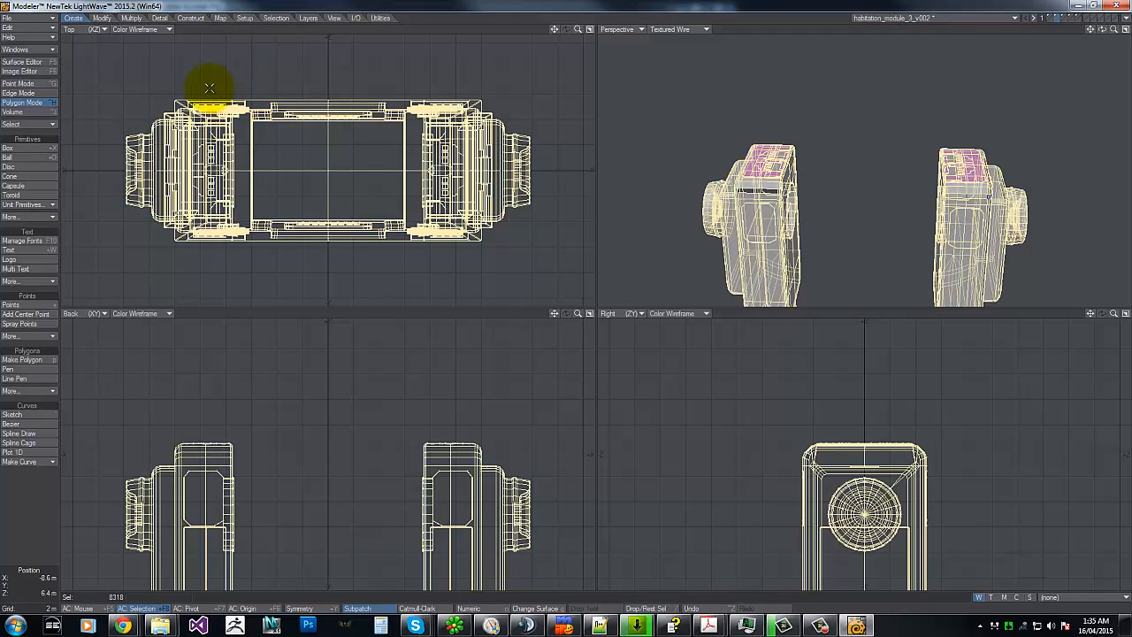
Step: Clear the current selection and delete the upper head section of the arm on the negative X side
mouse_move(146, 93)
right_mouse_down()
mouse_move(345, 331)
mouse_move(347, 9)
right_mouse_up()
key("shift+y")
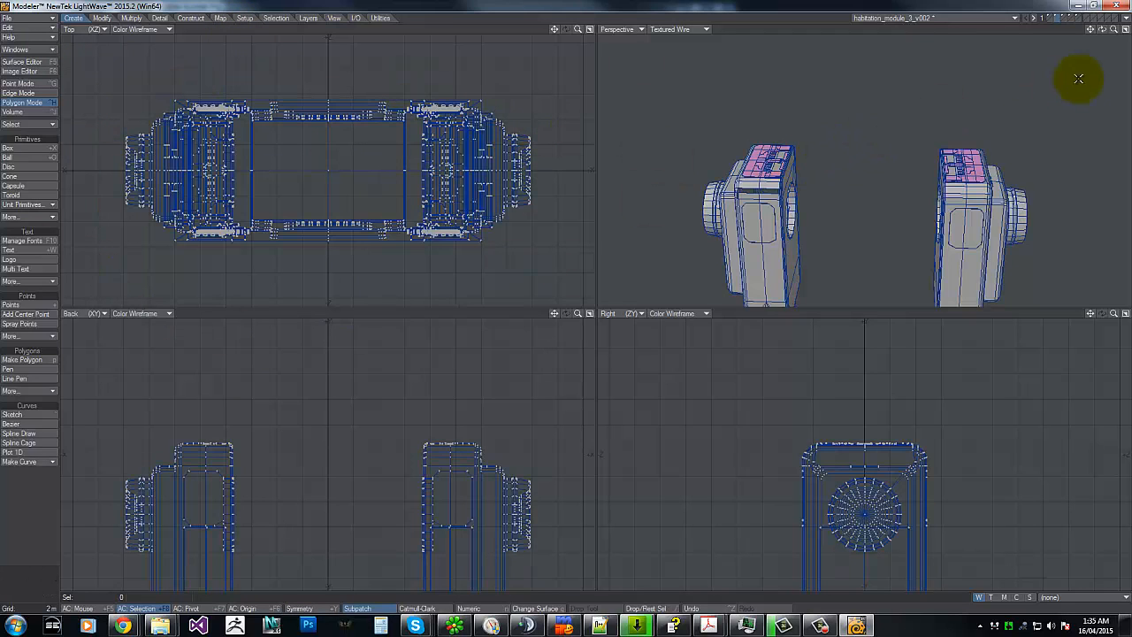
mouse_move(1113, 31)
left_mouse_down()
mouse_move(555, 302)
mouse_move(569, 301)
left_mouse_up()
key("g")
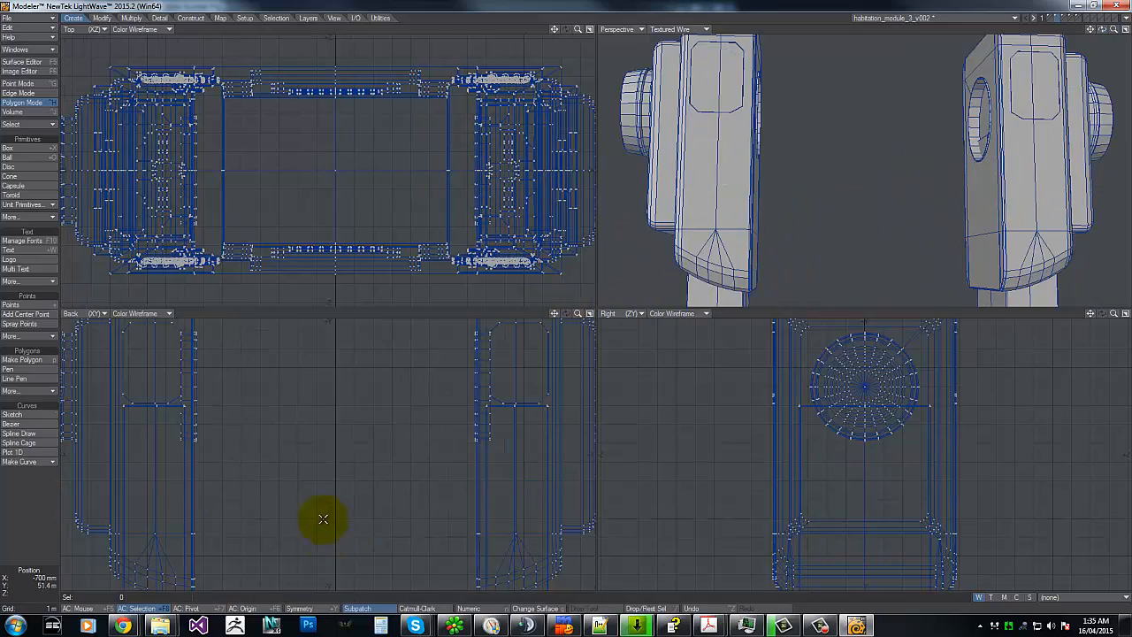
left_click_drag(578, 315, 520, 303)
mouse_move(295, 523)
right_mouse_down()
mouse_move(160, 536)
mouse_move(274, 331)
mouse_move(308, 408)
right_mouse_up()
key("Delete")
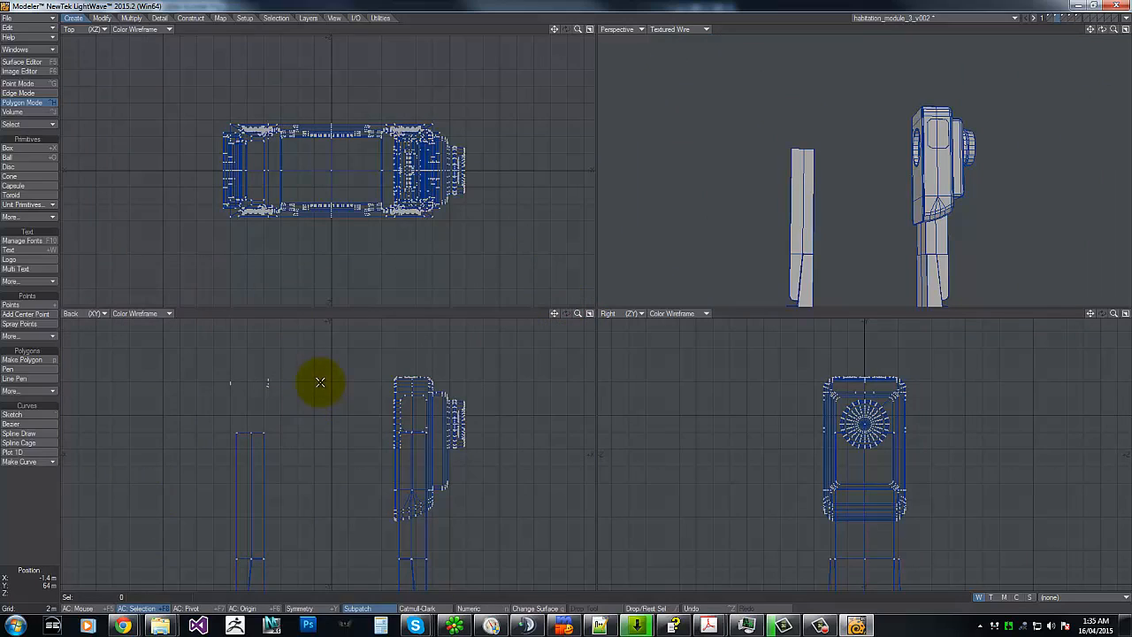
Step: Select the remaining upper head section and mirror it across the X = 0 centre plane onto the opposite arm
mouse_move(341, 367)
right_mouse_down()
mouse_move(336, 530)
mouse_move(271, 445)
right_mouse_up()
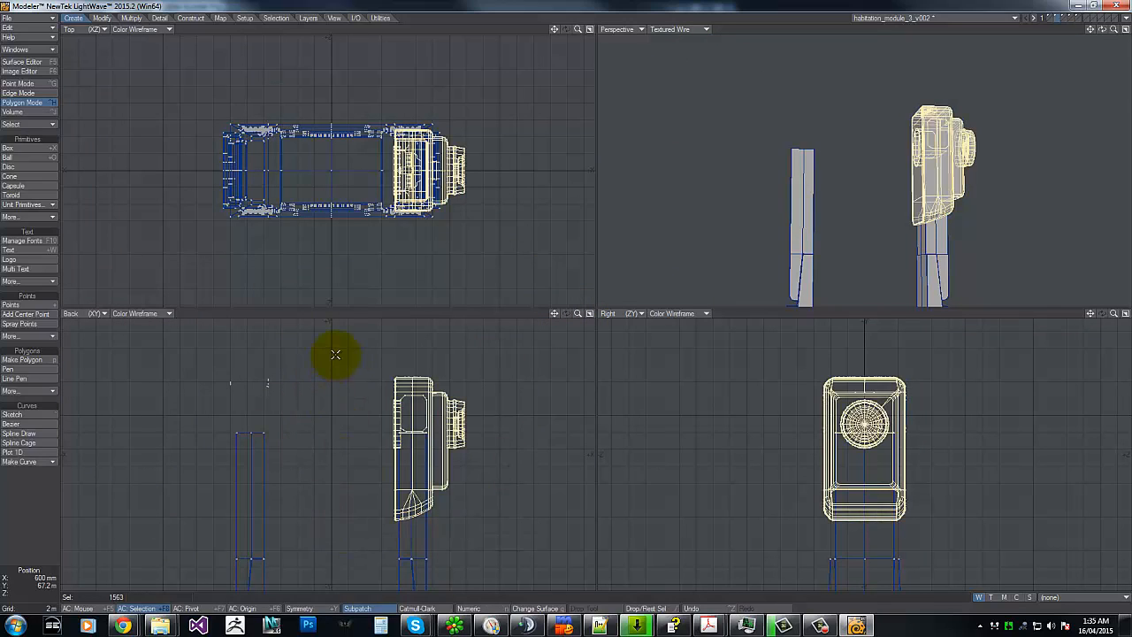
key("shift+v")
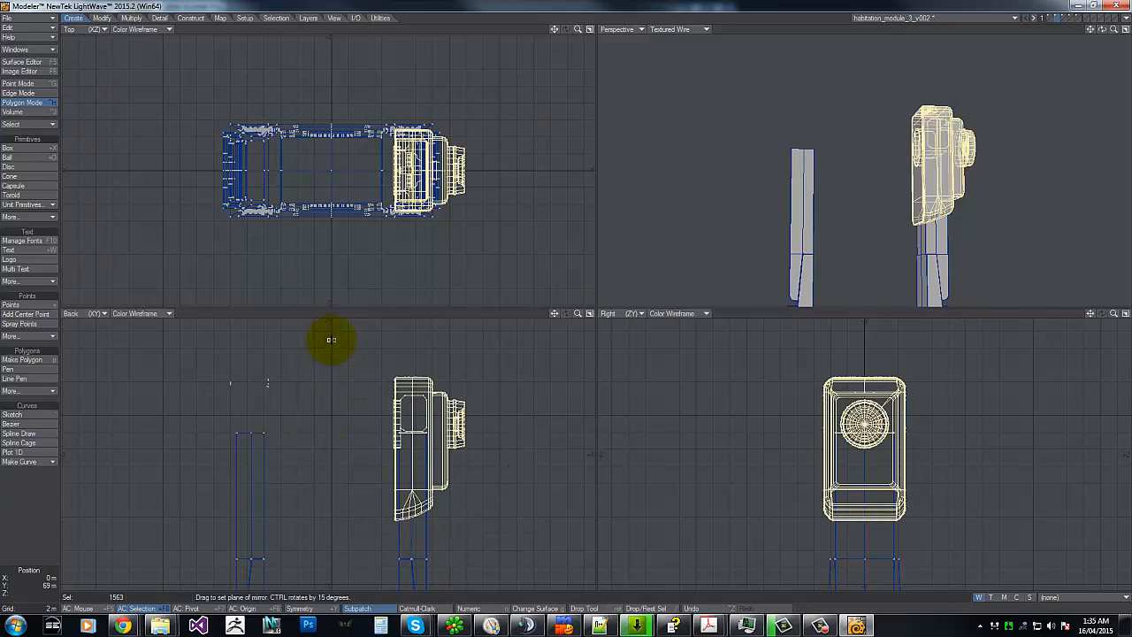
left_click_drag(332, 339, 332, 551)
key("space")
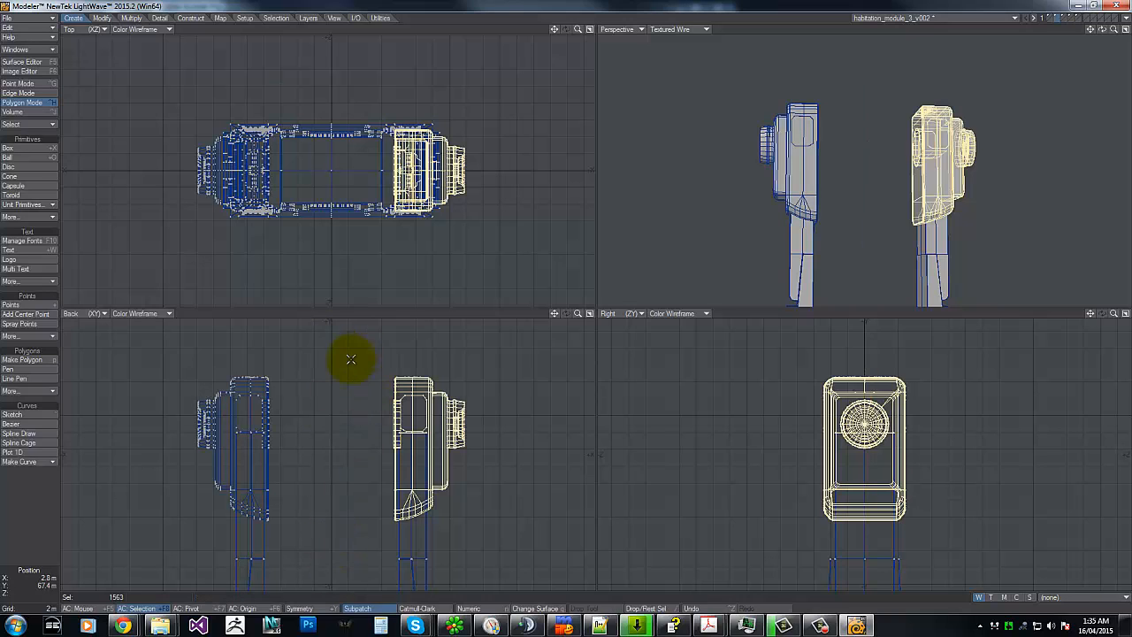
Step: Drop the selection and merge the model's coincident points
right_click_drag(353, 355, 285, 339)
key("m")
key("Return")
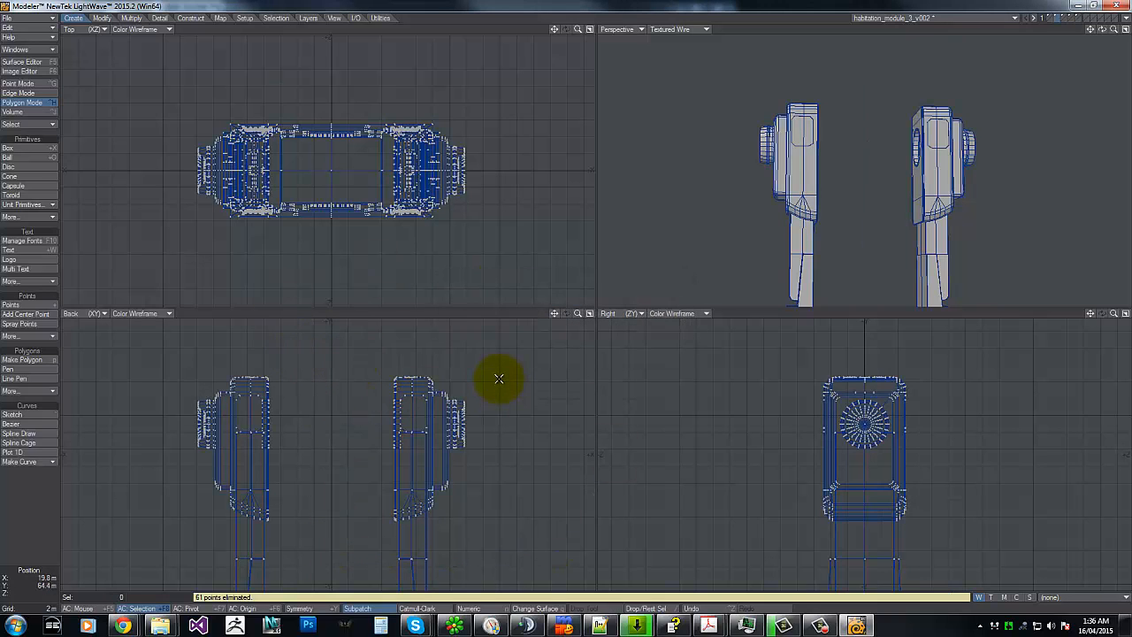
Step: Use point statistics to select the stray points belonging to 0 polygons and delete them
key("w")
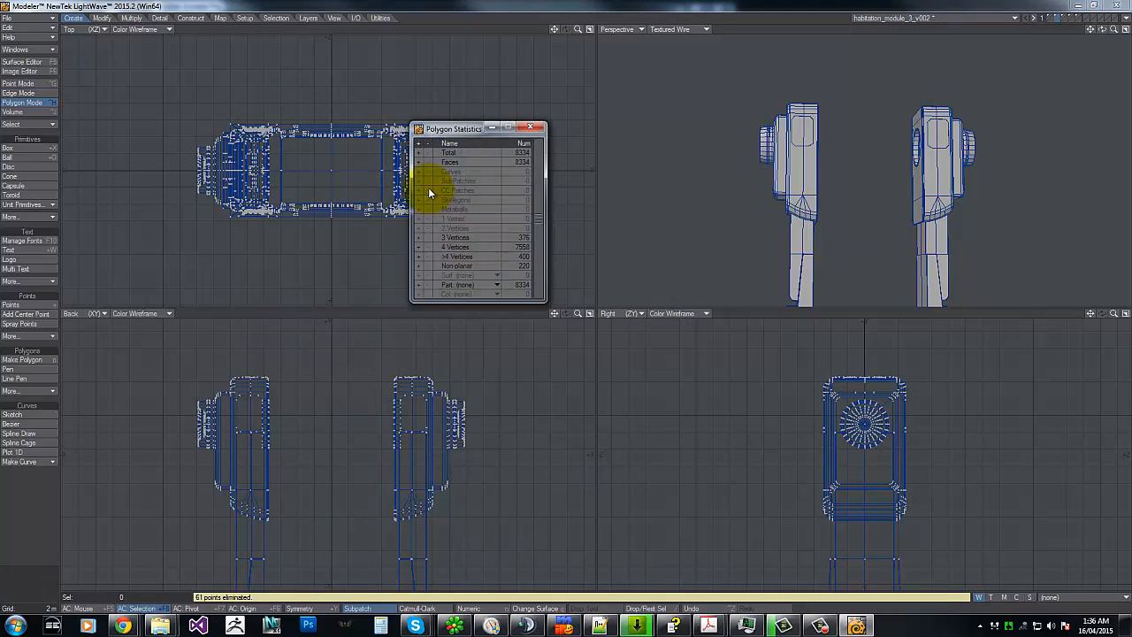
key("ctrl+g")
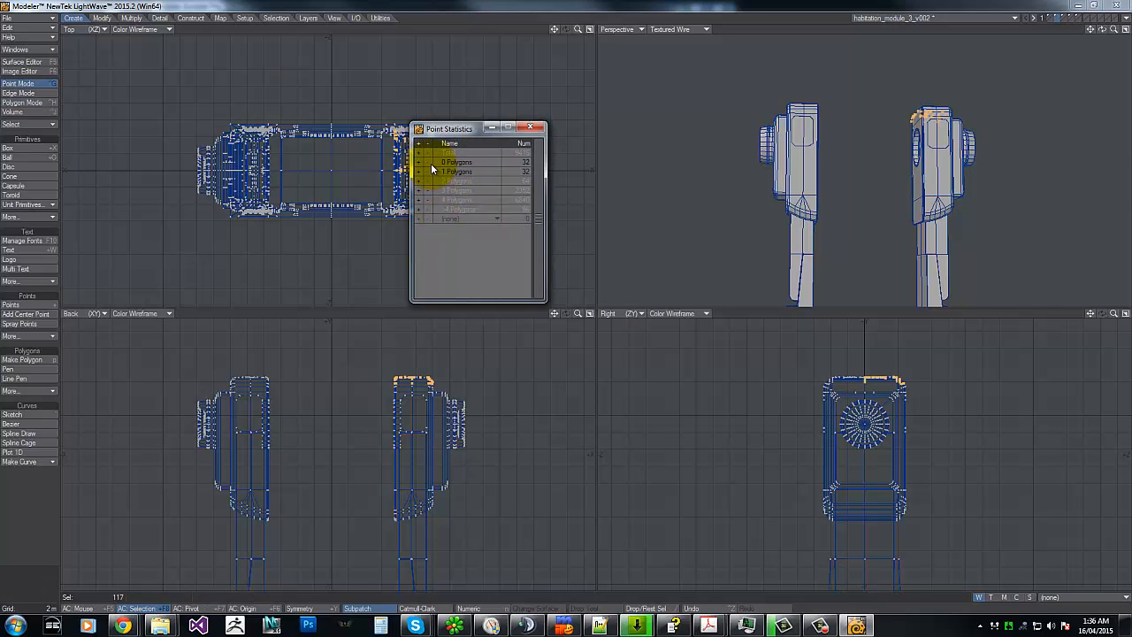
left_click(426, 183)
left_click(421, 190)
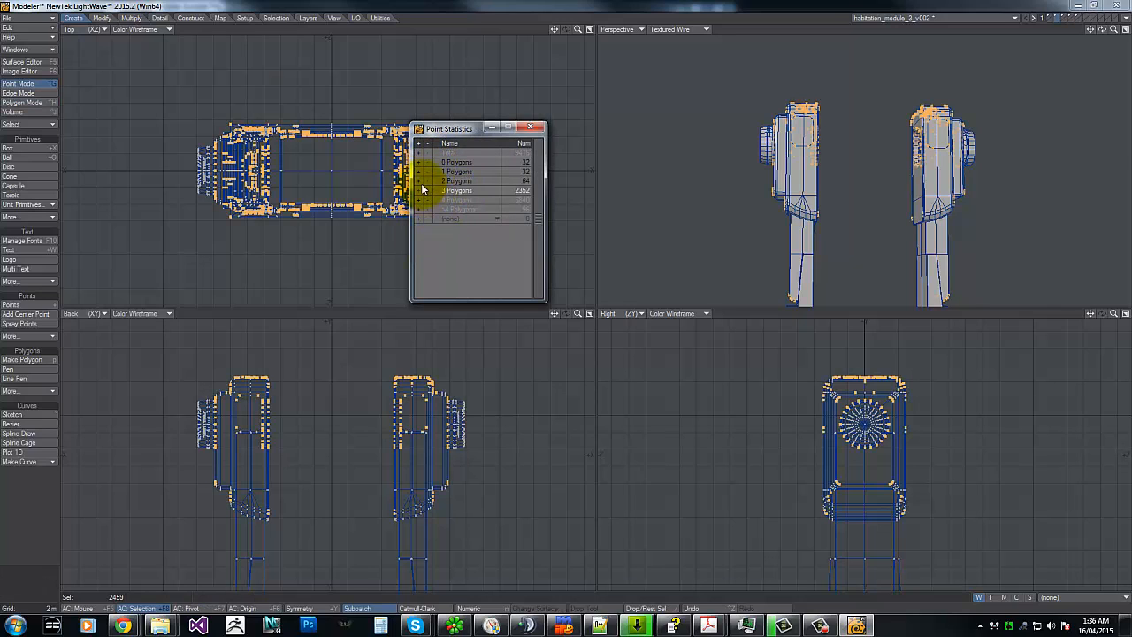
left_click(427, 191)
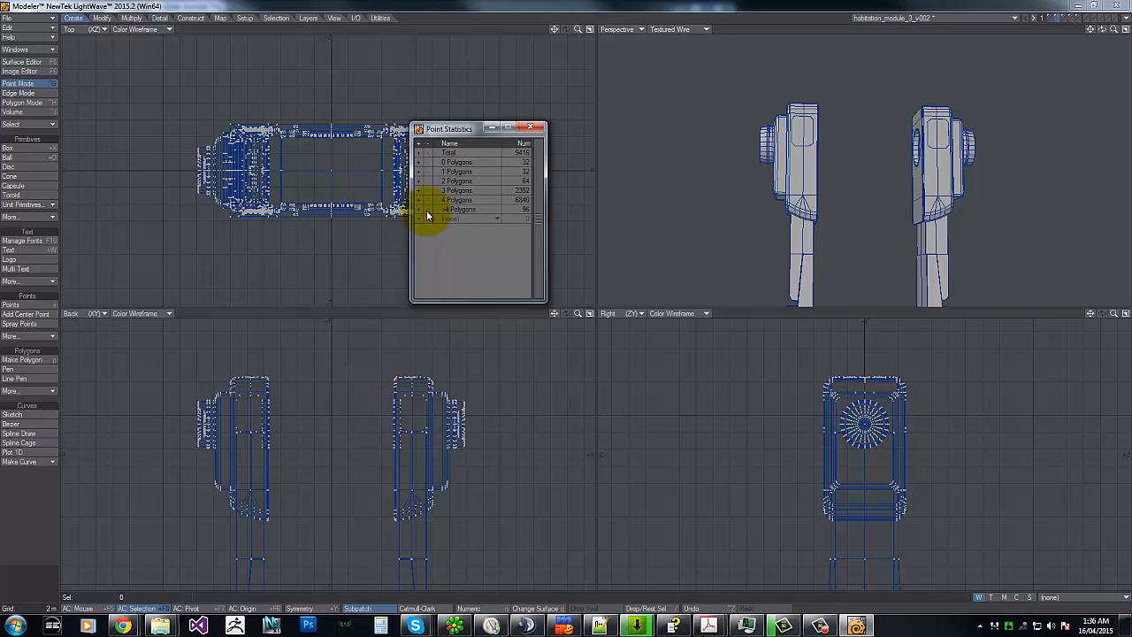
left_click(419, 163)
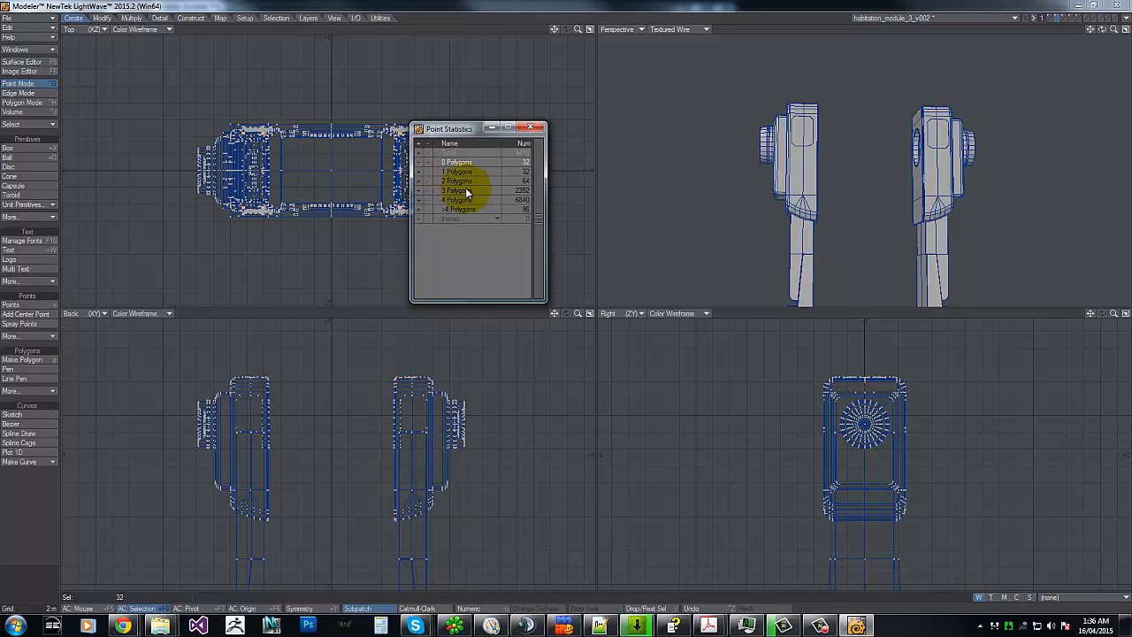
key("Delete")
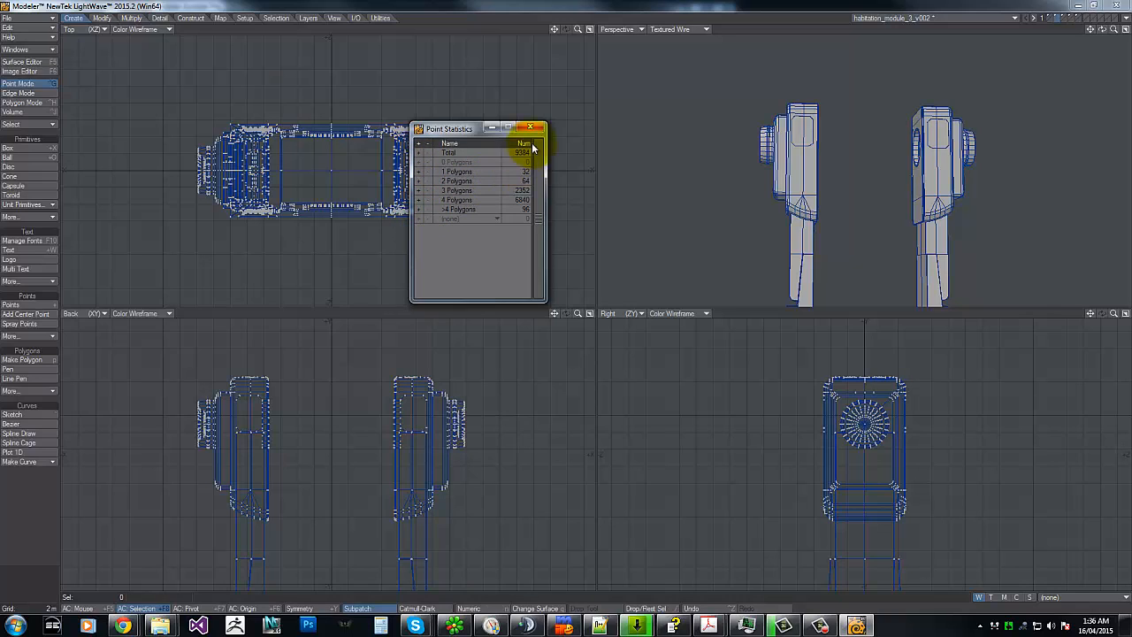
left_click(530, 127)
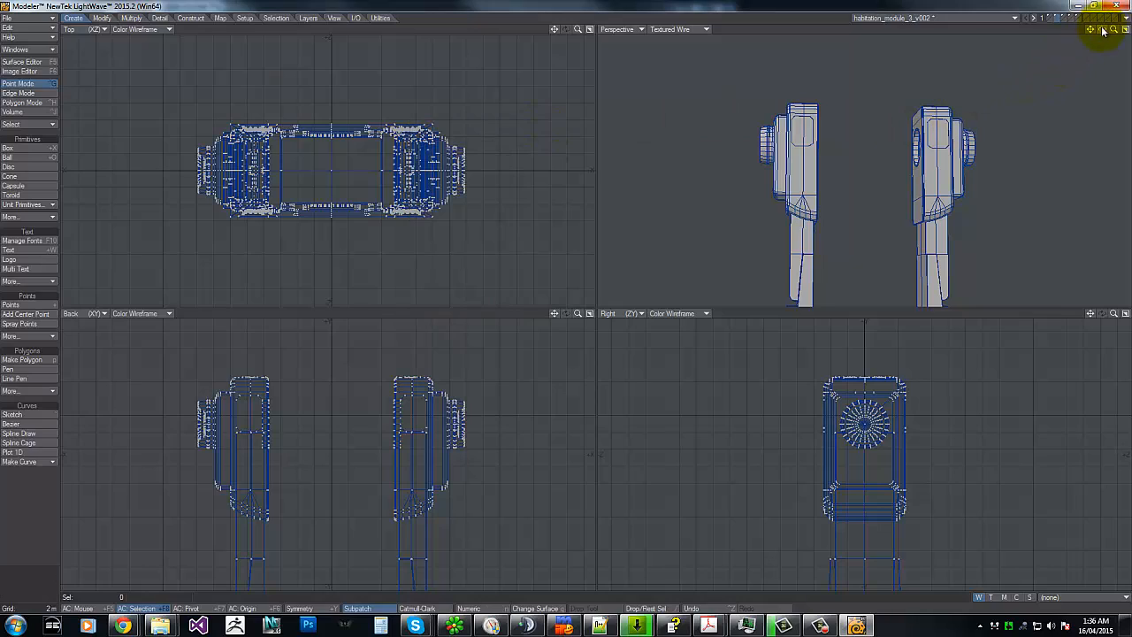
Step: Show the central body and wheel layers together with the arms and inspect the assembled module
left_click_drag(1113, 30, 568, 294)
key("a")
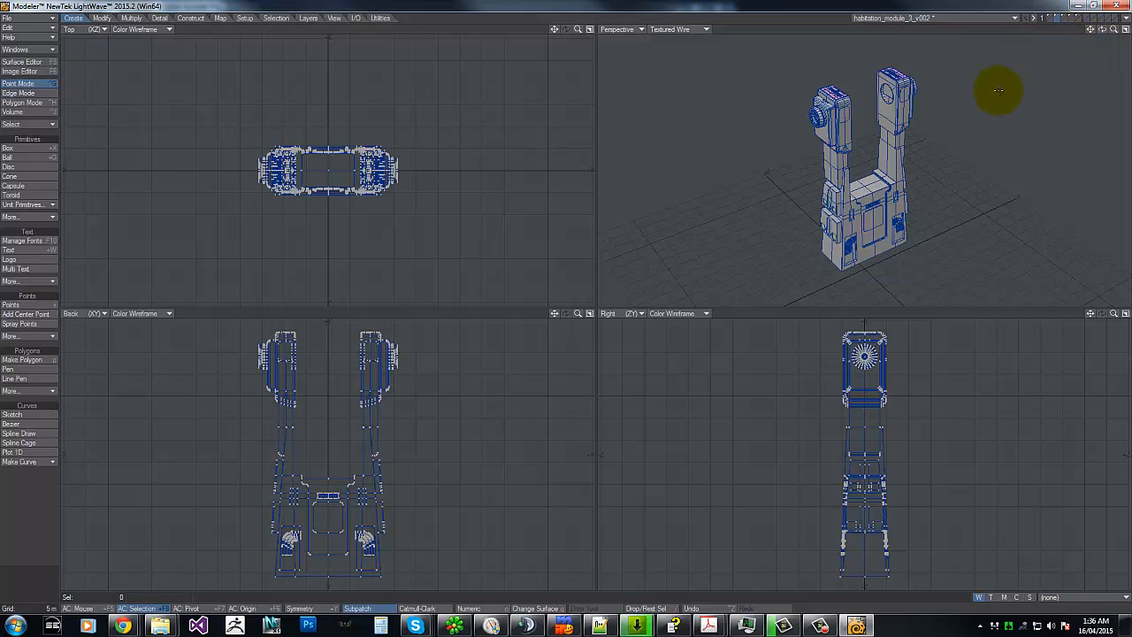
left_click(1065, 20)
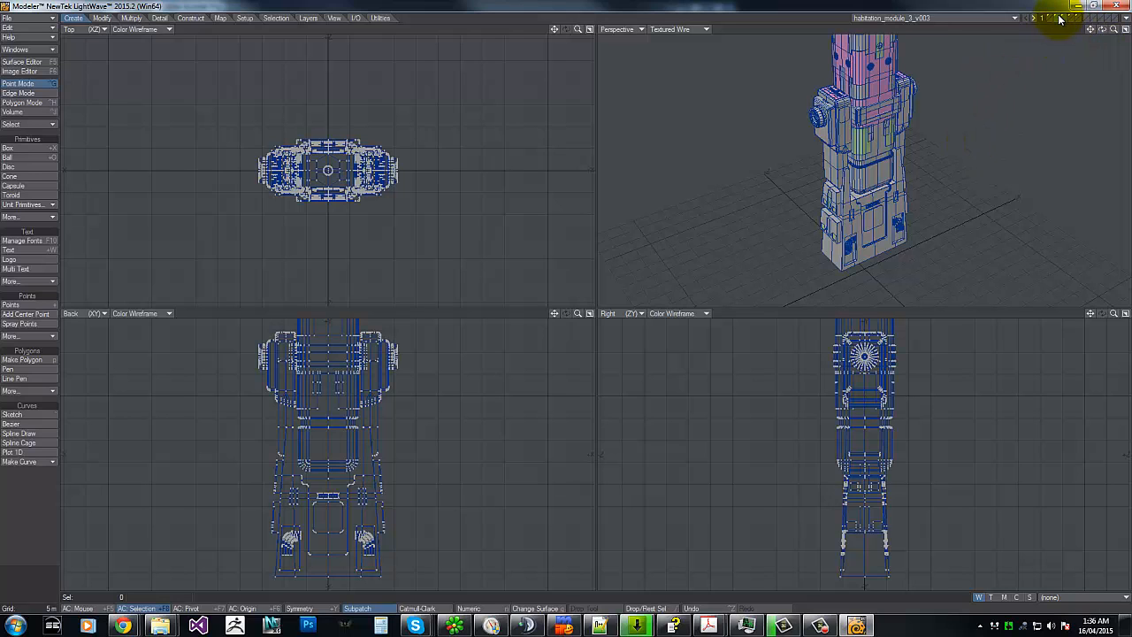
left_click(1052, 19, "shift")
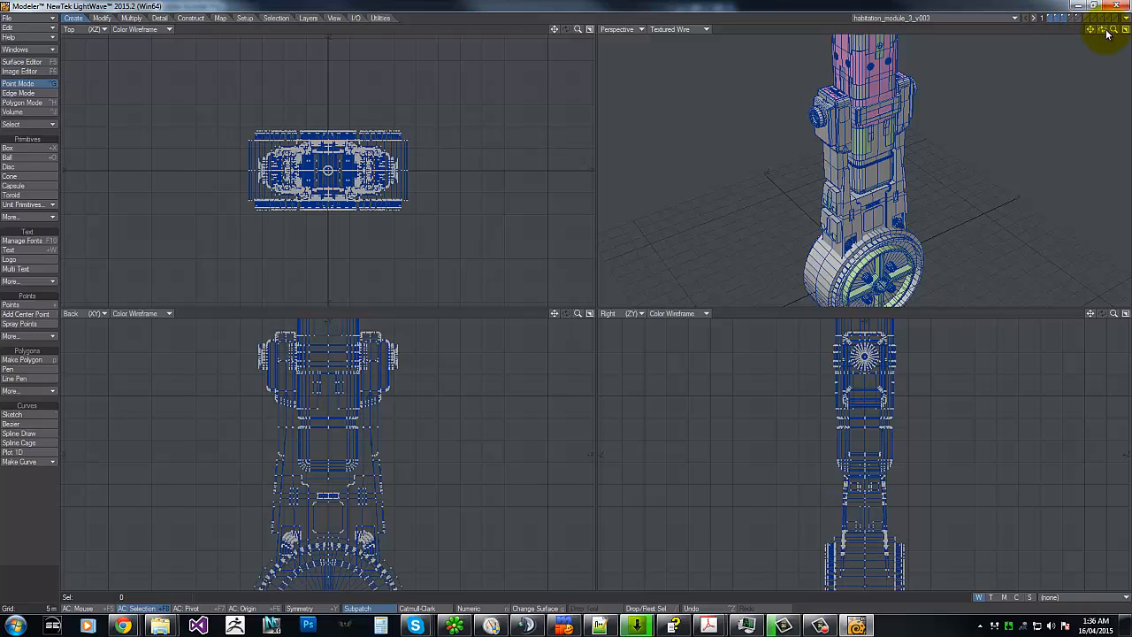
left_click_drag(1107, 34, 788, 268)
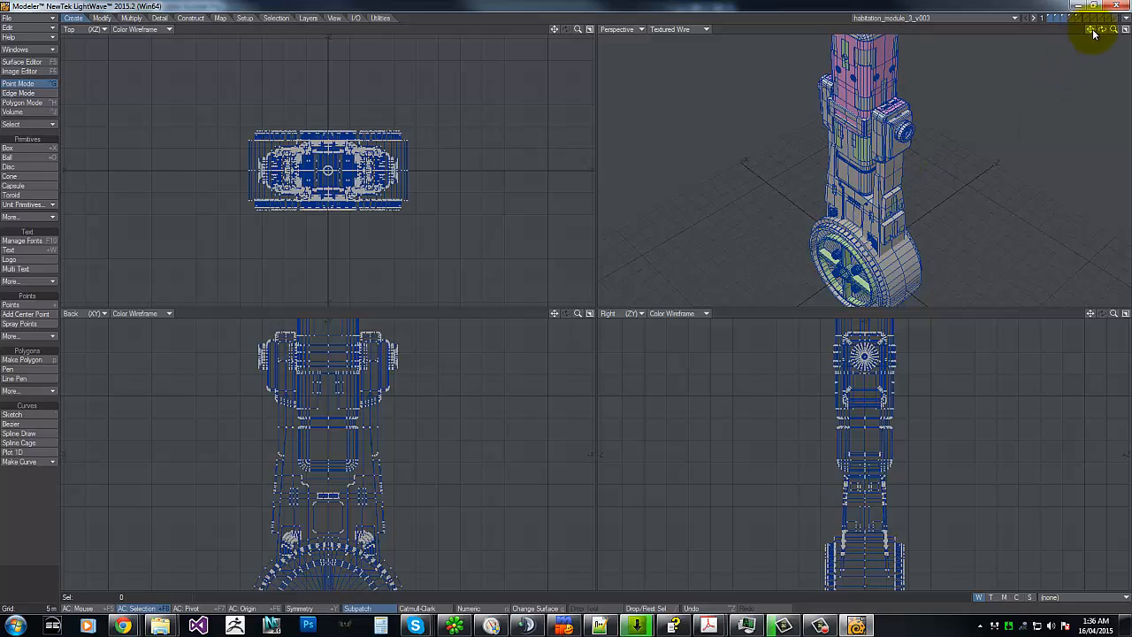
left_click_drag(1102, 34, 1003, 79)
Step: Switch to the Jovian fleet reference PDF in Adobe Acrobat, check the wheel drawings, and return to Modeler
key("alt+Tab")
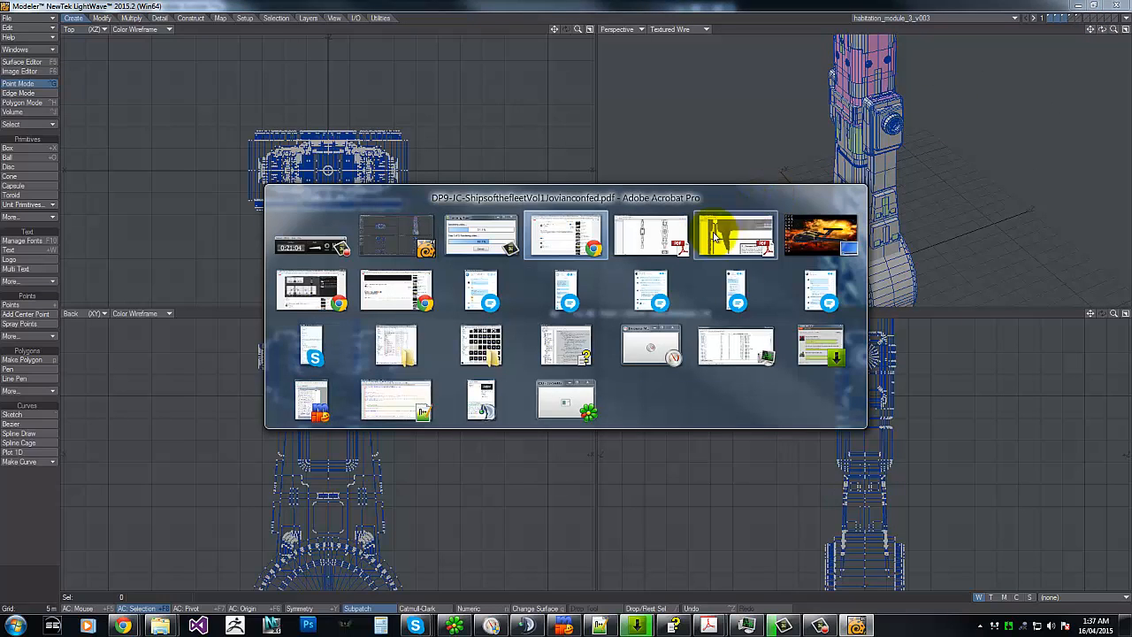
left_click(643, 237)
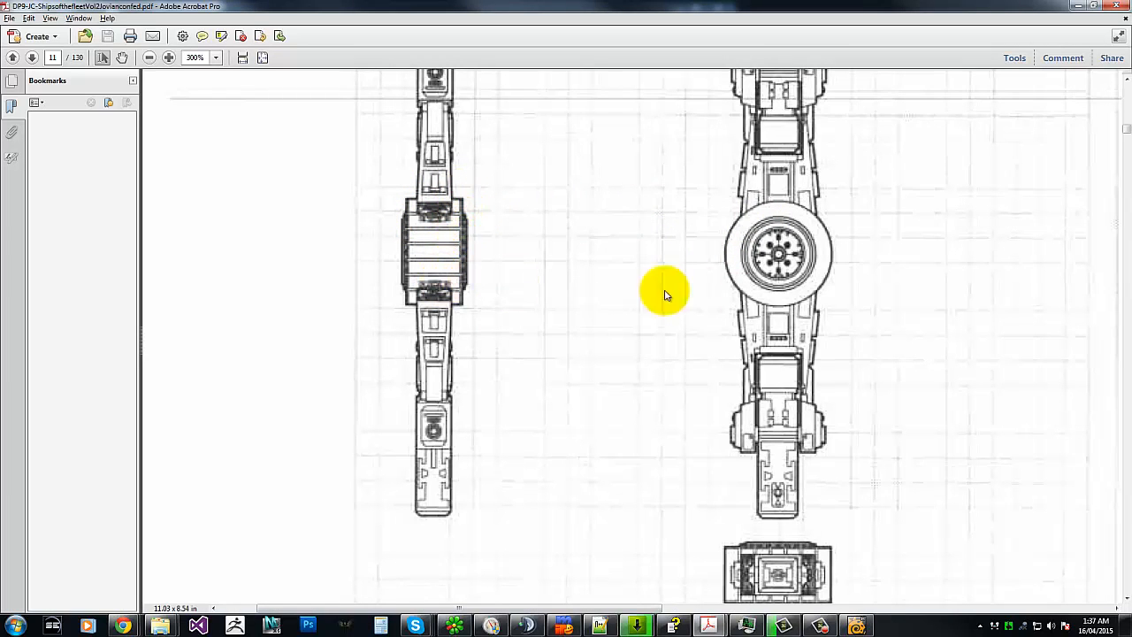
key("alt+Tab")
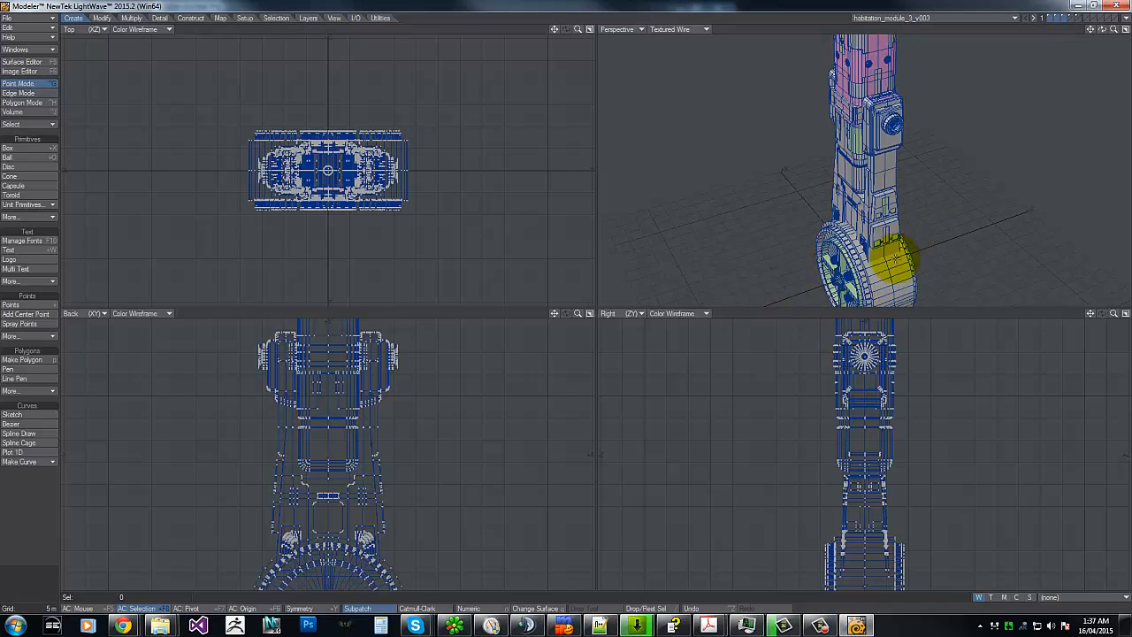
Step: Display only the wheel layer and examine the wheel's rim and outer surface up close
key("g")
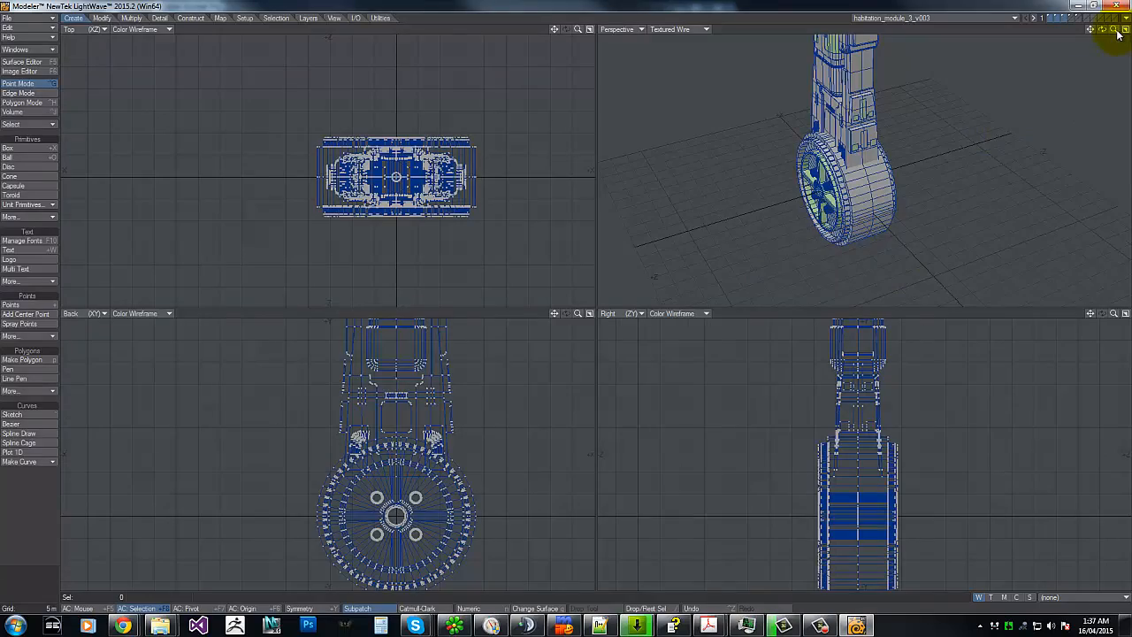
left_click_drag(1114, 30, 559, 298)
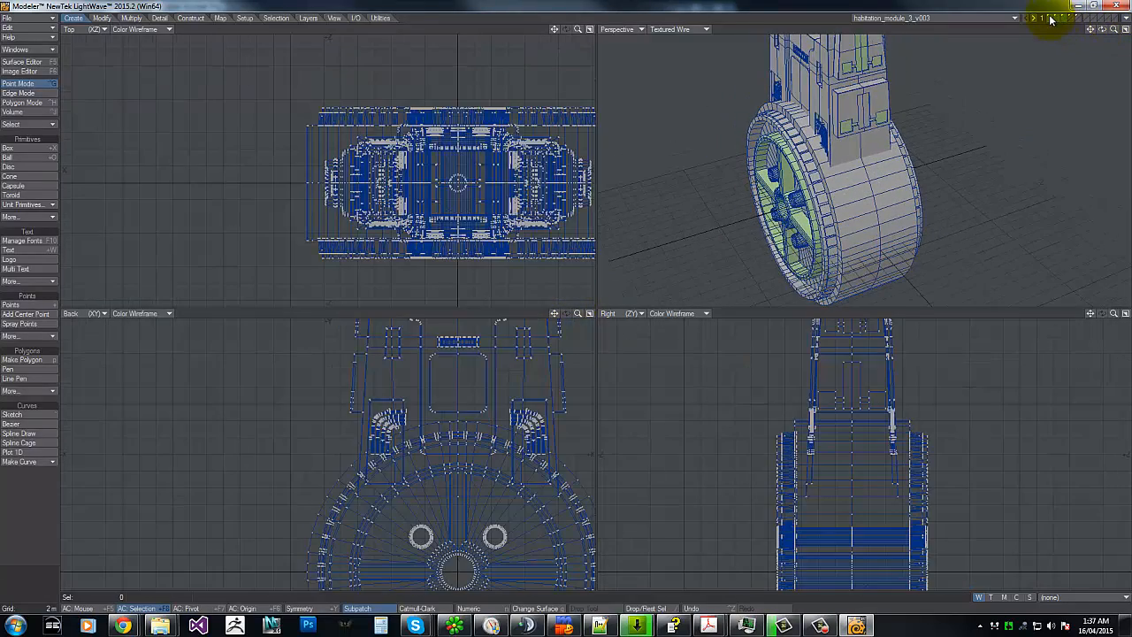
left_click(1051, 17)
left_click_drag(1101, 30, 560, 298)
Step: Compare the modelled wheel with the side and front views on page 11 of the Acrobat reference PDF
key("alt+Tab")
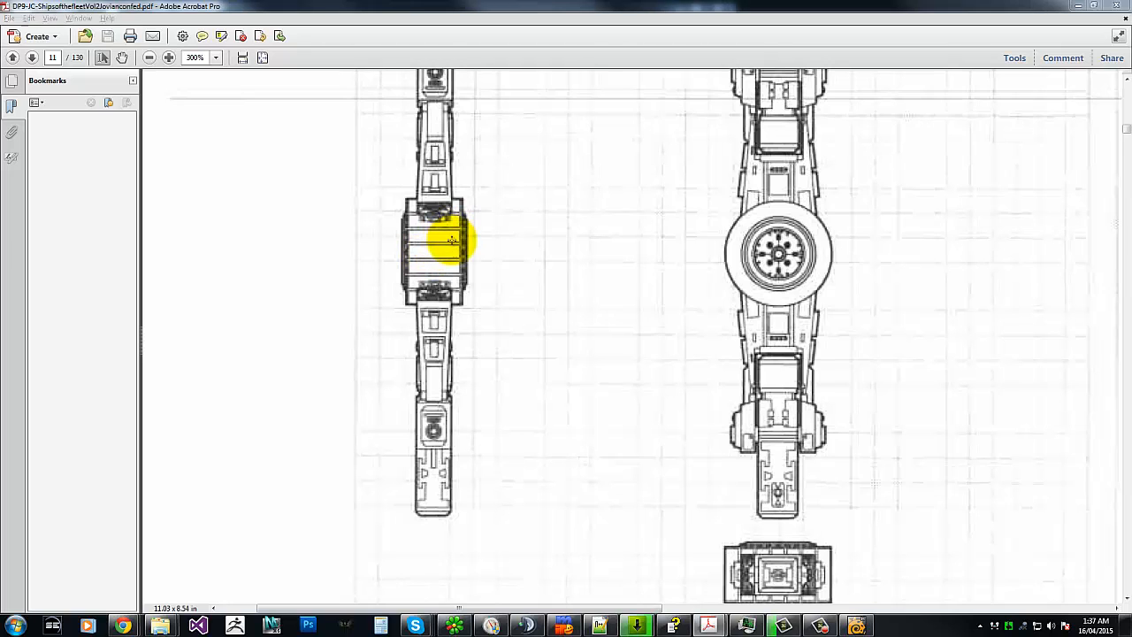
key("alt+Tab")
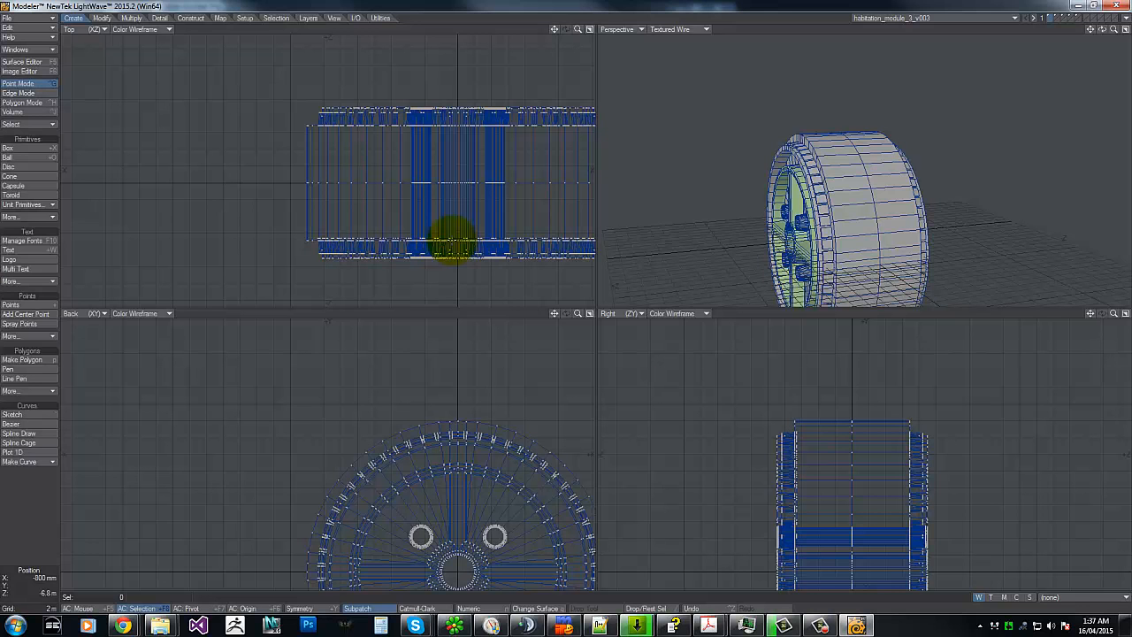
left_click(1077, 7)
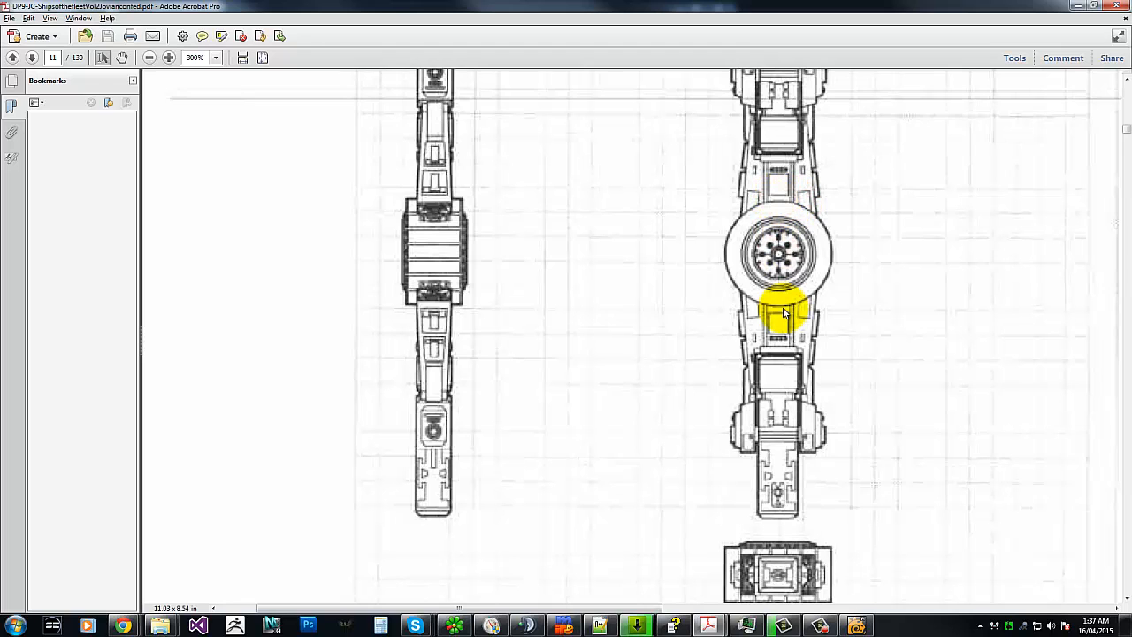
key("alt+Tab")
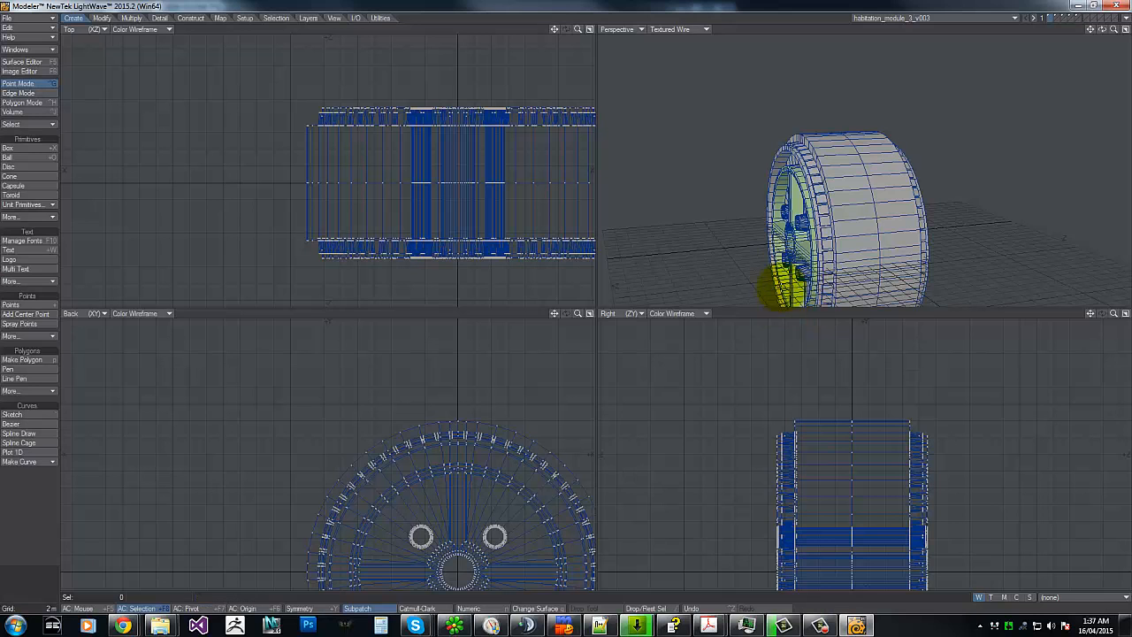
Step: On an empty layer with the wheel as background, create a box about 4.4 × 2.4 × 12.6 m across the wheel's upper rim
left_click(1066, 19)
left_click(1050, 19)
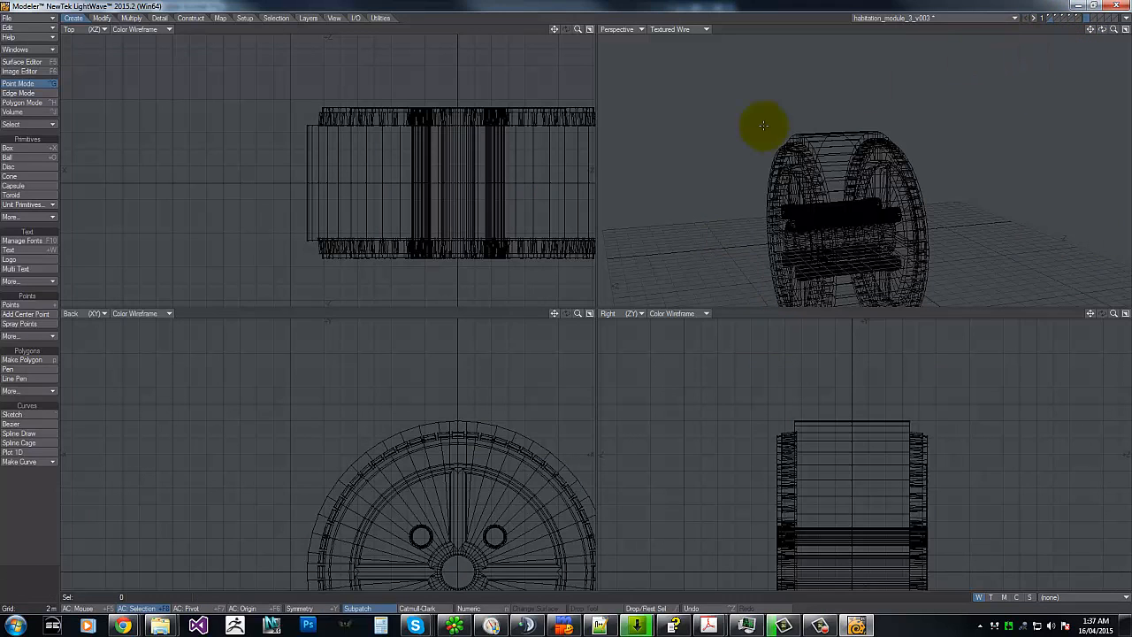
key("shift+x")
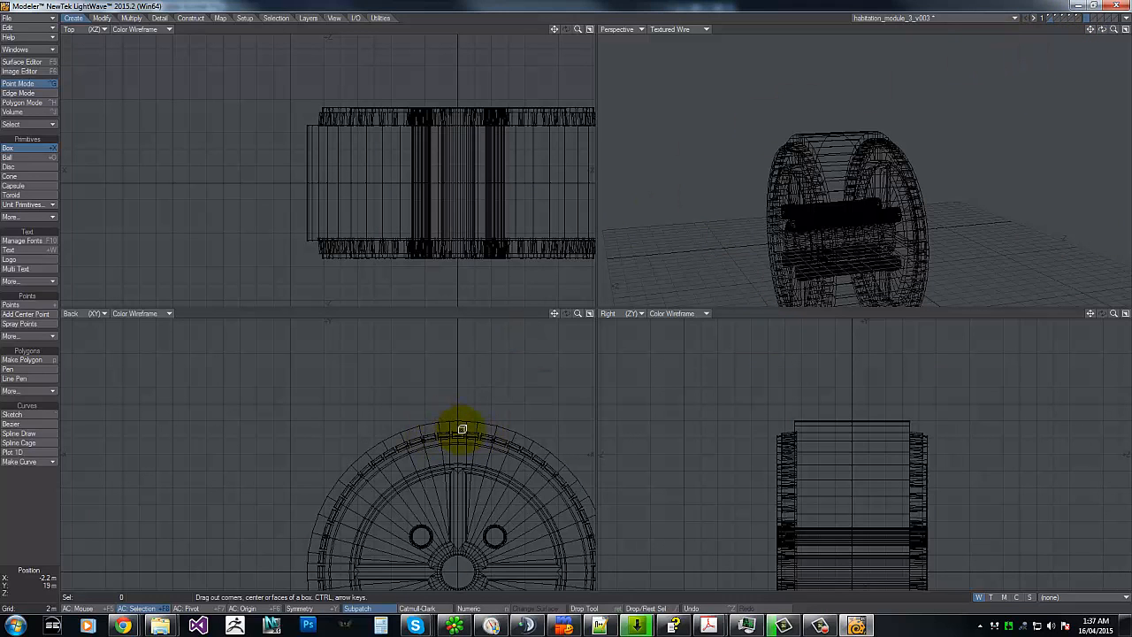
left_click_drag(440, 413, 487, 432)
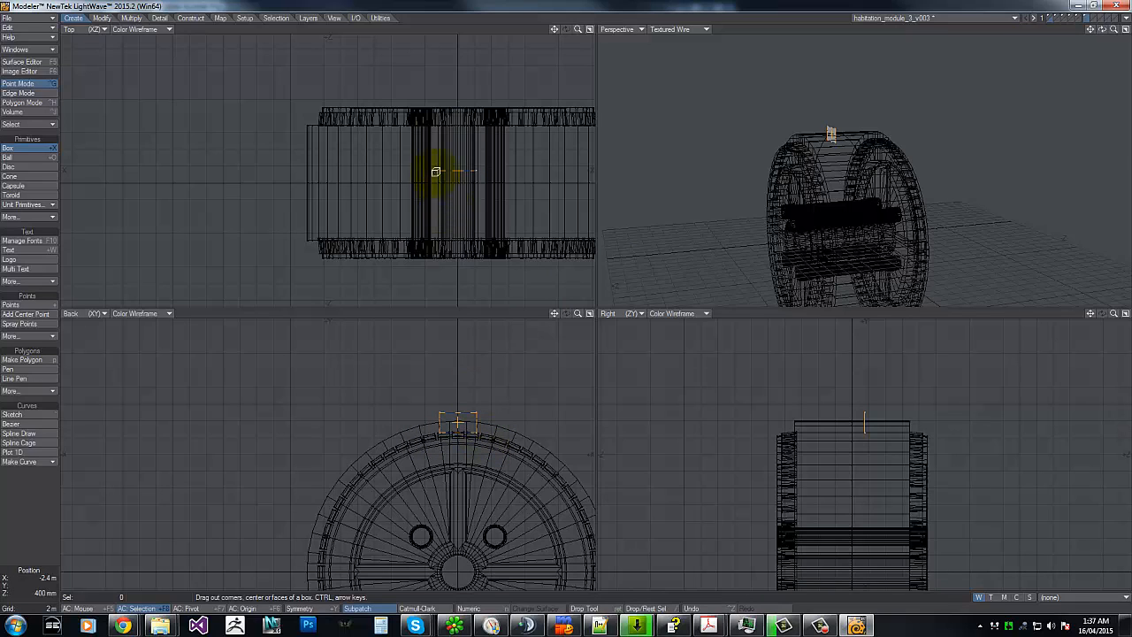
left_click_drag(457, 134, 458, 133)
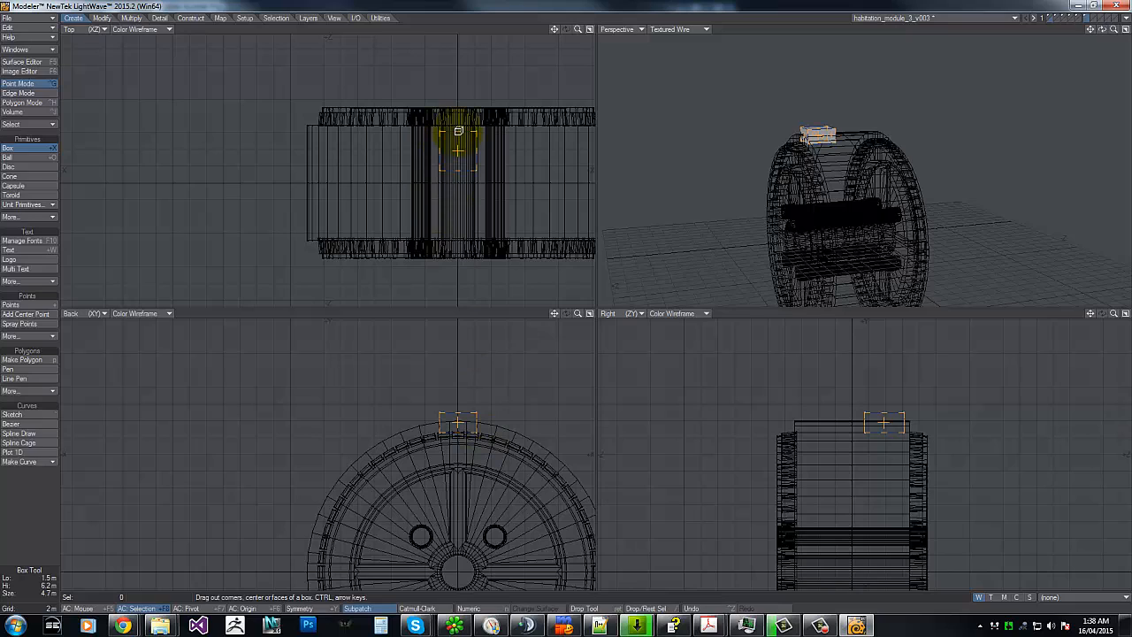
left_click_drag(457, 126, 456, 234)
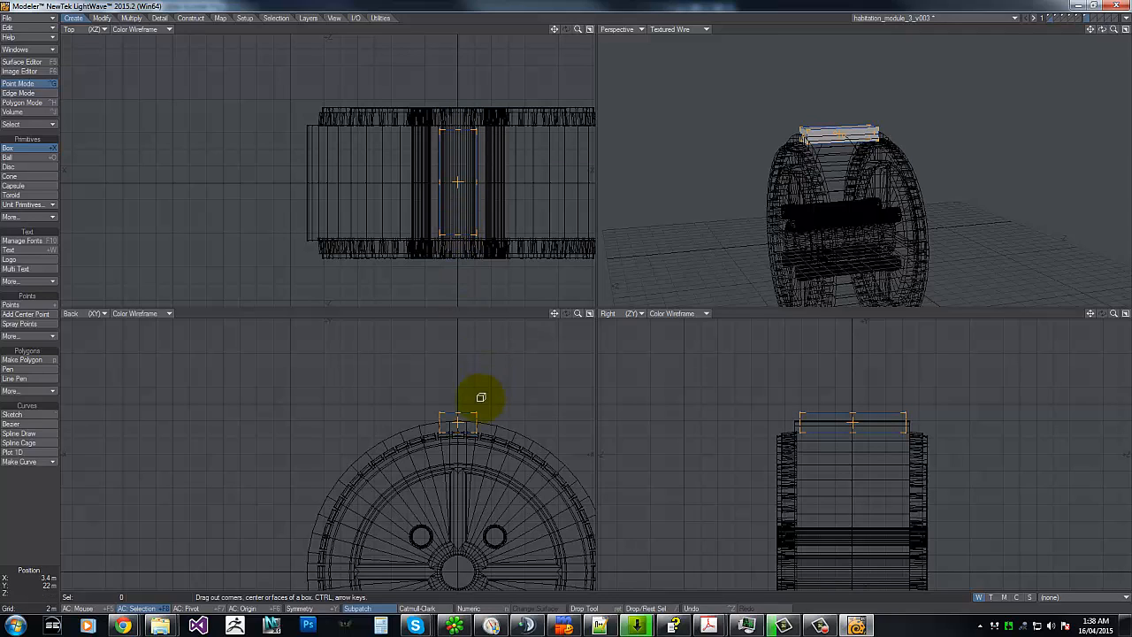
key("n")
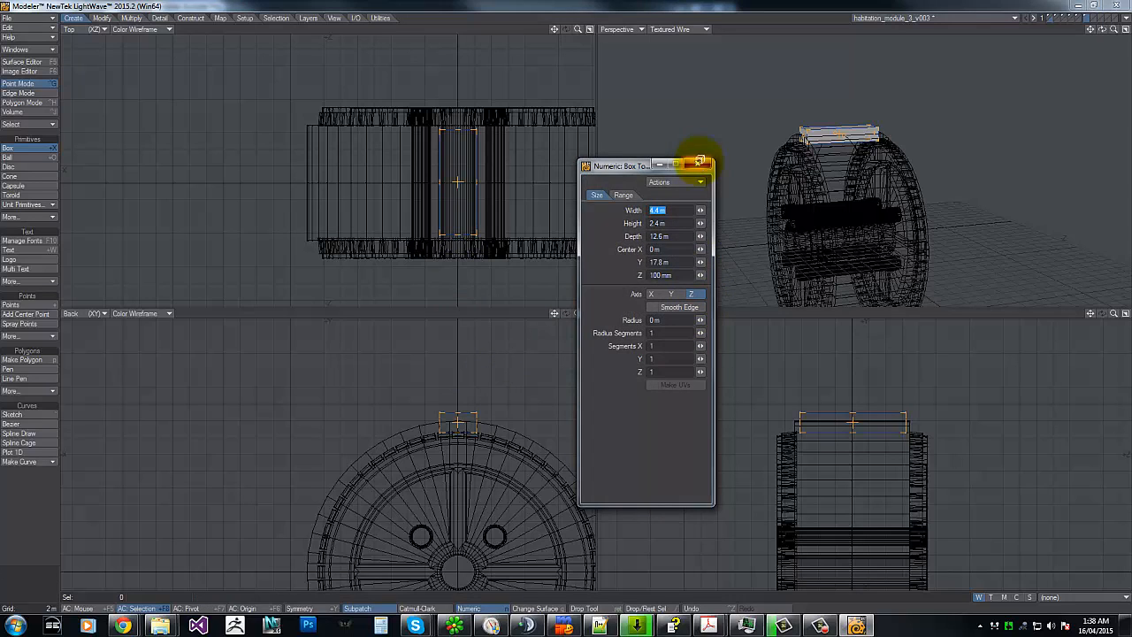
left_click(700, 163)
Step: Taper the box by scaling its bottom polygon horizontally to 88% in the back view, keeping its height unscaled
key("ctrl+h")
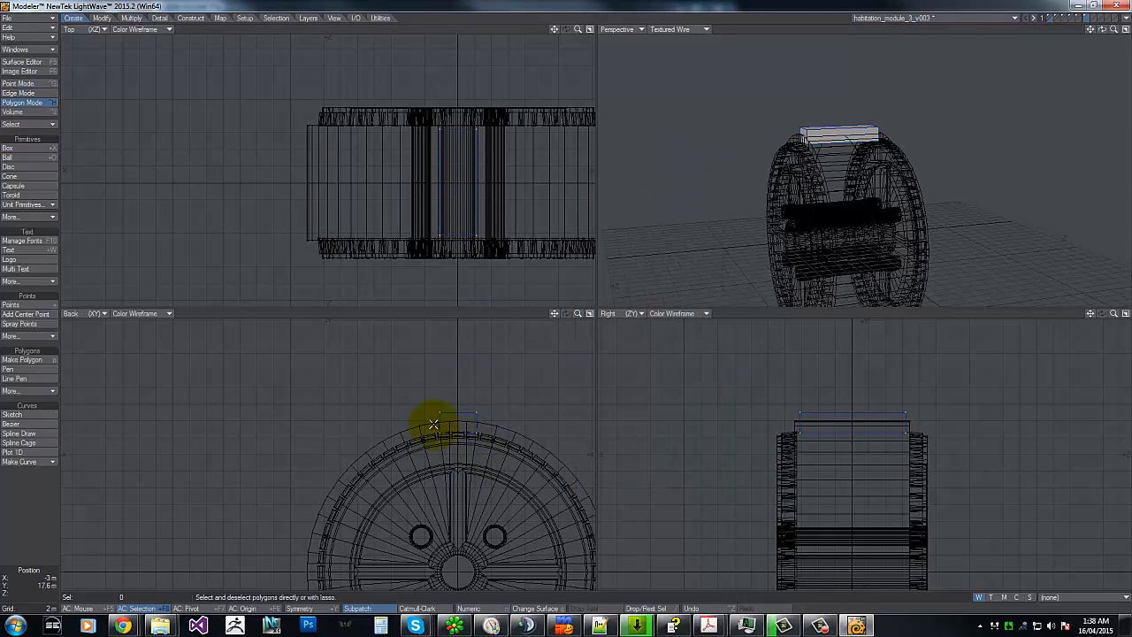
left_click(454, 433)
key("shift+h")
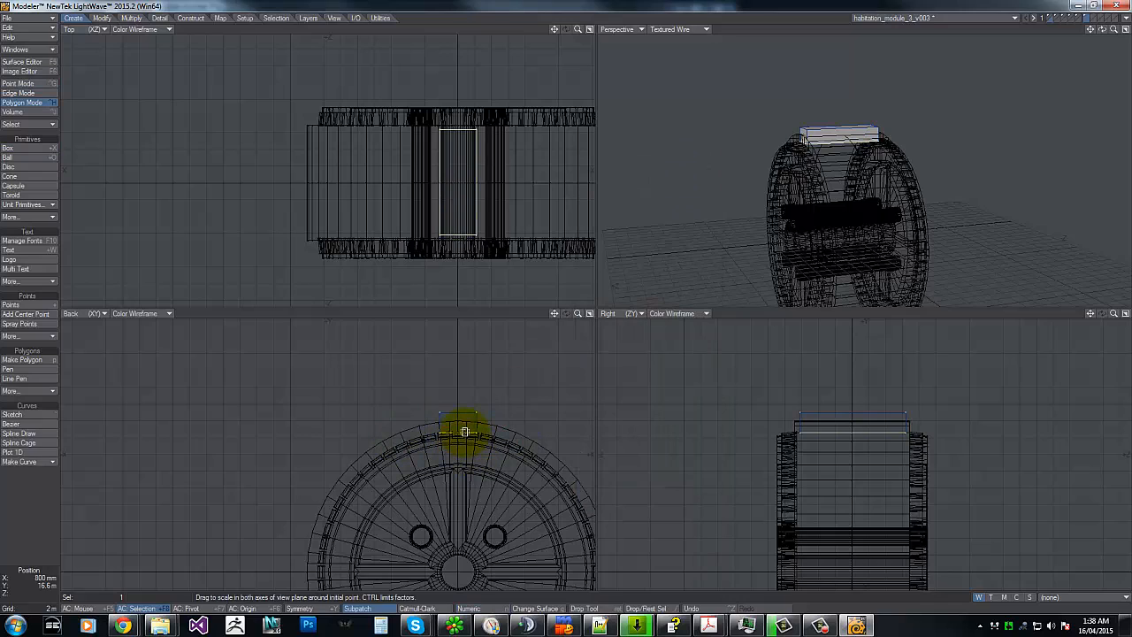
left_click_drag(566, 294, 566, 296)
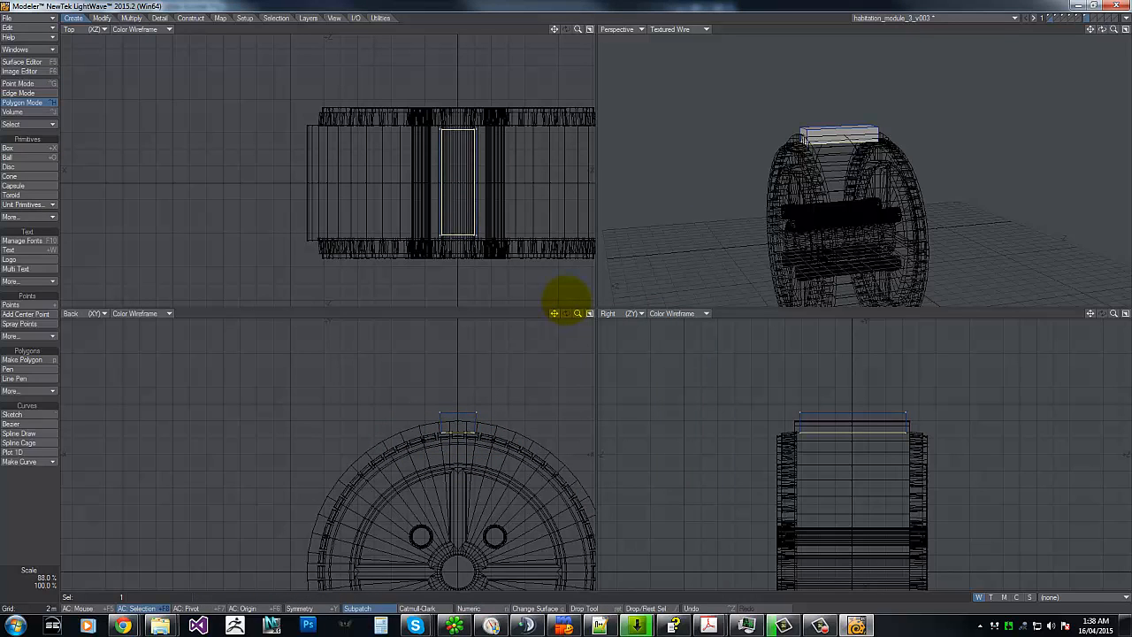
key("space")
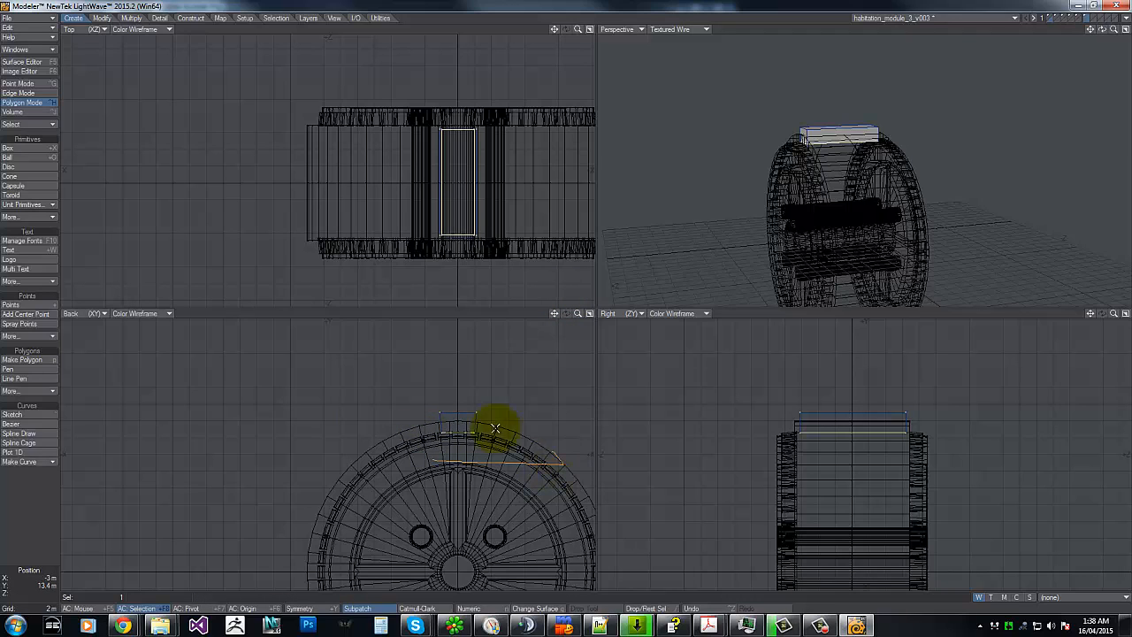
left_click(461, 422)
key("a")
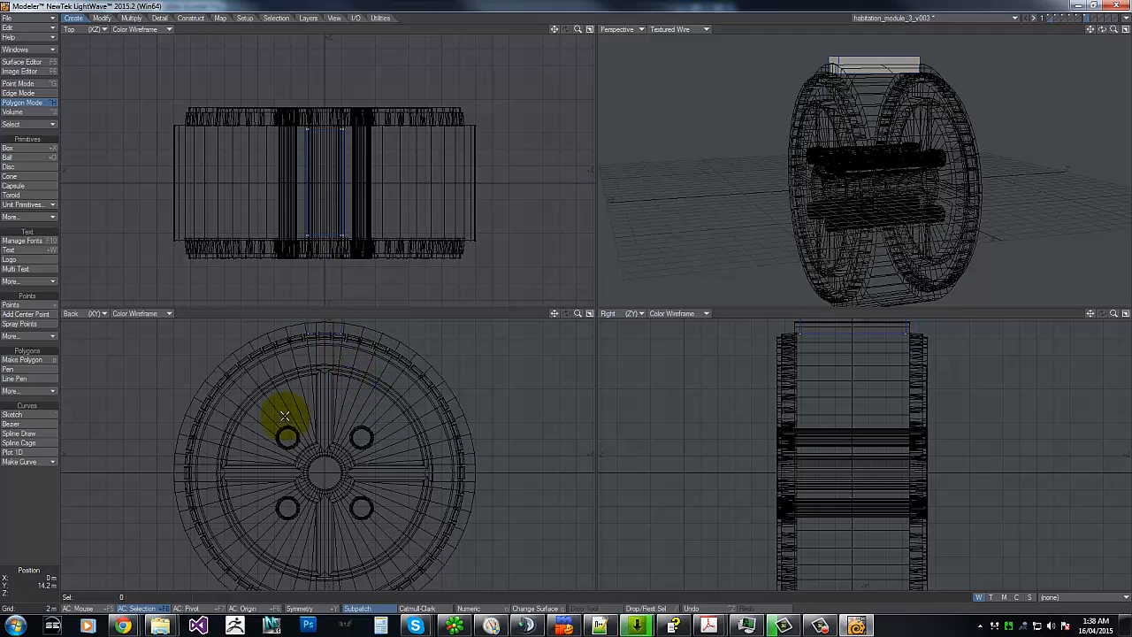
Step: Select the whole tapered block and make a radial array of 18 copies around the Z axis, centred on the origin
key("shift+v")
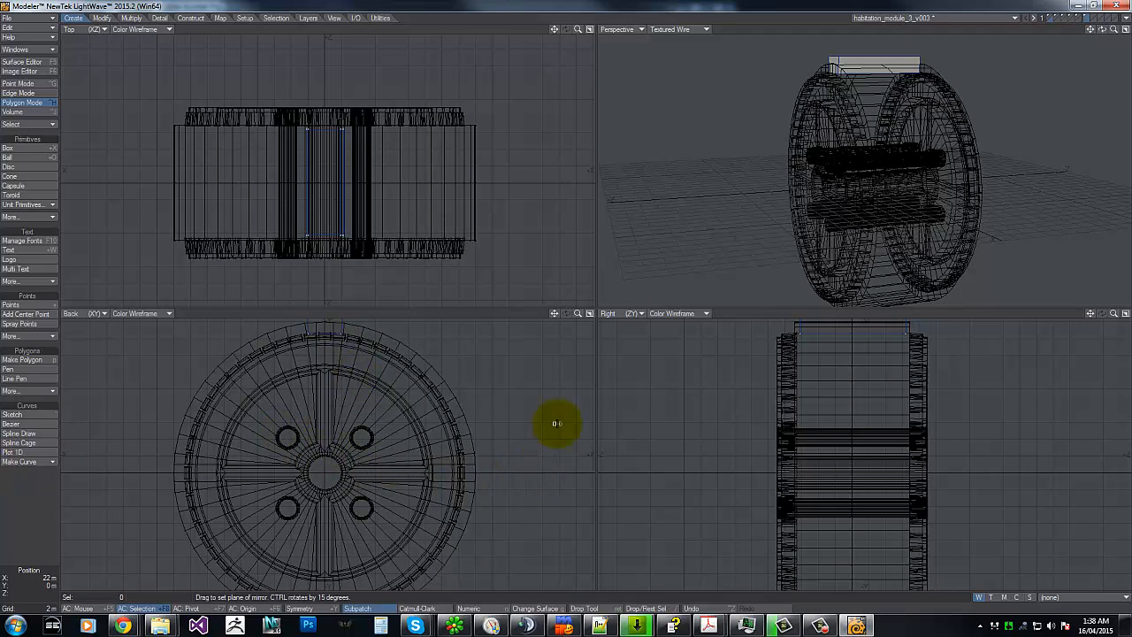
key("space")
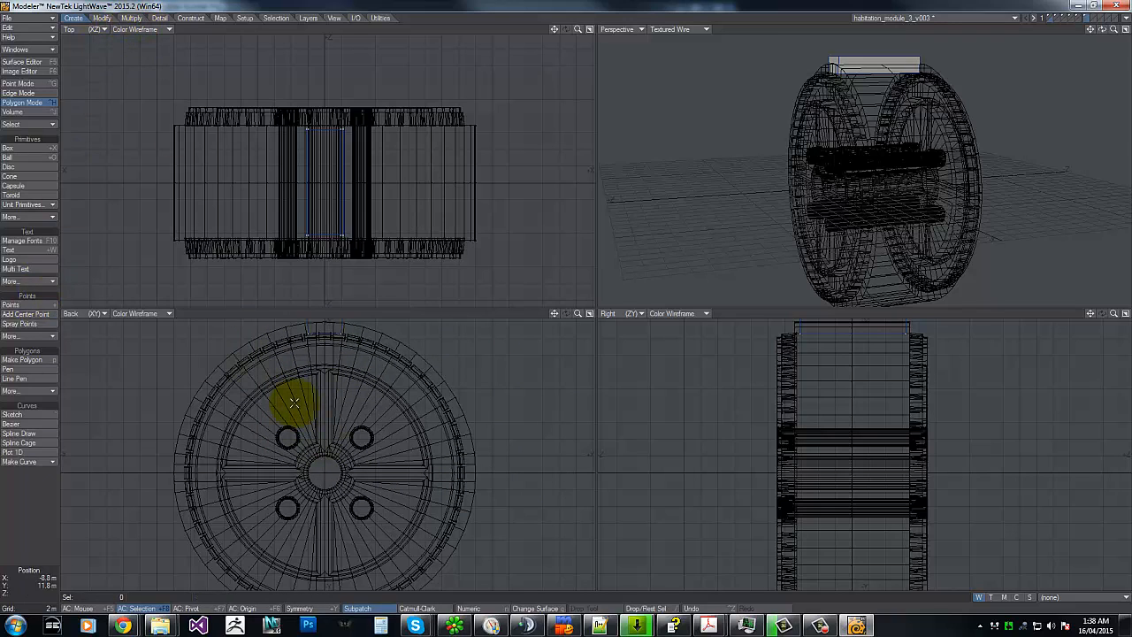
right_click_drag(293, 404, 232, 293)
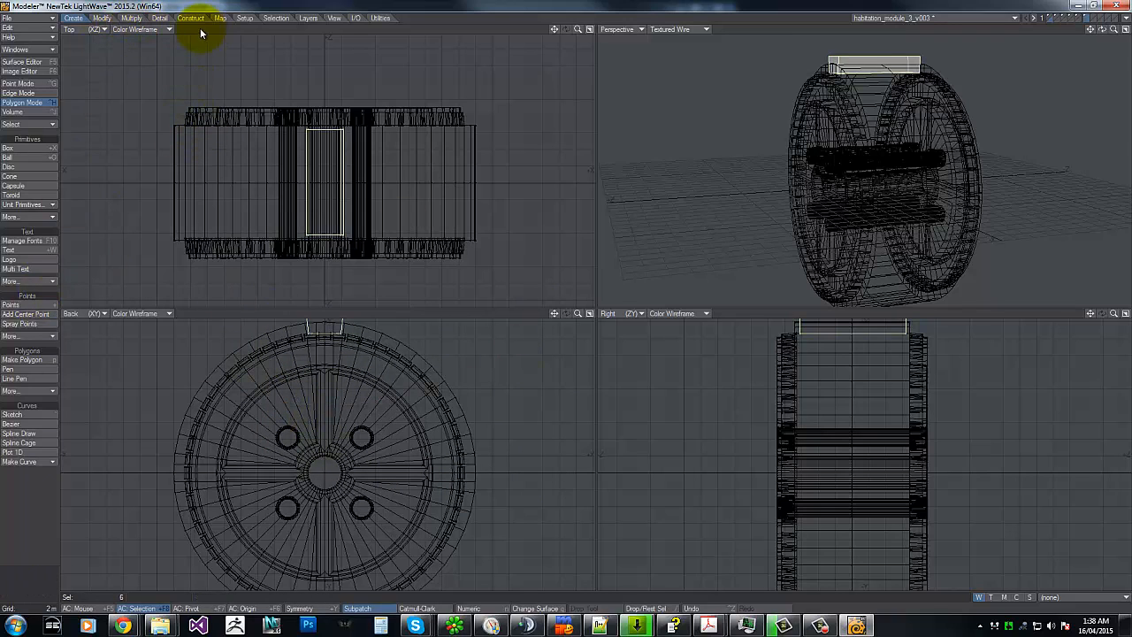
left_click(131, 19)
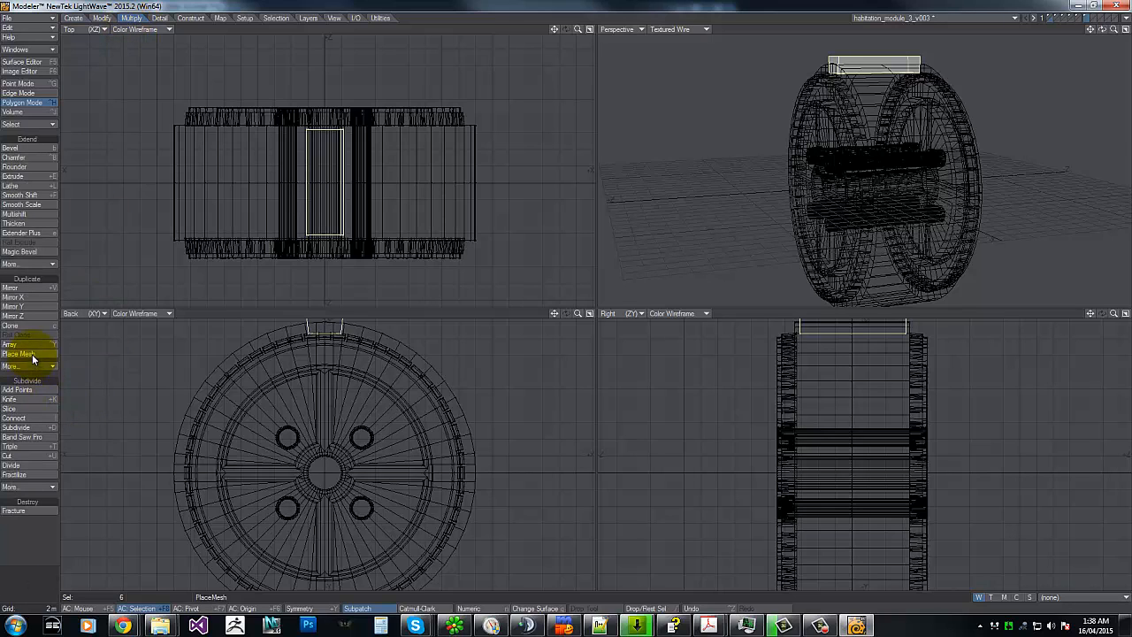
left_click(33, 345)
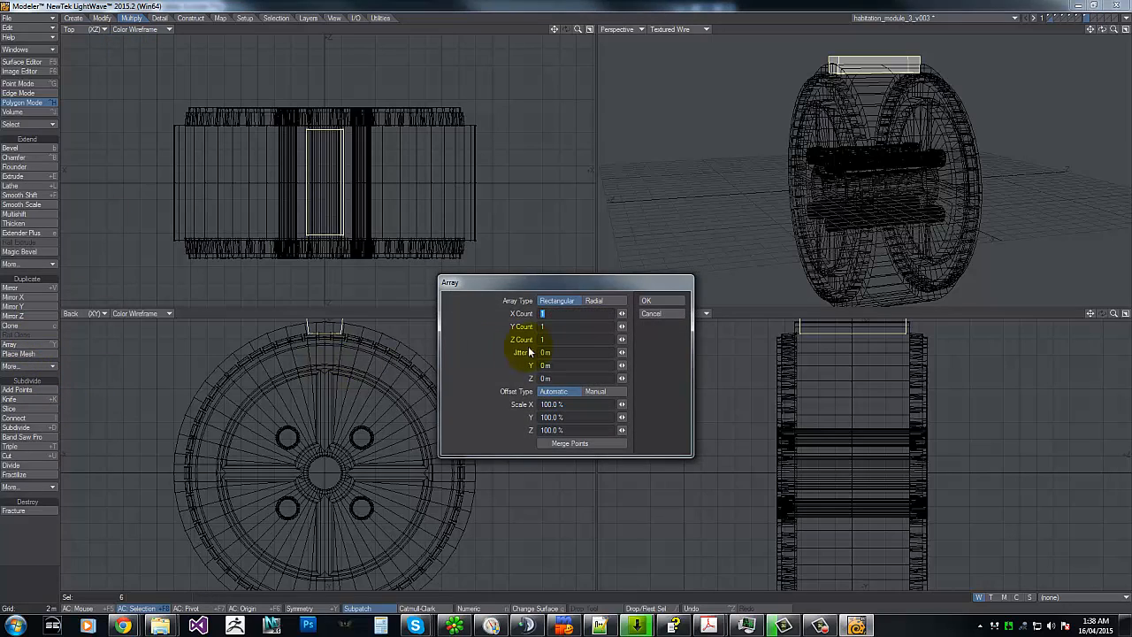
left_click(591, 301)
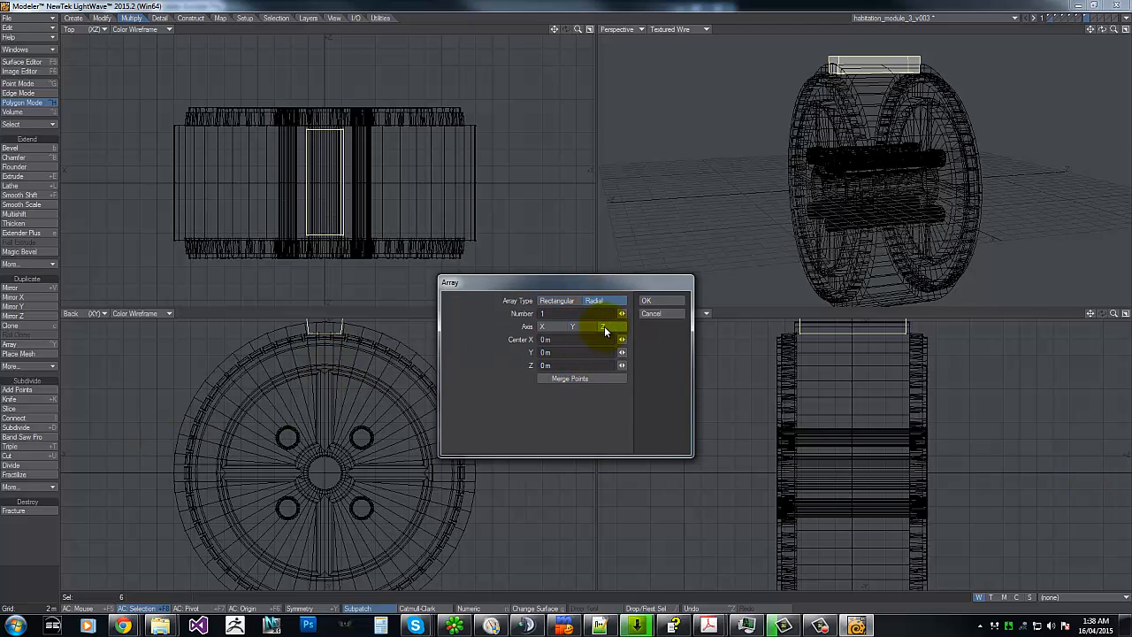
left_click(603, 327)
left_click_drag(581, 315, 450, 310)
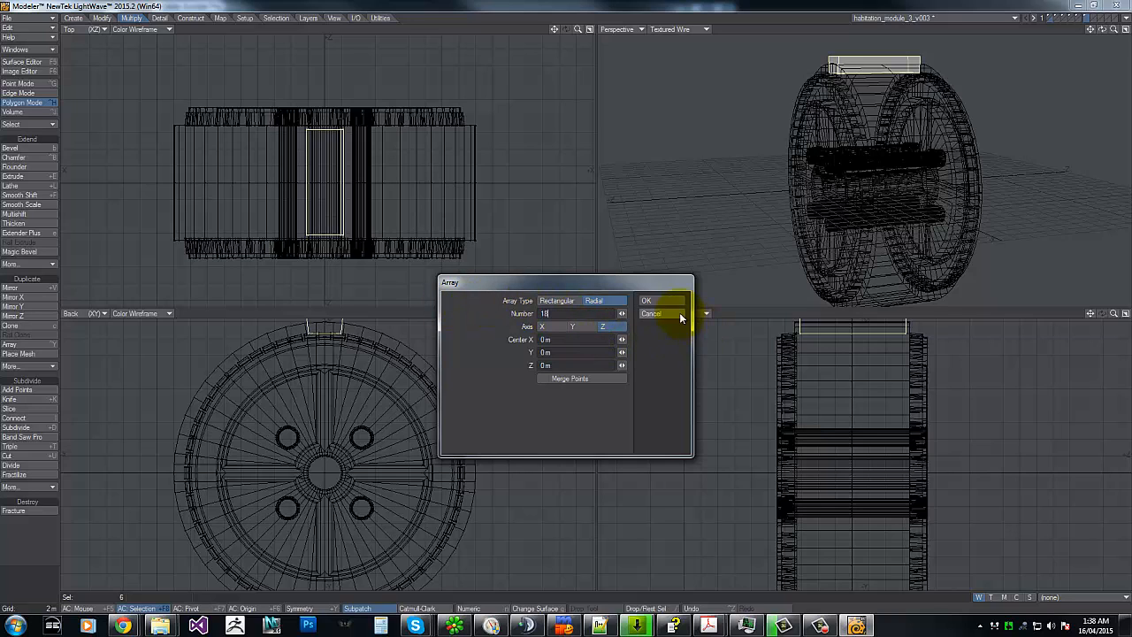
left_click(651, 301)
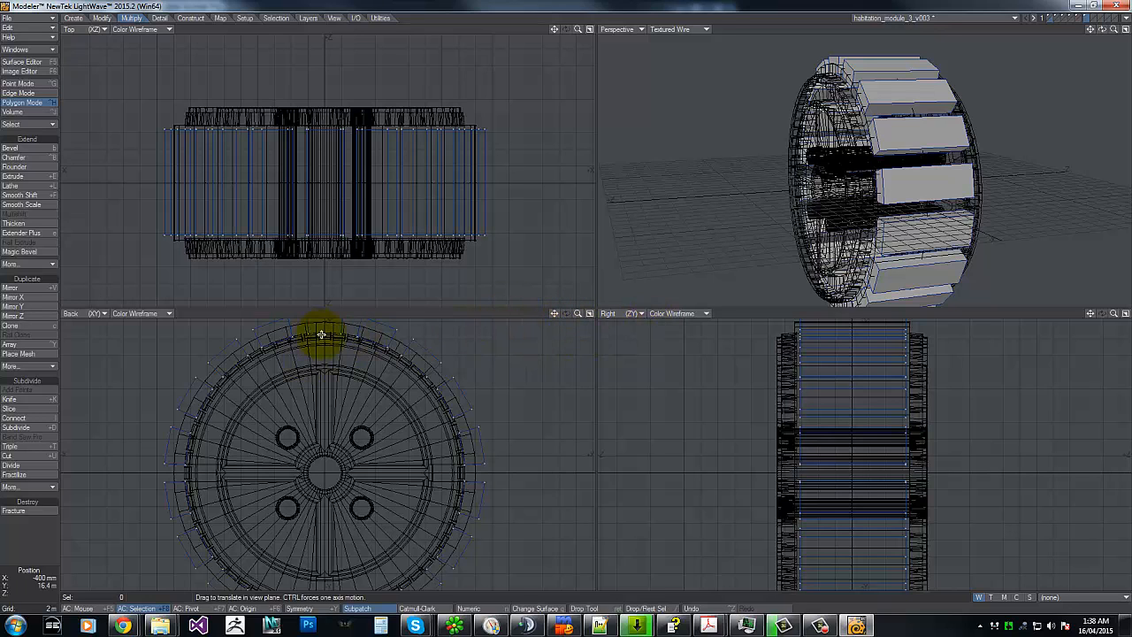
Step: Try removing the topmost block of the ring, and undo the removal
key("g")
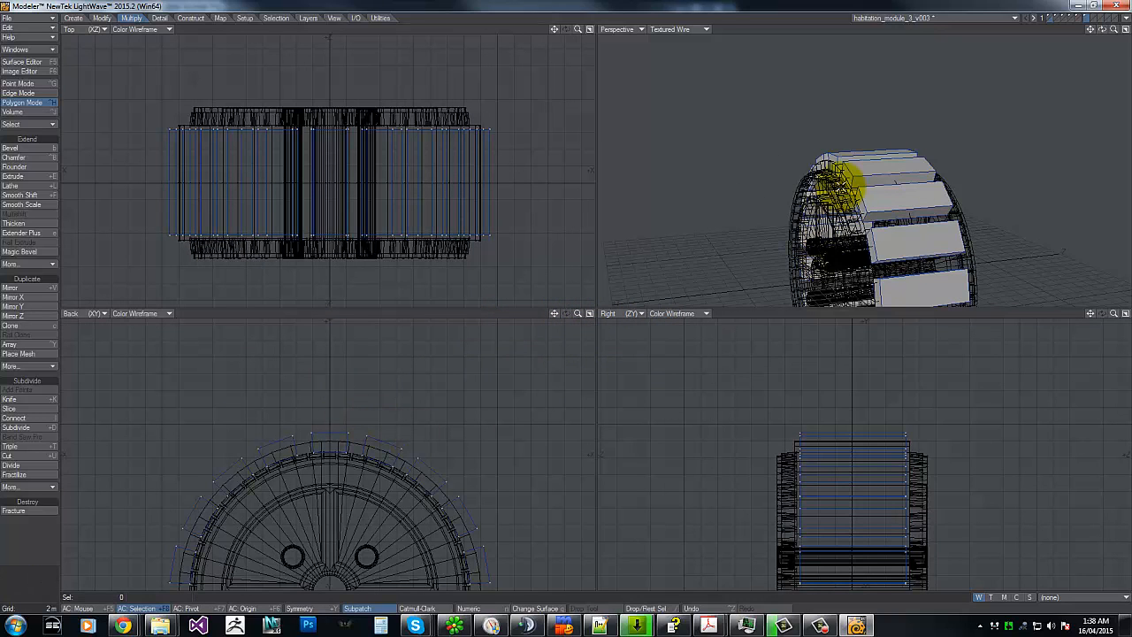
left_click(855, 152)
key("]")
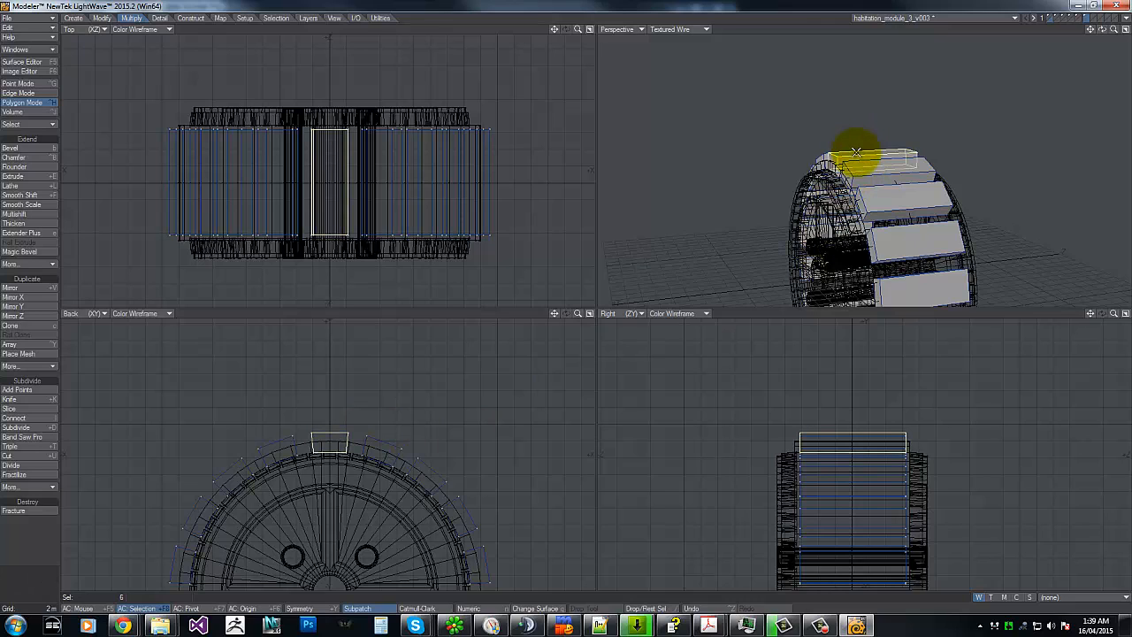
key("slash")
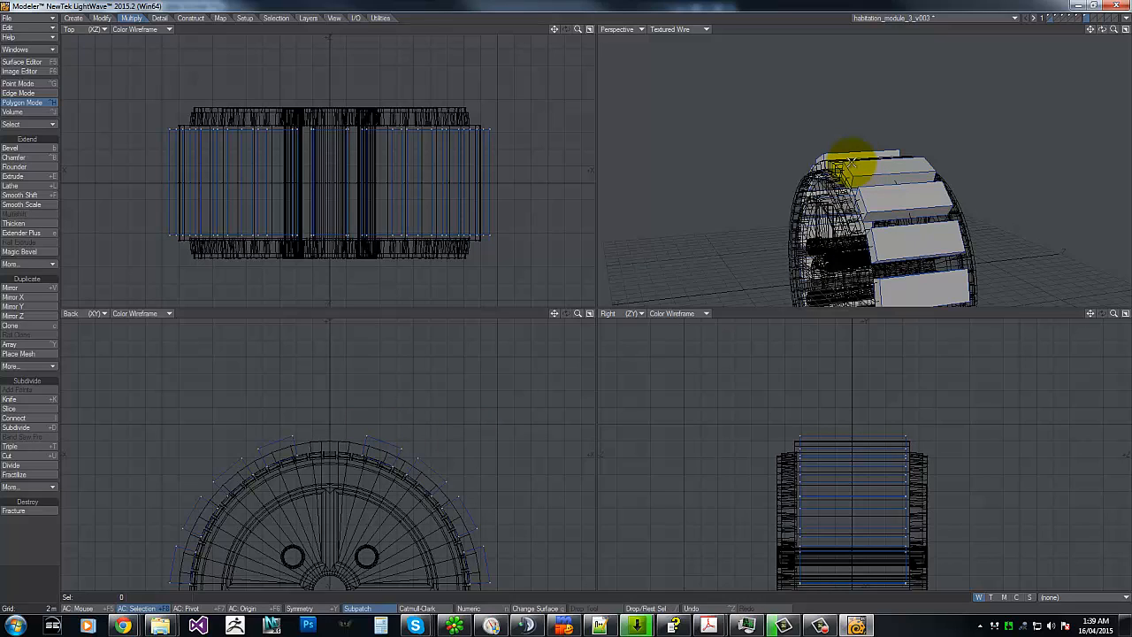
key("u")
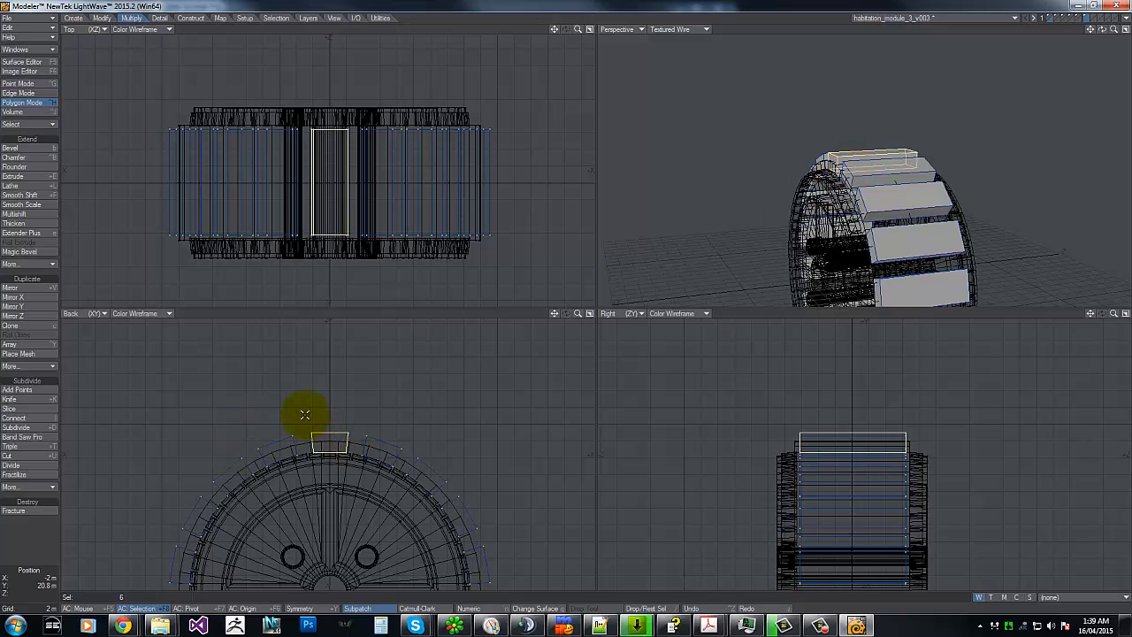
key("Delete")
Step: Merge the coincident points of the block ring using the automatic range
key("m")
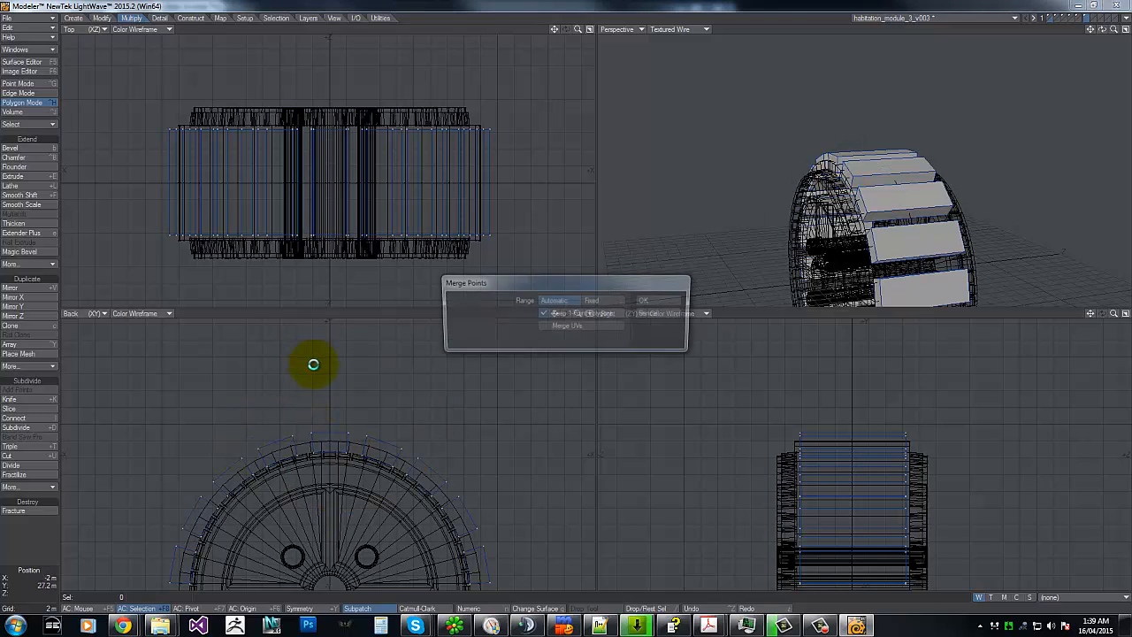
key("Return")
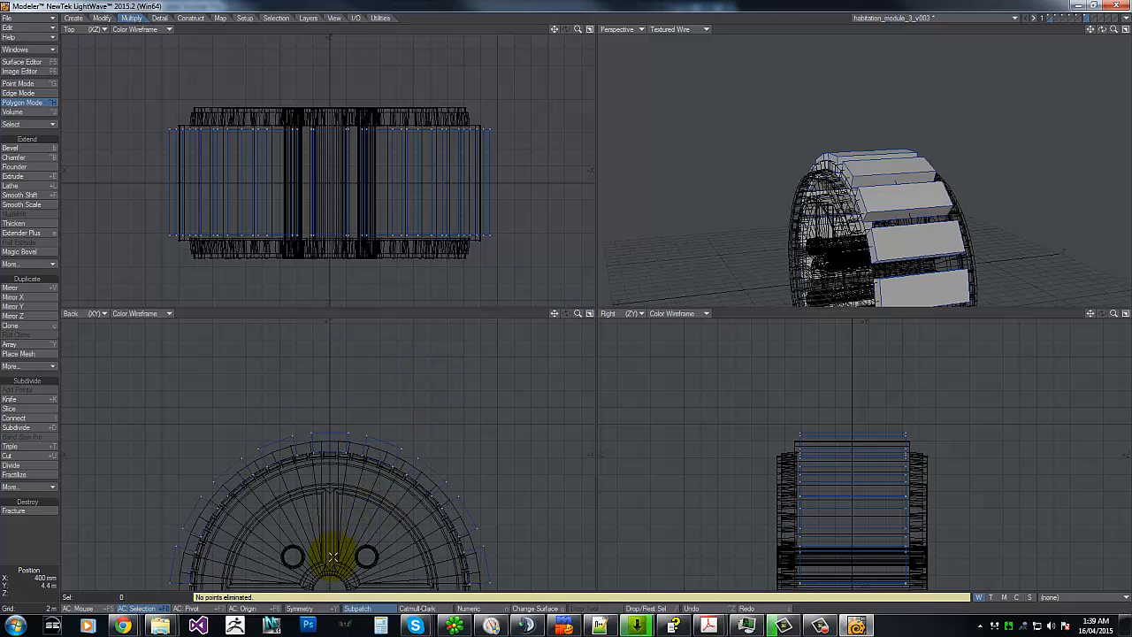
key("a")
key("g")
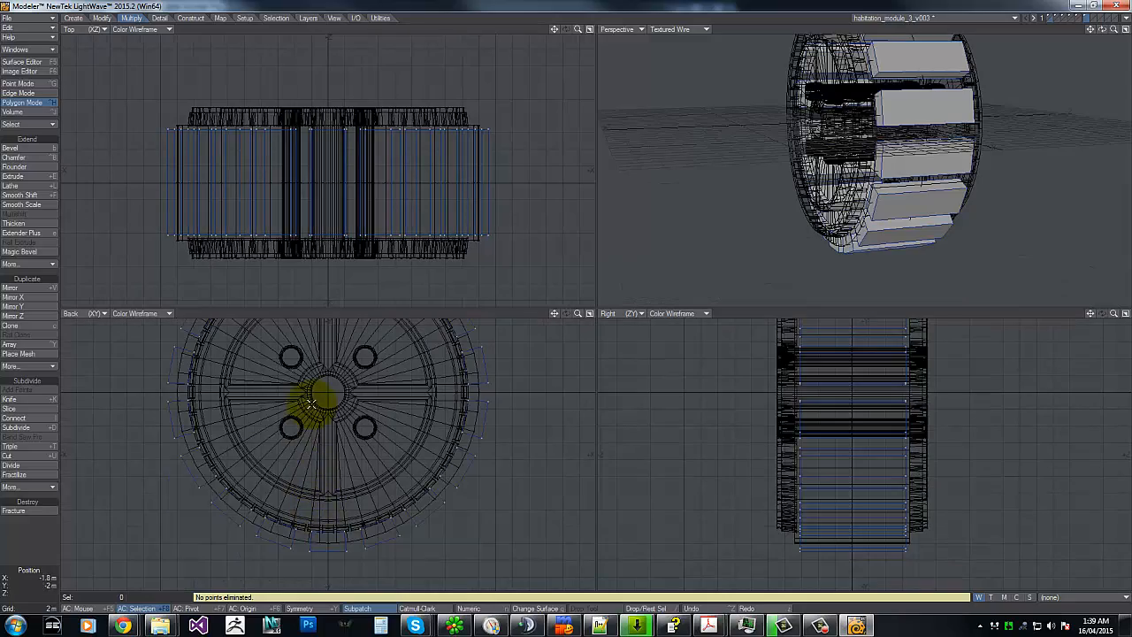
left_click_drag(1101, 29, 566, 299)
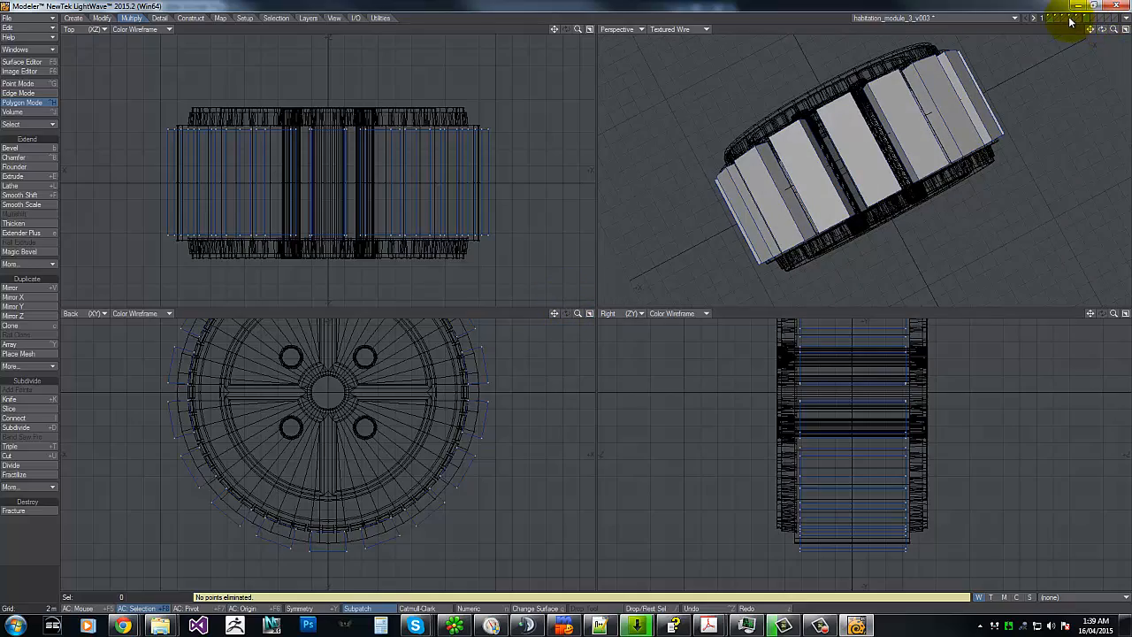
Step: Stencil the background block ring onto the wheel layer with Solid Drill, using the copper-sinks surface
left_click(1071, 19)
left_click_drag(1095, 32, 569, 303)
key("shift+r")
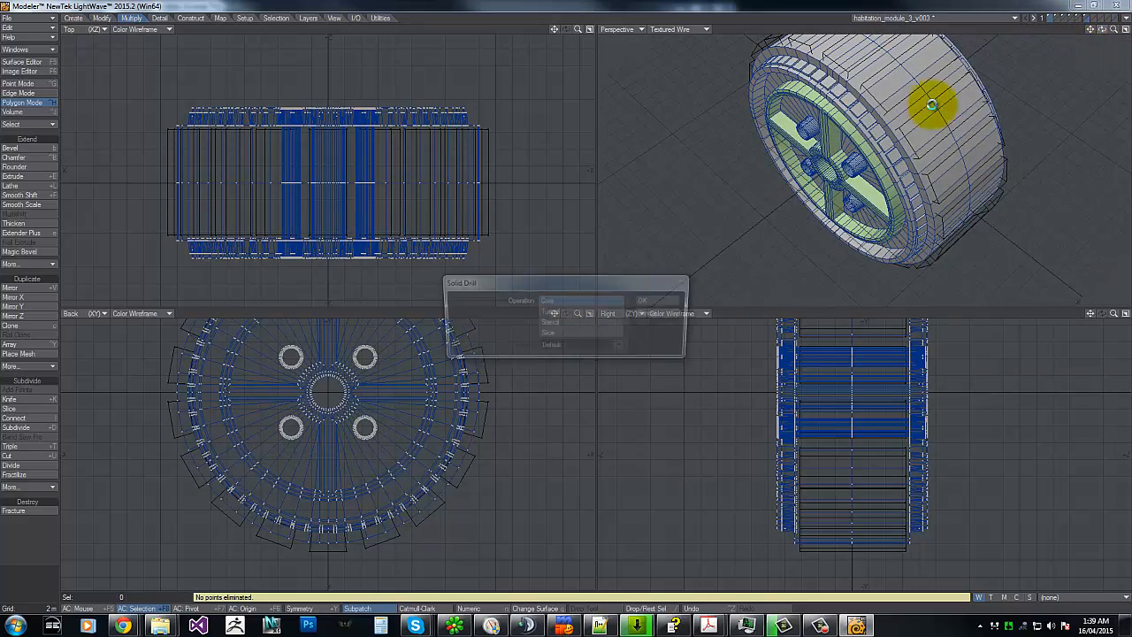
left_click(549, 301)
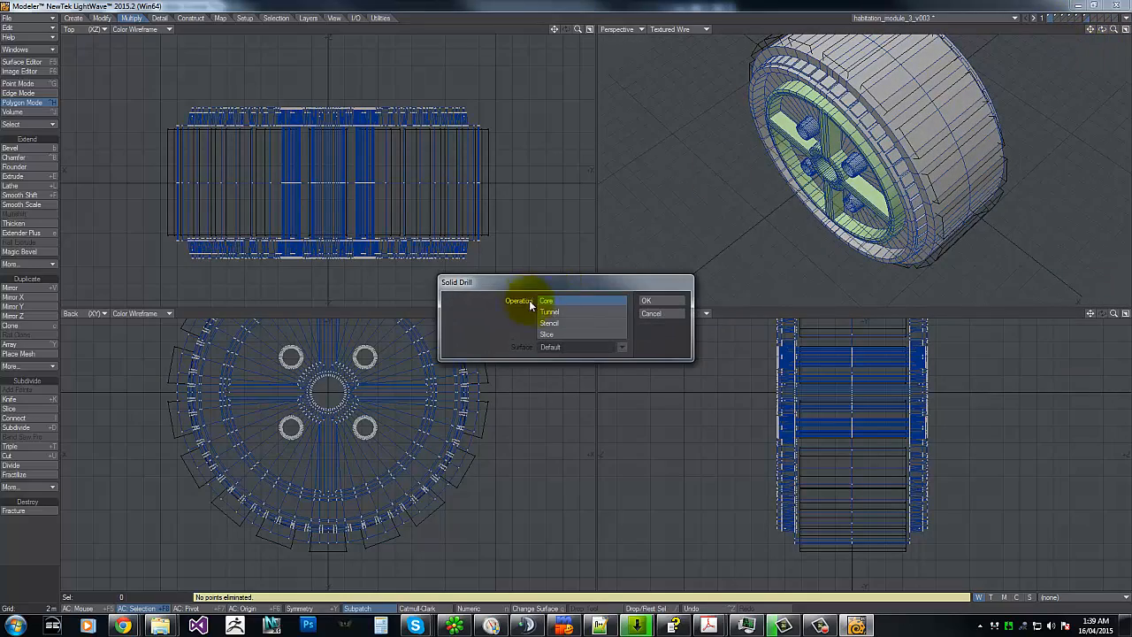
left_click(583, 324)
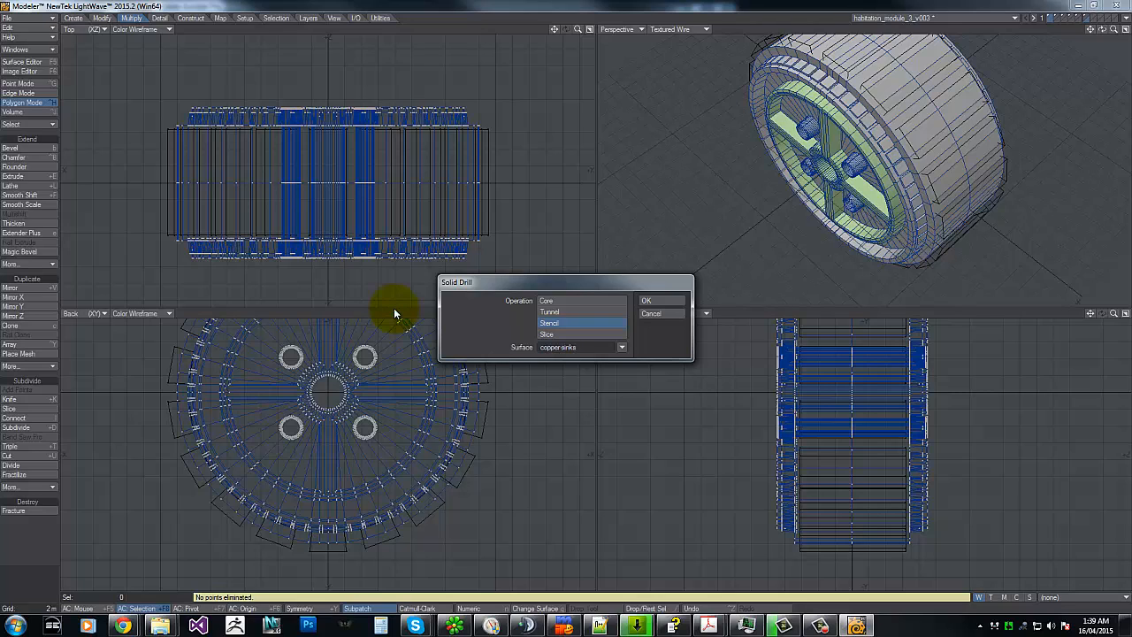
key("Return")
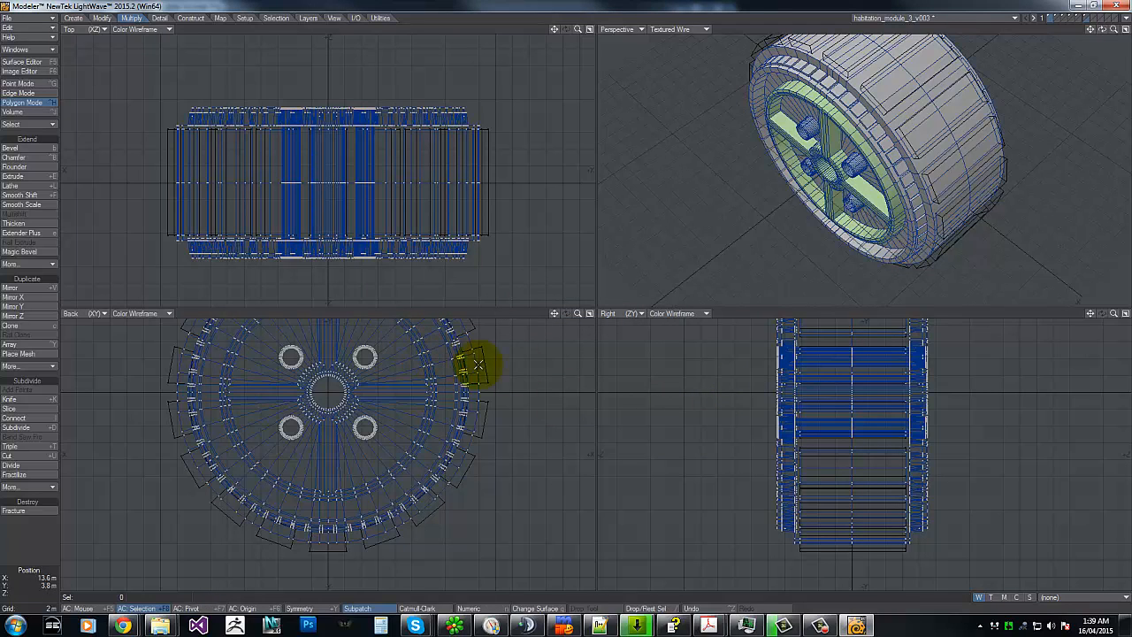
Step: Select all wheel polygons that use the copper-sinks surface through the polygon statistics
key("a")
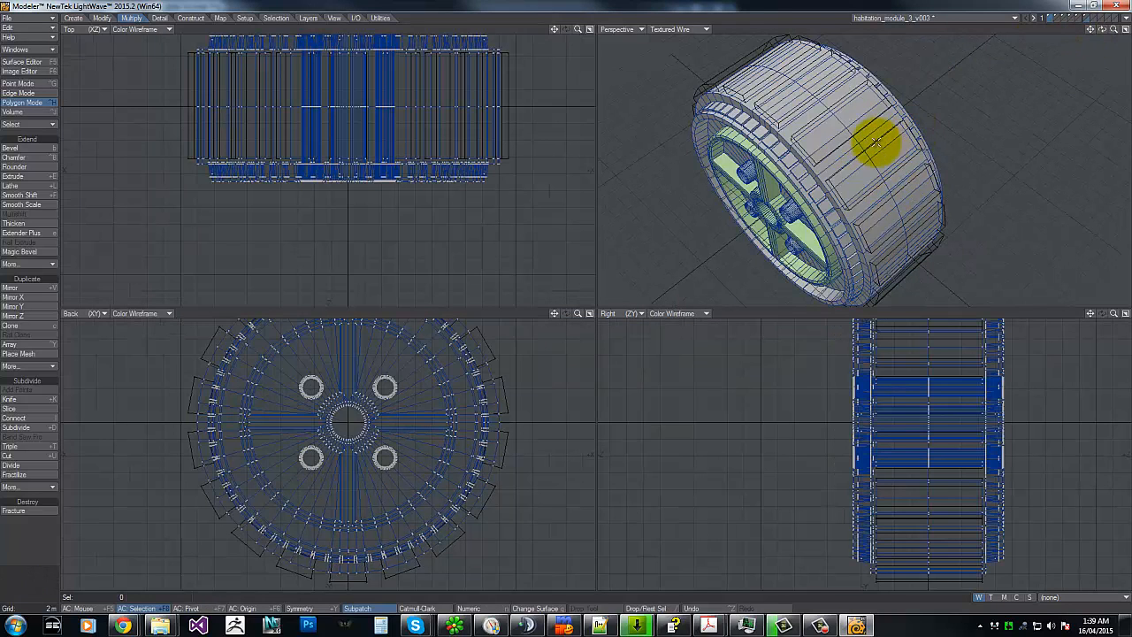
left_click(31, 126)
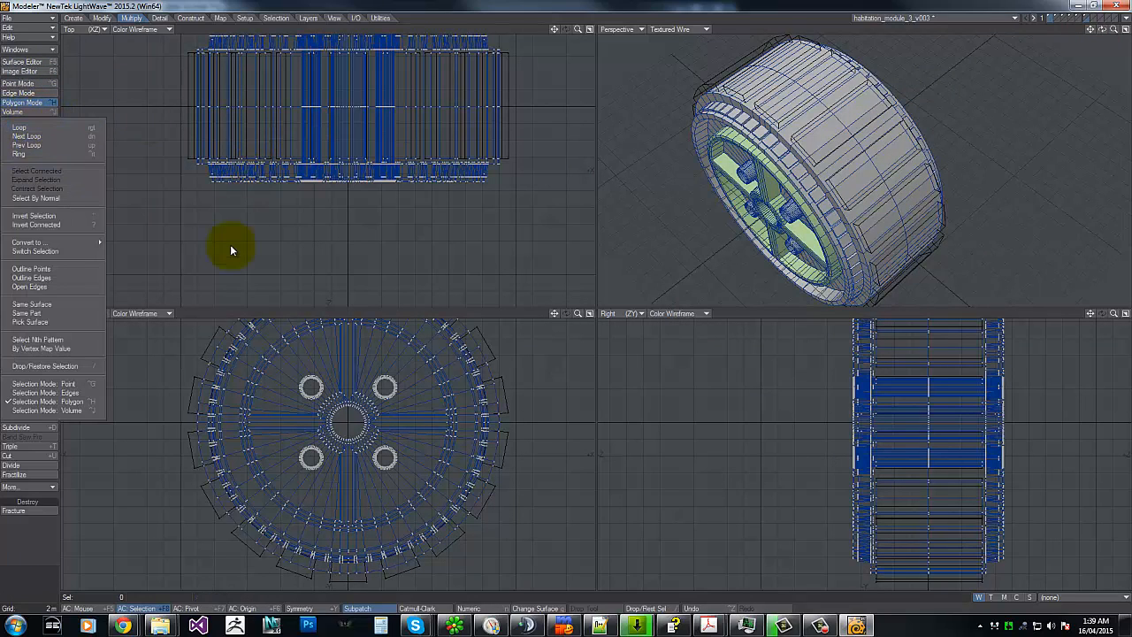
key("w")
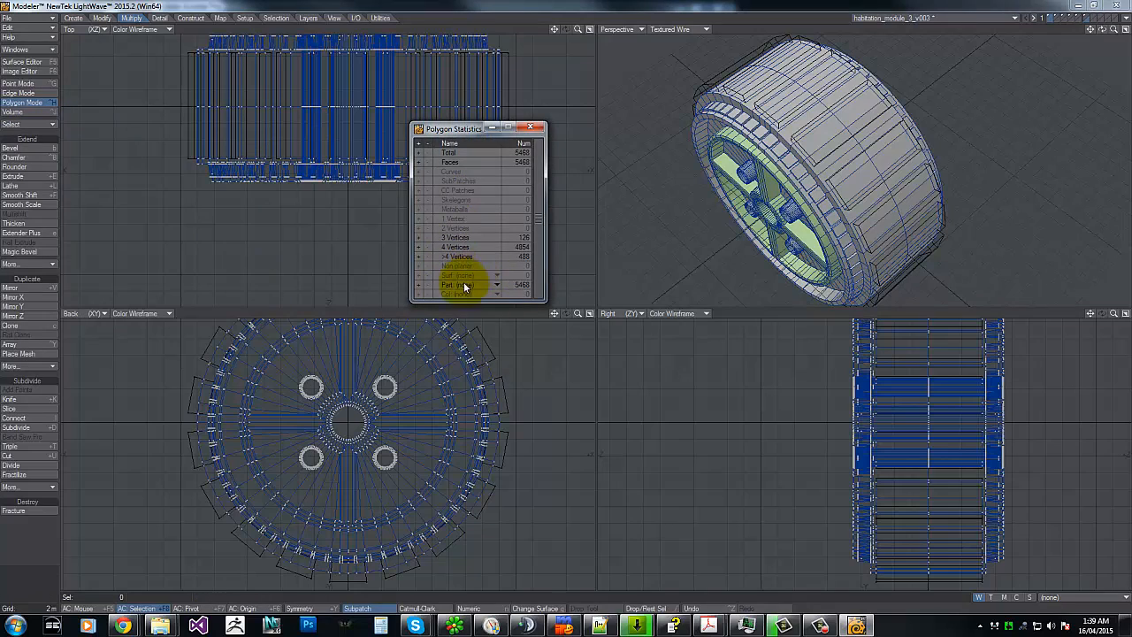
left_click(461, 276)
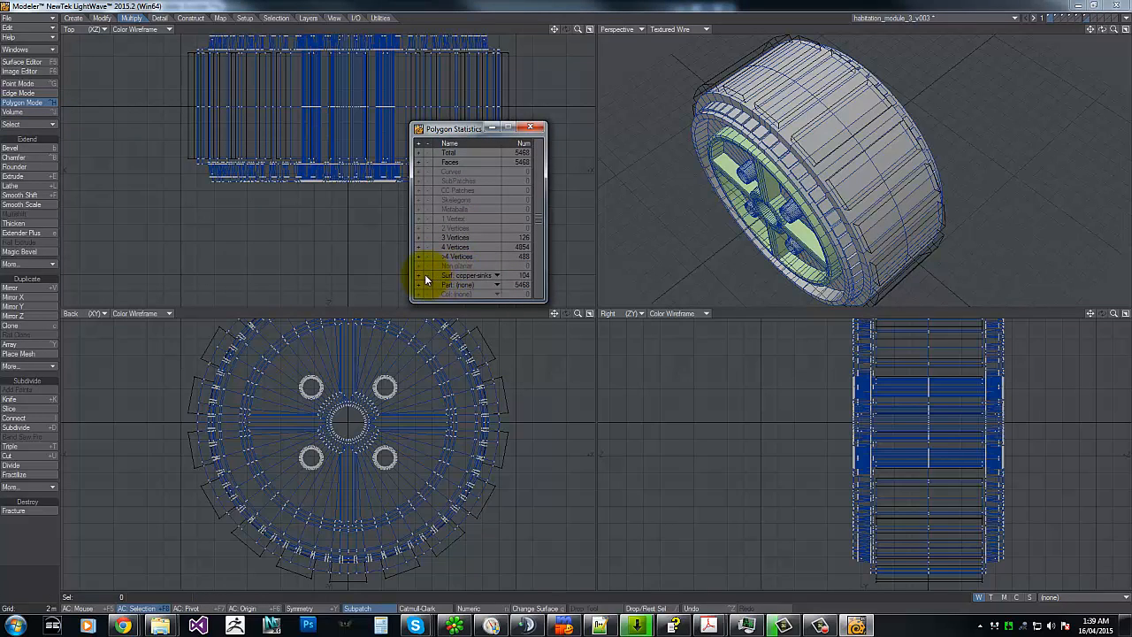
left_click(421, 276)
left_click(529, 127)
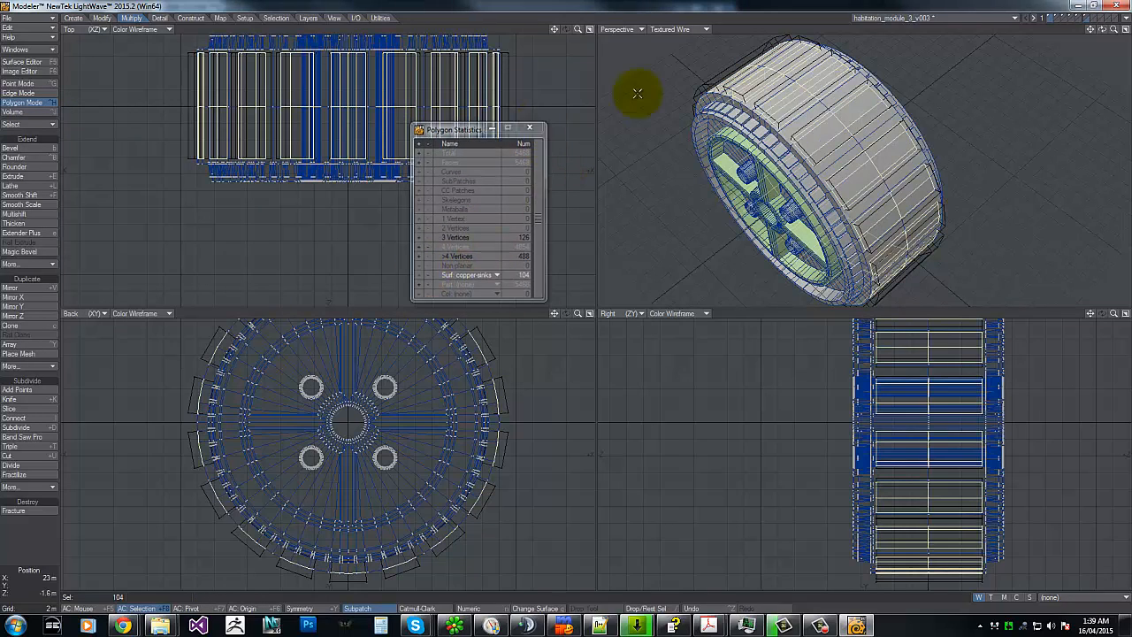
Step: Apply Multishift to the selected copper-sinks polygons with an inset of 0 m and a shift of 100 mm
left_click_drag(1102, 30, 563, 299)
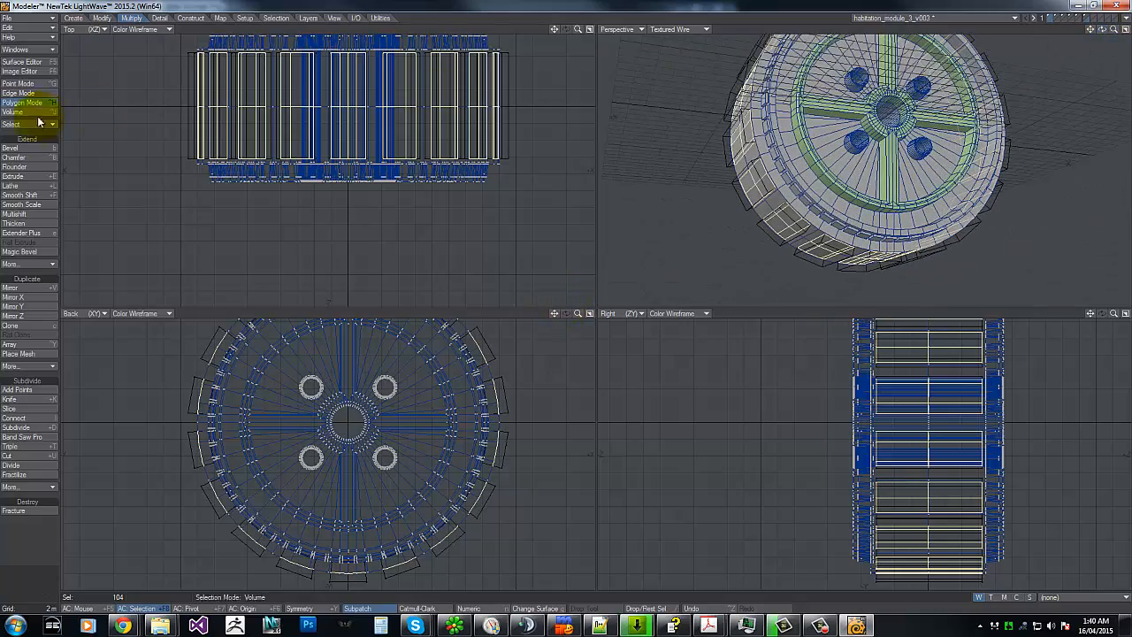
left_click(19, 216)
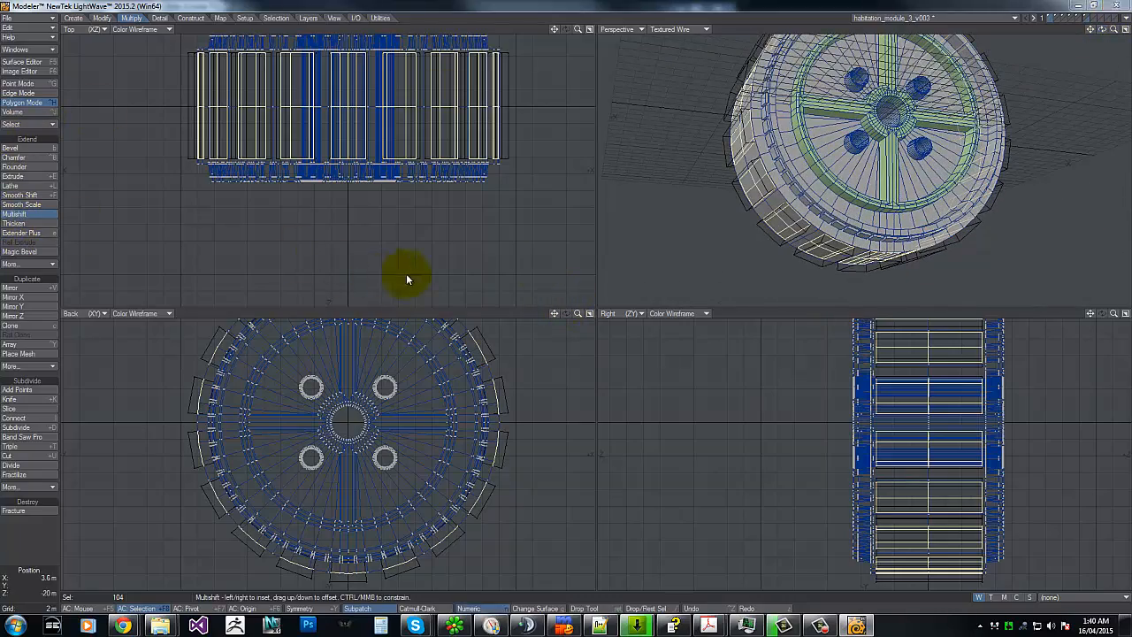
key("n")
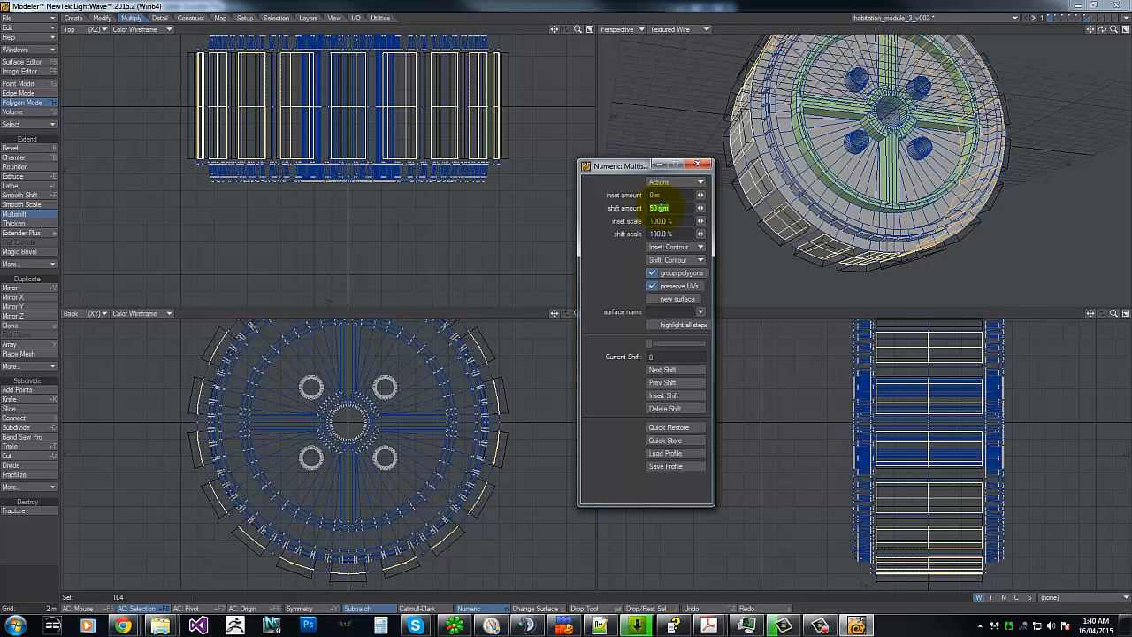
type("0")
key("Tab")
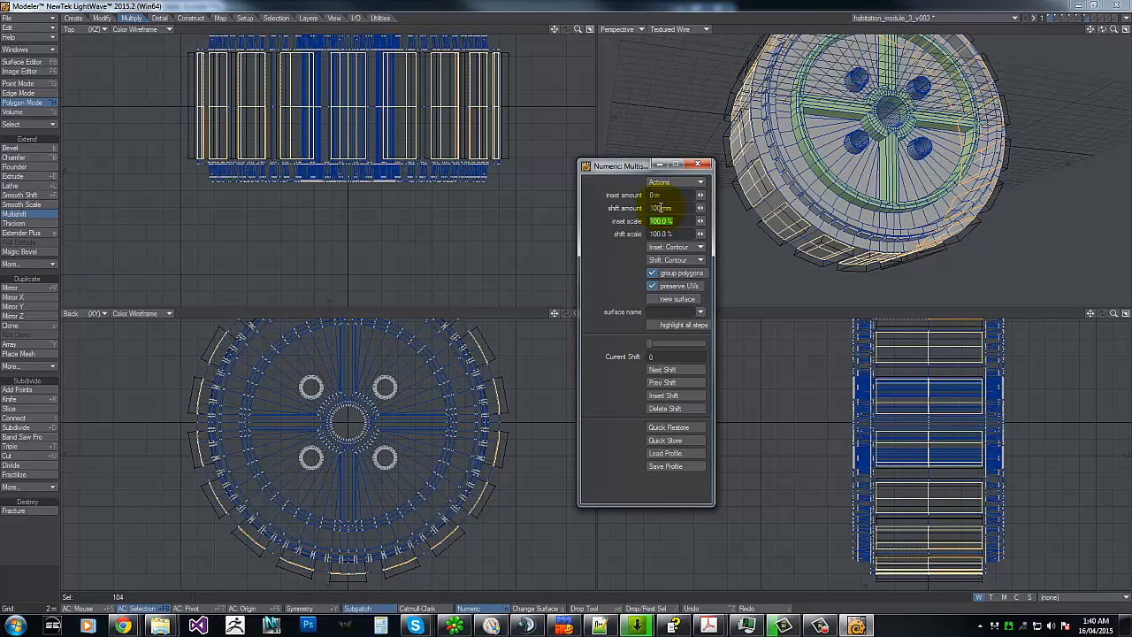
left_click(707, 164)
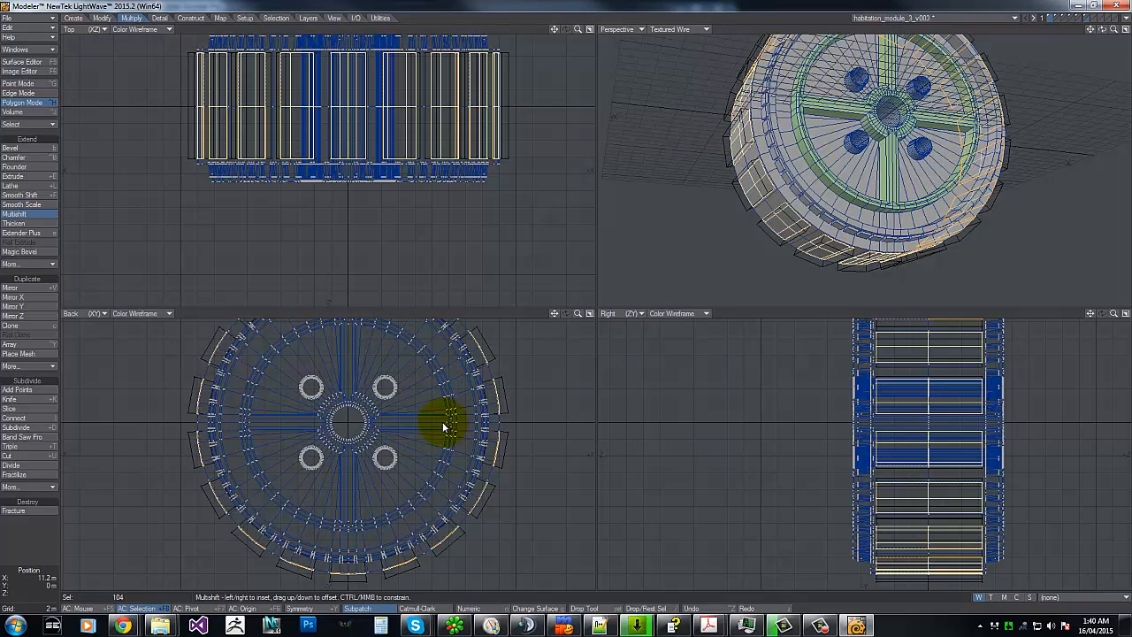
Step: Finish the Multishift on the copper-sinks panels and save the object
key("space")
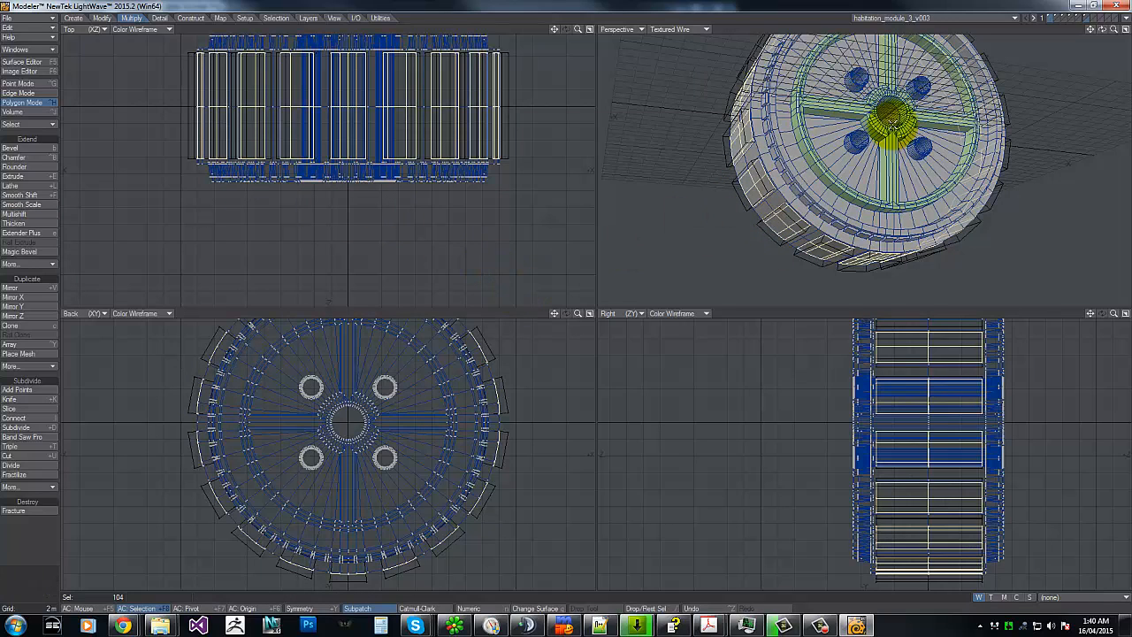
key("s")
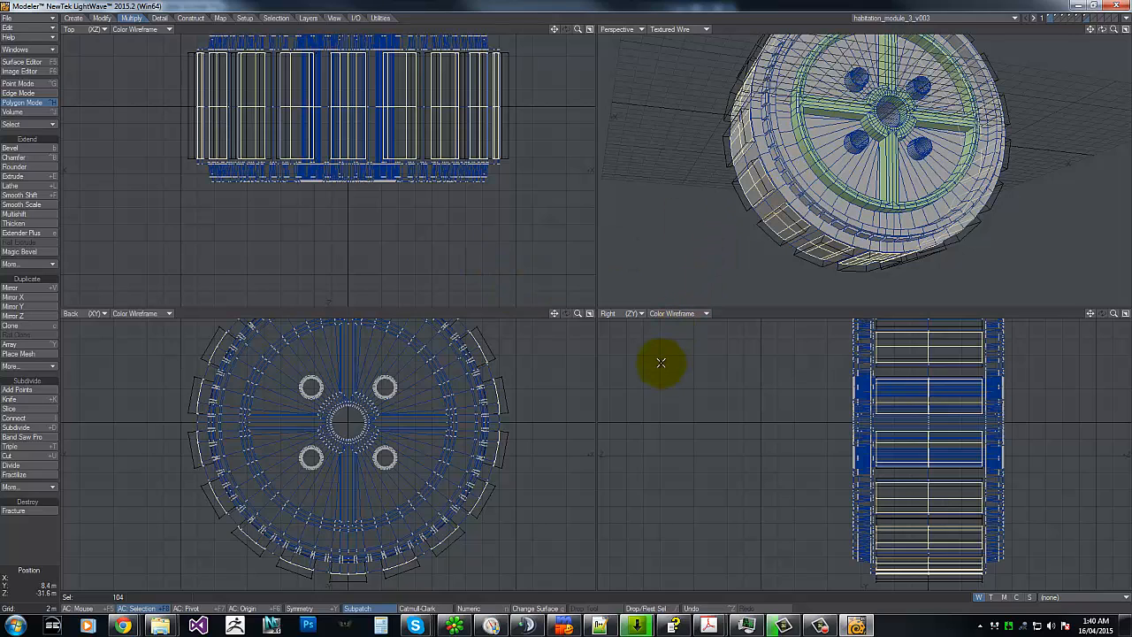
Step: Try to chamfer the selected raised copper-sinks panels, and undo that chamfer
key("shift+b")
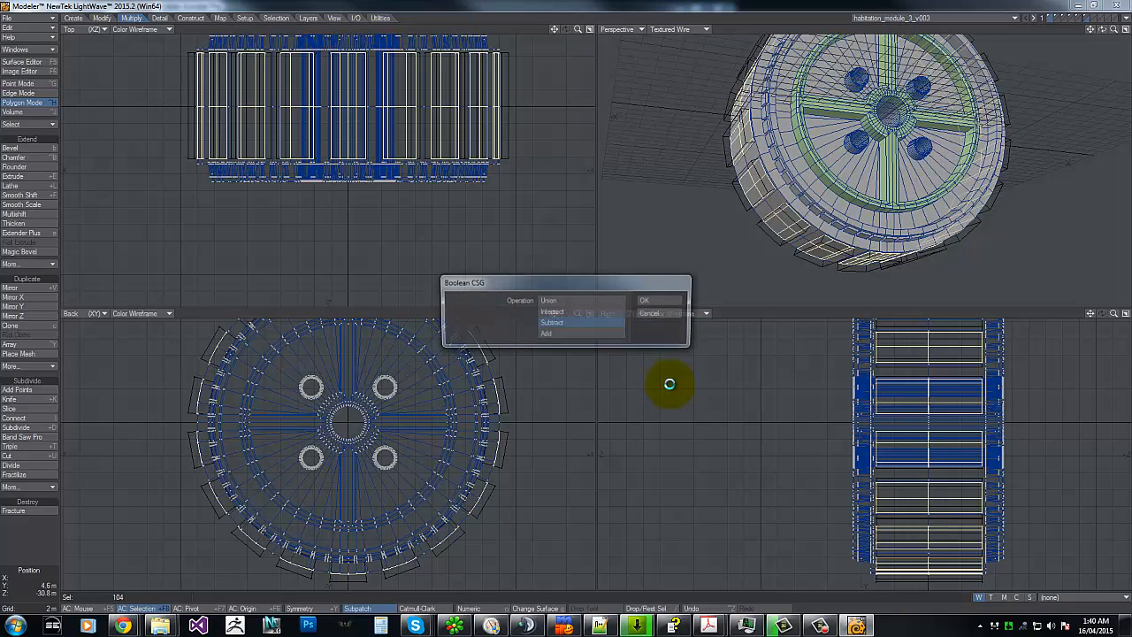
left_click(669, 314)
key("ctrl+b")
left_click_drag(702, 387, 705, 403)
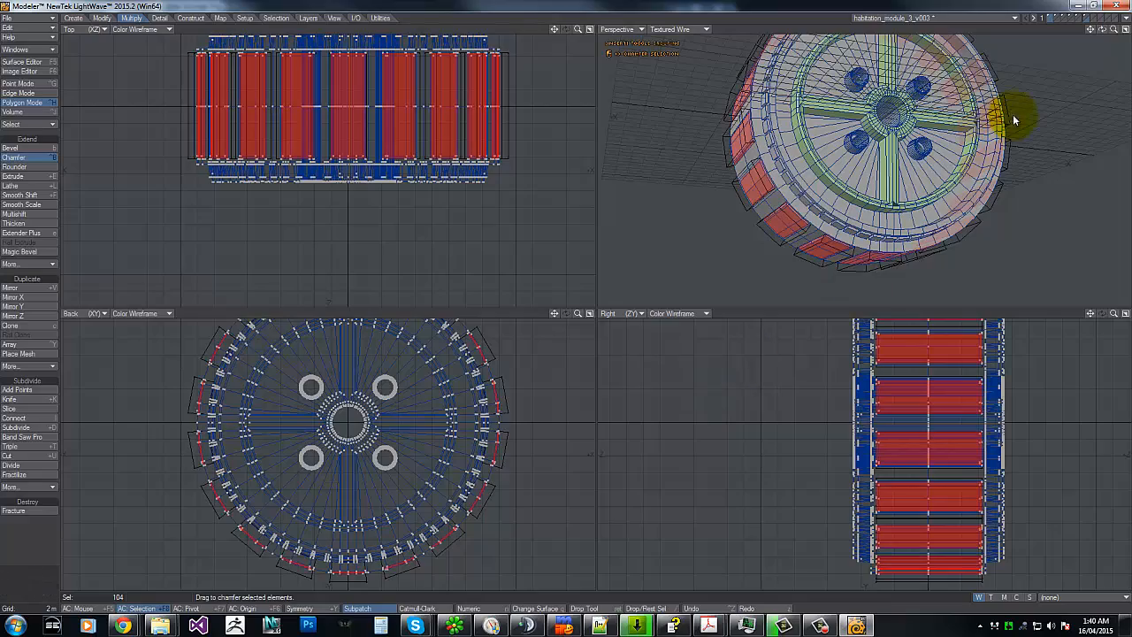
left_click_drag(1113, 29, 566, 299)
key("shift+b")
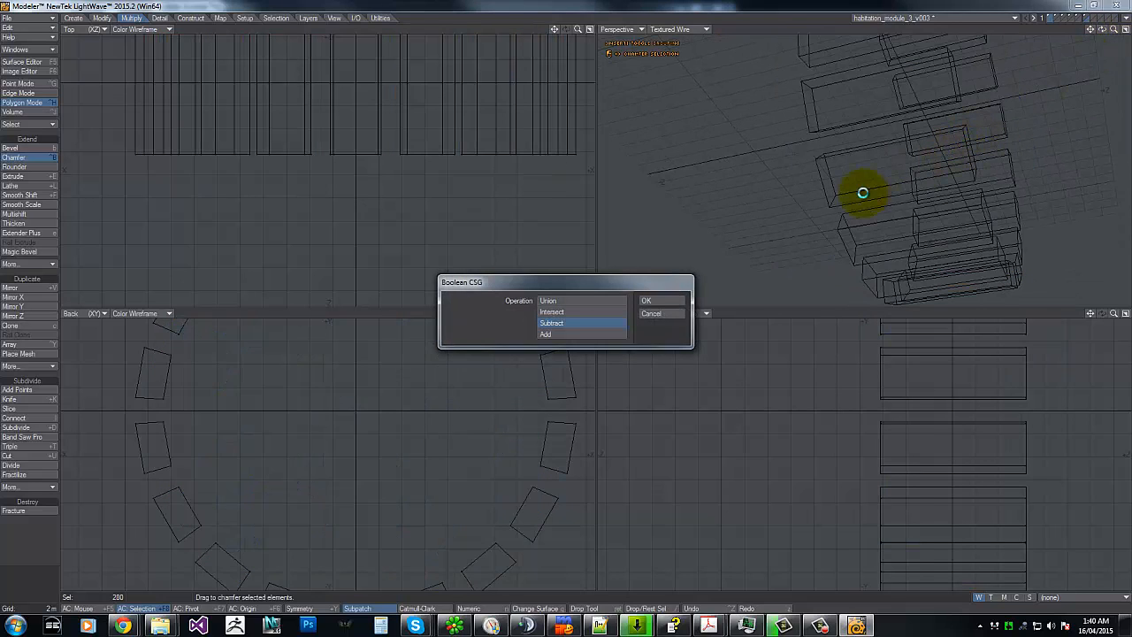
key("Return")
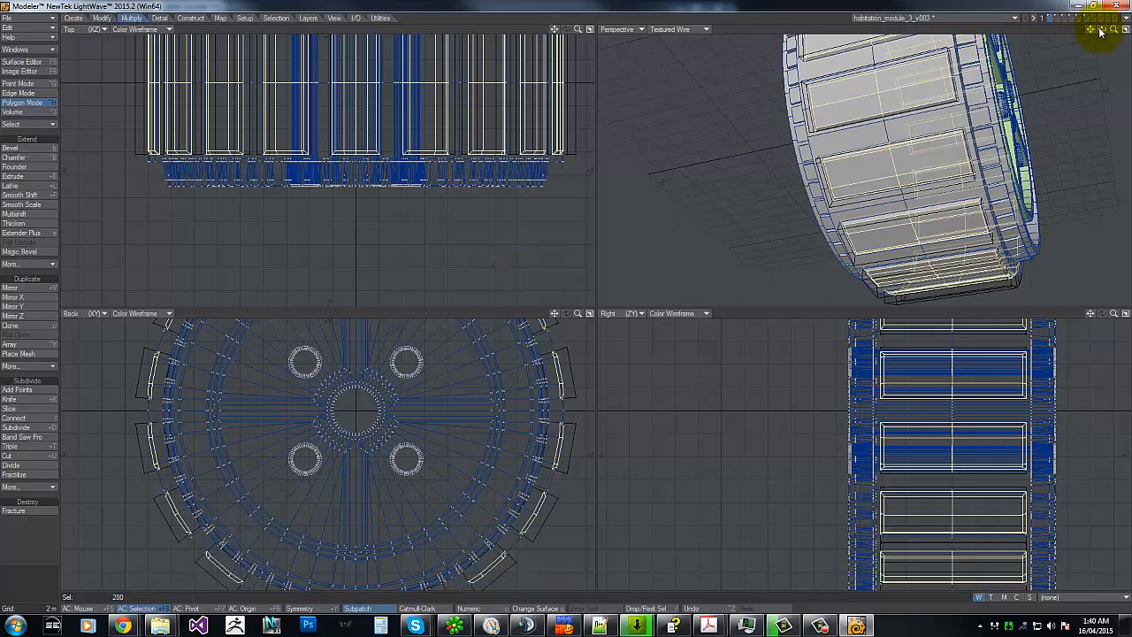
left_click_drag(1102, 29, 566, 299)
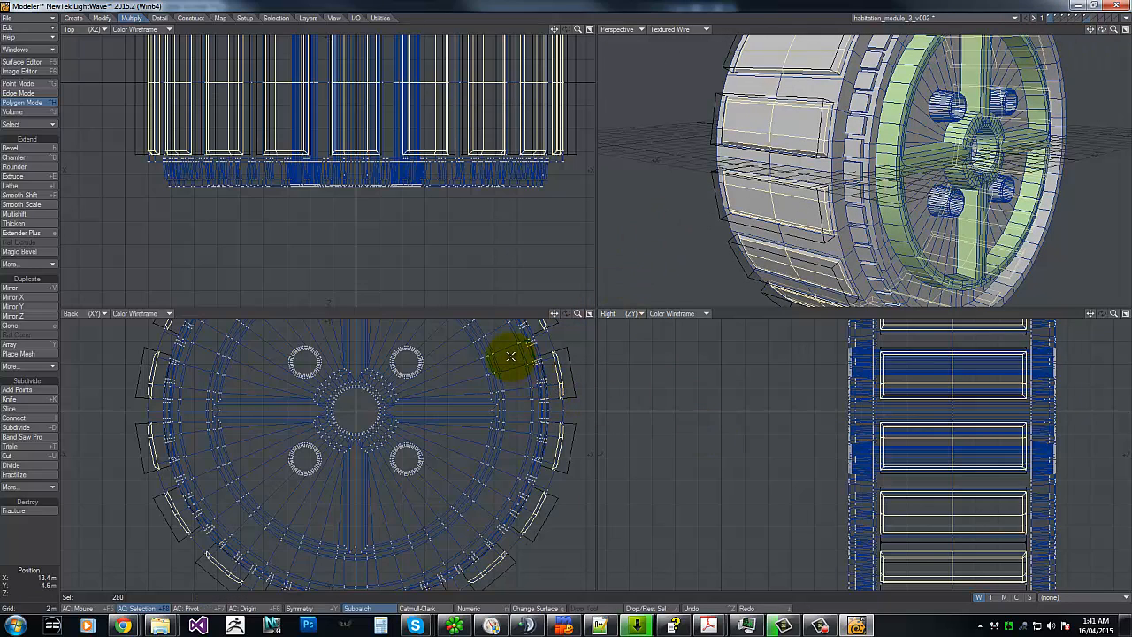
mouse_move(510, 357)
right_mouse_down("shift")
mouse_move(436, 288)
mouse_move(504, 381)
right_mouse_up("shift")
key("ctrl+z")
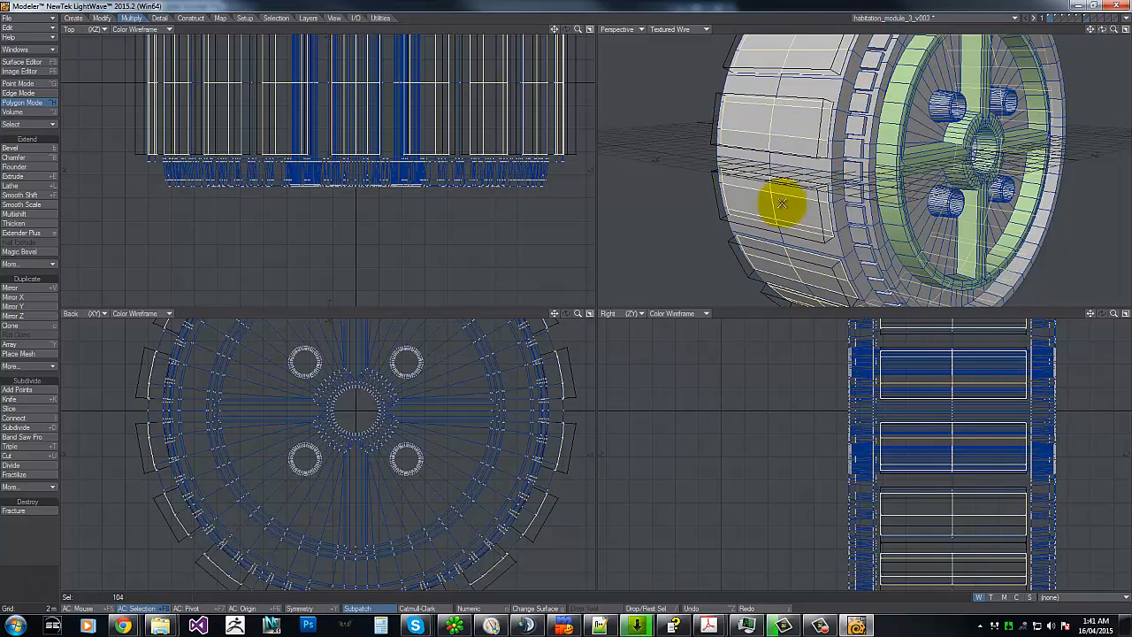
Step: Chamfer the selected raised copper-sinks panels by a very small amount and clear the selection
left_click_drag(1112, 31, 860, 181)
left_click_drag(577, 312, 930, 114)
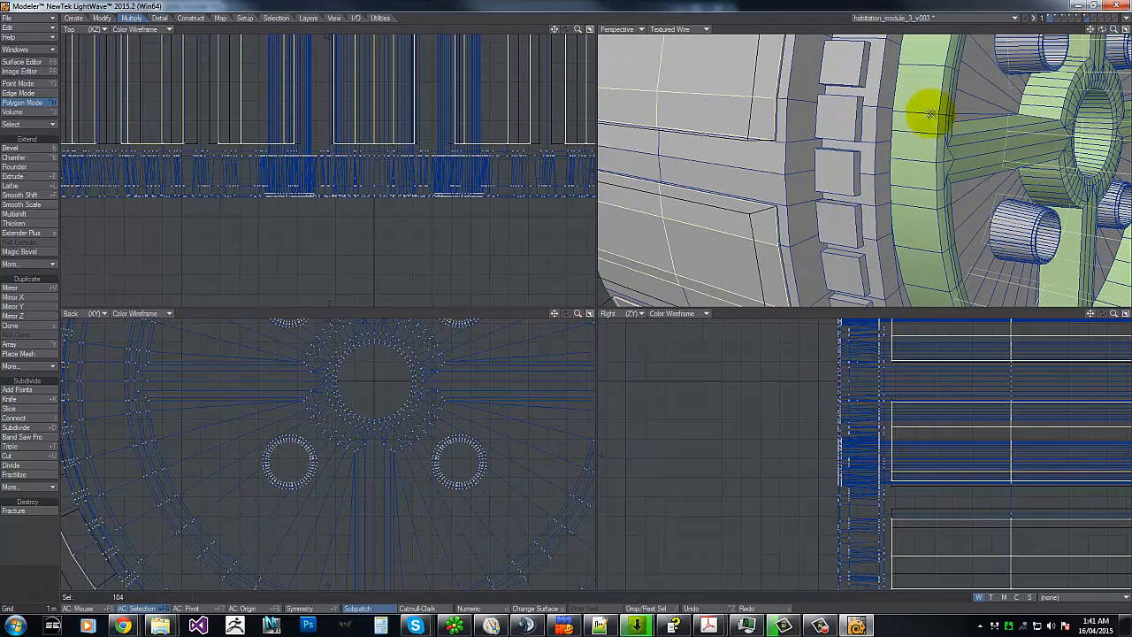
key("ctrl+b")
left_click(679, 415)
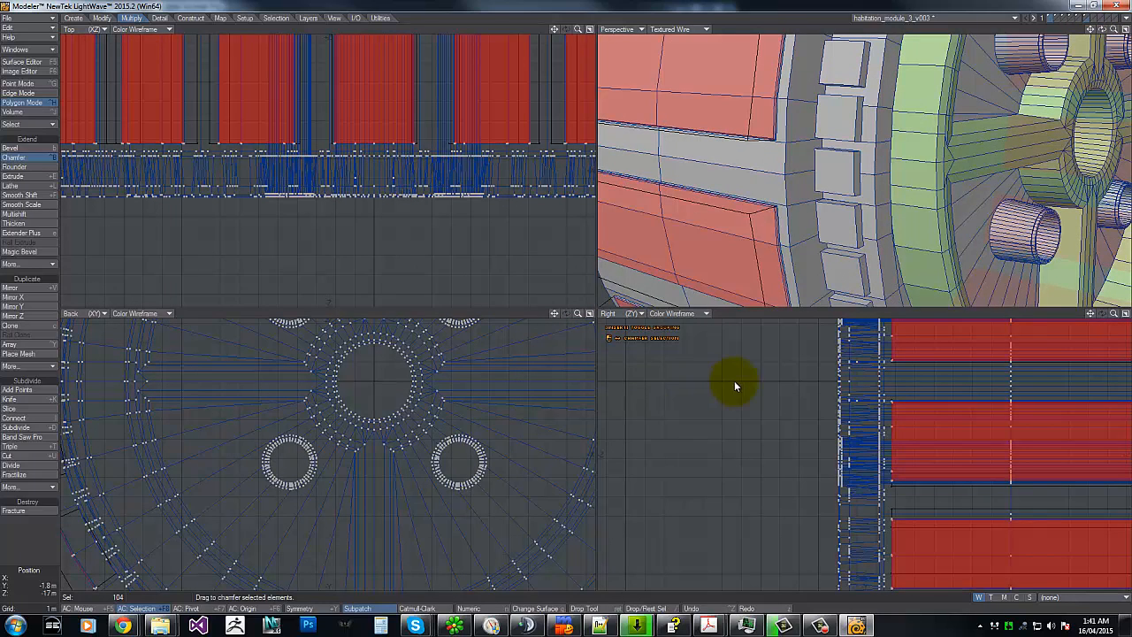
key("space")
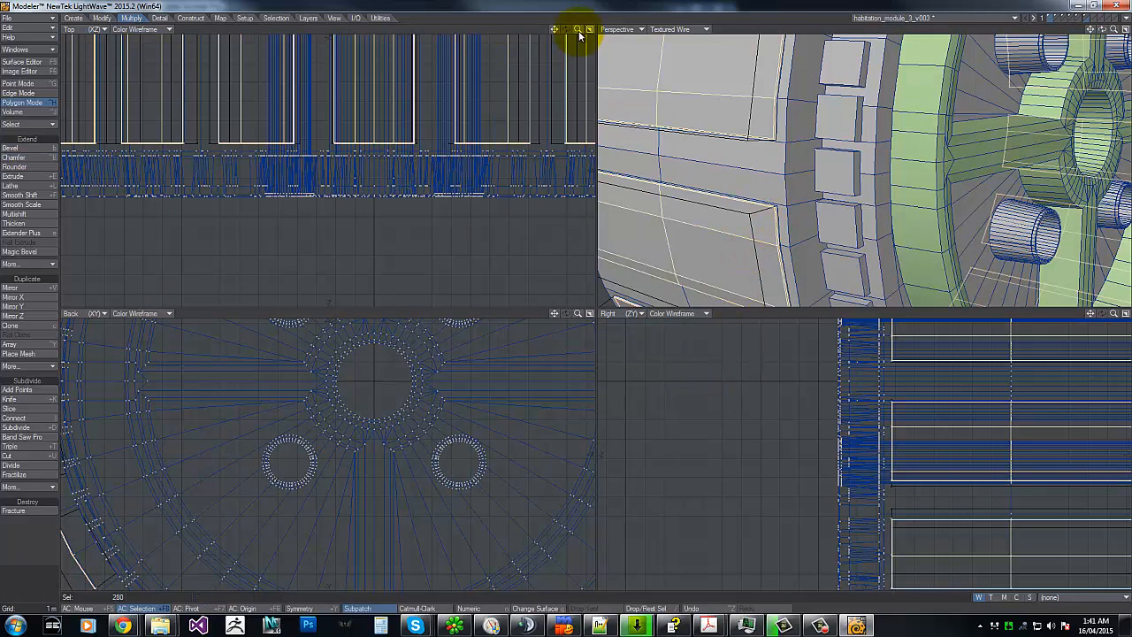
left_click_drag(578, 31, 576, 292)
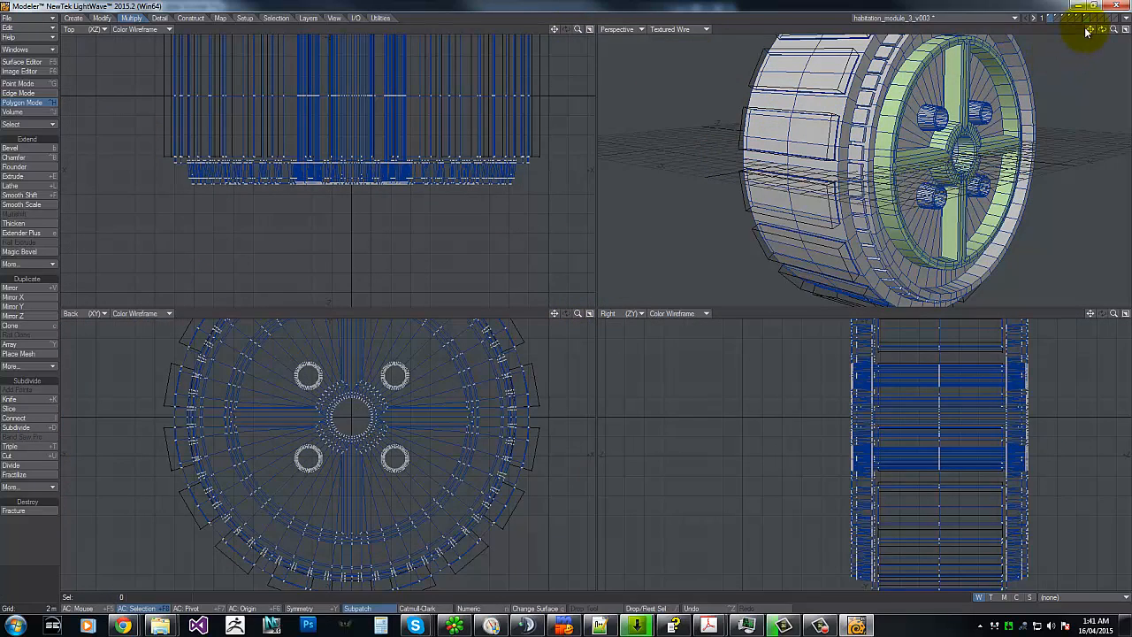
Step: In edge selection mode, select the edge loop around the main drum's outer rim on the positive Z side, chamfer it slightly, and deselect it
left_click_drag(1103, 28, 926, 104)
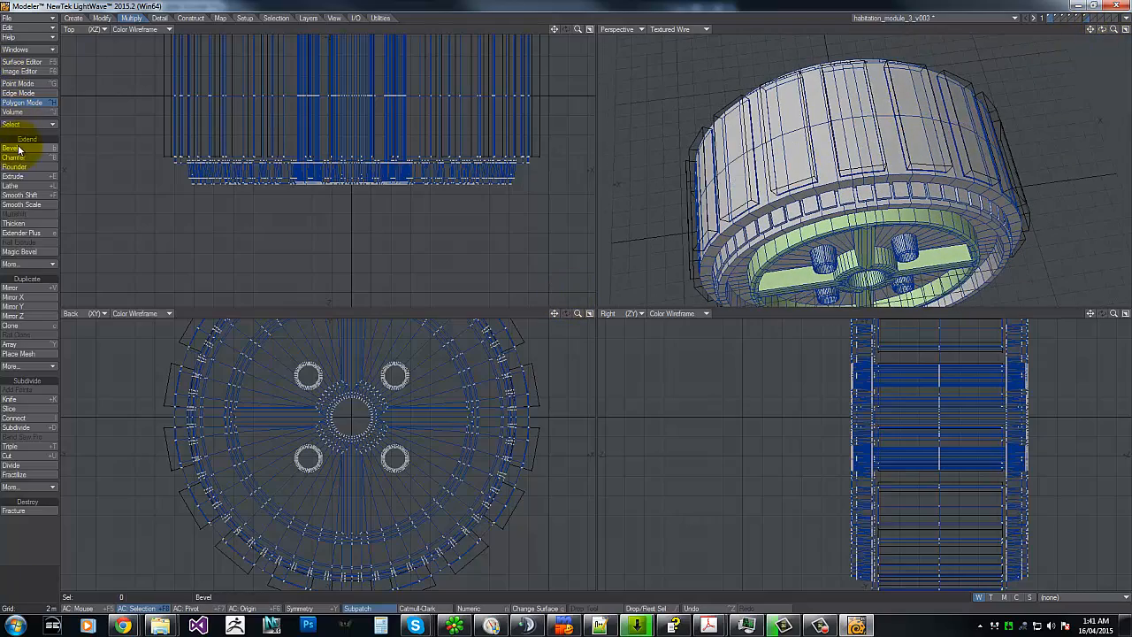
left_click(19, 93)
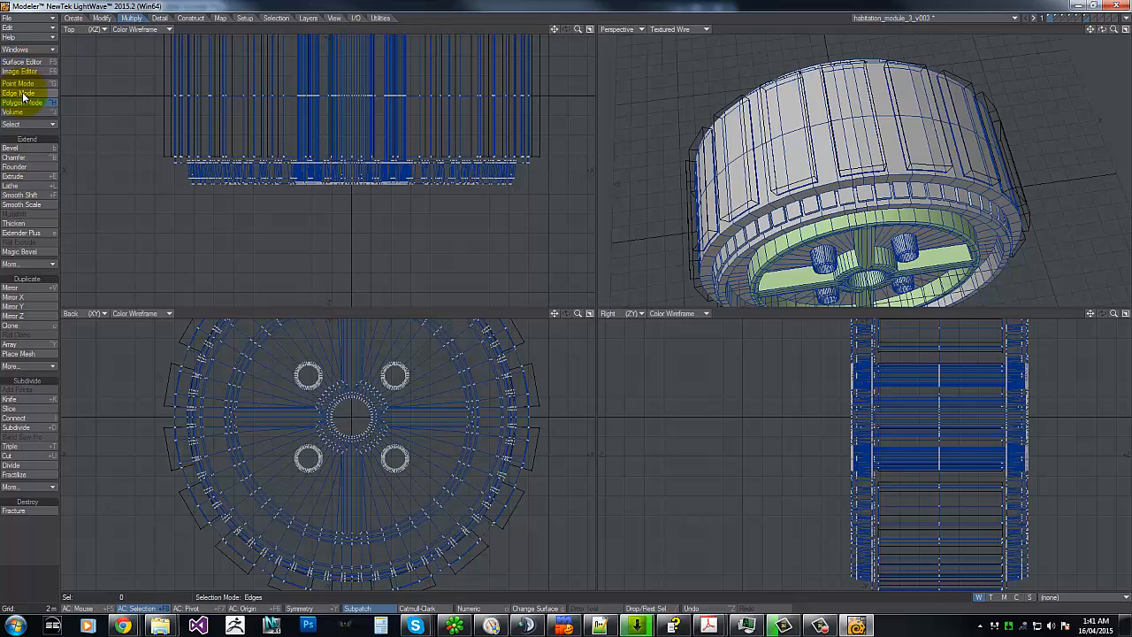
left_click(955, 181)
mouse_move(125, 419)
right_mouse_down()
mouse_move(128, 543)
mouse_move(78, 165)
mouse_move(87, 256)
right_mouse_up()
left_click(826, 187)
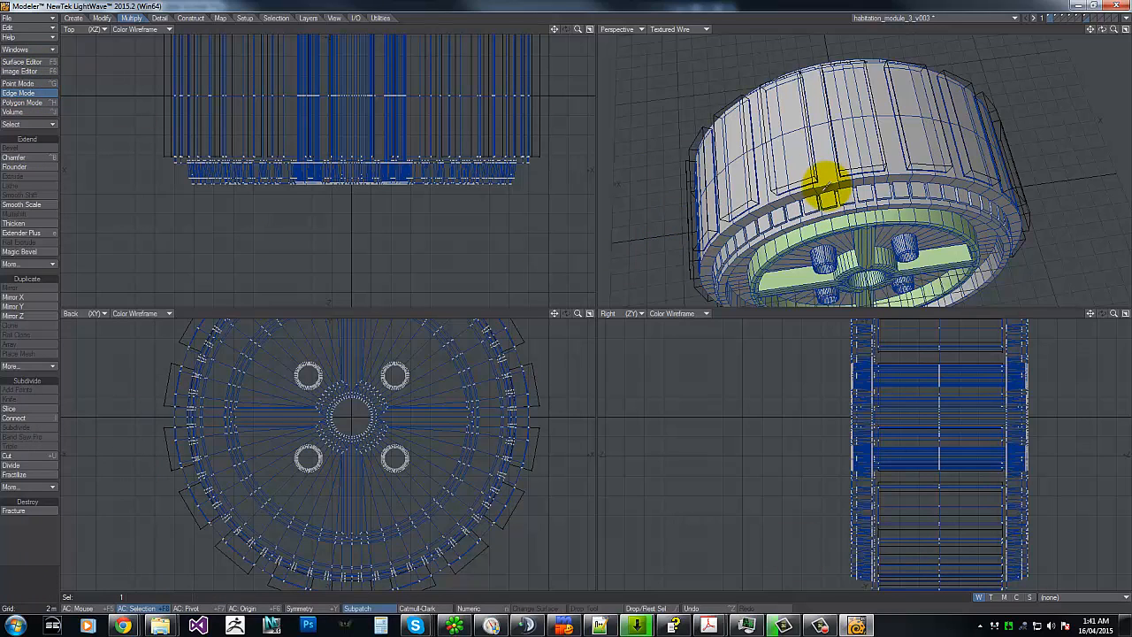
key("ctrl+l")
key("ctrl+b")
left_click_drag(885, 412, 881, 427)
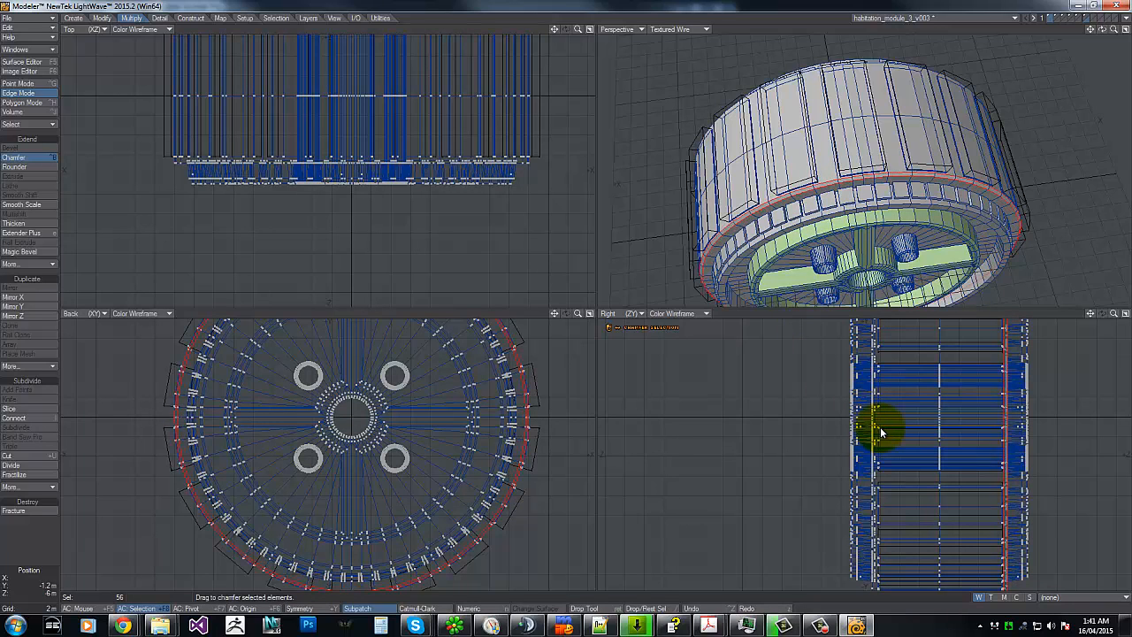
key("space")
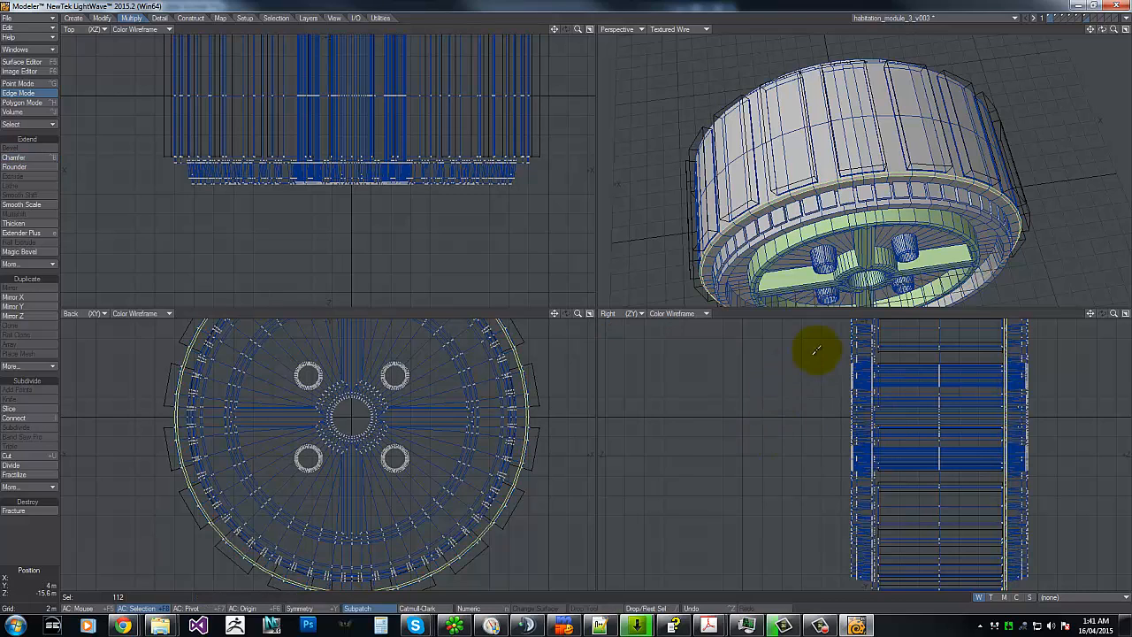
left_click(763, 475)
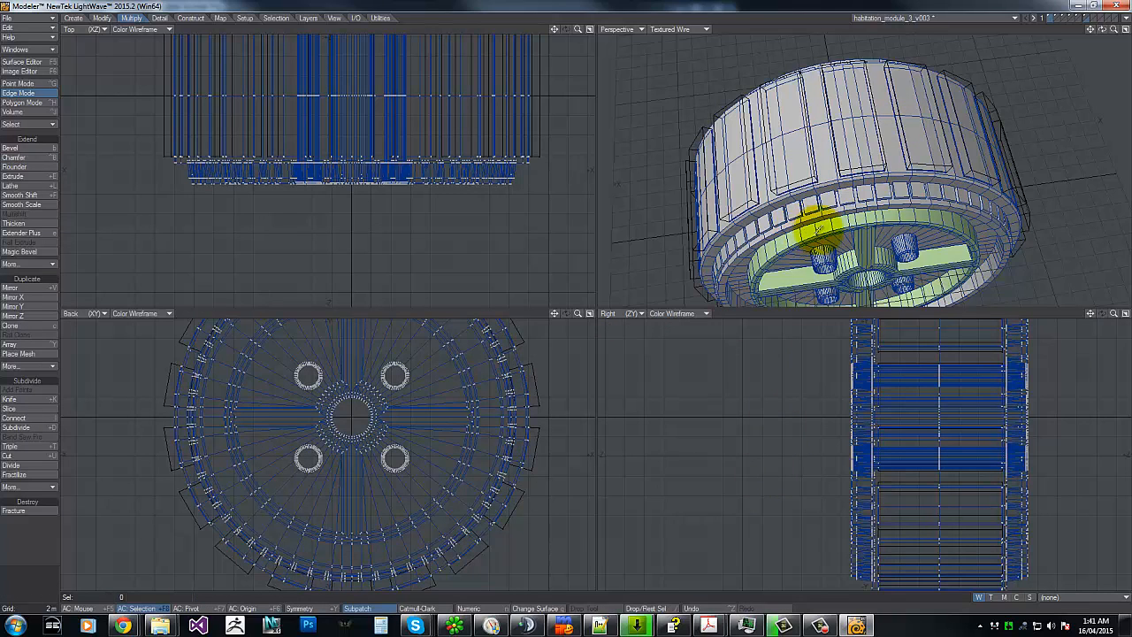
Step: Select the outer edge loop of the stepped end ring on the positive Z side, chamfer it slightly, and clear the selection
left_click(814, 220)
left_click(815, 221)
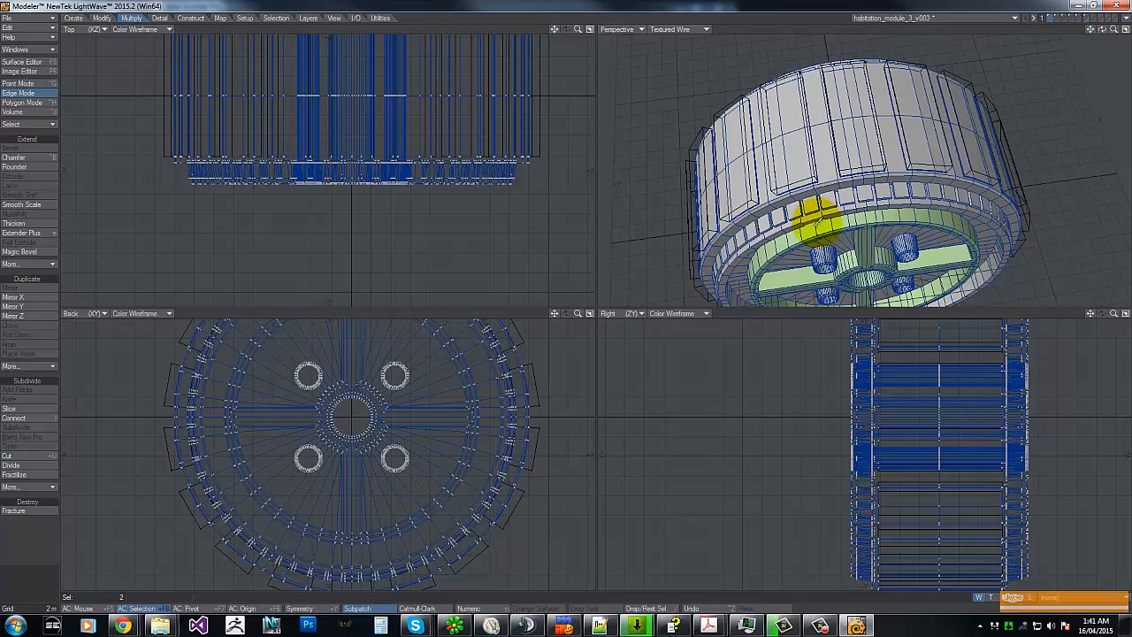
key("ctrl+l")
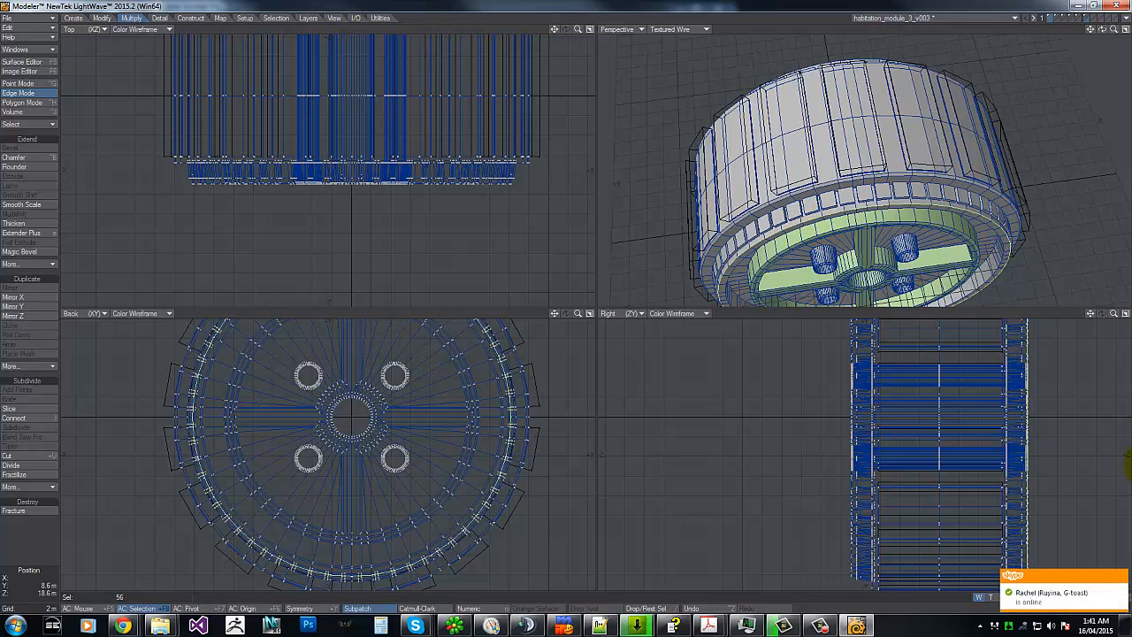
left_click(1120, 579)
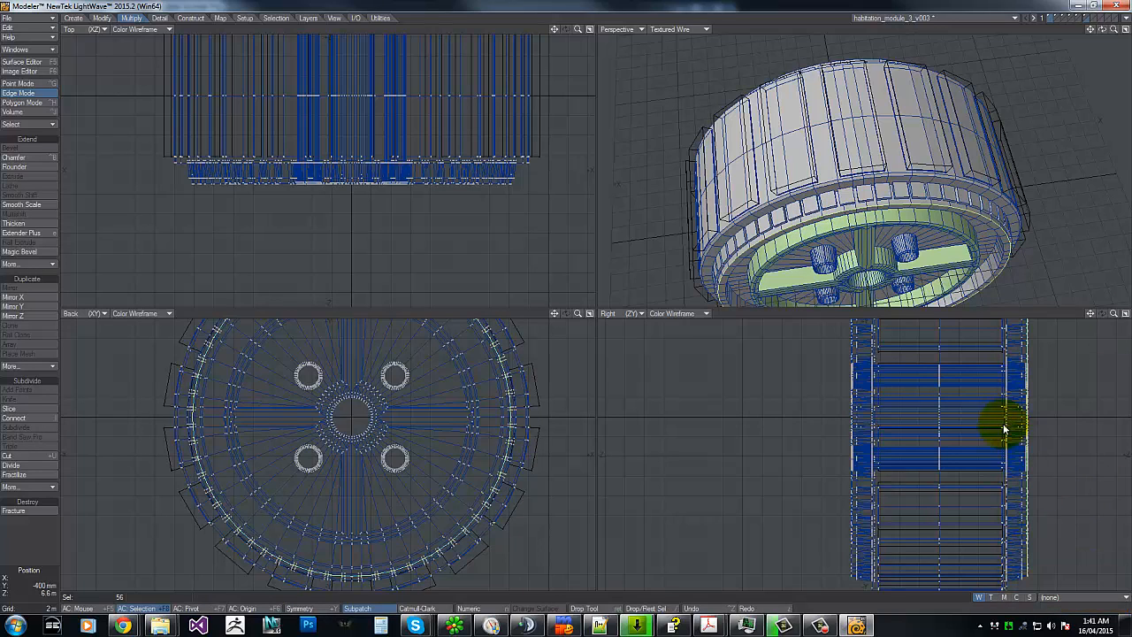
key("ctrl+b")
left_click_drag(1008, 459, 1009, 459)
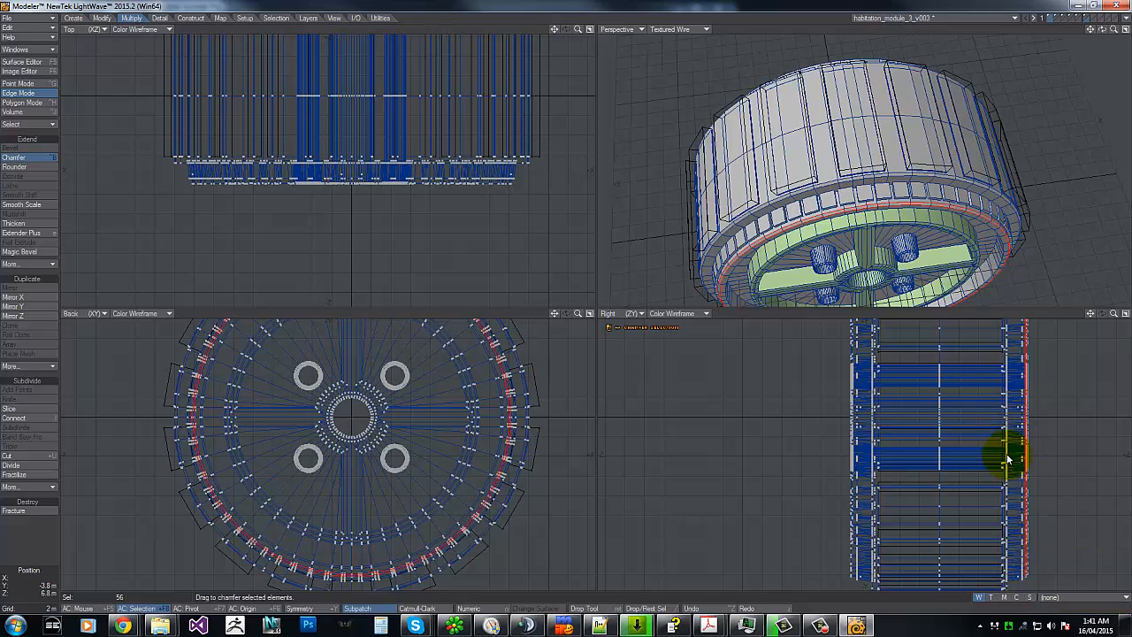
key("space")
mouse_move(103, 405)
right_mouse_down()
mouse_move(735, 353)
mouse_move(251, 43)
right_mouse_up()
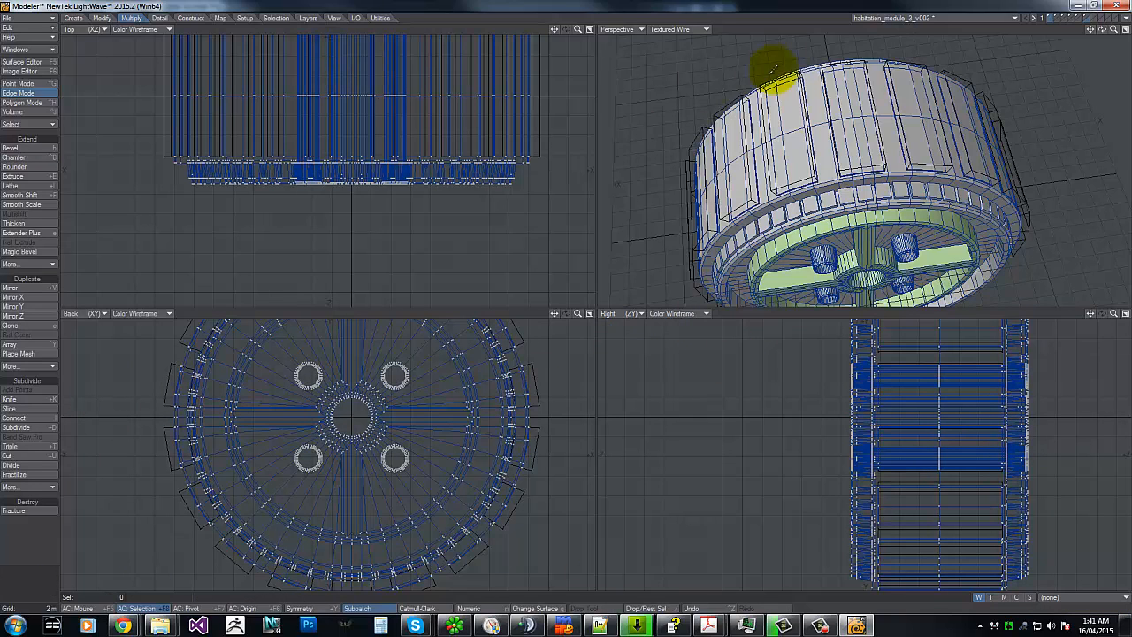
Step: Select the edge loop around the main drum's outer rim on the negative Z side, chamfer it slightly, and deselect it
left_click_drag(556, 301, 565, 302)
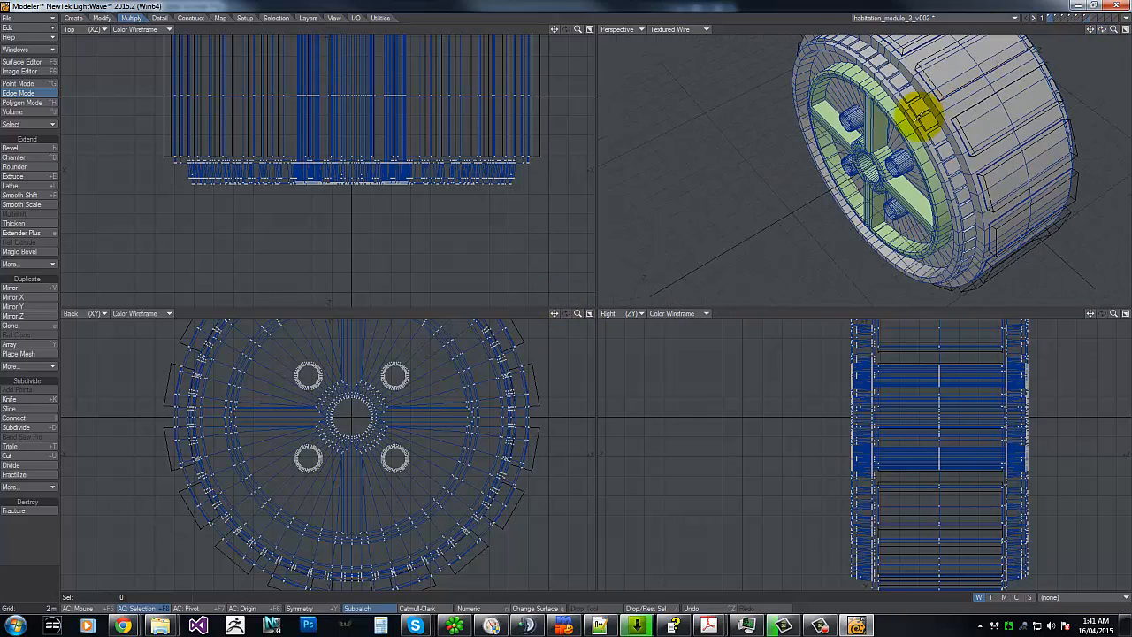
left_click(937, 102)
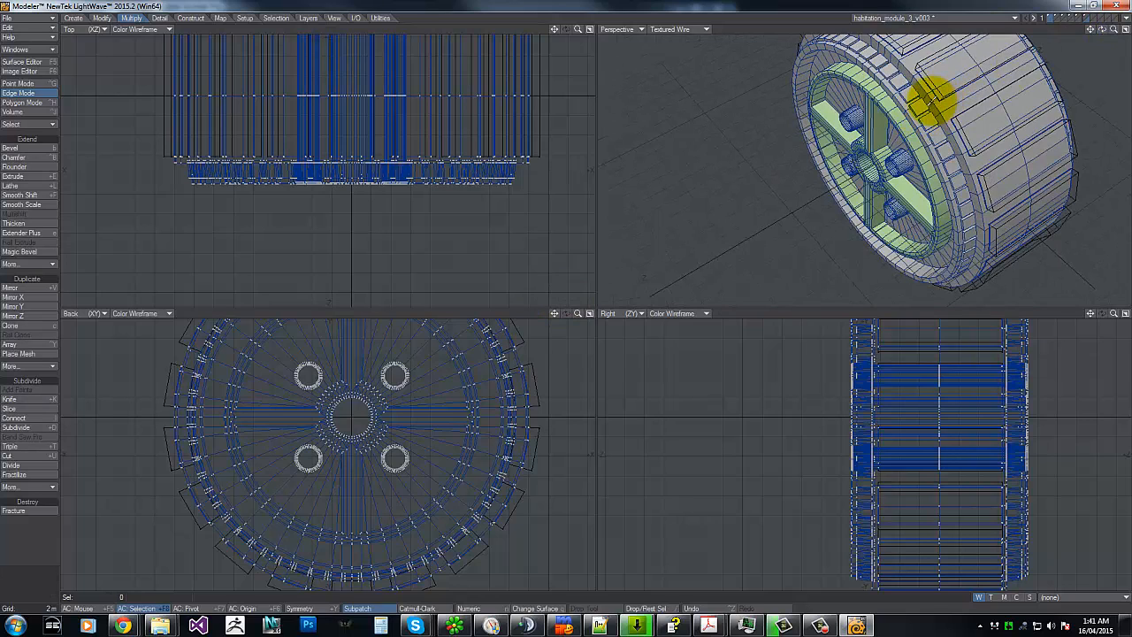
left_click(935, 106)
key("ctrl+l")
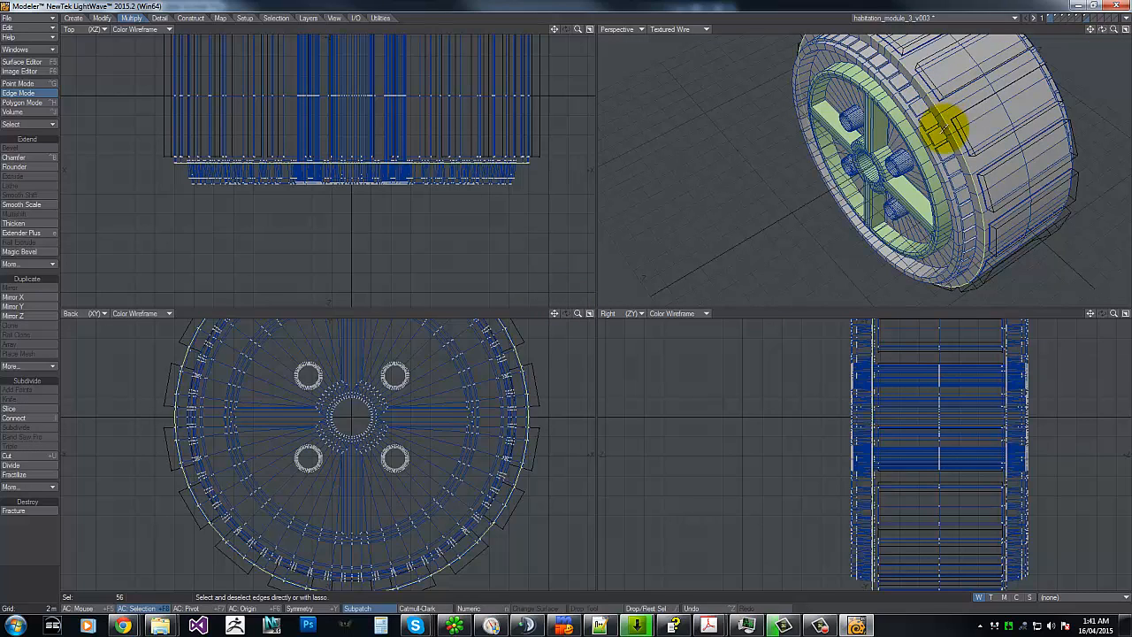
key("shift+b")
left_click_drag(950, 127, 952, 127)
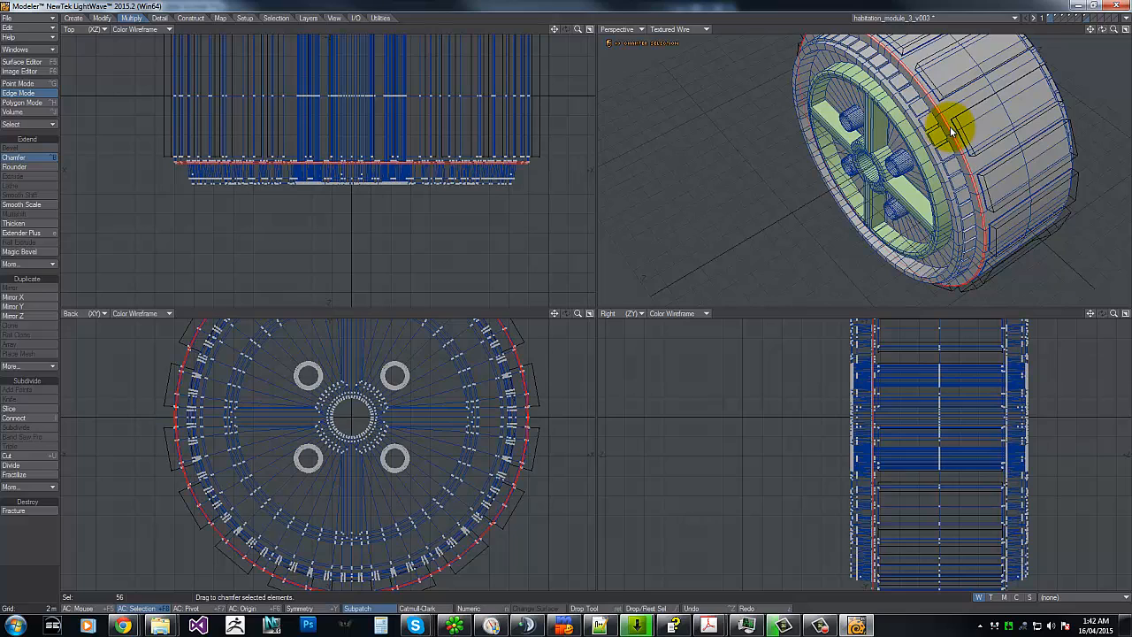
key("space")
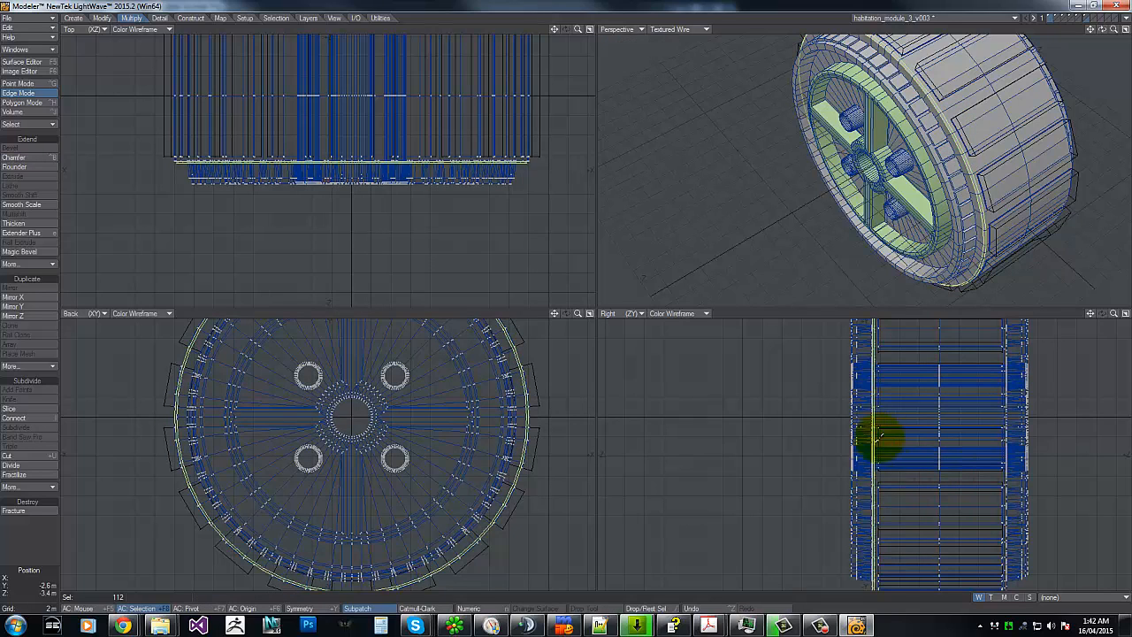
mouse_move(878, 428)
right_mouse_down()
mouse_move(857, 98)
mouse_move(947, 189)
mouse_move(834, 374)
mouse_move(803, 50)
mouse_move(955, 155)
right_mouse_up()
Step: Select the outer edge loop of the stepped end ring on the negative Z side, chamfer it slightly, and deselect it
left_click(934, 158)
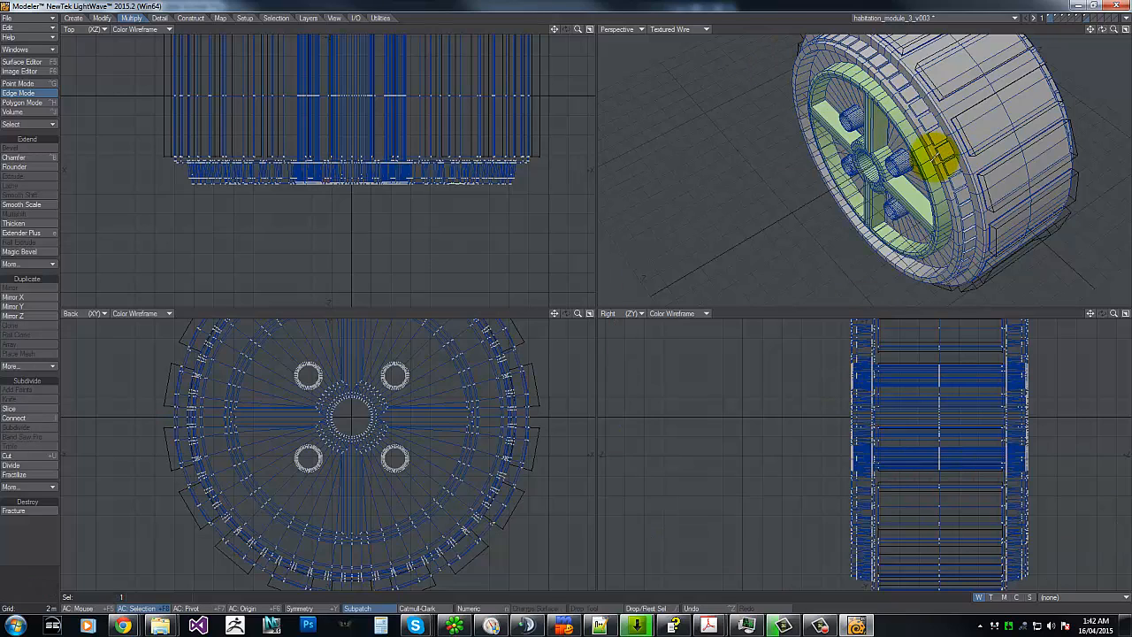
key("ctrl+l")
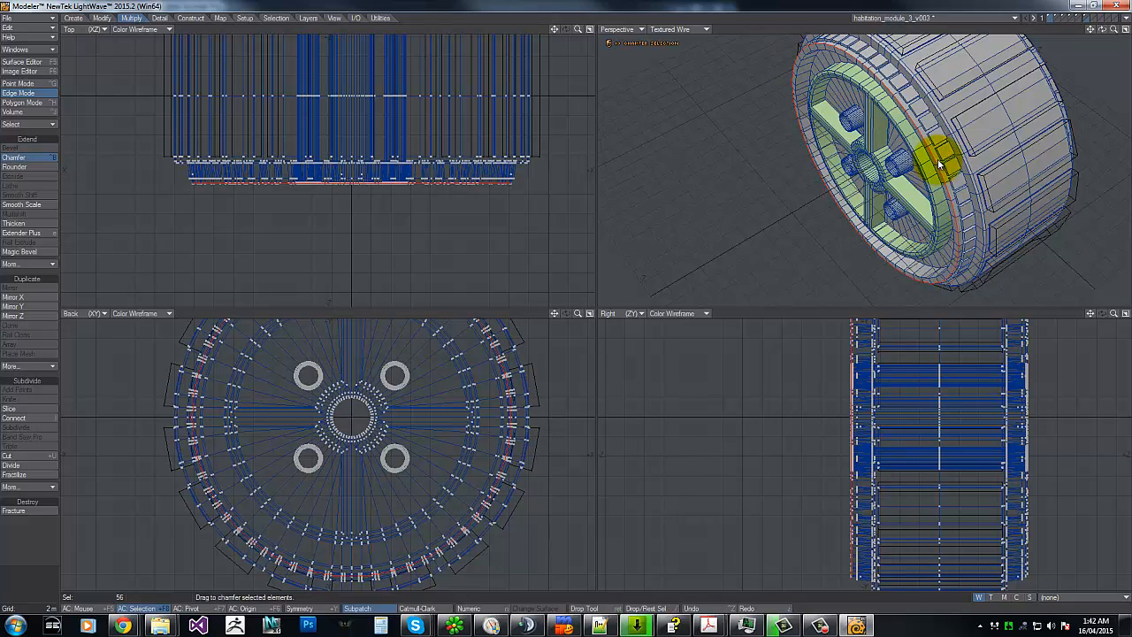
key("shift+b")
key("Return")
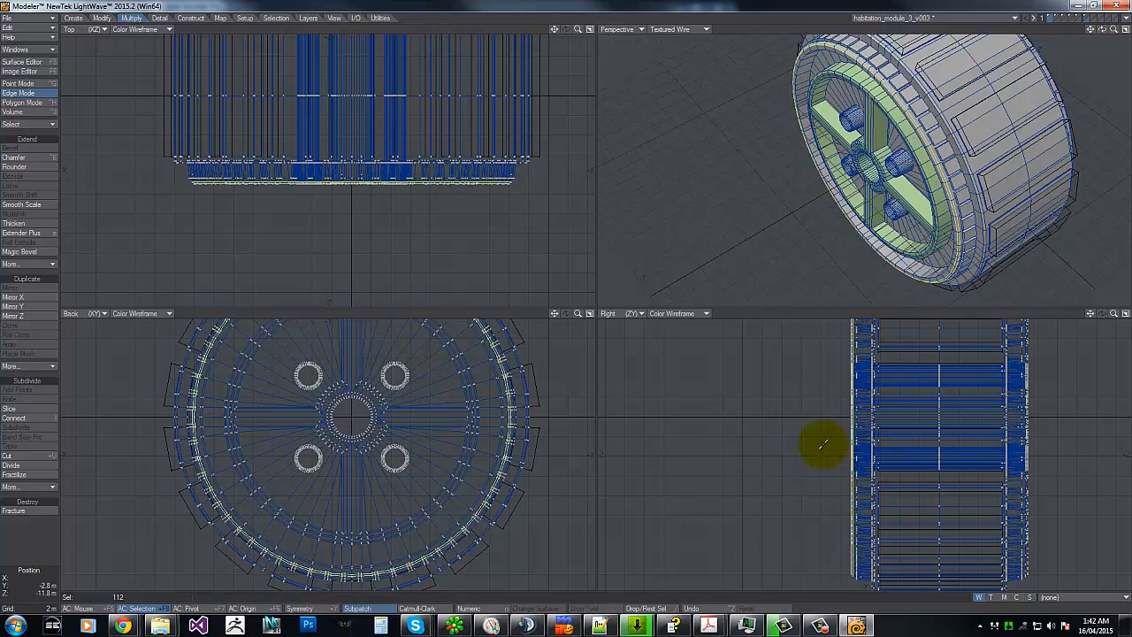
mouse_move(727, 517)
right_mouse_down()
mouse_move(719, 591)
mouse_move(564, 40)
right_mouse_up()
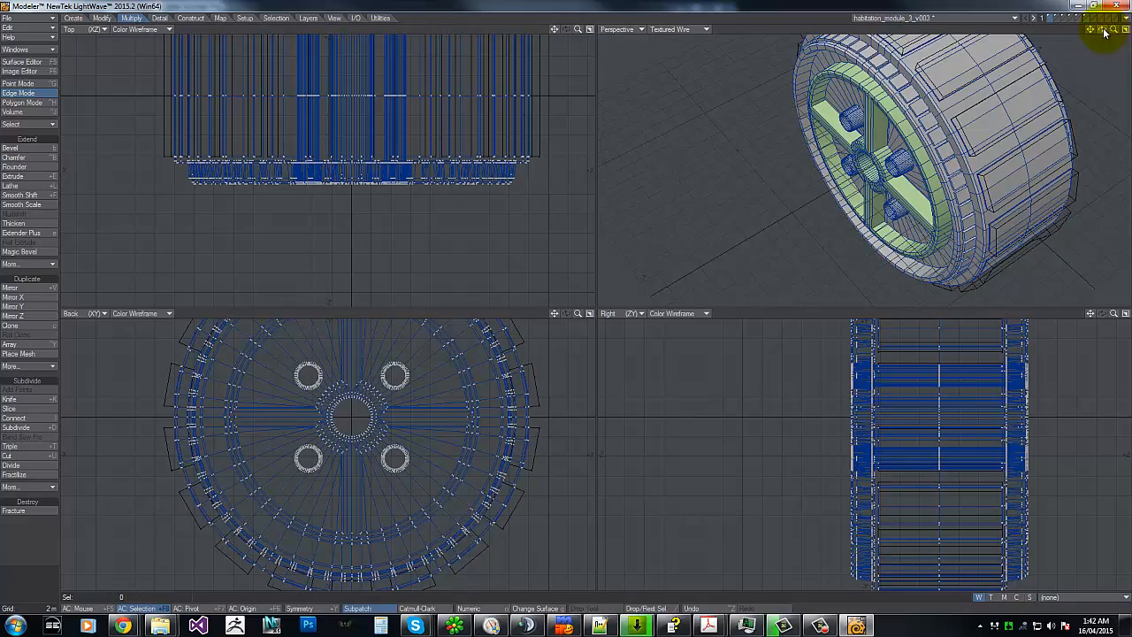
Step: Select the inner edge loop of the end ring's face on the negative Z side and chamfer it slightly
mouse_move(1104, 32)
left_mouse_down()
mouse_move(560, 298)
mouse_move(1112, 20)
left_mouse_up()
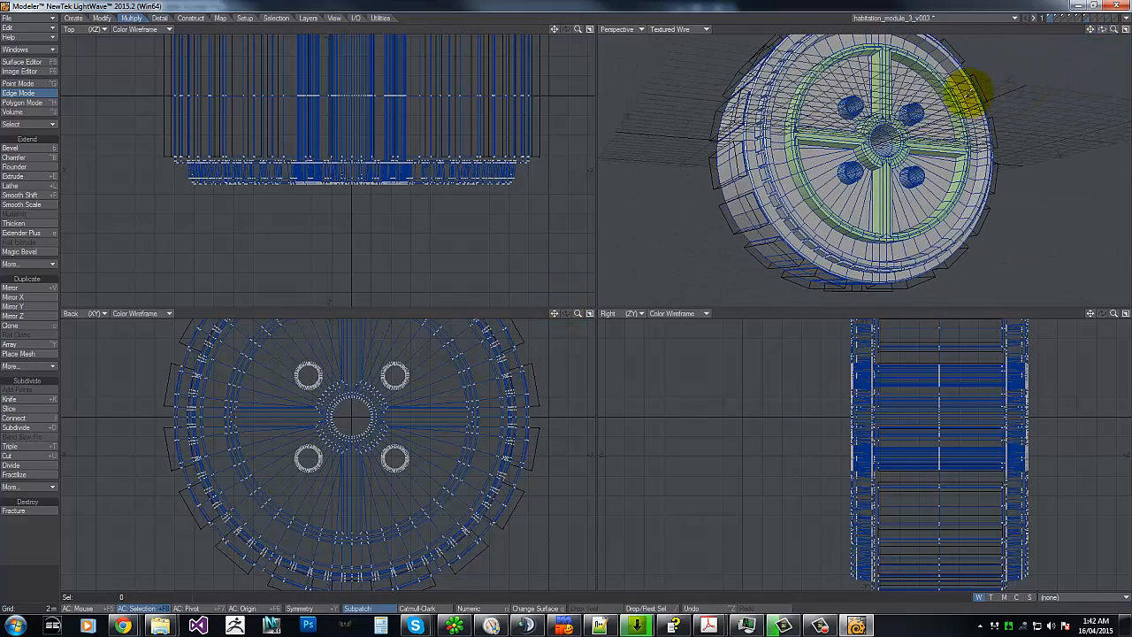
left_click(968, 88)
key("ctrl+l")
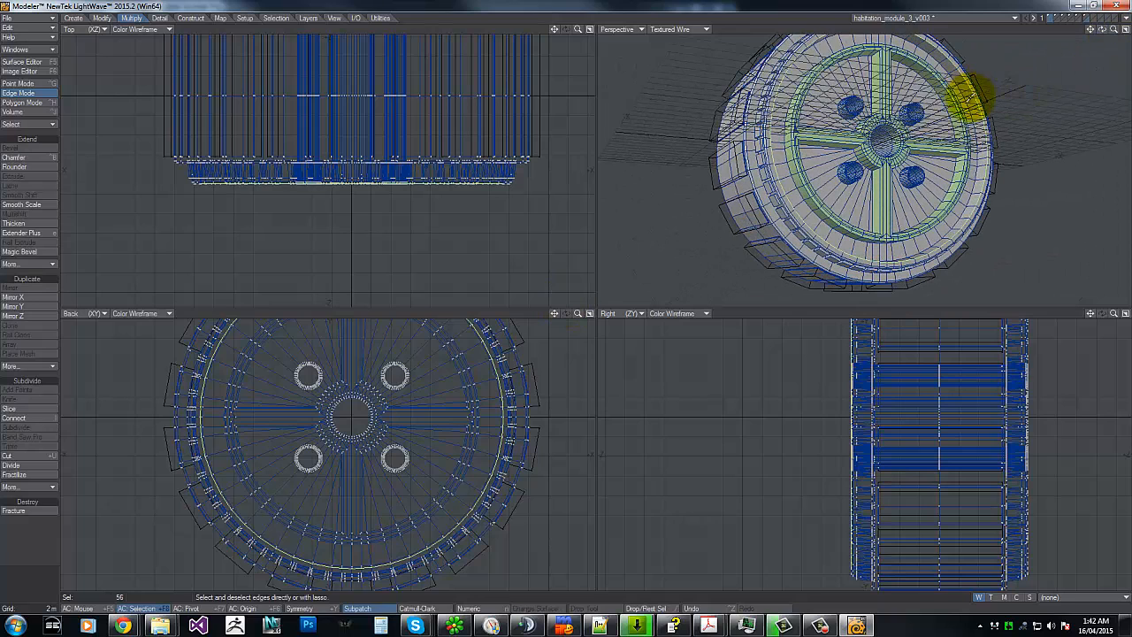
key("shift+b")
left_click_drag(974, 103, 972, 102)
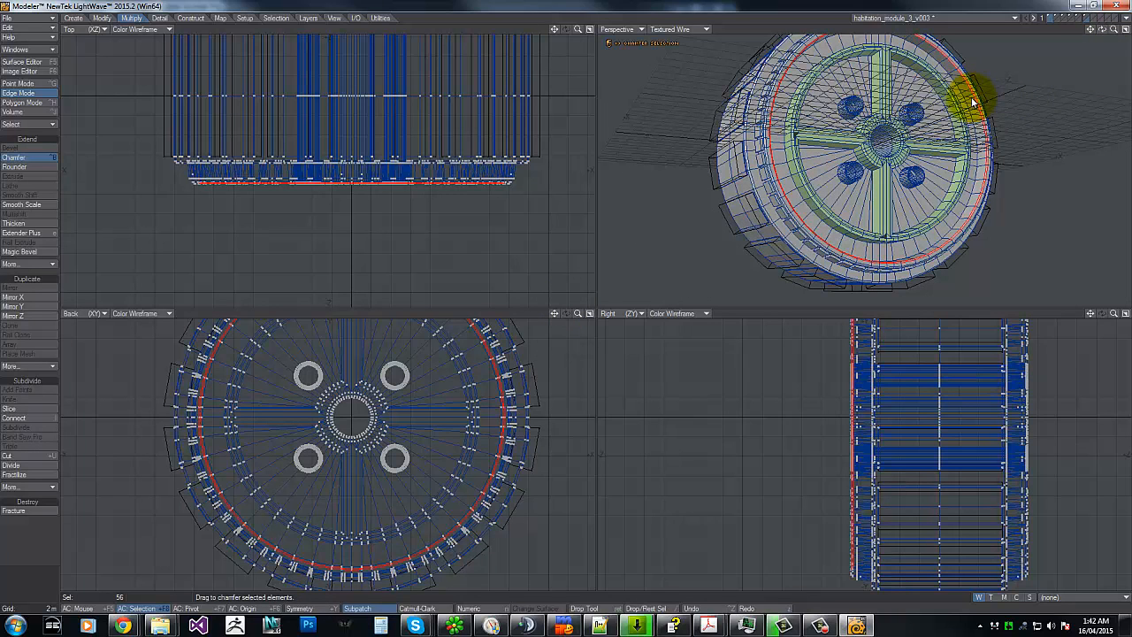
Step: Apply the slight chamfer to the end face's edge loop on the negative Z side, clear the selection and switch to polygon selection
key("Return")
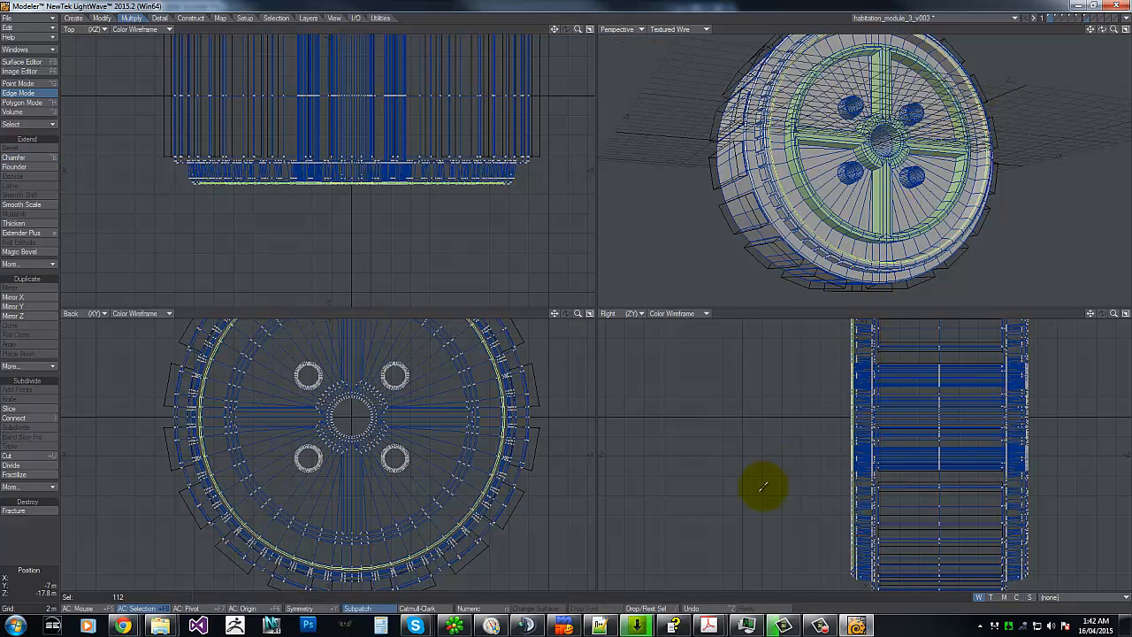
right_click_drag(764, 484, 813, 144)
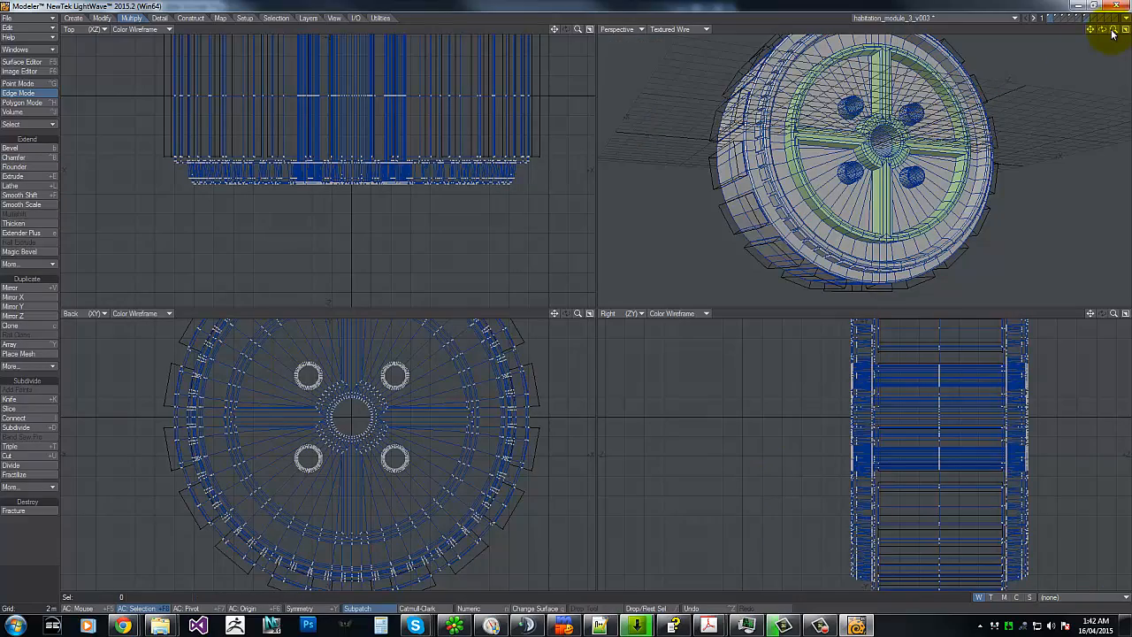
left_click_drag(1112, 33, 566, 294)
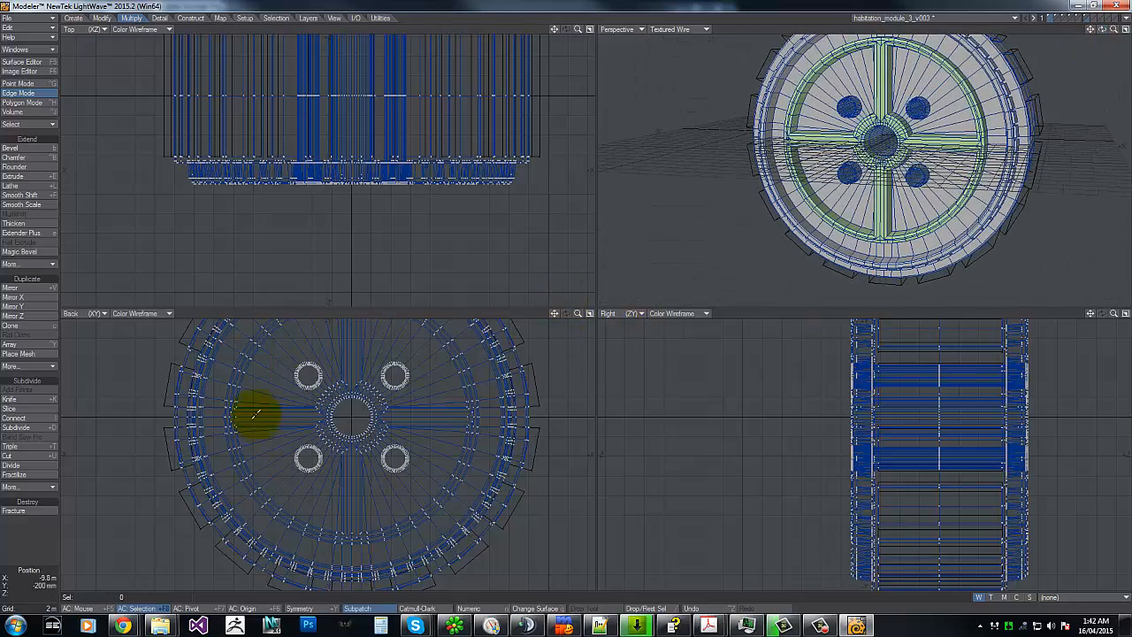
key("ctrl+h")
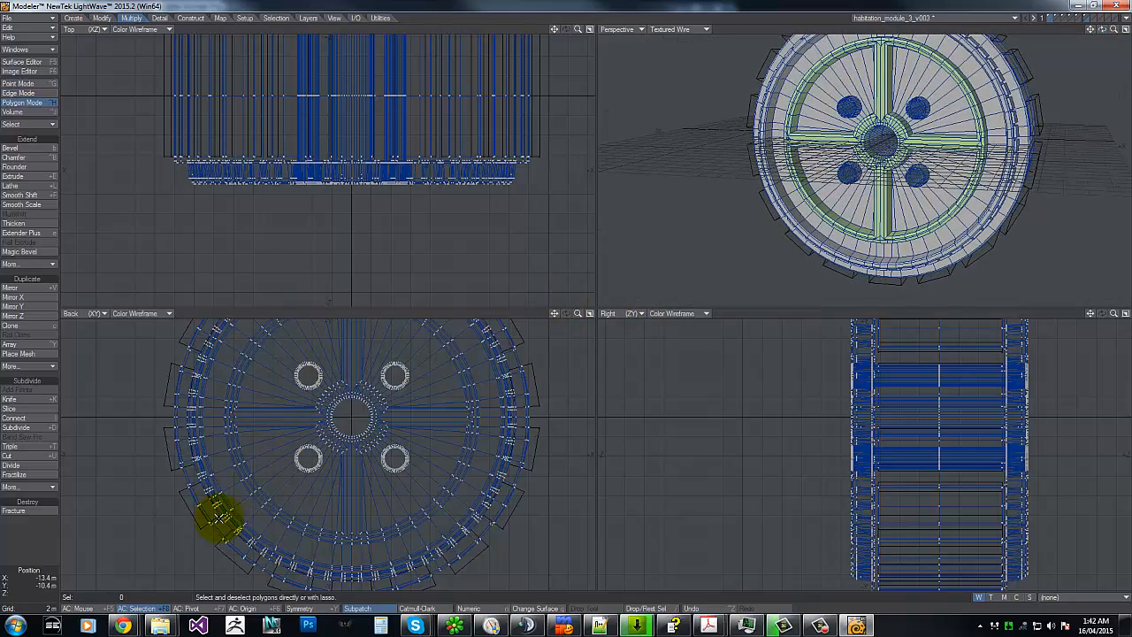
mouse_move(217, 518)
left_mouse_down()
mouse_move(226, 523)
mouse_move(216, 528)
left_mouse_up()
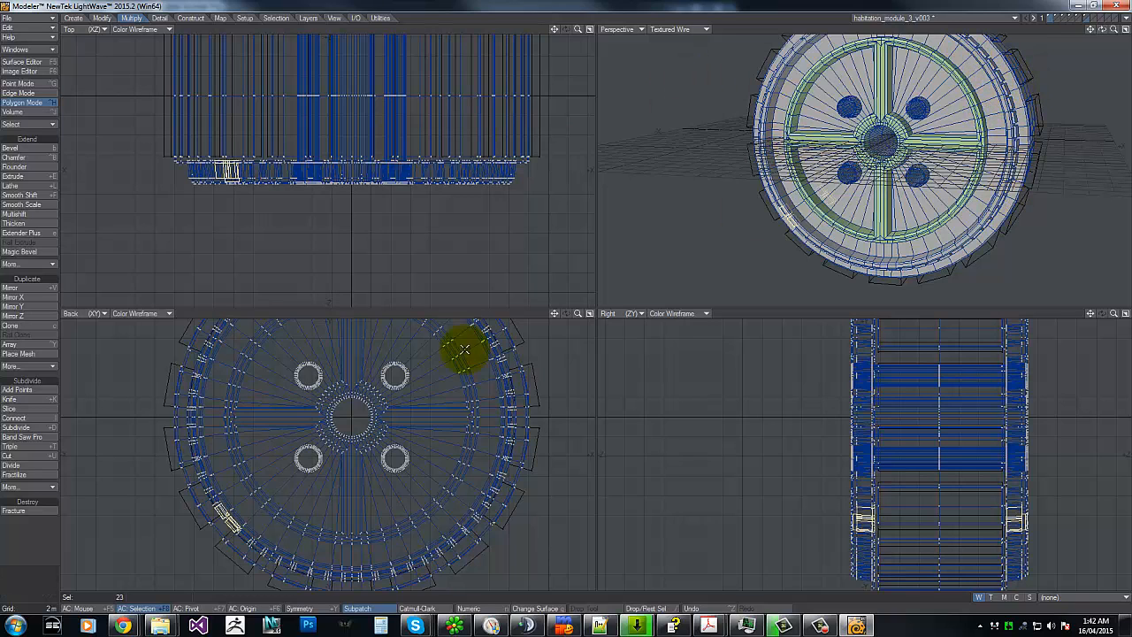
right_click_drag(209, 492, 236, 421)
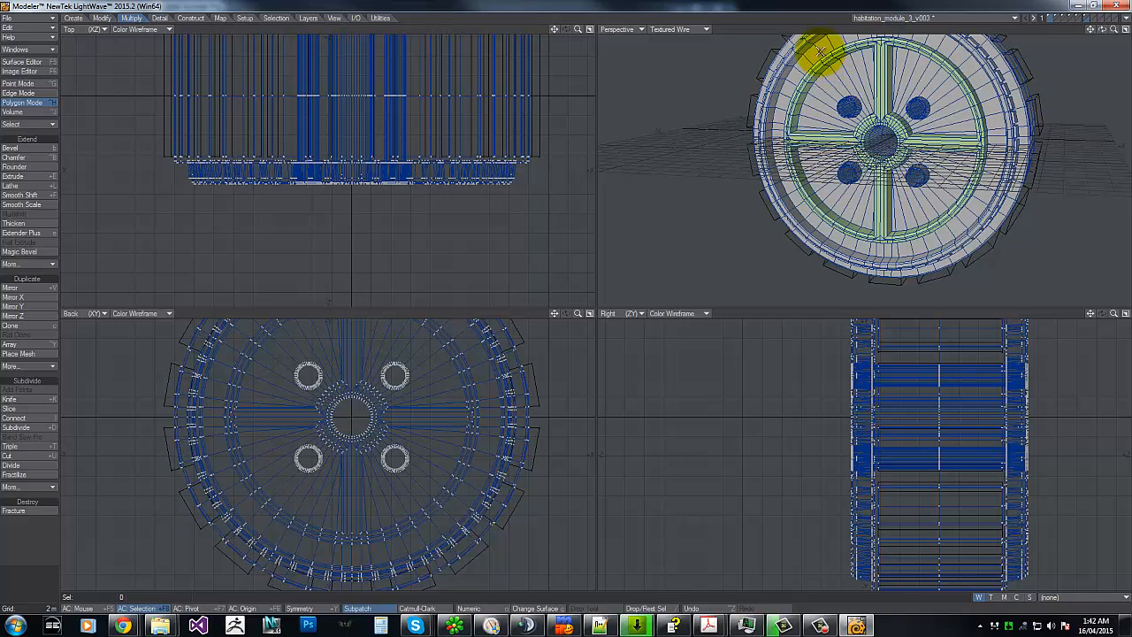
key("g")
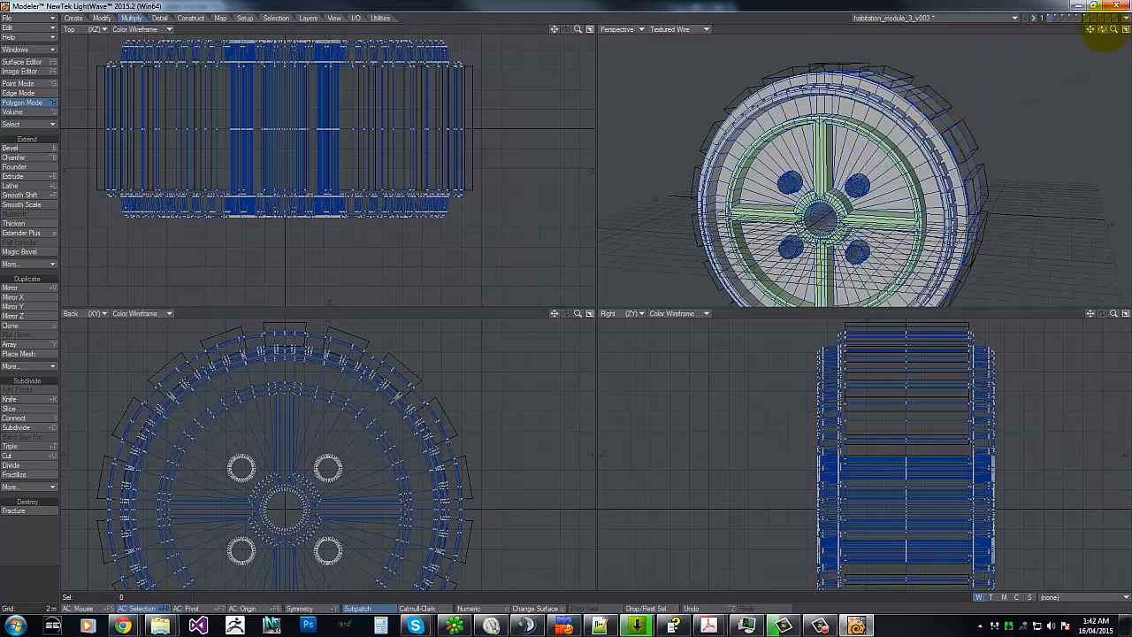
left_click_drag(1102, 30, 566, 297)
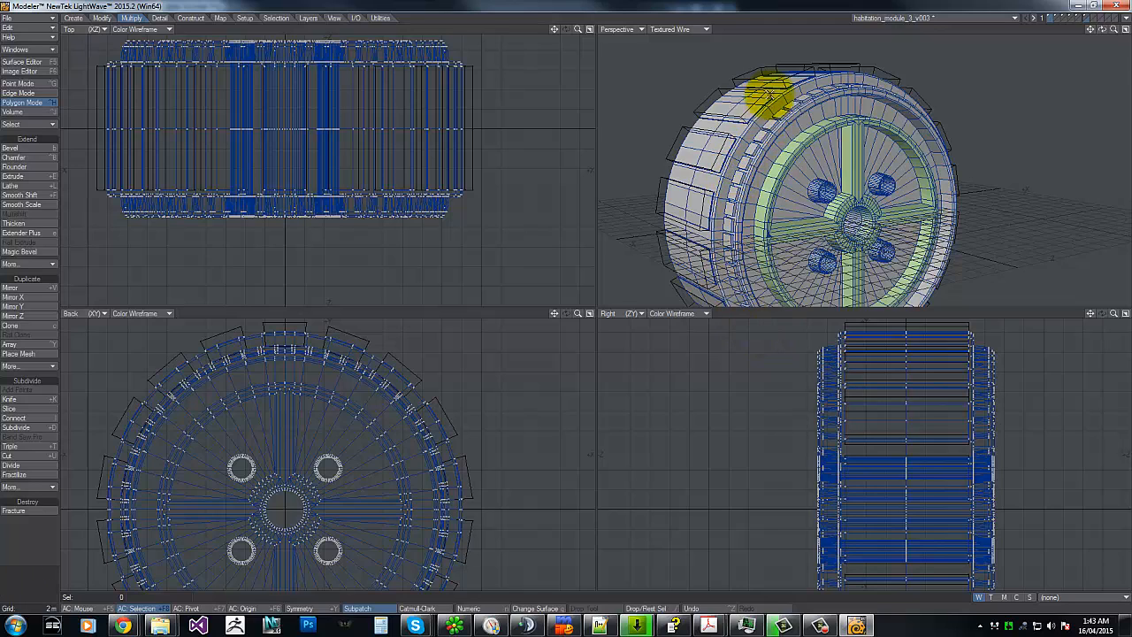
left_click(781, 100)
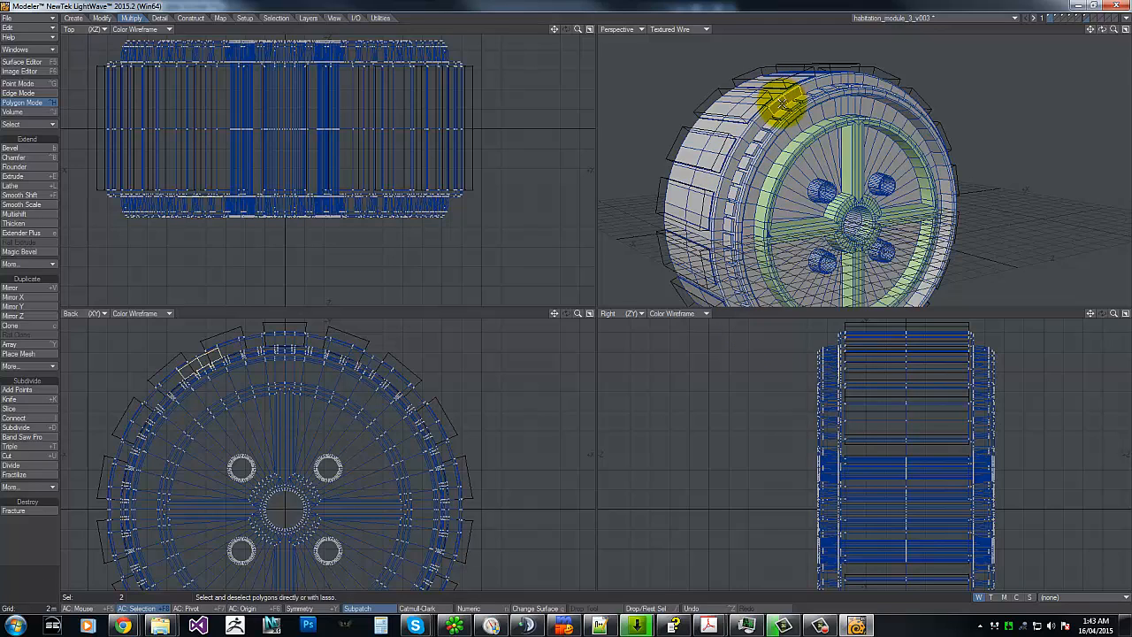
mouse_move(766, 108)
left_mouse_down()
mouse_move(740, 144)
mouse_move(723, 228)
left_mouse_up()
left_click(725, 229)
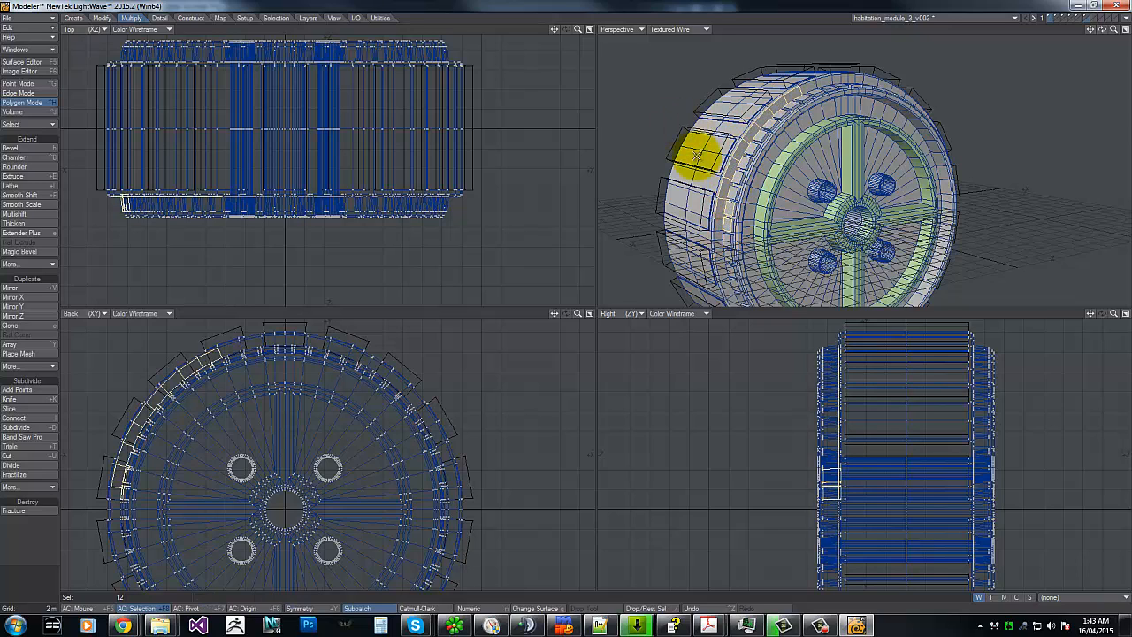
right_click_drag(70, 444, 233, 257)
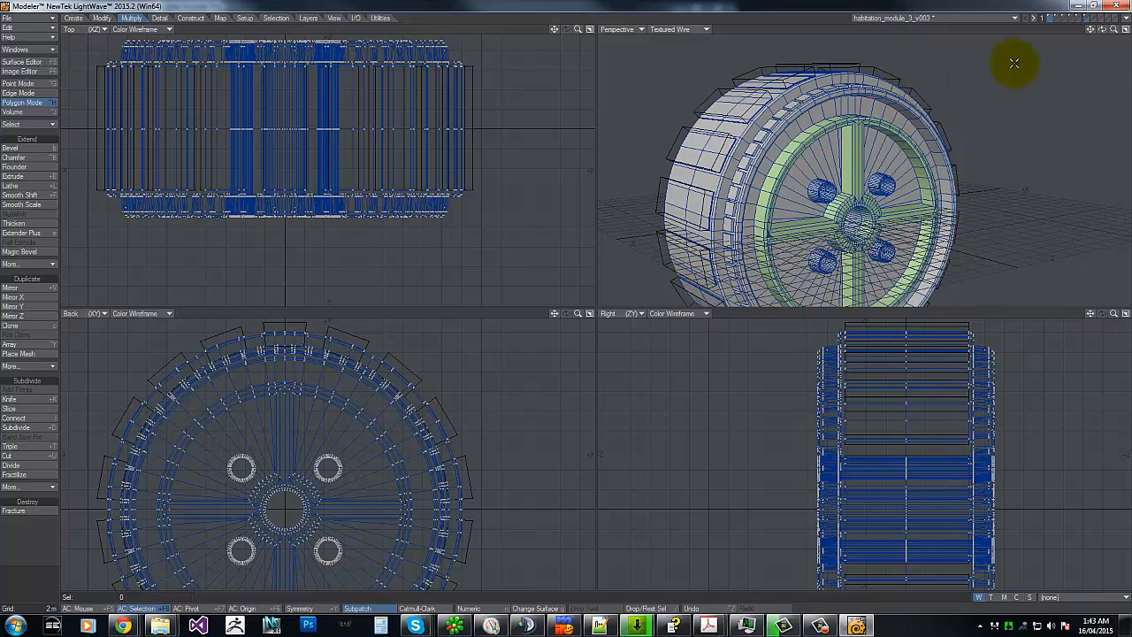
Step: Select the flat ring of polygons between rim and spoked hub on both end faces and move them to an empty layer
mouse_move(1102, 29)
left_mouse_down()
mouse_move(563, 312)
mouse_move(904, 41)
left_mouse_up()
left_click_drag(823, 101, 874, 108)
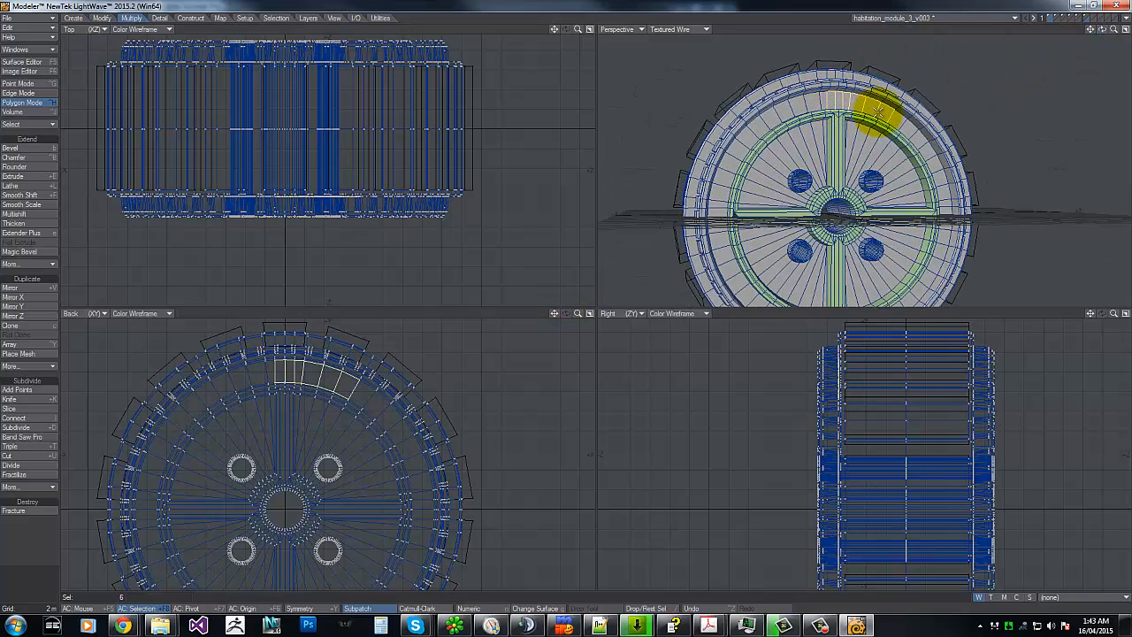
key("l")
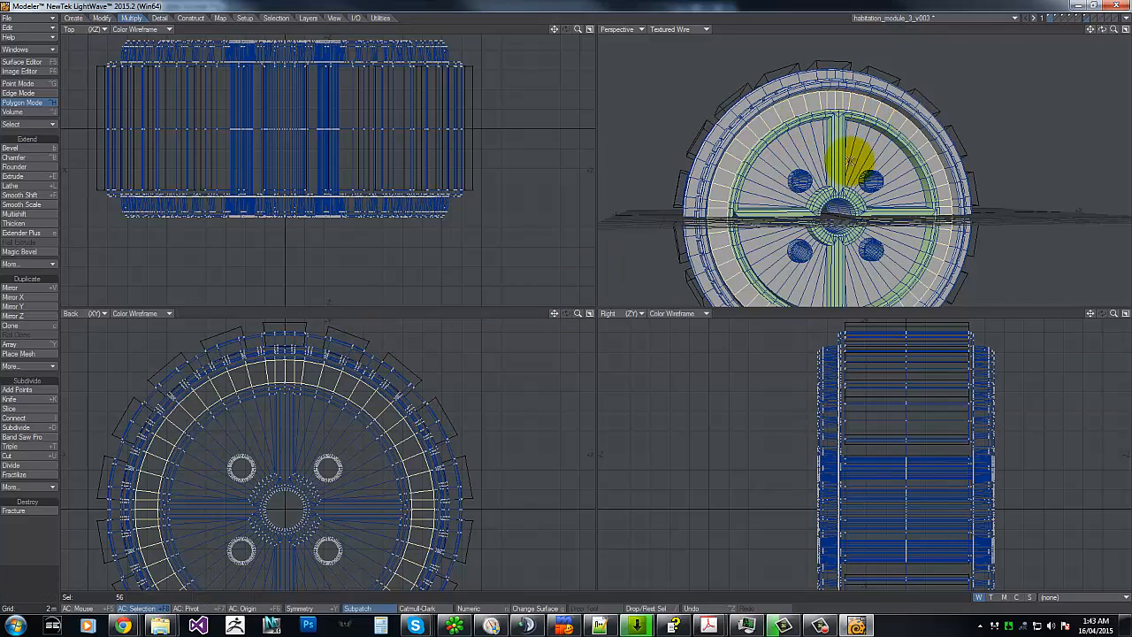
left_click_drag(1102, 29, 564, 301)
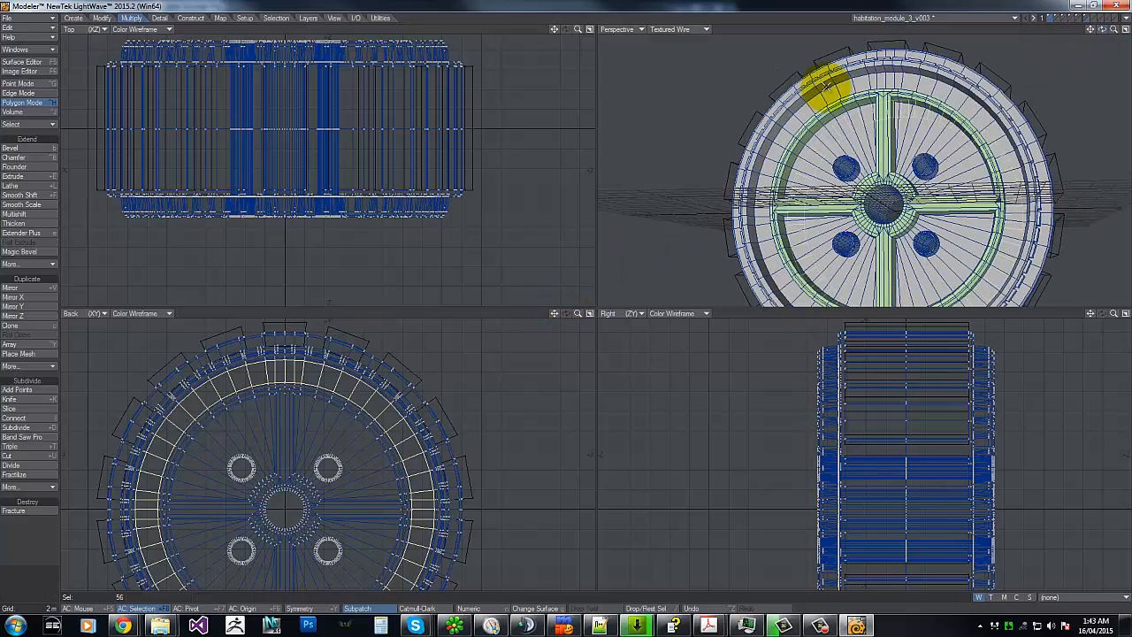
key("l")
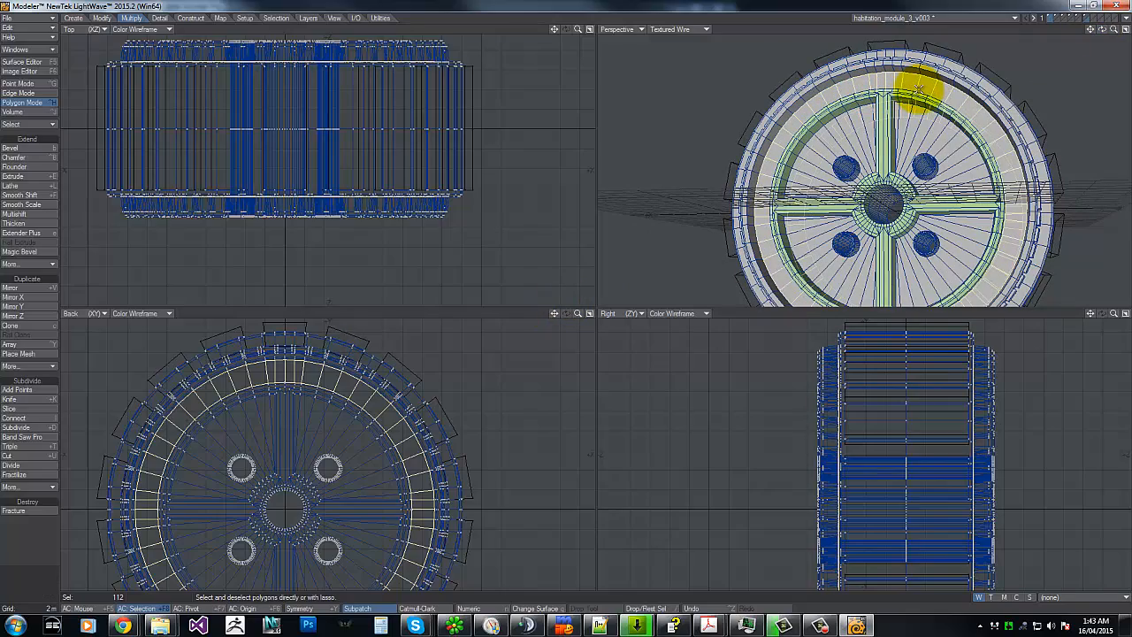
left_click_drag(1101, 29, 568, 295)
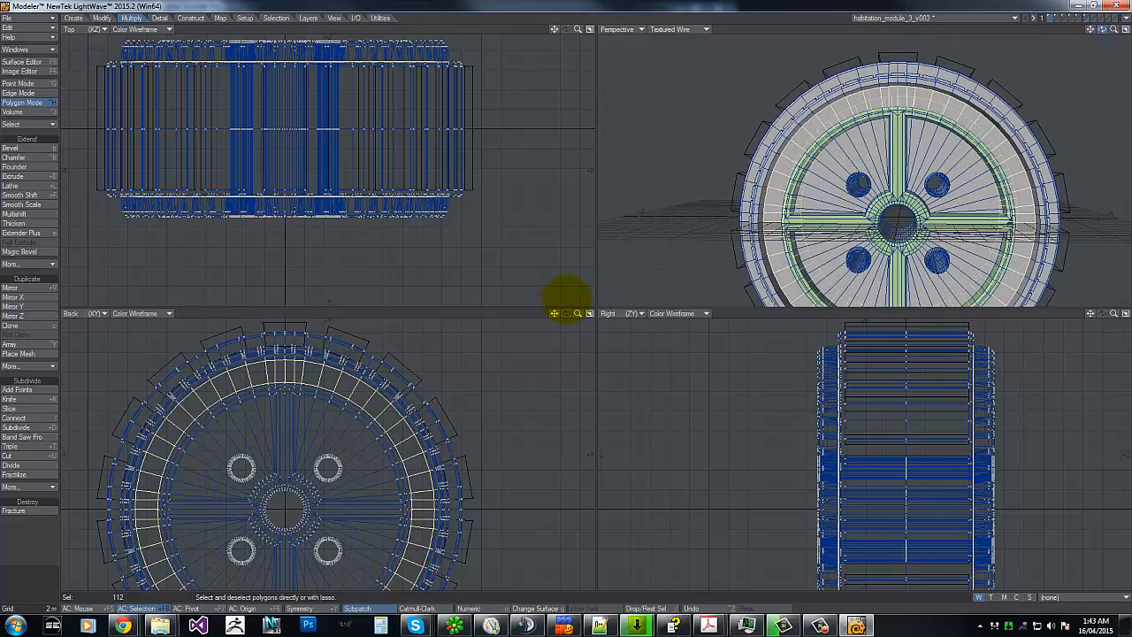
key("ctrl+x")
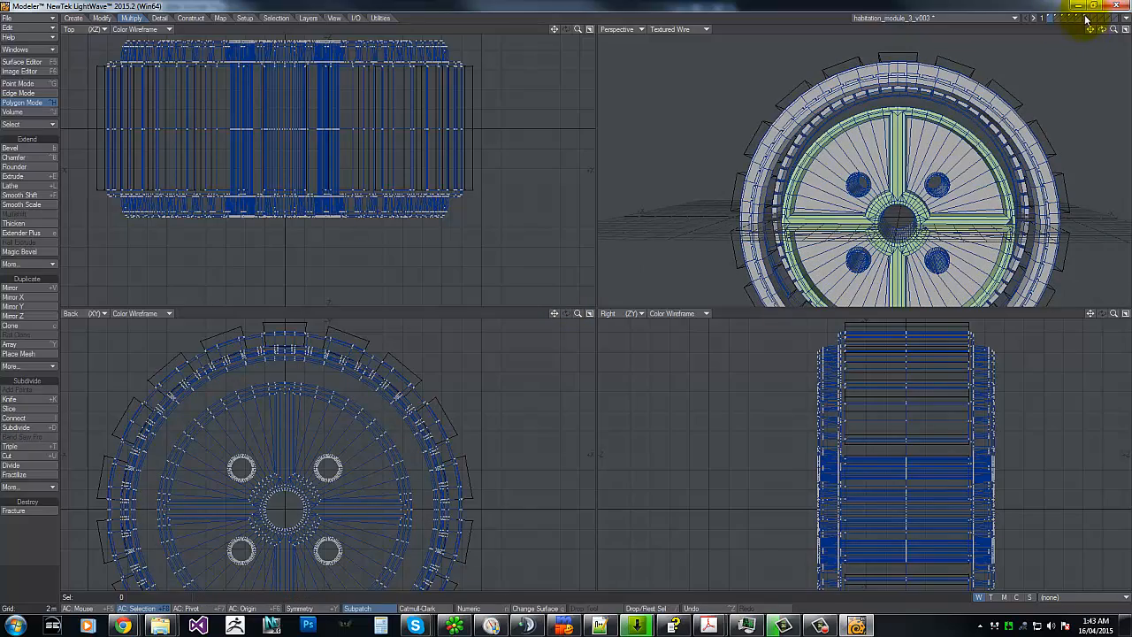
left_click_drag(1106, 31, 565, 298)
left_click(1093, 18)
key("ctrl+v")
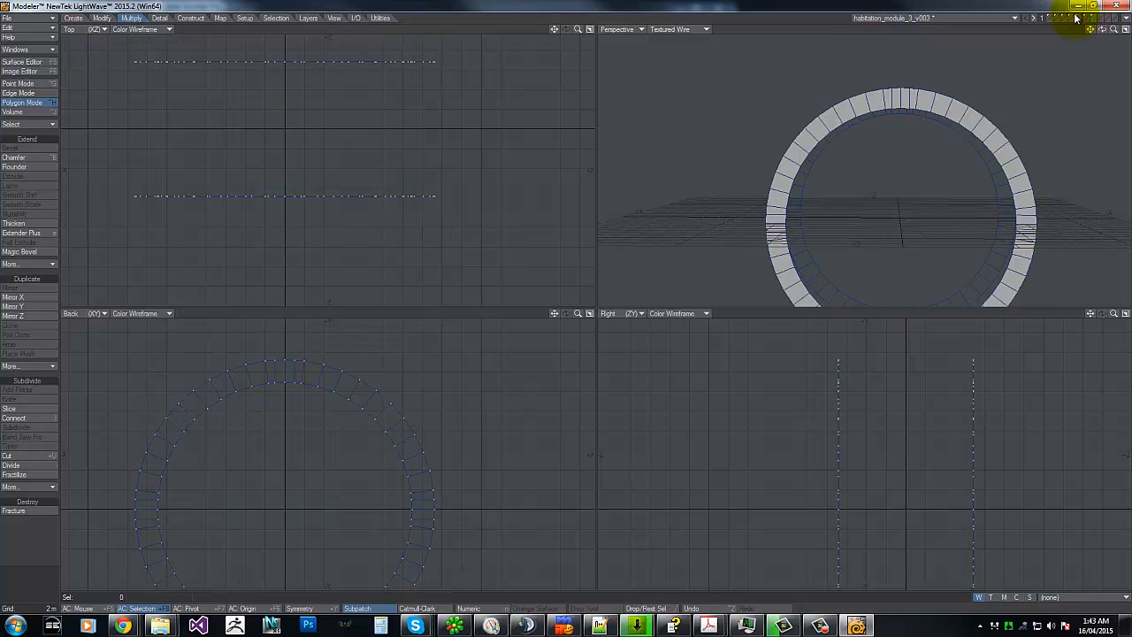
Step: Move the connected spoked hub sections and cylinders from the first layer to the layer holding the flat rings
left_click(1046, 19)
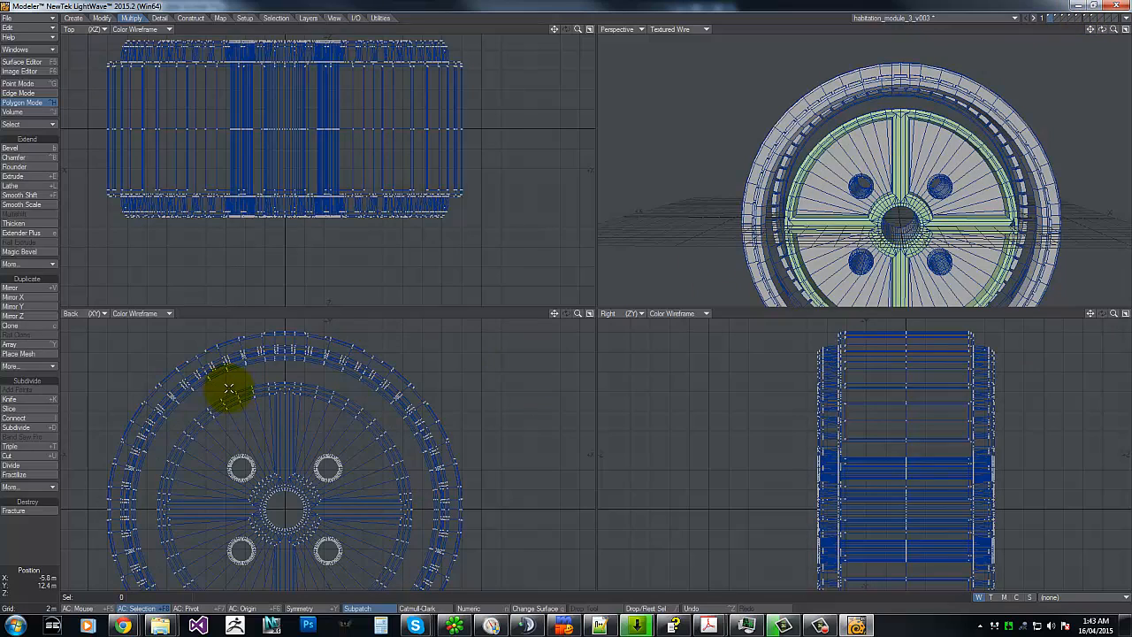
left_click_drag(228, 389, 232, 399)
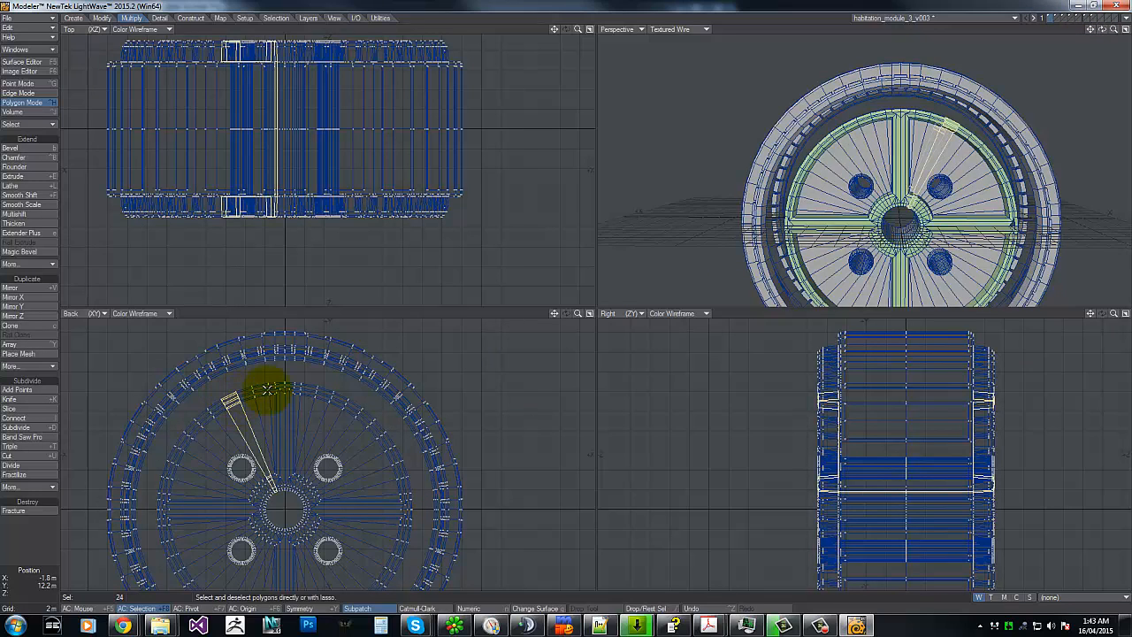
key("bracketright")
key("x")
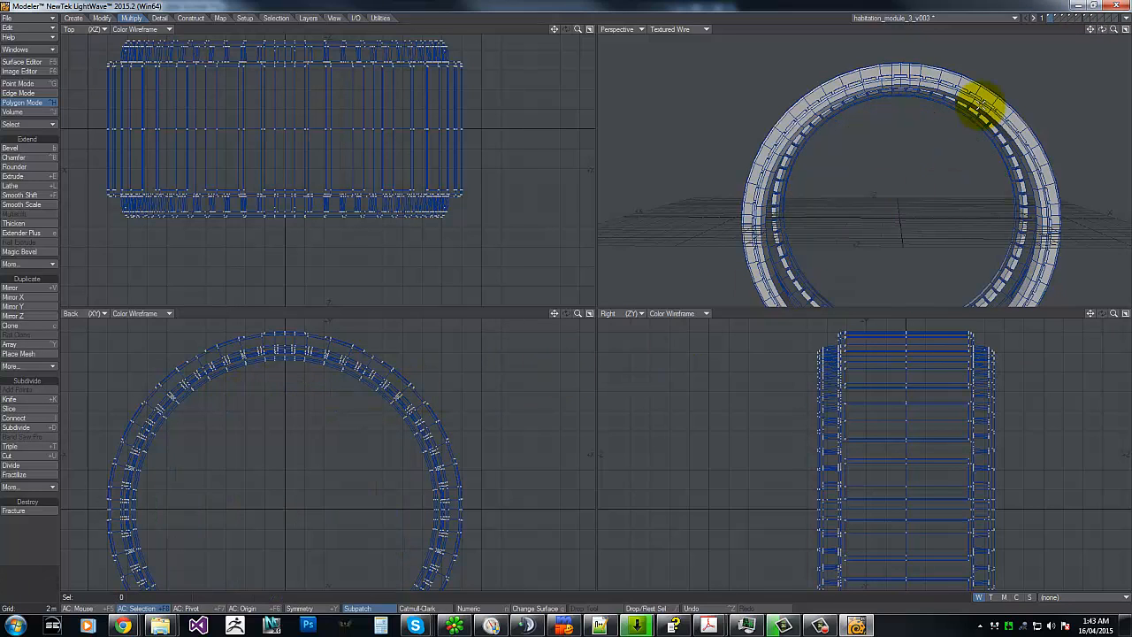
left_click(1092, 18)
key("ctrl+v")
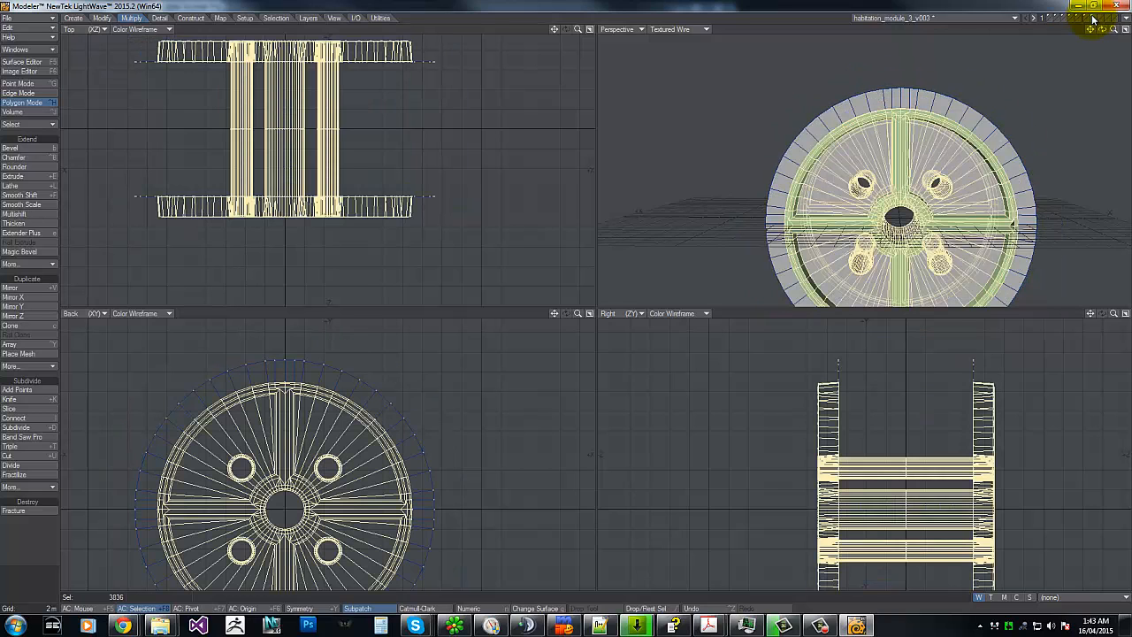
Step: Deselect the pasted hub geometry and merge its coincident points with the flat rings
mouse_move(183, 393)
right_mouse_down()
mouse_move(114, 448)
mouse_move(307, 185)
right_mouse_up()
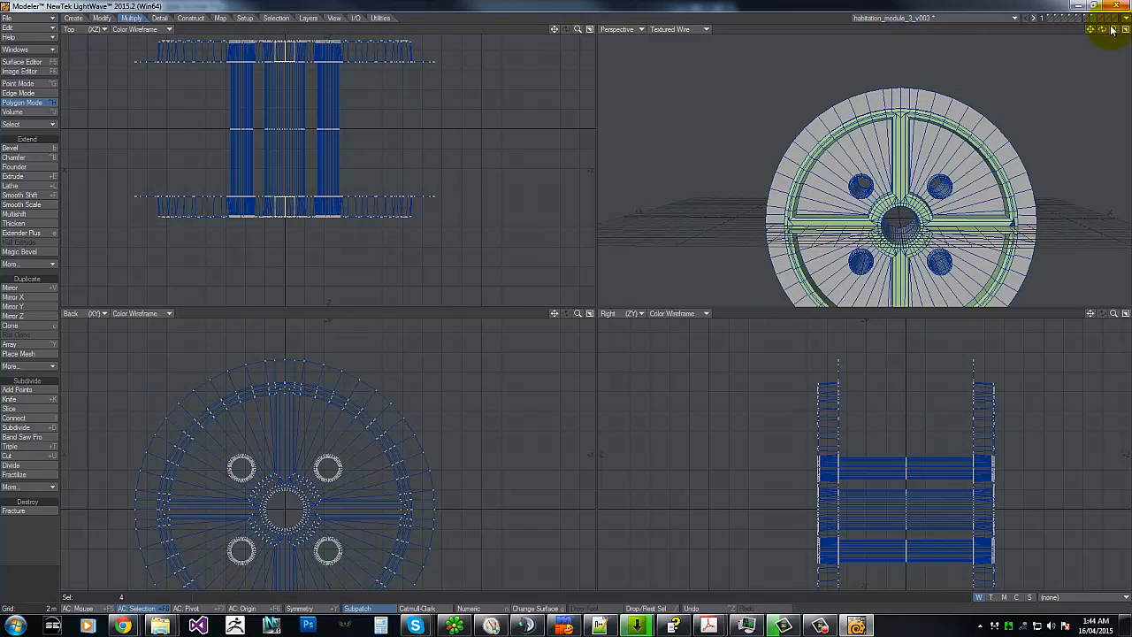
left_click_drag(1101, 29, 1050, 70)
key("m")
key("Return")
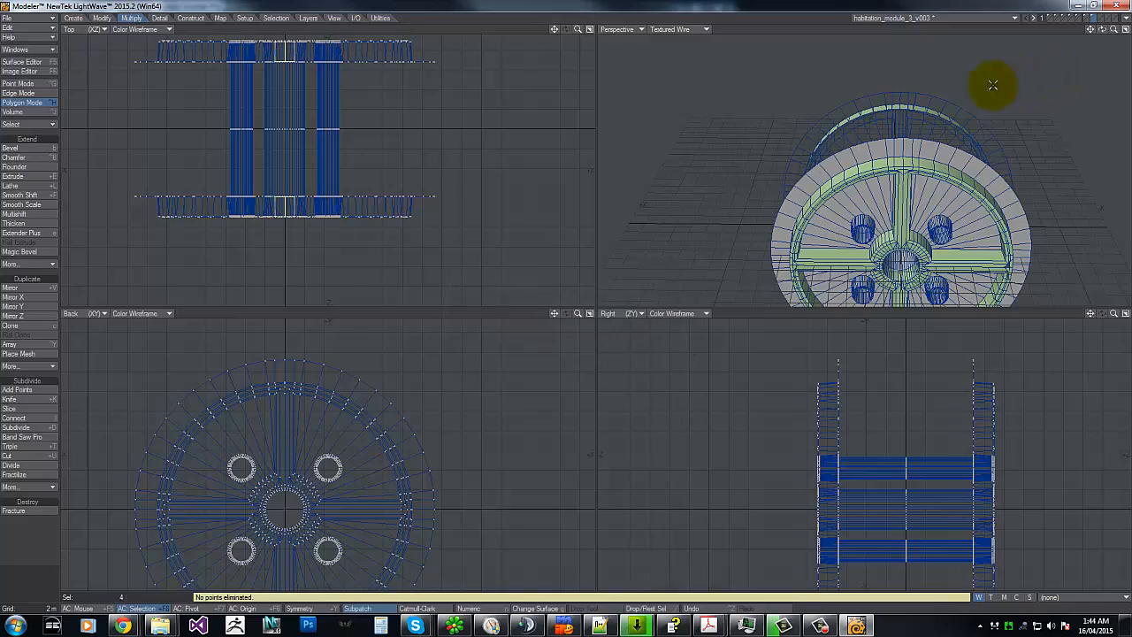
Step: Return to the first layer and examine the remaining outer wheel ring from several angles
left_click(1049, 19)
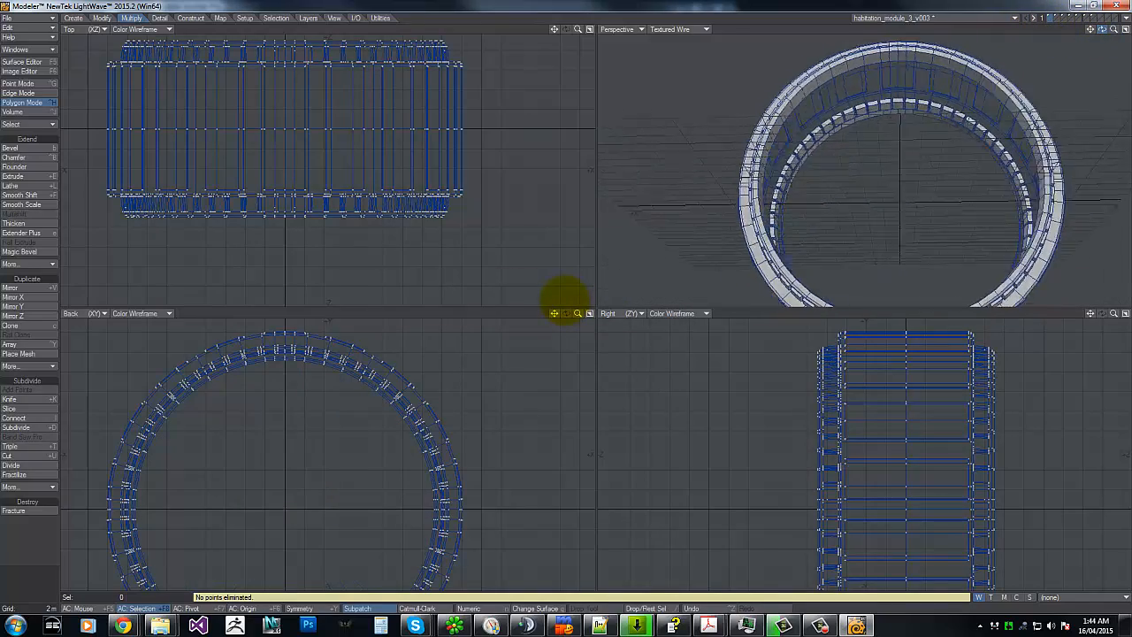
left_click_drag(560, 294, 567, 296)
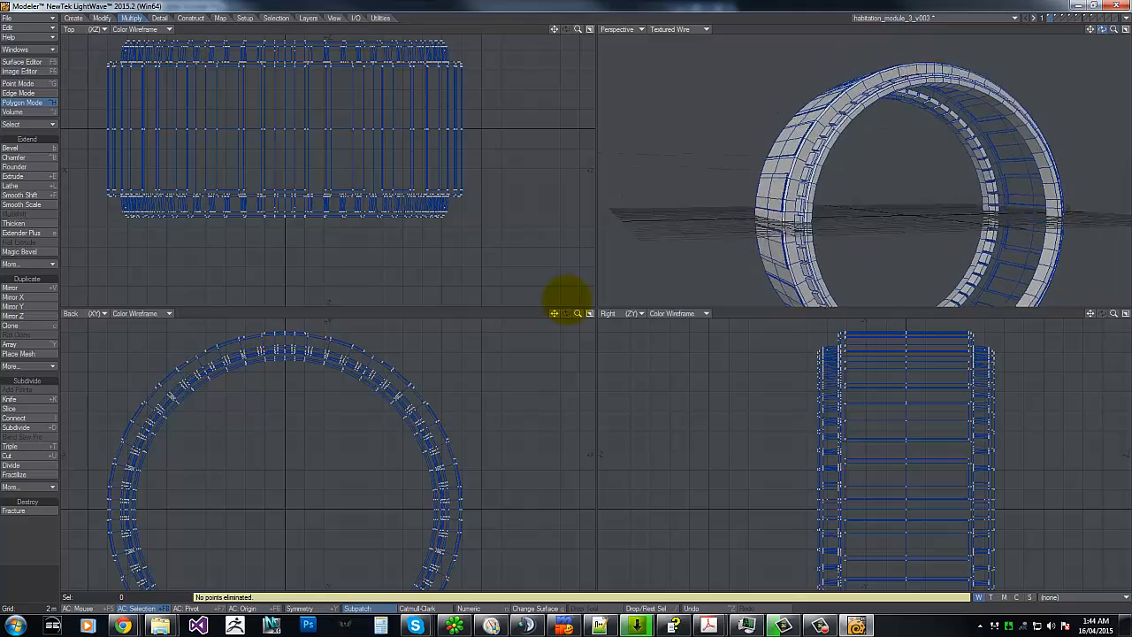
left_click_drag(565, 298, 564, 298)
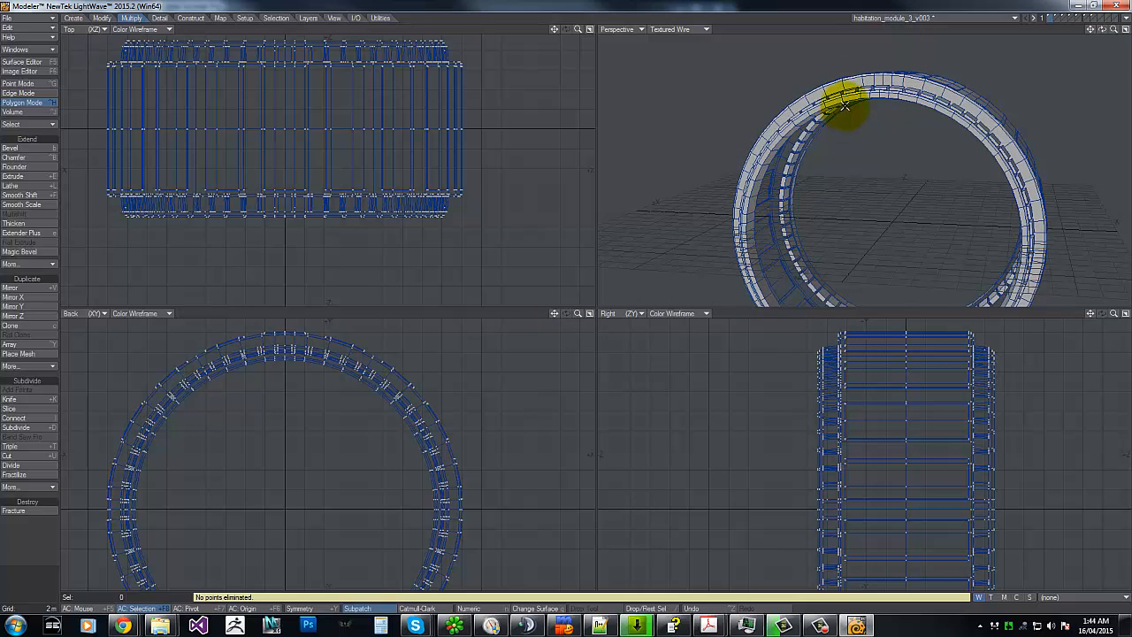
Step: Try to cut an extra loop around the narrow end ring's face on the positive Z side with Band Saw Pro
left_click_drag(856, 97, 863, 96)
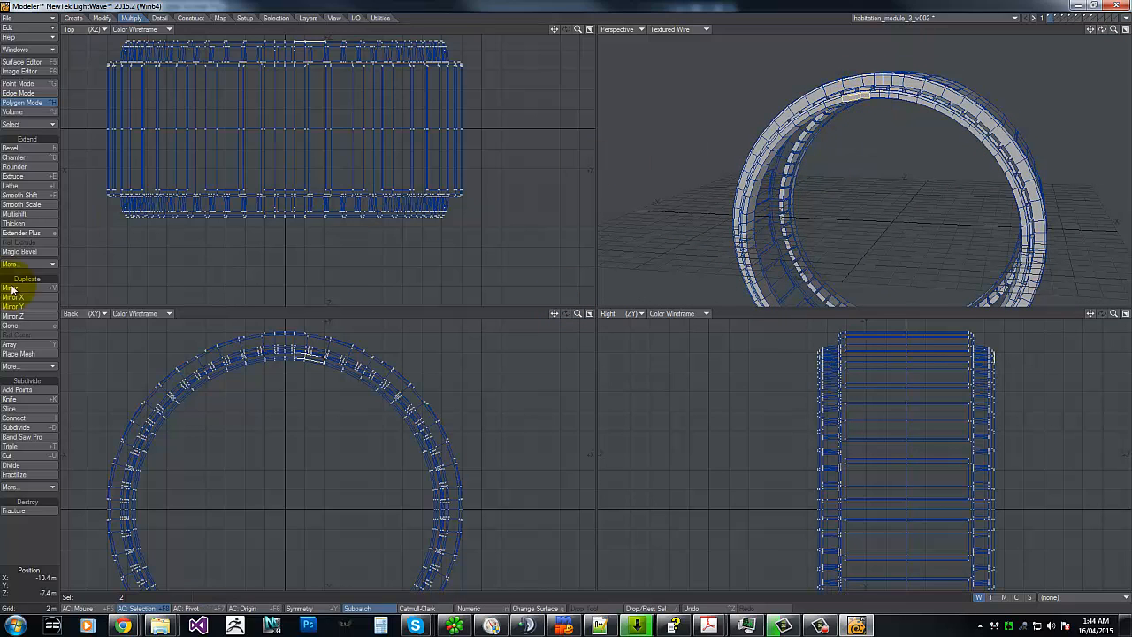
left_click(100, 18)
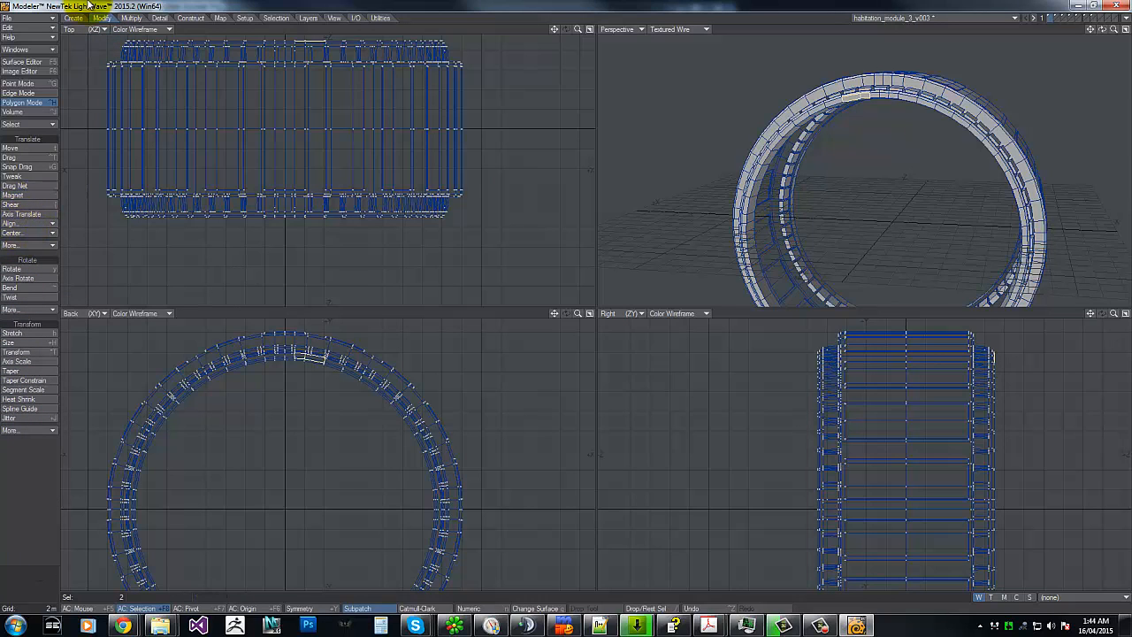
left_click(132, 19)
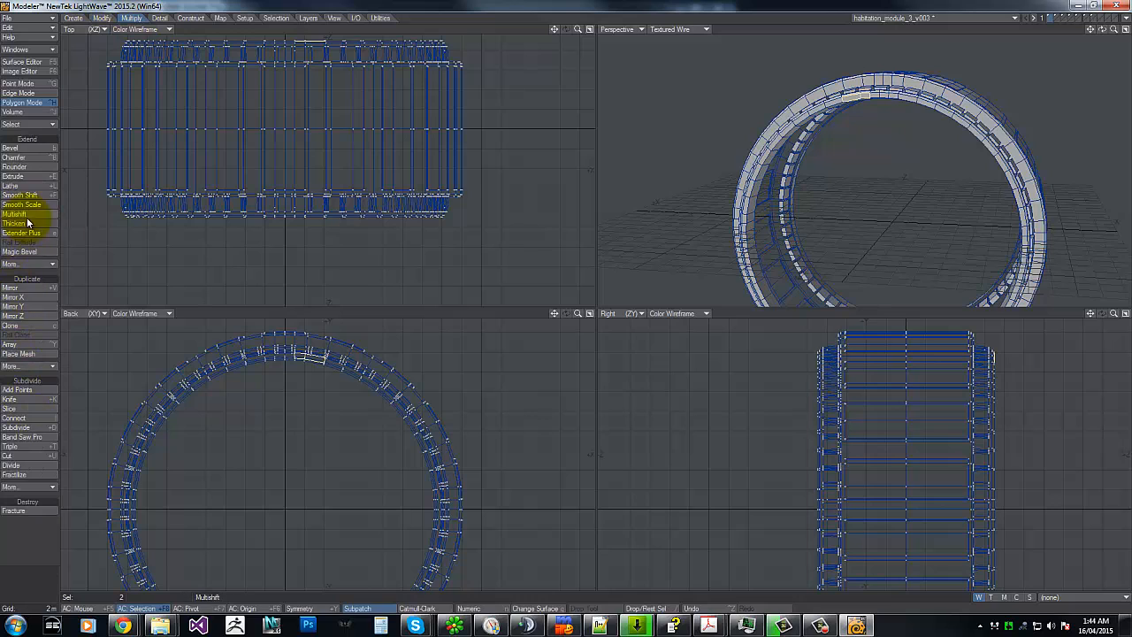
left_click(22, 437)
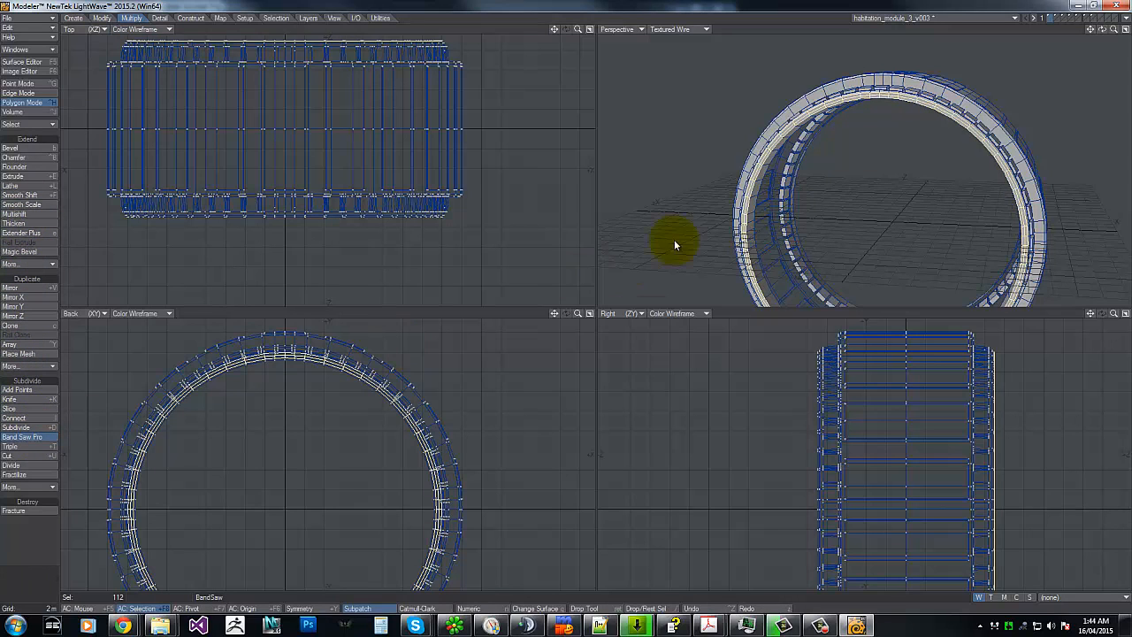
key("space")
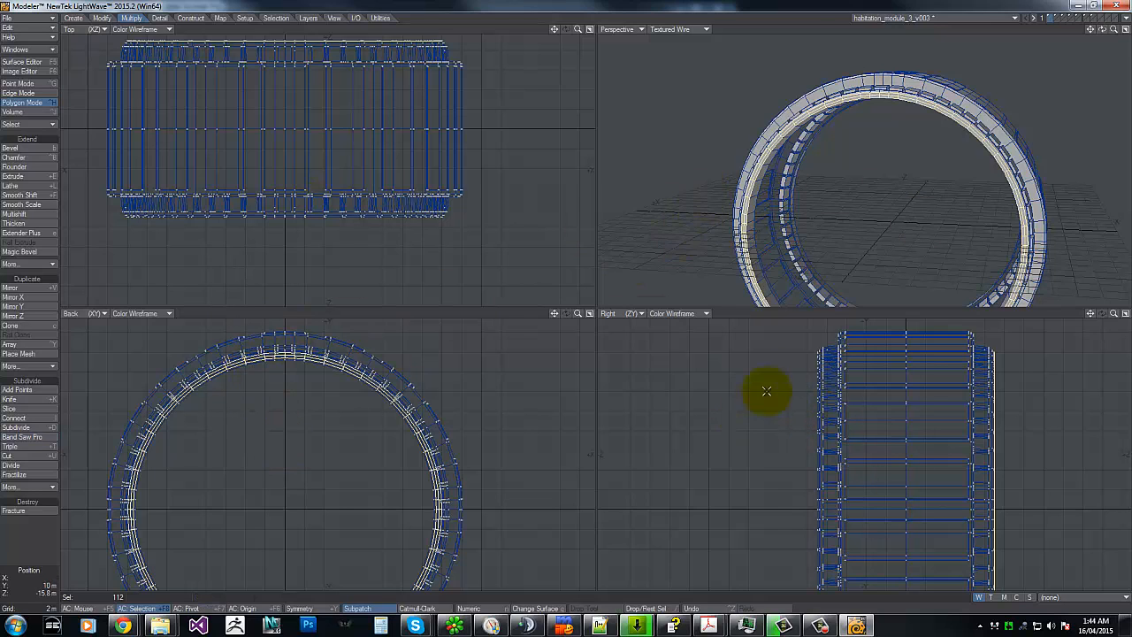
Step: Clear the selection and undo the Band Saw cut on the outer wheel ring
mouse_move(725, 386)
right_mouse_down()
mouse_move(688, 619)
mouse_move(979, 10)
right_mouse_up()
left_click_drag(1101, 29, 562, 297)
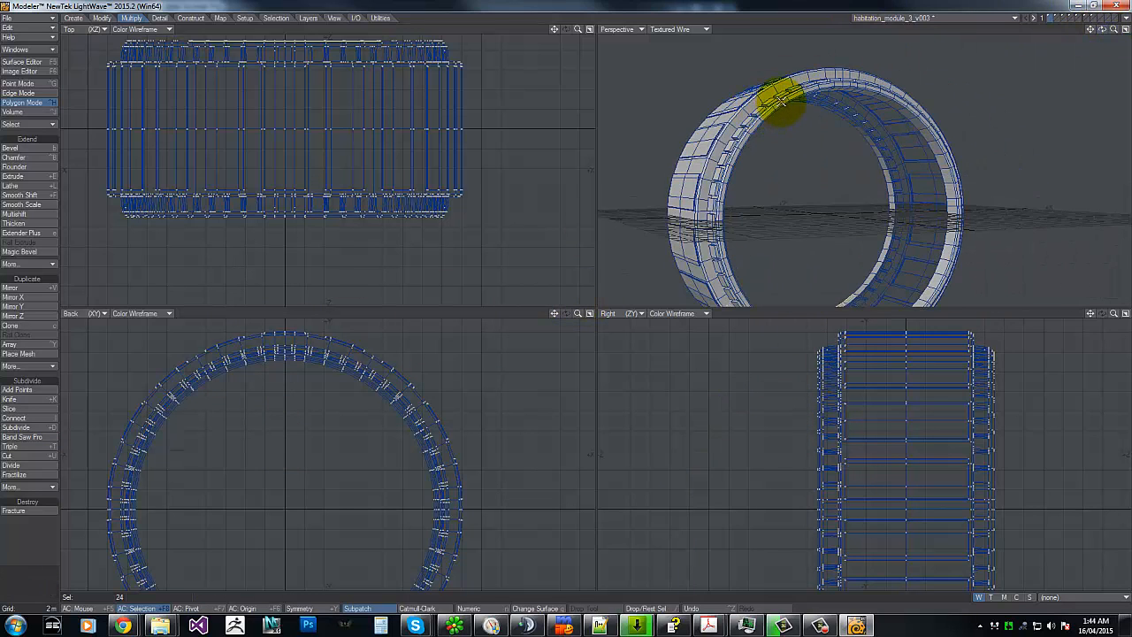
left_click_drag(1102, 29, 561, 298)
key("ctrl+z")
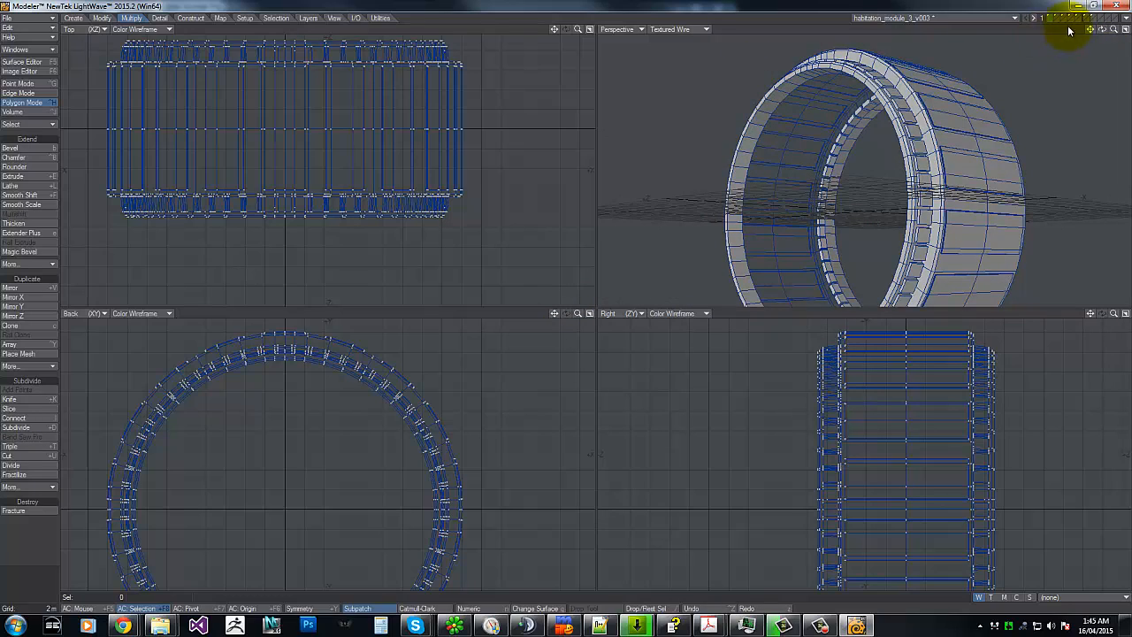
left_click_drag(1101, 29, 566, 295)
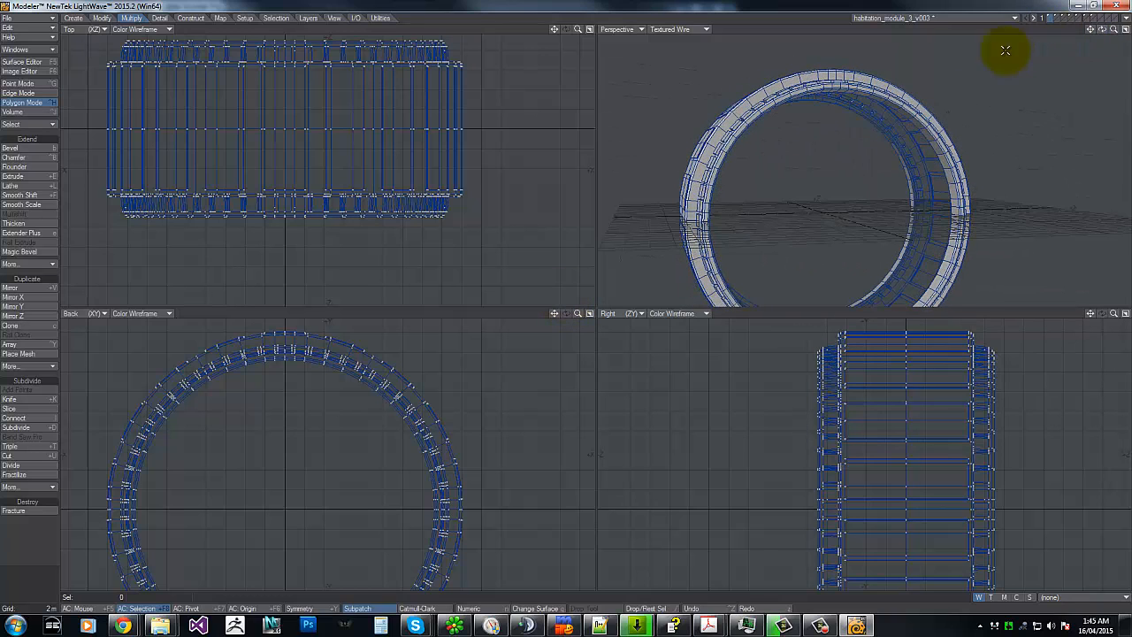
Step: Cut an extra loop around the narrow end ring's face on the negative Z side with Band Saw Pro and deselect its polygons
left_click(812, 88)
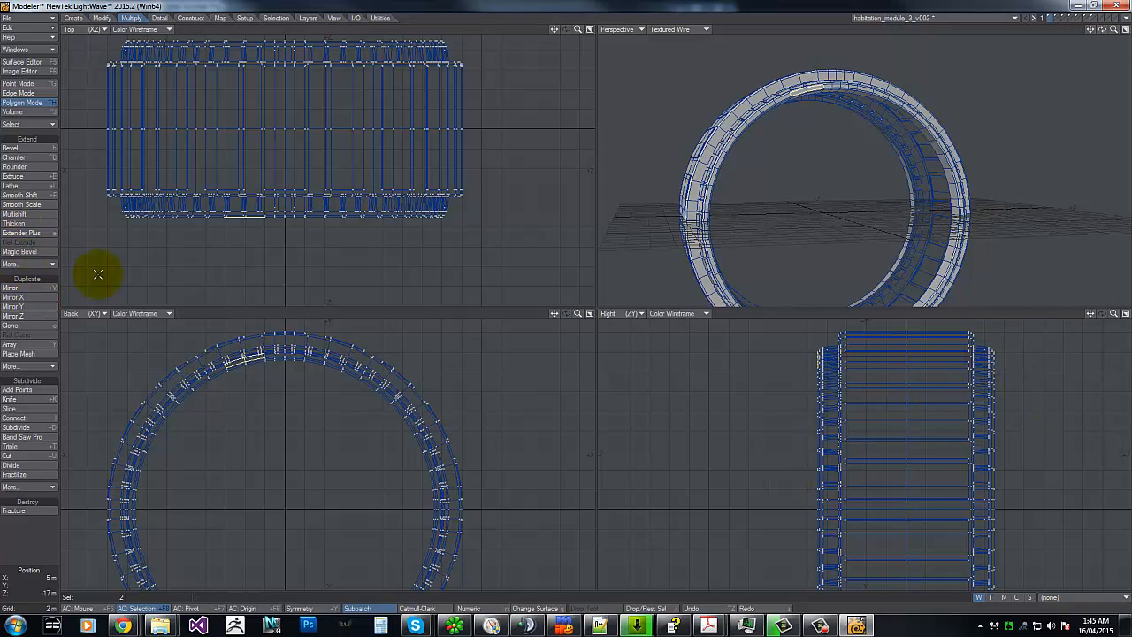
left_click(22, 437)
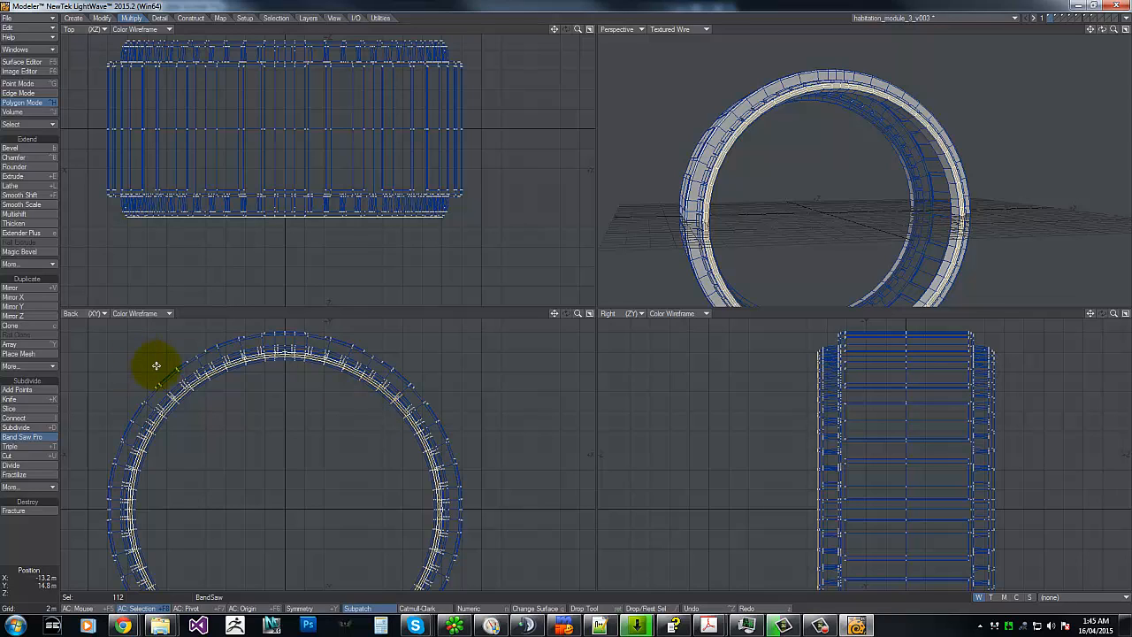
key("space")
mouse_move(144, 361)
right_mouse_down()
mouse_move(689, 212)
mouse_move(578, 204)
right_mouse_up()
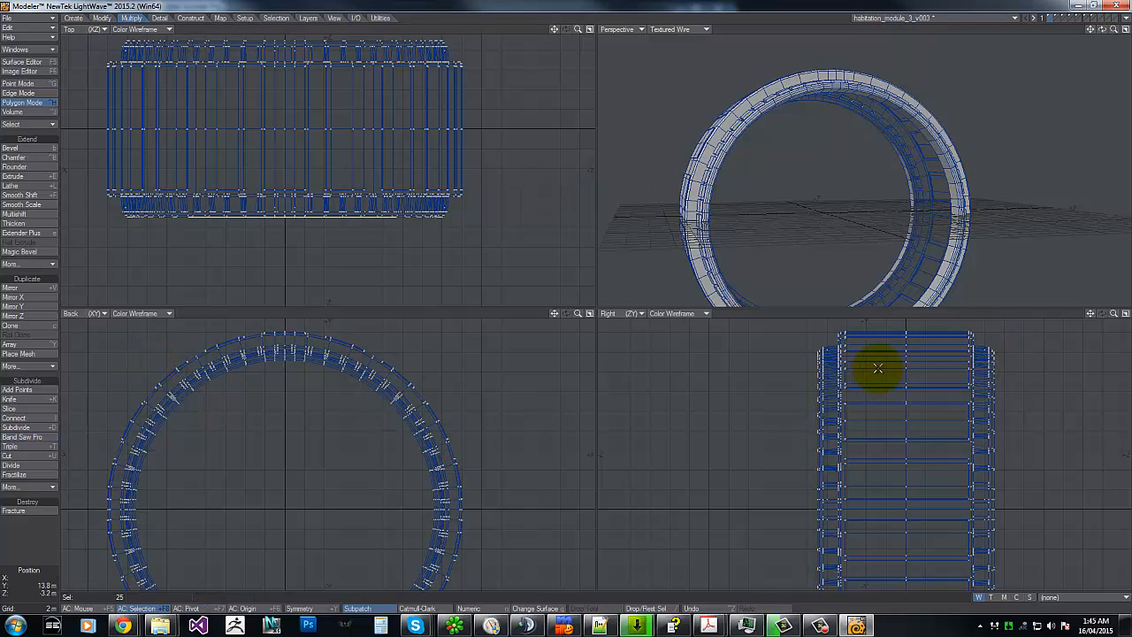
right_click_drag(883, 359, 908, 633)
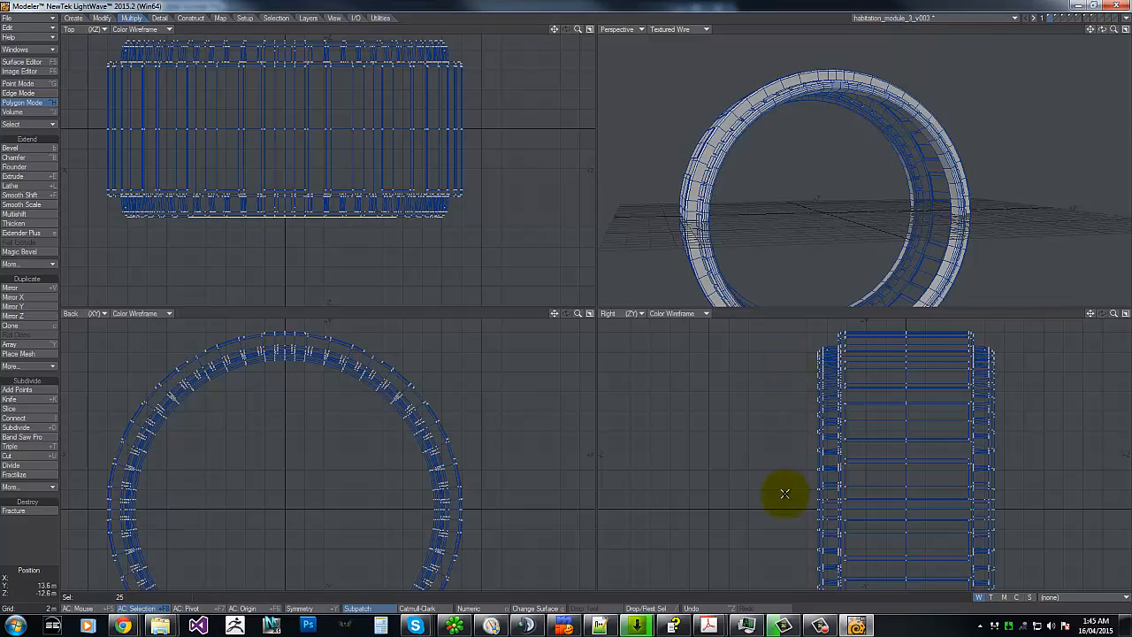
key("g")
key("g")
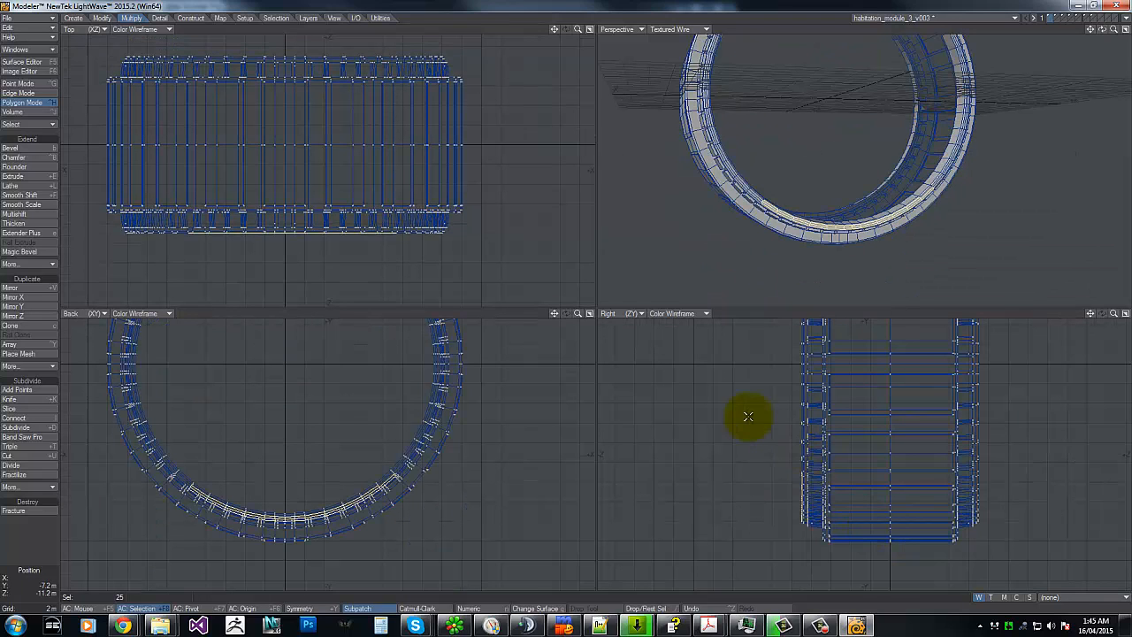
right_click_drag(749, 417, 954, 500)
Step: Delete the wheel ring's positive Z half and mirror the remaining half across the Z = 0 plane
mouse_move(867, 455)
right_mouse_down()
mouse_move(1105, 518)
mouse_move(922, 4)
mouse_move(897, 46)
right_mouse_up()
key("Delete")
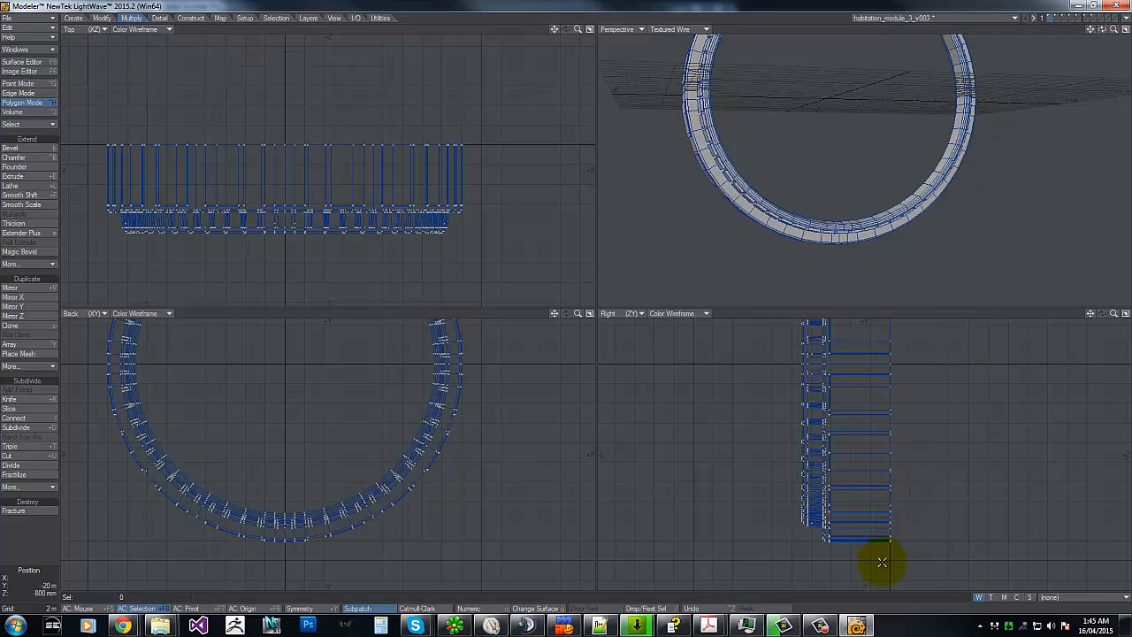
key("shift+v")
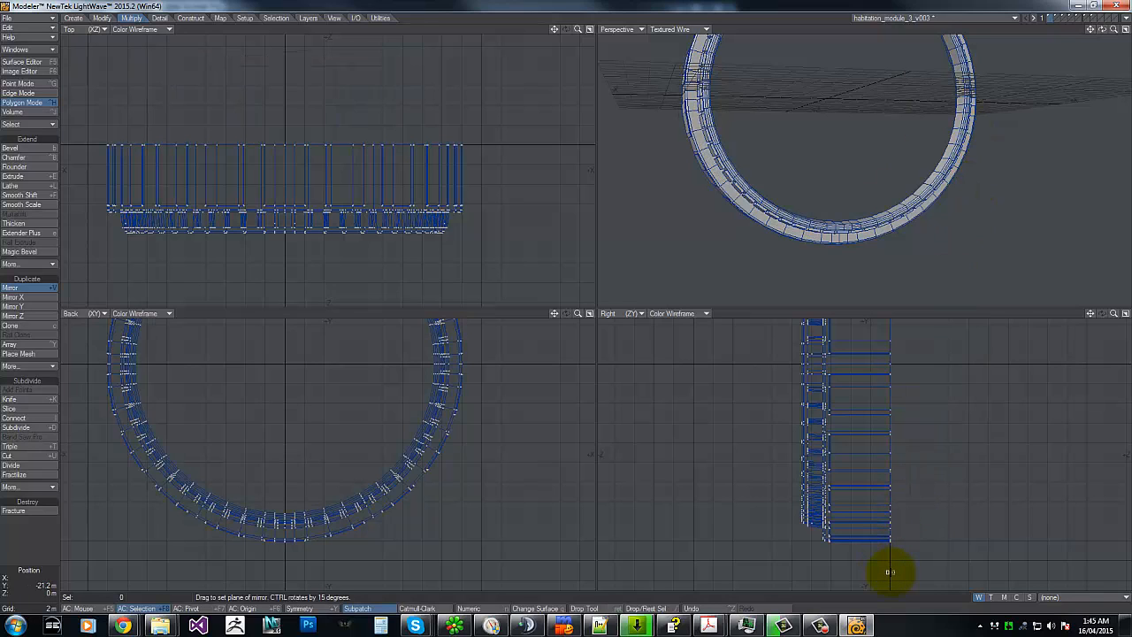
left_click_drag(889, 572, 902, 123, "ctrl")
key("space")
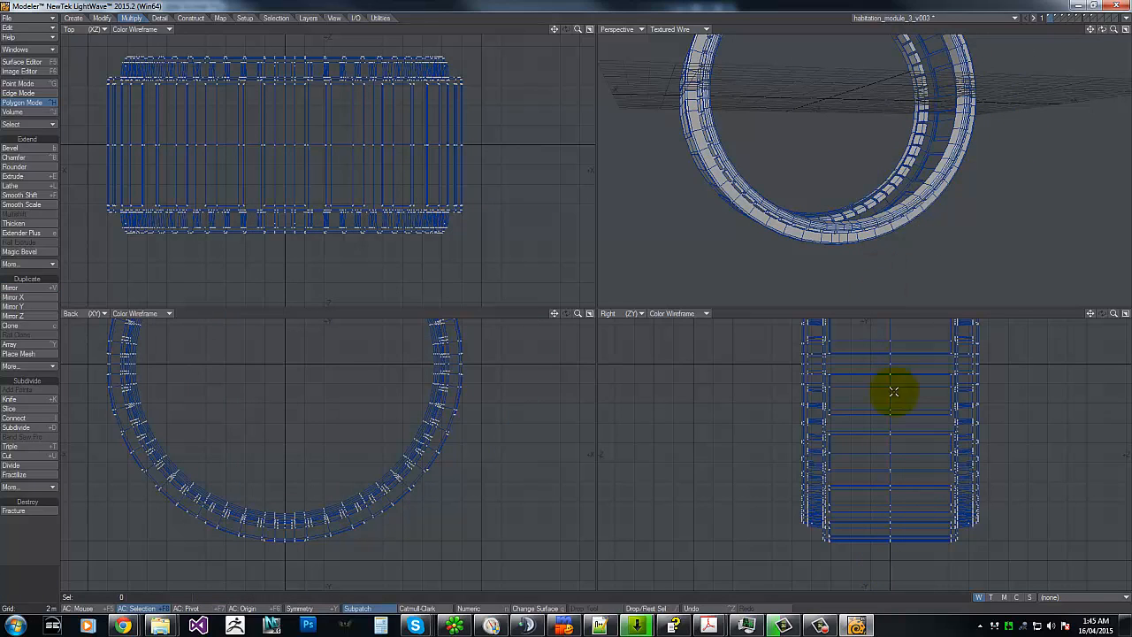
Step: Select the complete loop of wide inner-wall polygons in the end ring on the negative Z side
key("g")
key("a")
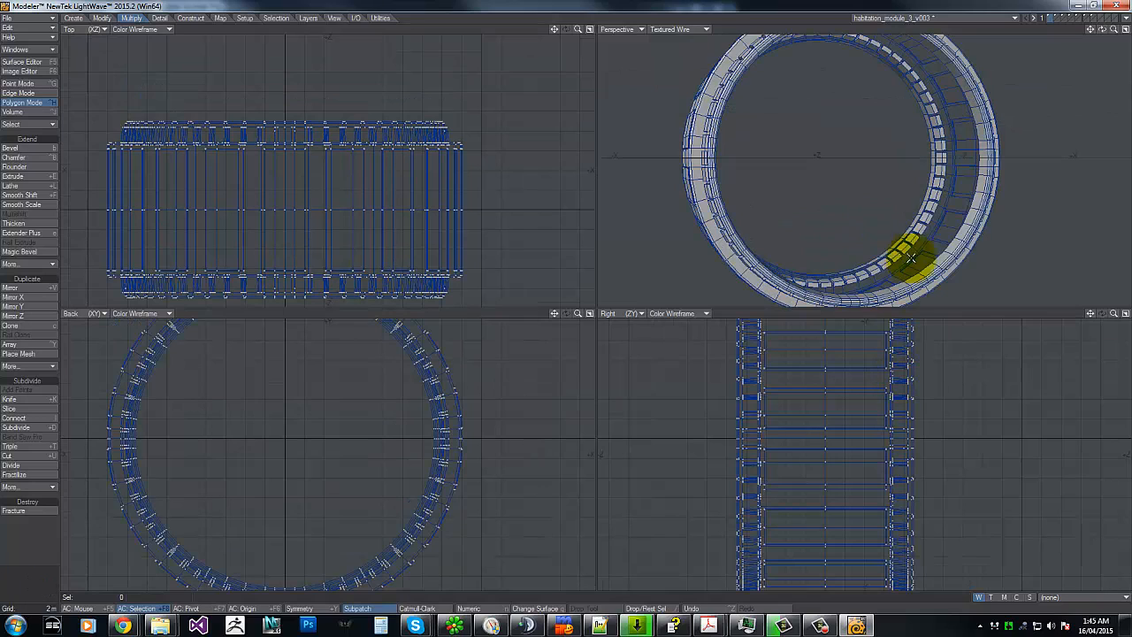
left_click(967, 84)
left_click(967, 89, "shift")
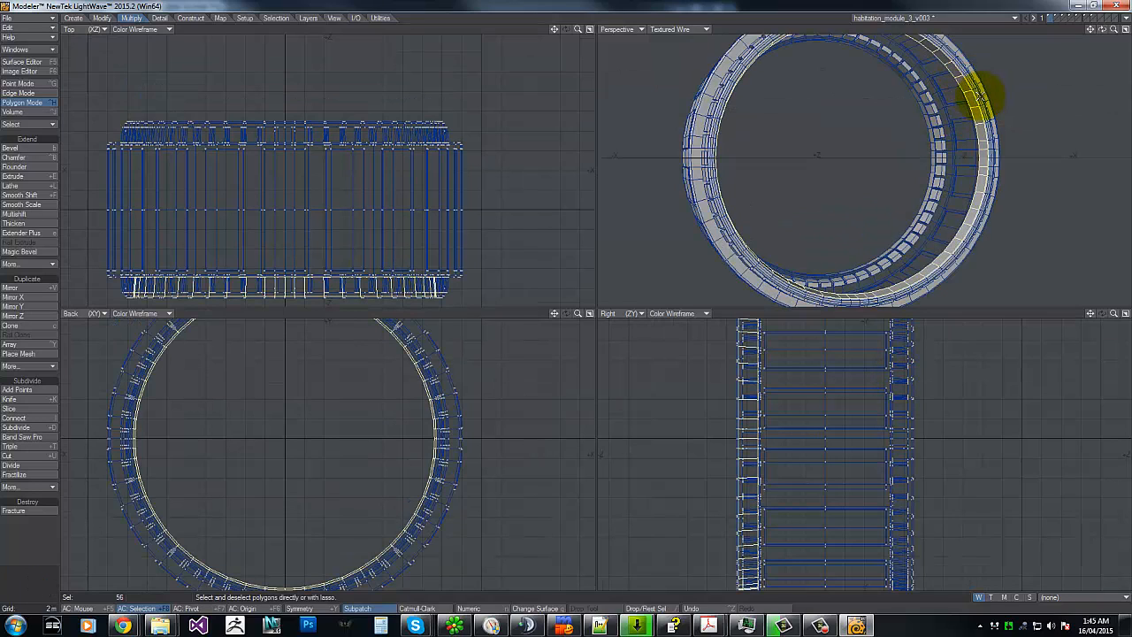
left_click(968, 82)
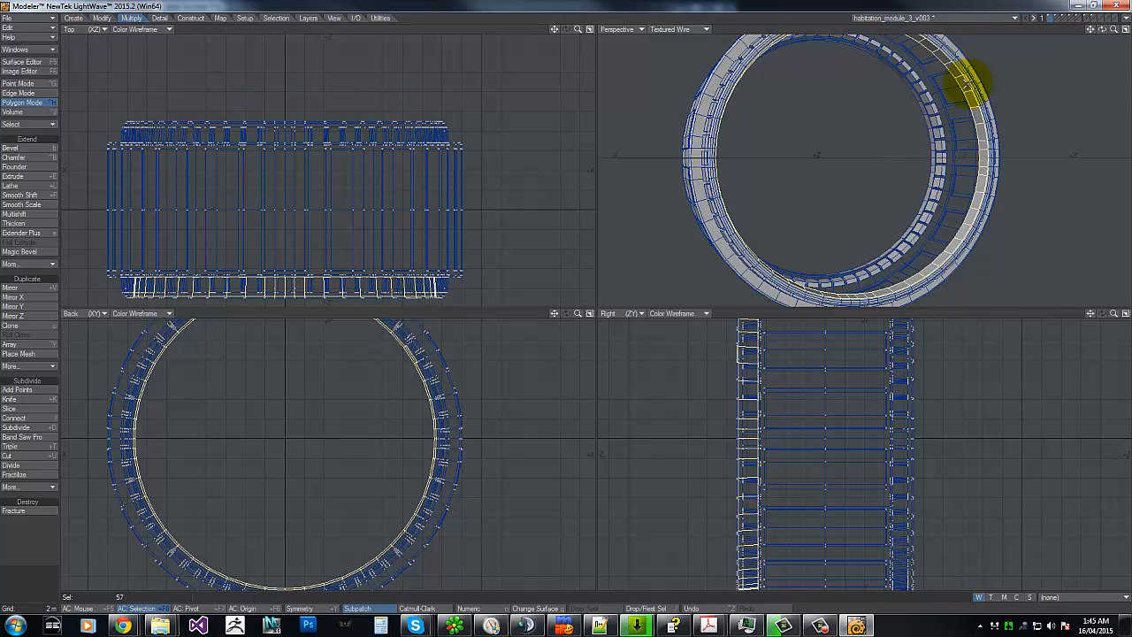
left_click_drag(969, 84, 972, 91, "shift")
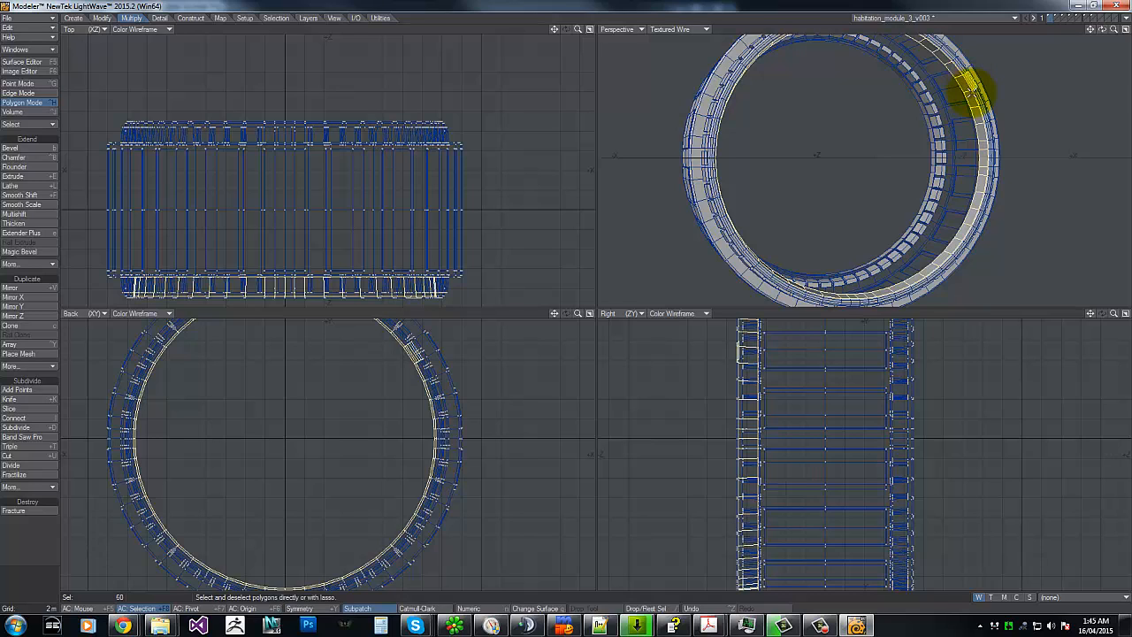
right_click_drag(702, 359, 826, 323)
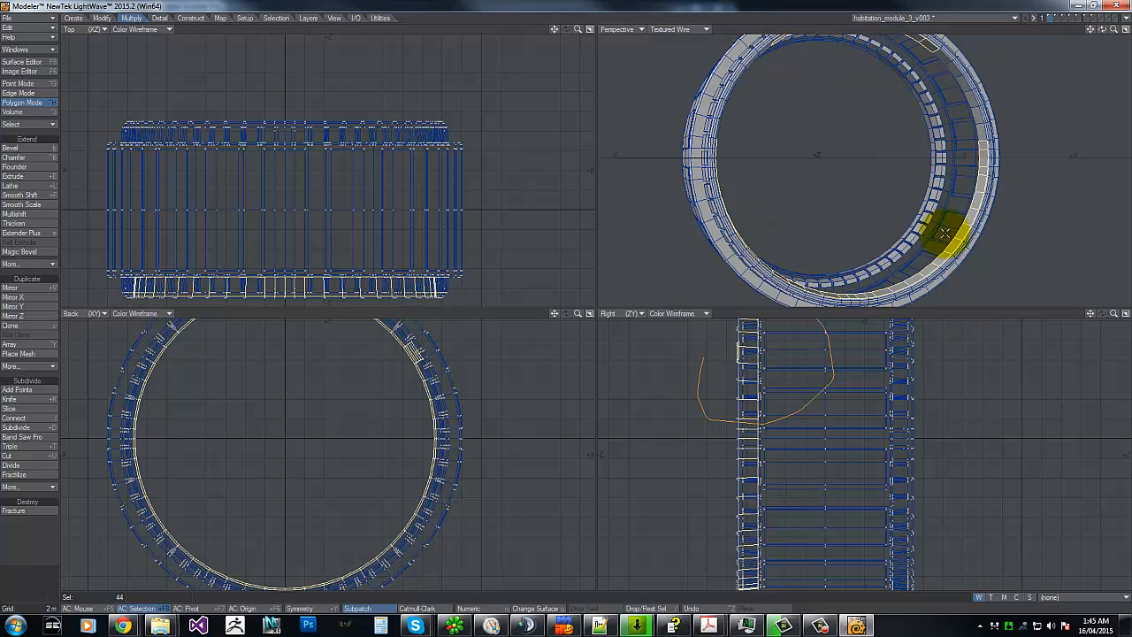
left_click_drag(940, 203, 987, 135)
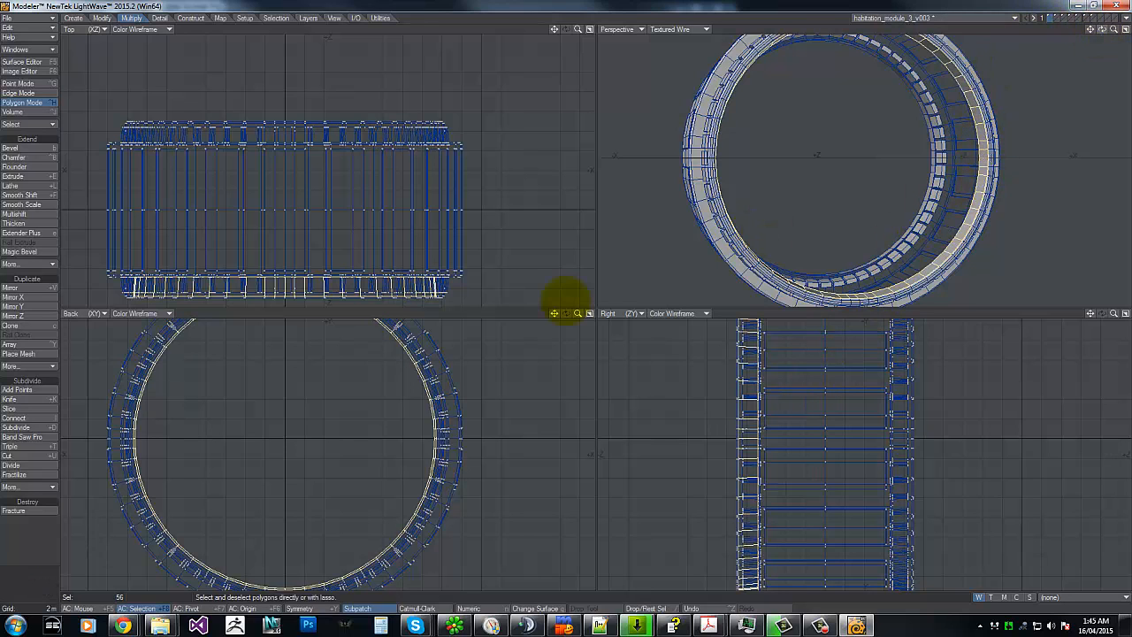
Step: Add the matching inner-wall loop on the positive Z side, move both loops to the hub layer, and return to the first layer
left_click_drag(1101, 29, 566, 301)
left_click_drag(787, 164, 789, 174)
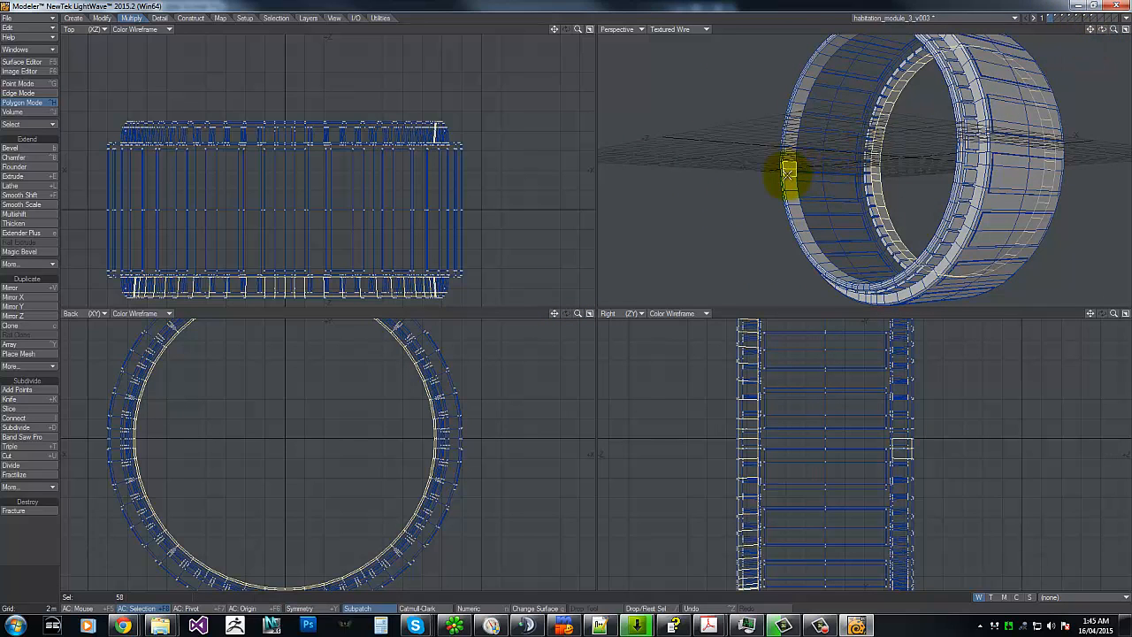
key("]")
key("/")
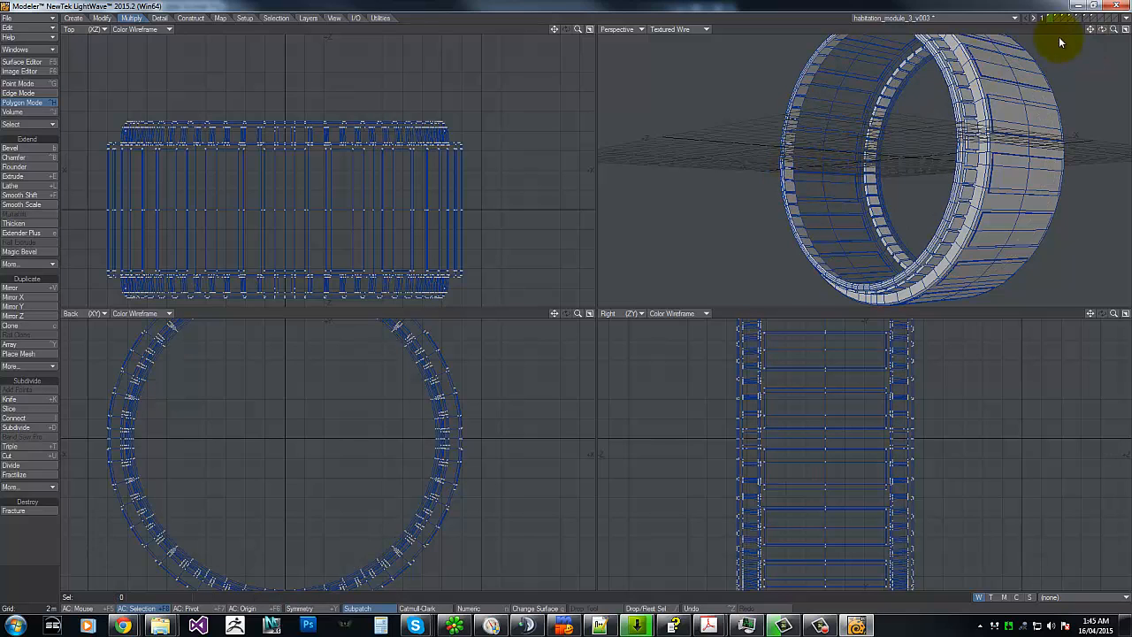
left_click(1095, 19)
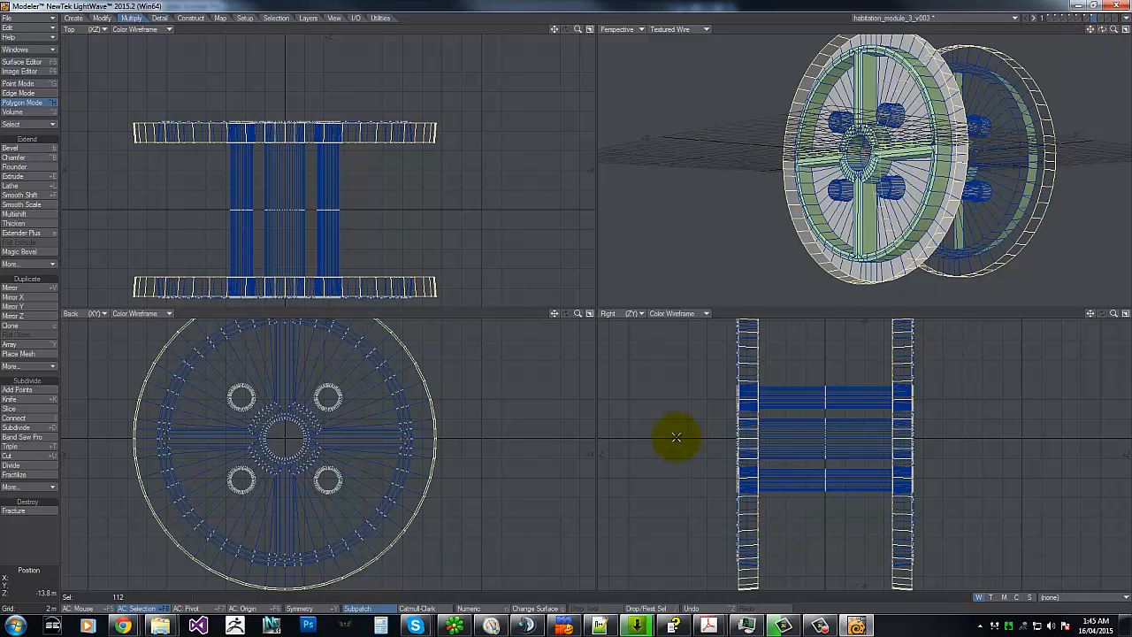
key("/")
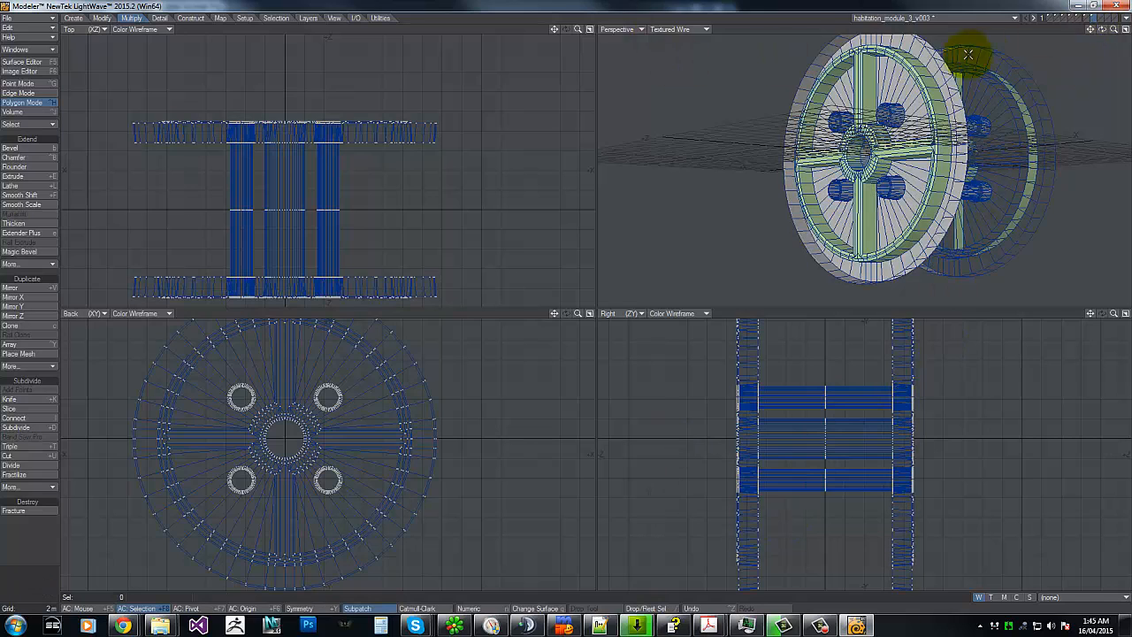
left_click(1048, 18)
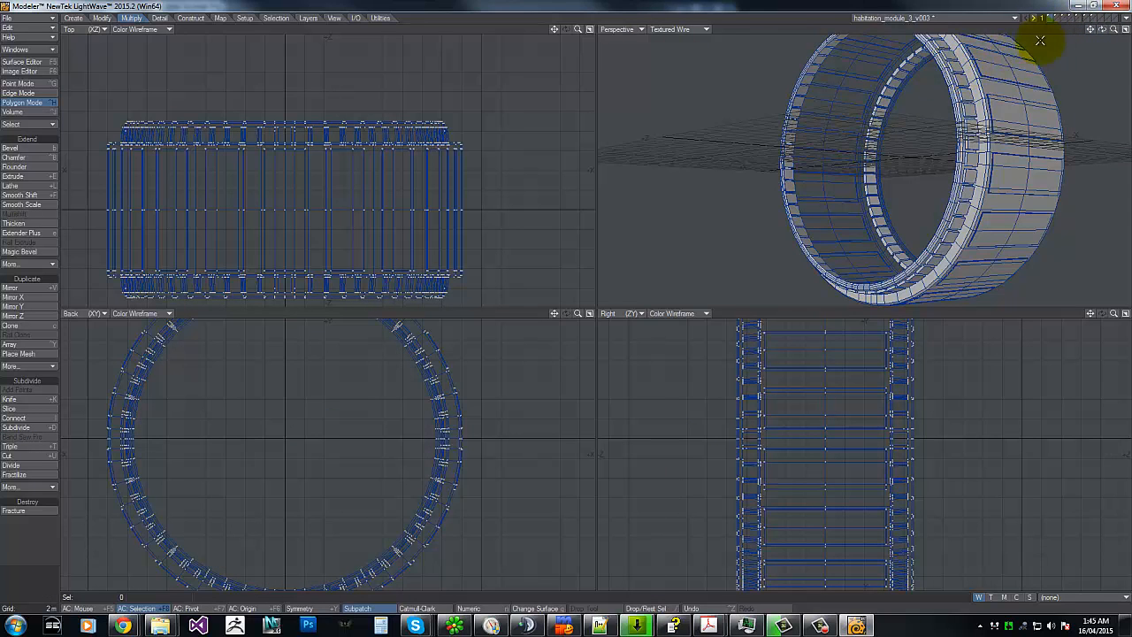
Step: Move the innermost narrow face loop of the positive Z end ring to the hub layer and return to the first layer
mouse_move(1103, 32)
left_mouse_down()
mouse_move(561, 298)
mouse_move(1112, 31)
left_mouse_up()
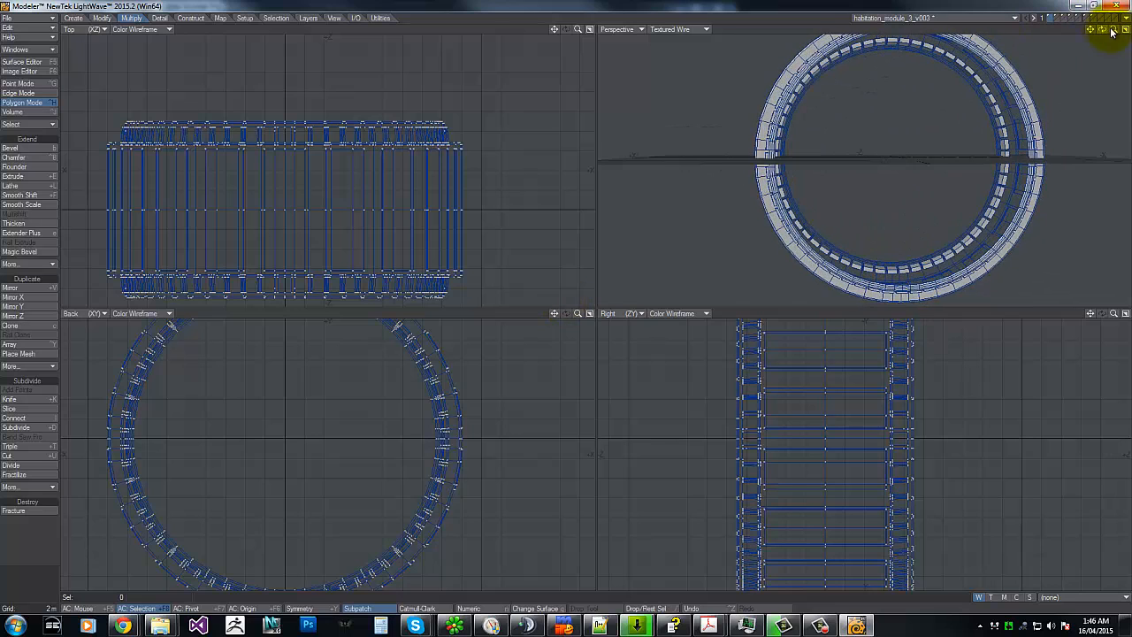
left_click_drag(567, 299, 567, 299)
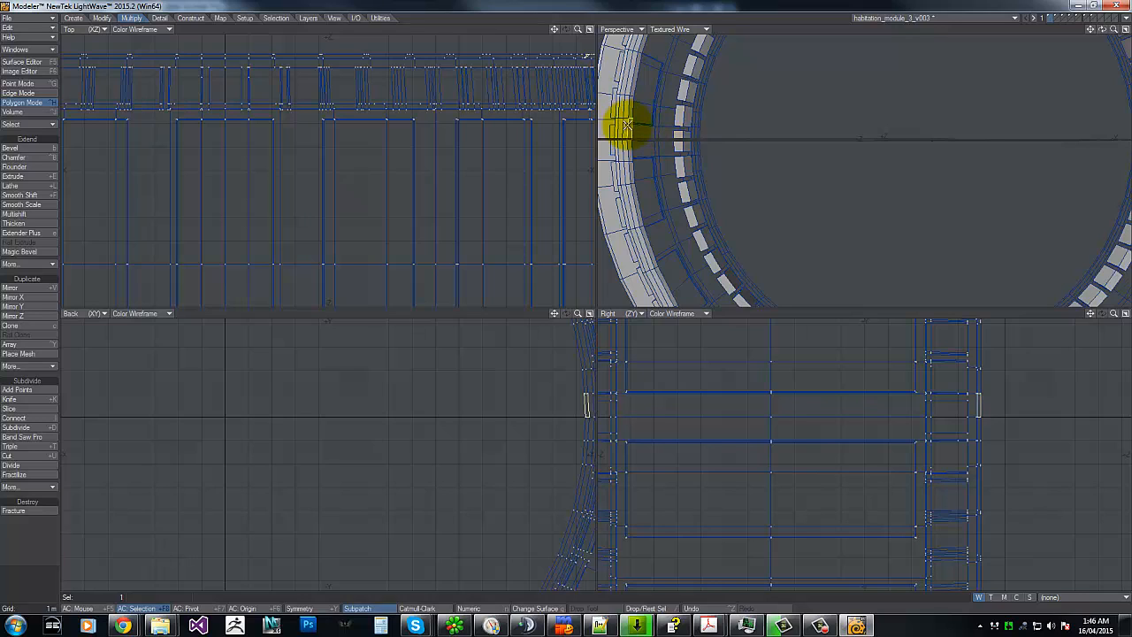
left_click(626, 125)
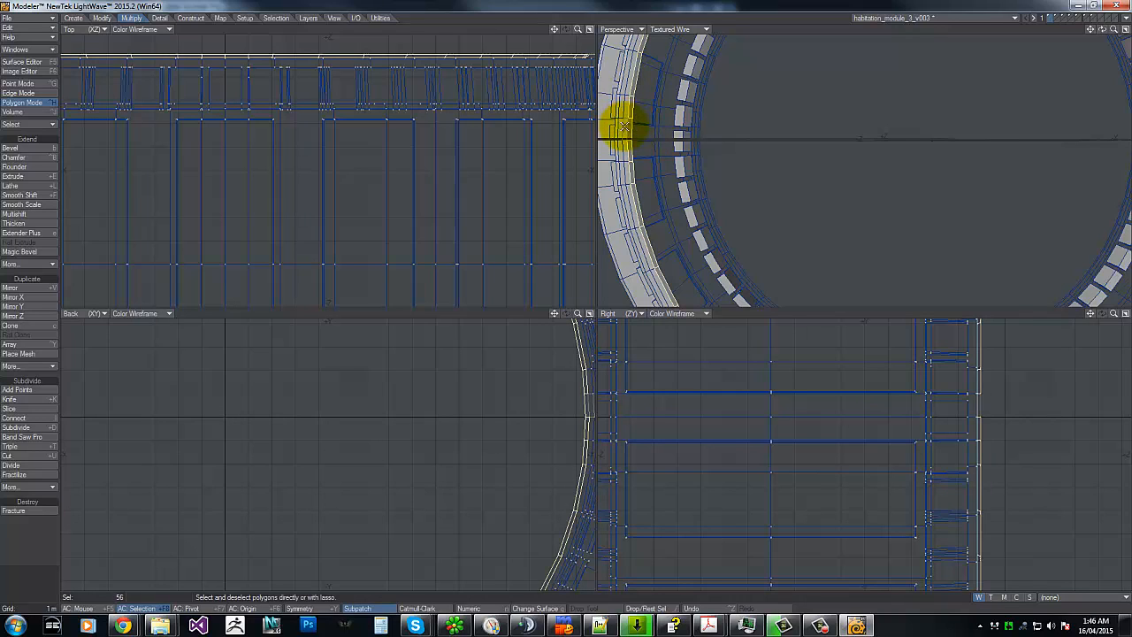
left_click(1091, 19)
left_click(1086, 19)
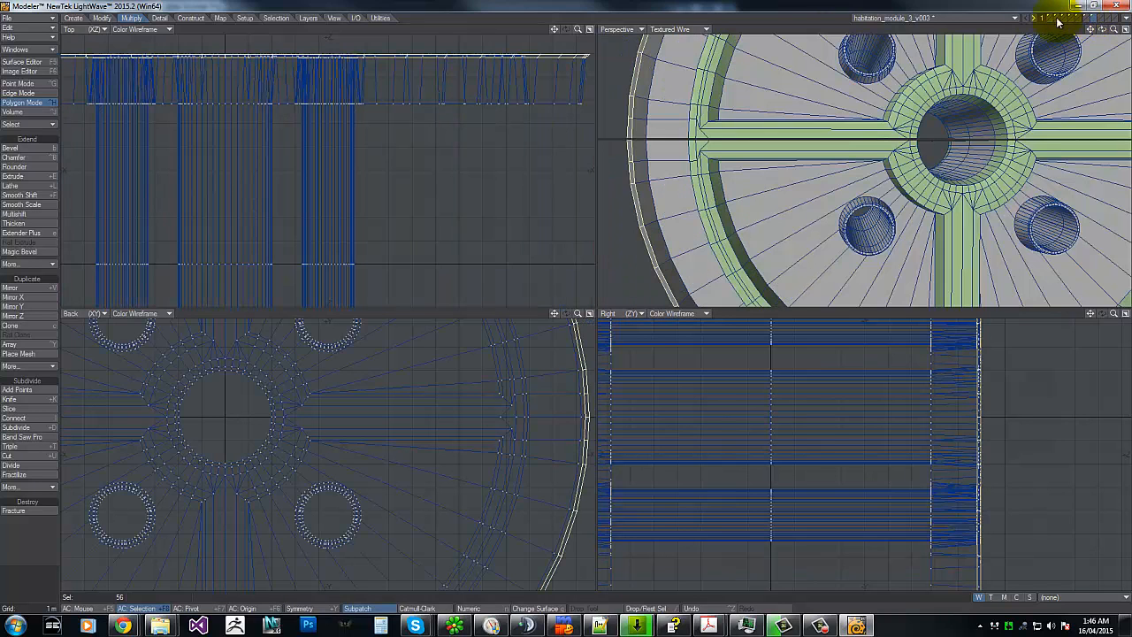
left_click(1048, 19)
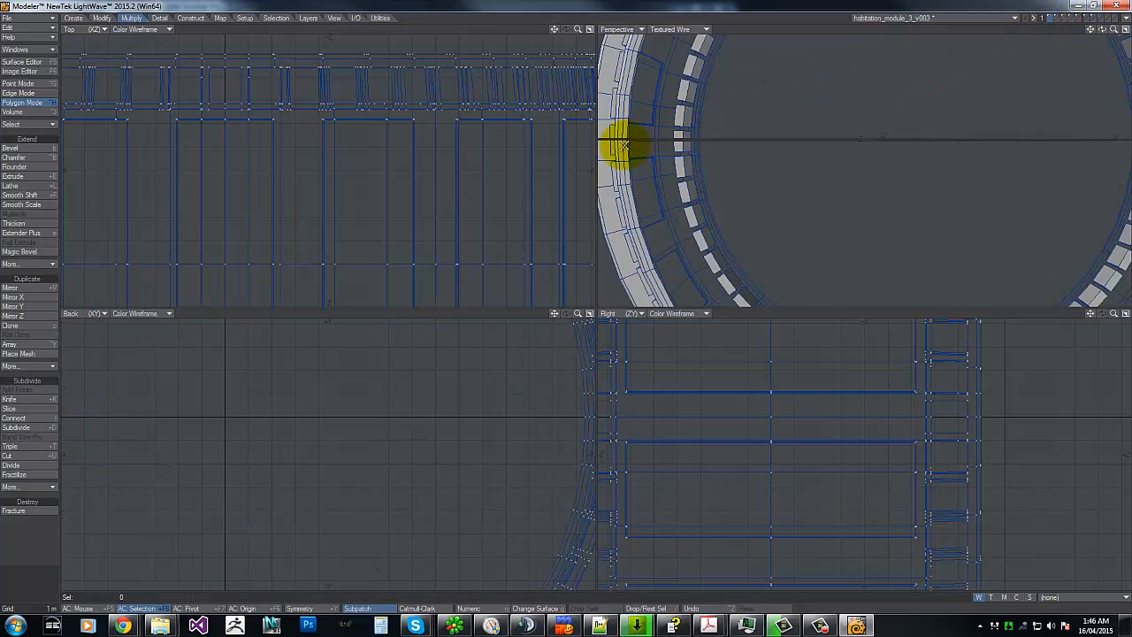
Step: Move the adjacent, next outward face loop of the positive Z end ring to the hub layer and return to the first layer
key("]")
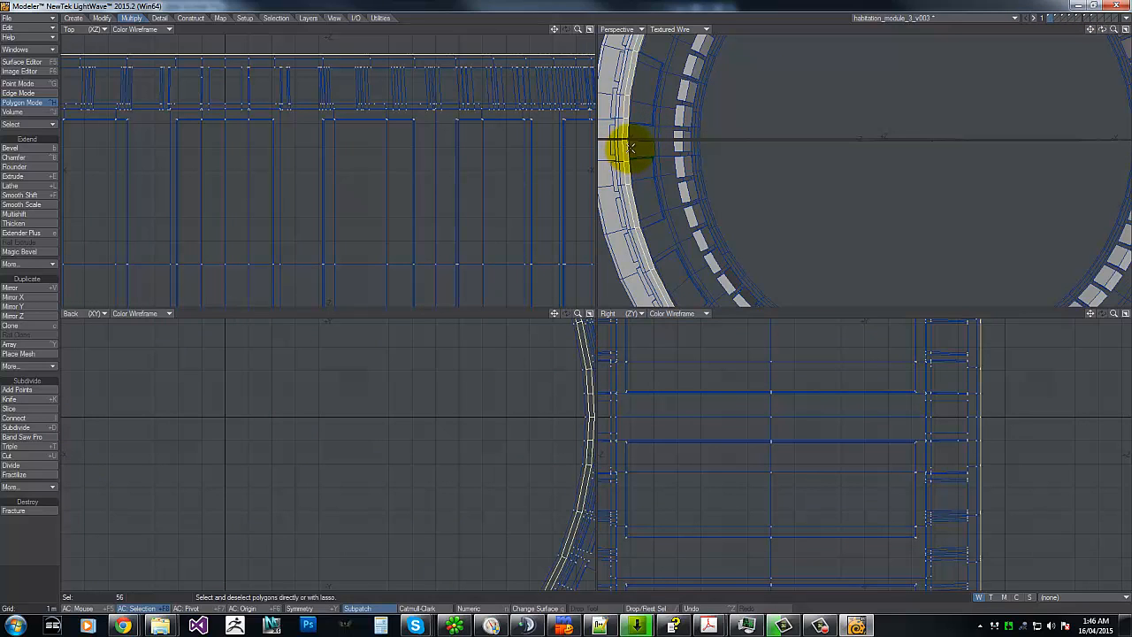
key("ctrl+x")
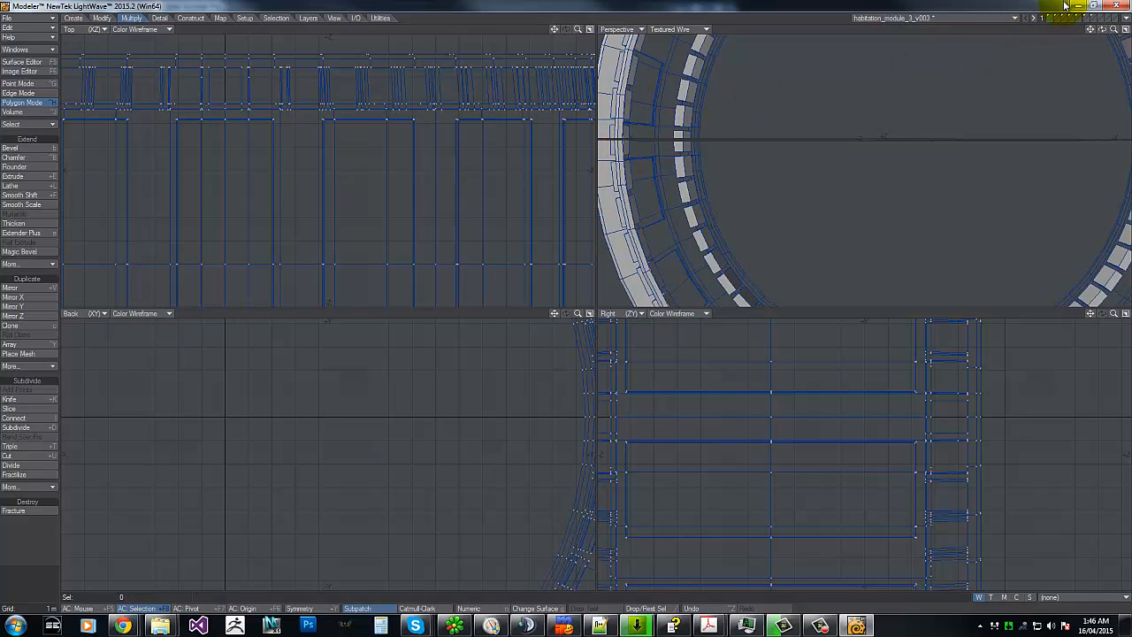
left_click(1091, 19)
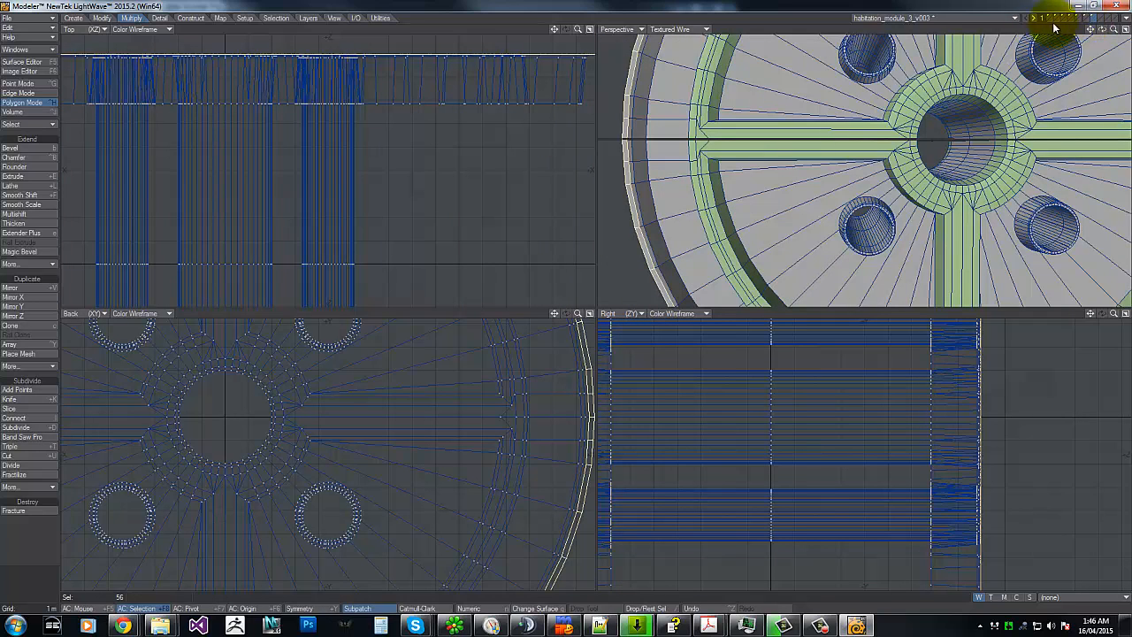
left_click(1048, 19)
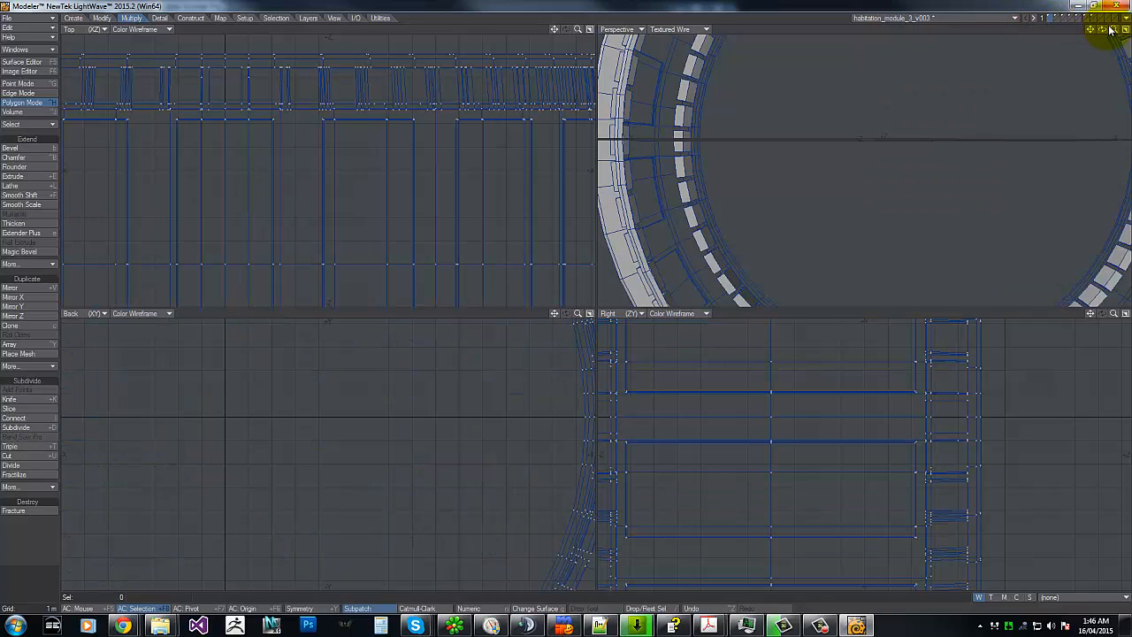
Step: Move the innermost narrow face loop of the negative Z end ring to the hub layer and return to the first layer
left_click_drag(566, 300, 565, 301)
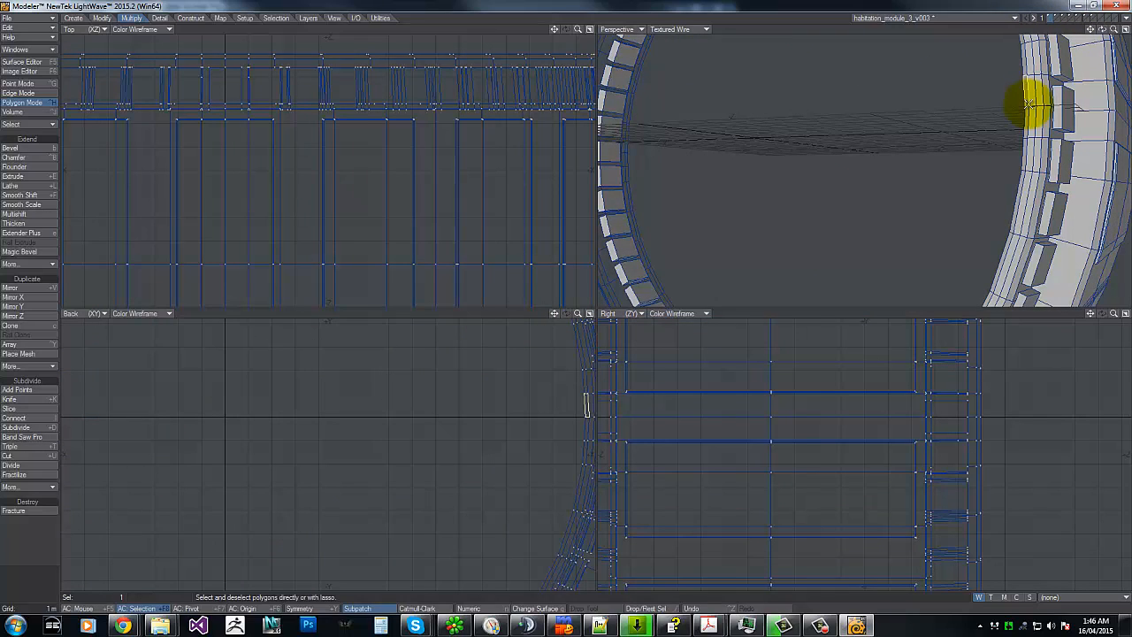
left_click(1029, 117, "shift")
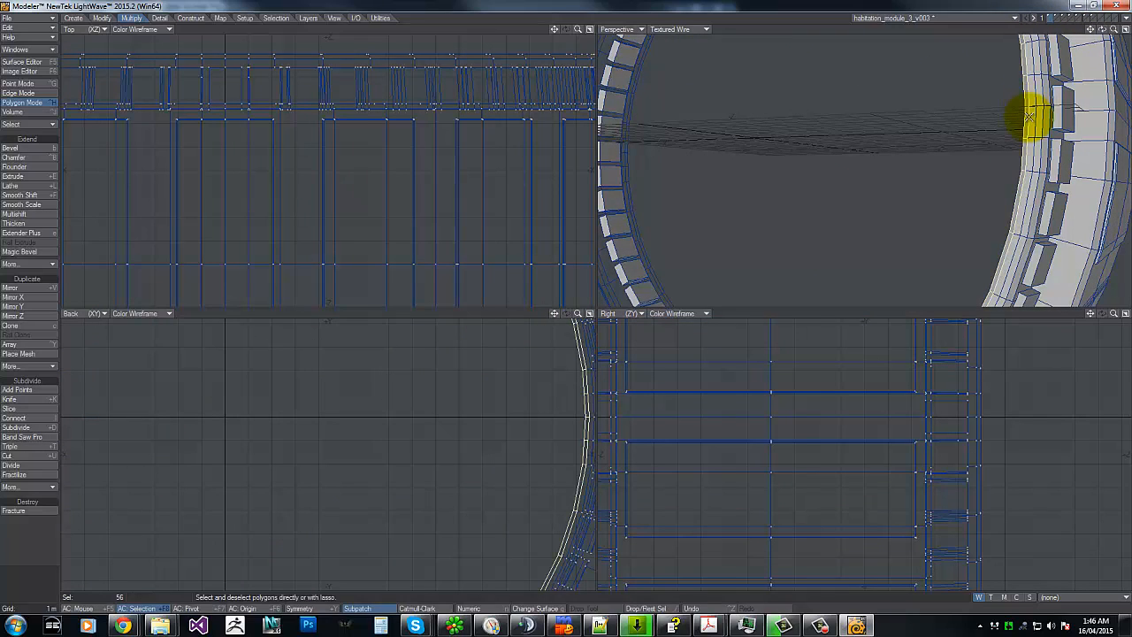
left_click(1078, 36)
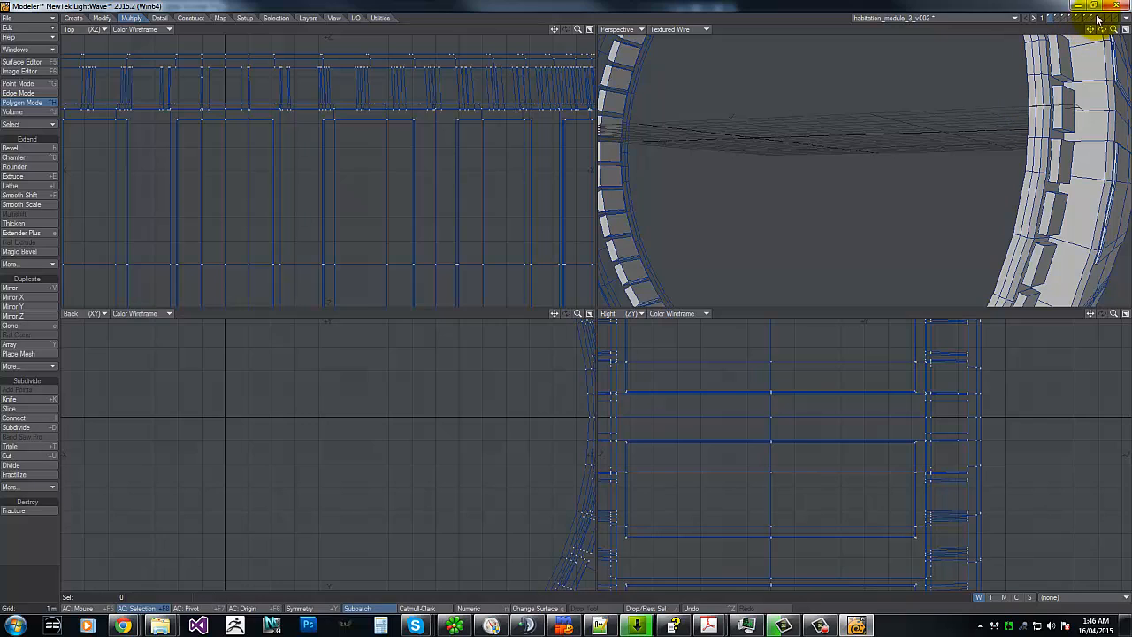
left_click(1095, 20)
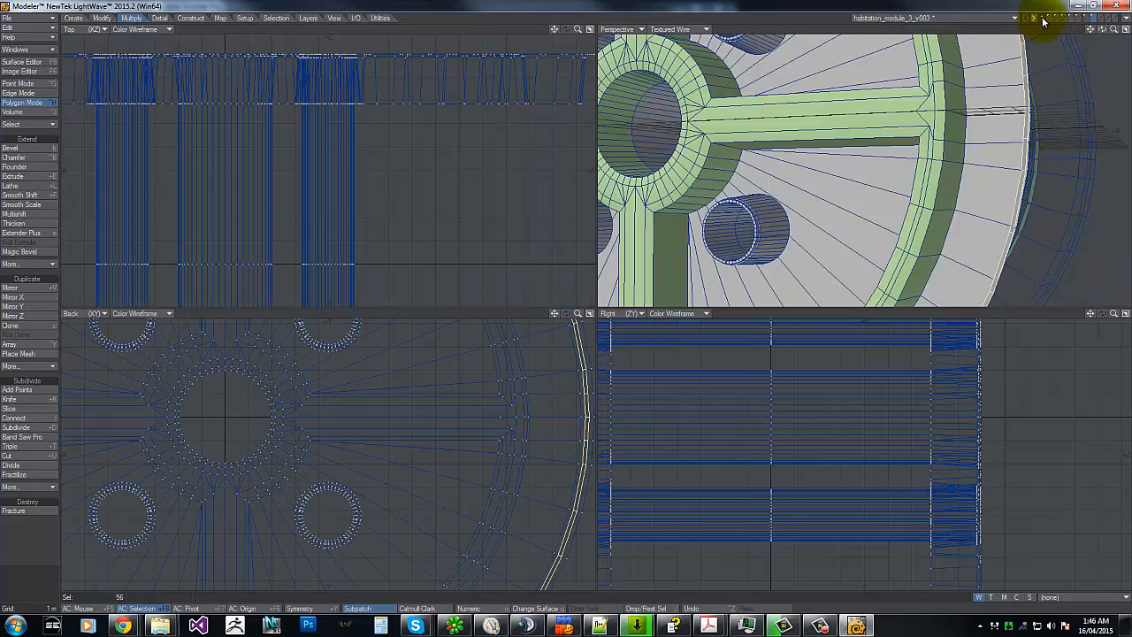
left_click(1050, 19)
Step: Move the next outward face loop of the negative Z end ring to the hub layer, deselect it, and open the polygon statistics
left_click(1032, 115)
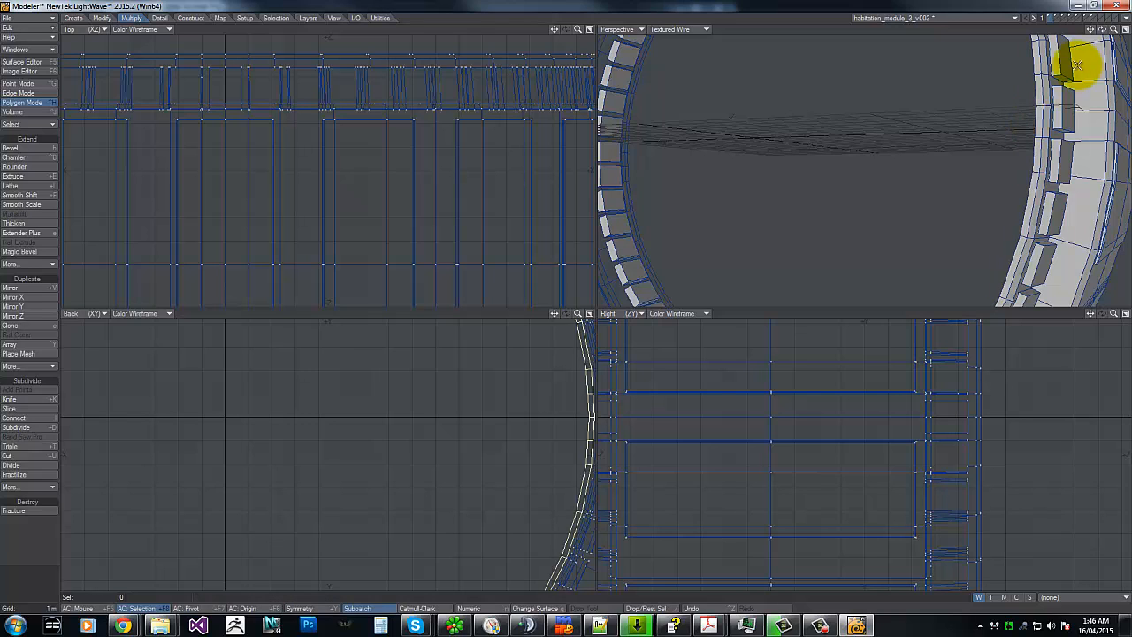
left_click(1088, 20)
left_click(1093, 19)
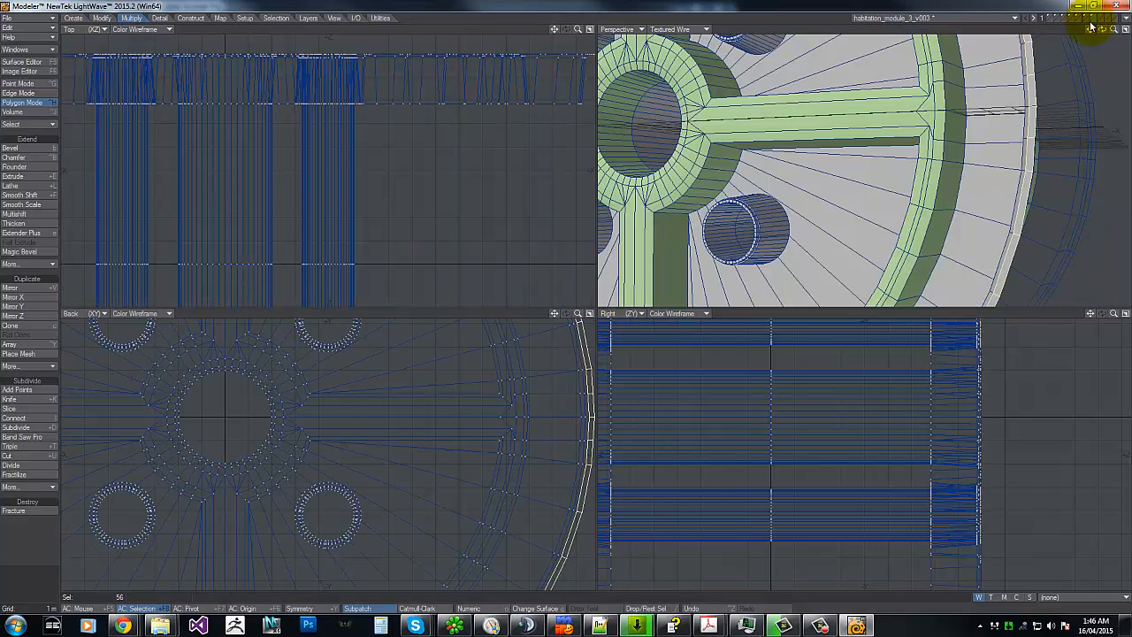
key("w")
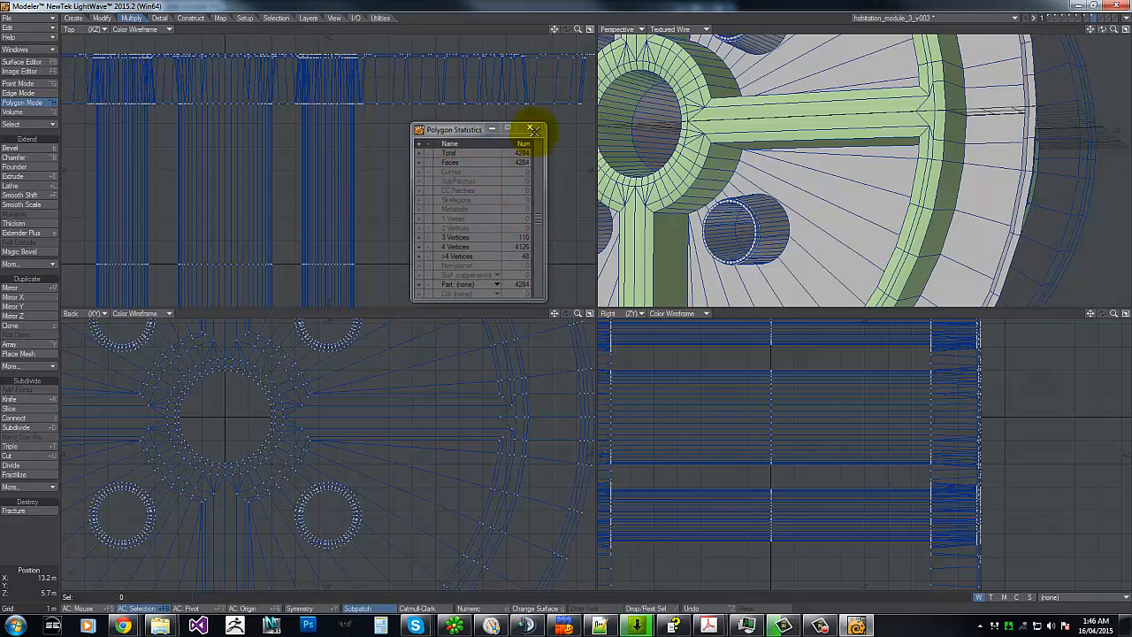
Step: Close the polygon statistics and merge the duplicate points of the hub layer
left_click(529, 127)
key("m")
key("Return")
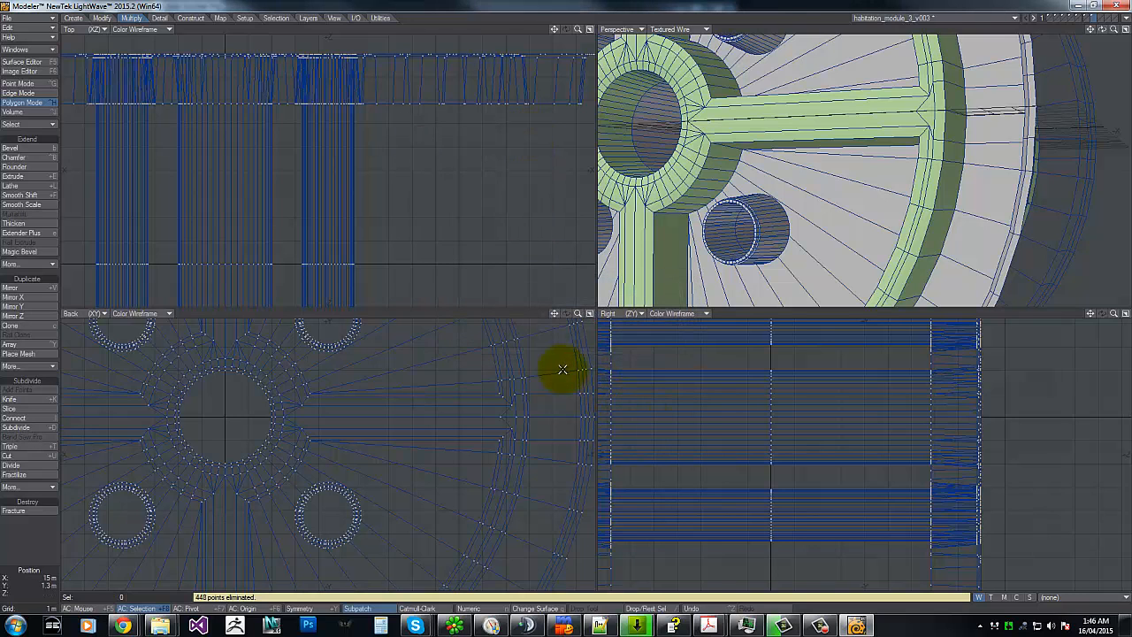
mouse_move(576, 313)
left_mouse_down()
mouse_move(543, 306)
mouse_move(606, 298)
mouse_move(565, 301)
left_mouse_up()
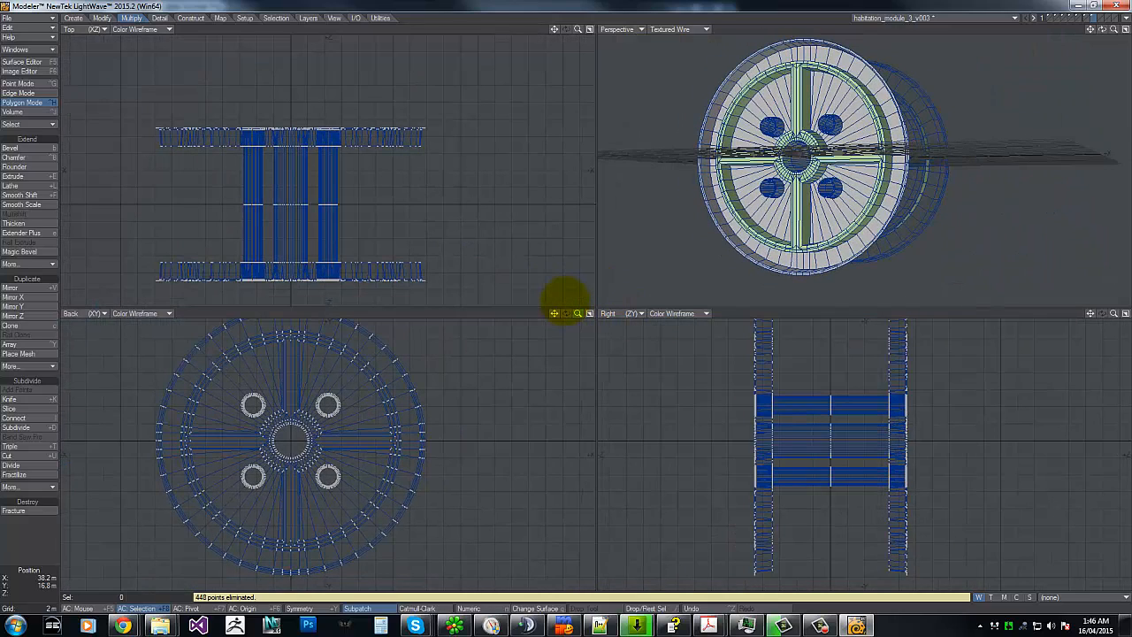
Step: Extend the outer rim point loop of the negative Z end ring towards the wheel's middle, set its Z value to 0 m, and deselect it
key("ctrl+g")
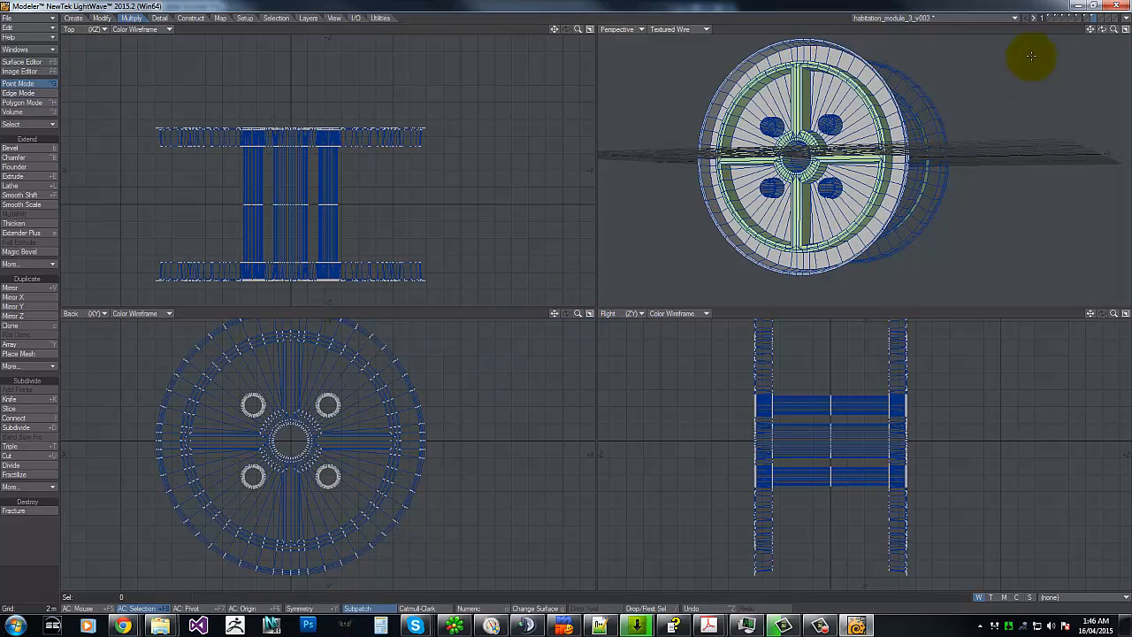
left_click_drag(565, 301, 570, 301)
left_click_drag(1113, 30, 565, 302)
left_click(1006, 69)
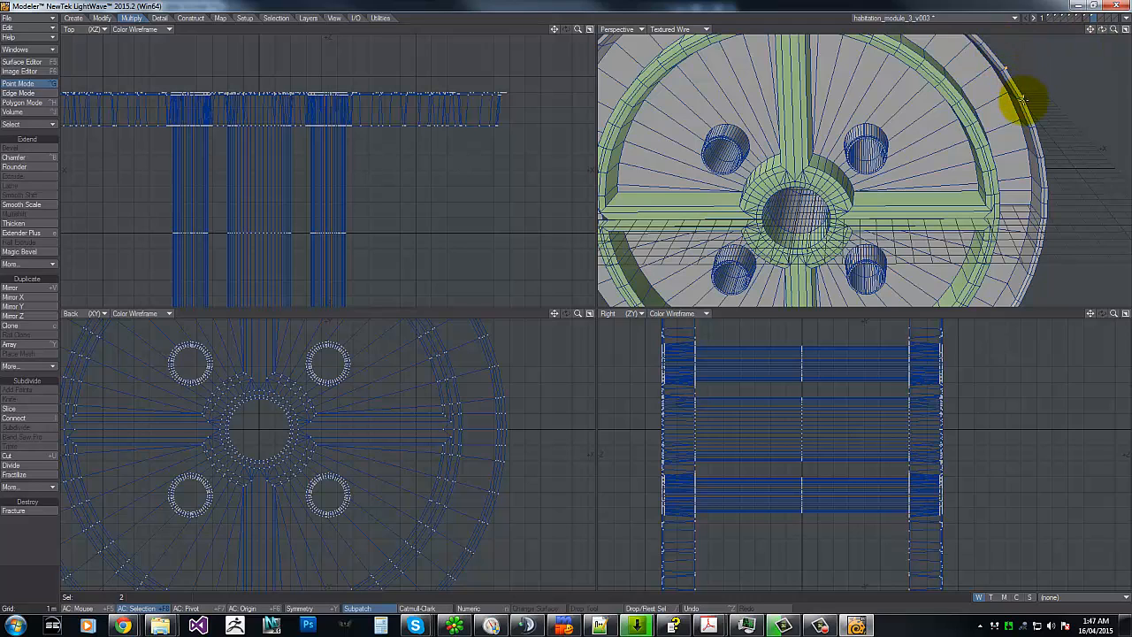
left_click(816, 380)
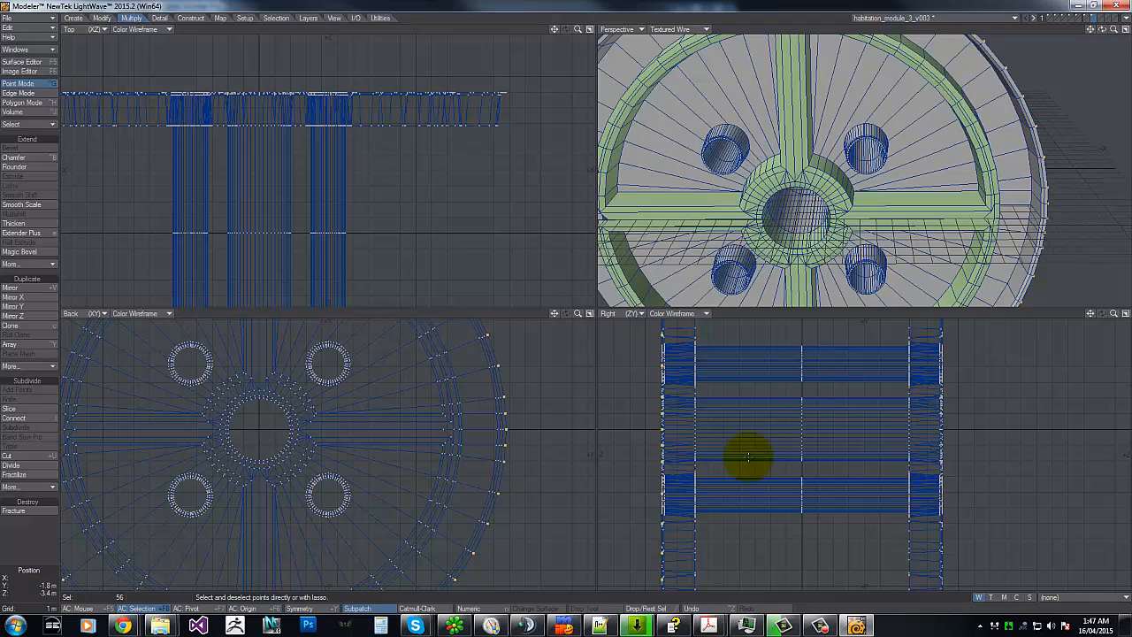
left_click_drag(780, 438, 889, 439, "ctrl")
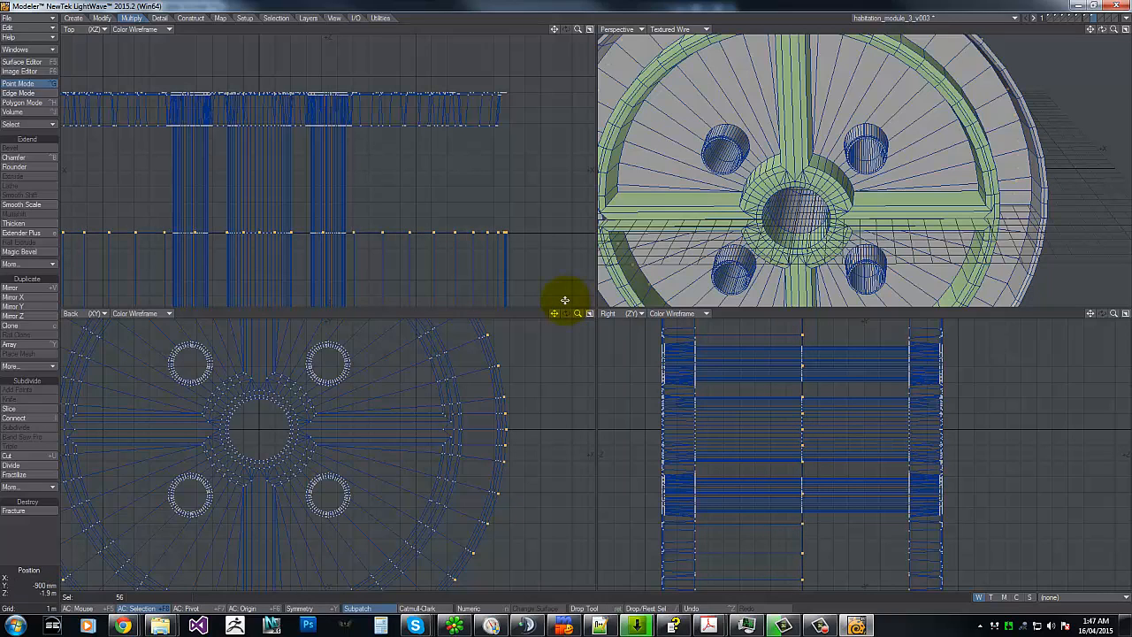
key("v")
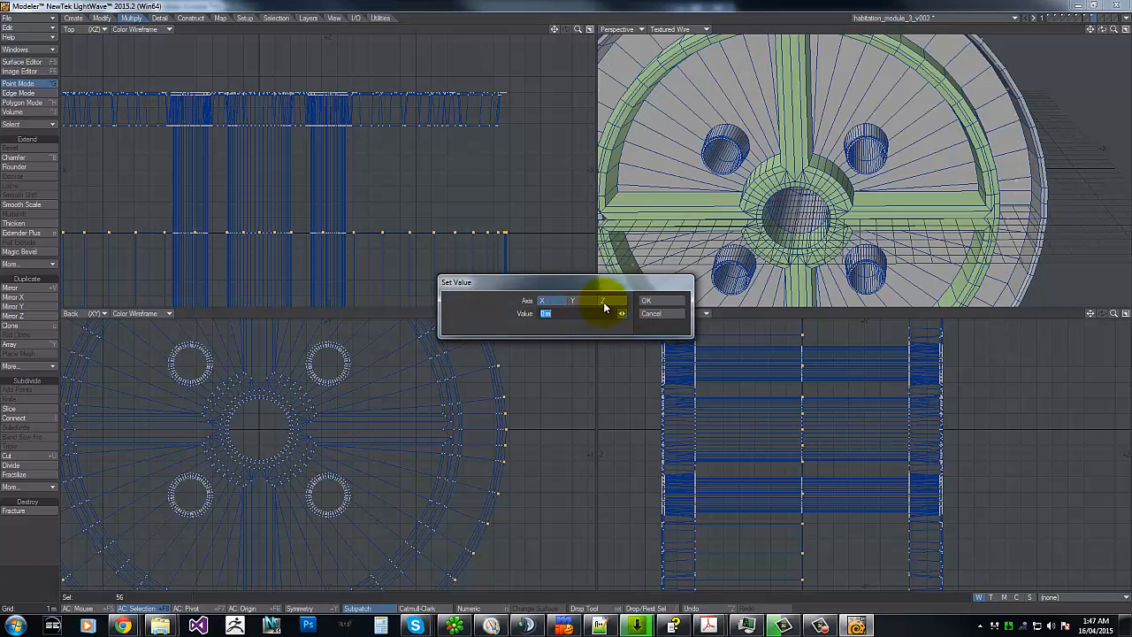
left_click(646, 301)
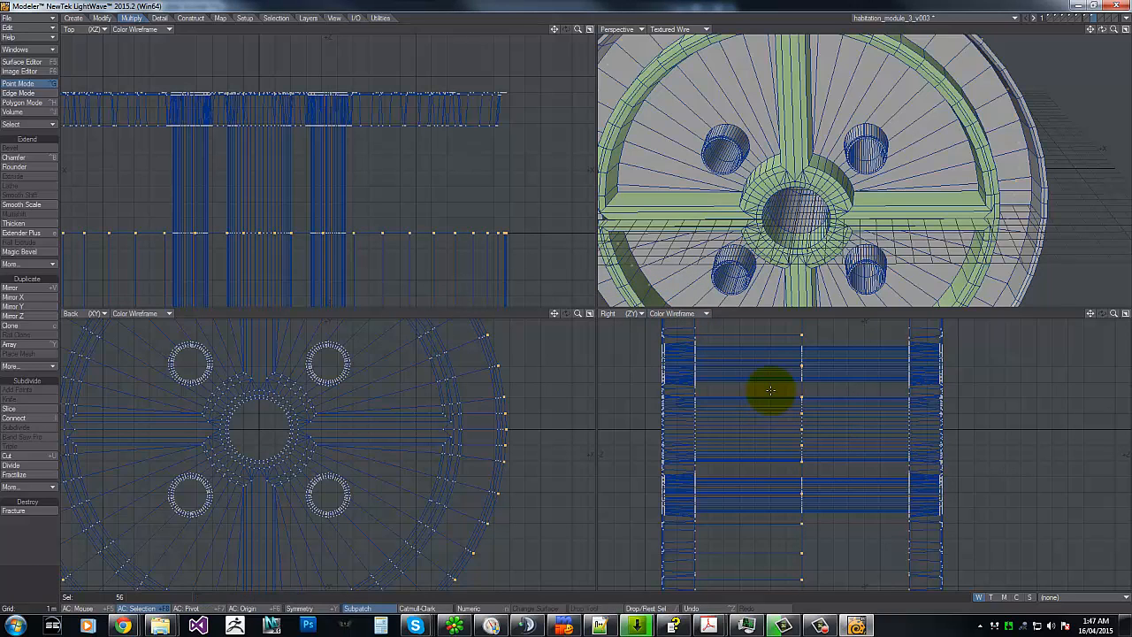
mouse_move(770, 390)
right_mouse_down()
mouse_move(988, 545)
mouse_move(688, 73)
right_mouse_up()
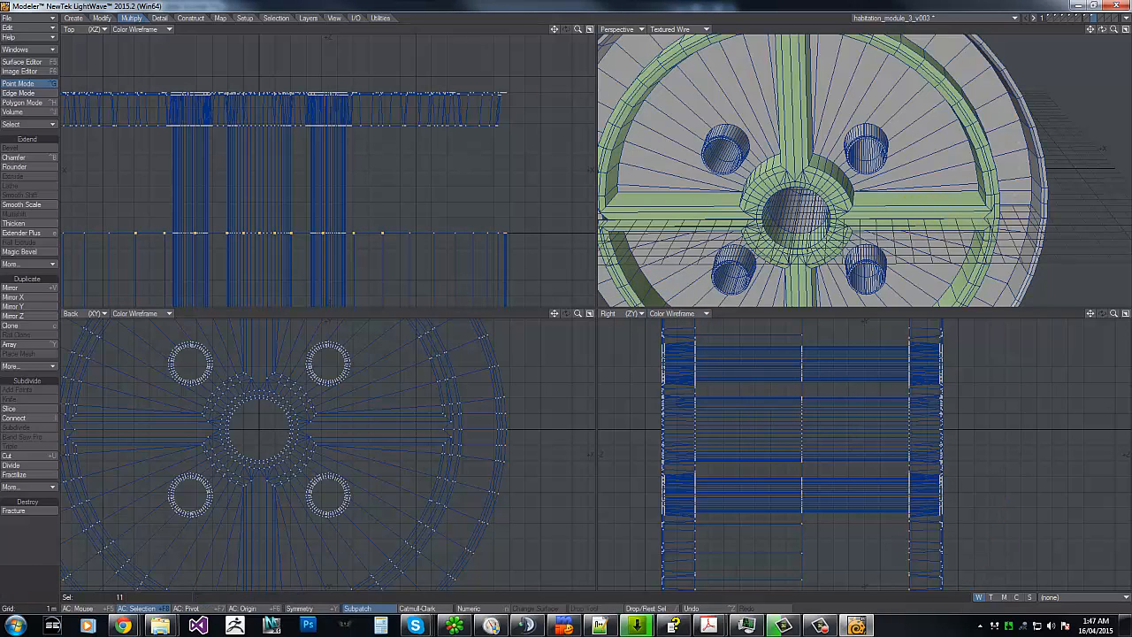
left_click_drag(1105, 30, 570, 304)
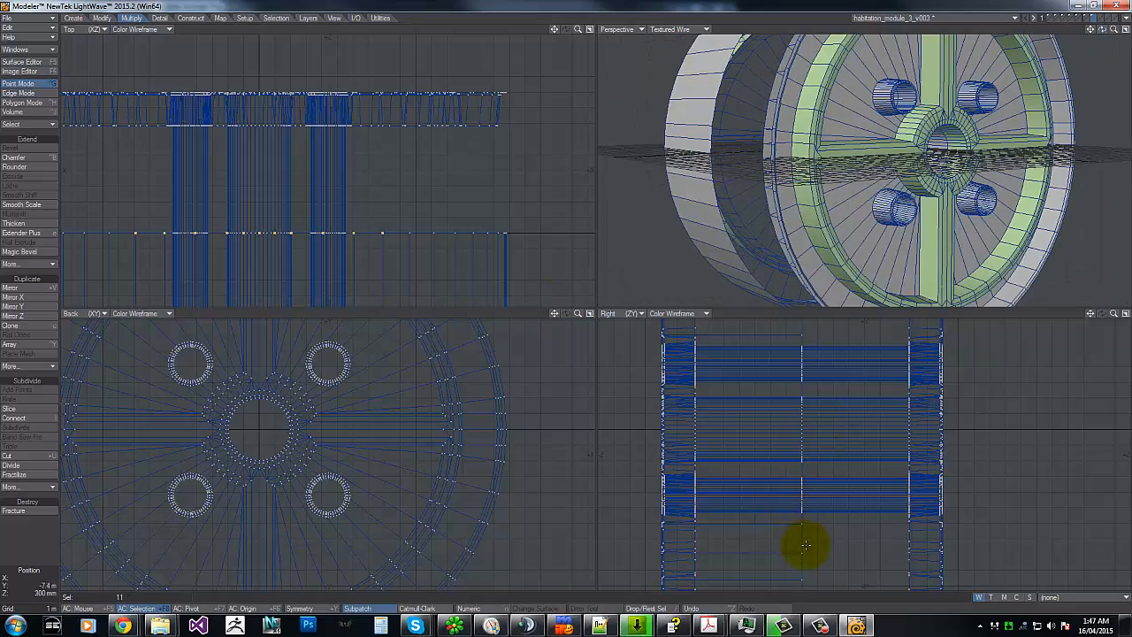
key("a")
mouse_move(836, 514)
right_mouse_down()
mouse_move(1003, 207)
mouse_move(945, 102)
right_mouse_up()
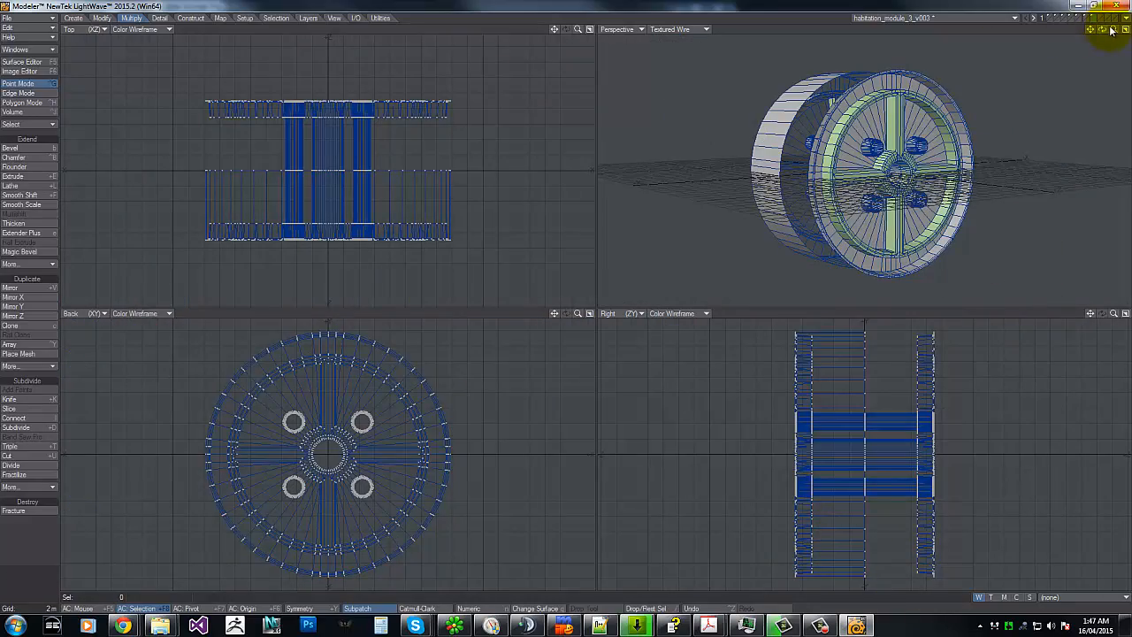
Step: Extend the outer rim point loop of the positive Z end ring to the wheel's middle by setting its Z value to 0 m
left_click_drag(1110, 31, 651, 80)
left_click(643, 83)
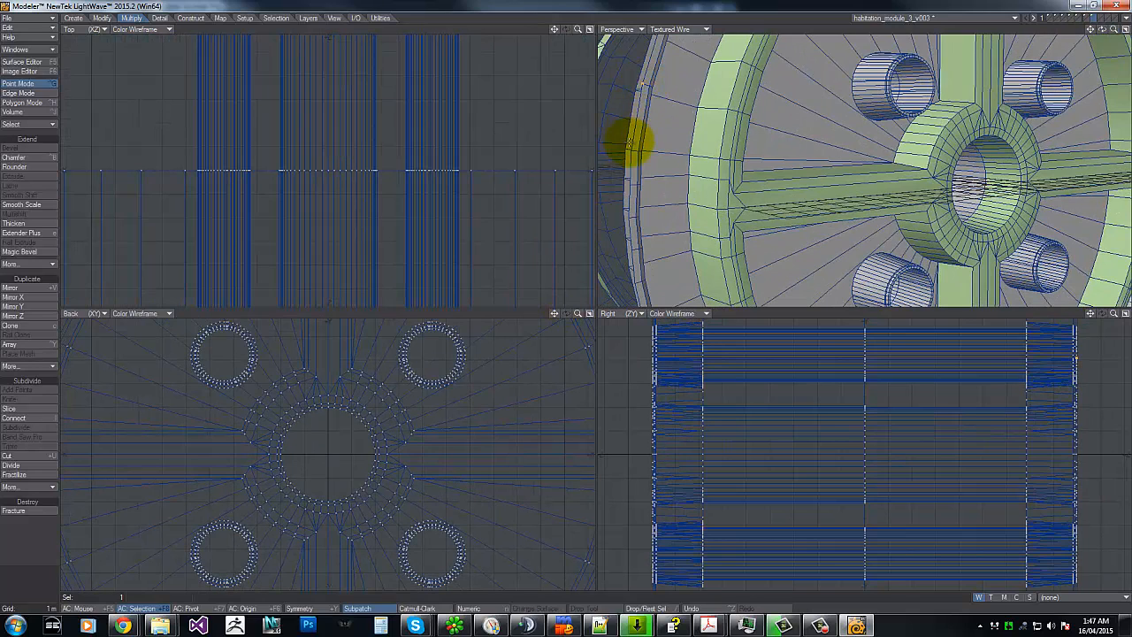
mouse_move(635, 152)
left_mouse_down()
mouse_move(733, 233)
mouse_move(847, 292)
left_mouse_up()
key("v")
key("Return")
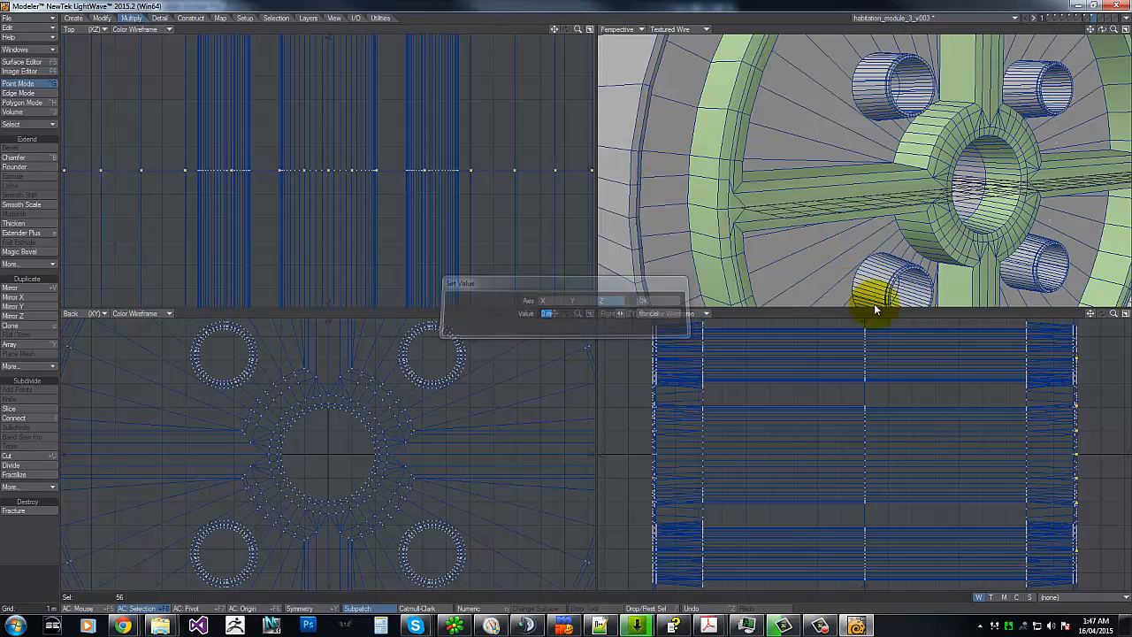
left_click(1124, 314)
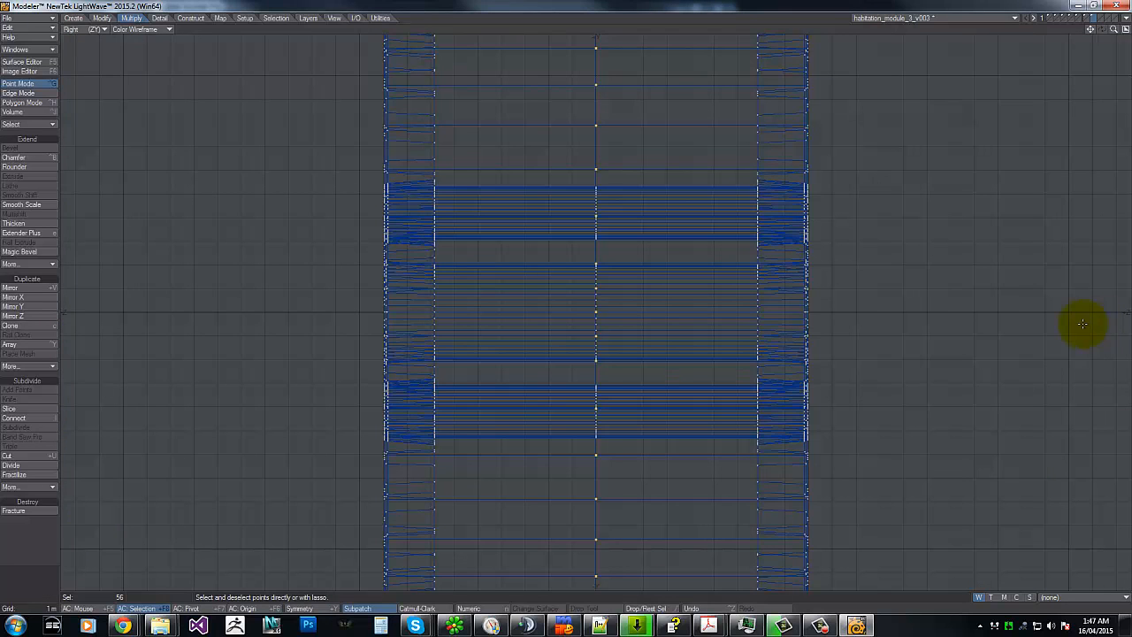
left_click(1125, 30)
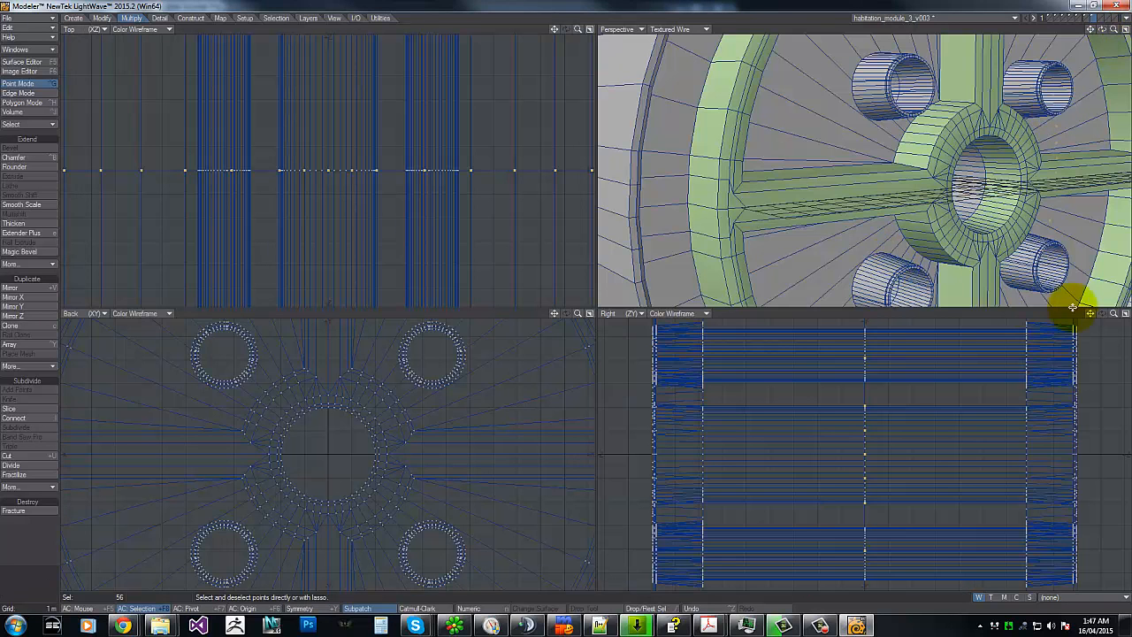
Step: Deselect the middle point loop and merge the coincident points where the two wall halves meet
key("a")
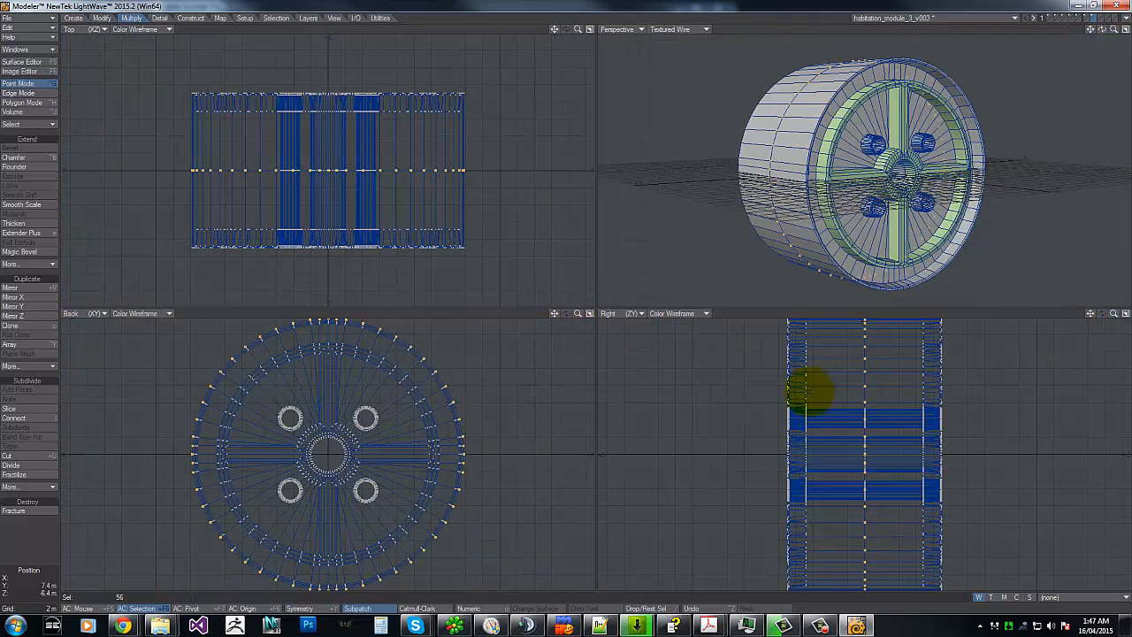
key("space")
mouse_move(805, 398)
right_mouse_down()
mouse_move(790, 604)
mouse_move(716, 106)
mouse_move(793, 208)
right_mouse_up()
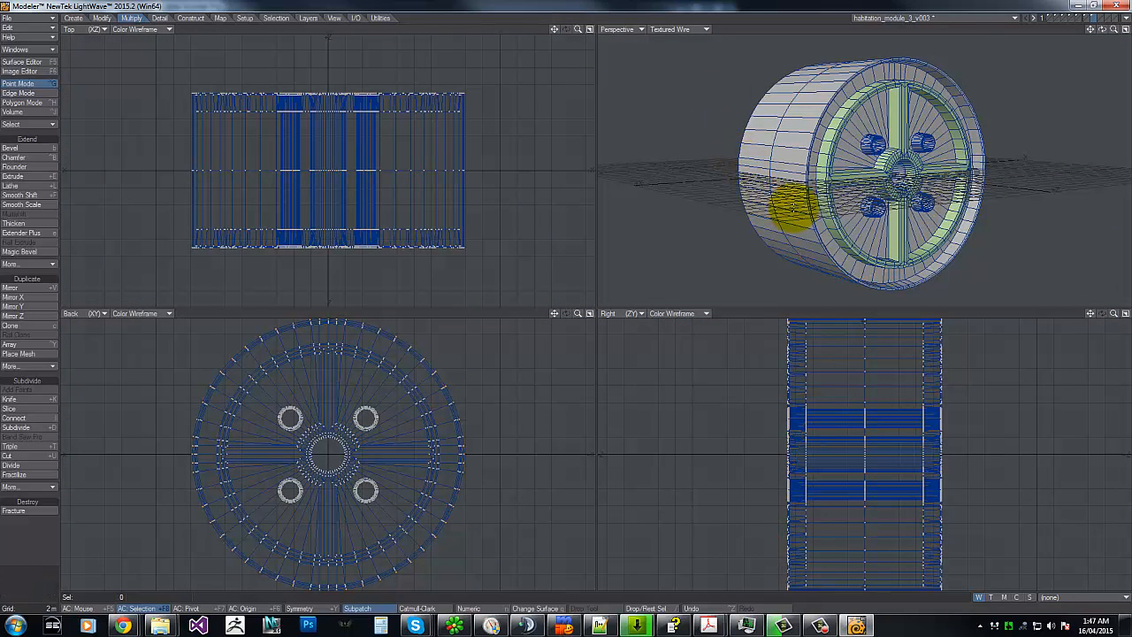
key("m")
key("Return")
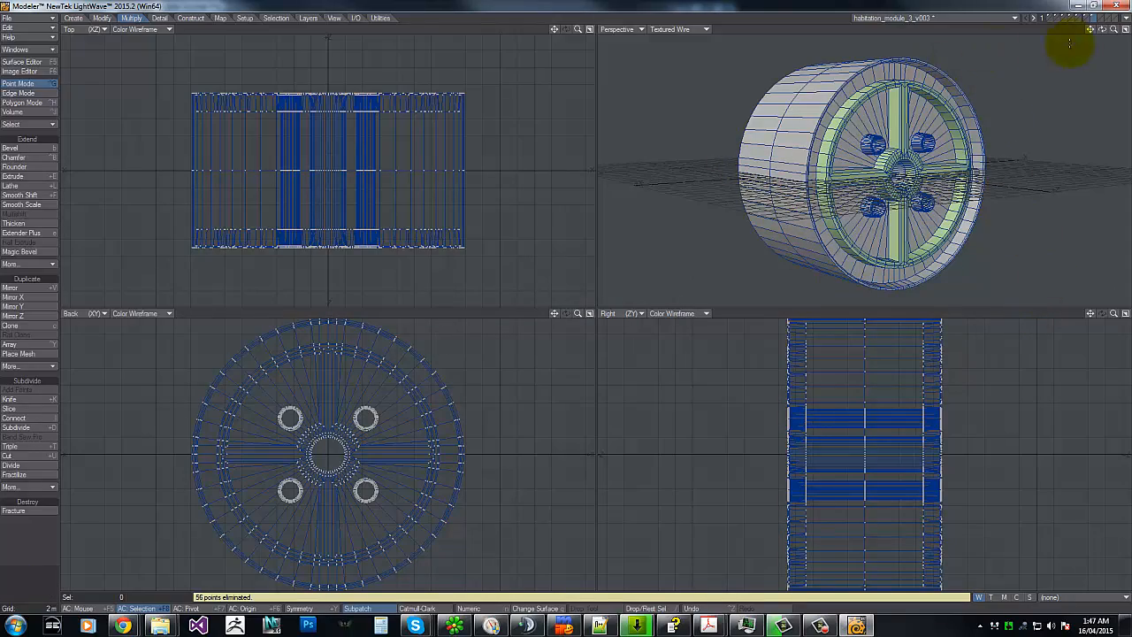
Step: Select the full band of outer wall polygons on the hub layer and paste it into the first layer
left_click_drag(566, 300, 561, 298)
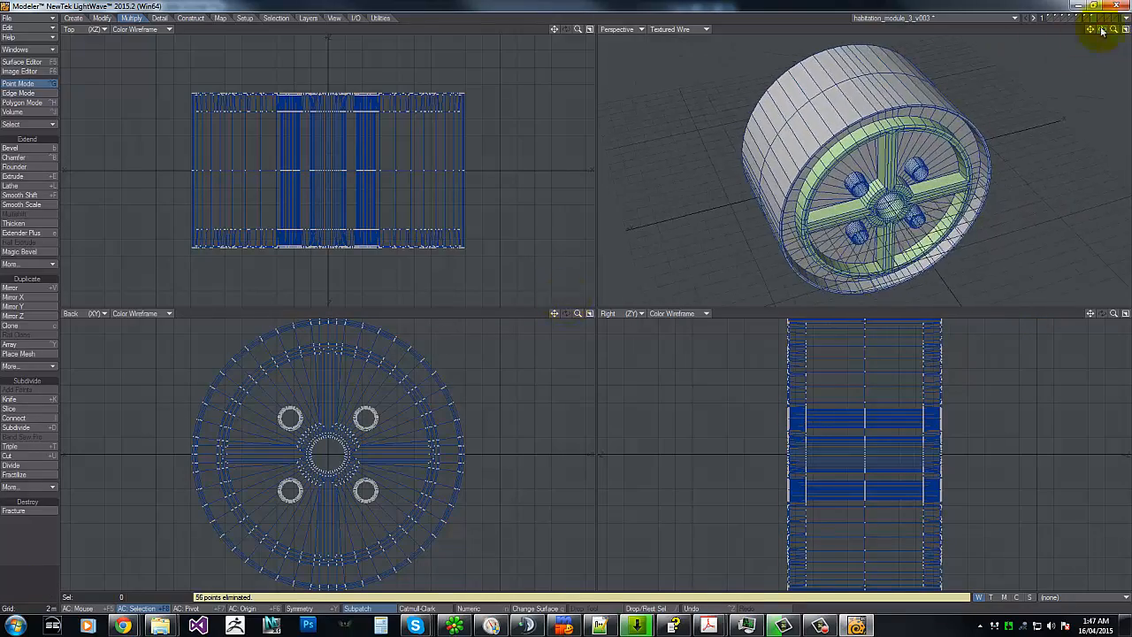
key("ctrl+h")
mouse_move(849, 77)
left_mouse_down()
mouse_move(801, 97)
mouse_move(884, 88)
mouse_move(822, 121)
left_mouse_up()
key("bracketright")
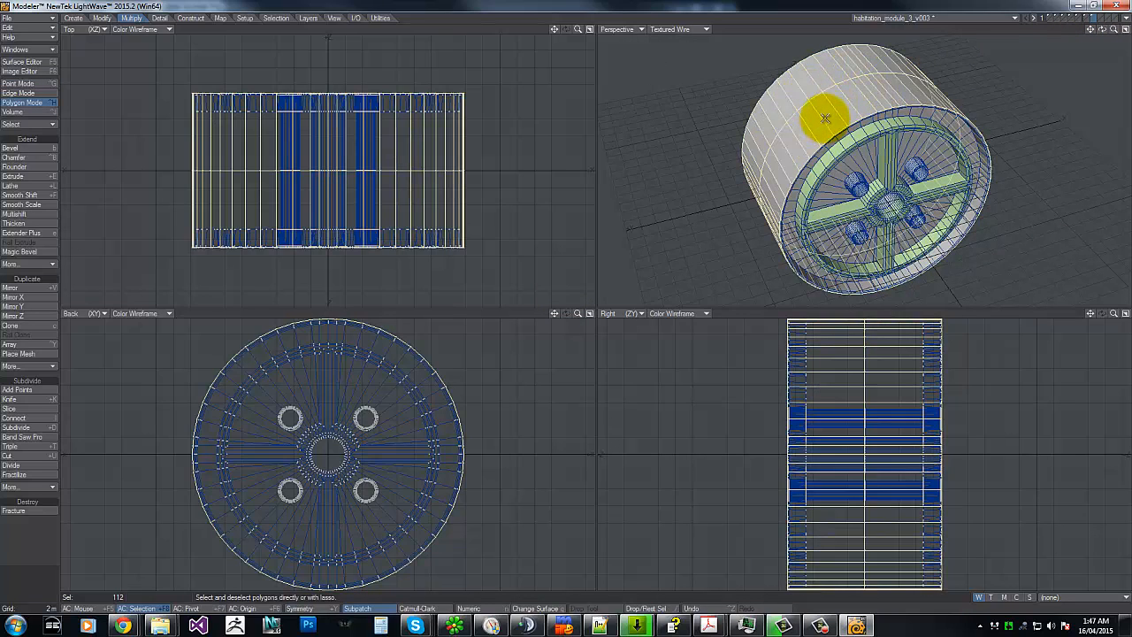
left_click(1089, 21)
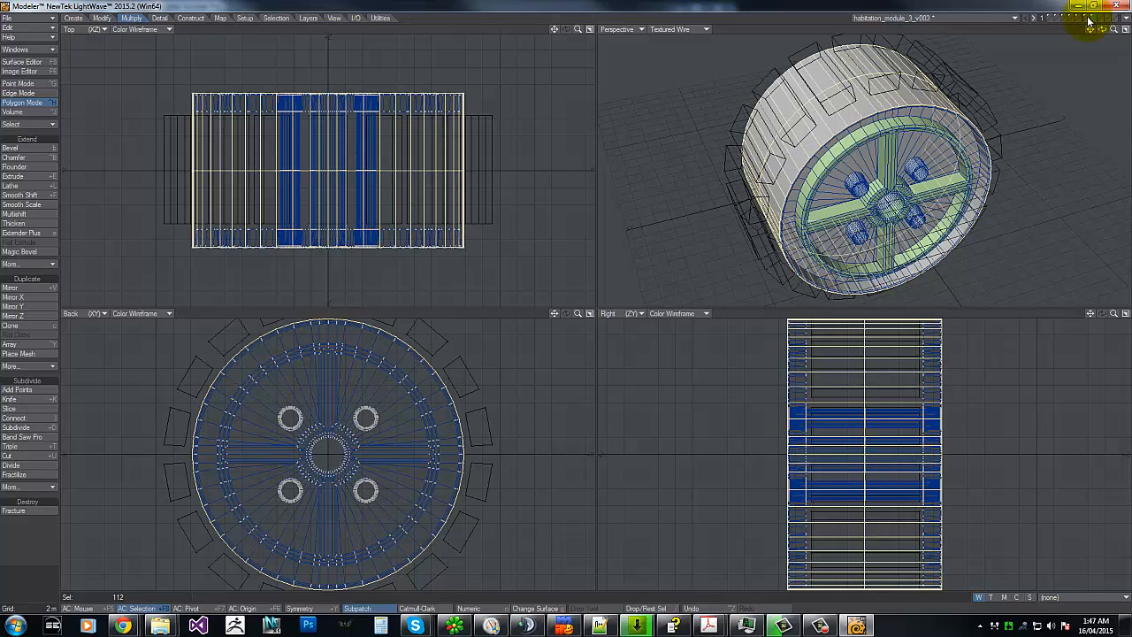
left_click(1089, 18)
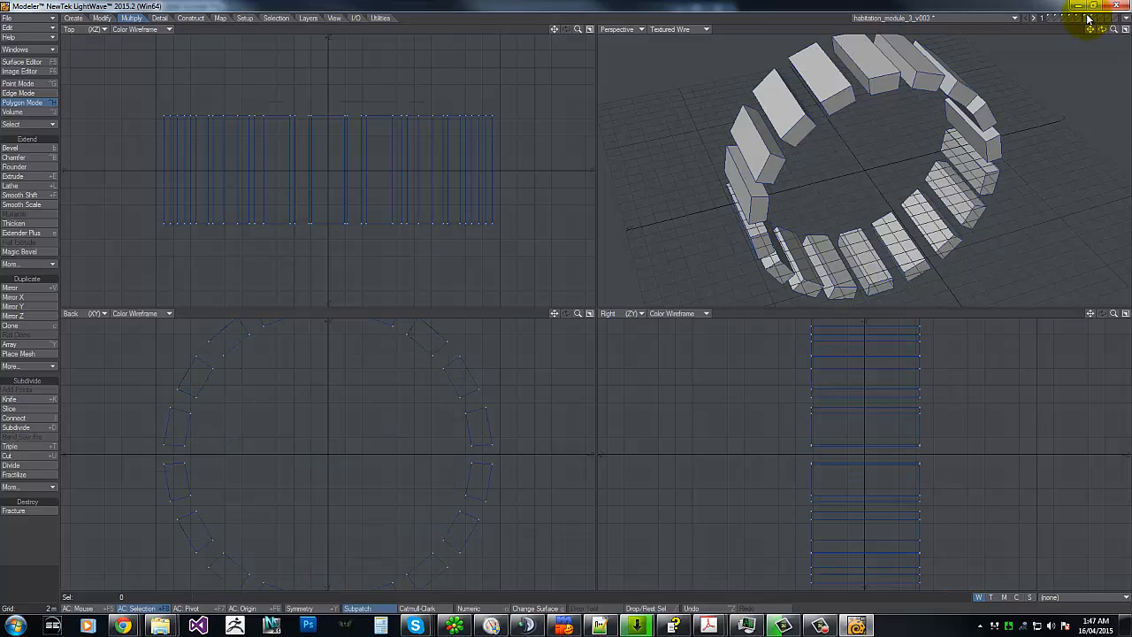
left_click(1067, 20)
left_click(1047, 18)
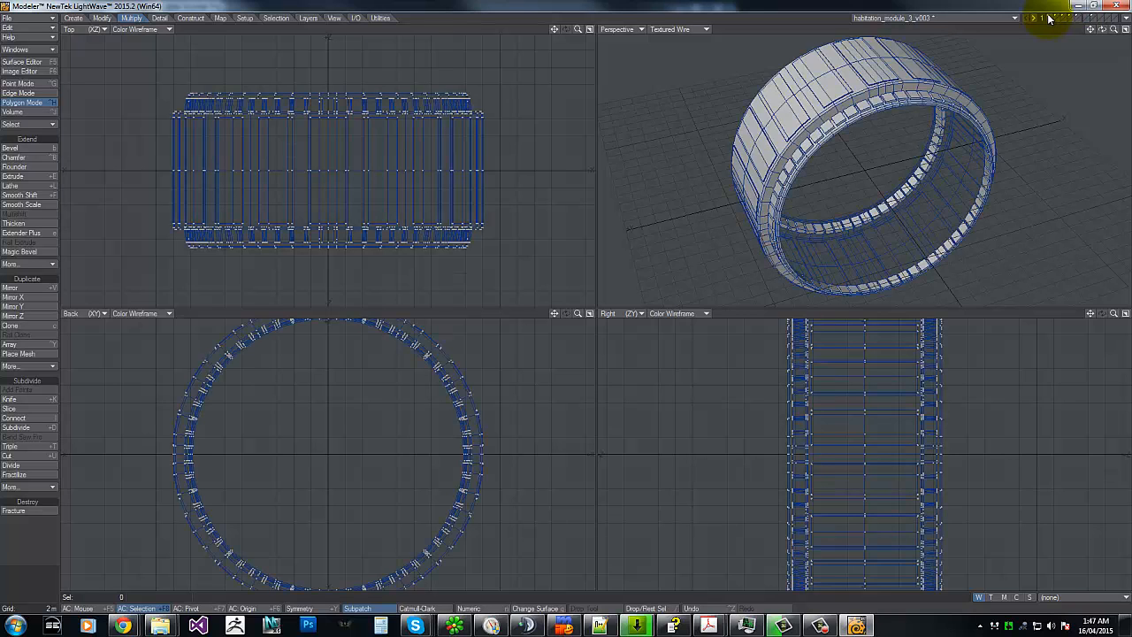
key("ctrl+v")
Step: Flip the pasted wall polygons to face inward, deselect them, and merge the first layer's duplicate points
key("f")
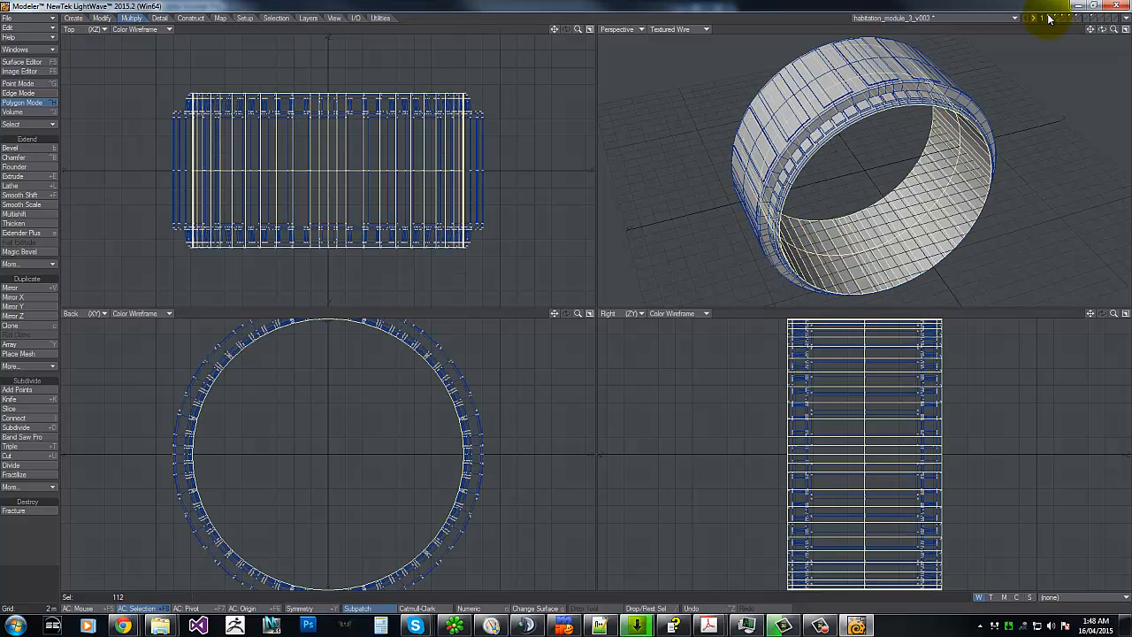
key("slash")
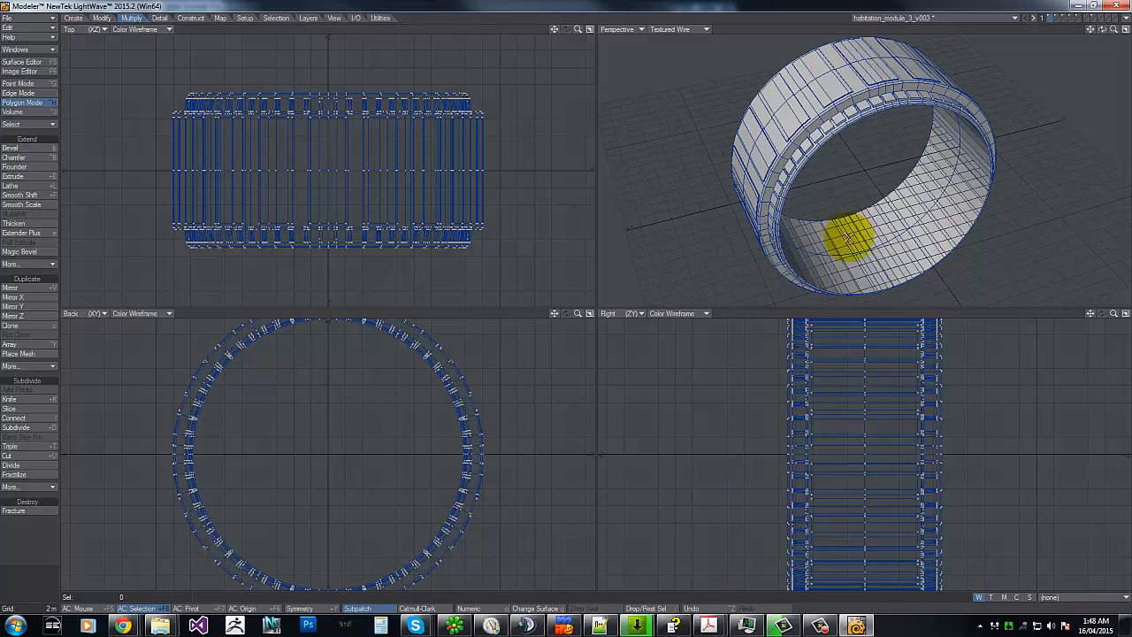
key("m")
key("Return")
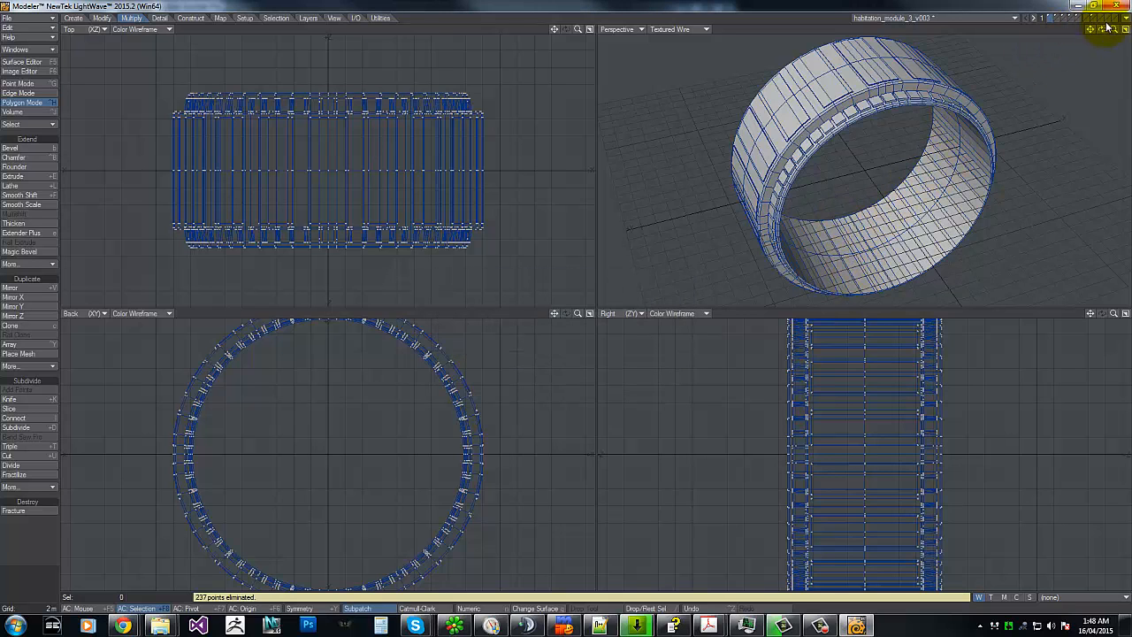
Step: Select the inner rim edge loops at both ends of the wheel on the first layer
mouse_move(566, 300)
left_mouse_down()
mouse_move(1113, 30)
mouse_move(566, 300)
left_mouse_up()
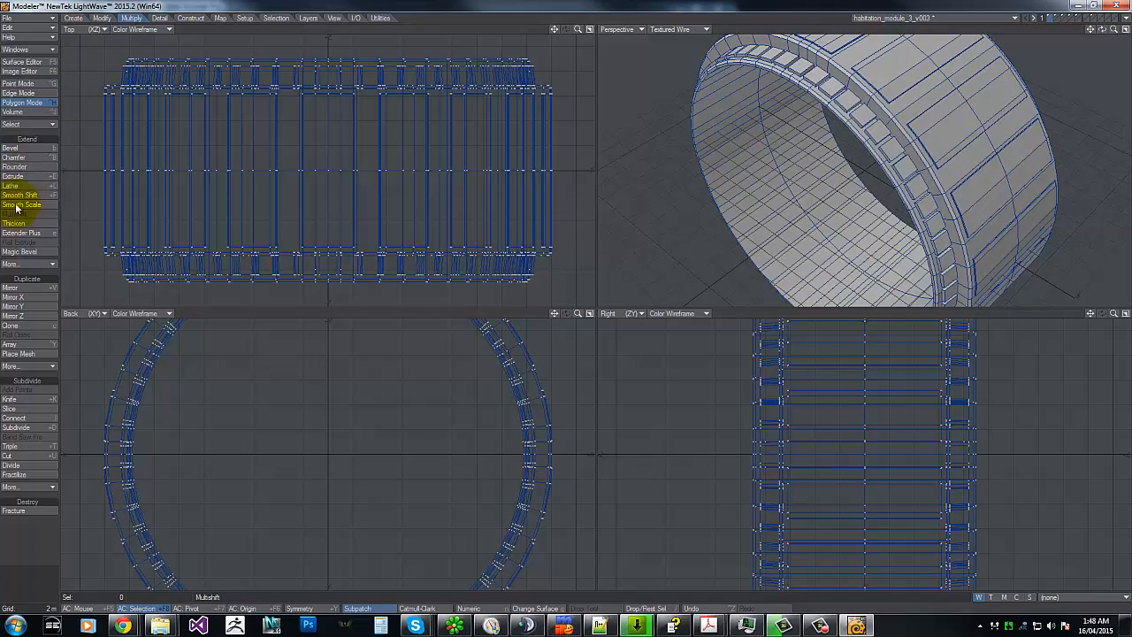
left_click(28, 93)
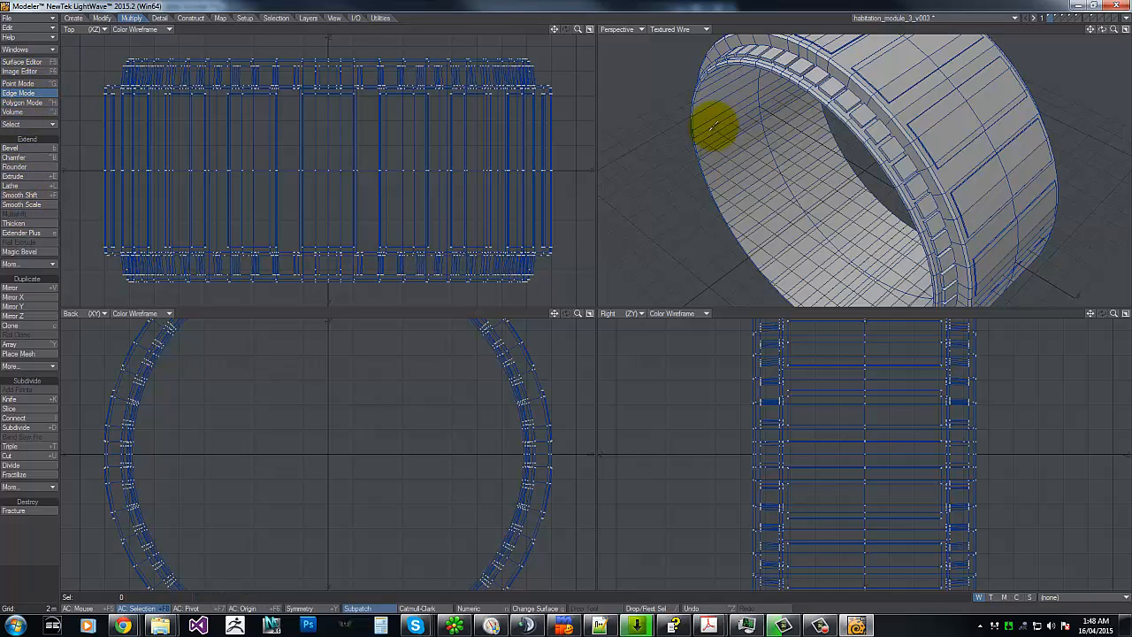
left_click(723, 89)
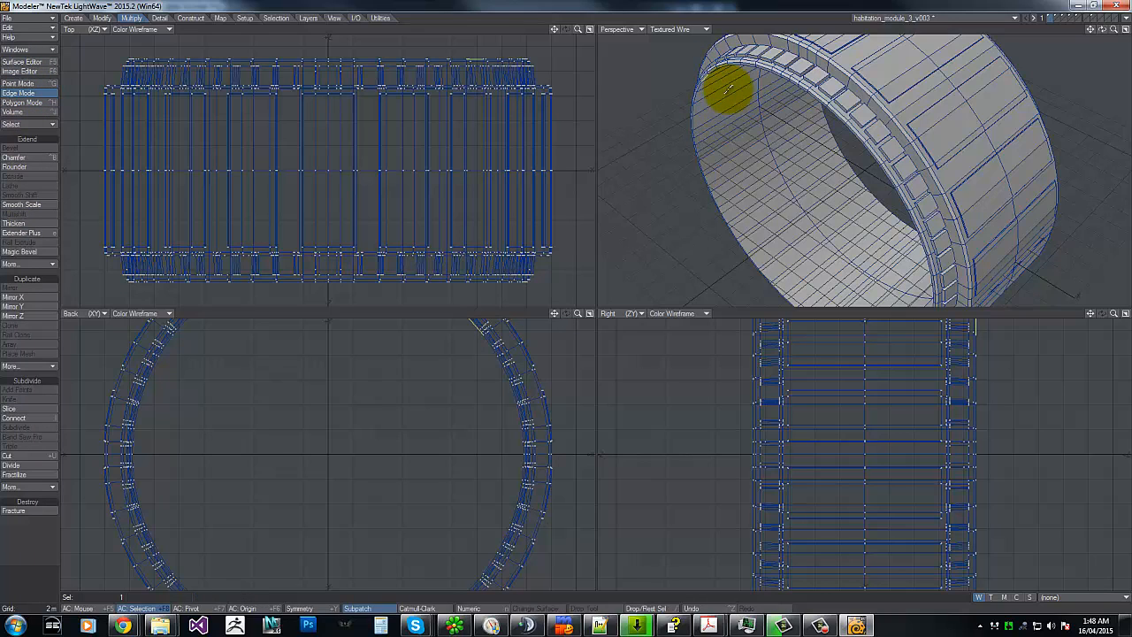
key("ctrl+l")
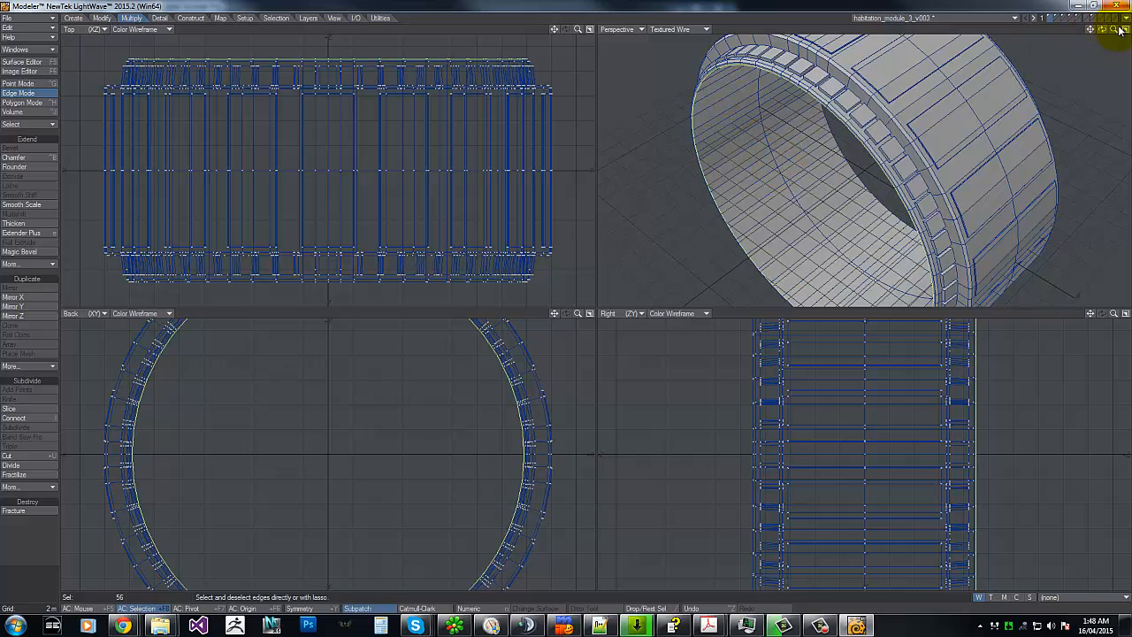
left_click_drag(1101, 29, 566, 305)
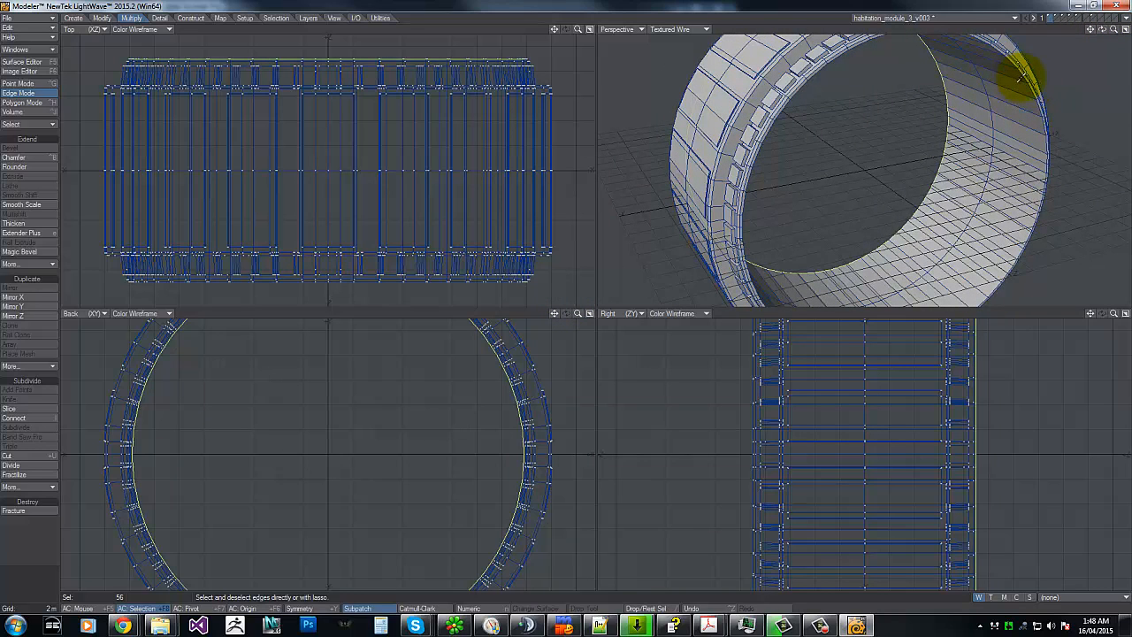
key("ctrl+l")
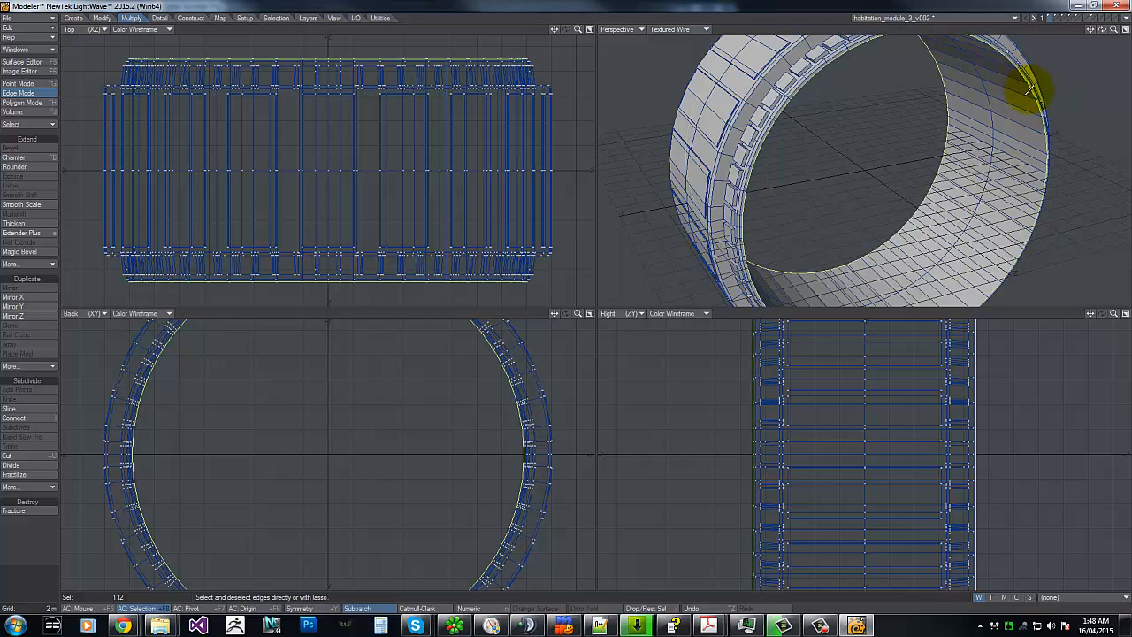
Step: Chamfer the two selected inner rim edge loops by a small amount and clear the edge selection
key("shift+b")
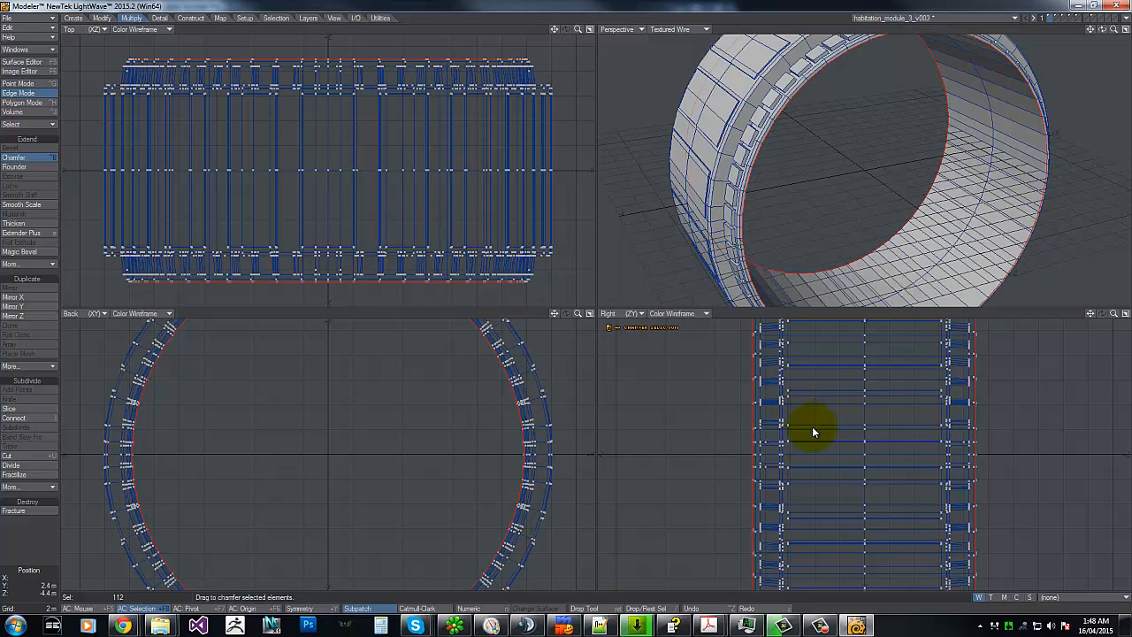
left_click_drag(817, 428, 818, 427)
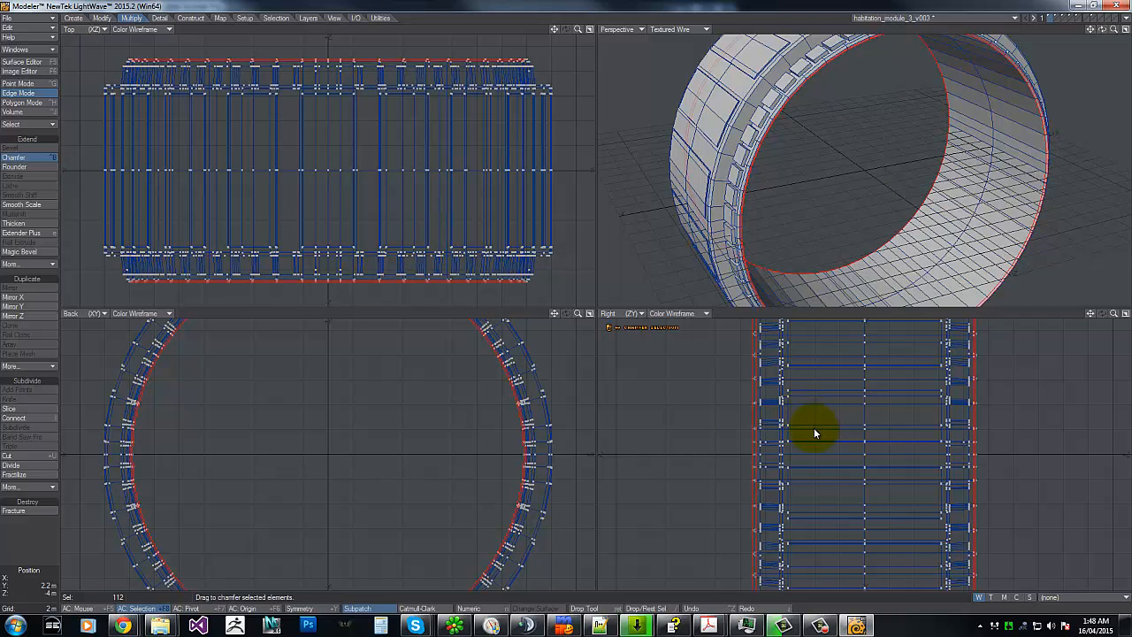
left_click_drag(817, 427, 816, 428)
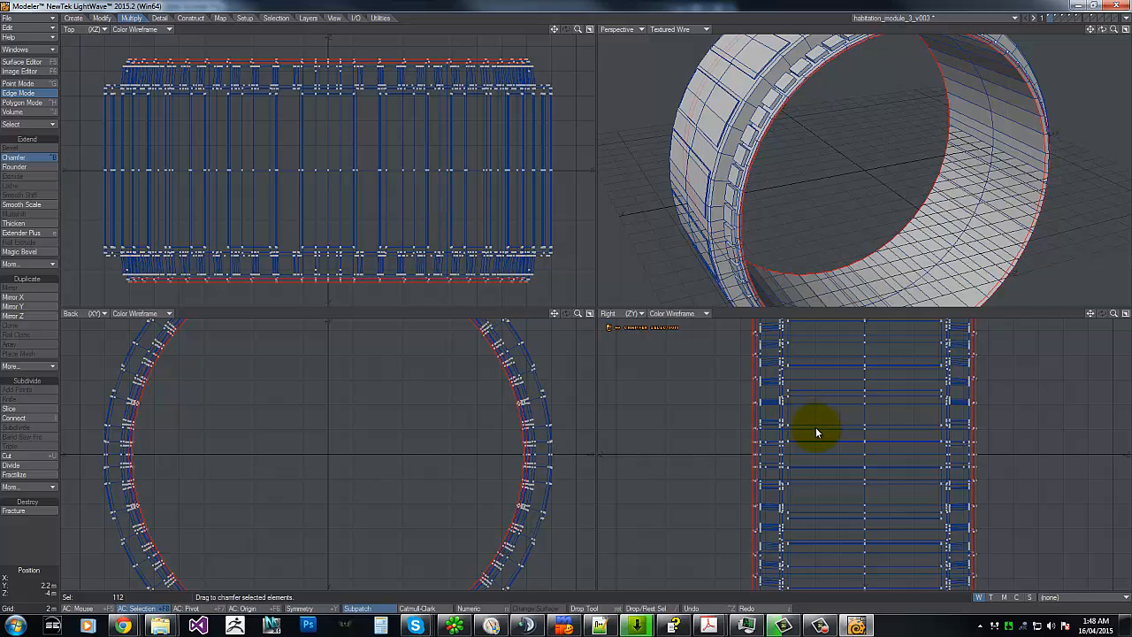
key("space")
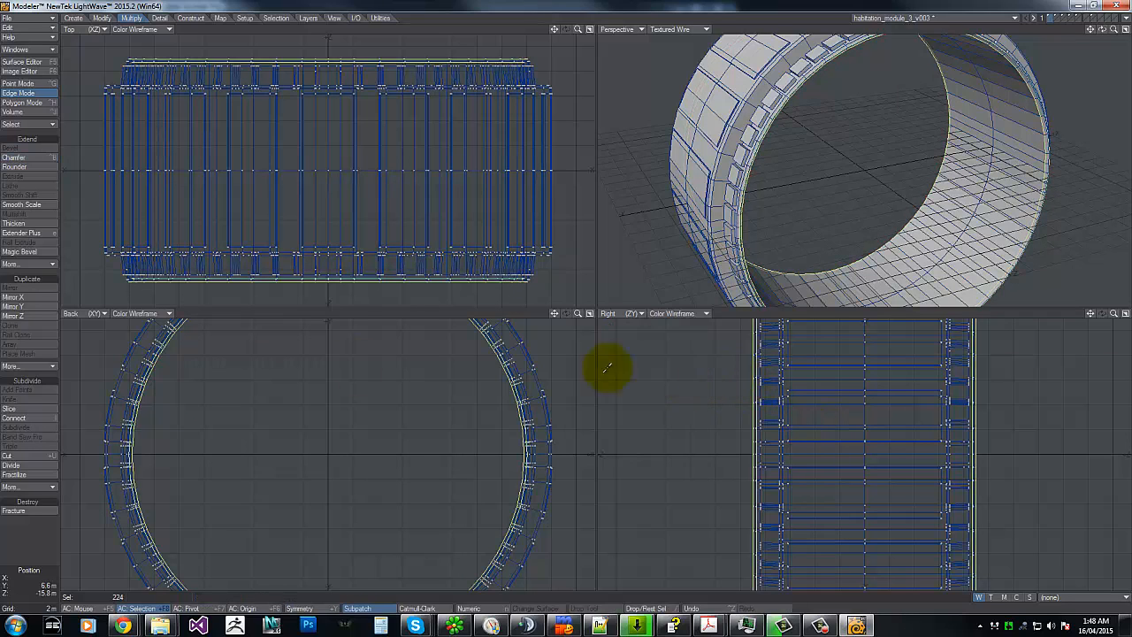
mouse_move(460, 61)
right_mouse_down()
mouse_move(94, 262)
mouse_move(95, 194)
right_mouse_up()
key("slash")
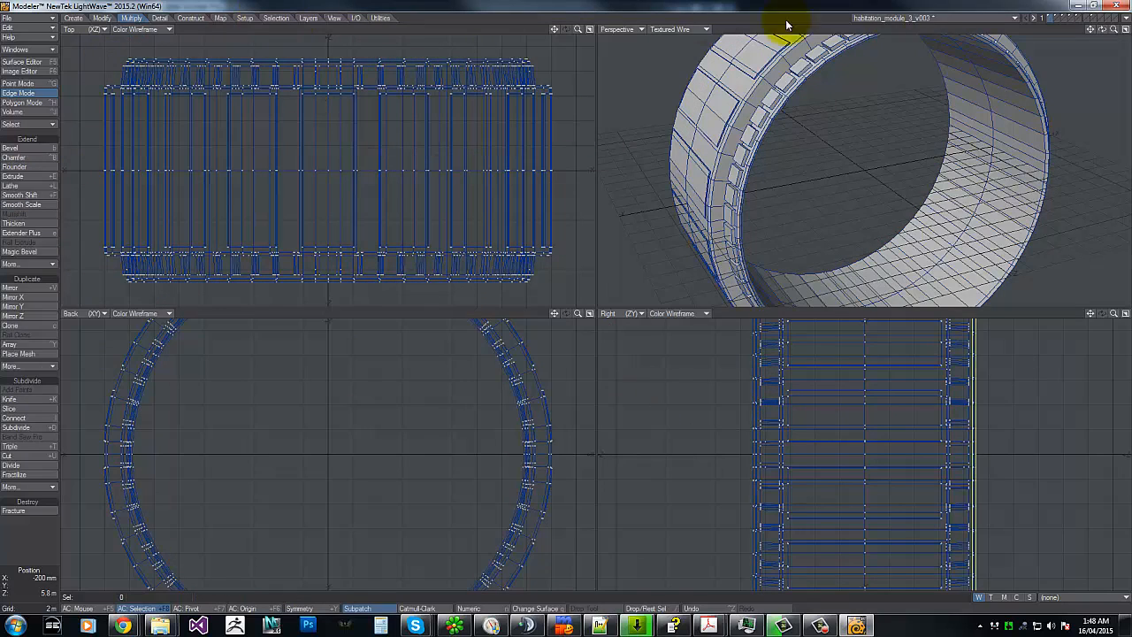
Step: Switch to the hub layer and select the outer rim edge loop at one end of the hub
mouse_move(1115, 30)
left_mouse_down()
mouse_move(540, 304)
mouse_move(571, 303)
mouse_move(1094, 23)
left_mouse_up()
left_click(1090, 19)
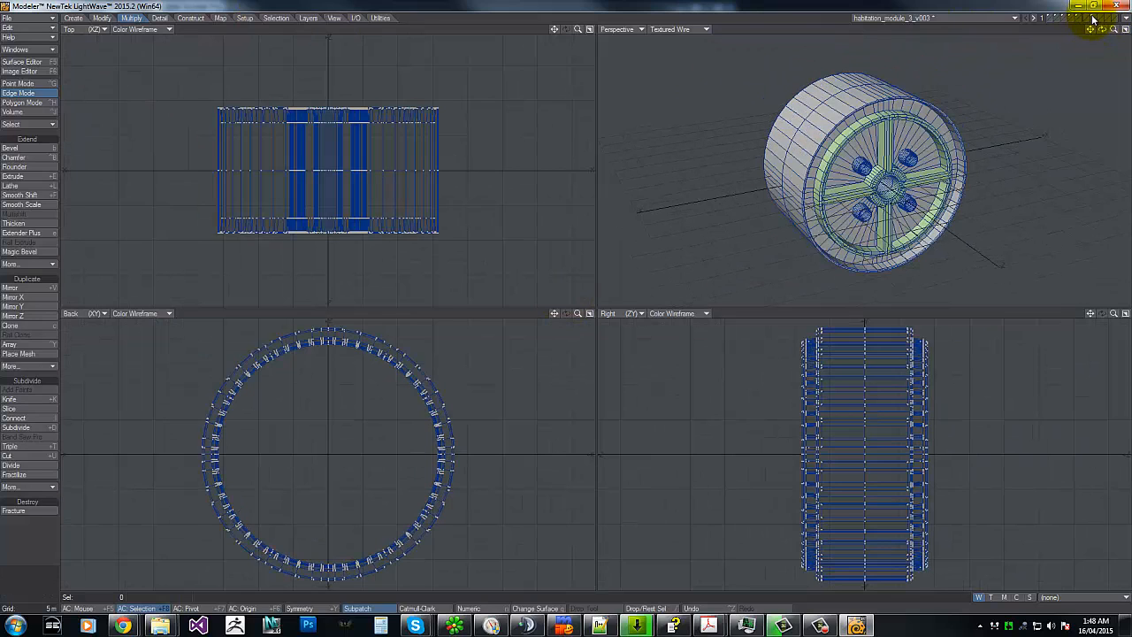
left_click_drag(1119, 31, 975, 30)
left_click_drag(746, 131, 761, 110)
key("l")
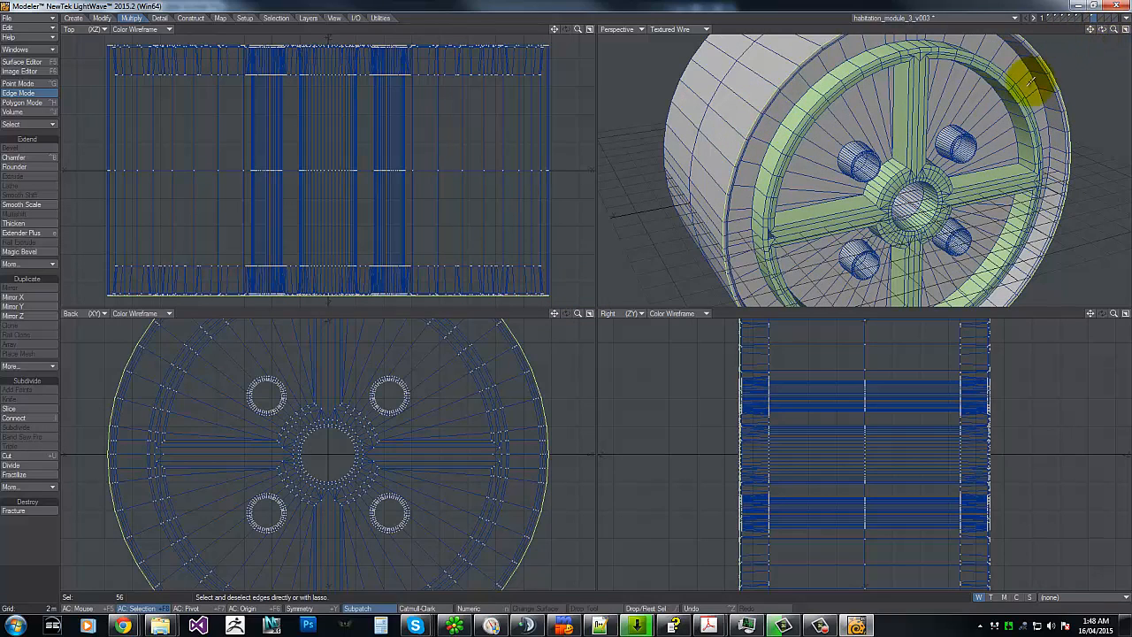
key("ctrl+b")
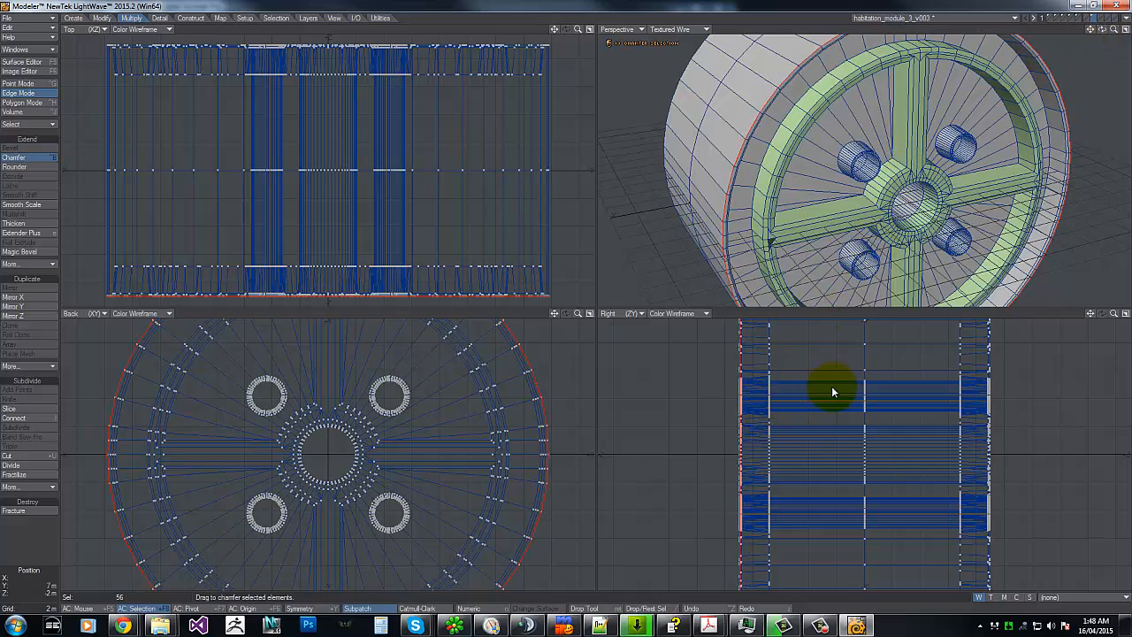
key("t")
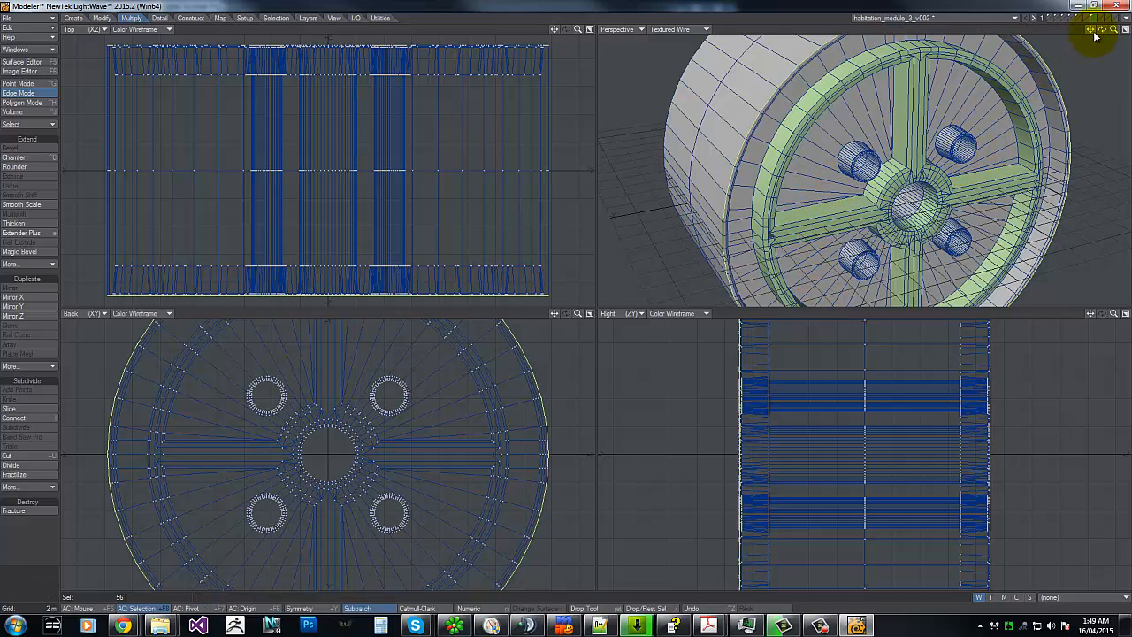
Step: Add the outer rim edge loop at the hub's opposite end to the edge selection
left_click_drag(1094, 34, 566, 294)
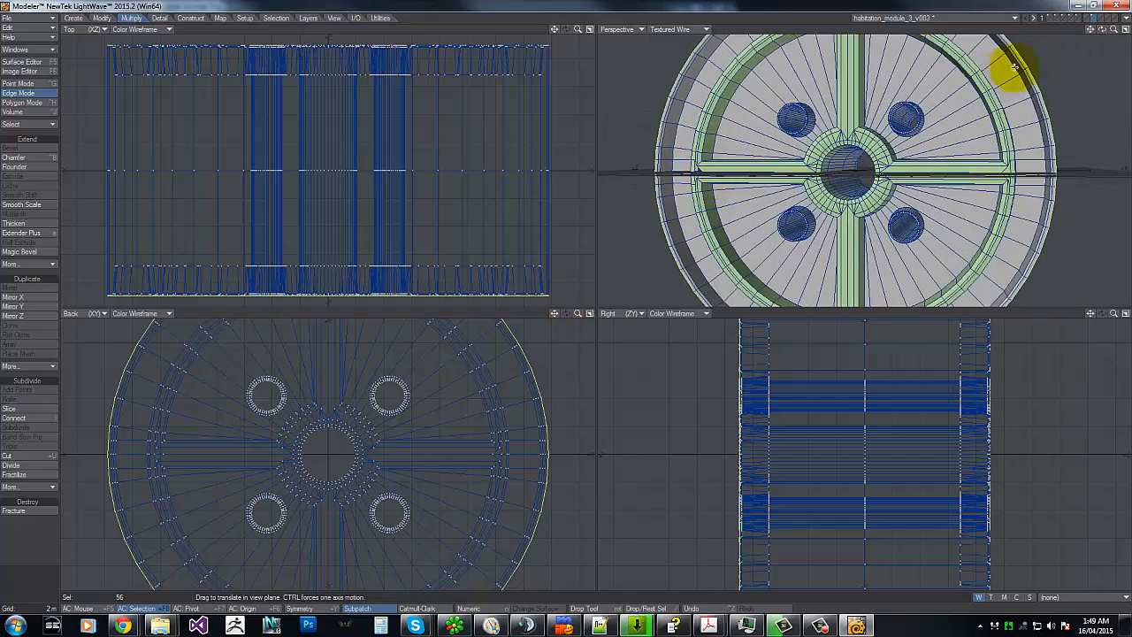
left_click_drag(565, 294, 565, 295)
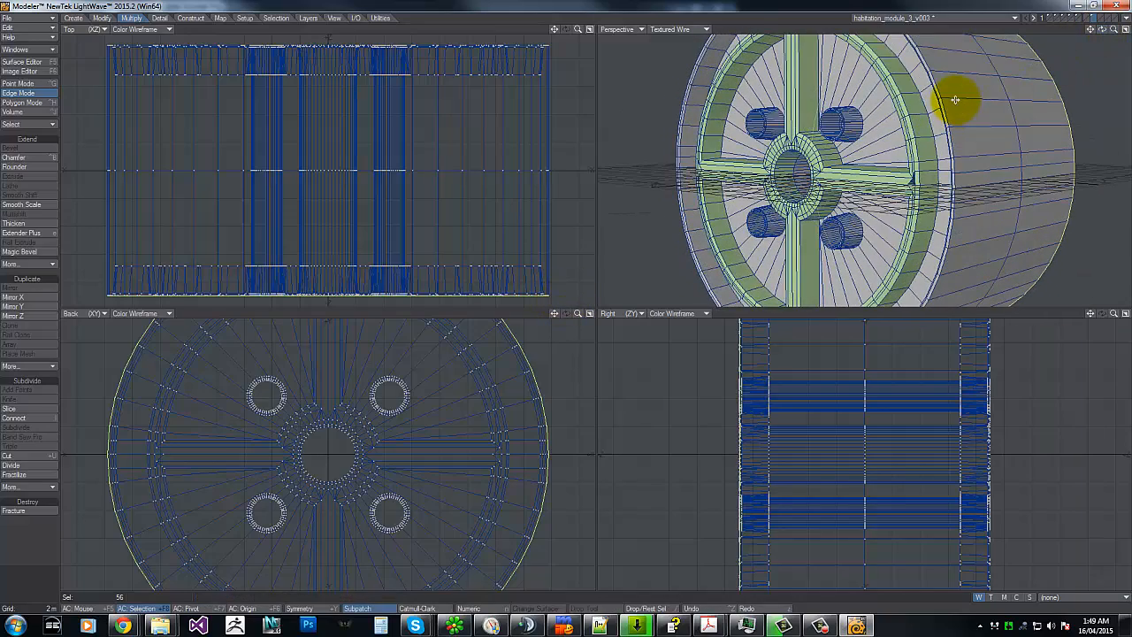
key("ctrl+z")
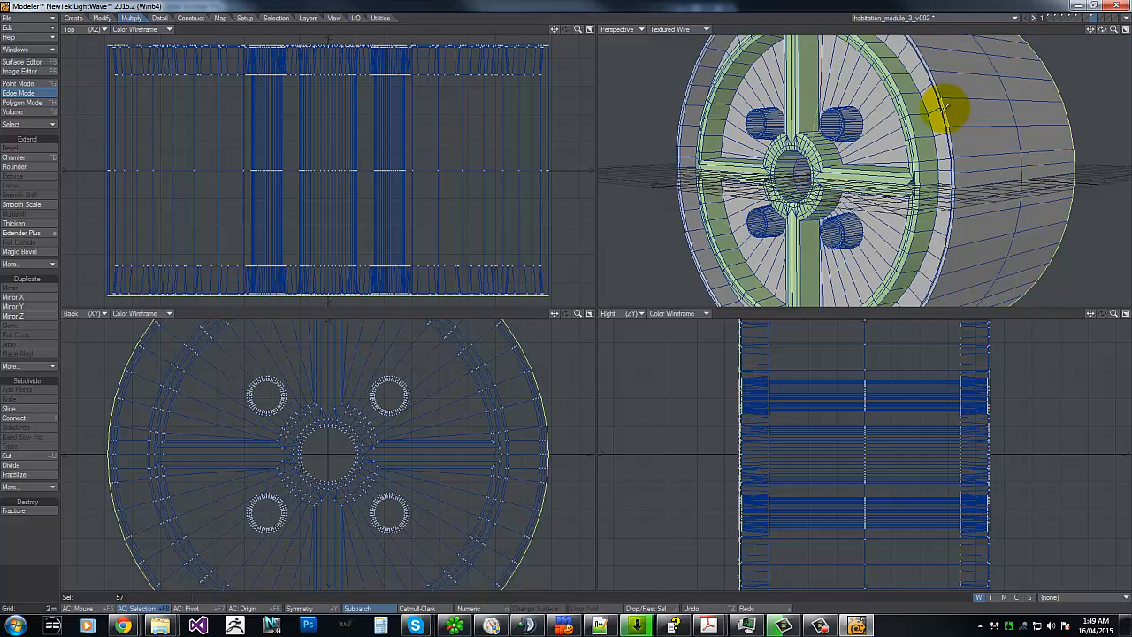
double_click(945, 108, "shift")
Step: Chamfer both outer rim edge loops of the hub slightly and deselect the resulting edges
key("ctrl+b")
left_click_drag(964, 121, 898, 238)
key("space")
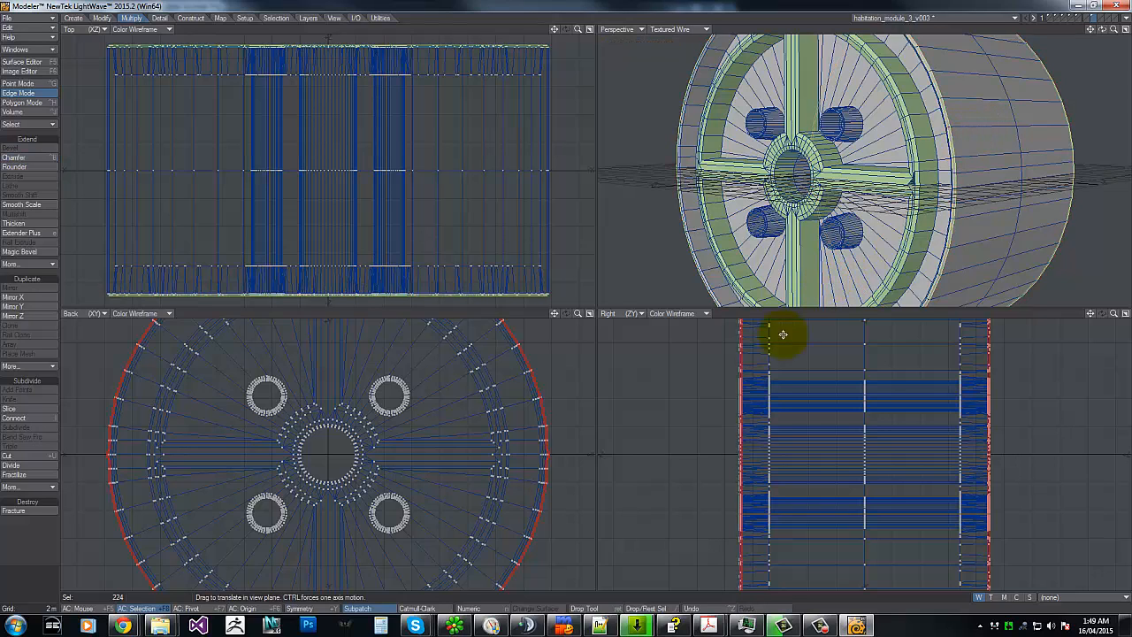
mouse_move(100, 377)
right_mouse_down()
mouse_move(199, 624)
mouse_move(168, 32)
mouse_move(159, 57)
right_mouse_up()
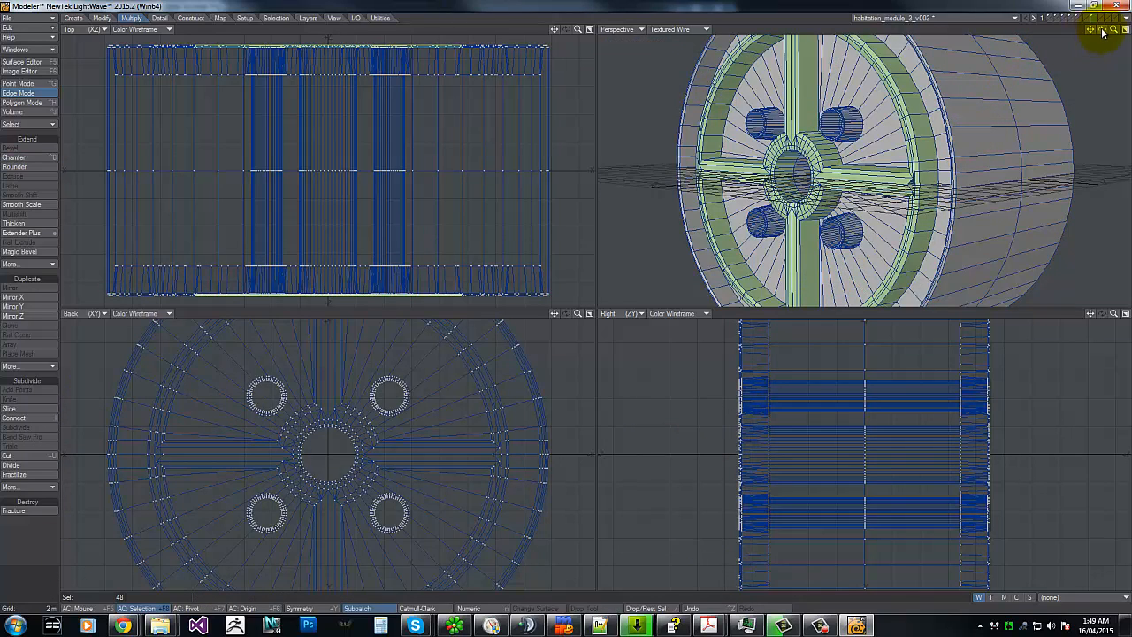
Step: Fill the small triangular gap where the hub's horizontal spoke meets the outer green ring, and clear the selection
left_click_drag(1113, 30, 569, 297)
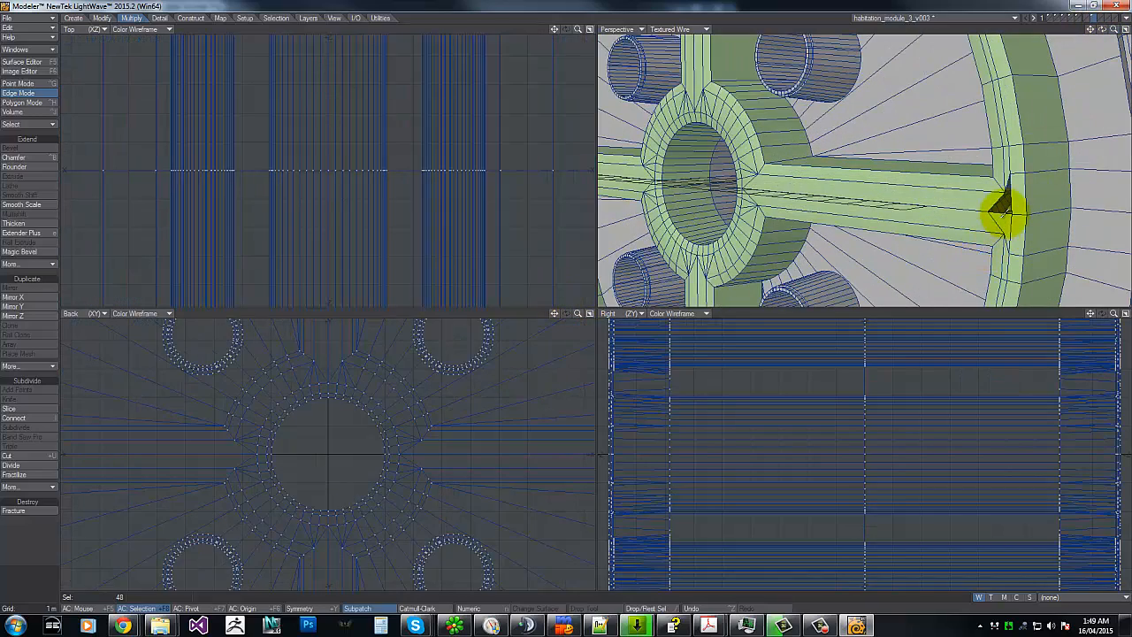
key("ctrl+g")
left_click(1004, 194)
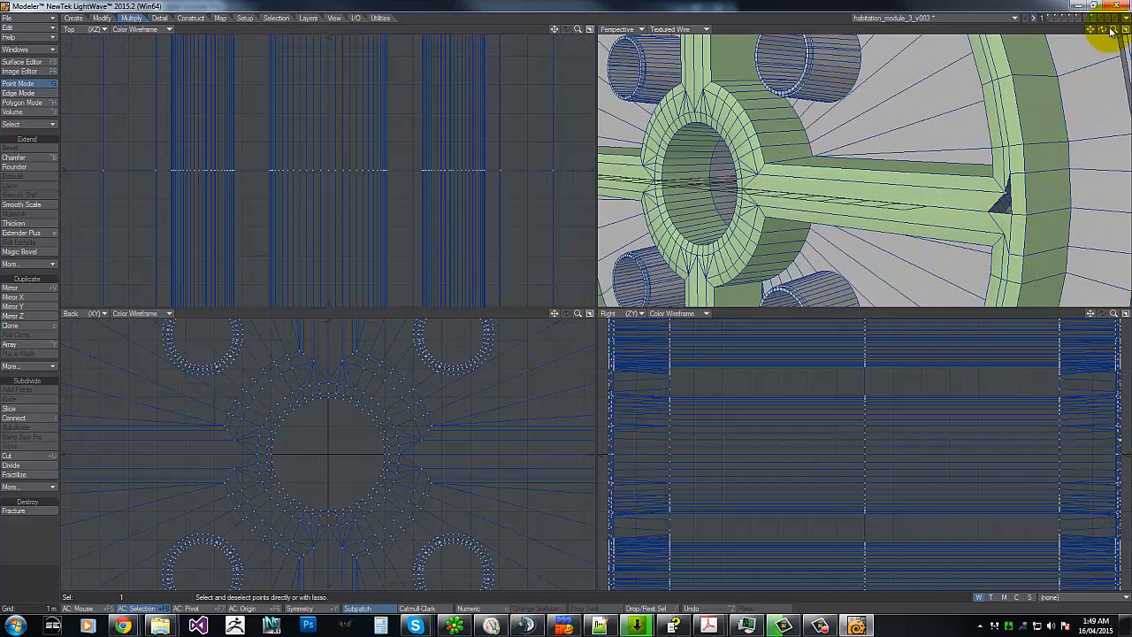
left_click_drag(1102, 30, 564, 300)
left_click_drag(567, 300, 567, 300)
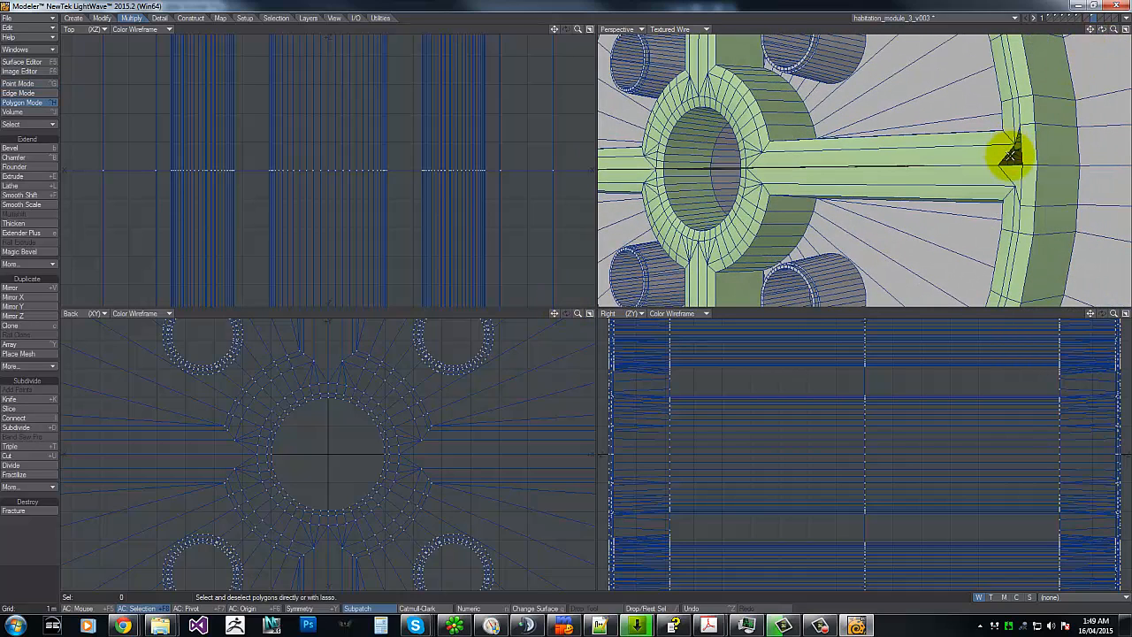
key("ctrl+h")
key("slash")
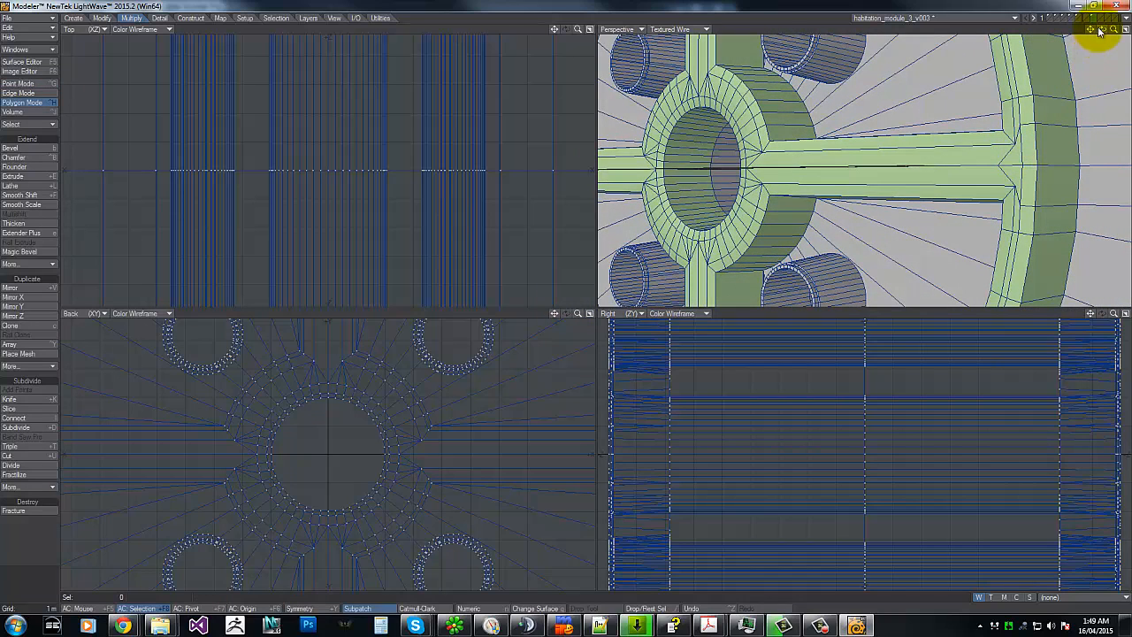
Step: Run a merge of duplicate points on the whole hub layer
left_click_drag(1113, 29, 560, 305)
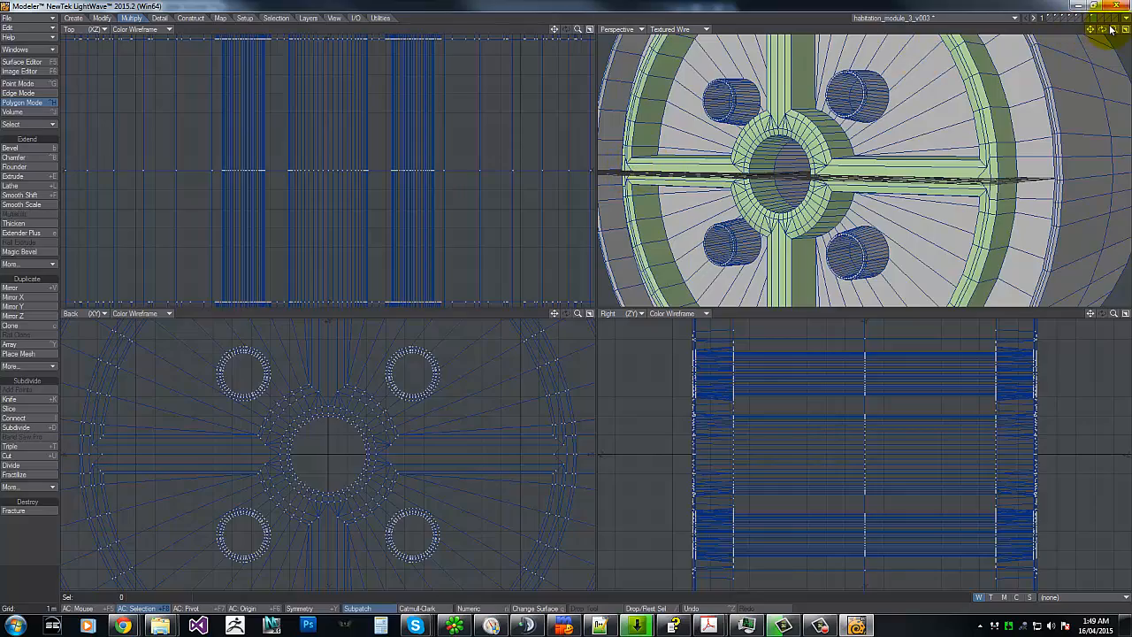
left_click_drag(1114, 29, 568, 296)
left_click_drag(1102, 29, 569, 298)
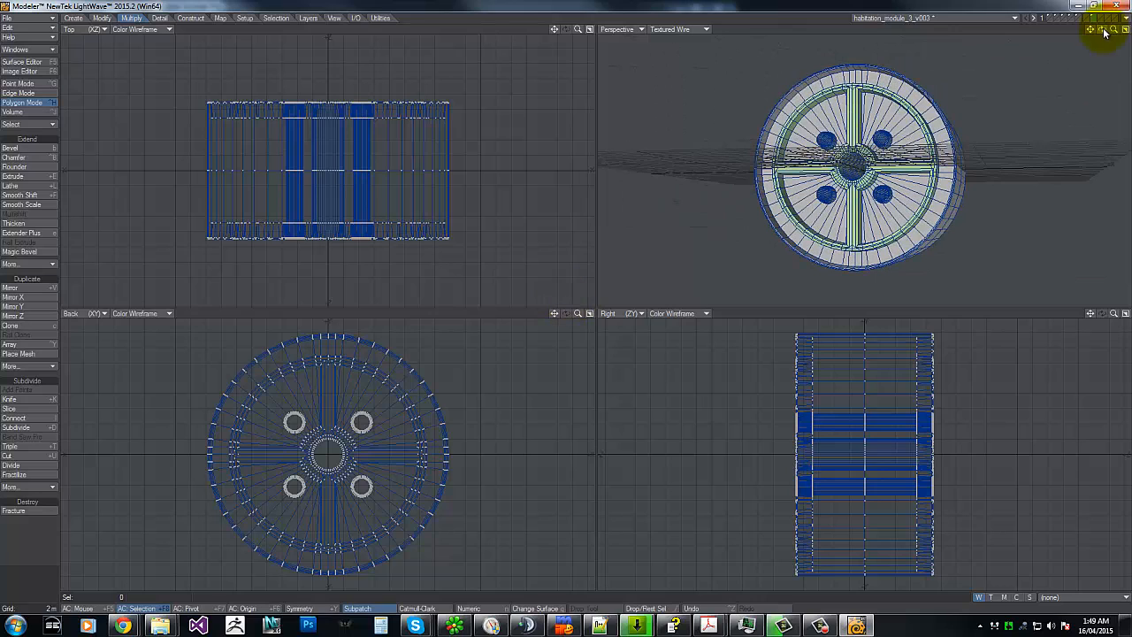
key("m")
key("Return")
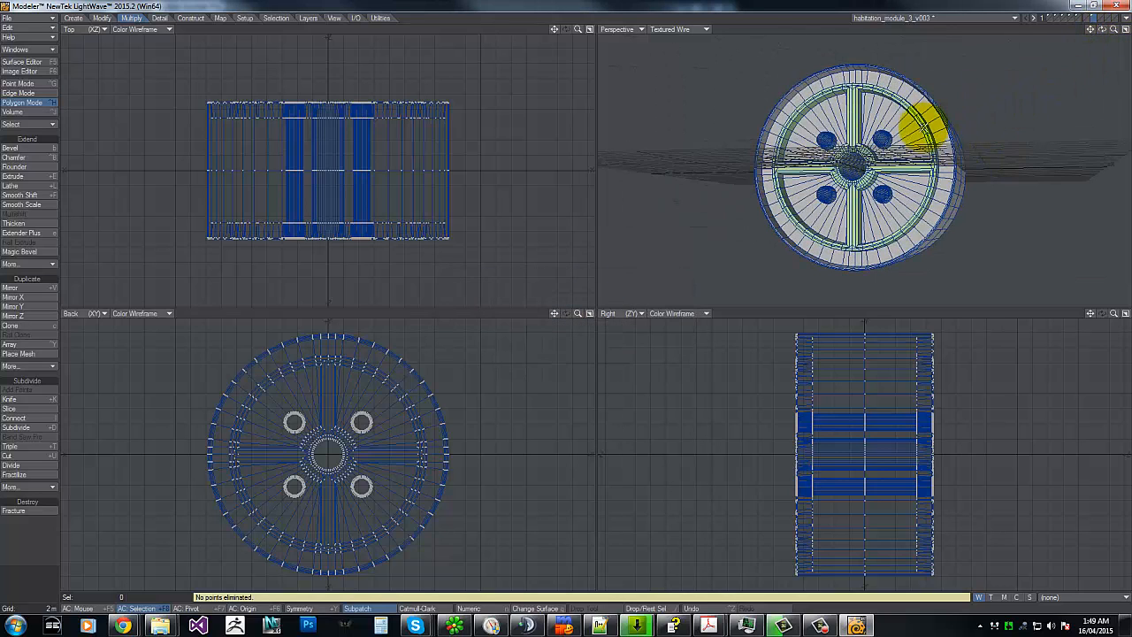
Step: Show the forked arm layer and mirror the whole arm structure vertically across the Y origin
left_click(1051, 17)
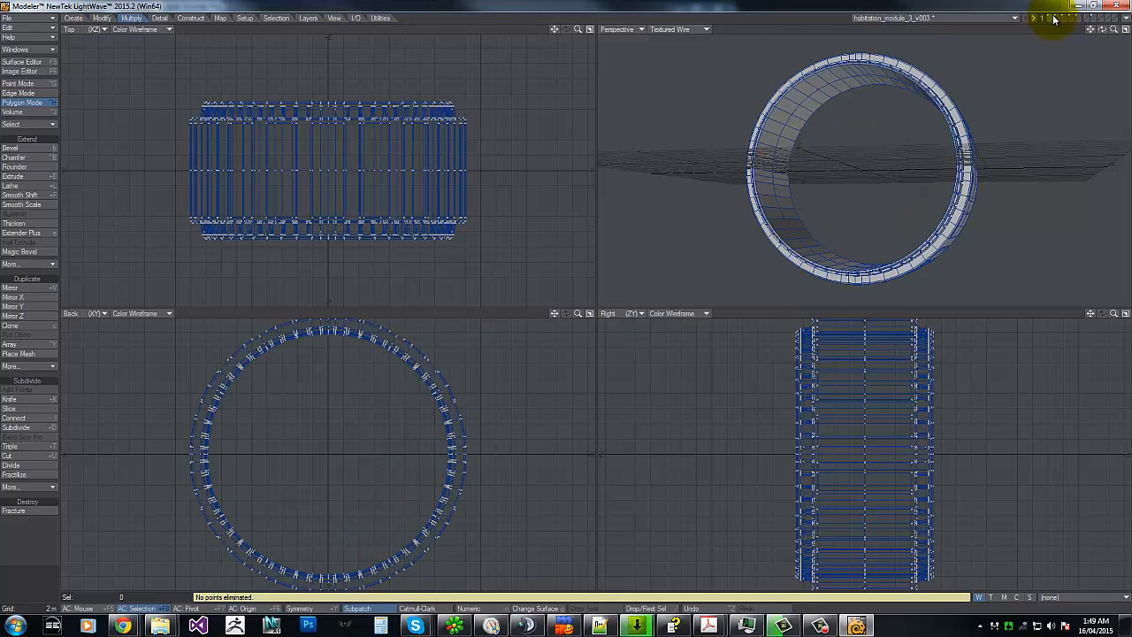
left_click(1059, 18)
left_click(1045, 17)
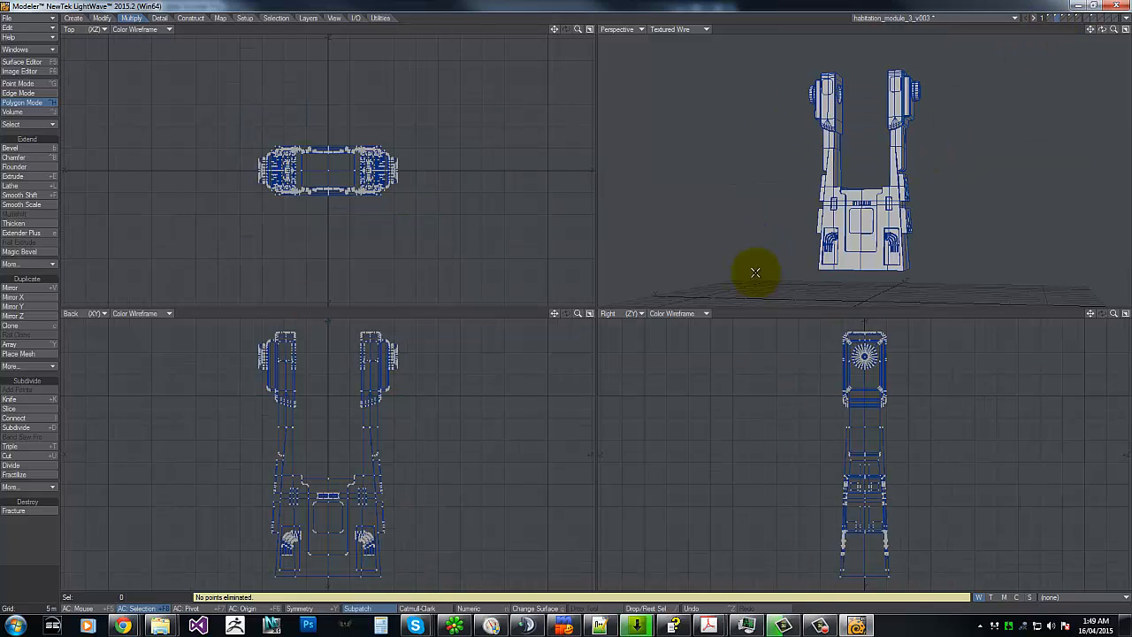
left_click_drag(1114, 314, 557, 302)
key("shift+v")
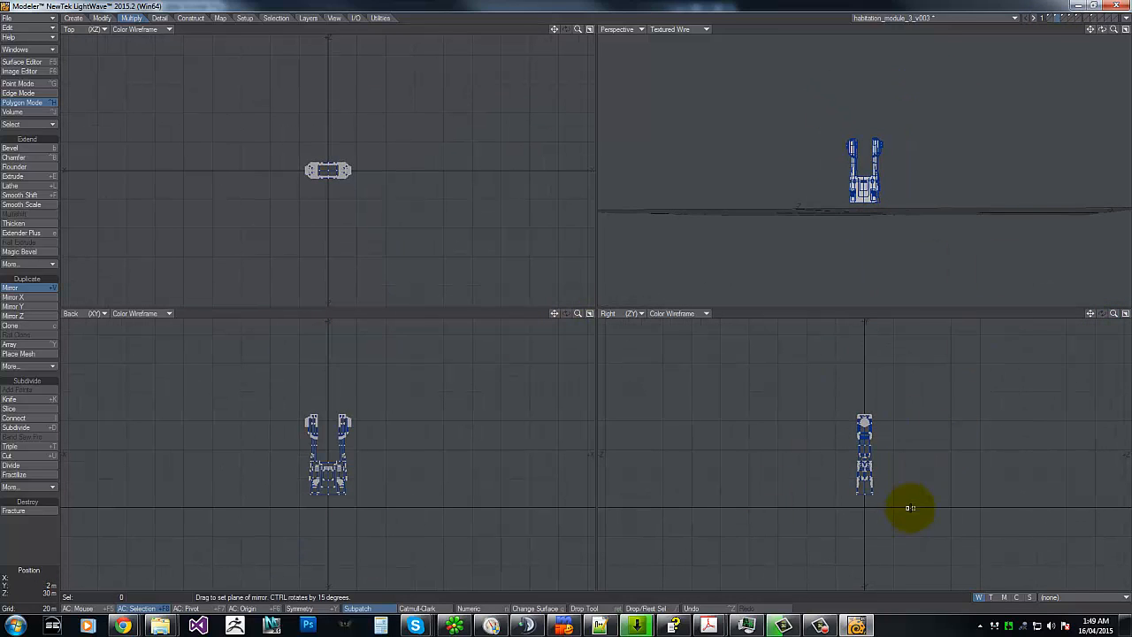
left_click_drag(911, 507, 649, 511)
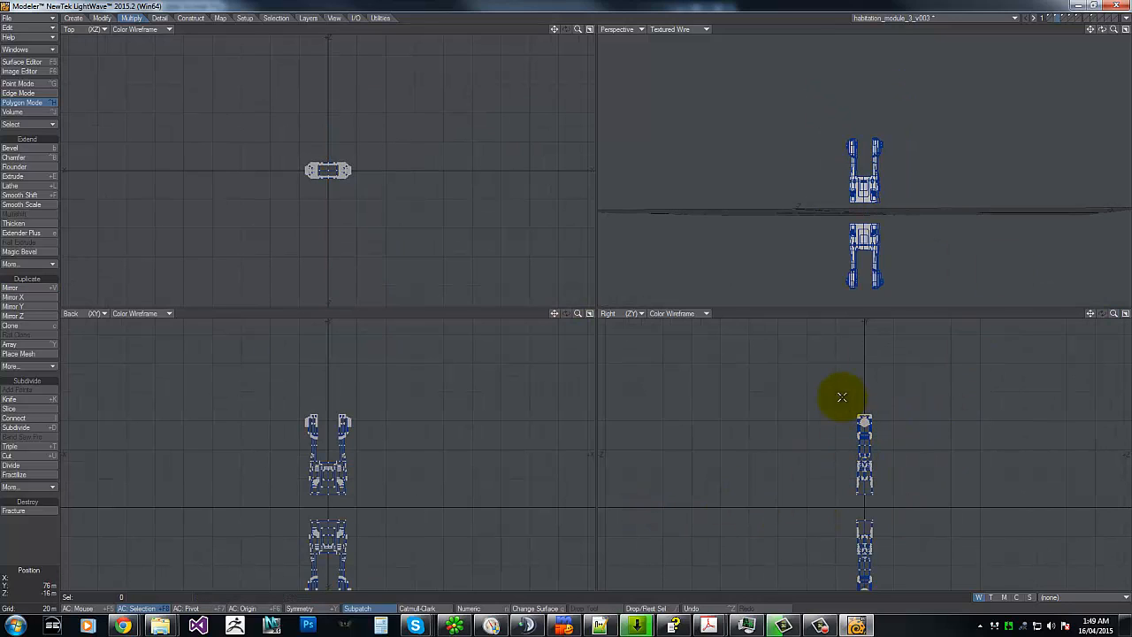
Step: Check the polygon statistics with the wheel and mirrored arm layers shown together, leaving no polygons selected
key("w")
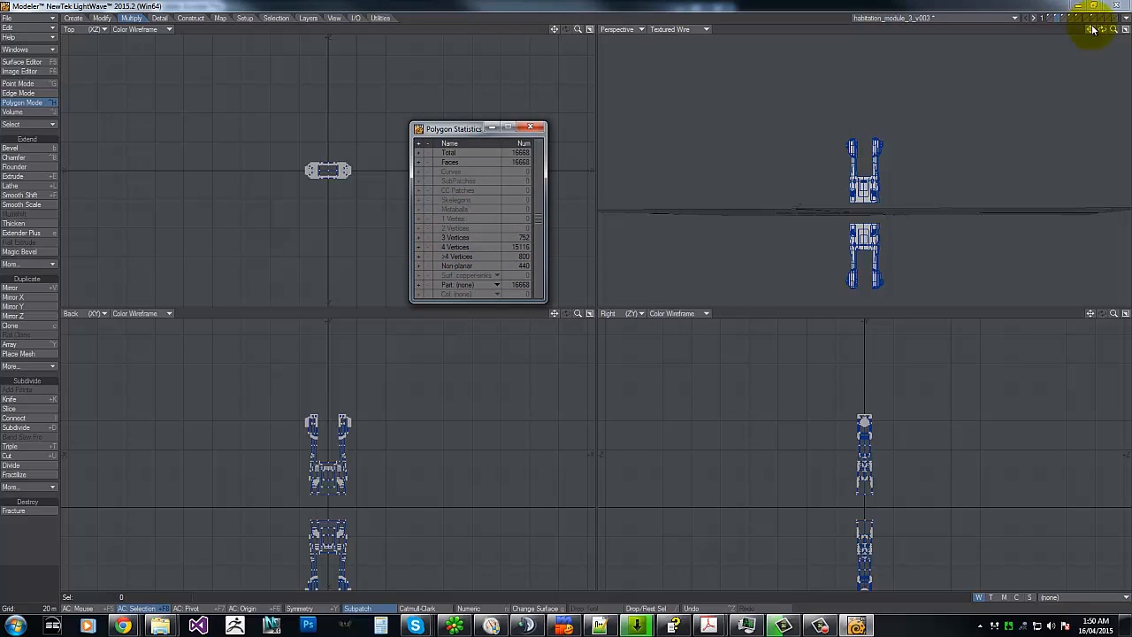
left_click_drag(444, 128, 131, 76)
left_click(1050, 19)
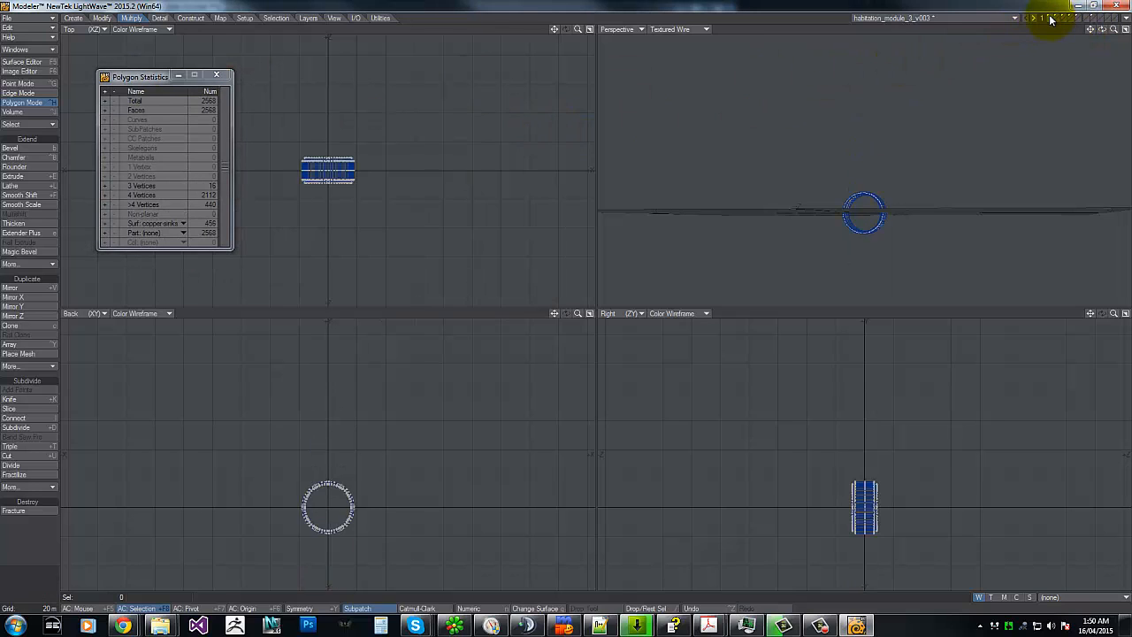
left_click(1057, 18)
left_click(1062, 19)
left_click(1071, 19, "shift")
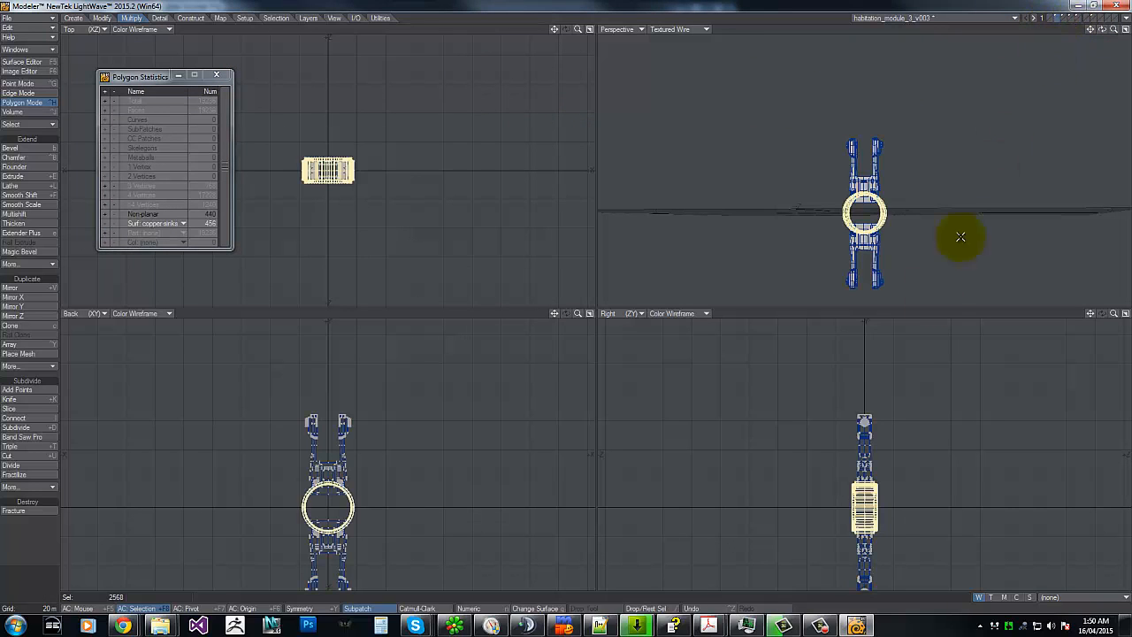
right_click_drag(819, 460, 809, 334)
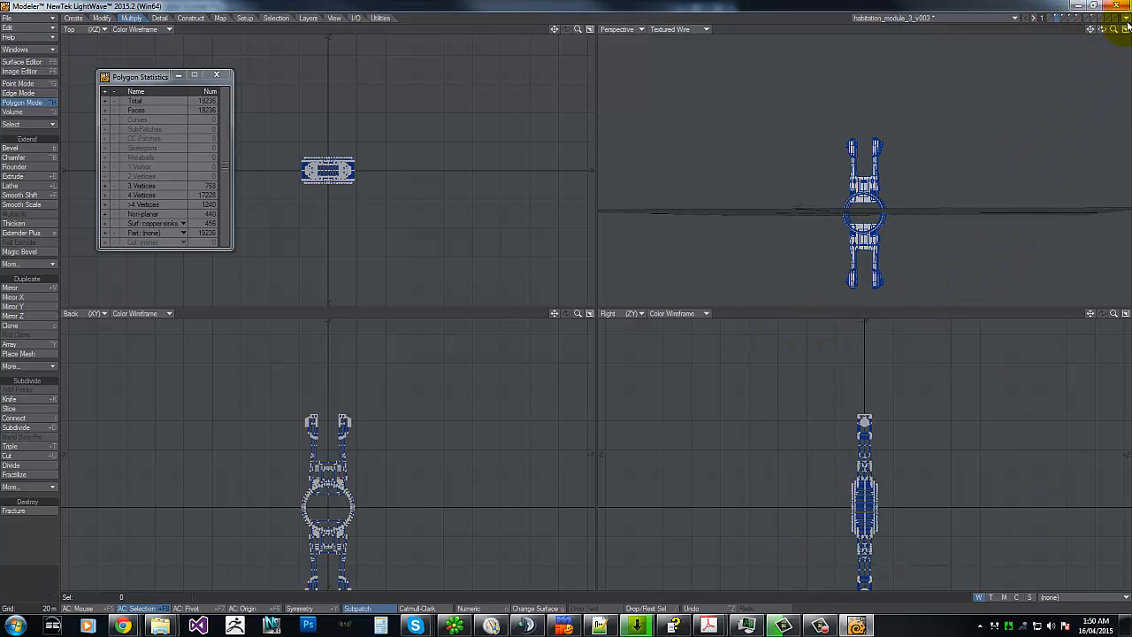
Step: Try a Solid Drill with the Core operation on the mirrored arms, using the wheel ring as the background cutter, and undo it
key("a")
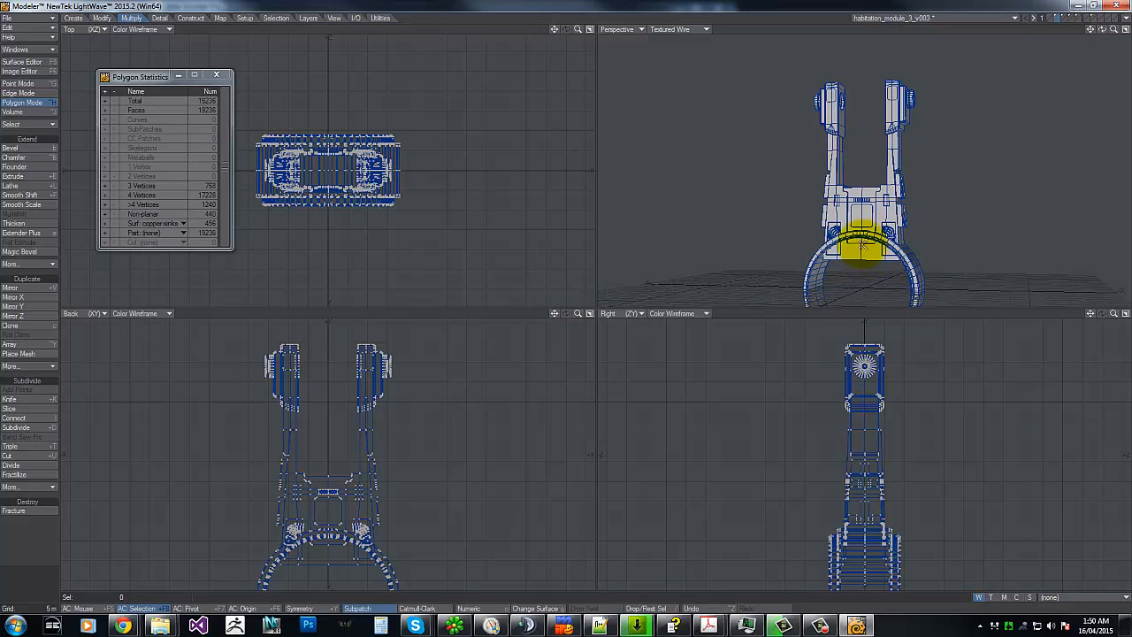
left_click(1048, 21)
left_click(1052, 20)
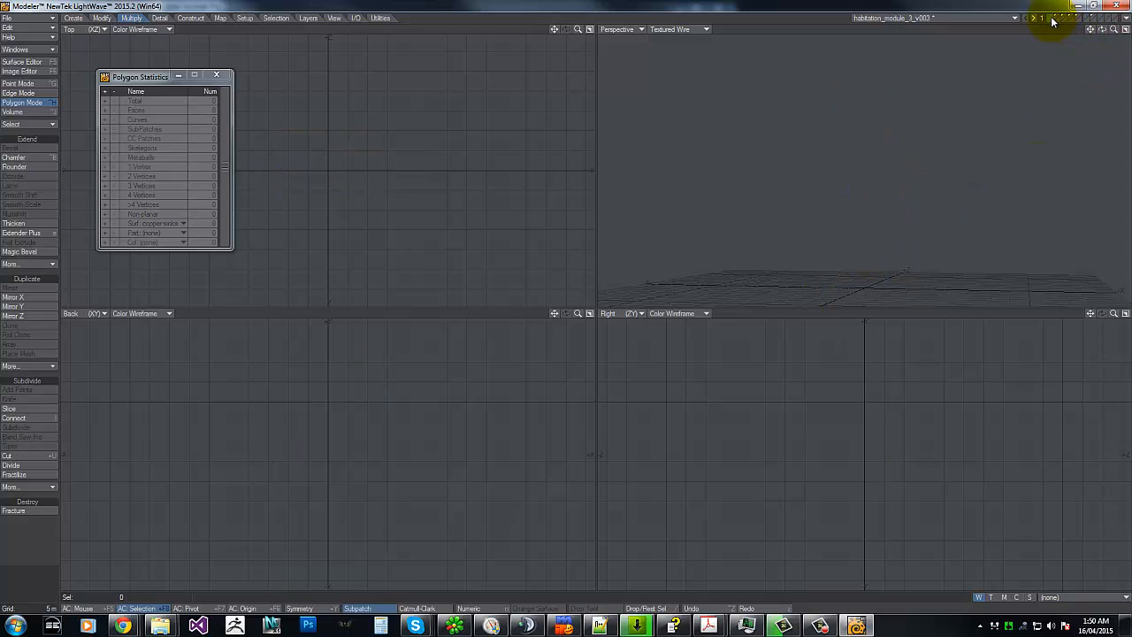
left_click(1058, 18)
left_click(1059, 18)
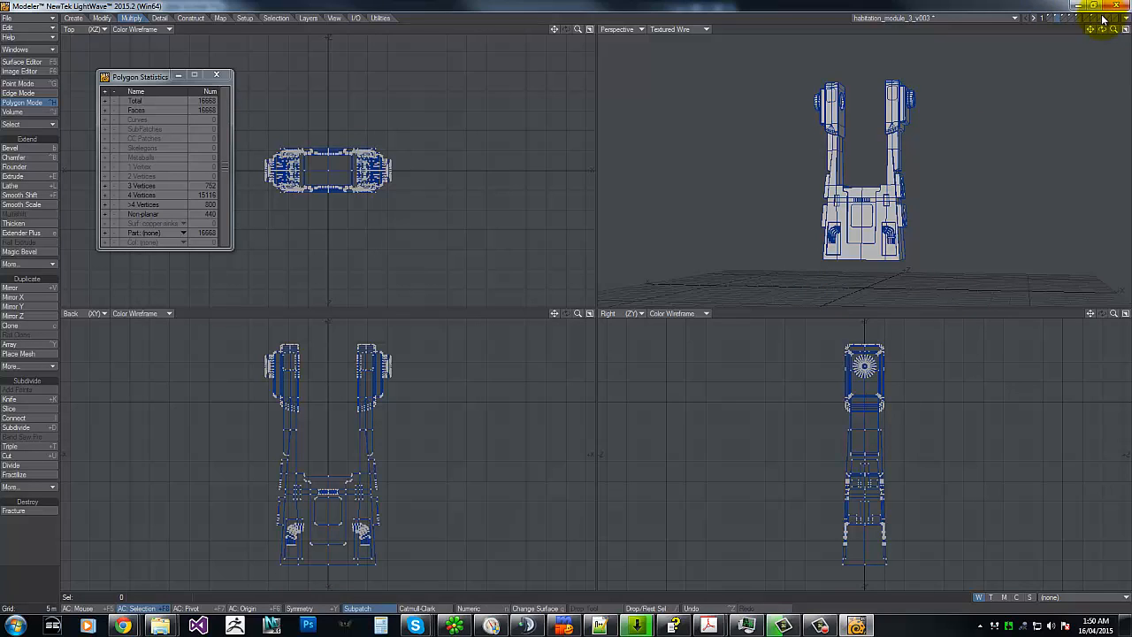
left_click(1051, 23)
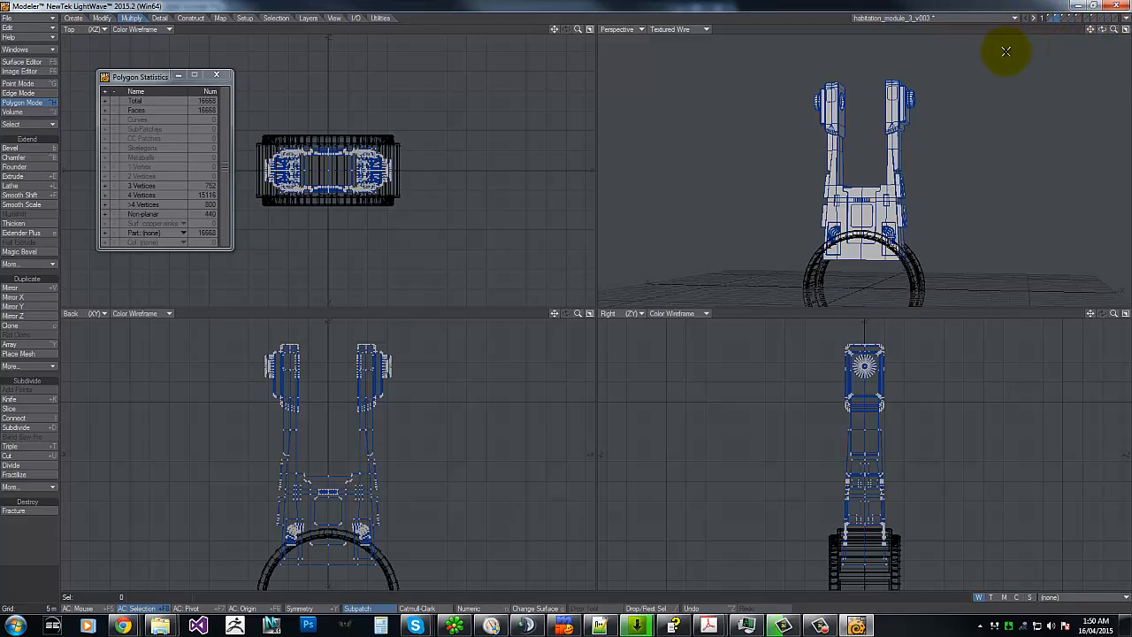
key("shift+r")
left_click(583, 324)
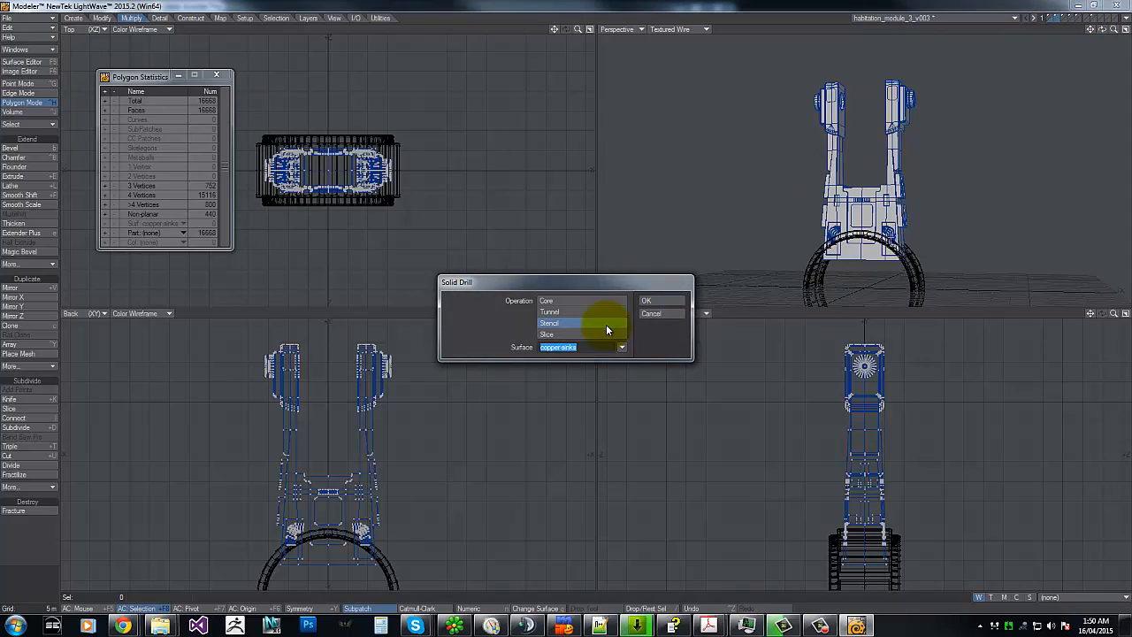
left_click(566, 300)
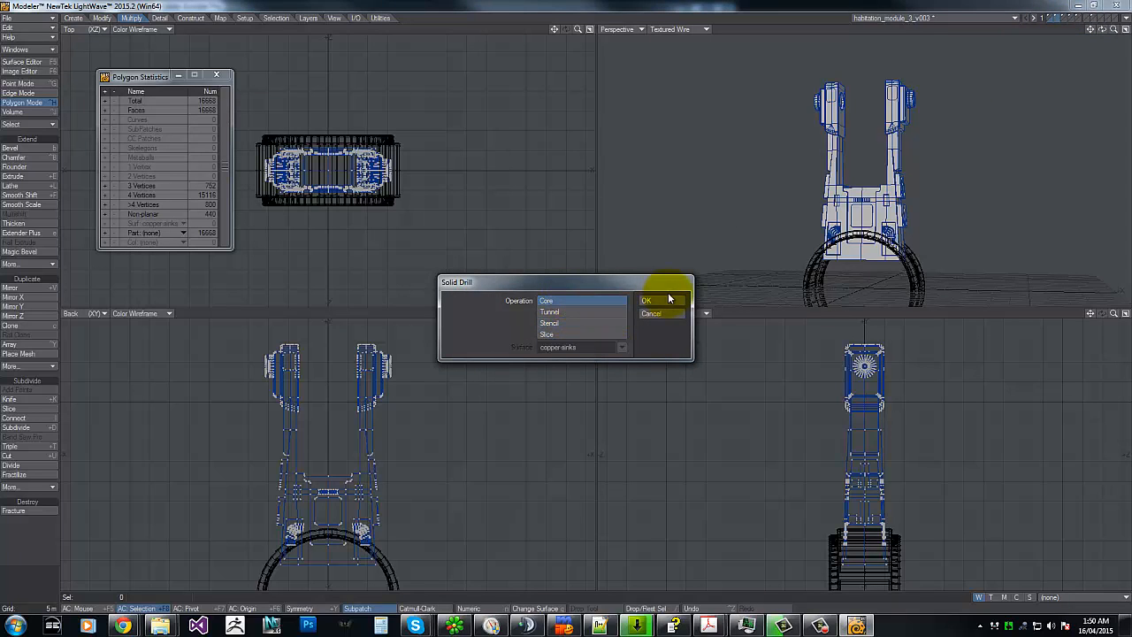
left_click(669, 303)
left_click(662, 304)
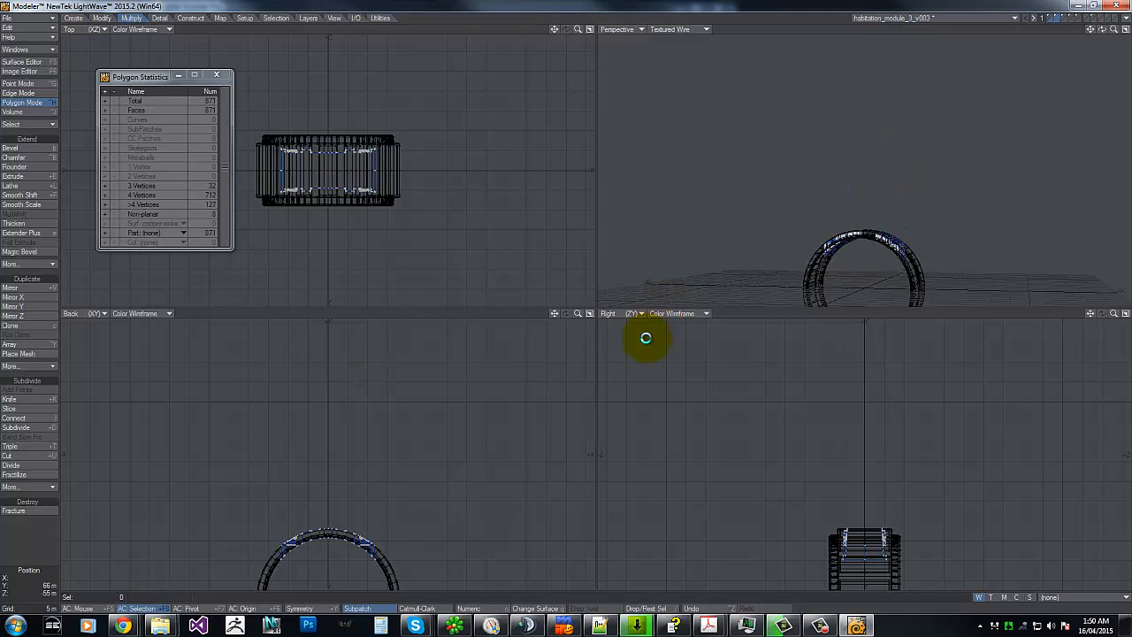
key("u")
Step: Try a Solid Drill with the Tunnel operation on the mirrored arms against the wheel ring, undo it, and inspect the overlap
key("shift+r")
left_click(566, 311)
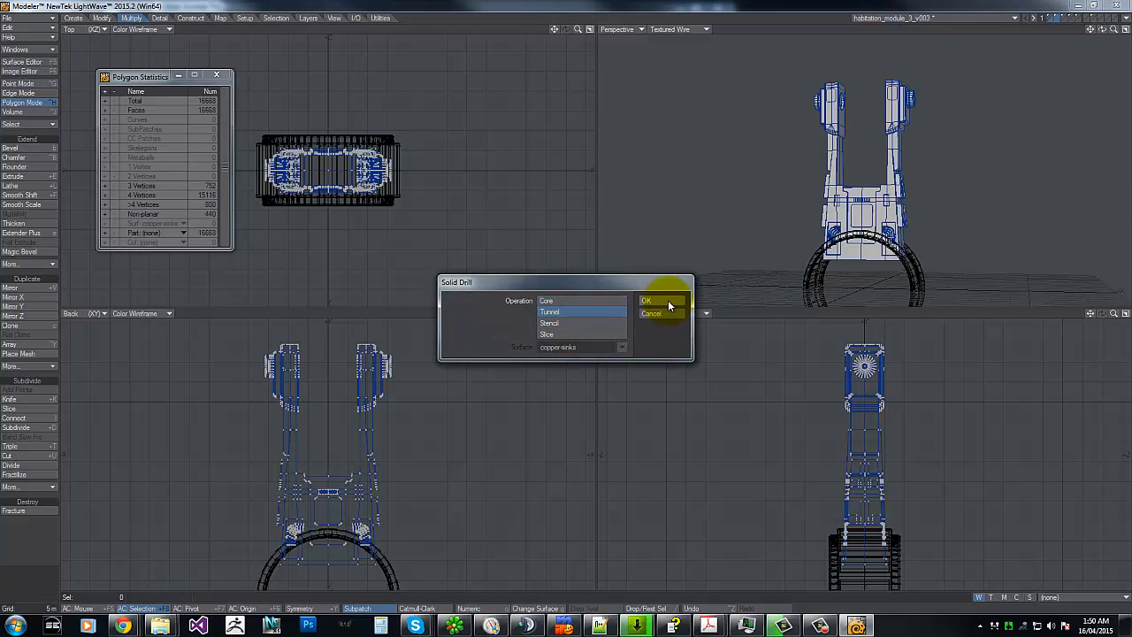
left_click(667, 303)
left_click(667, 300)
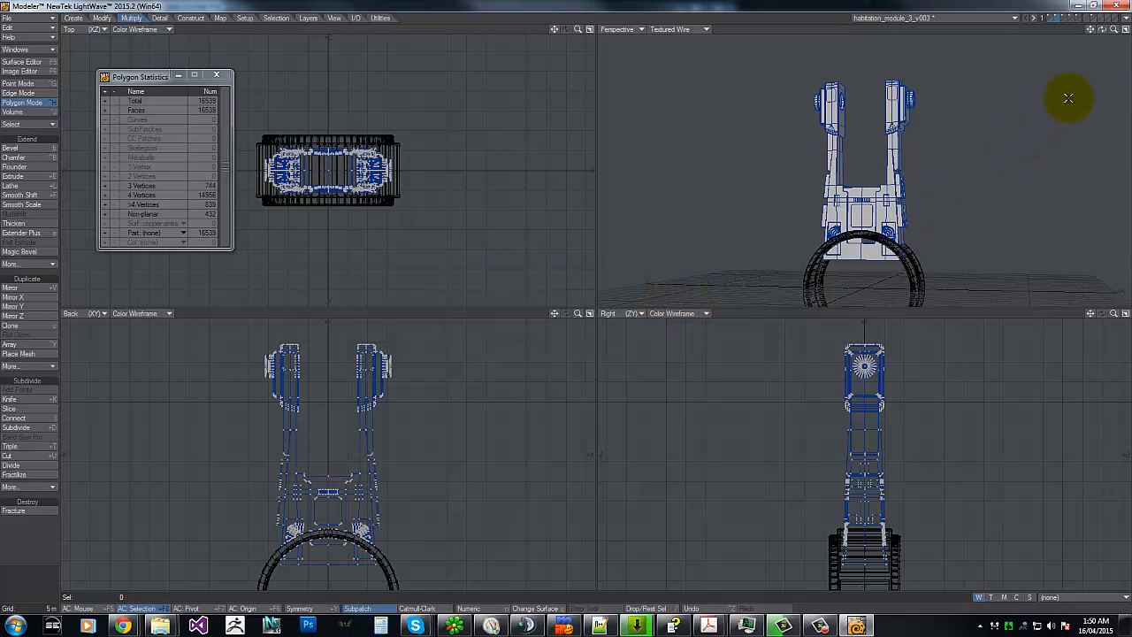
left_click_drag(570, 299, 565, 299)
key("g")
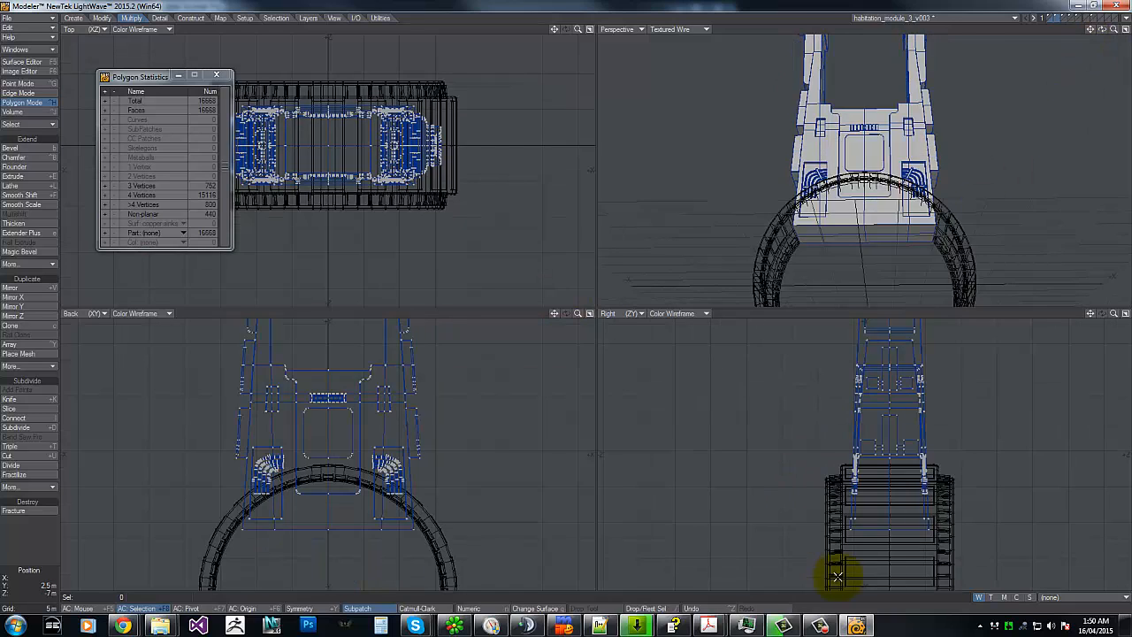
key("g")
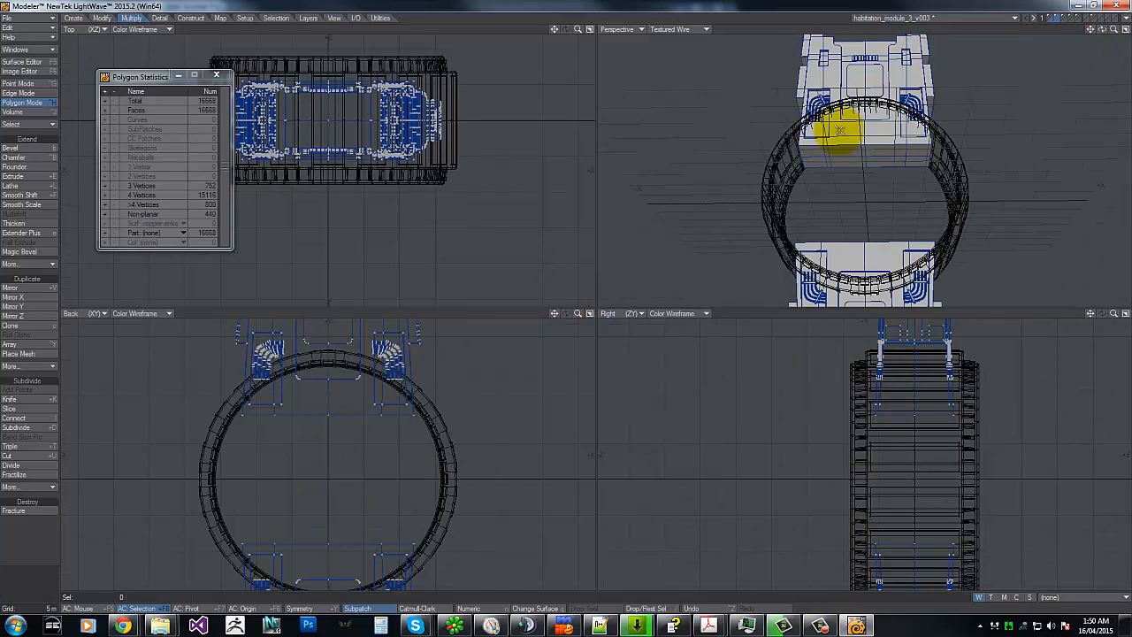
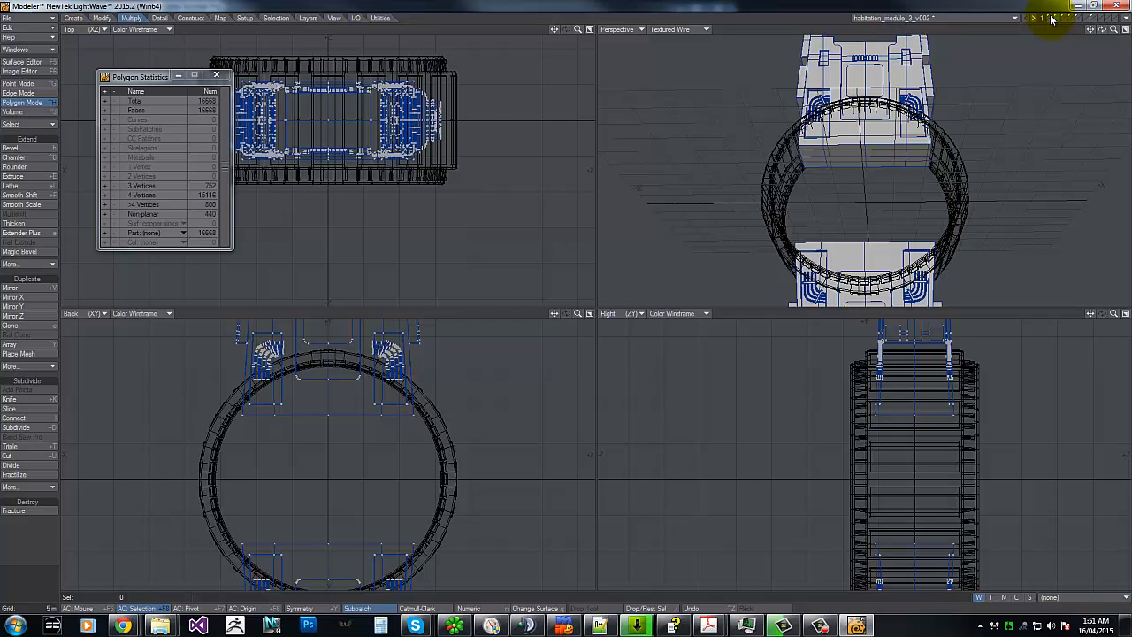
Step: Create a disc 14 m deep in an empty layer, centred on the origin and matching the outer circumference of the background wheel ring
key("ctrl+z")
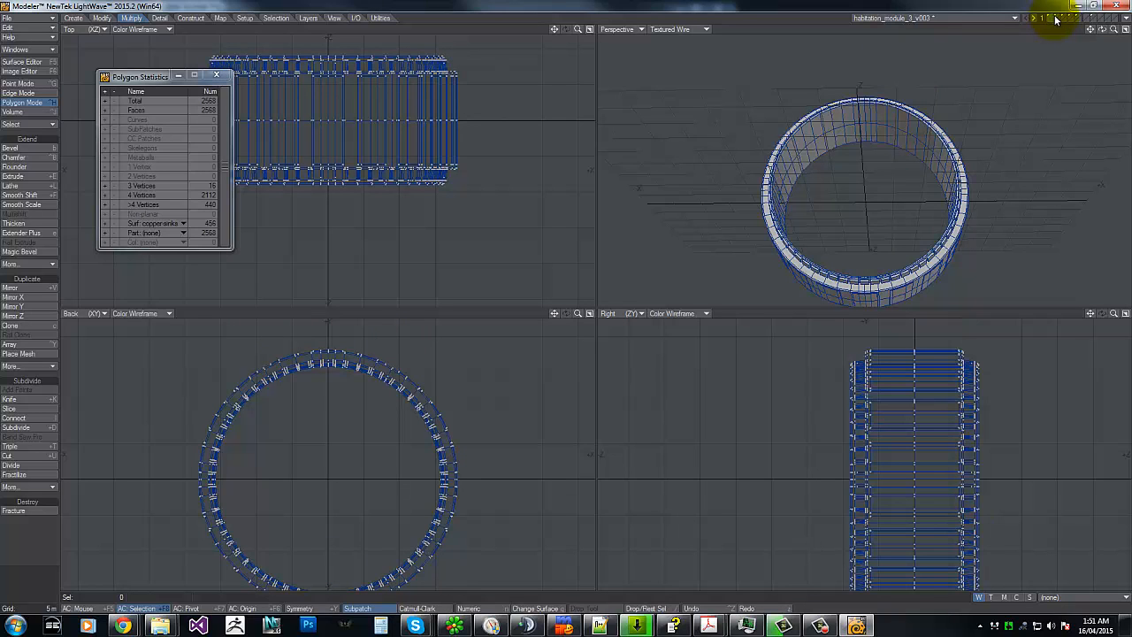
left_click(1100, 17)
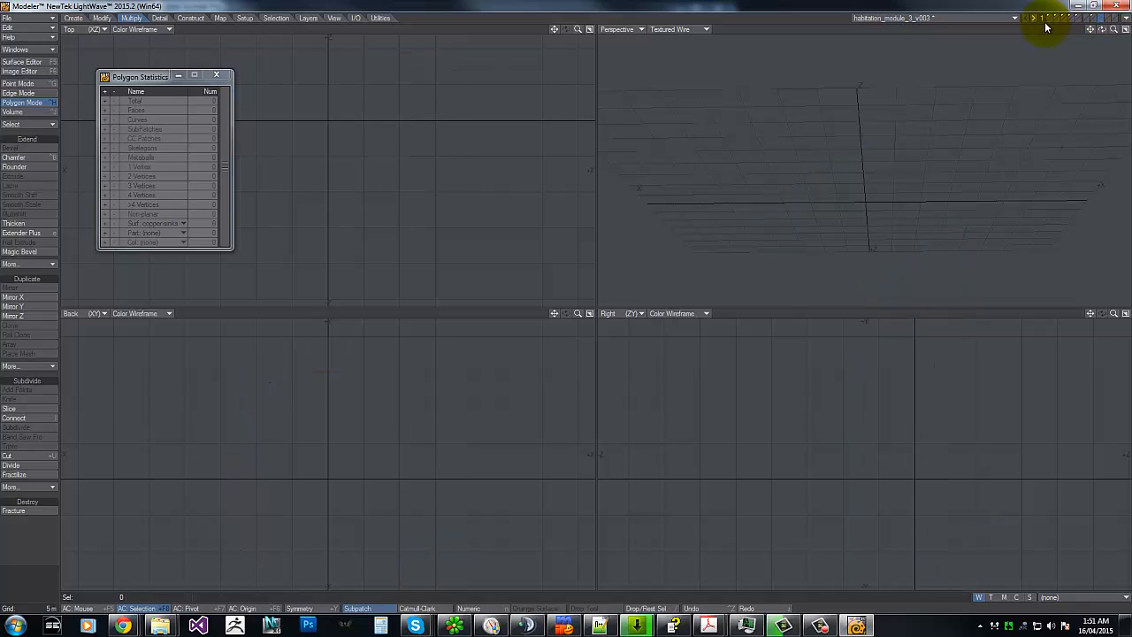
left_click(1052, 23)
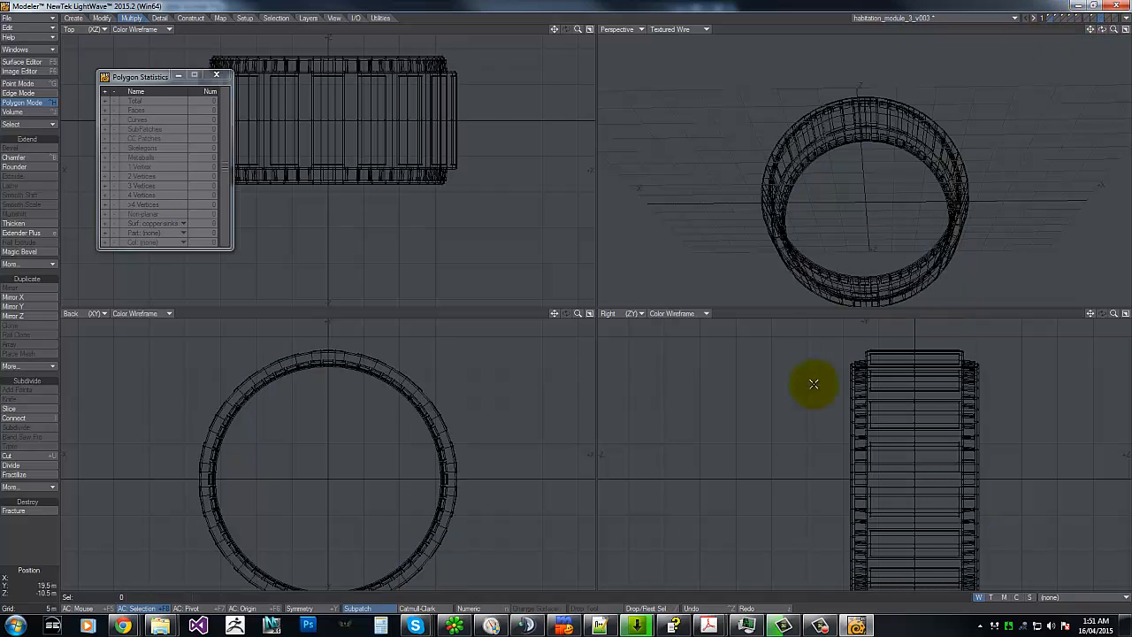
left_click(73, 18)
left_click(18, 168)
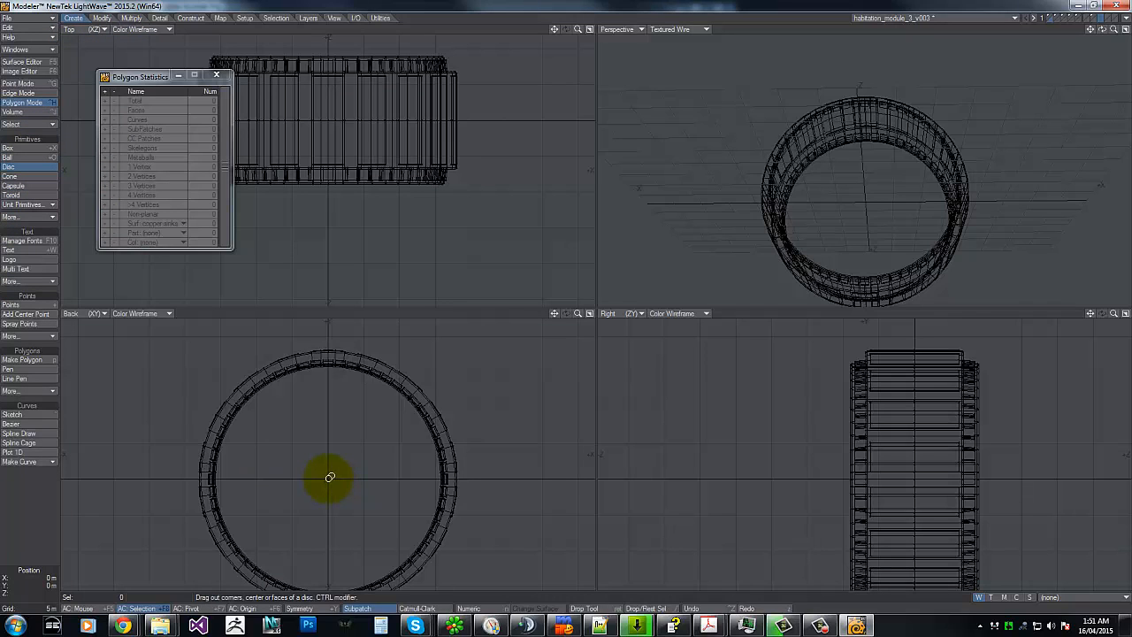
left_click_drag(329, 478, 439, 357)
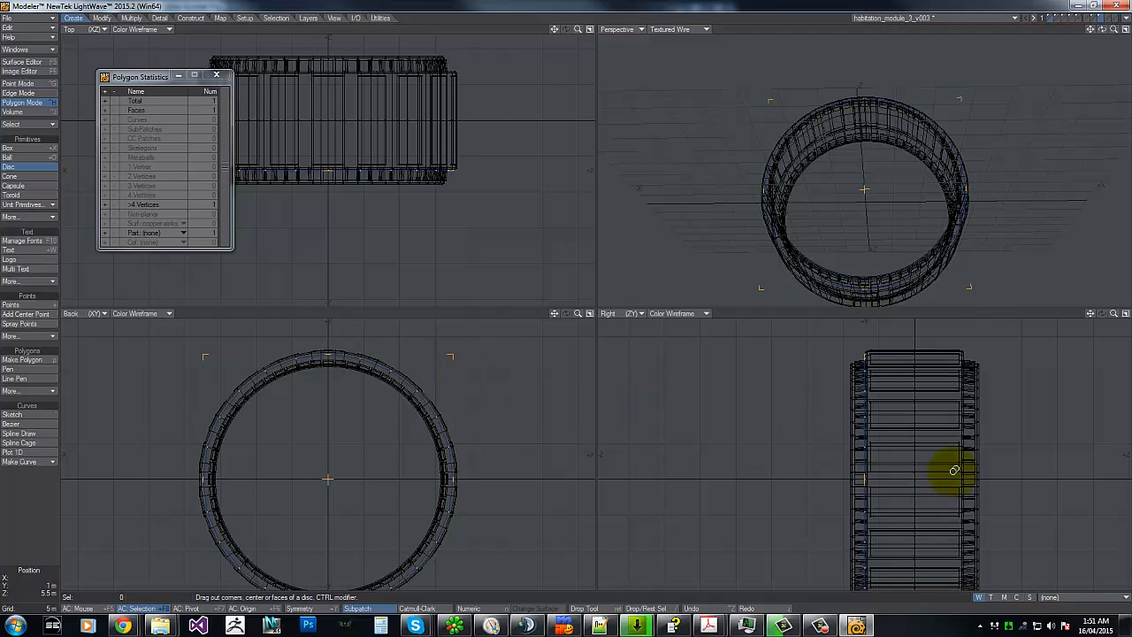
left_click_drag(955, 469, 973, 470)
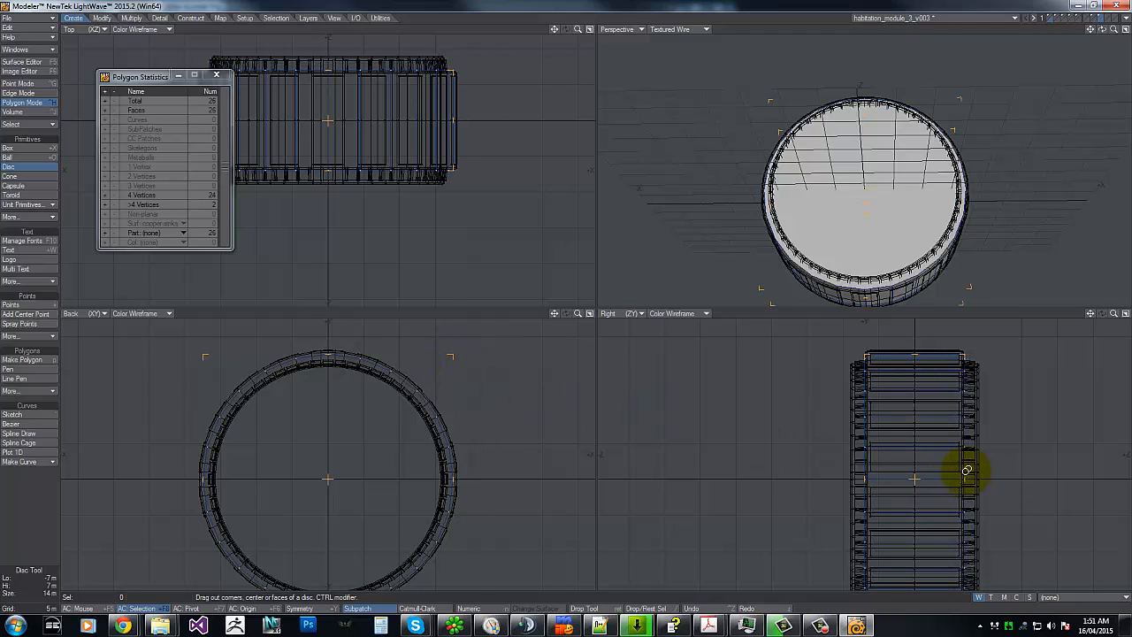
Step: Subtract the background disc from the mirrored arms with a Boolean operation
left_click(1056, 19)
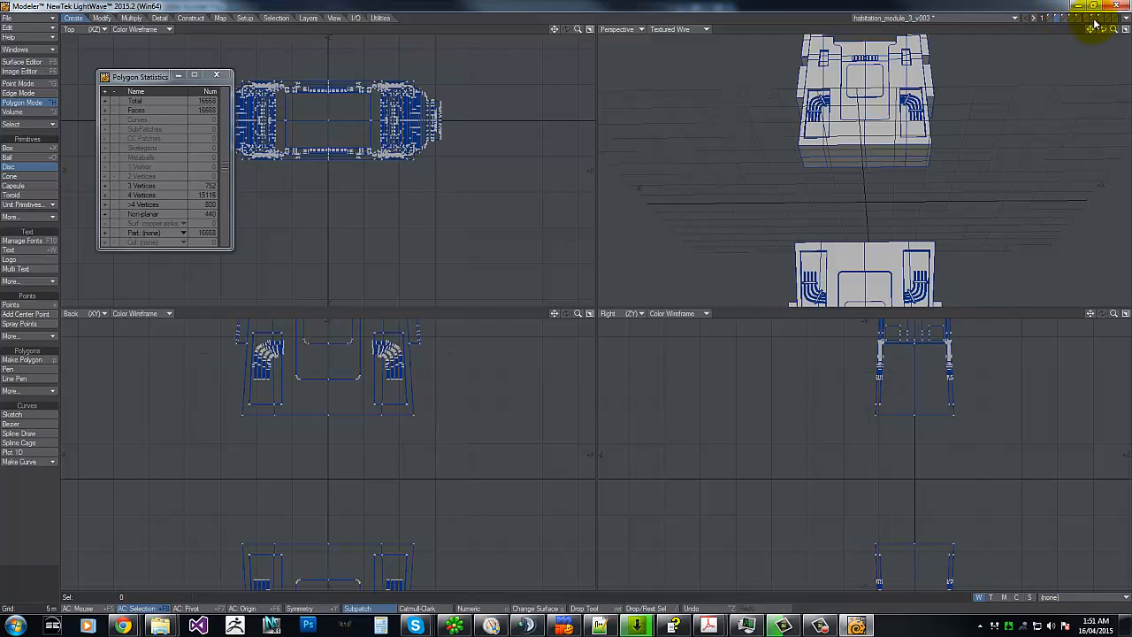
left_click(1099, 26)
key("shift+b")
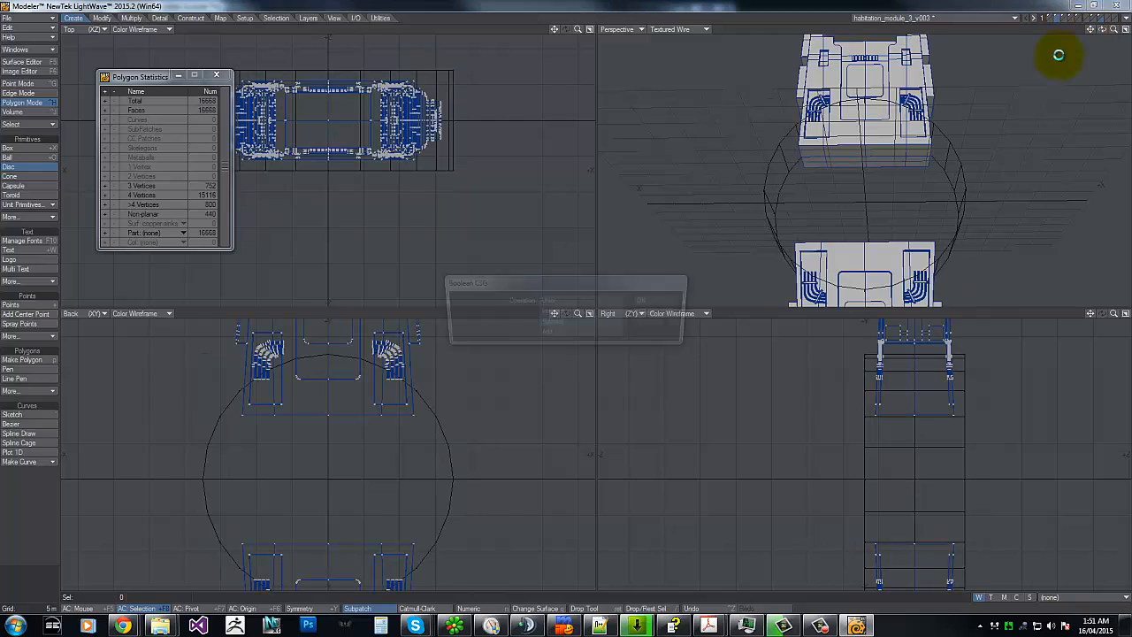
left_click(658, 301)
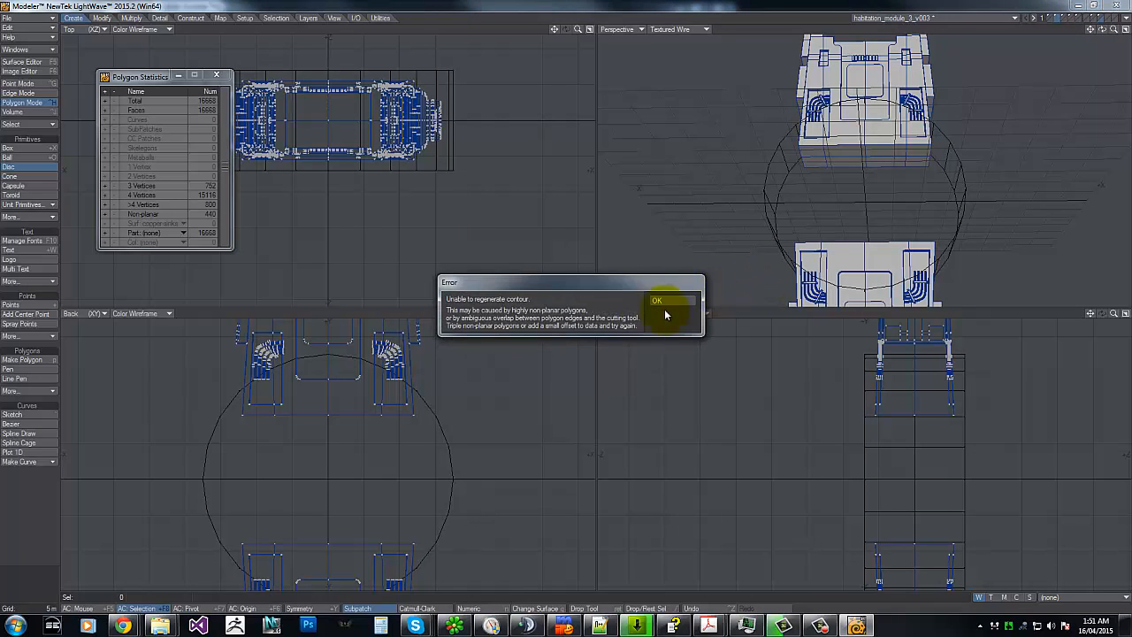
left_click(658, 301)
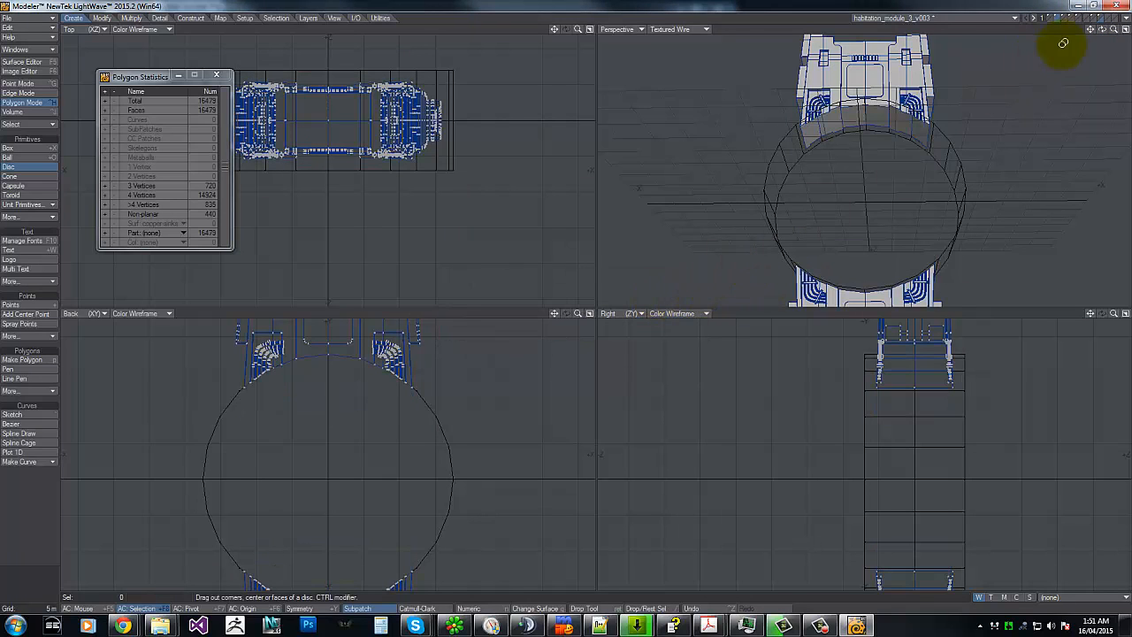
Step: Inspect the curved cut in the arms and delete the cutting disc from its layer
left_click_drag(1101, 30, 559, 306)
left_click_drag(1102, 31, 566, 306)
key("apostrophe")
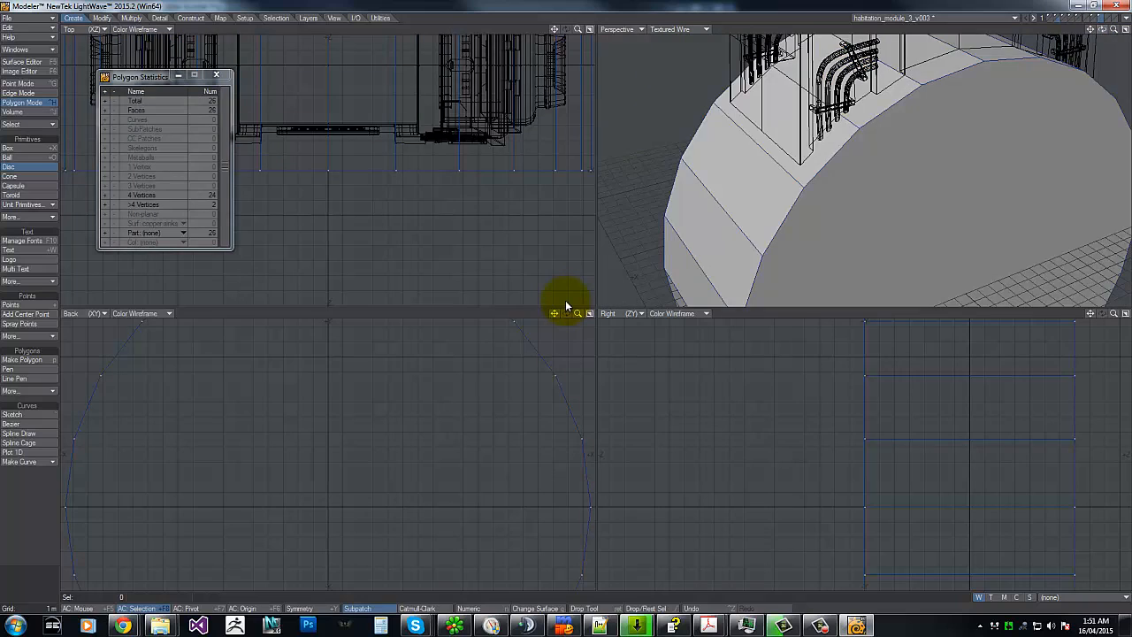
key("Delete")
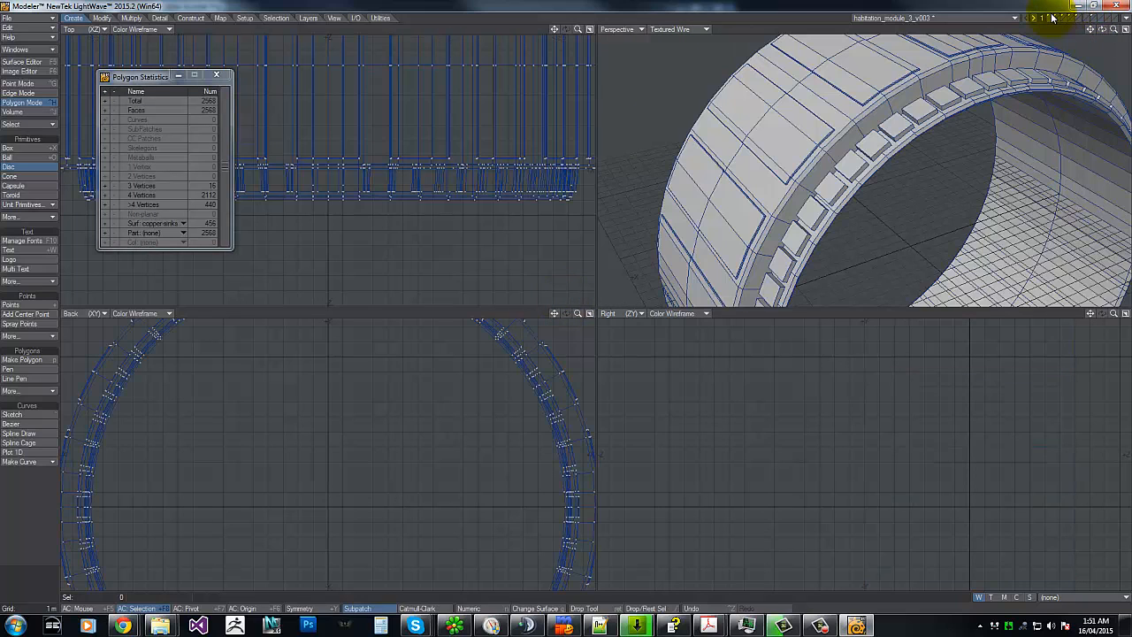
Step: Move the wheel ring from its own layer into the layer holding the trimmed arms
left_click(1053, 18)
left_click(1059, 19)
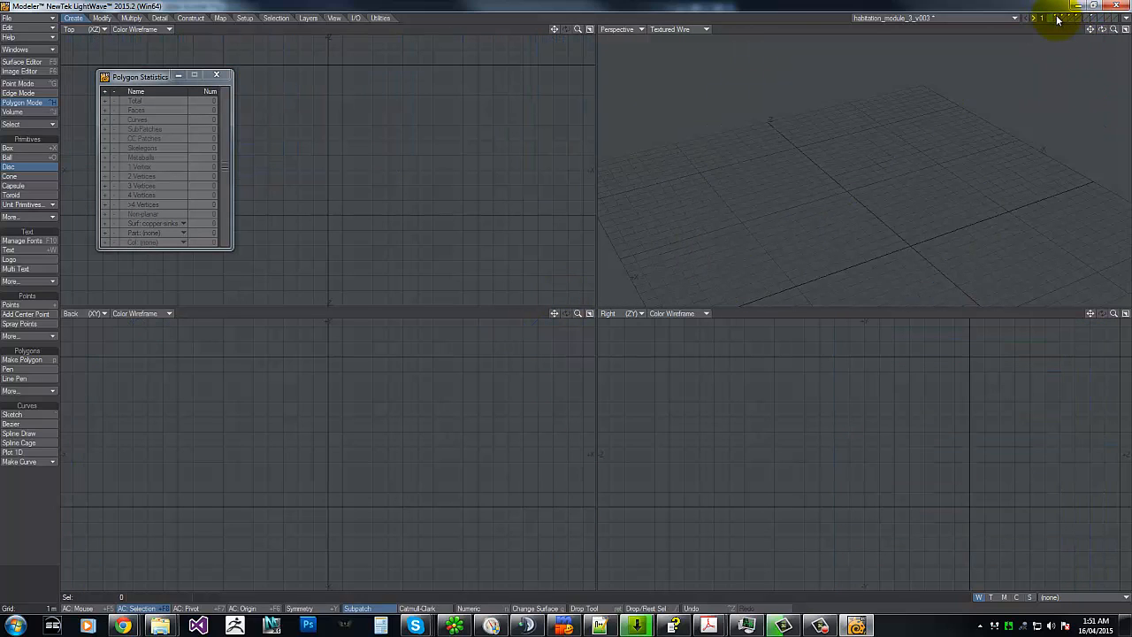
left_click(1057, 19)
left_click(1060, 19, "shift")
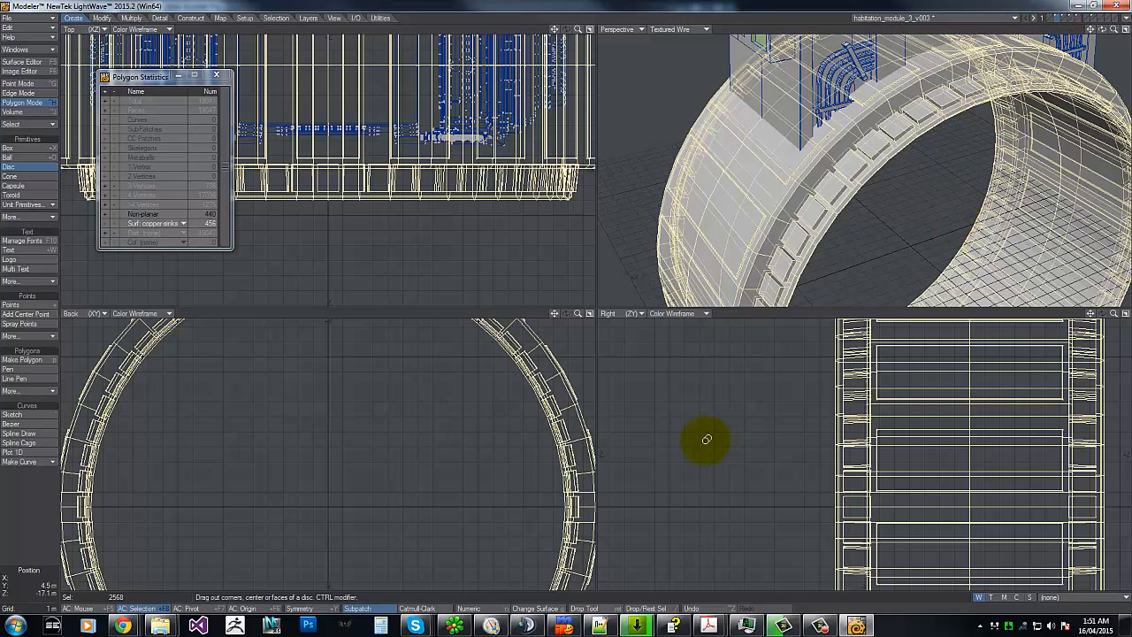
Step: Clear the wheel ring selection and merge duplicate points across the combined ring and arms
key("a")
key("space")
mouse_move(266, 392)
right_mouse_down()
mouse_move(242, 353)
mouse_move(254, 389)
right_mouse_up()
key("m")
key("Return")
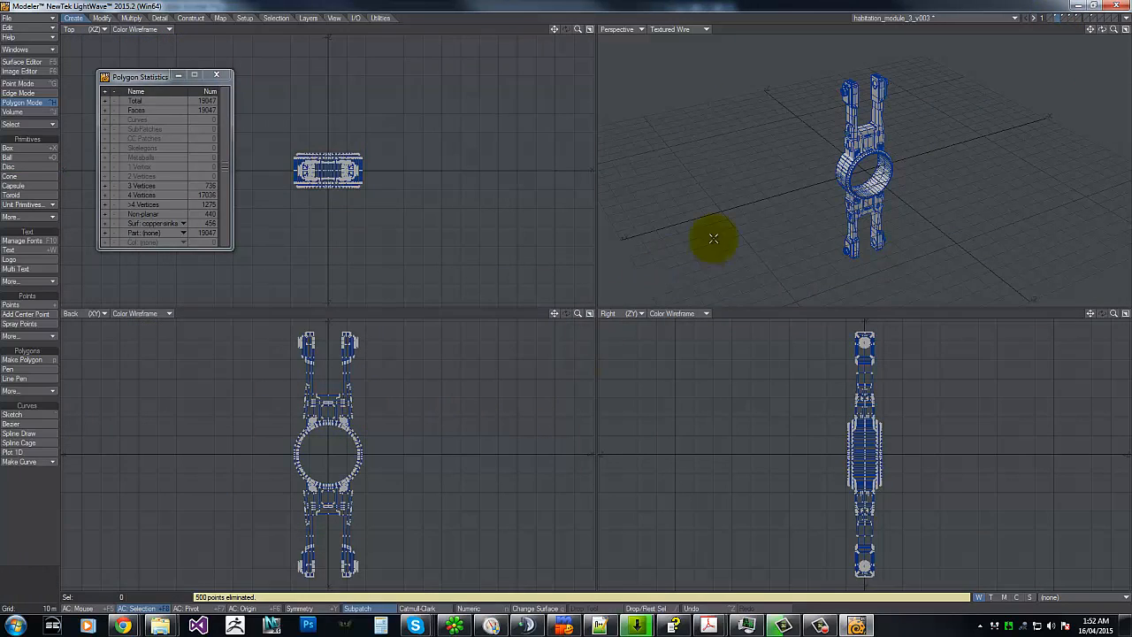
Step: Move the hub into the emptied first layer and display it together with the combined ring and arms
left_click(1094, 19)
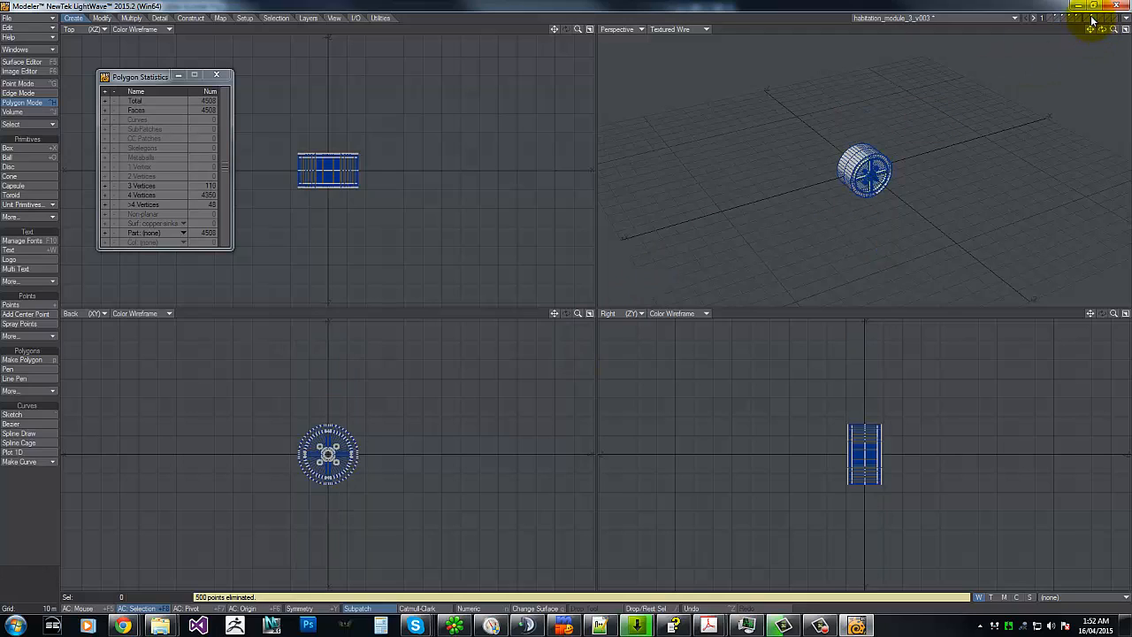
key("x")
key("ctrl+v")
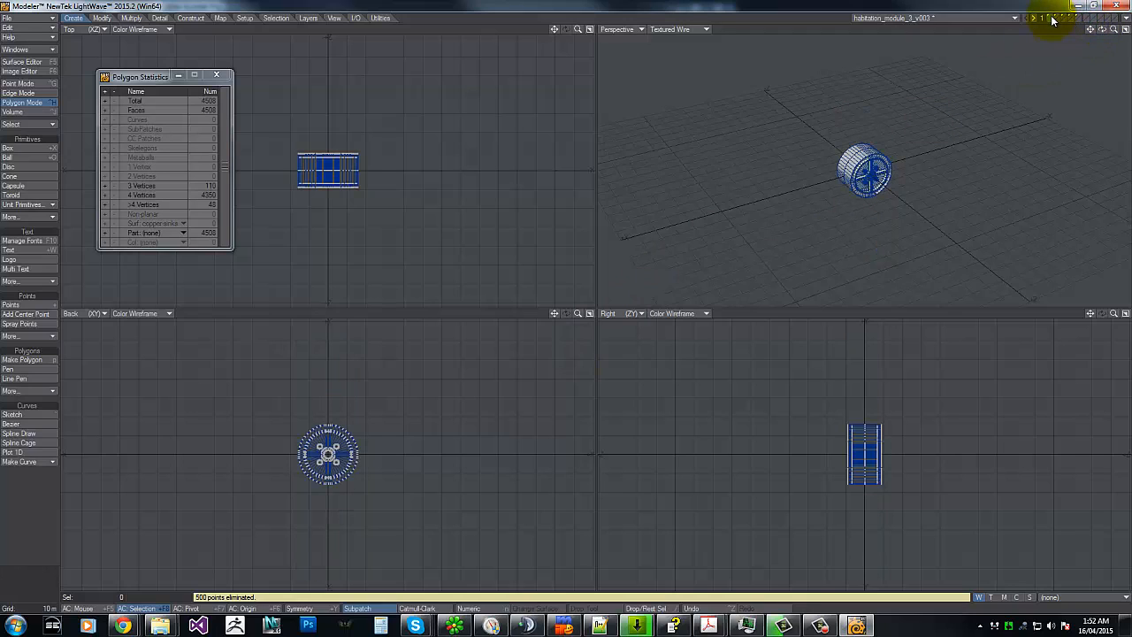
left_click(1057, 22)
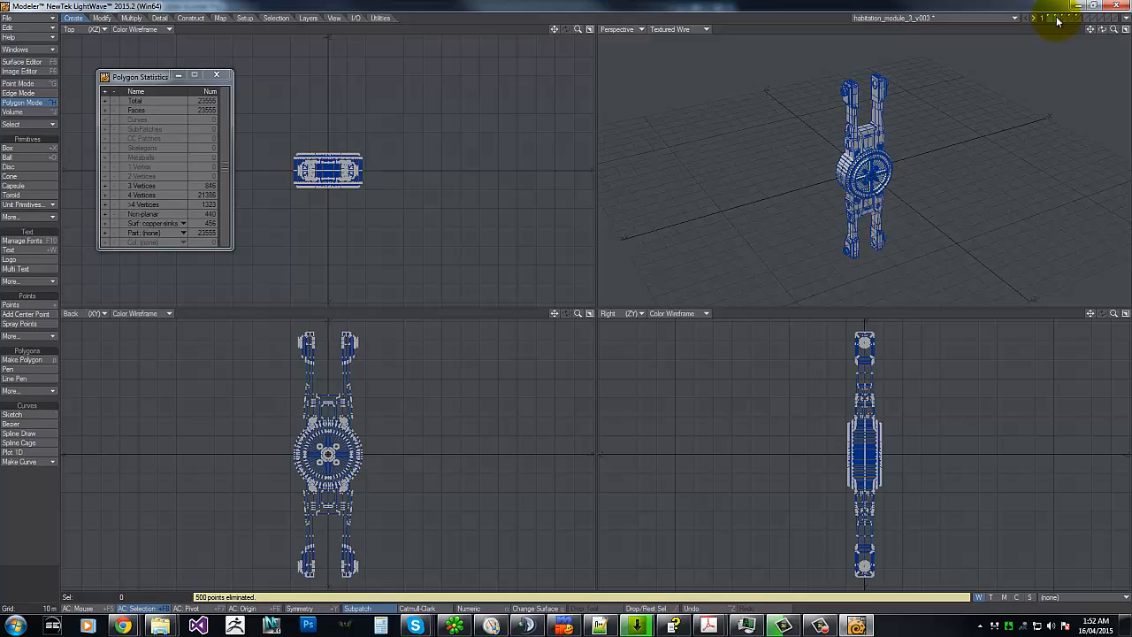
Step: Review the hub, the combined ring and arms, and the tall habitation pod layer by layer
left_click(1051, 20)
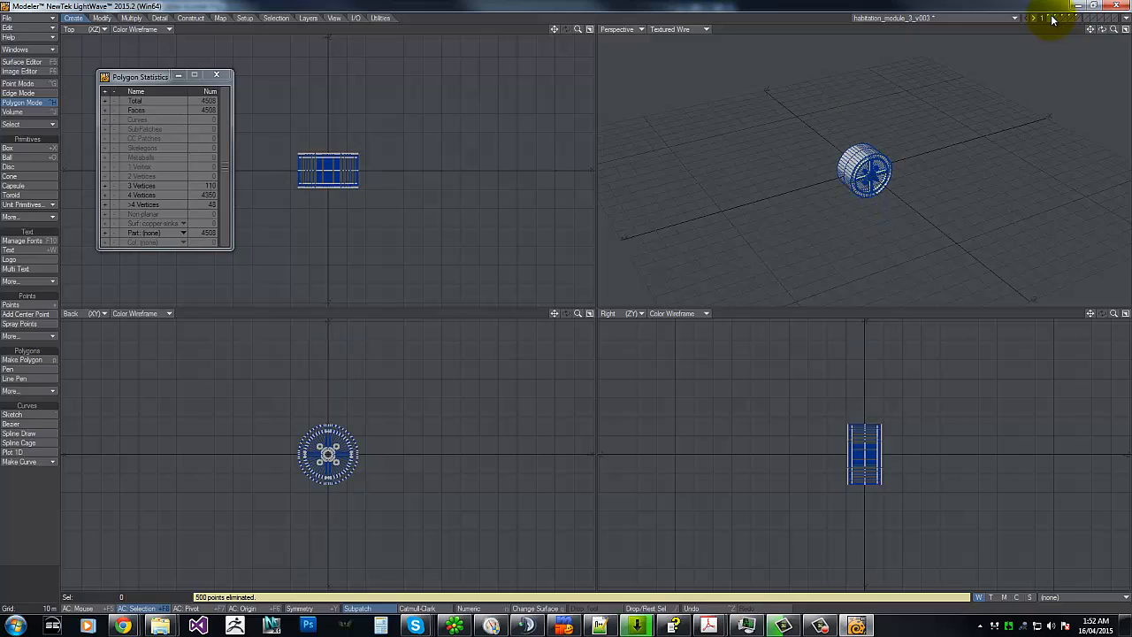
left_click(1057, 19)
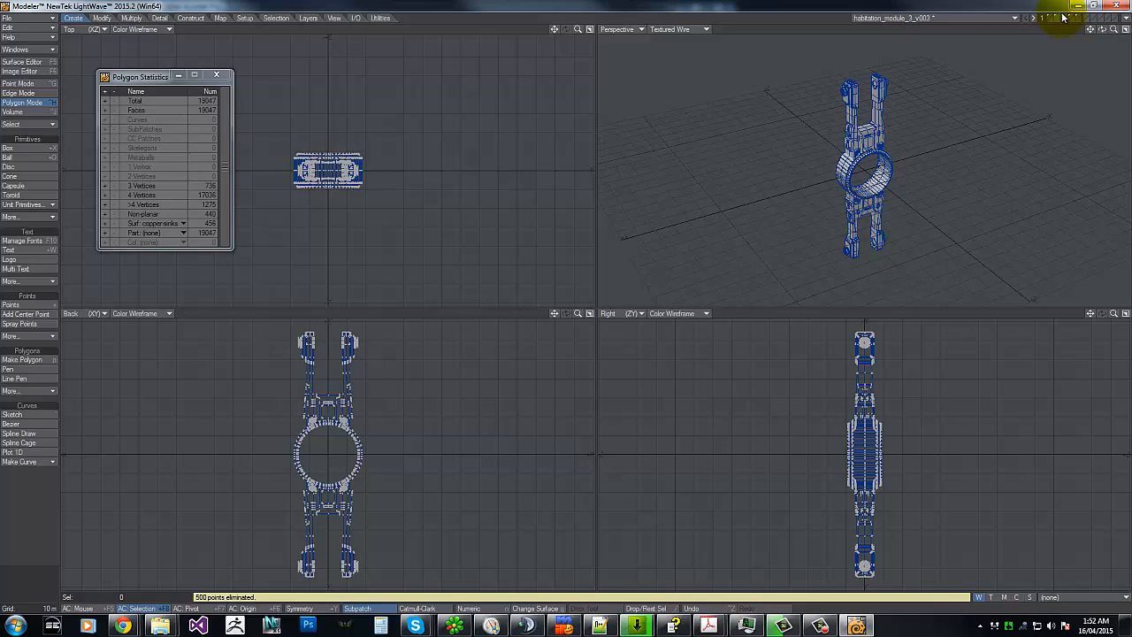
left_click(1064, 20)
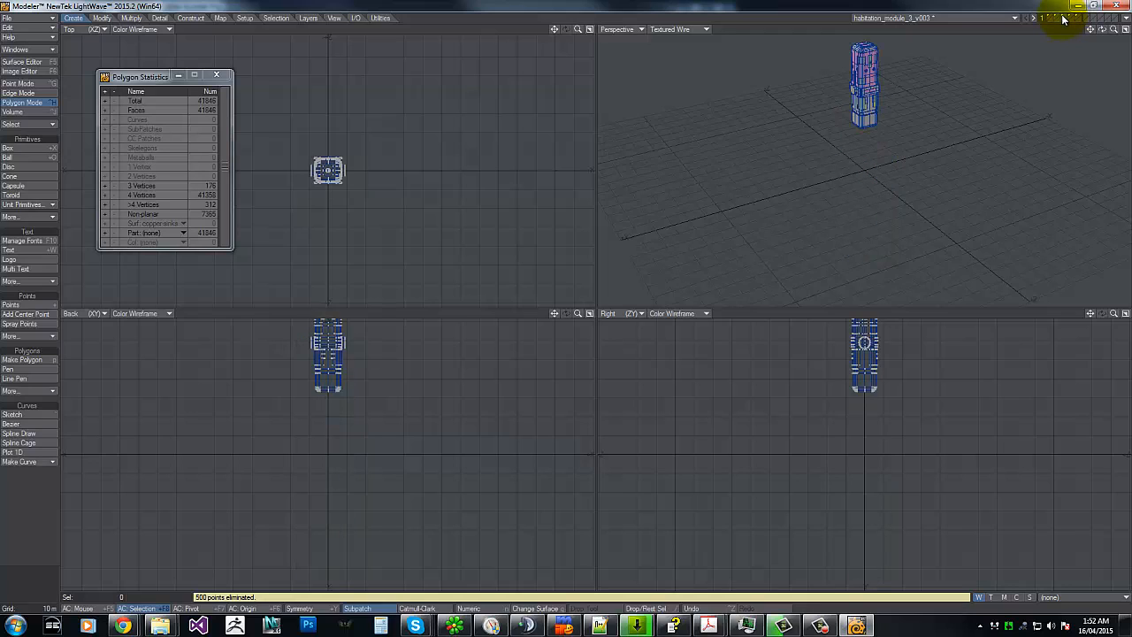
left_click(1070, 18)
left_click(1073, 19)
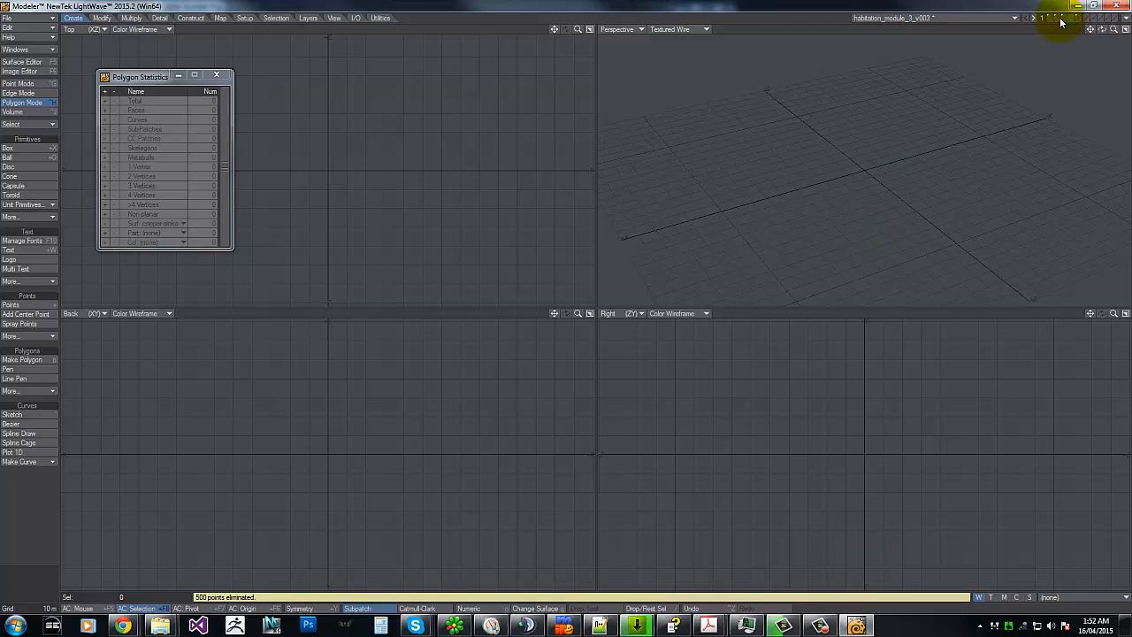
left_click(1063, 20)
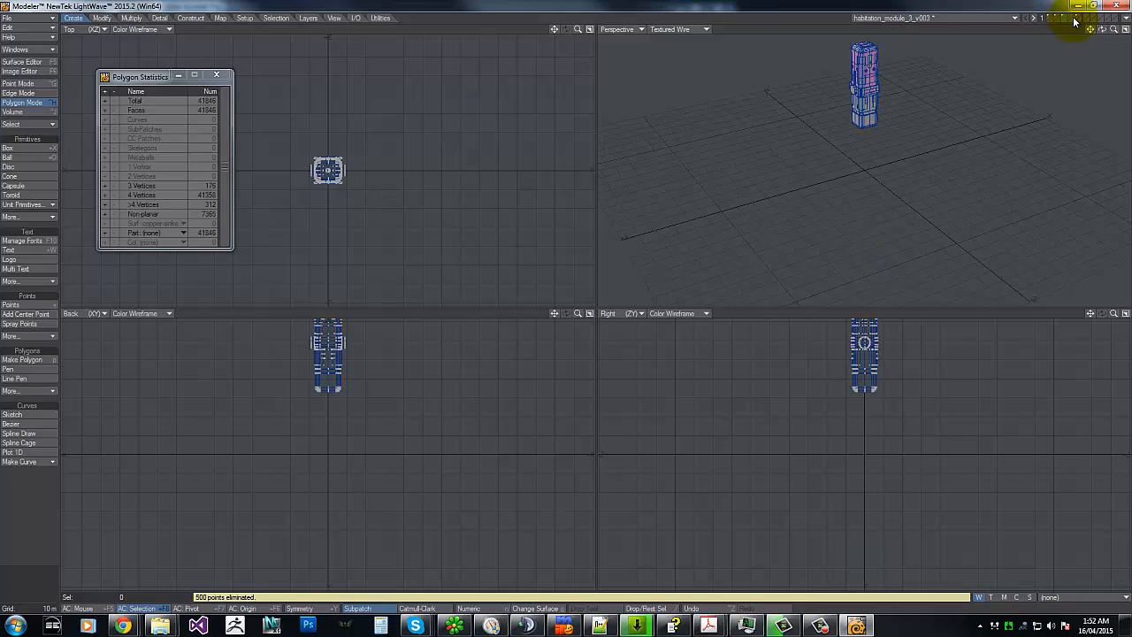
Step: Cut the two small blocks out of their layer and mirror the tall habitation pod vertically to the opposite side of the hub
left_click(1077, 19)
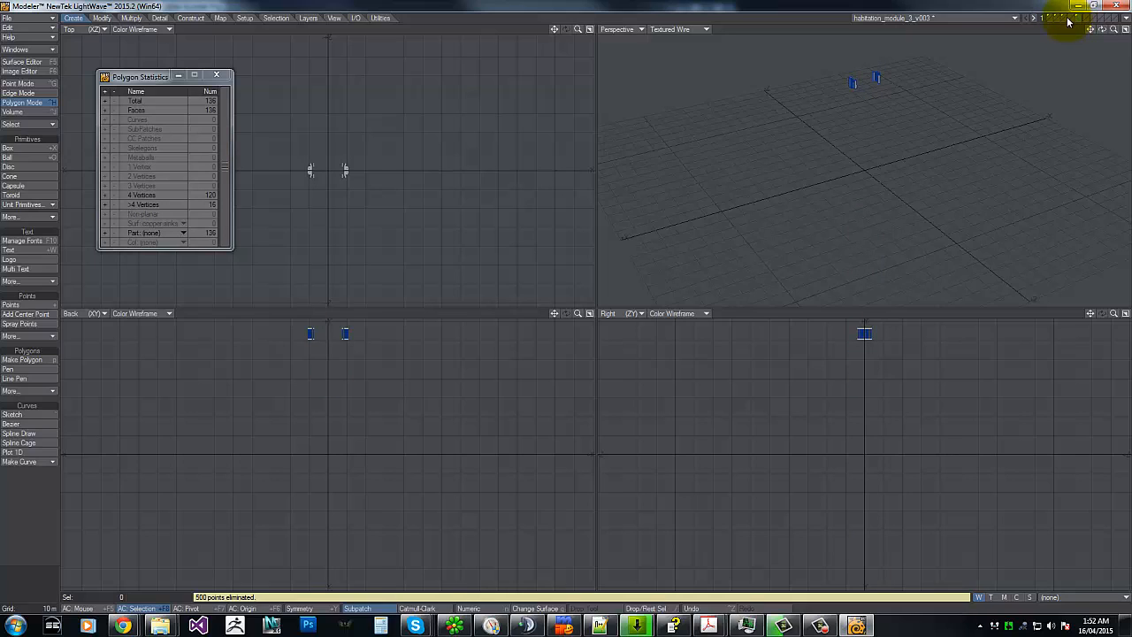
key("x")
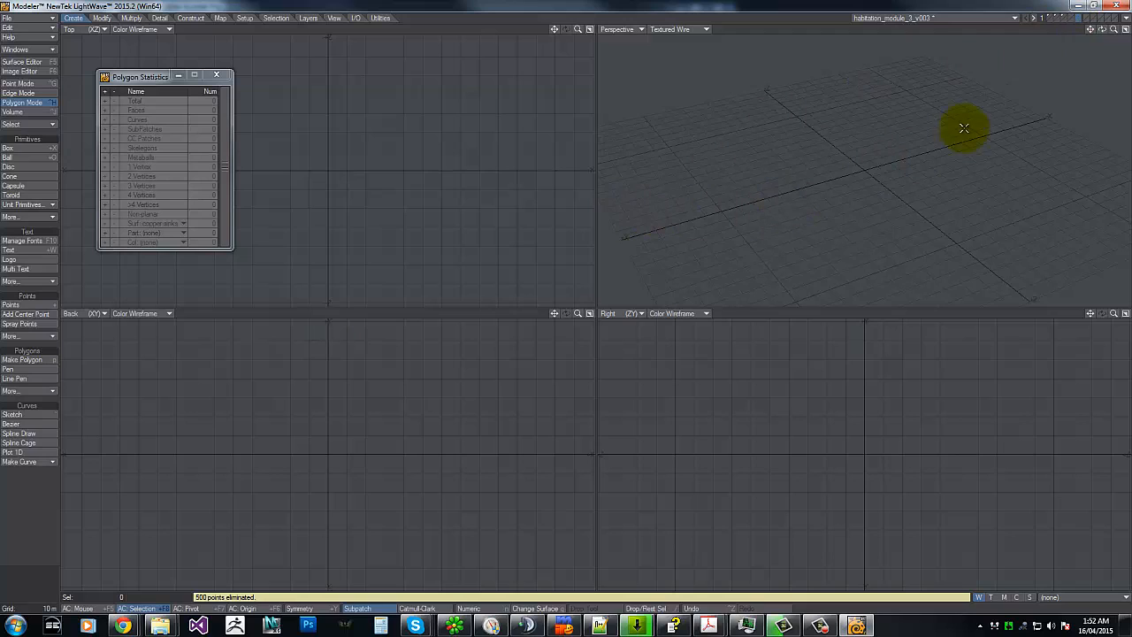
left_click(1063, 19)
key("shift+v")
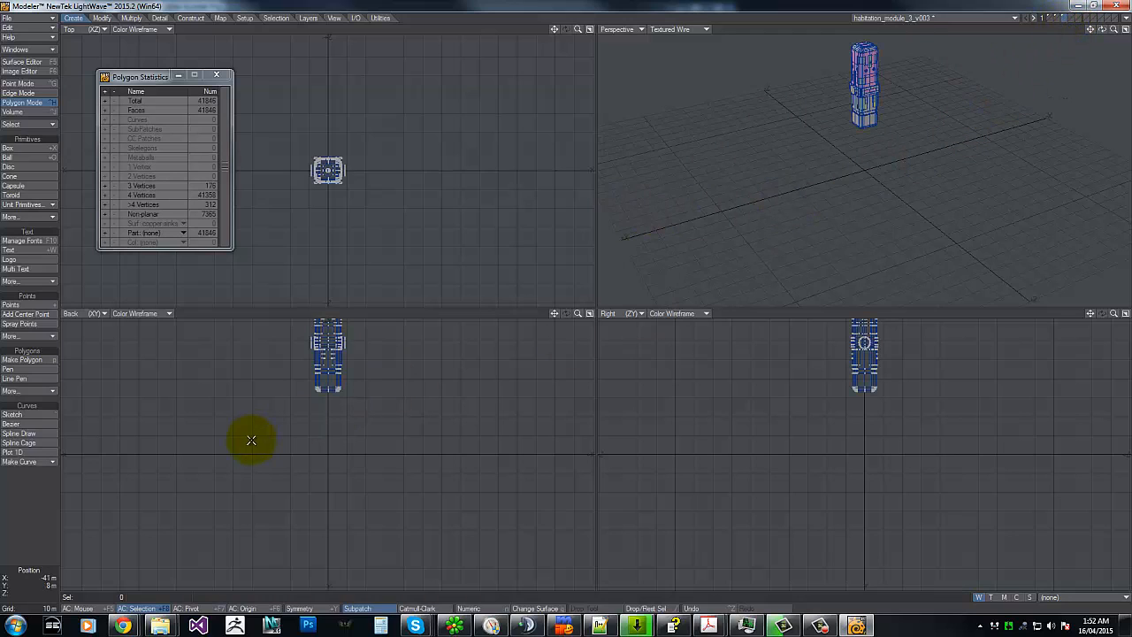
left_click_drag(469, 459, 292, 487)
right_click_drag(231, 589, 293, 411)
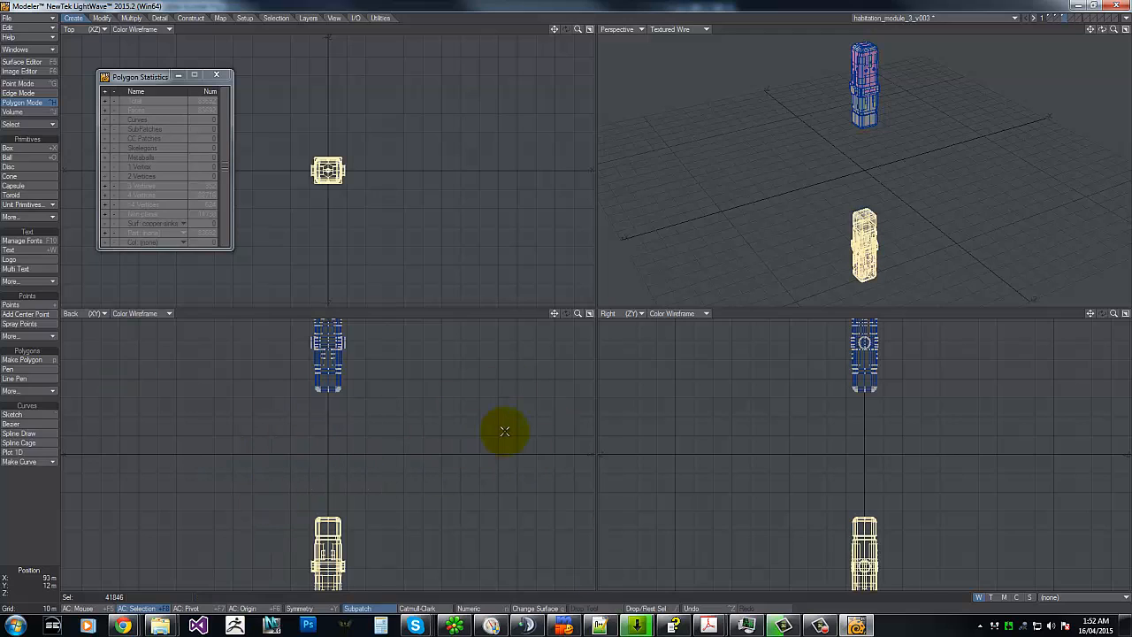
Step: Move the mirrored lower habitation pod into an empty layer of its own
key("x")
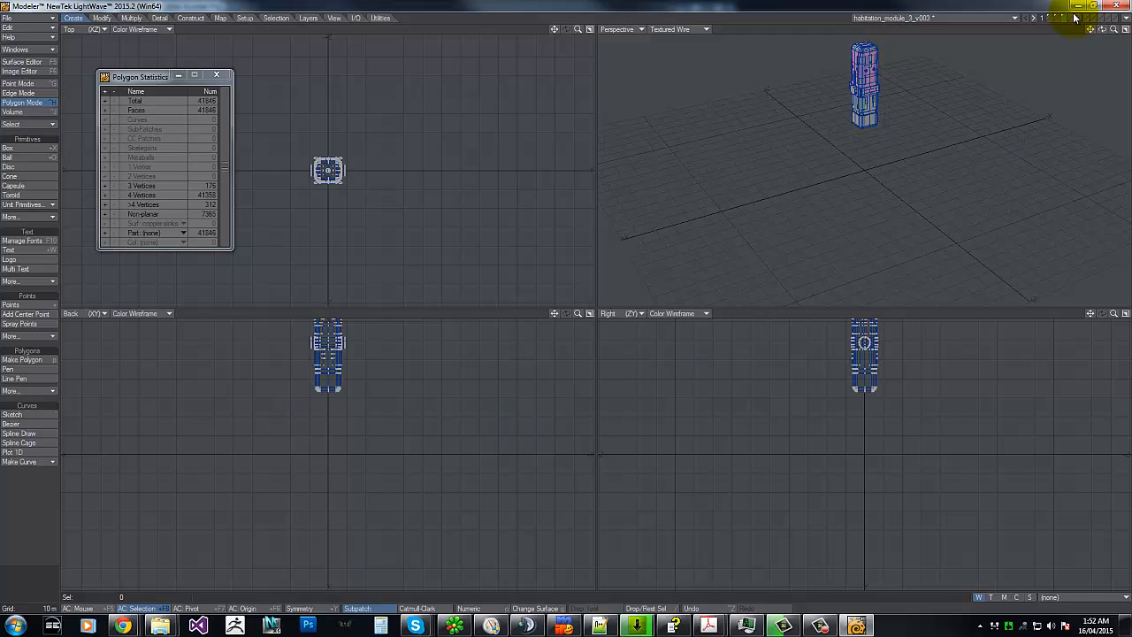
left_click(1060, 18)
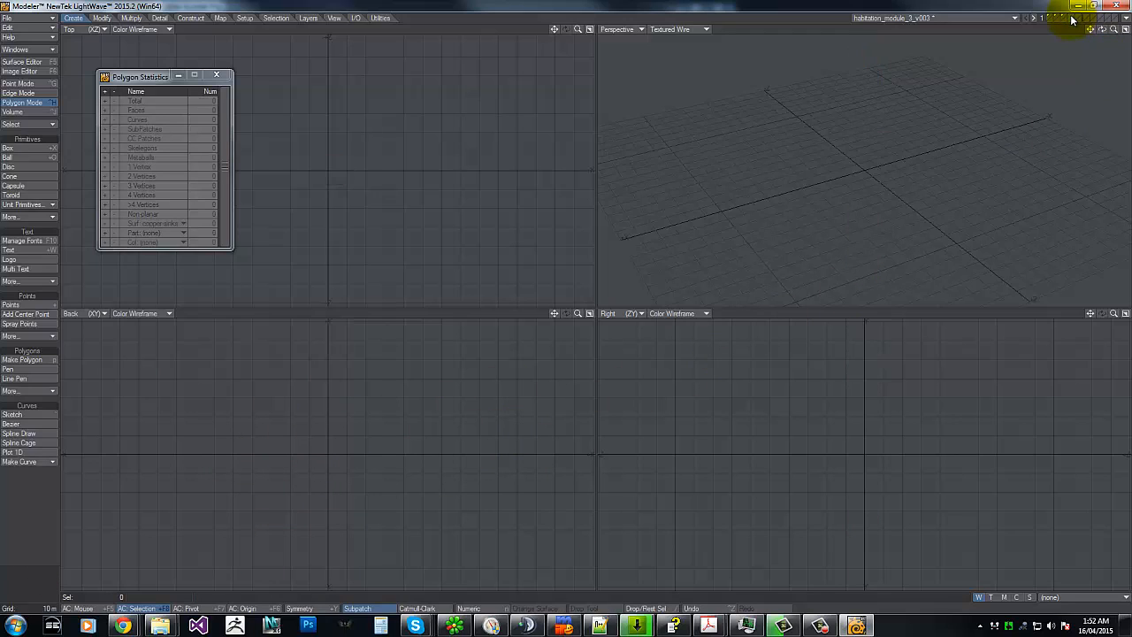
key("v")
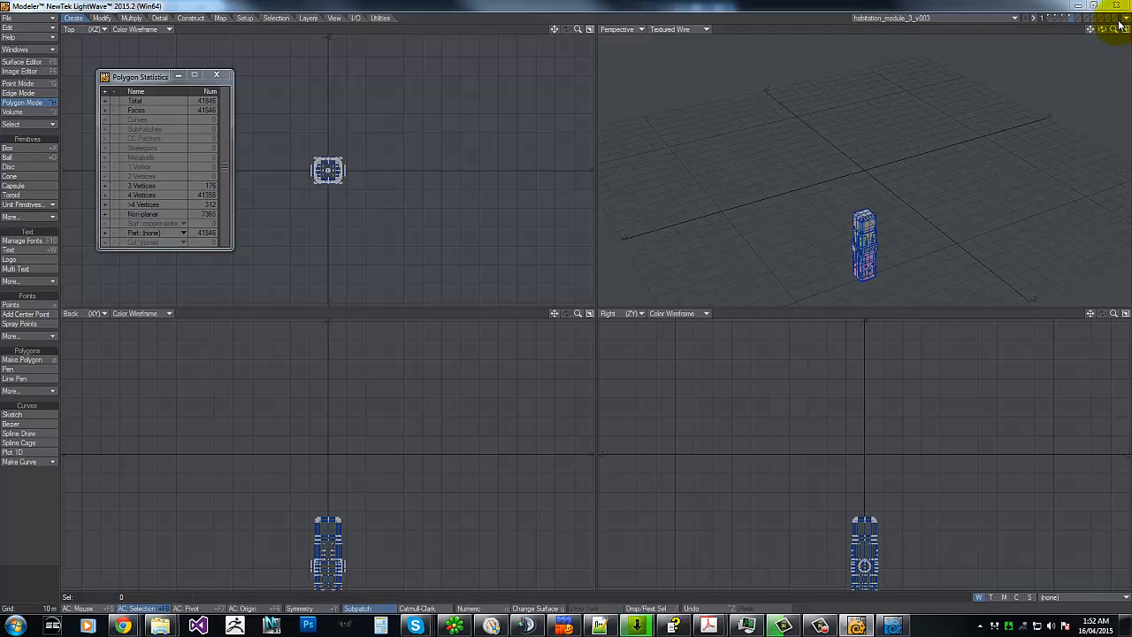
Step: Send the layered habitation module to LightWave Layout and switch to Layout
left_click(1124, 18)
left_click(1108, 37)
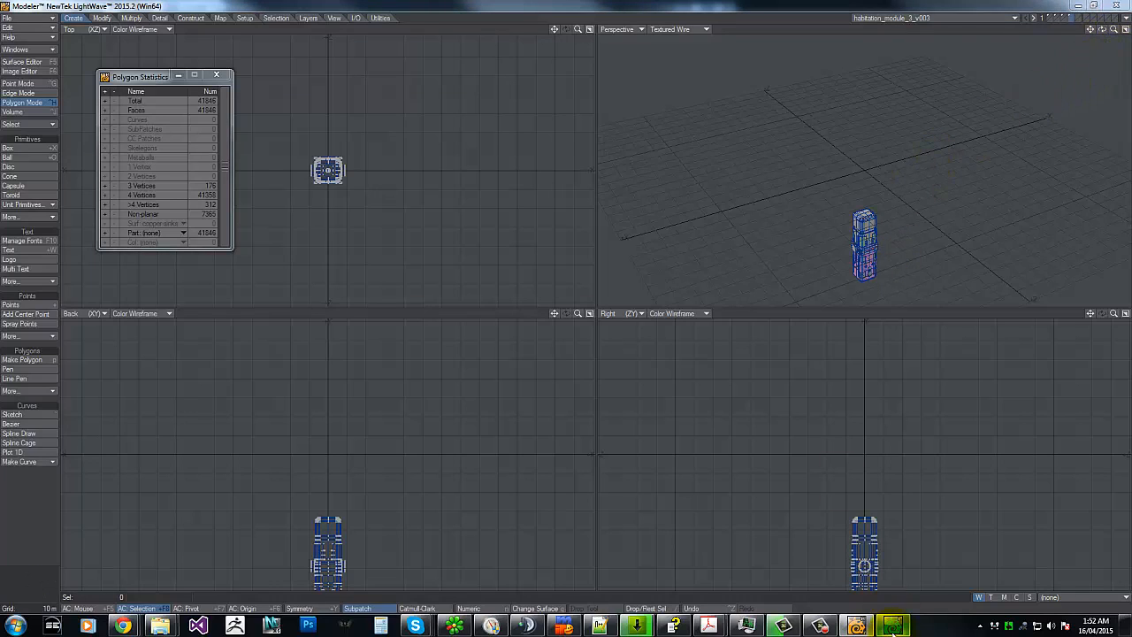
mouse_move(893, 628)
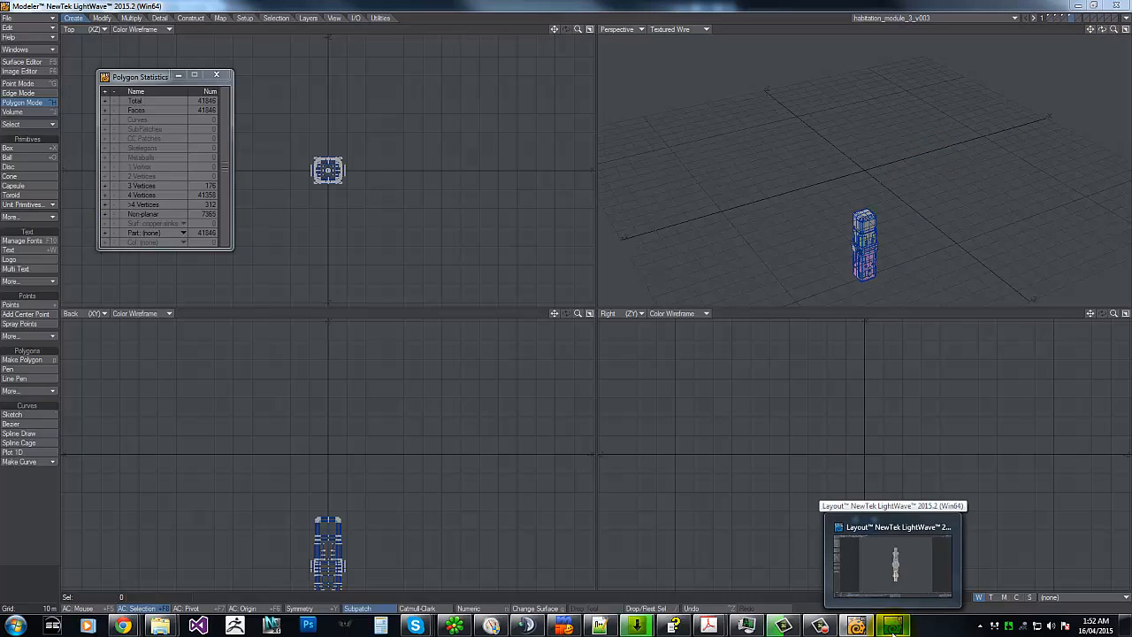
left_click(893, 626)
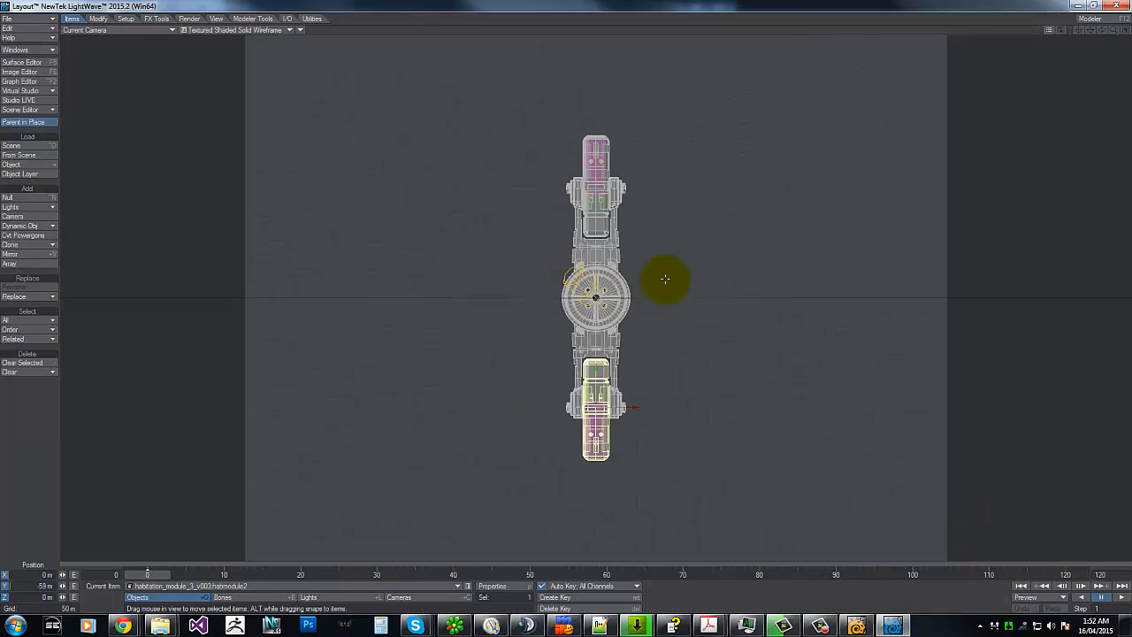
Step: Select the camera and display the camera view with VPR rendering
key("shift+c")
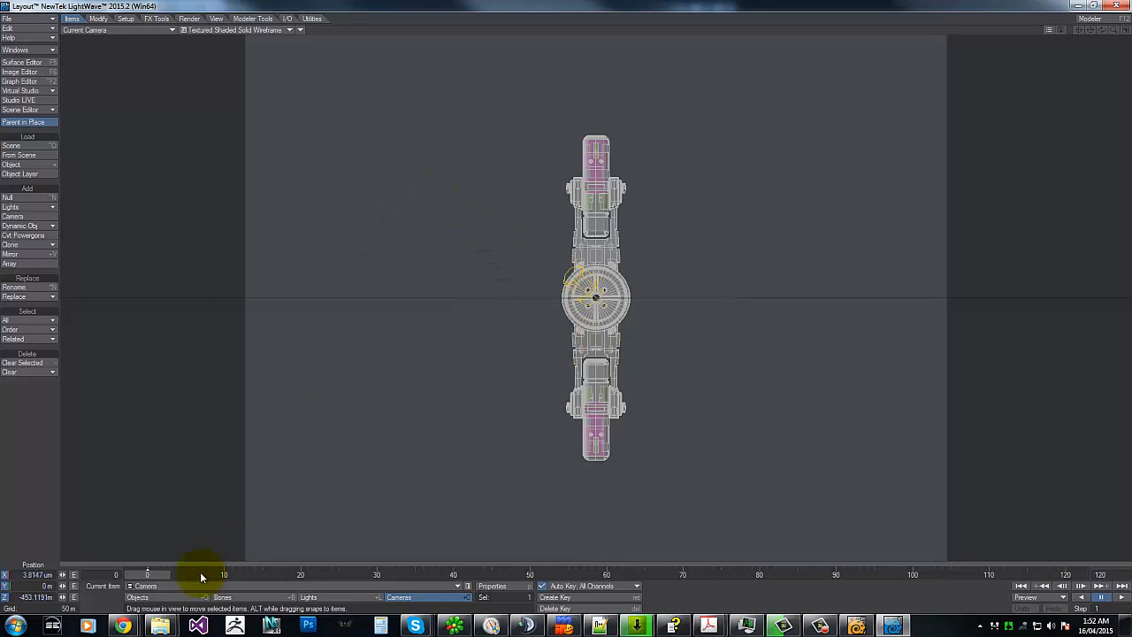
left_click(218, 32)
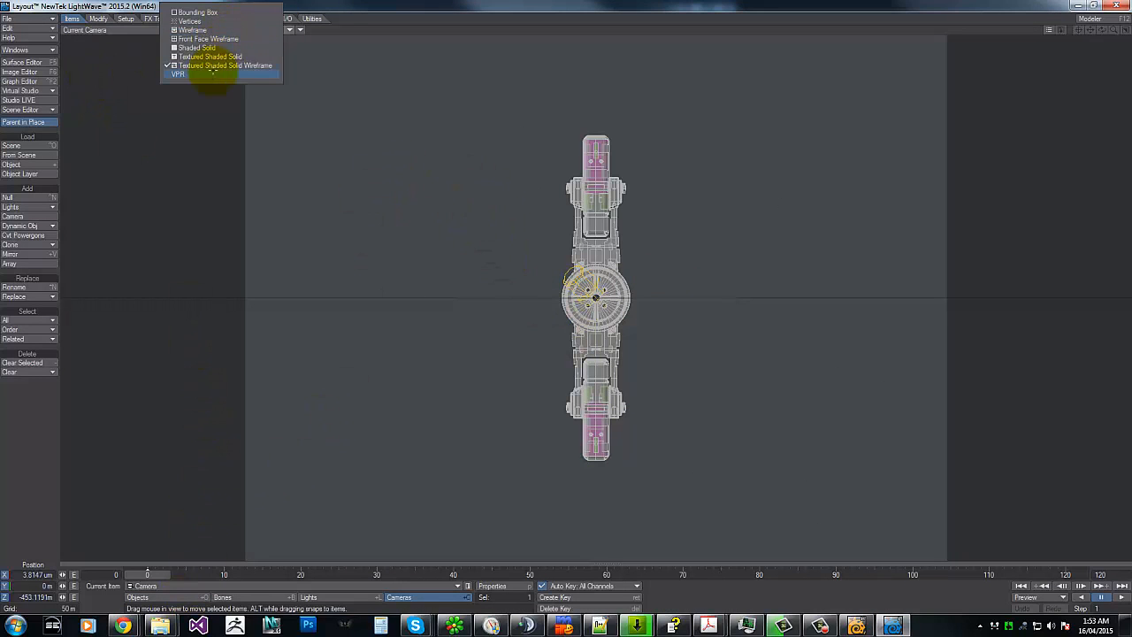
left_click(212, 72)
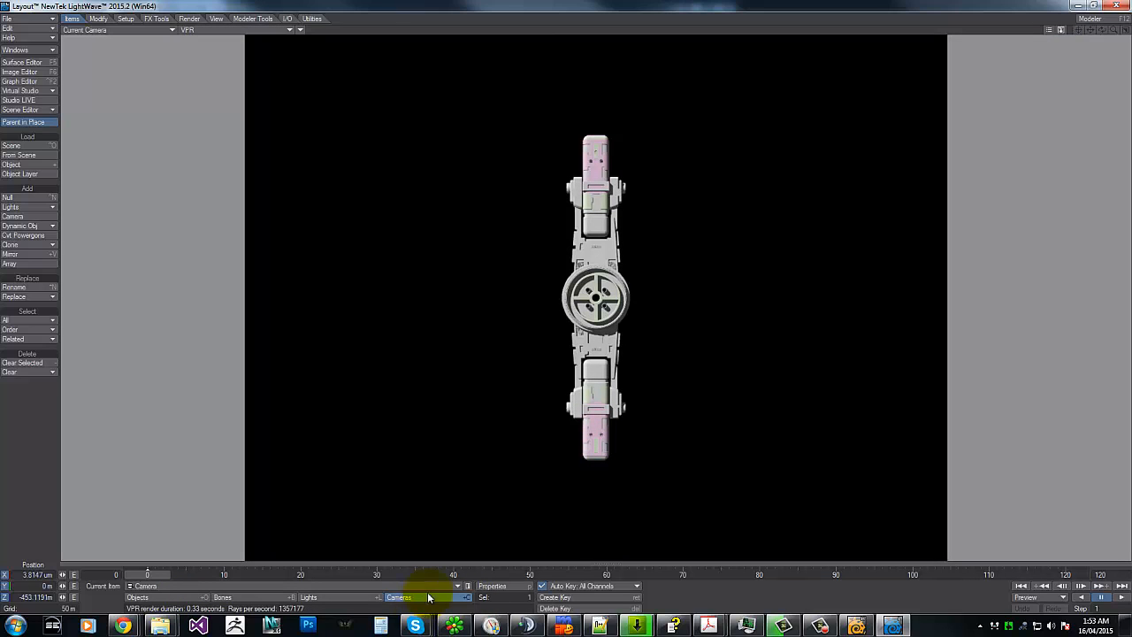
Step: Set the camera resolution to HDTV (1920 x 1080)
left_click(492, 586)
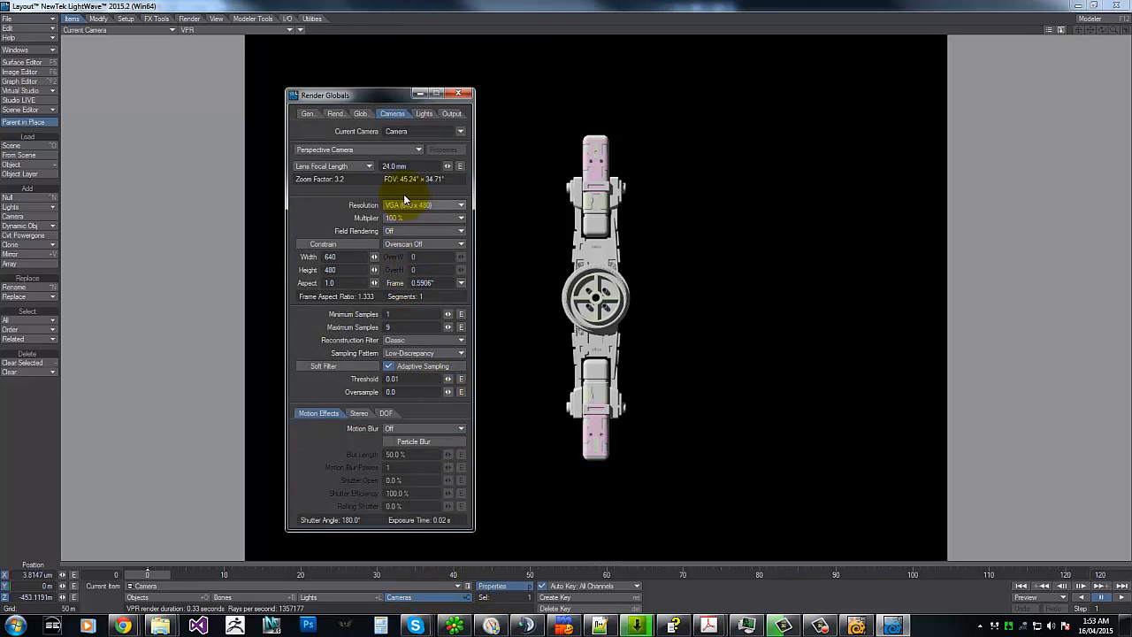
left_click(404, 203)
left_click(392, 269)
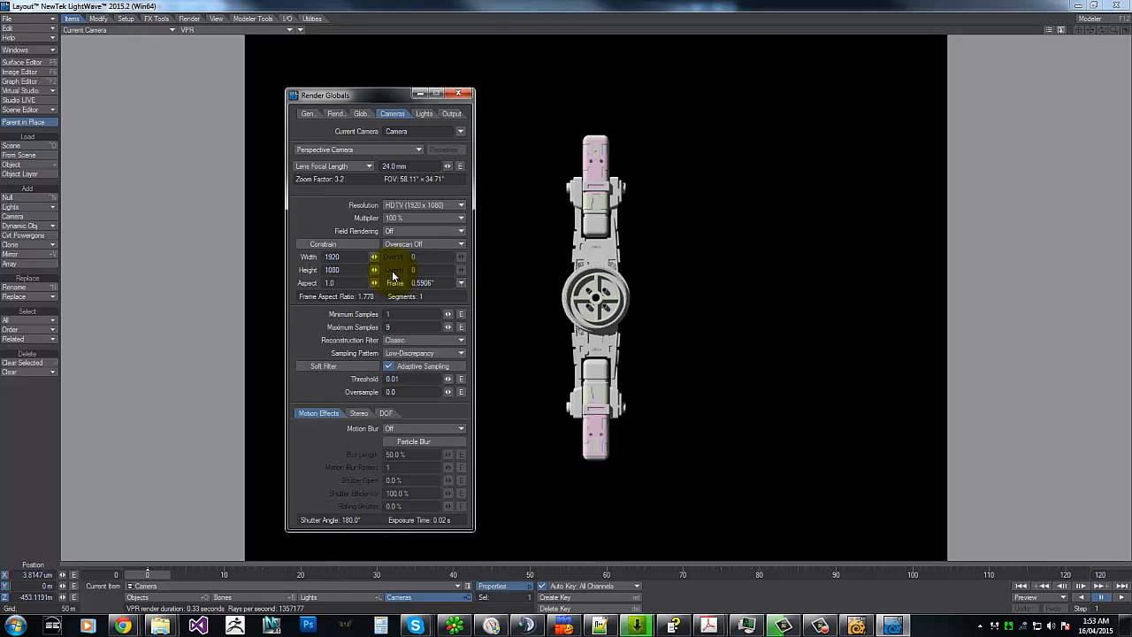
left_click(458, 93)
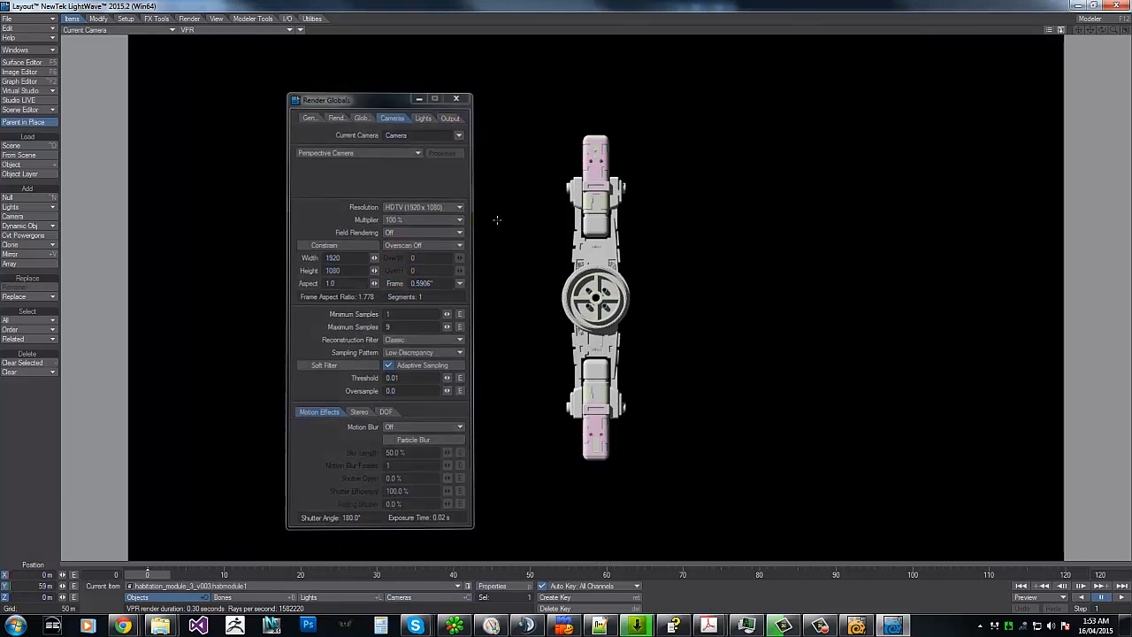
Step: Reposition and turn the camera to frame the whole module at an angle, at about X -185 m, Y 42 m, Z -211 m
mouse_move(573, 300)
left_mouse_down()
mouse_move(563, 298)
mouse_move(574, 273)
mouse_move(673, 275)
mouse_move(558, 295)
mouse_move(574, 307)
left_mouse_up()
key("y")
key("t")
right_click_drag(553, 482, 568, 289)
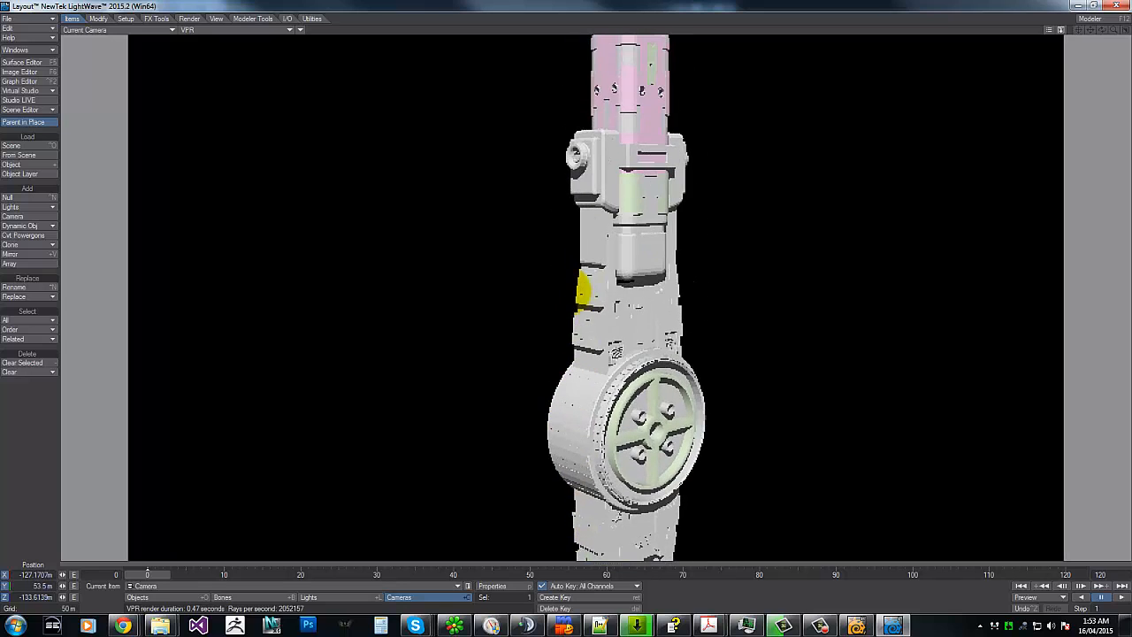
right_click_drag(566, 382, 570, 520)
mouse_move(568, 303)
right_mouse_down()
mouse_move(571, 291)
mouse_move(571, 316)
mouse_move(567, 301)
right_mouse_up()
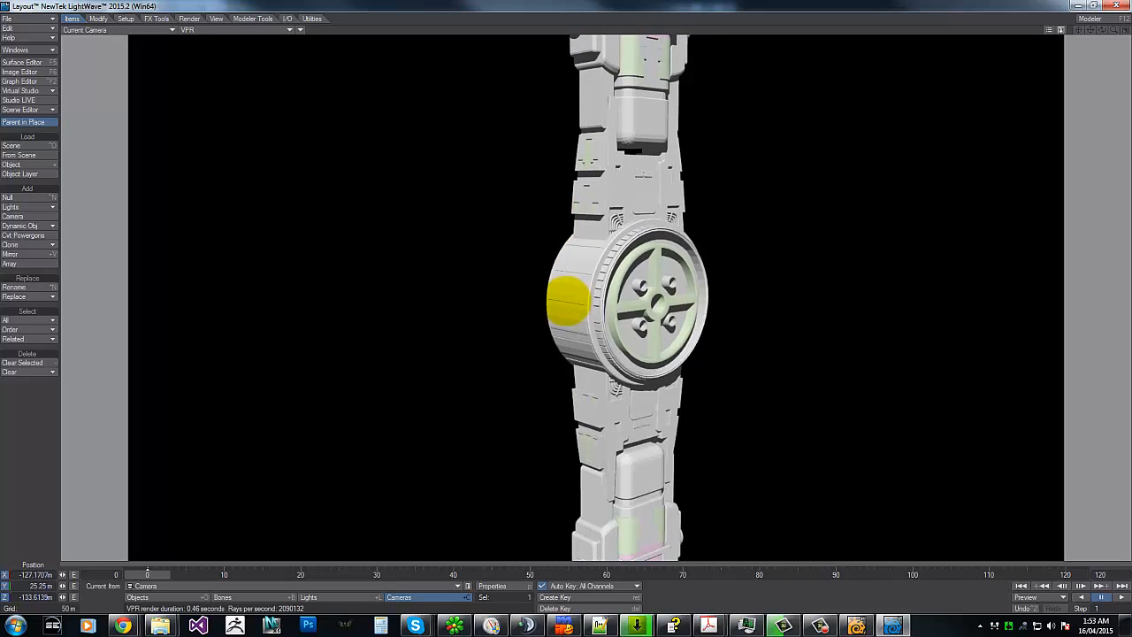
mouse_move(567, 300)
left_mouse_down()
mouse_move(548, 308)
mouse_move(551, 320)
mouse_move(566, 298)
left_mouse_up()
right_click_drag(534, 471, 534, 472)
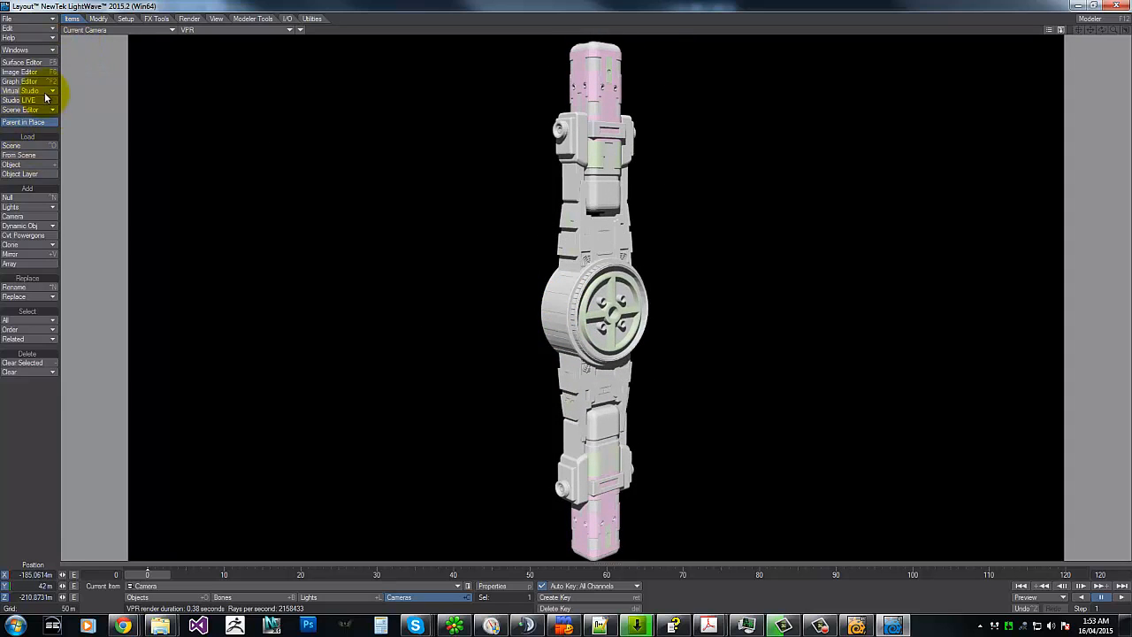
Step: Change the viewport layout to Double Vertical
key("d")
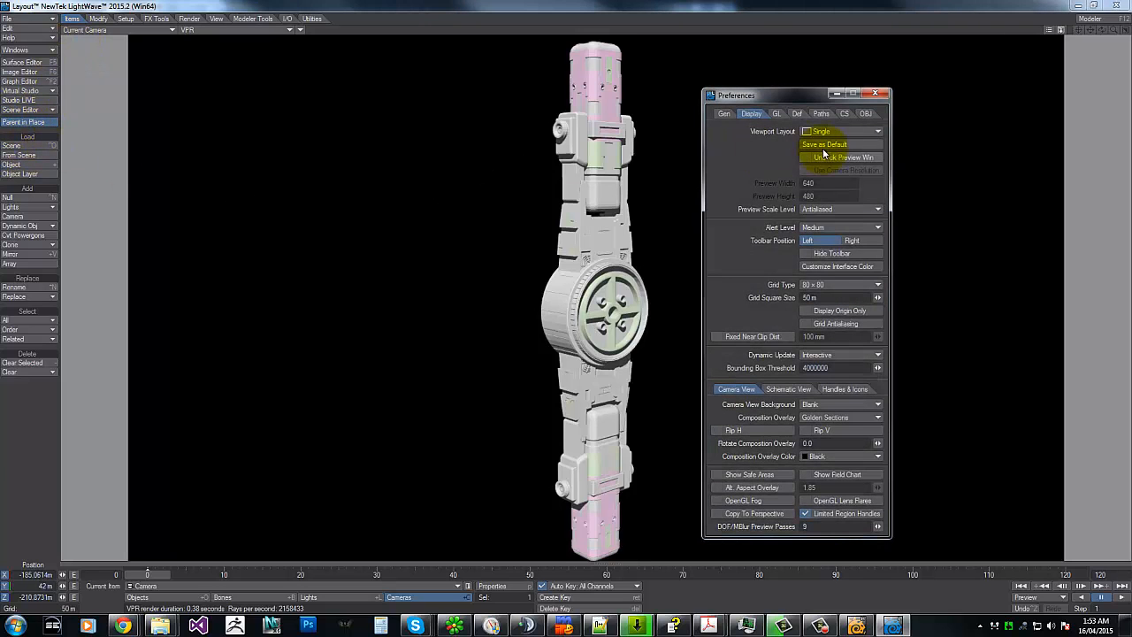
left_click(827, 131)
left_click(826, 140)
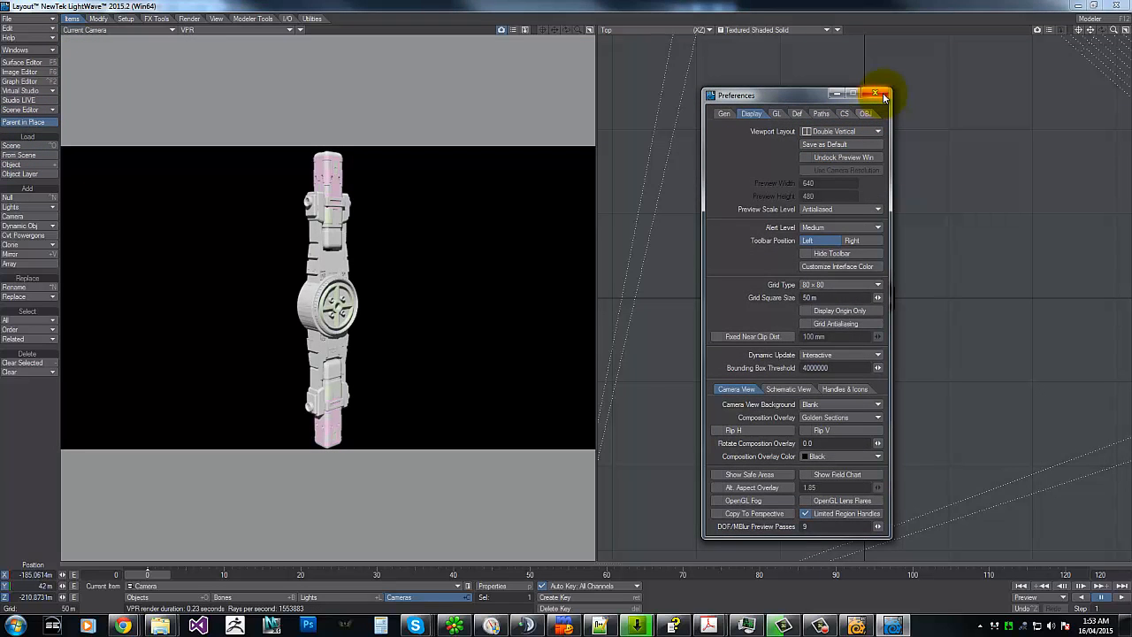
left_click(875, 93)
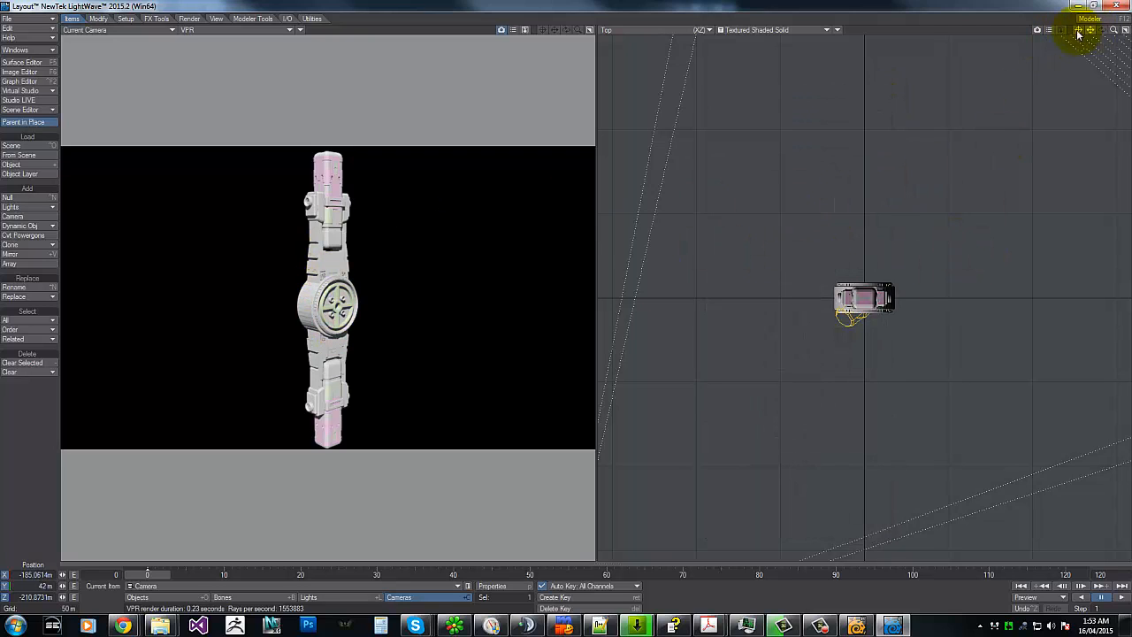
Step: Set the second viewport to Perspective, widen the camera viewport beside it, and frame the module from an oblique angle
left_click(695, 30)
left_click(677, 83)
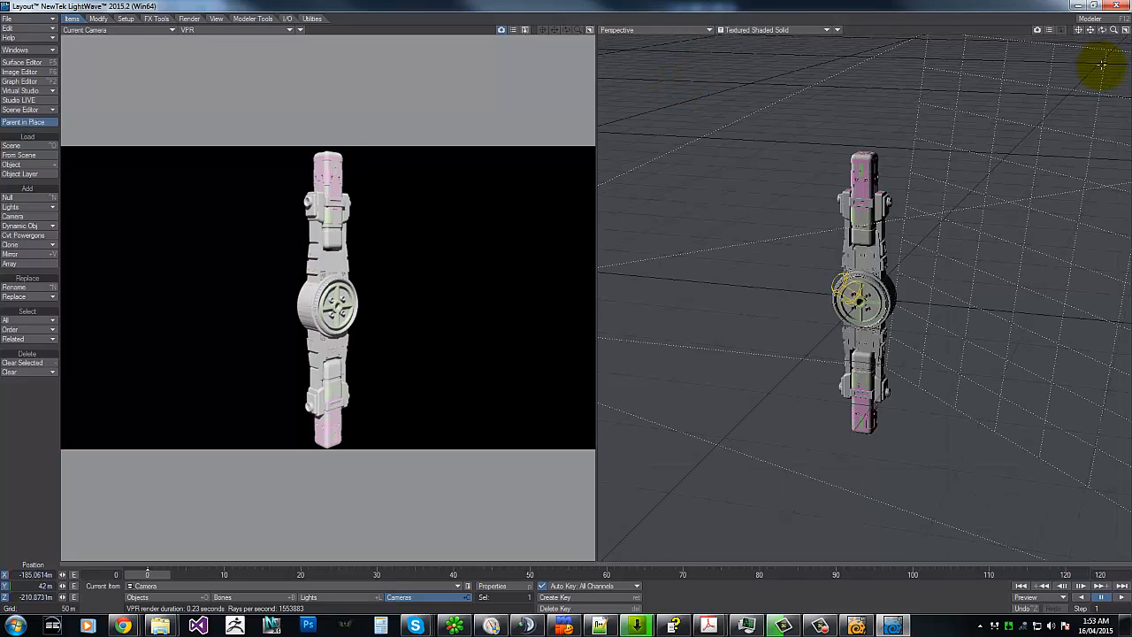
left_click_drag(1102, 32, 1053, 31)
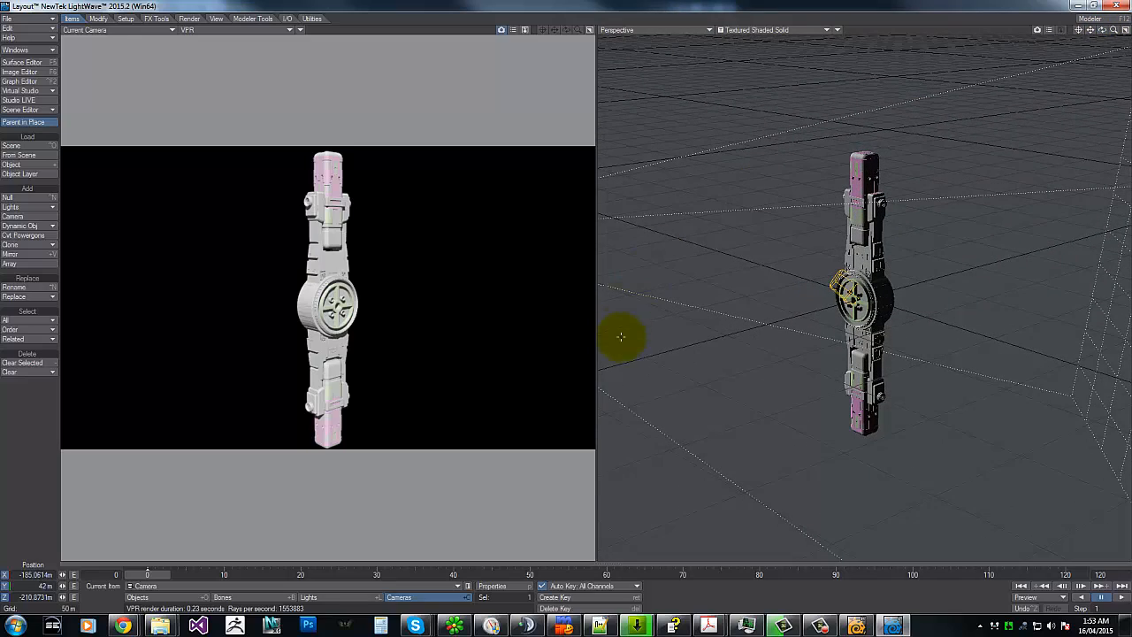
left_click_drag(600, 300, 793, 293)
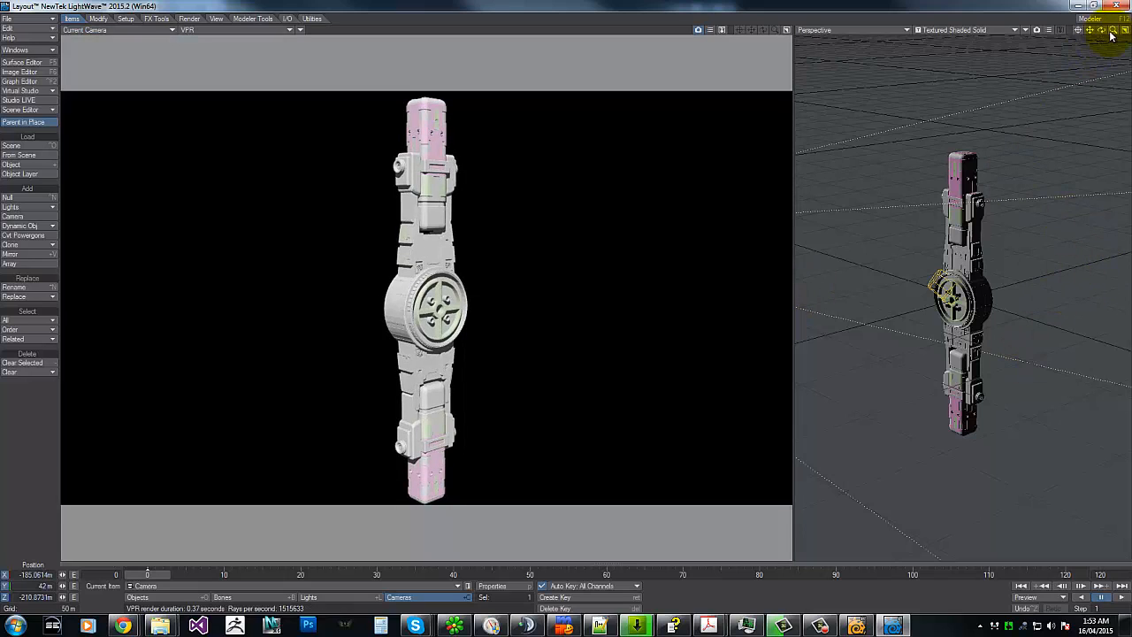
left_click_drag(1111, 35, 571, 296)
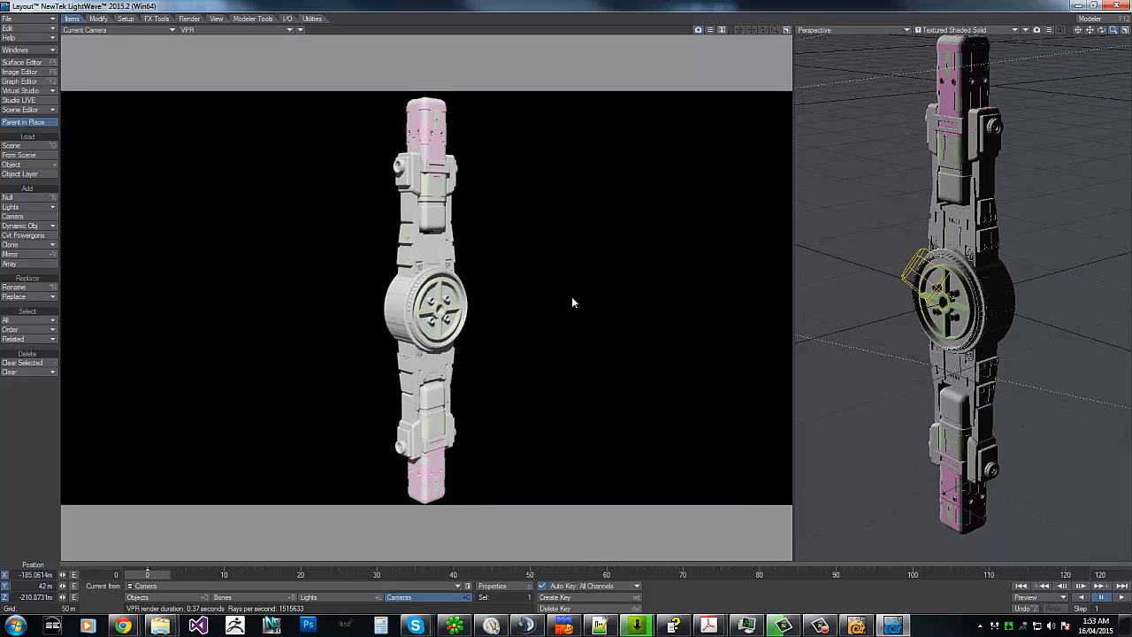
Step: Try moving the central ring about -12 m along Z to test the parented hierarchy, and undo the move
left_click(150, 599)
left_click(190, 586)
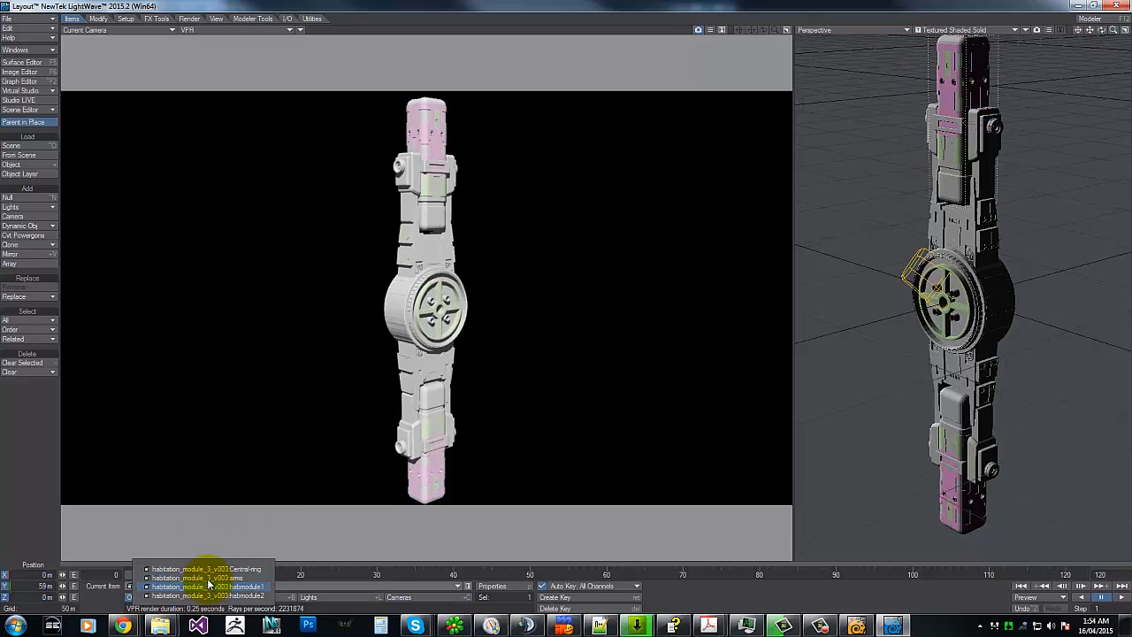
left_click(209, 570)
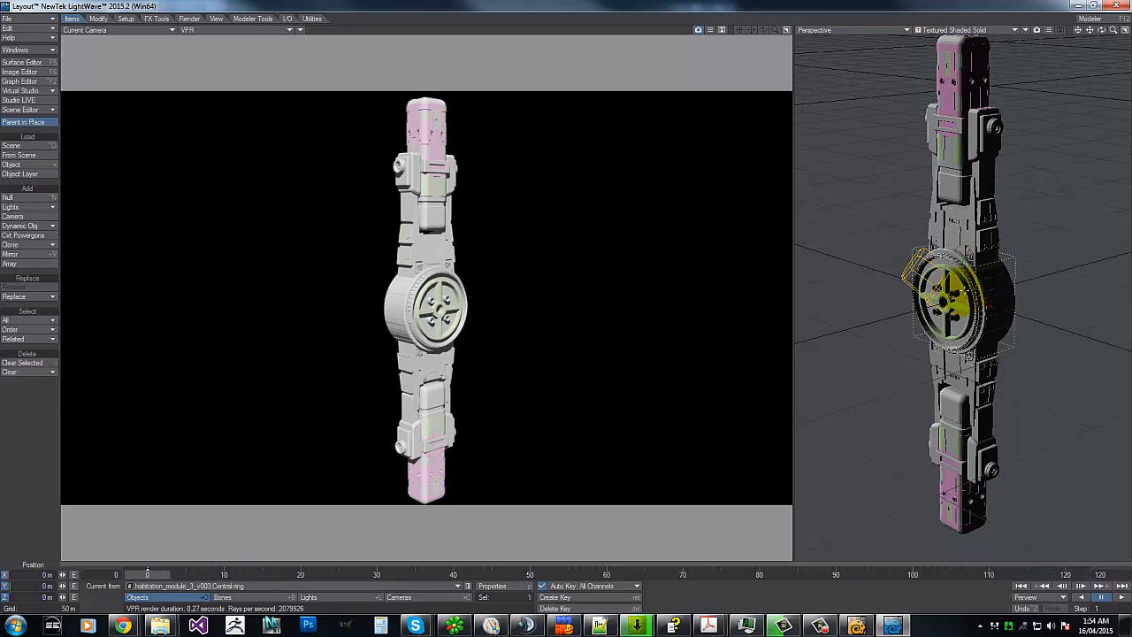
left_click(847, 399)
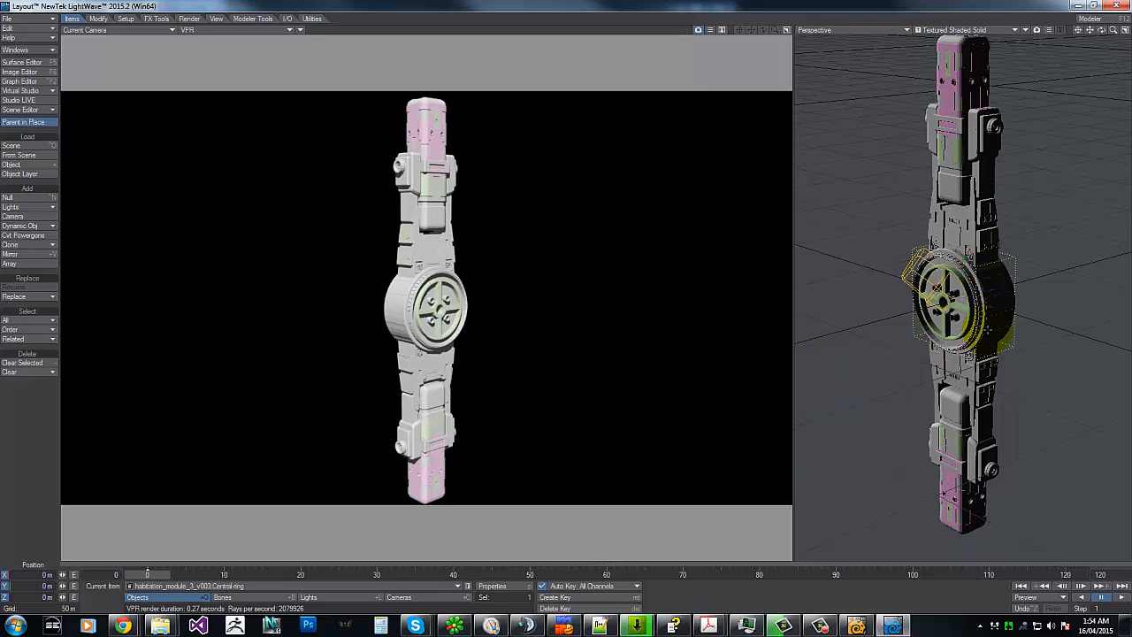
mouse_move(994, 288)
left_mouse_down()
mouse_move(796, 296)
mouse_move(992, 290)
left_mouse_up()
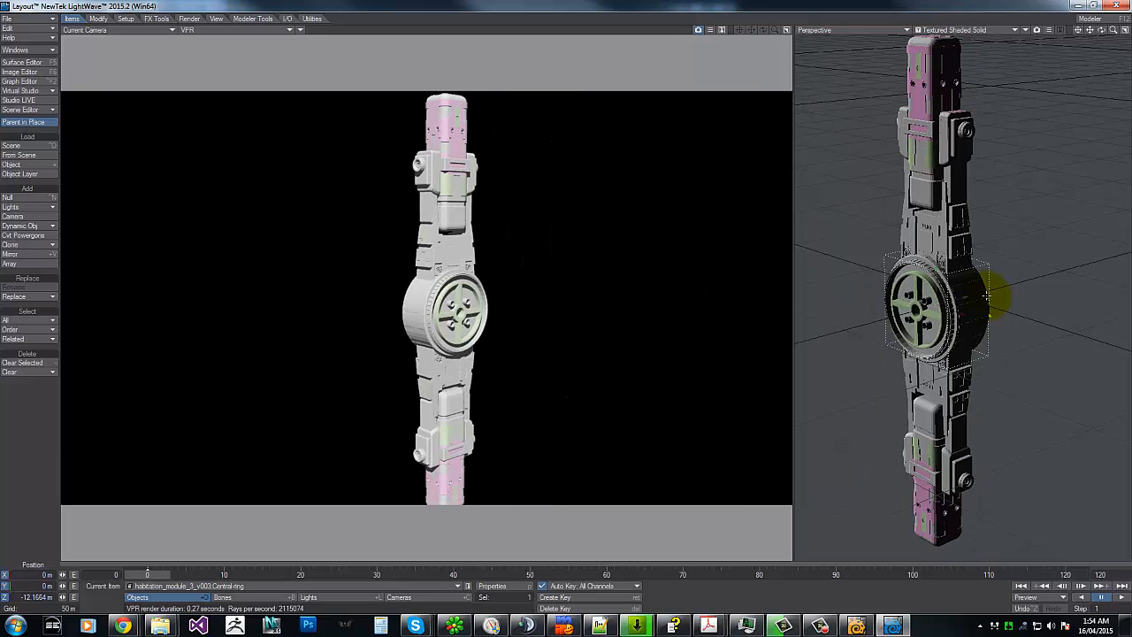
key("ctrl+z")
Step: Try rotating the arms object to a bank of about 8.4° around the hub, and undo the rotation
left_click(216, 586)
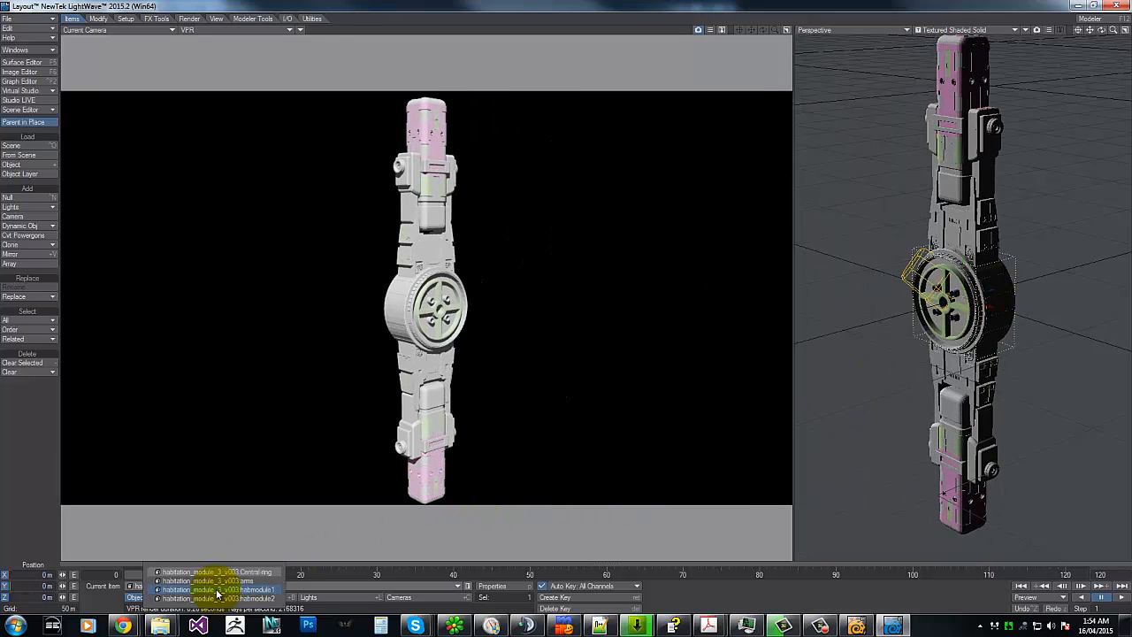
left_click(219, 583)
key("y")
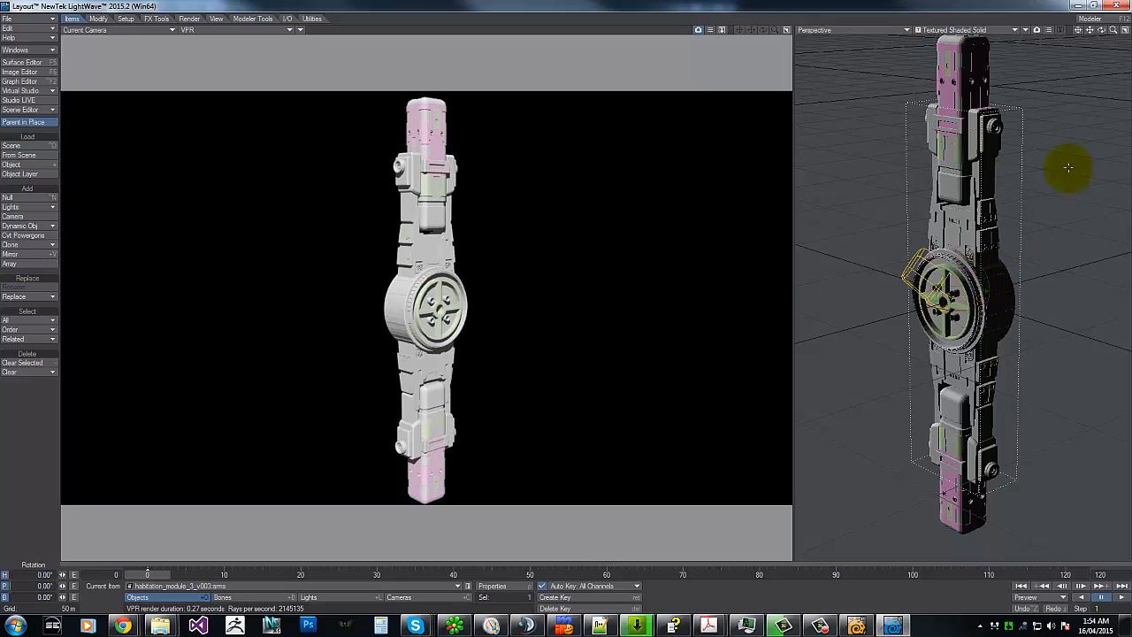
mouse_move(1102, 32)
left_mouse_down()
mouse_move(1124, 11)
mouse_move(1112, 17)
left_mouse_up()
mouse_move(482, 304)
right_mouse_down()
mouse_move(726, 303)
mouse_move(489, 303)
right_mouse_up()
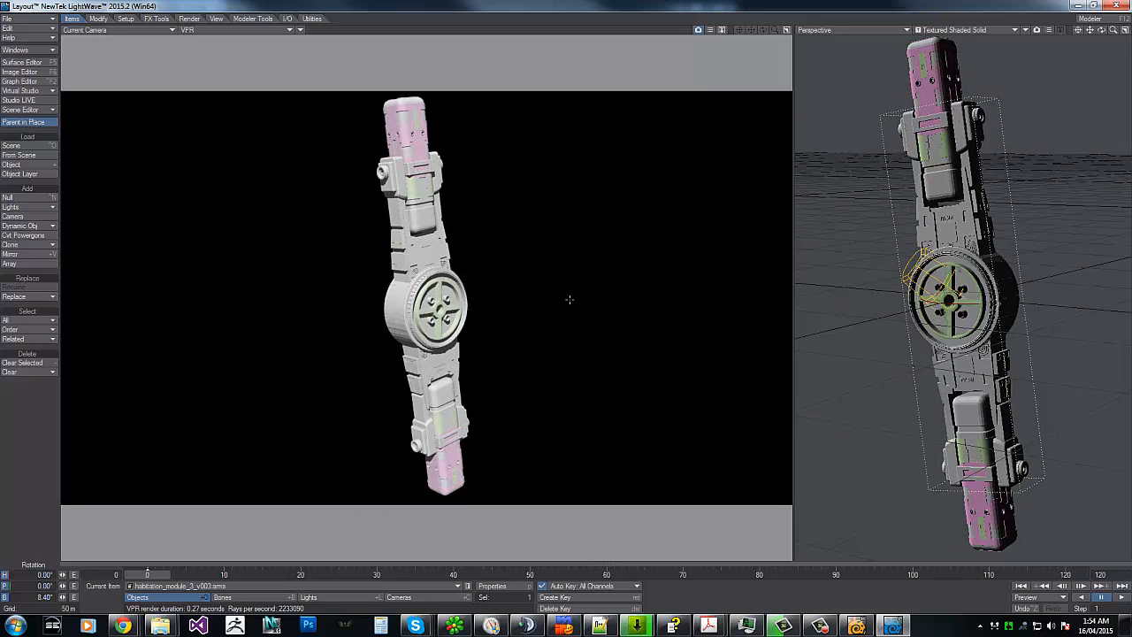
key("ctrl+z")
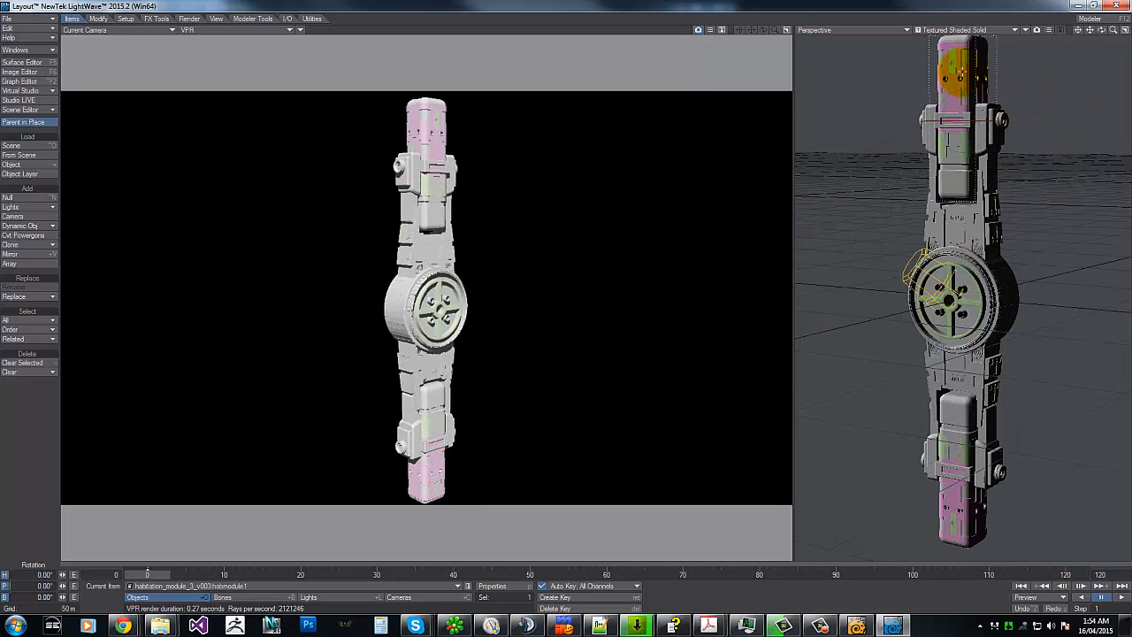
Step: Pitch the upper habitation pod to about -90° and the lower habitation pod to 90° on their arms
left_click_drag(946, 104, 946, 40)
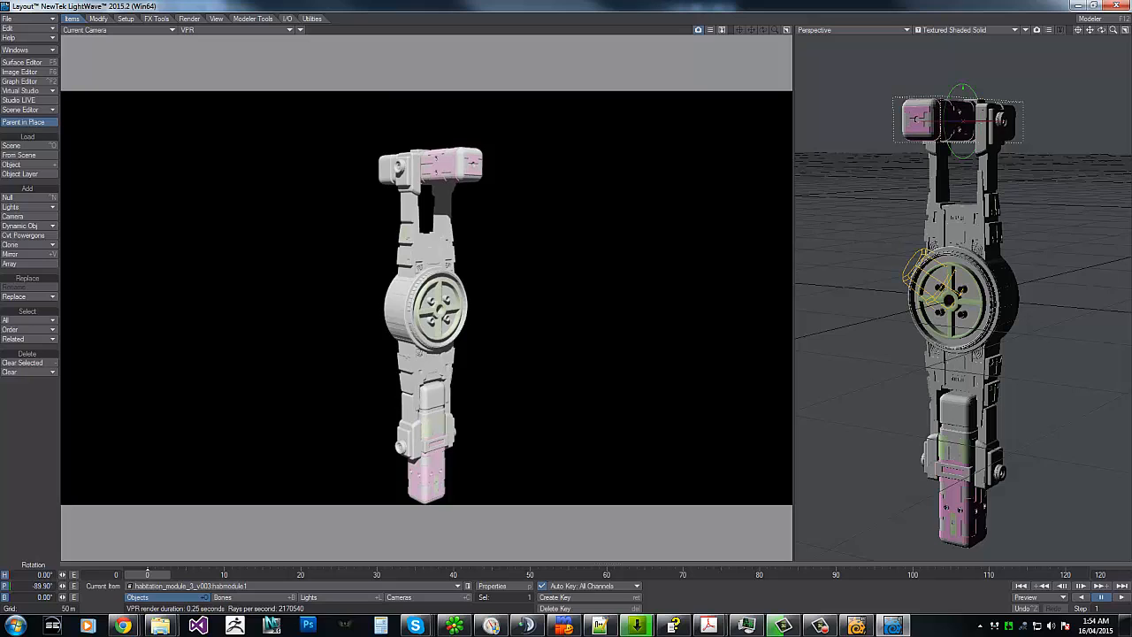
left_click_drag(566, 299, 567, 300)
left_click(952, 468)
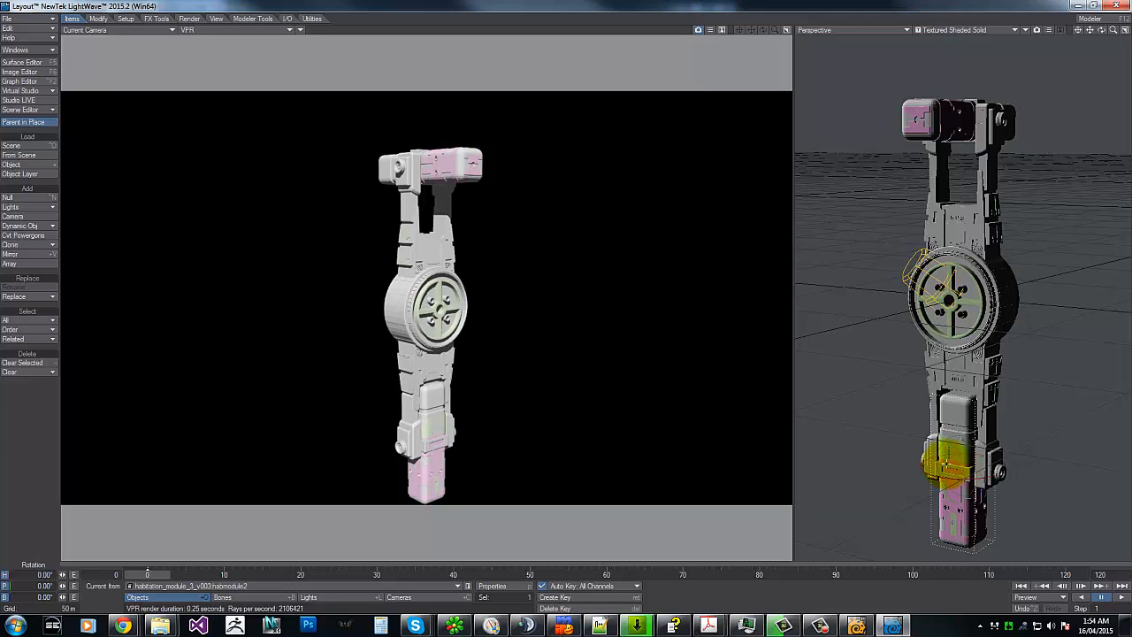
left_click_drag(952, 468, 953, 561)
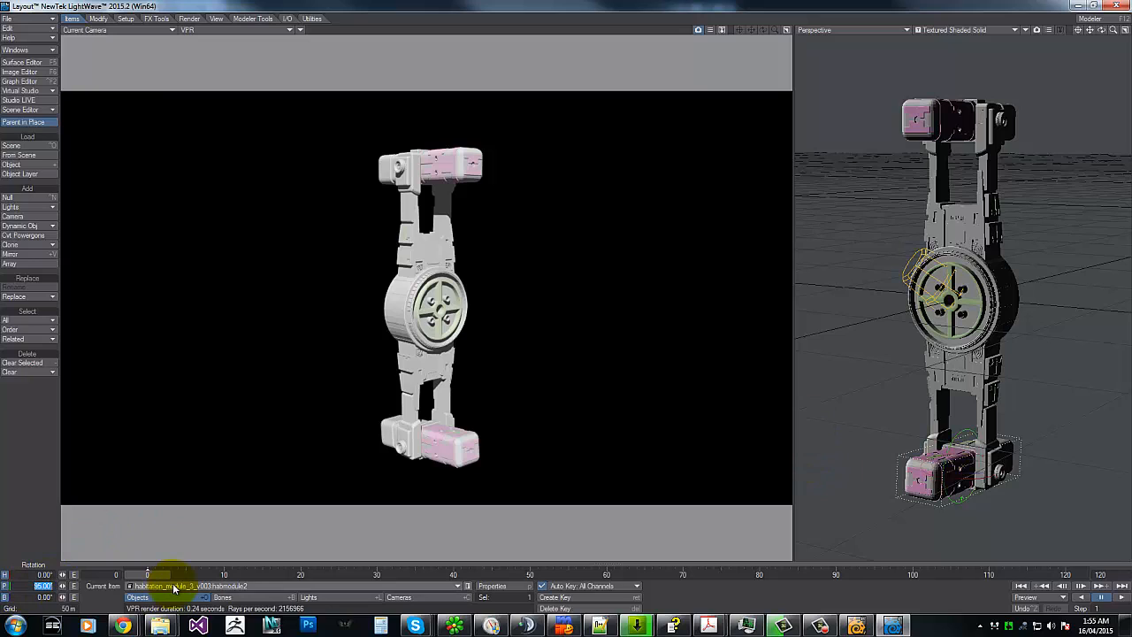
type("90")
key("Return")
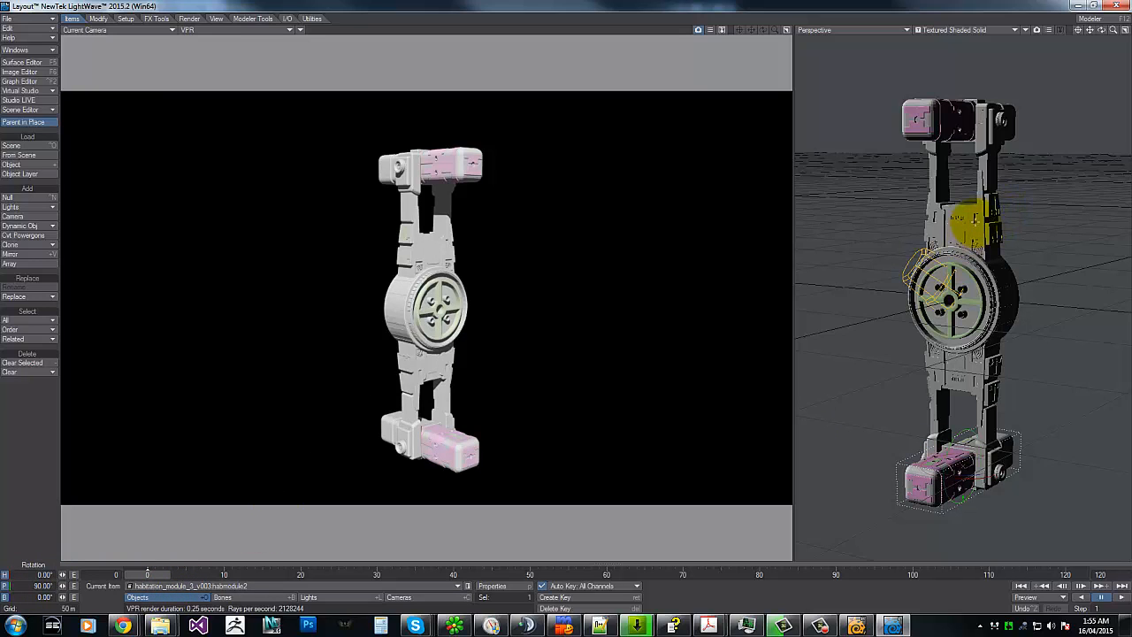
Step: Spin the arms with their pods around the central ring to a bank of about 679°
left_click(957, 281)
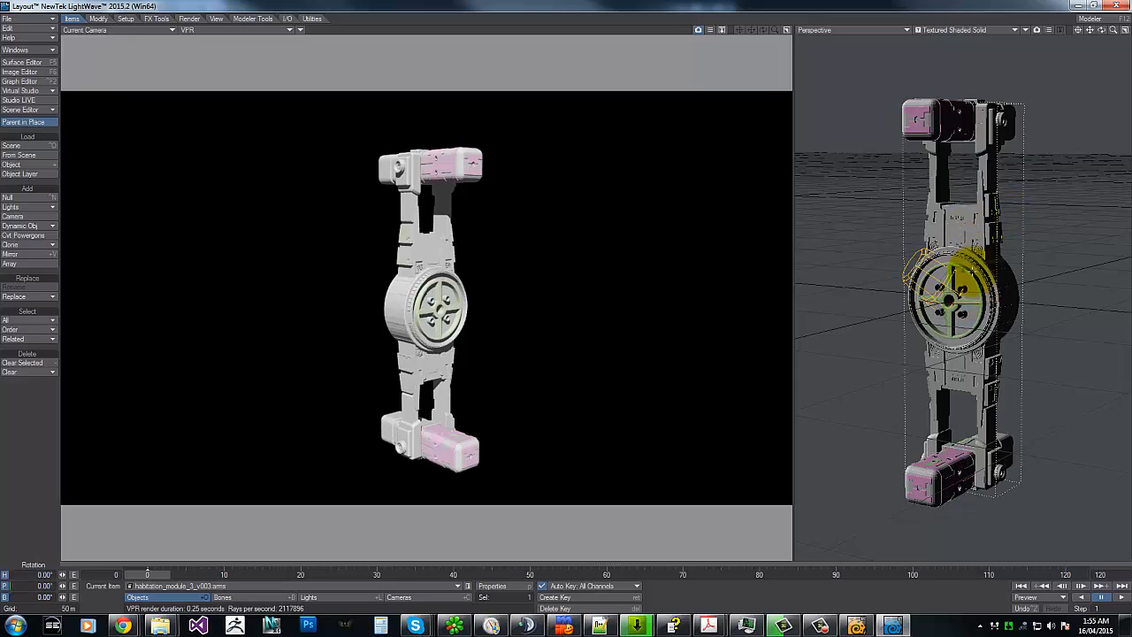
right_click_drag(974, 272, 582, 304)
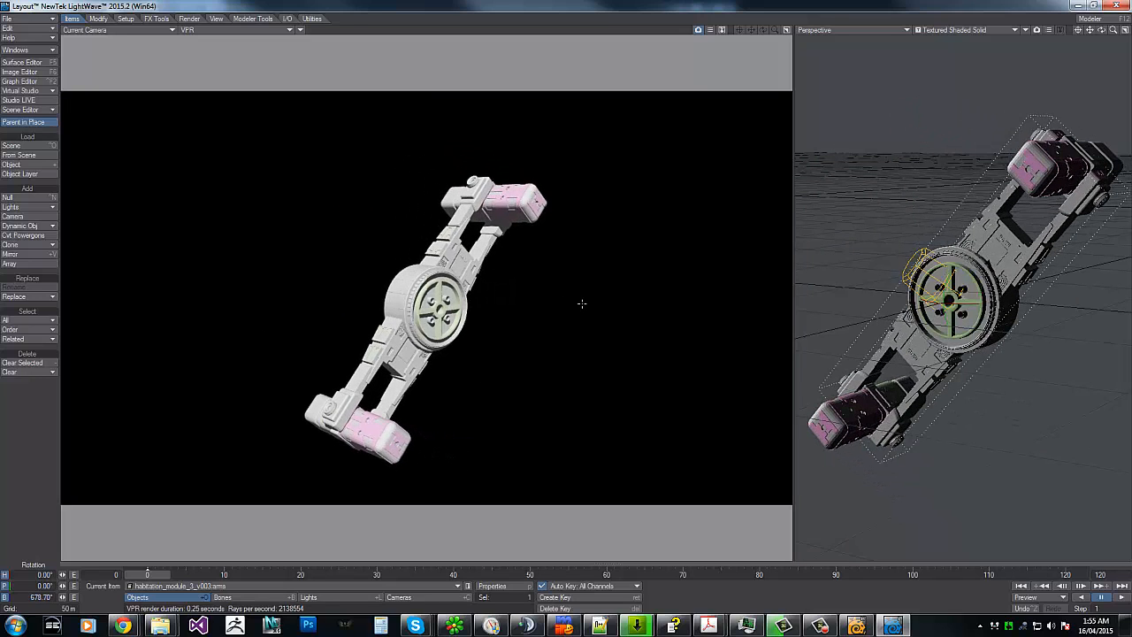